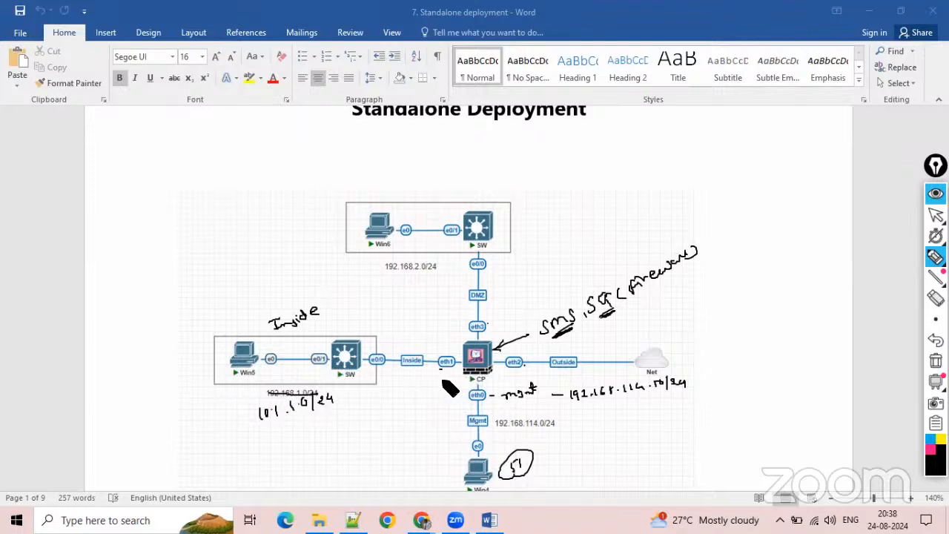
# Handwrite 10.1. beside Win5 and the interface address below the firewall's eth1 port on the Inside segment.
pyautogui.moveTo(446, 373); pyautogui.dragTo(454, 383)
pyautogui.moveTo(190, 400); pyautogui.dragTo(214, 400)
pyautogui.moveTo(413, 384); pyautogui.dragTo(420, 383)
pyautogui.moveTo(430, 388); pyautogui.dragTo(452, 383)
# Handwrite the Outside addressing: 192.168.1.0/24 above the link, 1.1 beside the Net cloud and 1.2 below eth2.
pyautogui.moveTo(587, 339)
pyautogui.mouseDown()
pyautogui.moveTo(588, 348)
pyautogui.moveTo(613, 347)
pyautogui.moveTo(677, 327)
pyautogui.moveTo(677, 363)
pyautogui.moveTo(690, 362)
pyautogui.mouseUp()
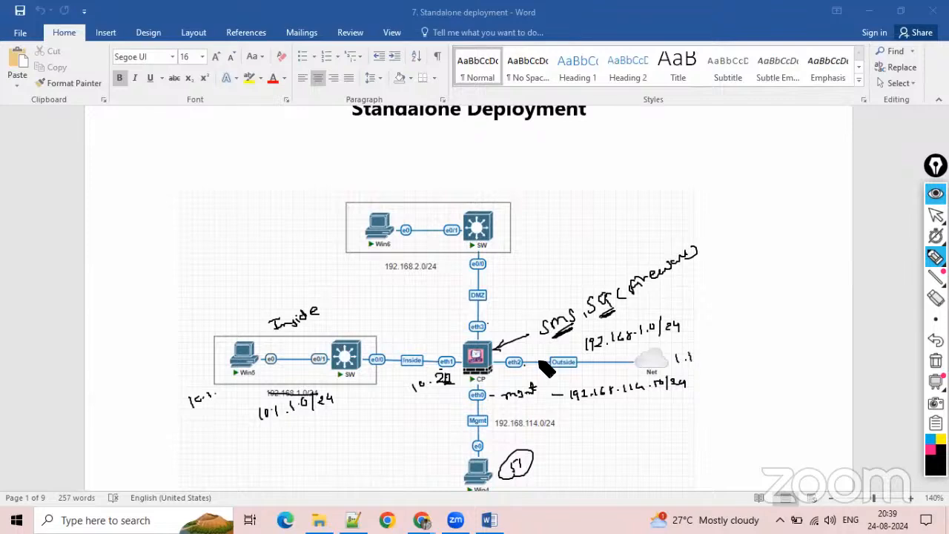
pyautogui.moveTo(501, 372); pyautogui.dragTo(509, 379)
pyautogui.moveTo(512, 373); pyautogui.dragTo(520, 378)
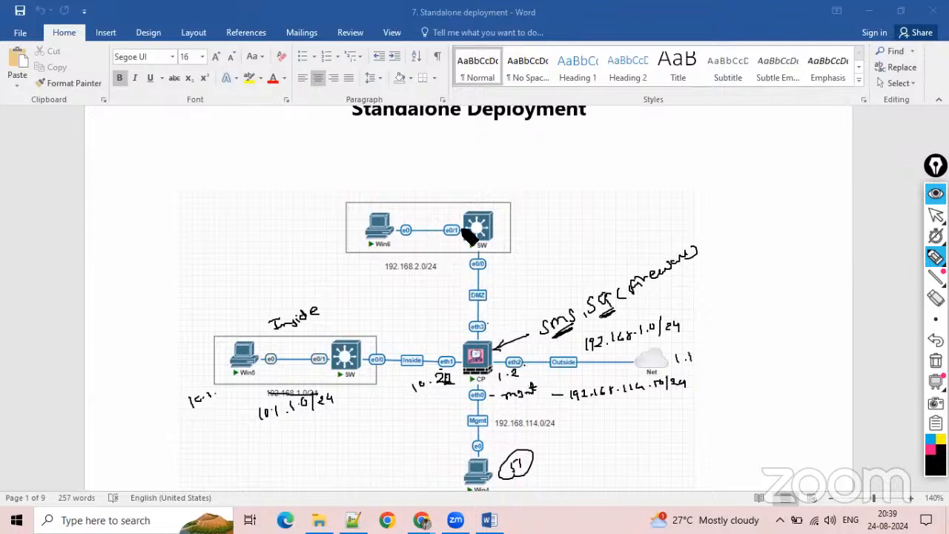
# Handwrite 20.1.1.0/24 above the DMZ network, with the interface and host addresses beside eth3 and Win6.
pyautogui.moveTo(399, 209)
pyautogui.mouseDown()
pyautogui.moveTo(408, 217)
pyautogui.moveTo(482, 195)
pyautogui.mouseUp()
pyautogui.click(413, 213)
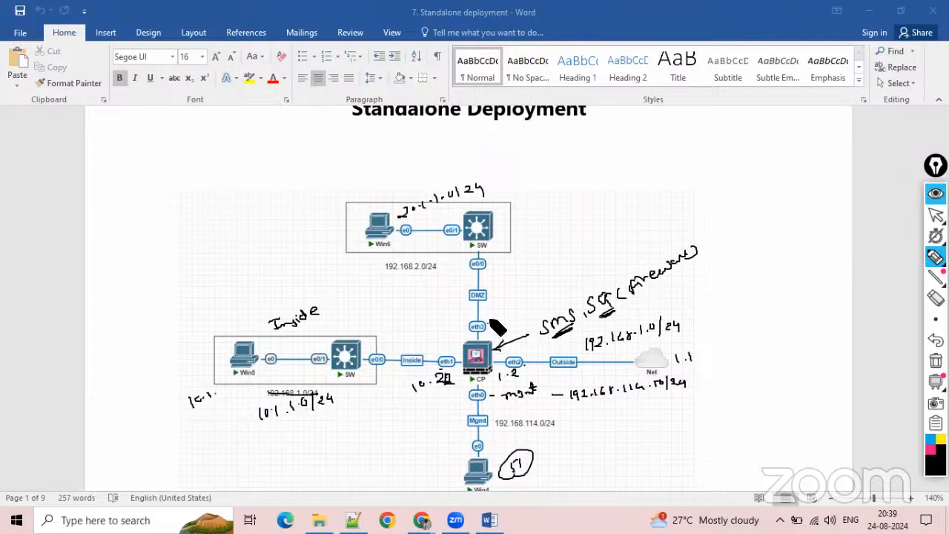
pyautogui.moveTo(490, 321)
pyautogui.mouseDown()
pyautogui.moveTo(502, 315)
pyautogui.moveTo(496, 324)
pyautogui.mouseUp()
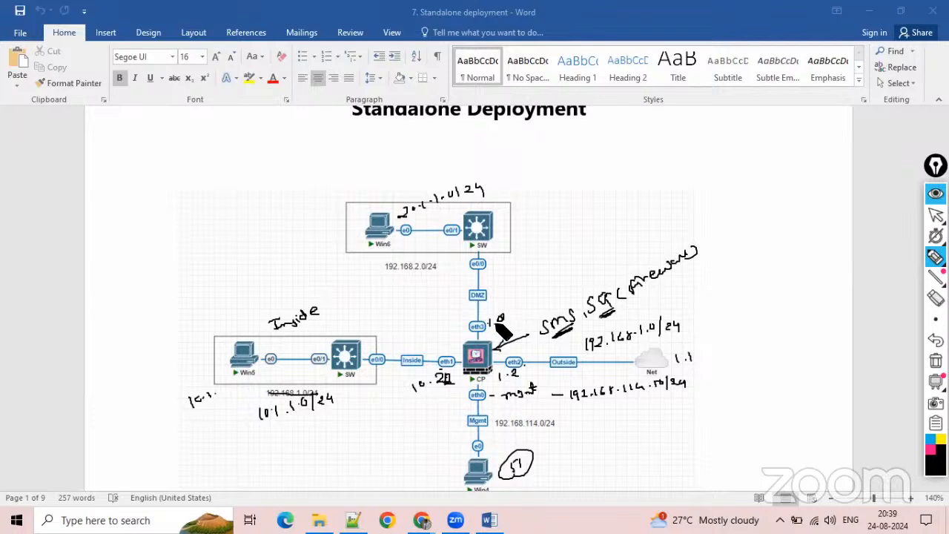
pyautogui.moveTo(311, 238)
pyautogui.mouseDown()
pyautogui.moveTo(311, 247)
pyautogui.moveTo(336, 241)
pyautogui.mouseUp()
pyautogui.click(330, 236)
# Circle the Inside, DMZ, Mgmt and Outside link labels around the firewall in the diagram.
pyautogui.moveTo(416, 349); pyautogui.dragTo(419, 351)
pyautogui.moveTo(473, 306)
pyautogui.mouseDown()
pyautogui.moveTo(466, 295)
pyautogui.moveTo(477, 303)
pyautogui.mouseUp()
pyautogui.moveTo(484, 418); pyautogui.dragTo(487, 421)
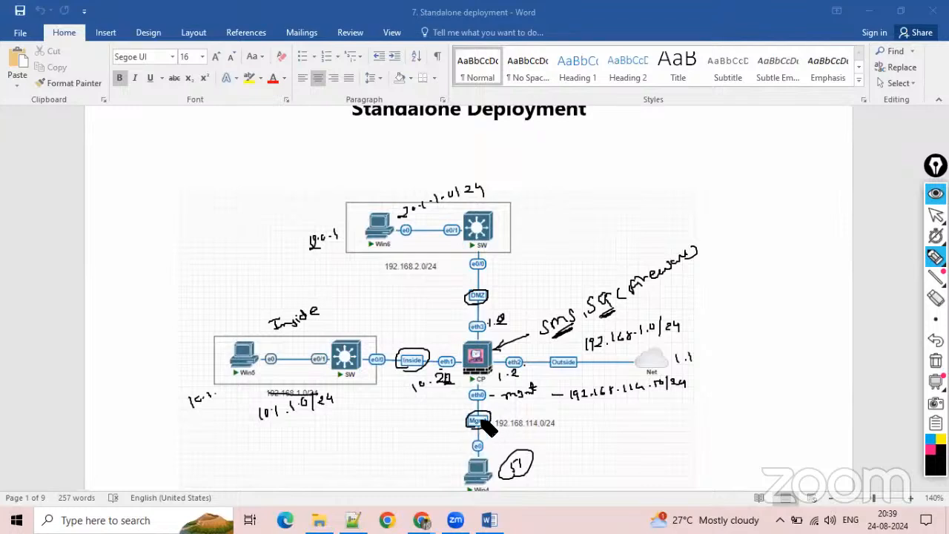
pyautogui.moveTo(562, 371); pyautogui.dragTo(583, 365)
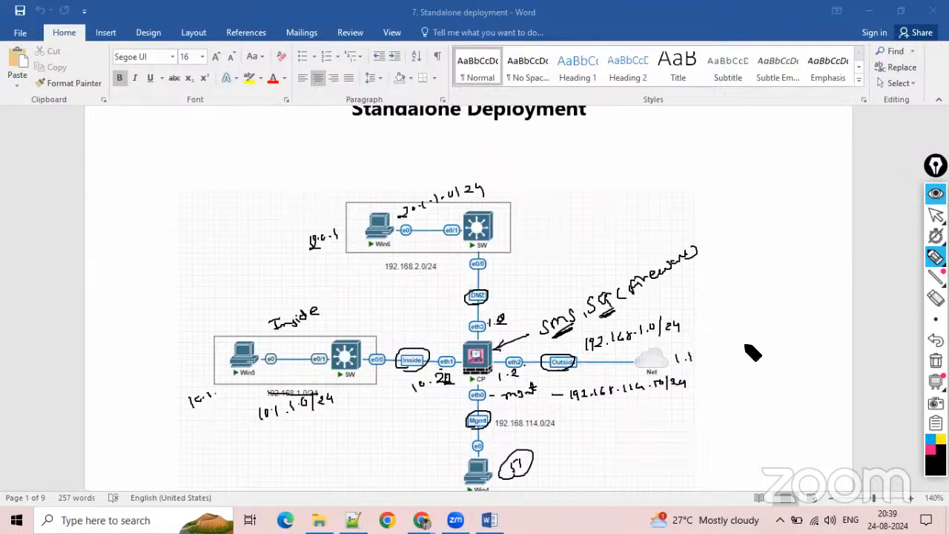
# Clear all handwritten annotations from the topology diagram and return to the normal pointer.
pyautogui.click(936, 361)
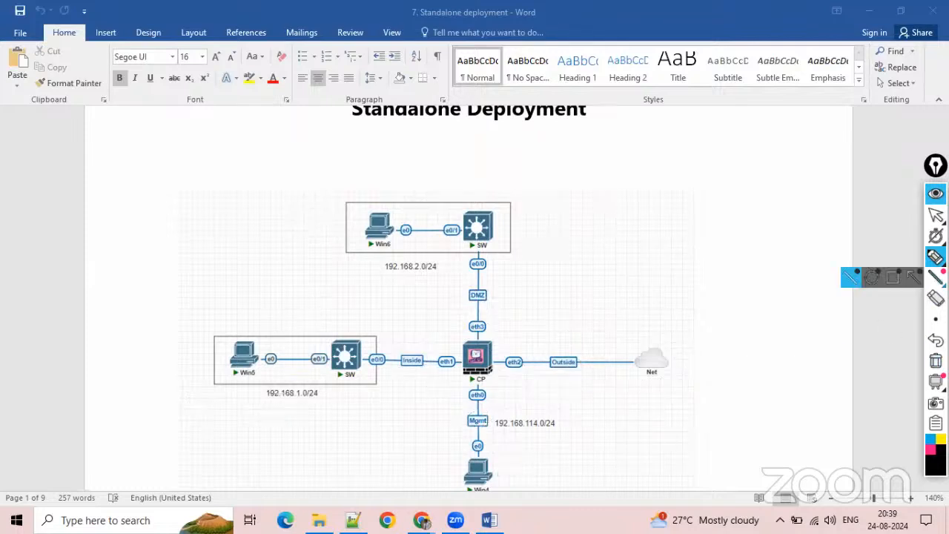
pyautogui.click(936, 215)
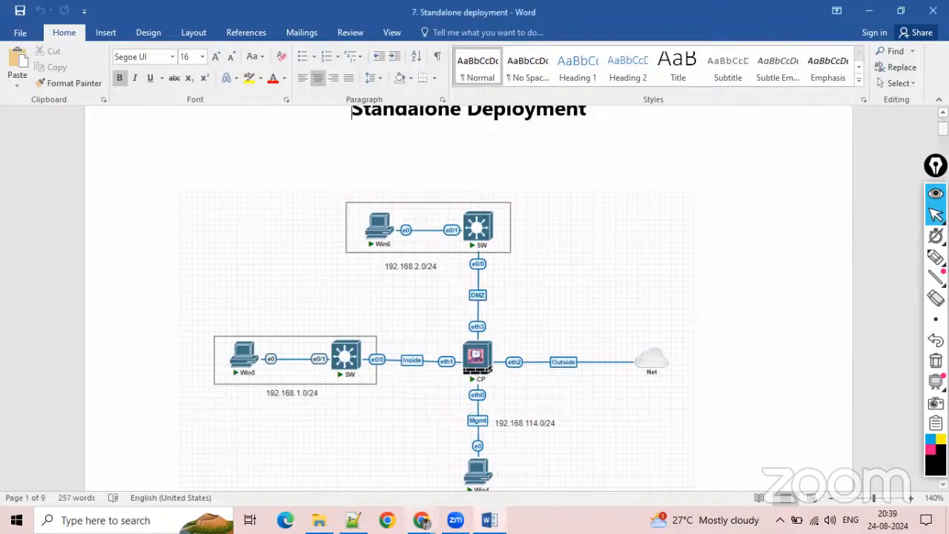
# Switch to Chrome, reopen the bookmarked PNETLab site in a fresh tab and log out of the current account.
pyautogui.moveTo(421, 519)
pyautogui.click(508, 441)
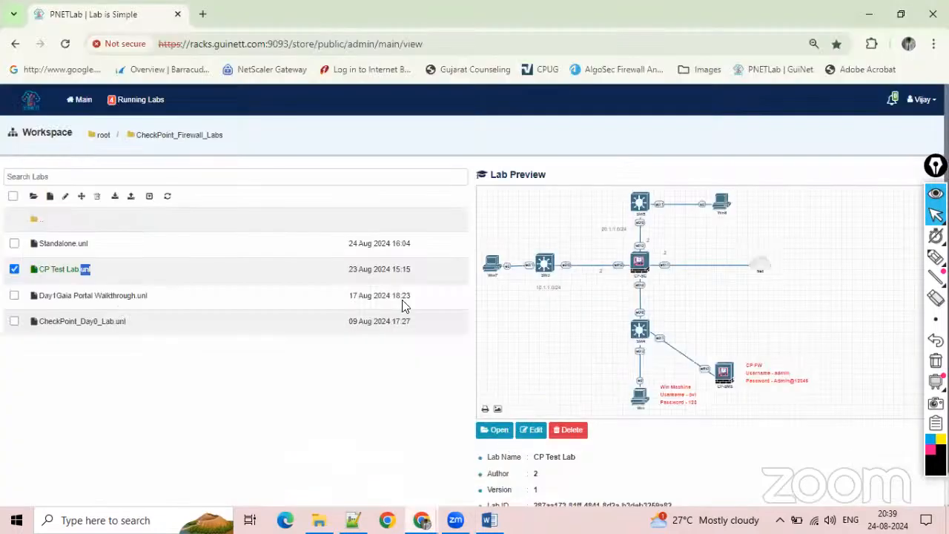
pyautogui.click(202, 14)
pyautogui.click(178, 14)
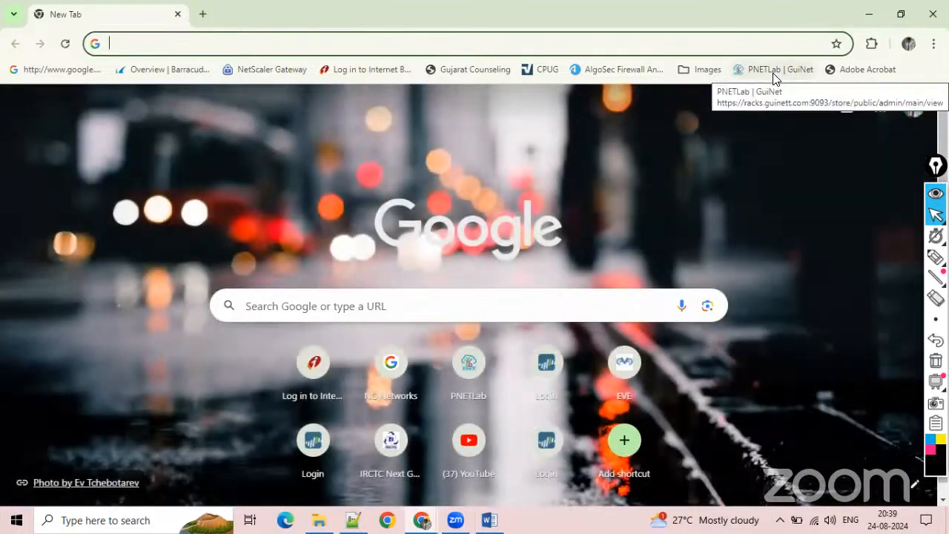
pyautogui.click(773, 72)
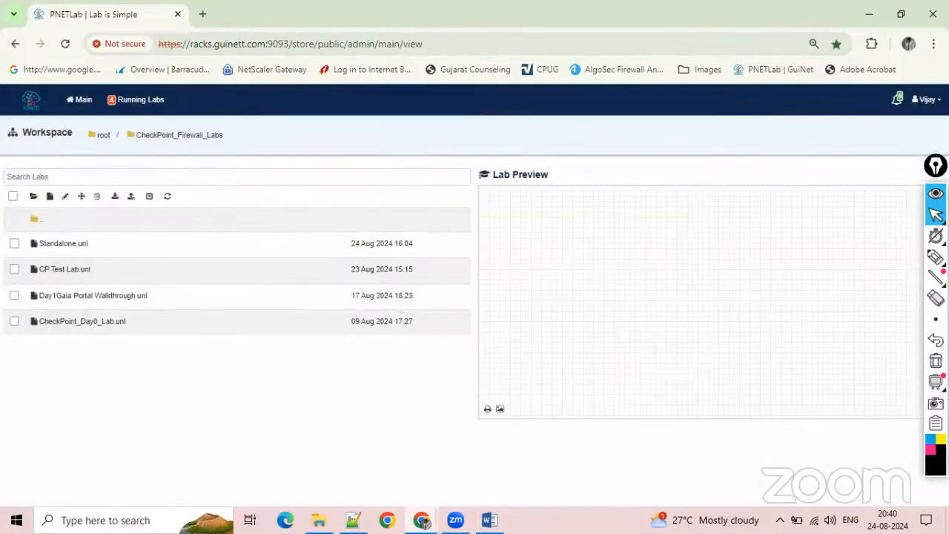
pyautogui.click(925, 100)
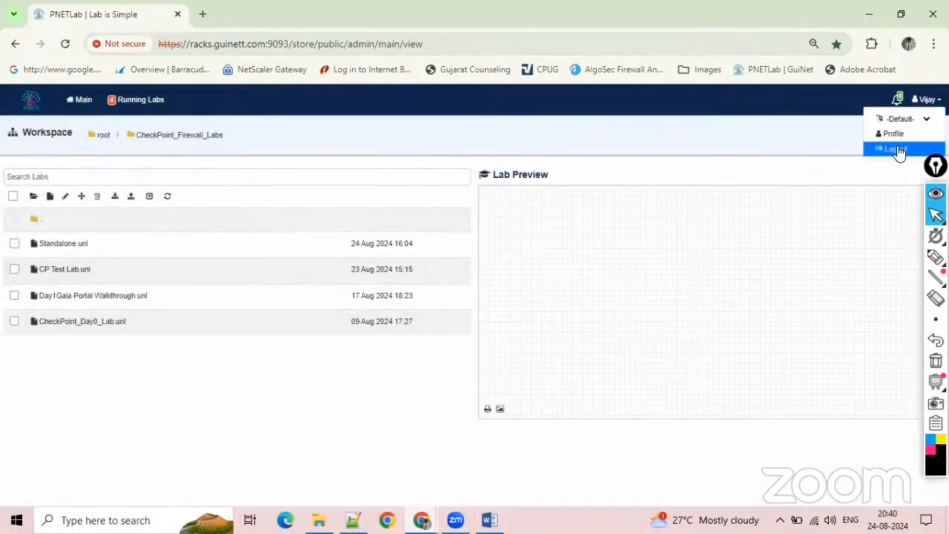
pyautogui.click(889, 148)
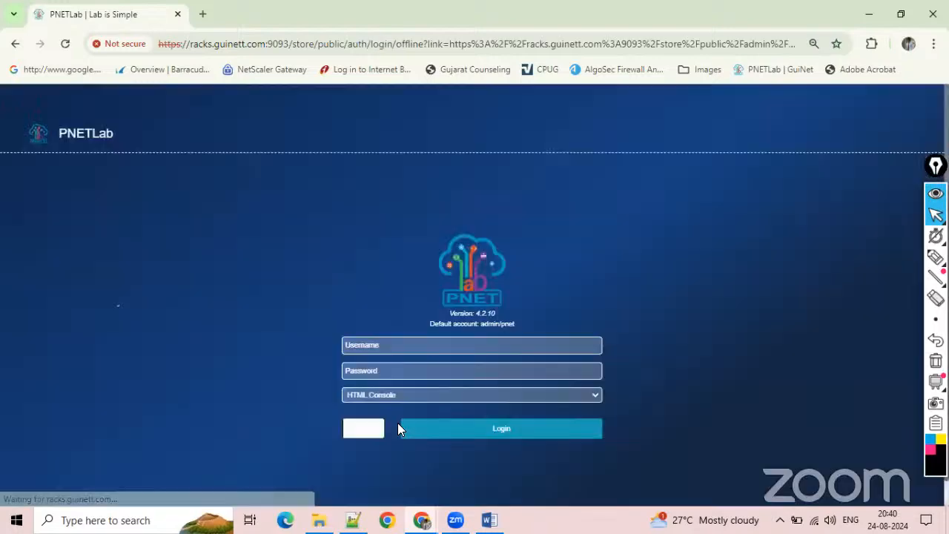
# Log in to PNETLab with the account username, password and captcha code, keeping the HTML Console option.
pyautogui.click(356, 313)
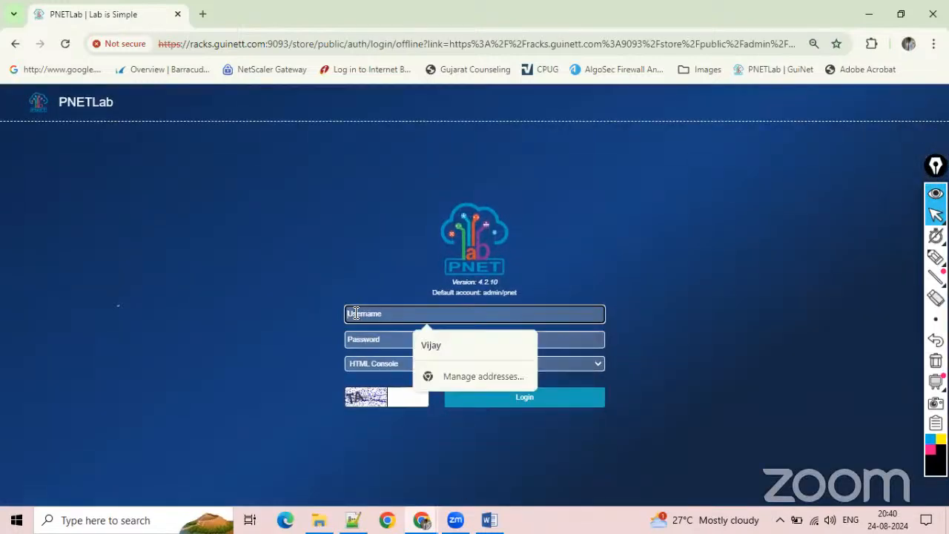
pyautogui.click(425, 335)
pyautogui.click(410, 333)
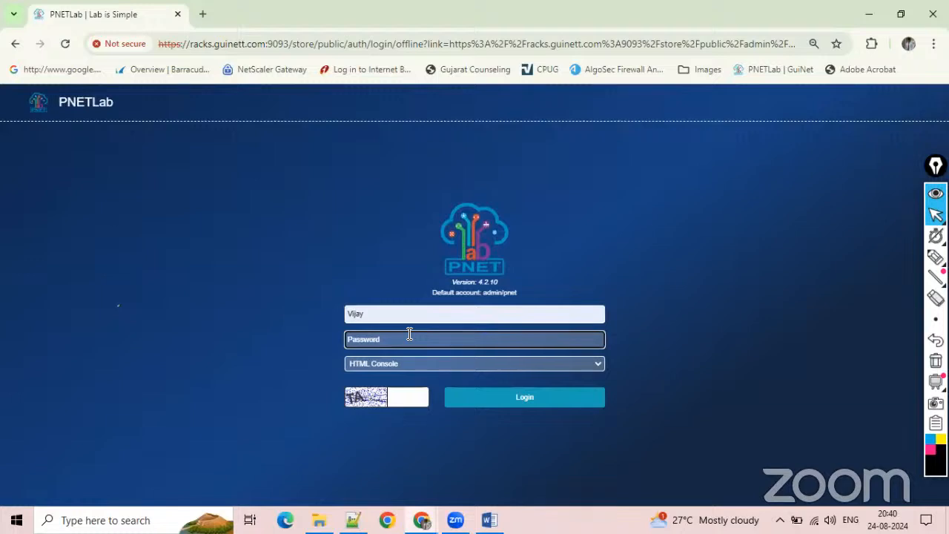
pyautogui.write('pne')
pyautogui.click(422, 397)
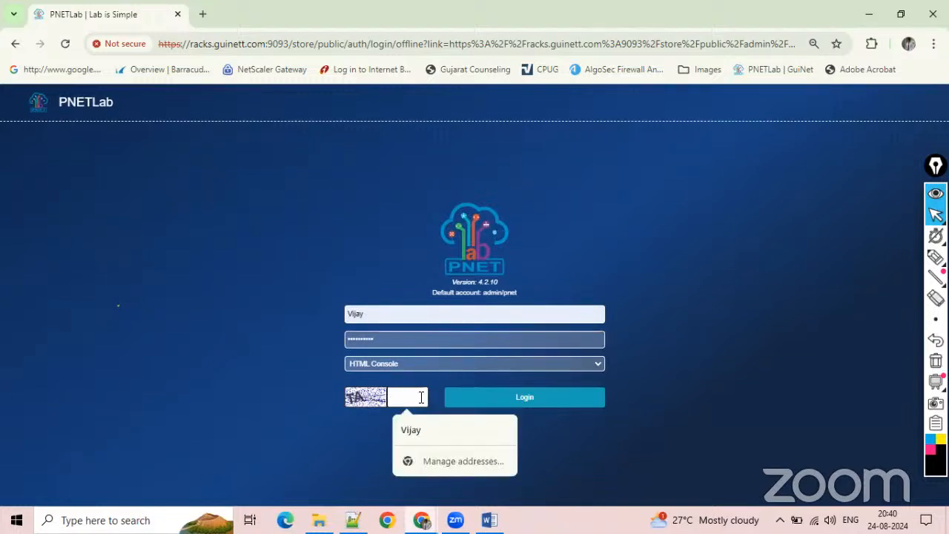
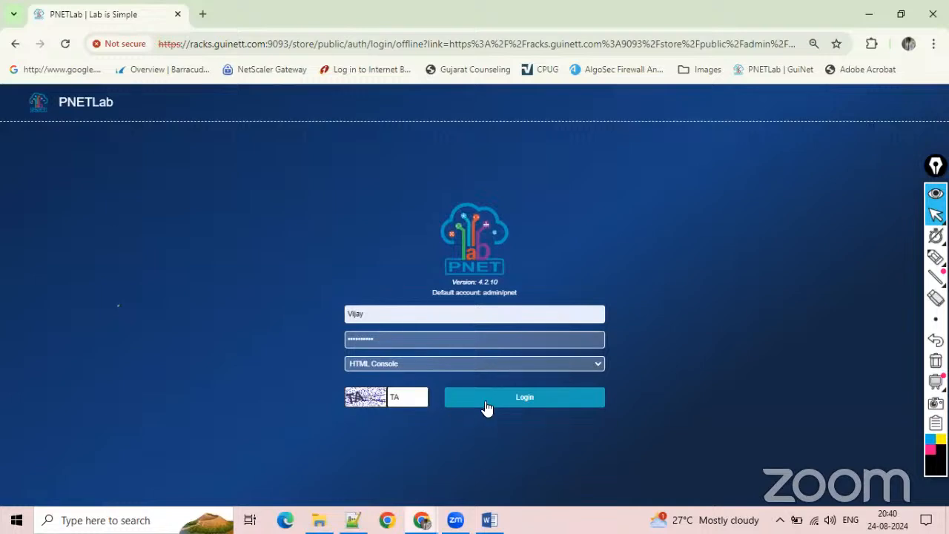
pyautogui.click(487, 405)
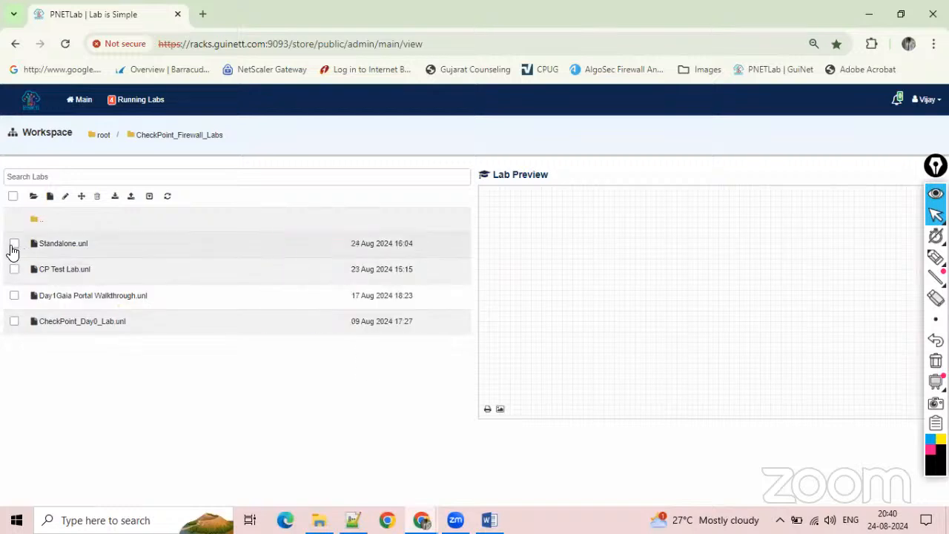
pyautogui.click(96, 198)
pyautogui.click(558, 133)
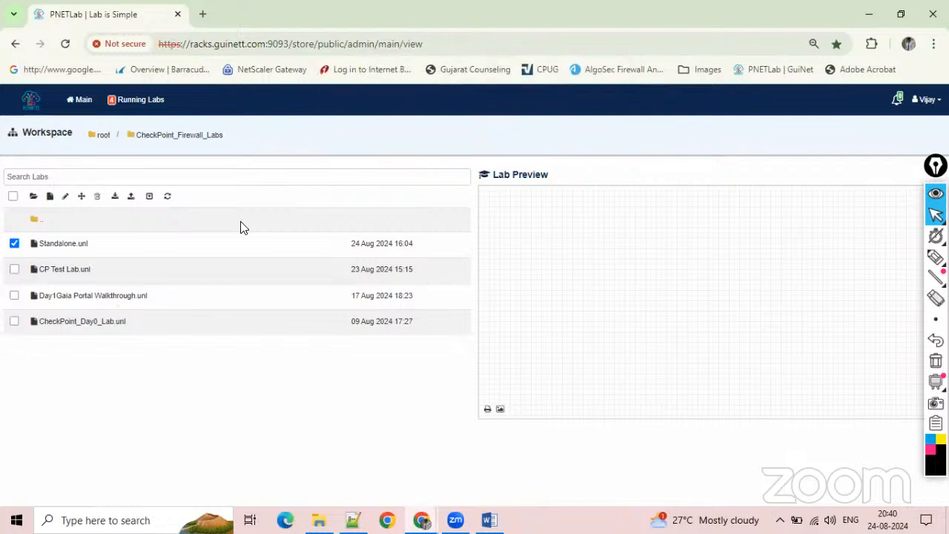
pyautogui.click(96, 197)
pyautogui.click(536, 132)
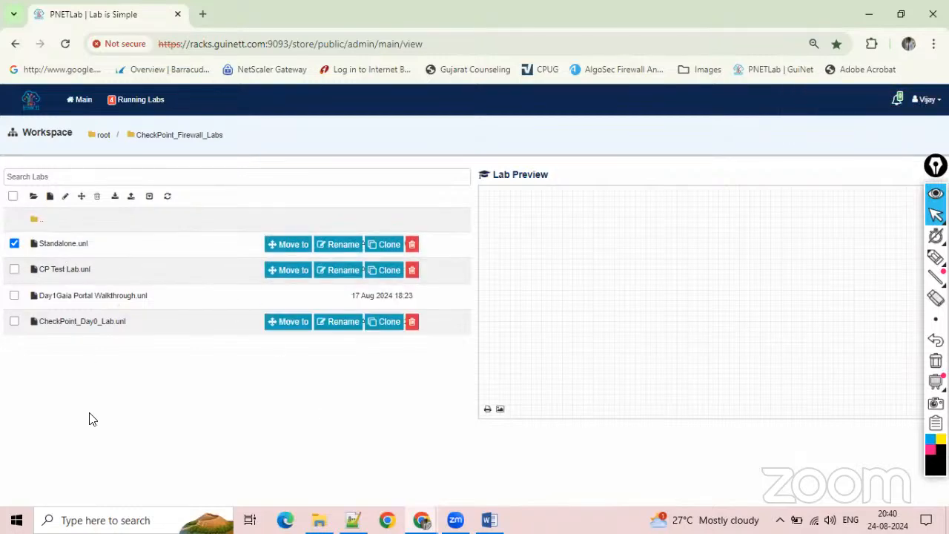
pyautogui.click(50, 197)
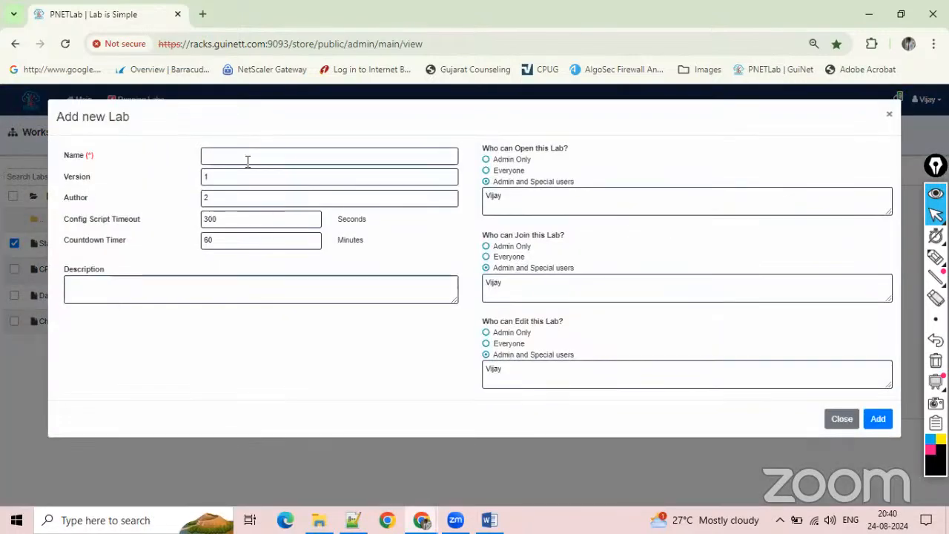
pyautogui.click(841, 419)
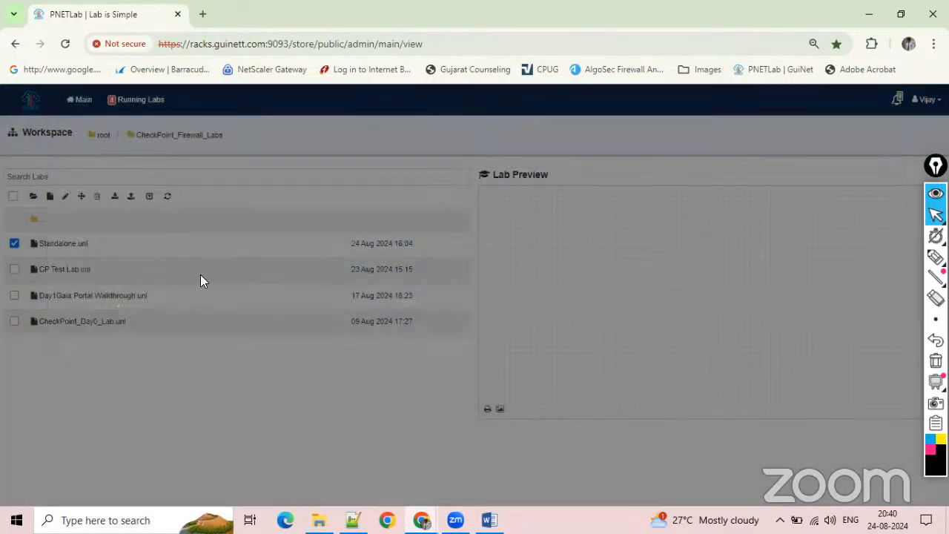
# Open the Standalone.unl lab's topology from the CheckPoint_Firewall_Labs folder.
pyautogui.click(119, 247)
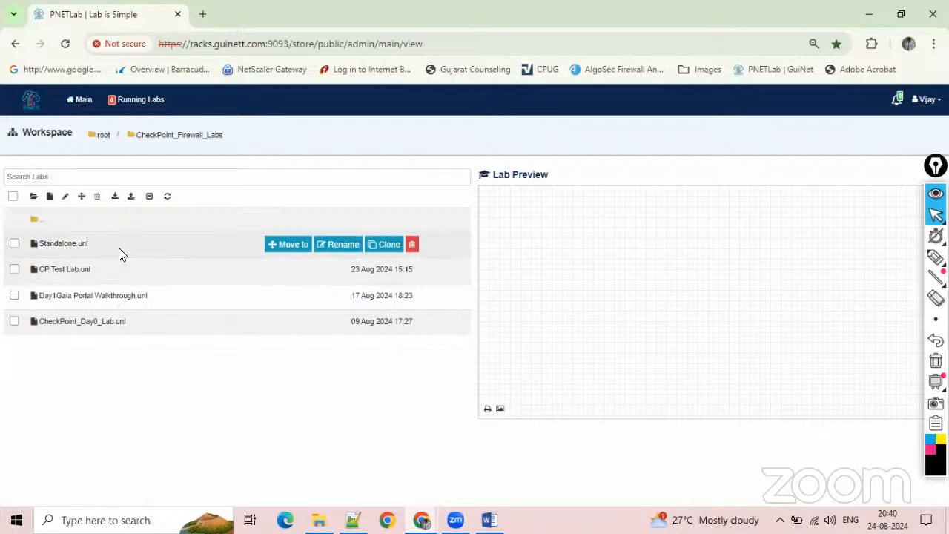
pyautogui.doubleClick(69, 248)
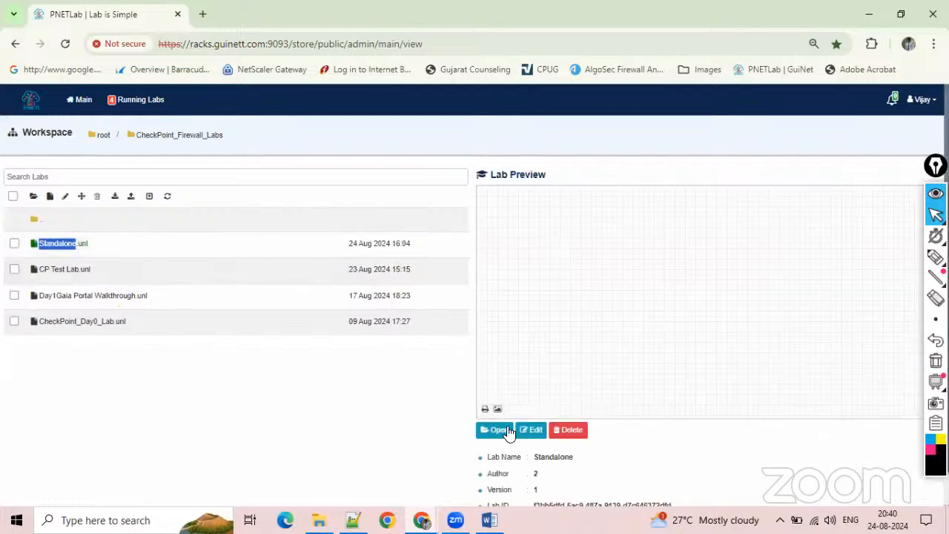
pyautogui.click(497, 431)
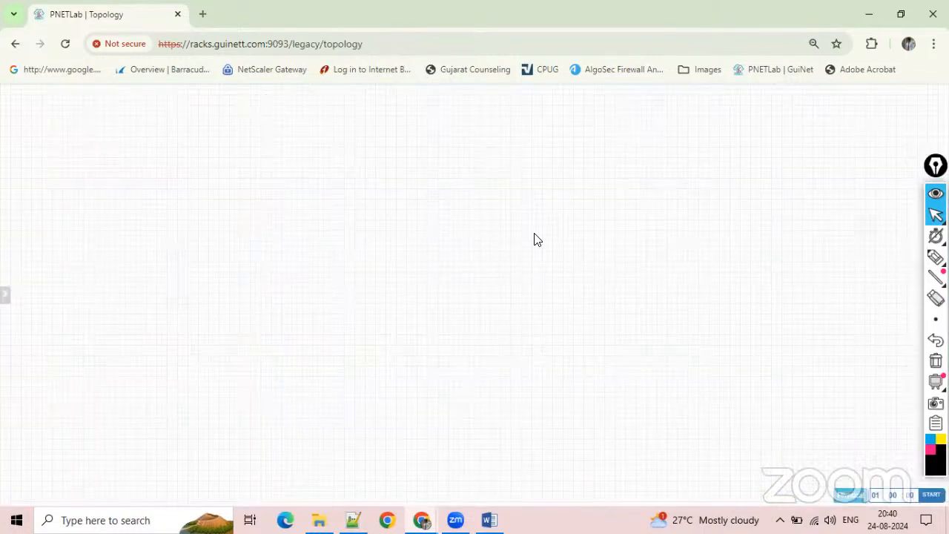
# Add a CheckPoint Security Gateway VE node to the empty topology with its RAM set to 8192 MB.
pyautogui.rightClick(327, 232)
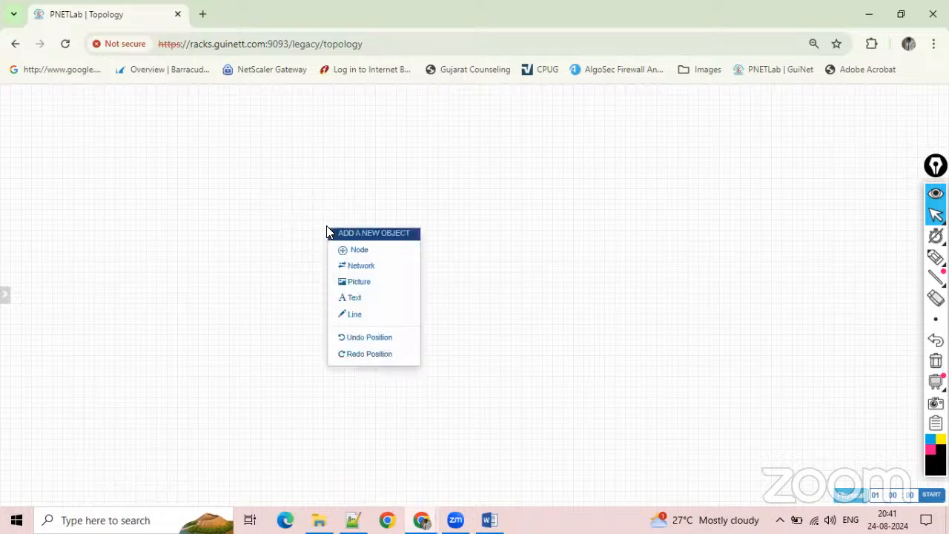
pyautogui.click(359, 253)
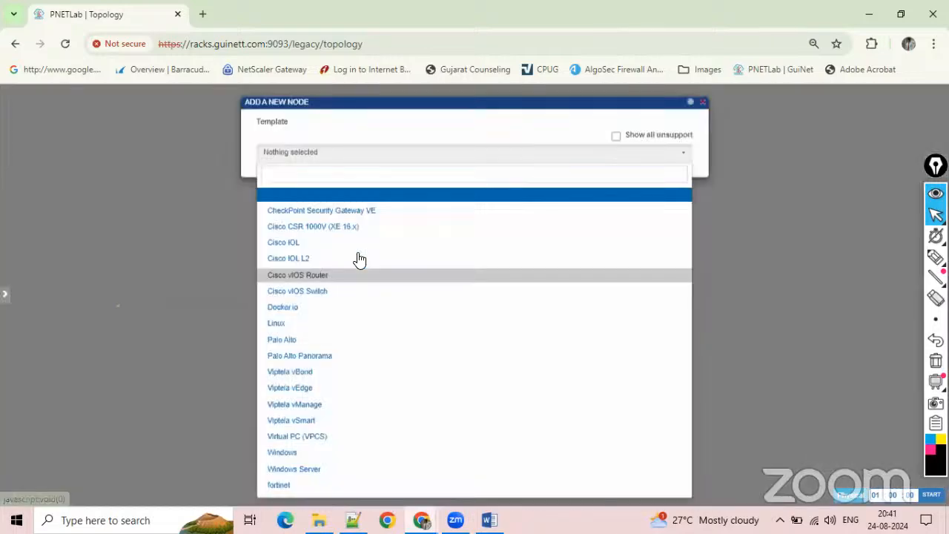
pyautogui.click(326, 215)
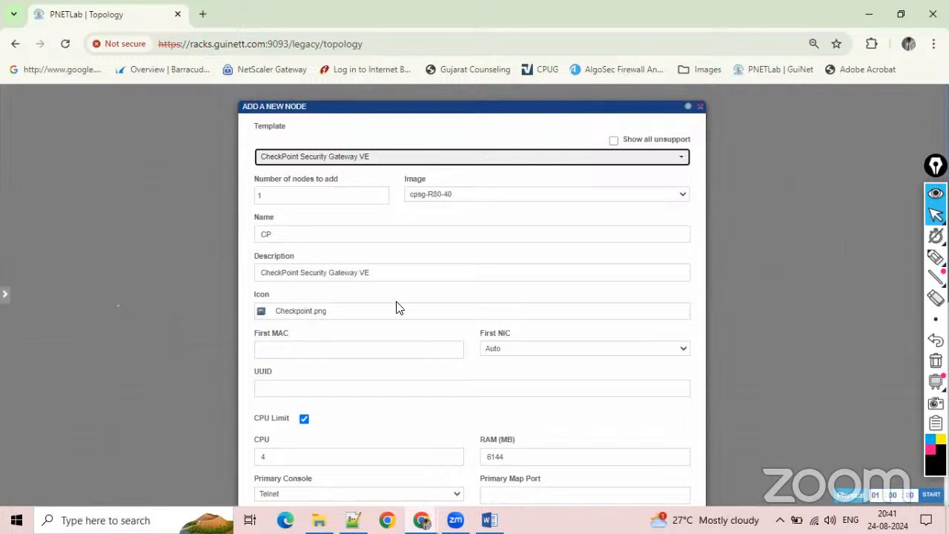
pyautogui.scroll(-3, 397, 308)
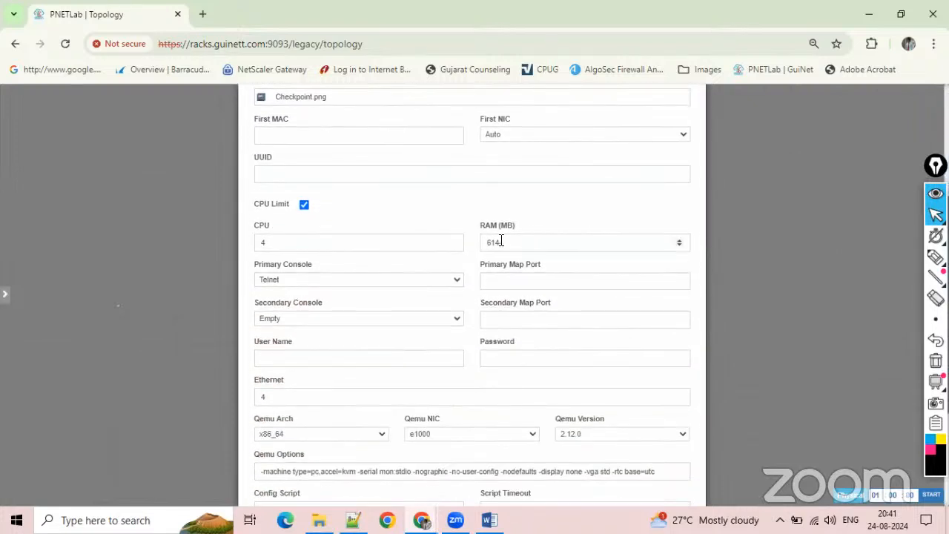
pyautogui.moveTo(500, 241); pyautogui.dragTo(460, 240)
pyautogui.write('8192')
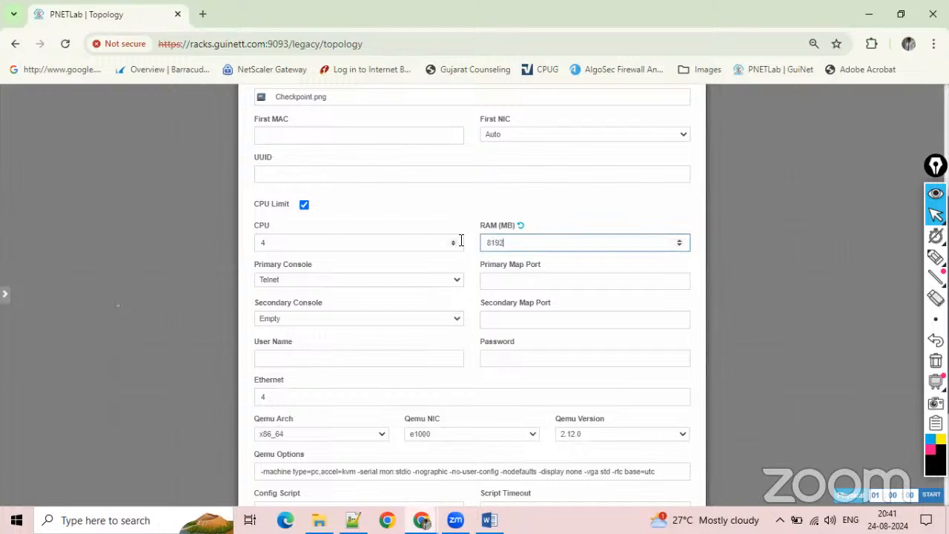
pyautogui.scroll(-3, 461, 240)
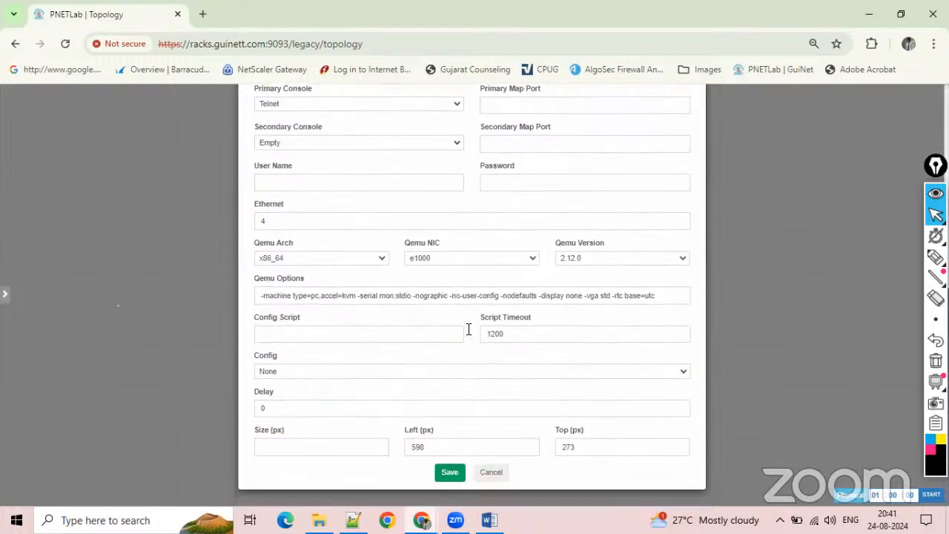
pyautogui.click(448, 472)
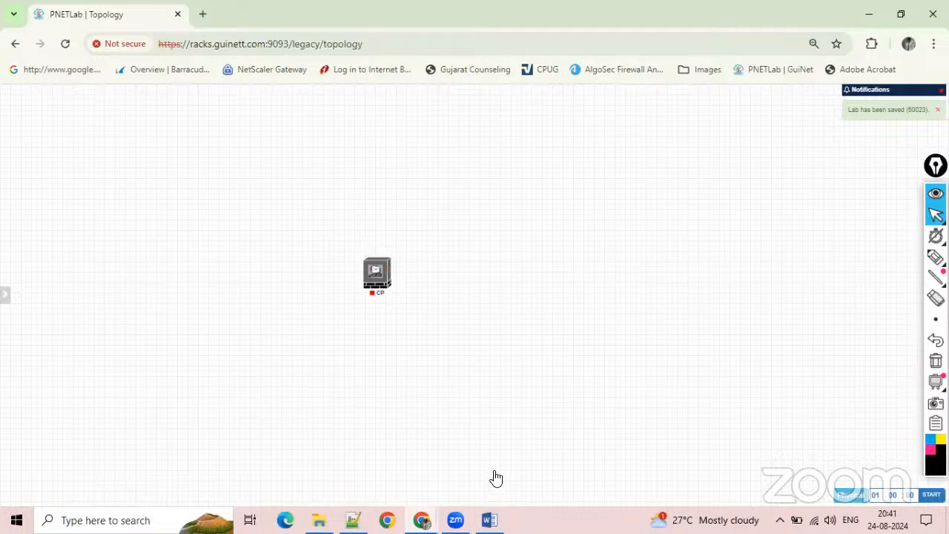
# Check the Standalone deployment diagram in Word, return to the topology and start adding 3 nodes from the Windows template.
pyautogui.click(489, 520)
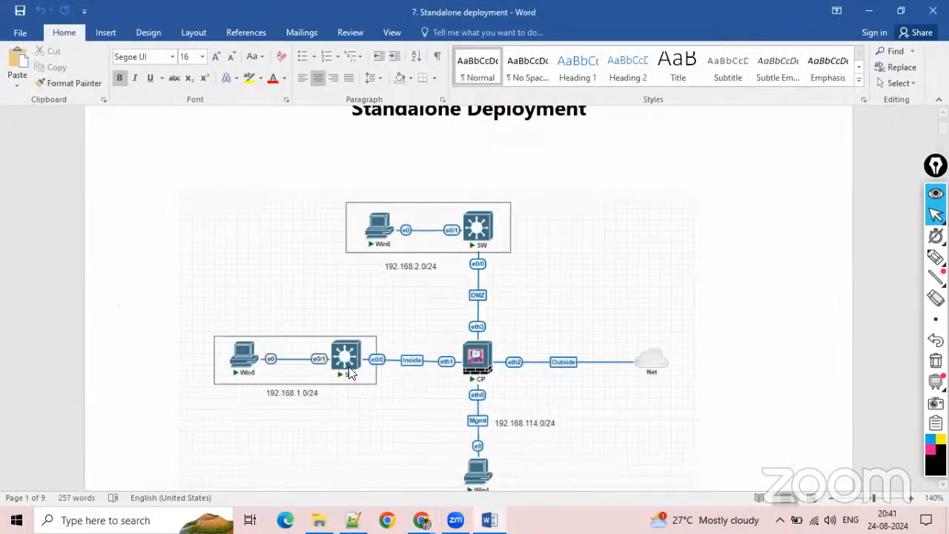
pyautogui.hotkey('alt', 'Tab')
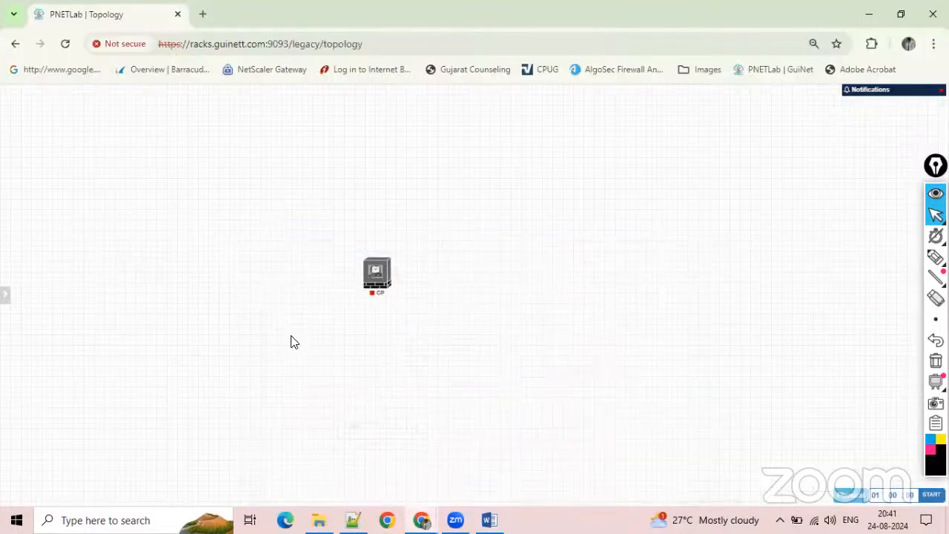
pyautogui.rightClick(273, 469)
pyautogui.click(308, 339)
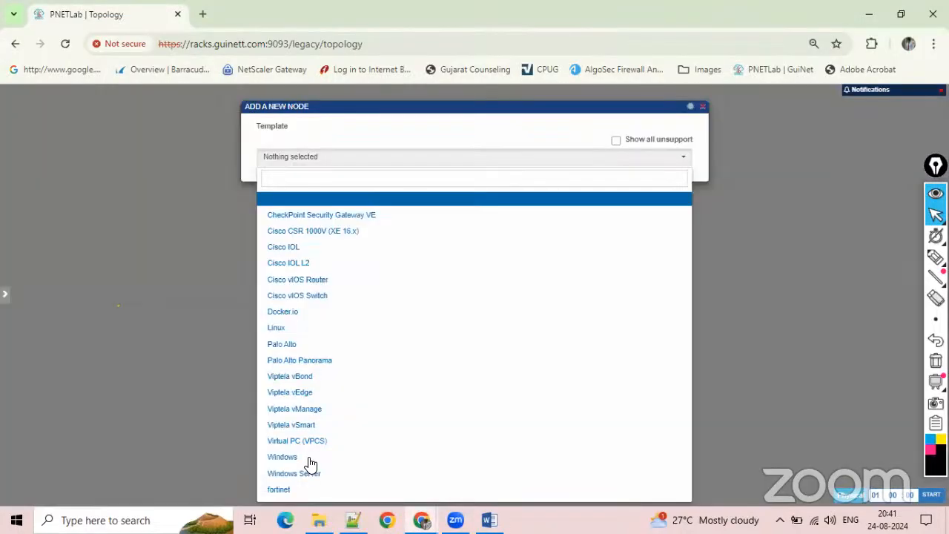
pyautogui.click(321, 179)
pyautogui.write('win')
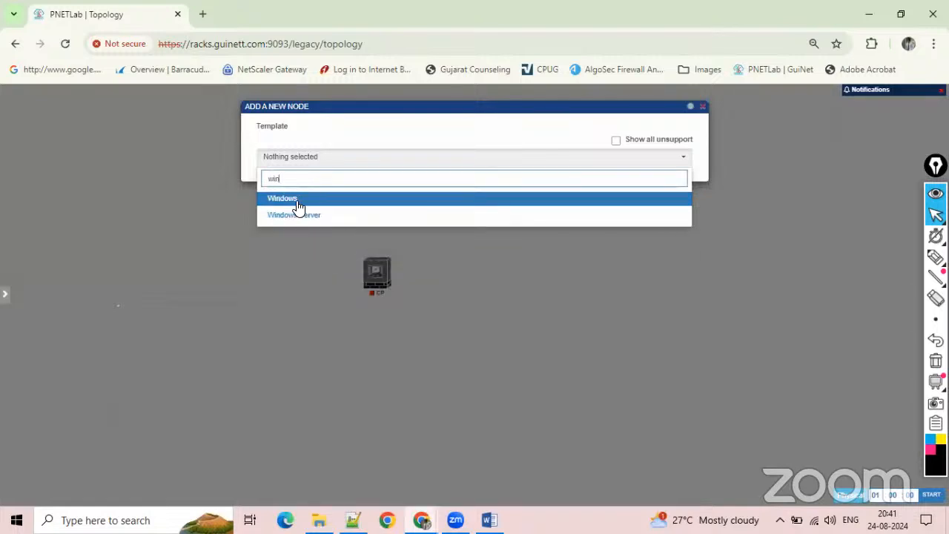
pyautogui.click(298, 200)
pyautogui.press('Tab')
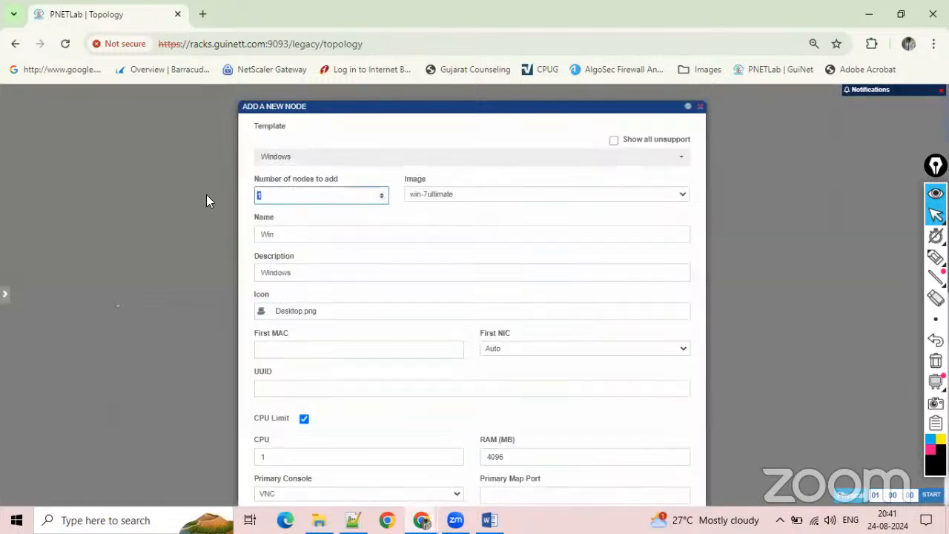
pyautogui.write('3')
# Keep the win-7ultimate image and Desktop.png icon for the Windows nodes and save them to the topology.
pyautogui.click(464, 197)
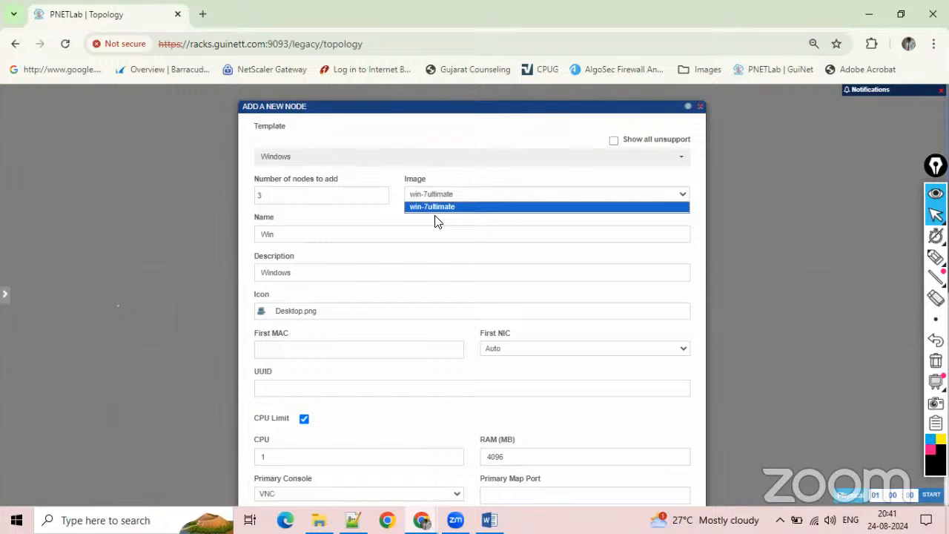
pyautogui.click(393, 218)
pyautogui.scroll(-2, 356, 275)
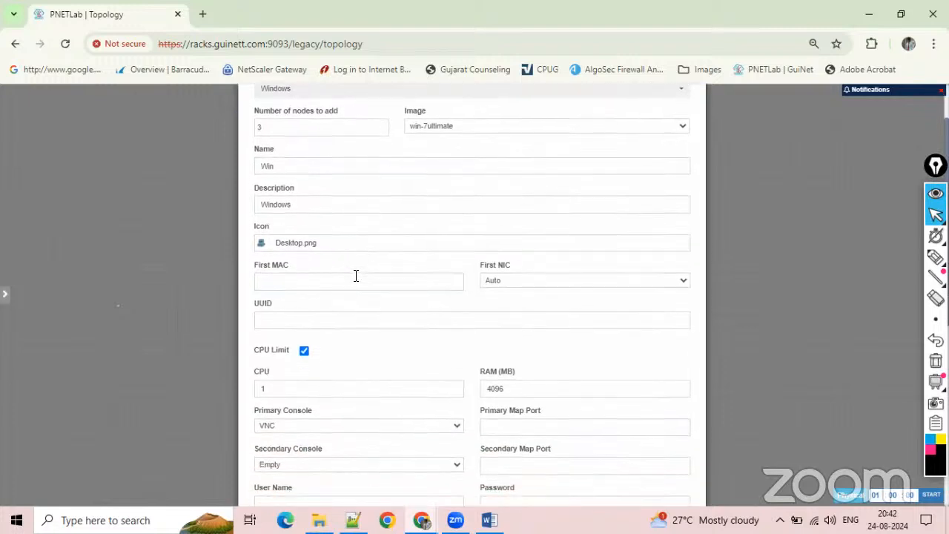
pyautogui.click(344, 223)
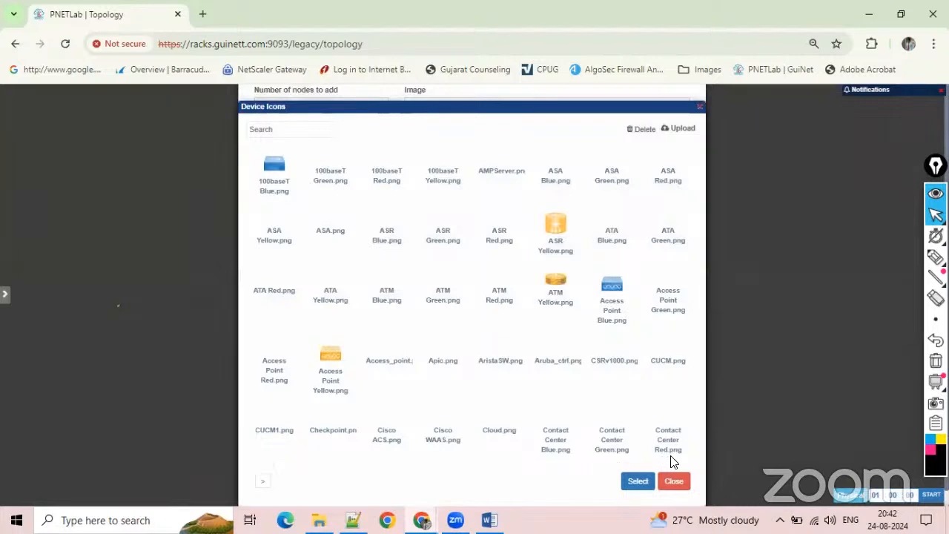
pyautogui.click(676, 480)
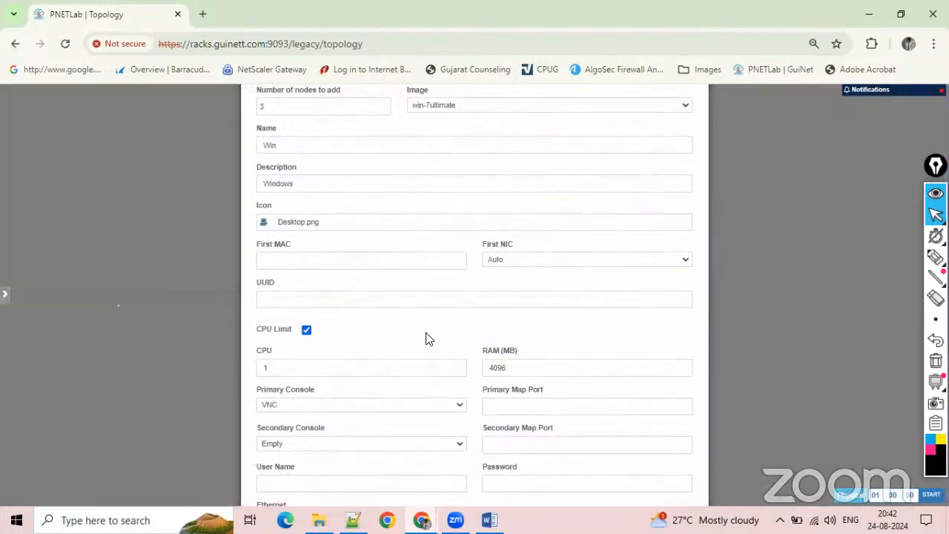
pyautogui.scroll(-5, 427, 329)
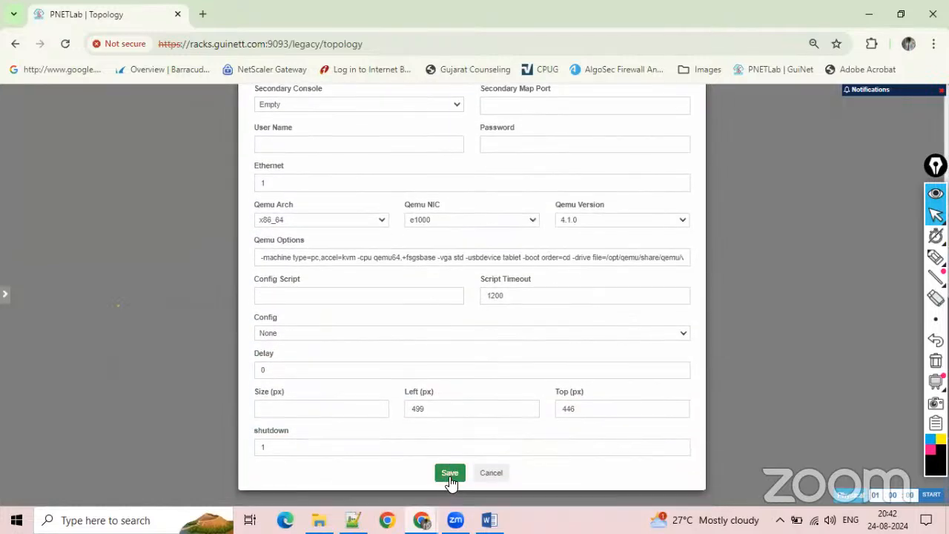
pyautogui.click(450, 474)
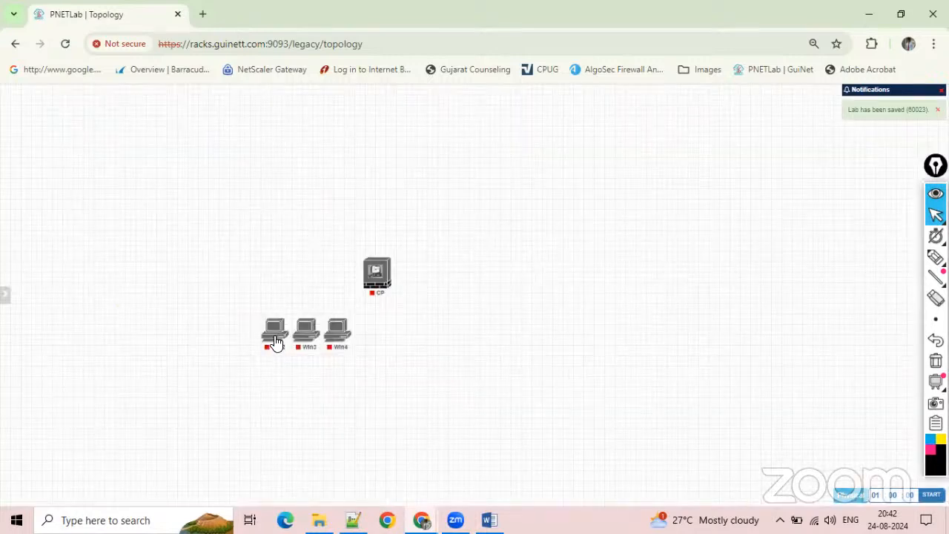
# Arrange the Windows nodes around the CP firewall, with Win2 below it, Win3 to its left and Win4 above it.
pyautogui.moveTo(273, 341); pyautogui.dragTo(392, 449)
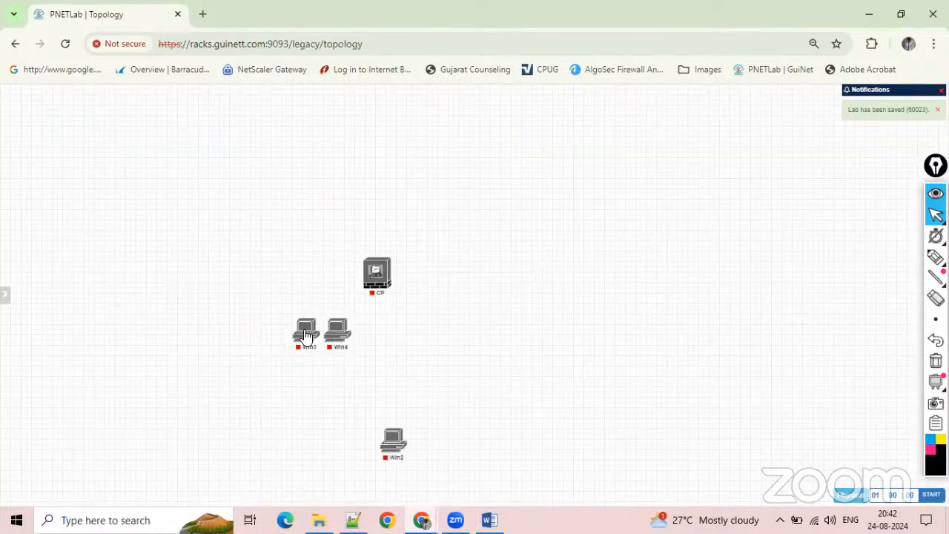
pyautogui.moveTo(293, 330); pyautogui.dragTo(172, 275)
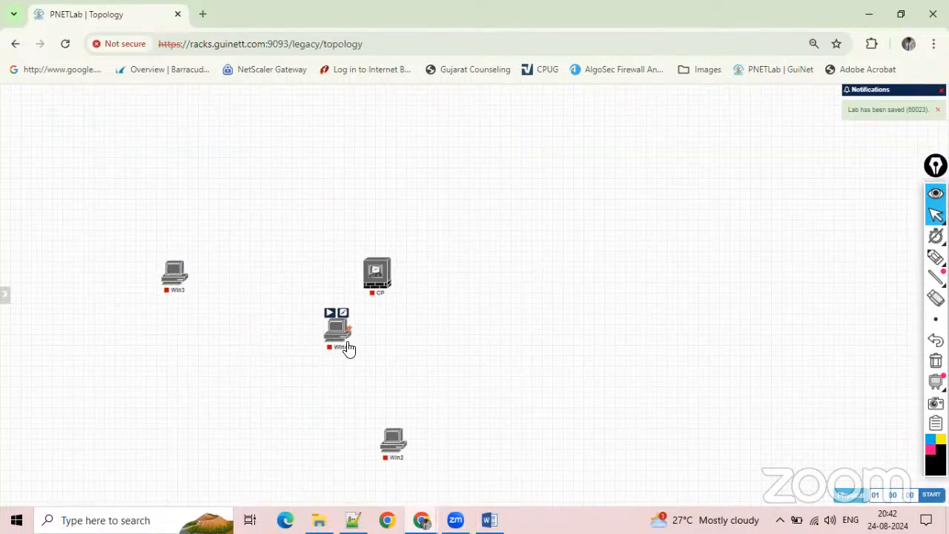
pyautogui.moveTo(343, 339); pyautogui.dragTo(297, 133)
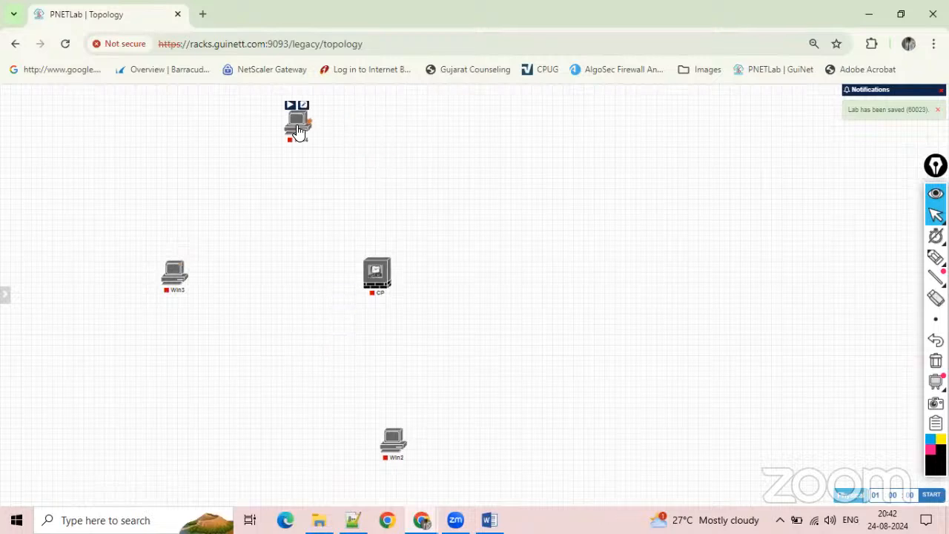
pyautogui.rightClick(286, 259)
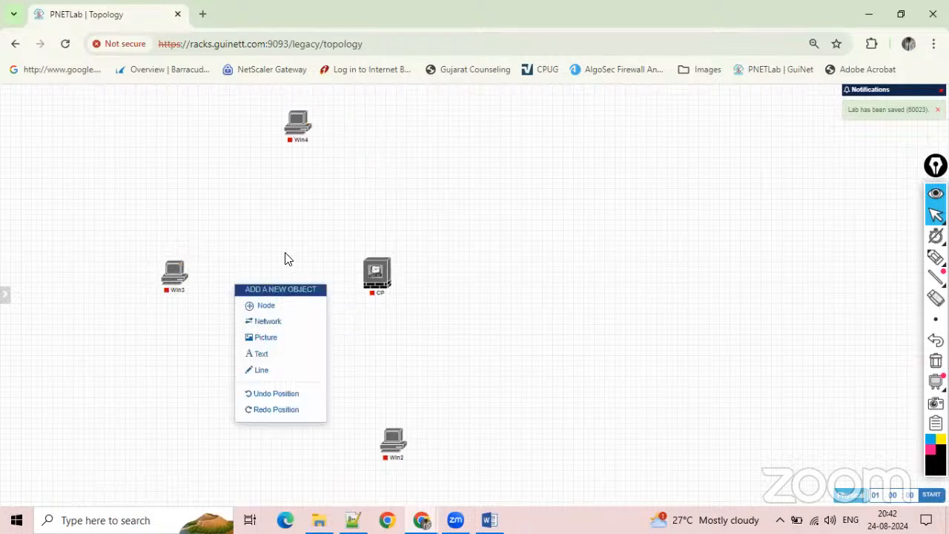
pyautogui.click(265, 309)
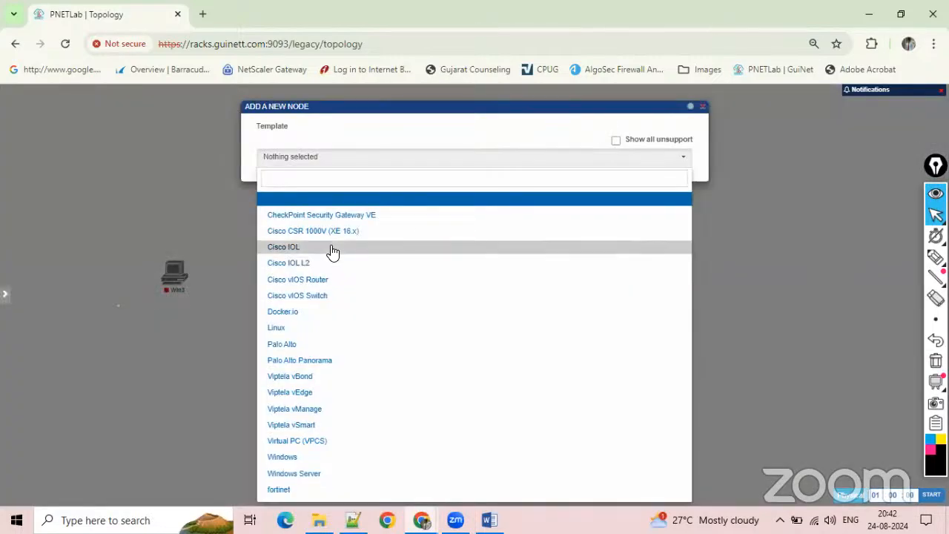
pyautogui.click(333, 250)
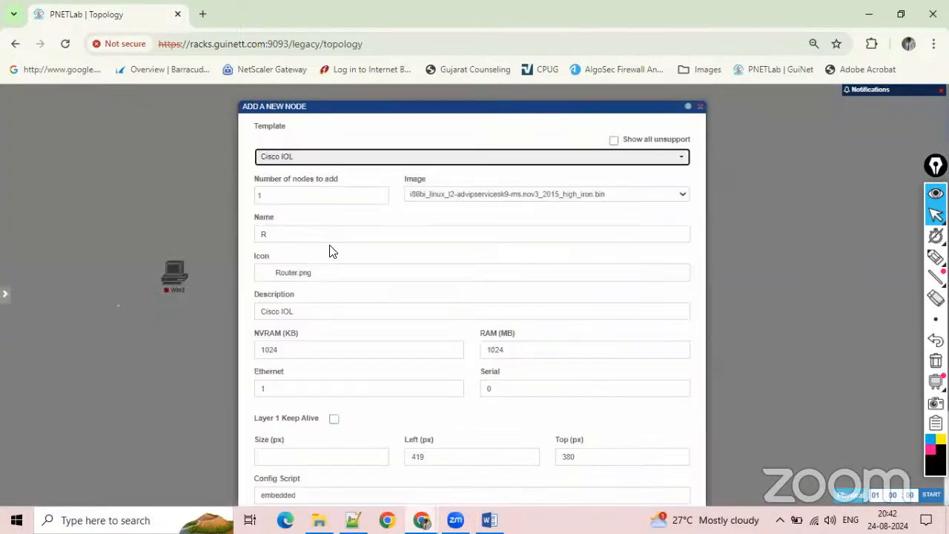
pyautogui.click(521, 191)
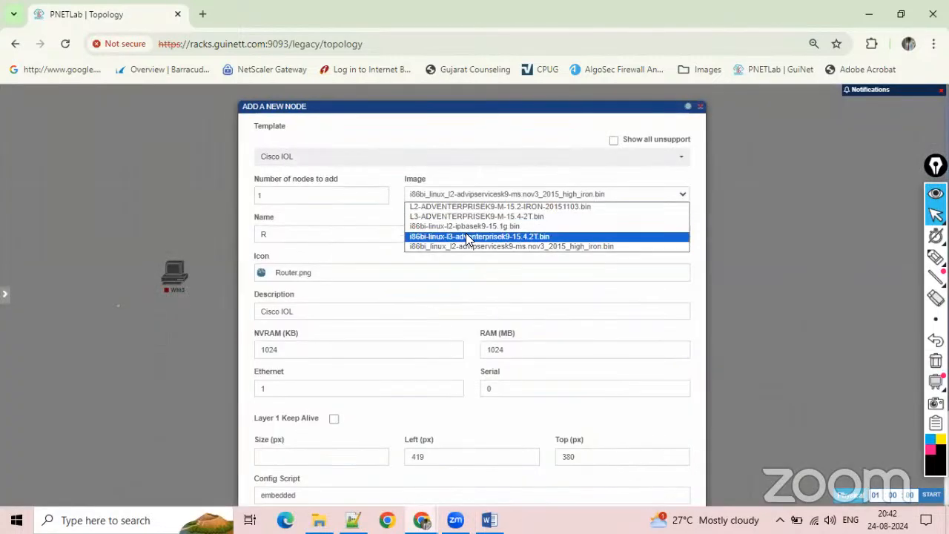
pyautogui.click(519, 248)
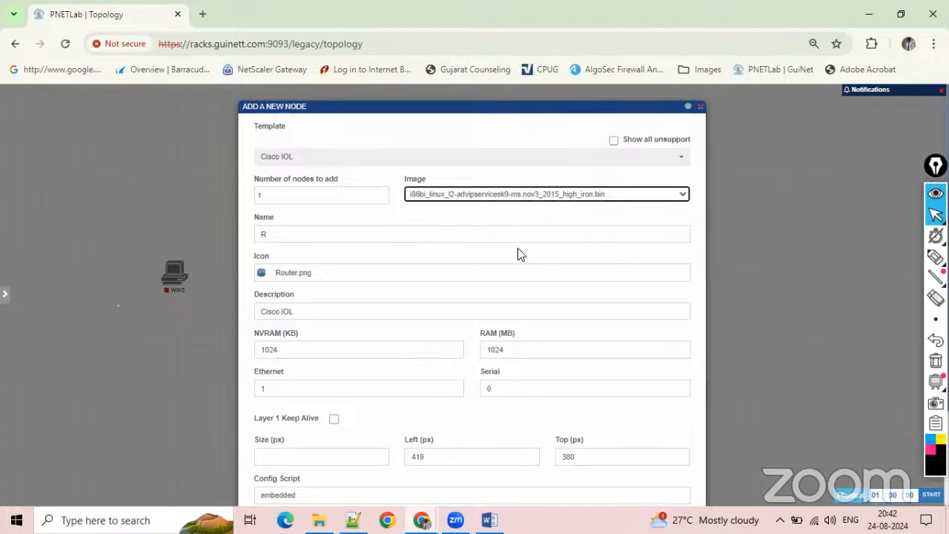
pyautogui.doubleClick(314, 193)
pyautogui.write('2')
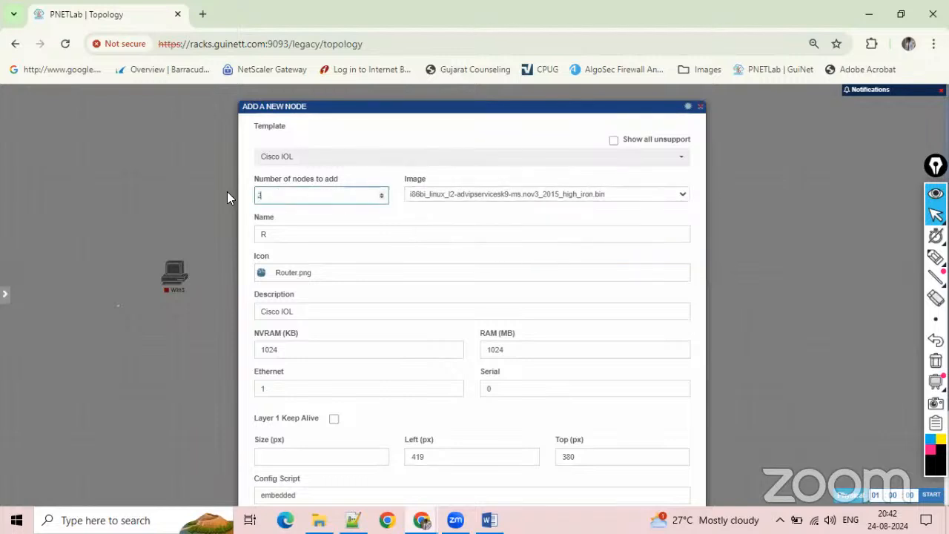
pyautogui.doubleClick(279, 233)
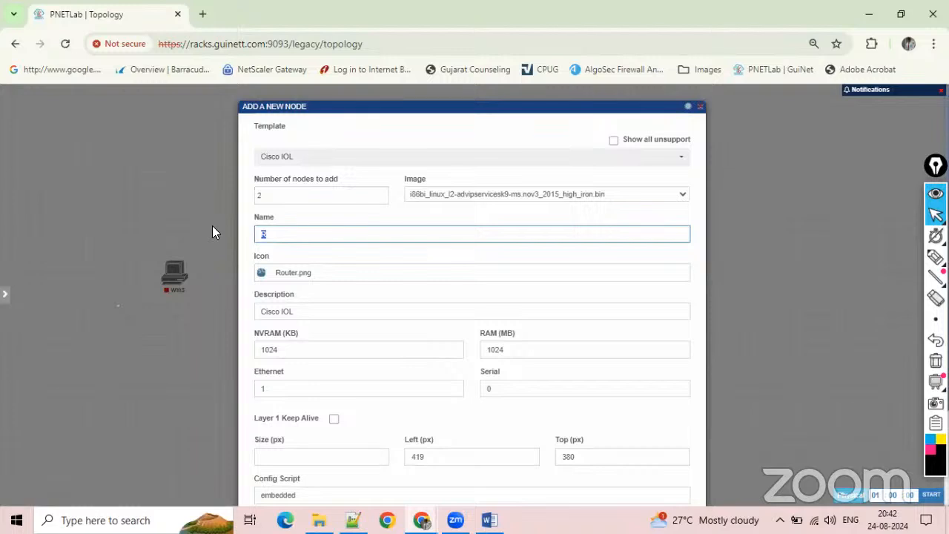
pyautogui.write('SW')
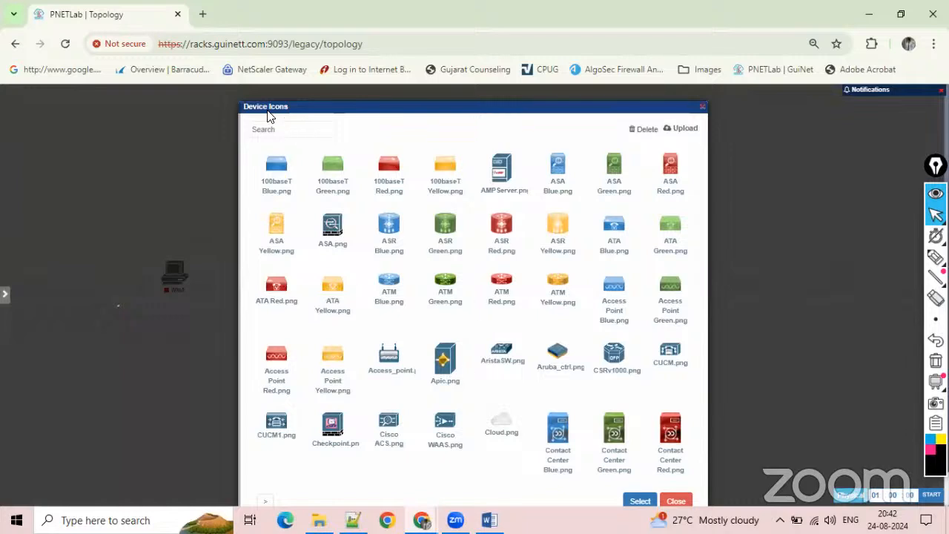
pyautogui.click(268, 127)
pyautogui.write('Switch')
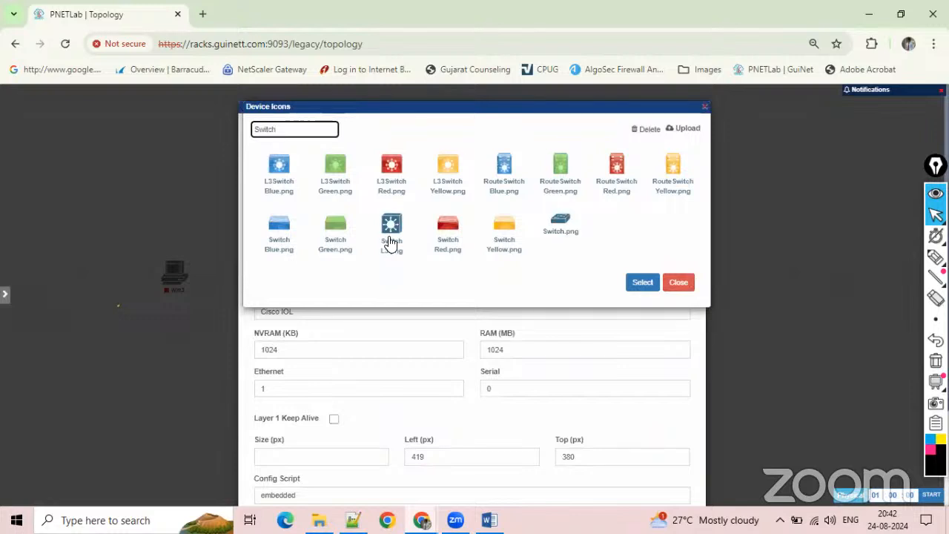
pyautogui.click(392, 236)
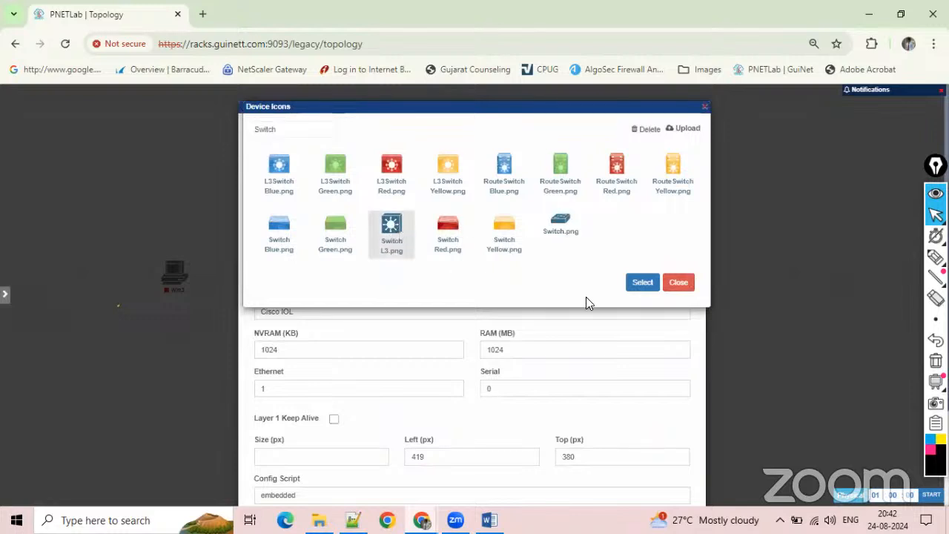
pyautogui.click(642, 283)
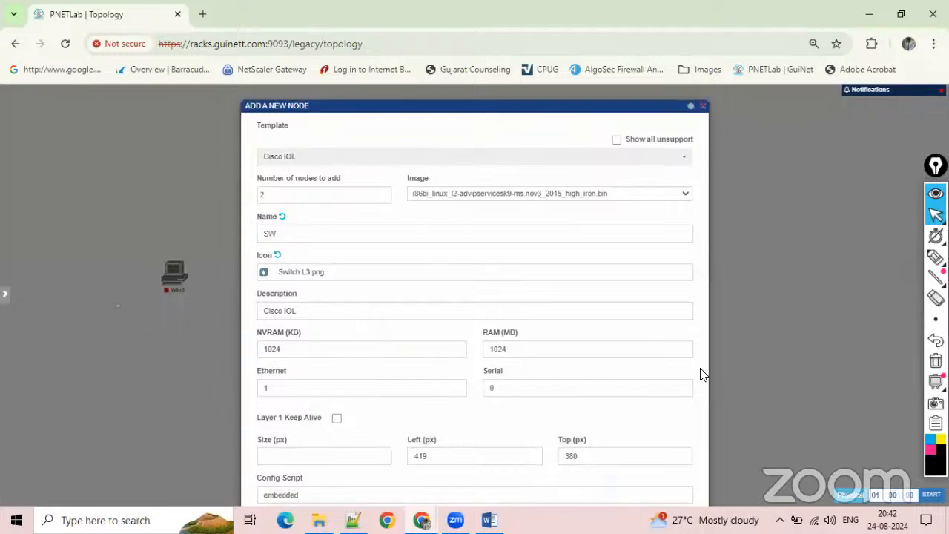
pyautogui.click(732, 373)
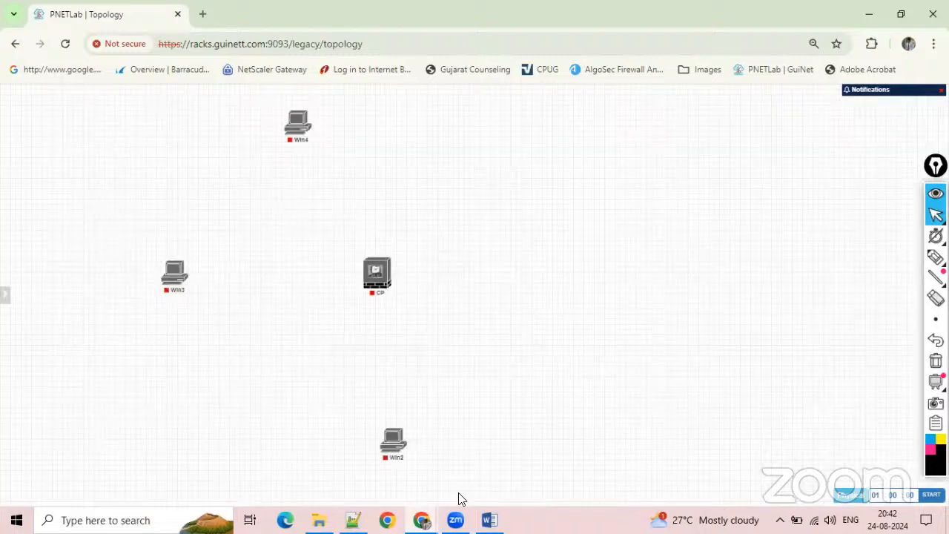
# Start adding nodes from the Cisco IOL template and set the number of nodes to 2.
pyautogui.rightClick(377, 364)
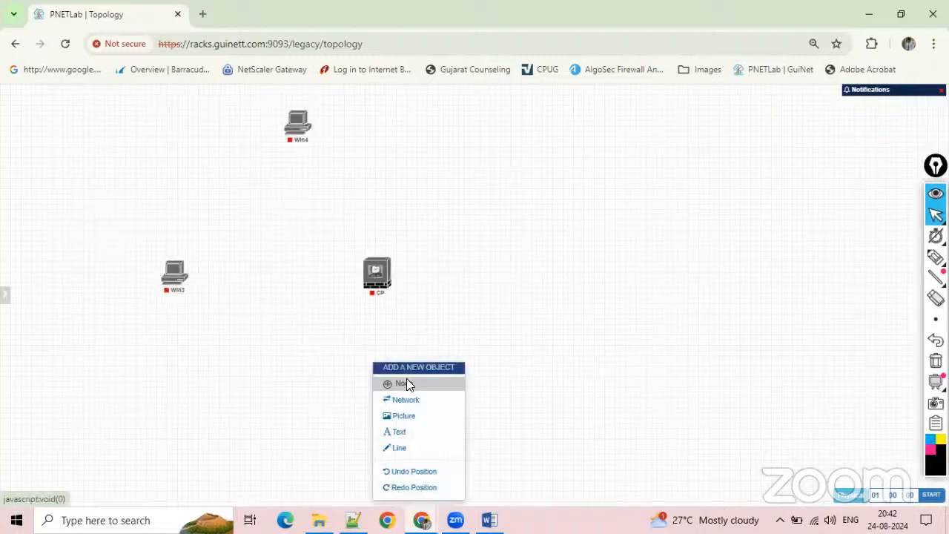
pyautogui.click(407, 380)
pyautogui.click(290, 249)
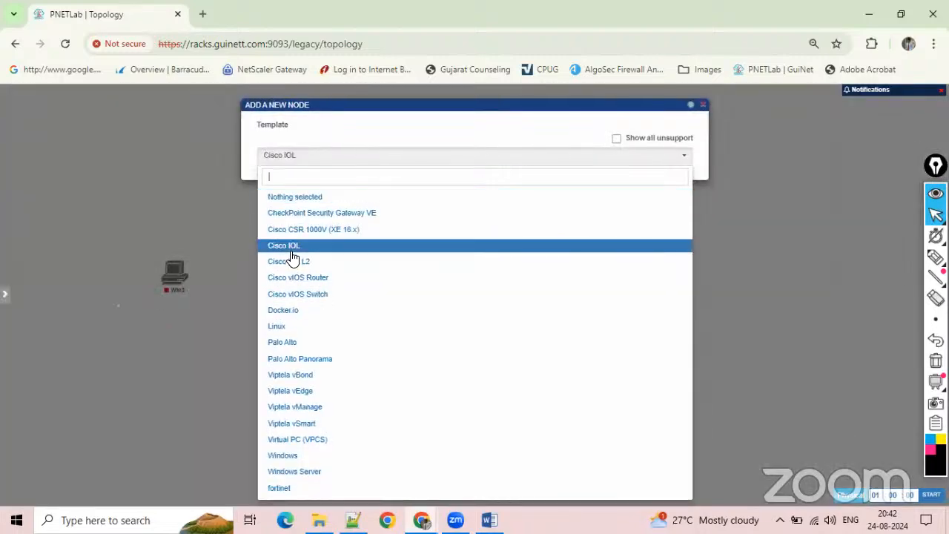
pyautogui.click(339, 132)
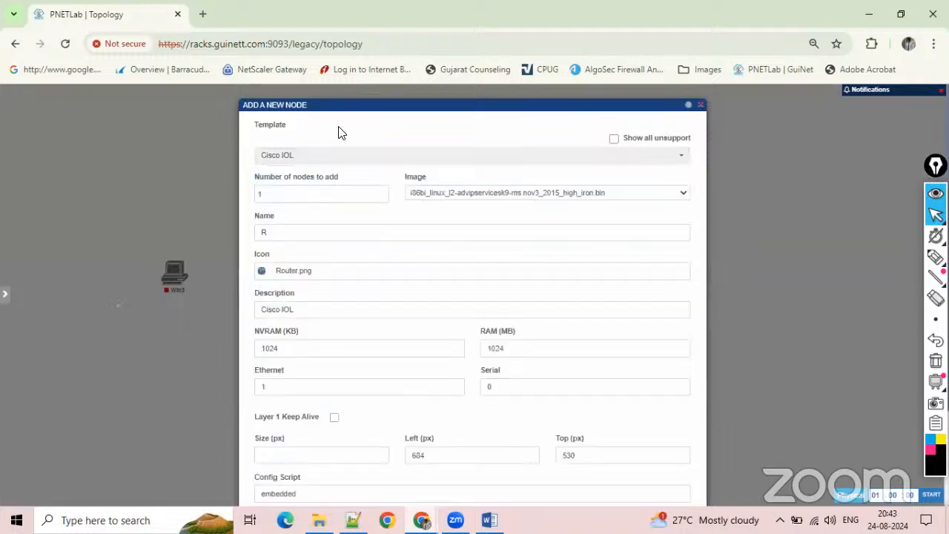
pyautogui.moveTo(312, 193); pyautogui.dragTo(181, 188)
pyautogui.write('3')
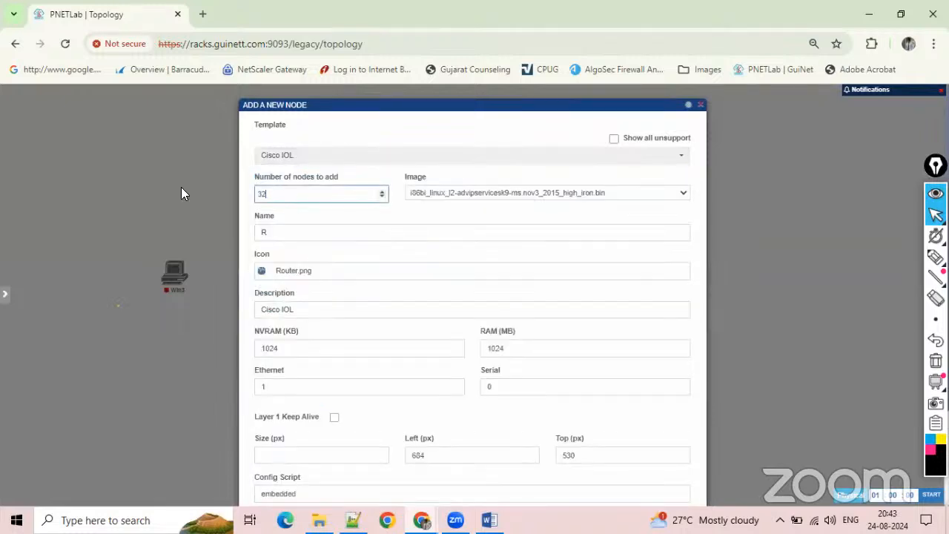
pyautogui.press('BackSpace')
pyautogui.write('2')
# Name the Cisco IOL nodes SW and give them the L3Switch Blue.png icon.
pyautogui.moveTo(278, 230); pyautogui.dragTo(250, 235)
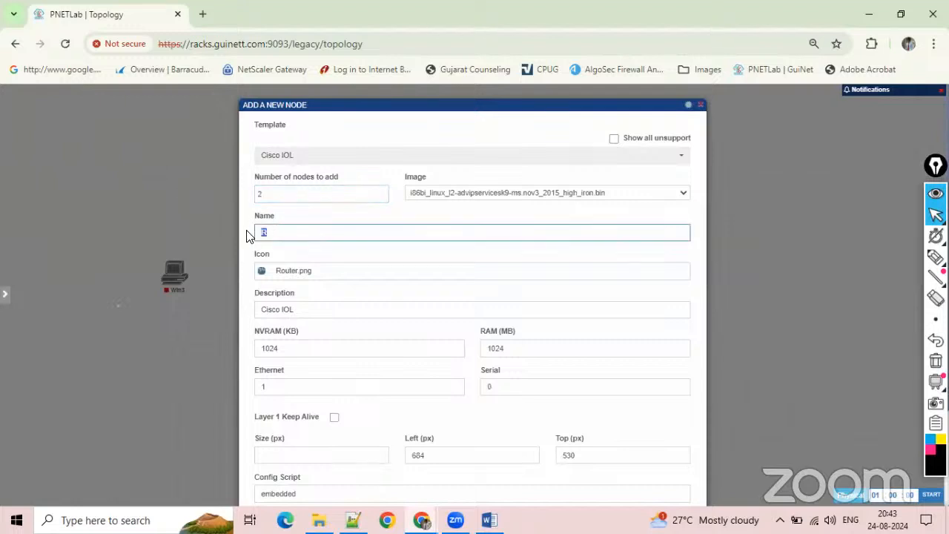
pyautogui.click(318, 276)
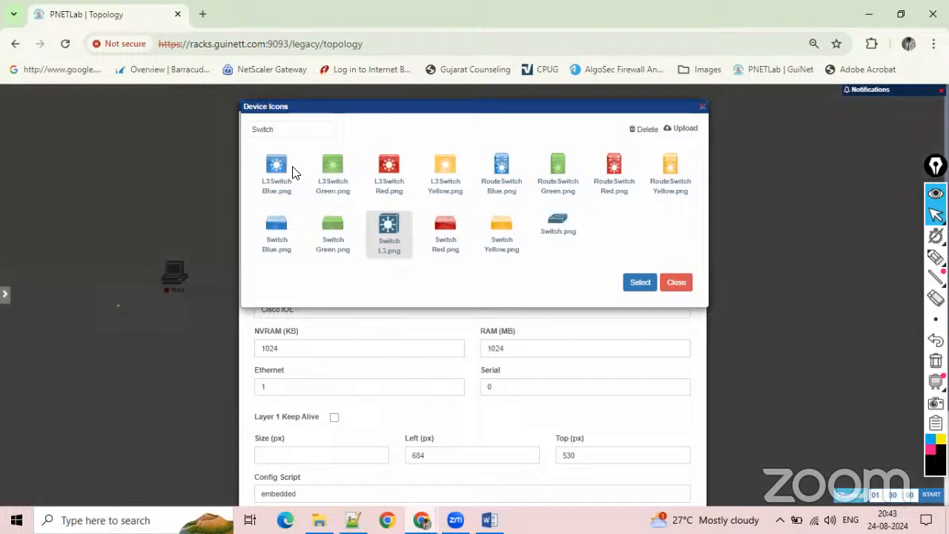
pyautogui.click(275, 172)
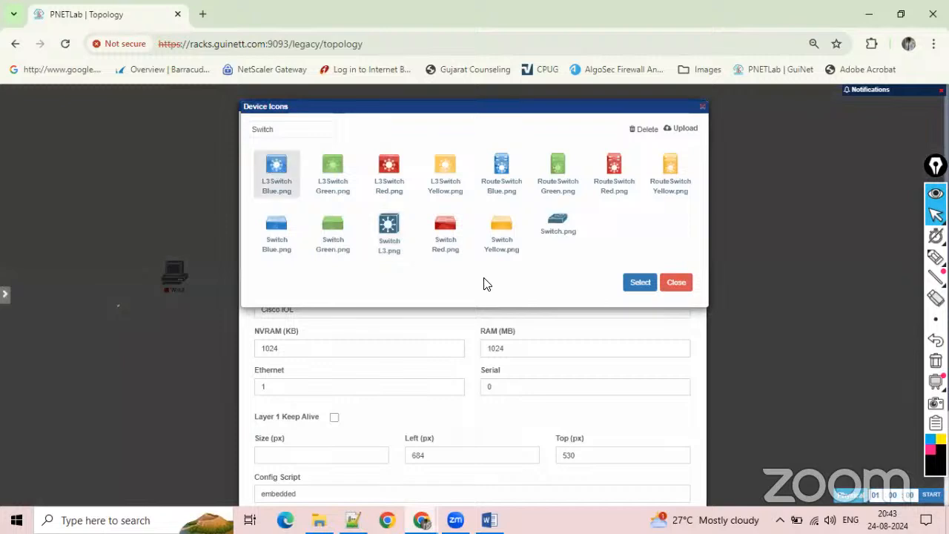
pyautogui.click(630, 287)
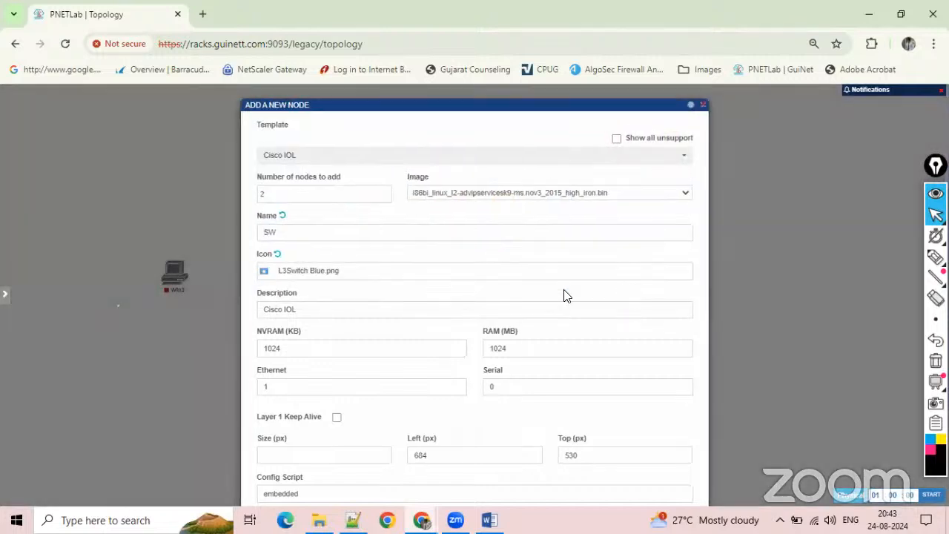
# Save the two switches with Layer 1 Keep Alive off, placing SW5 between Win3 and CP and SW6 above CP.
pyautogui.click(543, 418)
pyautogui.scroll(-2, 543, 417)
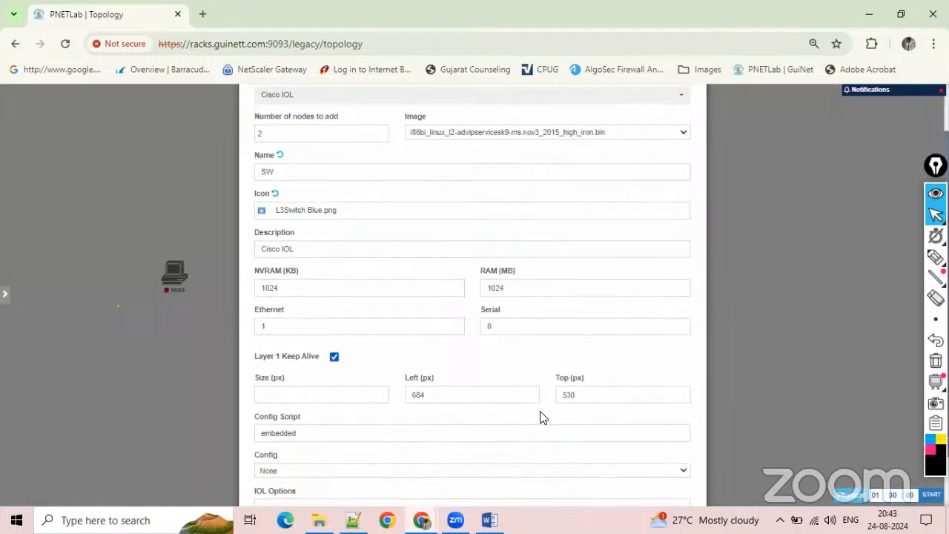
pyautogui.click(337, 312)
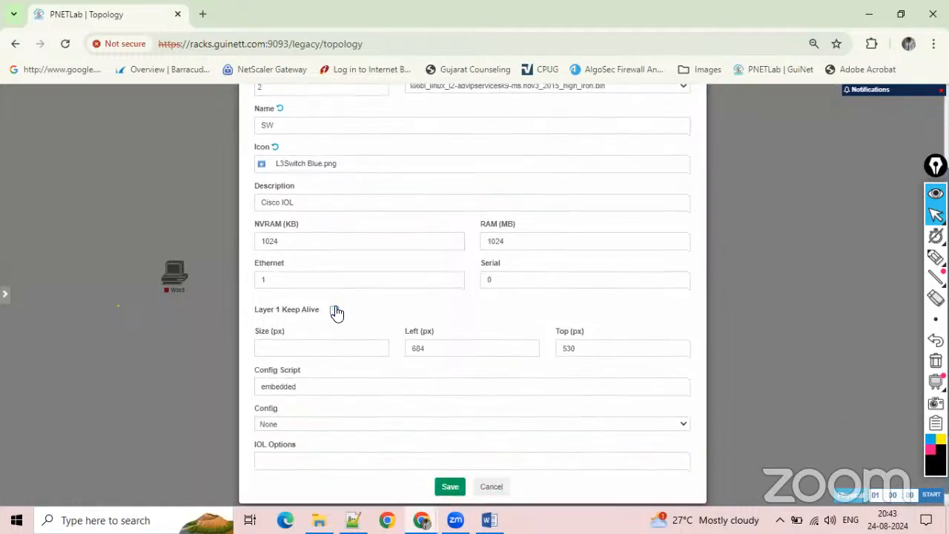
pyautogui.click(449, 486)
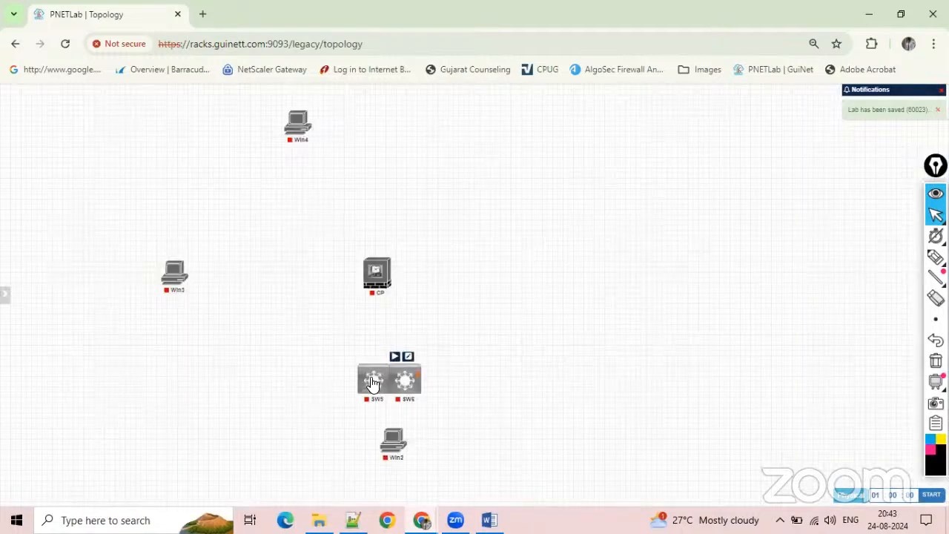
pyautogui.moveTo(373, 378); pyautogui.dragTo(281, 285)
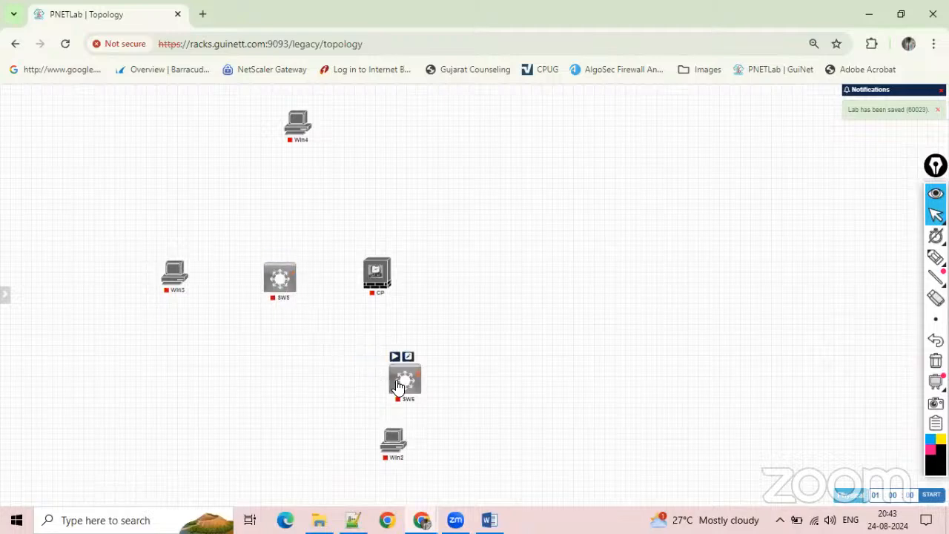
pyautogui.moveTo(411, 390); pyautogui.dragTo(391, 161)
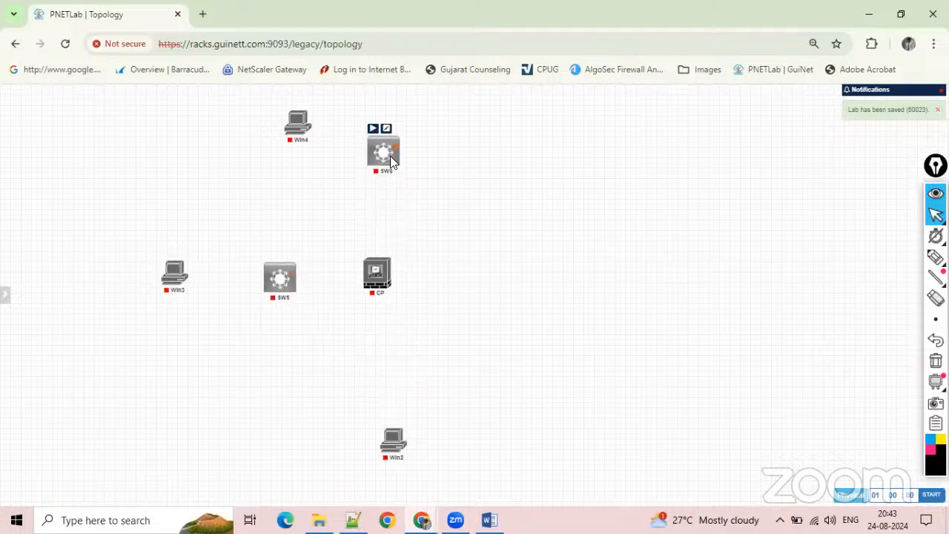
# Add one network named Net of type Management(Cloud0) on the free side of the CP firewall, opposite SW5.
pyautogui.rightClick(535, 278)
pyautogui.click(569, 311)
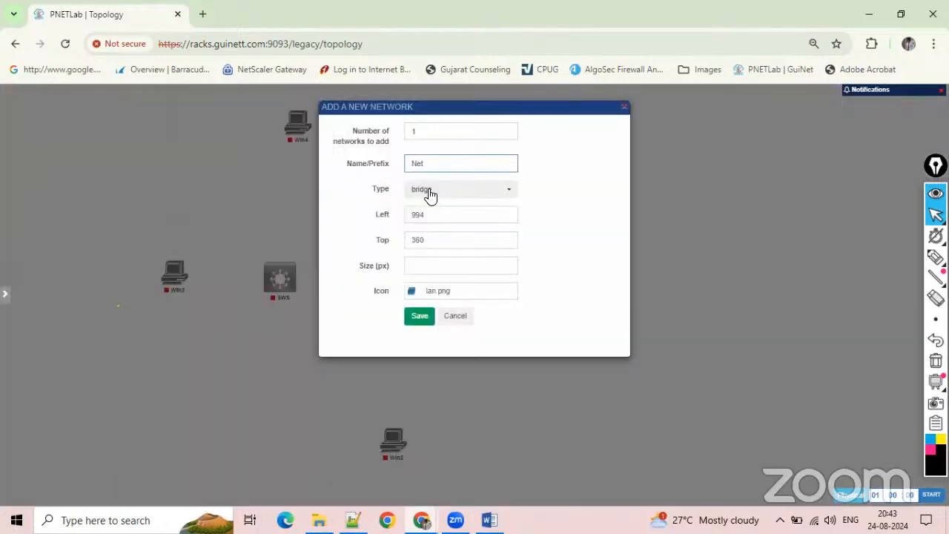
pyautogui.click(428, 192)
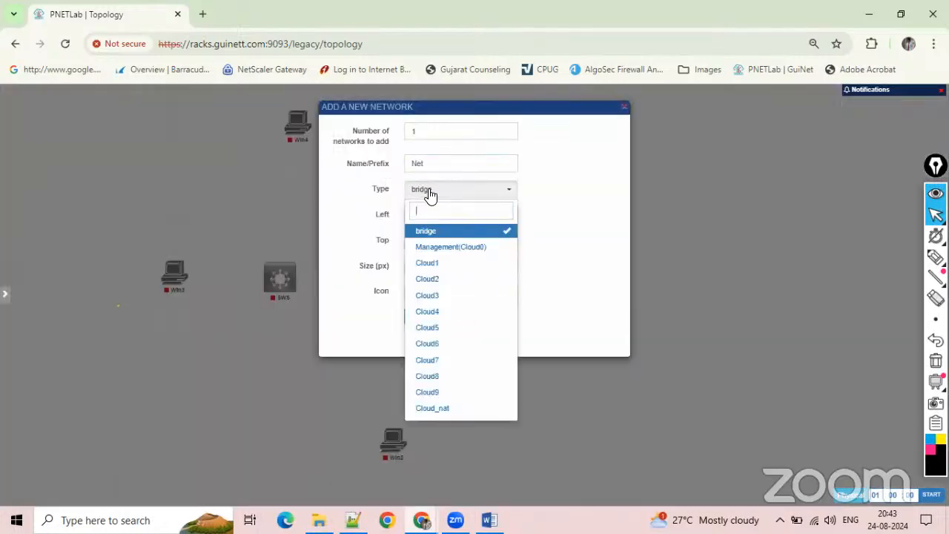
pyautogui.click(445, 247)
pyautogui.click(413, 325)
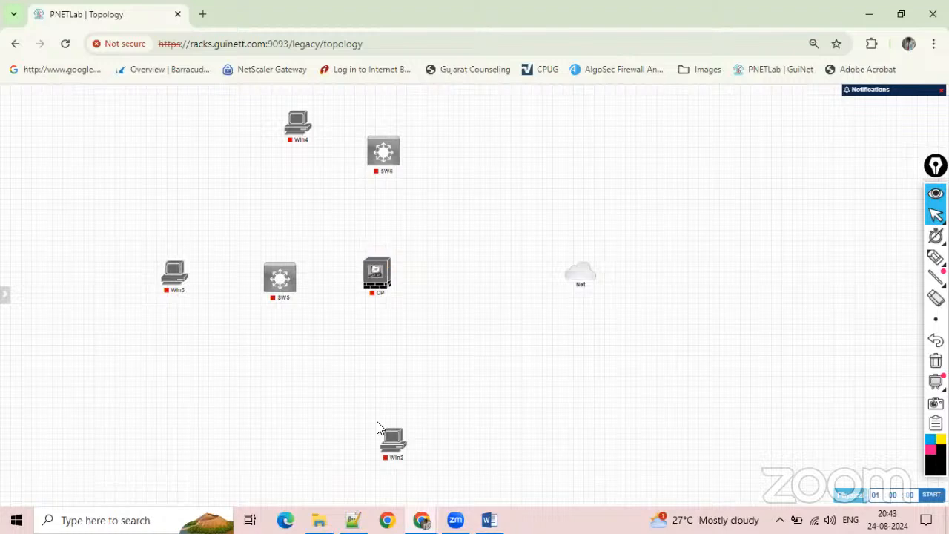
# Line up Win2 beneath CP and connect CP's eth0 interface to Win2's e0.
pyautogui.moveTo(391, 440); pyautogui.dragTo(376, 428)
pyautogui.moveTo(391, 275)
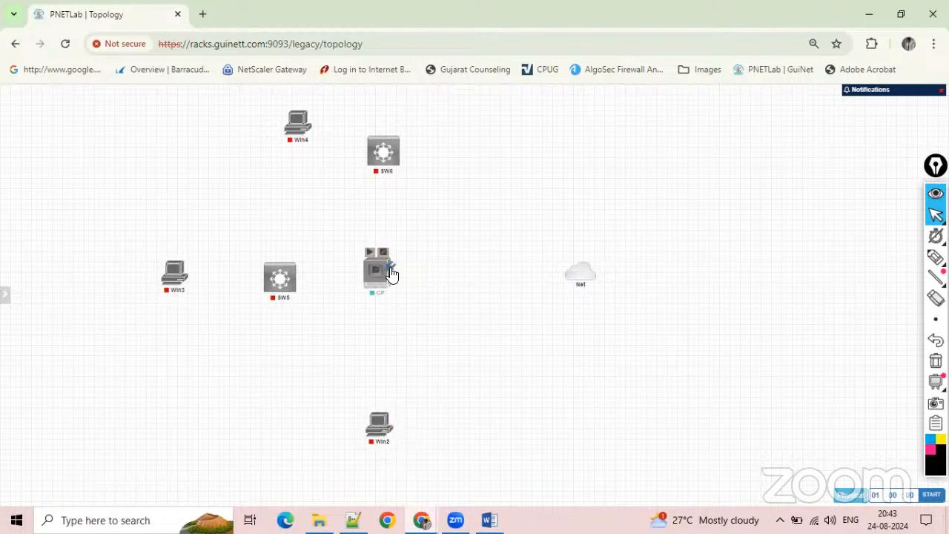
pyautogui.moveTo(391, 275); pyautogui.dragTo(377, 423)
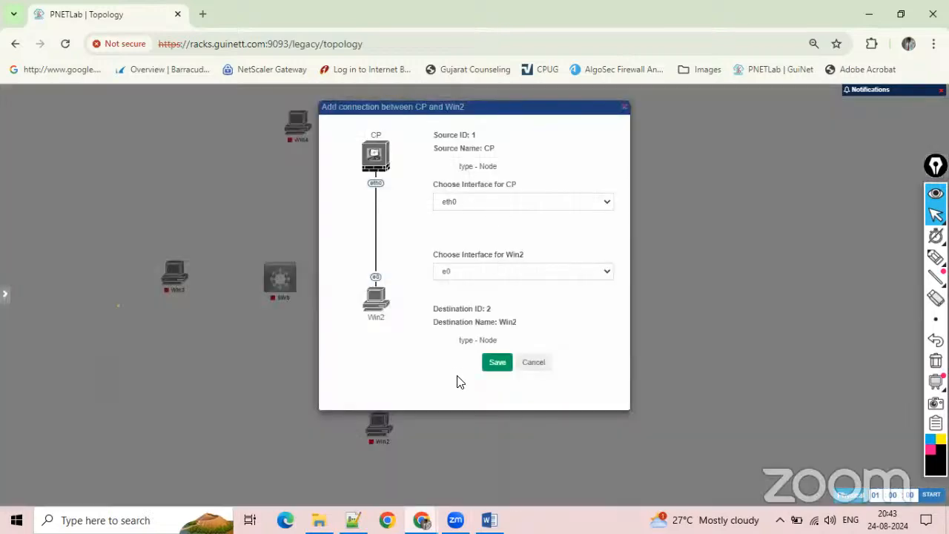
pyautogui.click(495, 363)
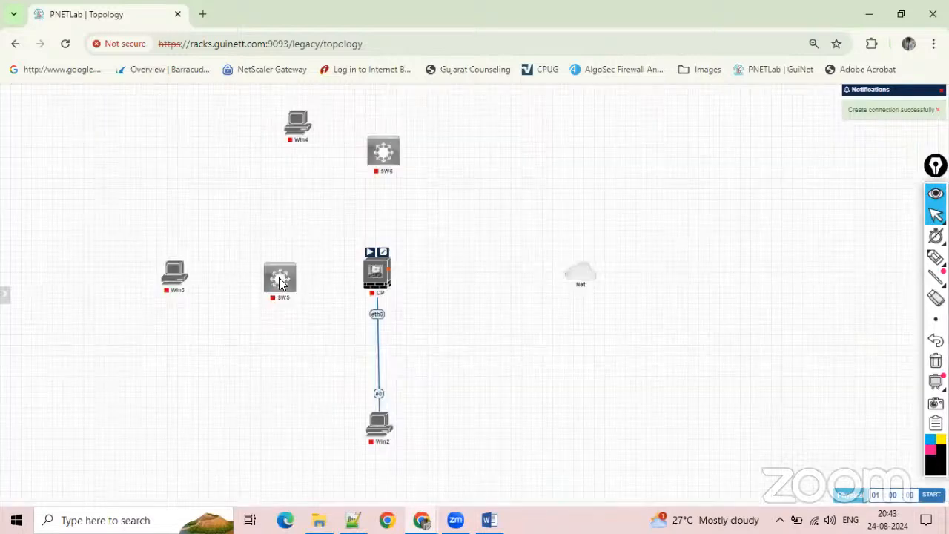
# Connect CP's eth1 to SW5's e0/0, its eth2 to Net, and its eth3 to SW6's e0/0.
pyautogui.moveTo(279, 277); pyautogui.dragTo(580, 273)
pyautogui.press('Escape')
pyautogui.click(496, 316)
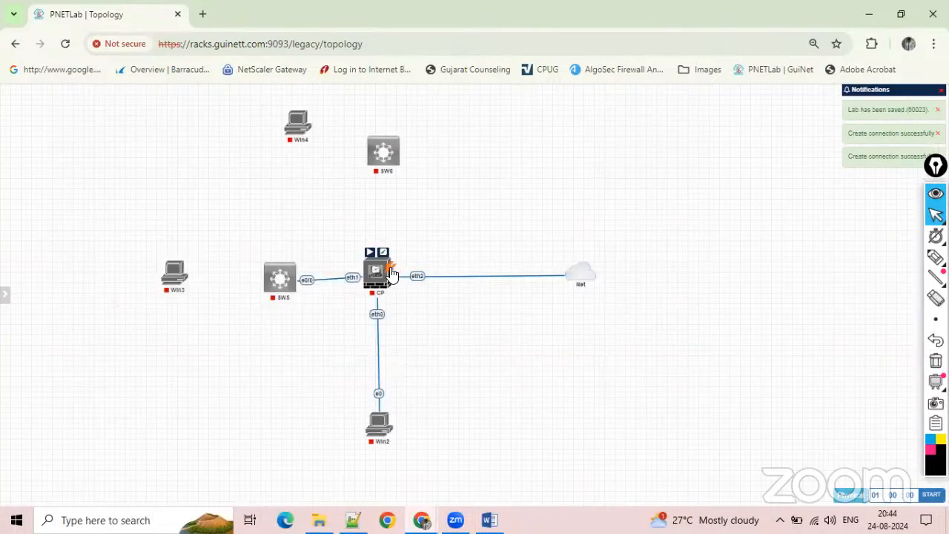
pyautogui.moveTo(392, 274); pyautogui.dragTo(390, 145)
pyautogui.click(496, 363)
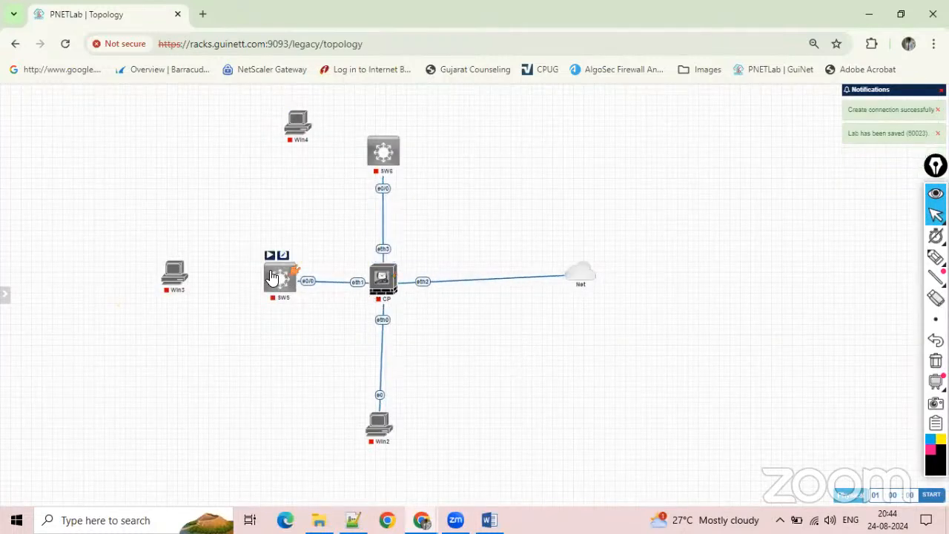
# Connect SW5's e0/1 to Win3's e0, and SW6's e0/1 to Win4's e0.
pyautogui.moveTo(291, 273); pyautogui.dragTo(181, 268)
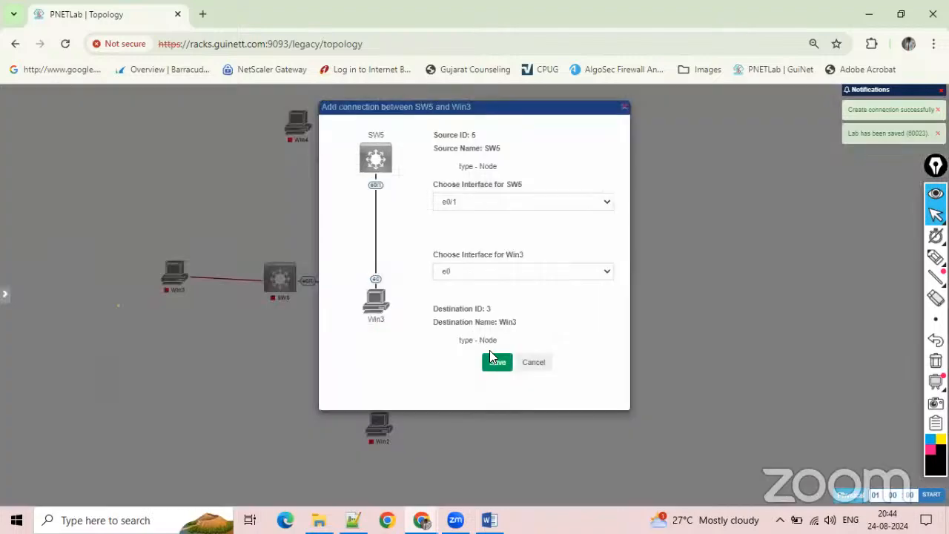
pyautogui.moveTo(491, 351); pyautogui.dragTo(492, 362)
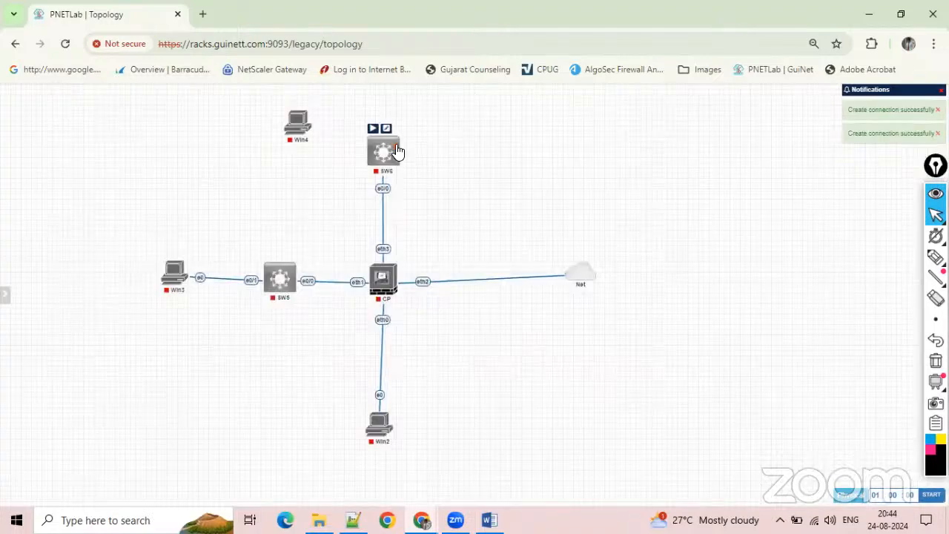
pyautogui.moveTo(397, 151); pyautogui.dragTo(299, 121)
pyautogui.click(496, 362)
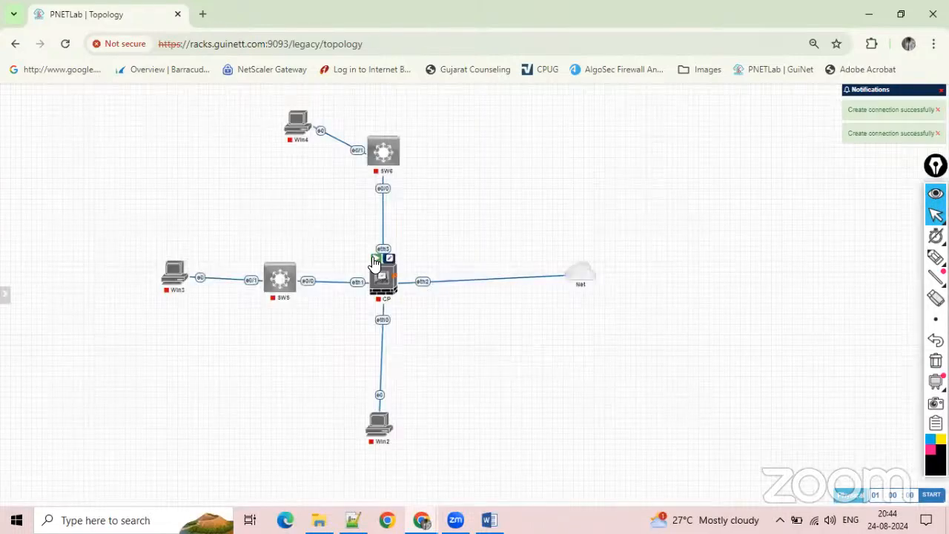
# Start the CP and Win2 nodes, and align Net and Win3 horizontally with CP and SW5.
pyautogui.moveTo(371, 434)
pyautogui.click(372, 408)
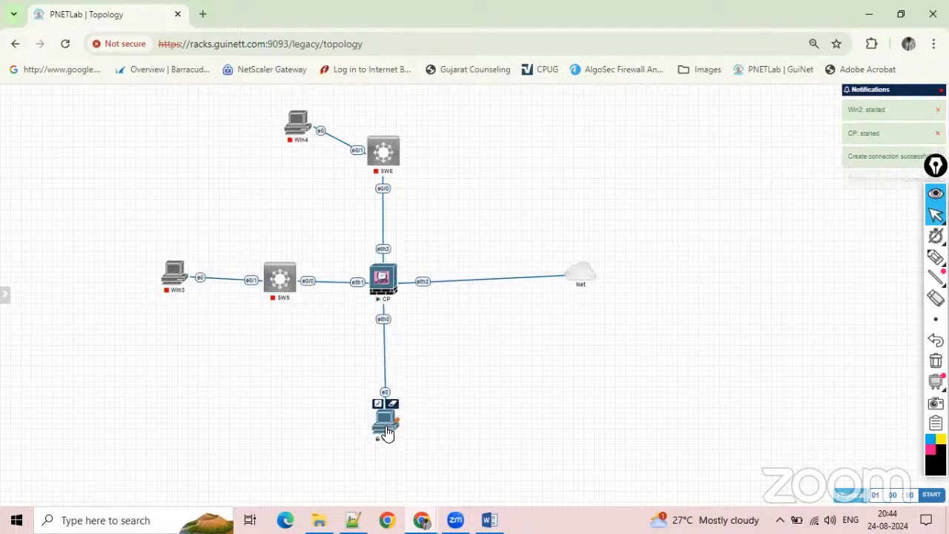
pyautogui.moveTo(575, 286)
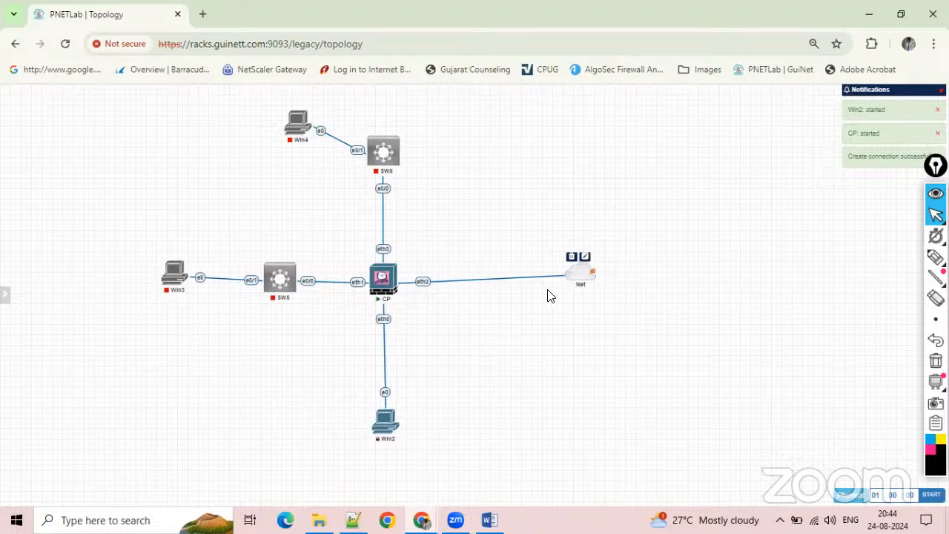
pyautogui.moveTo(576, 278); pyautogui.dragTo(545, 287)
pyautogui.moveTo(173, 278)
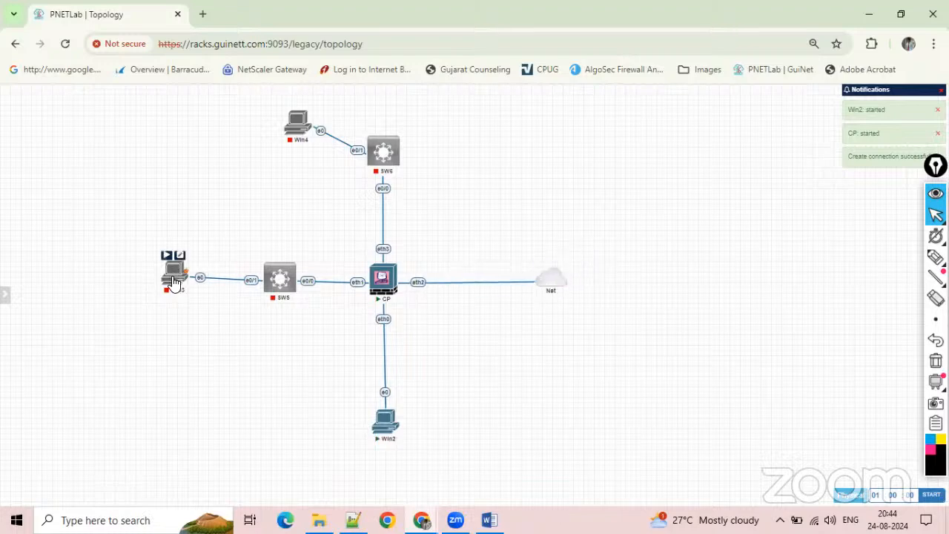
pyautogui.moveTo(172, 279); pyautogui.dragTo(169, 283)
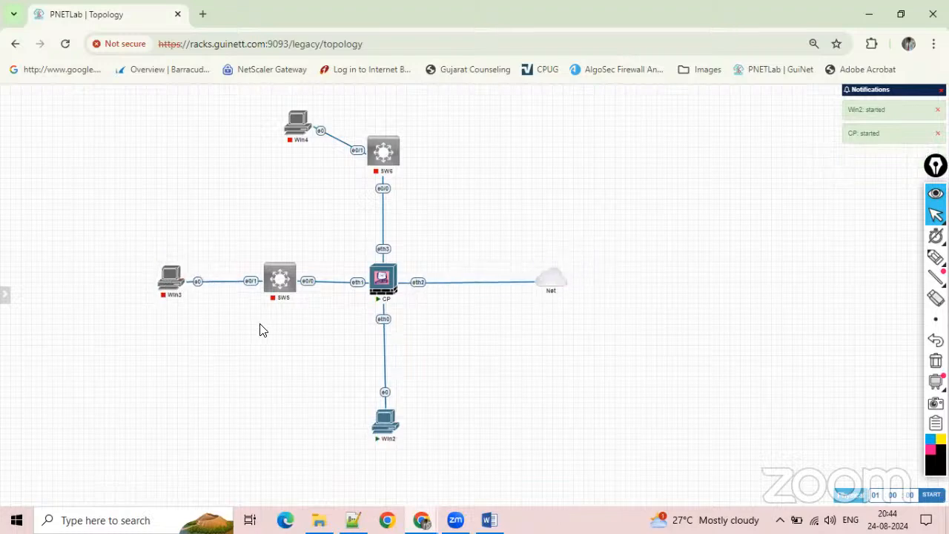
# Add a small text box in the empty area below SW5 containing the subnet 10.1.1.0/24.
pyautogui.rightClick(205, 332)
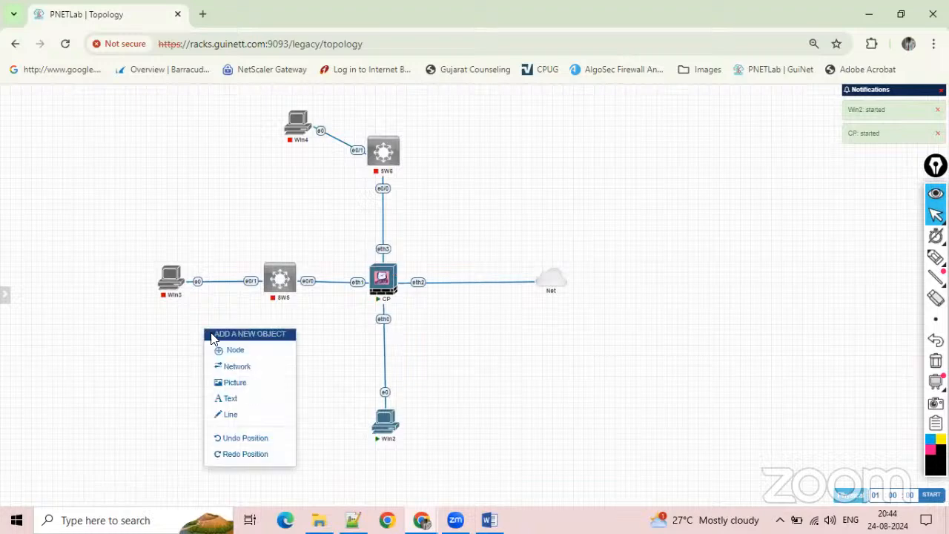
pyautogui.click(229, 397)
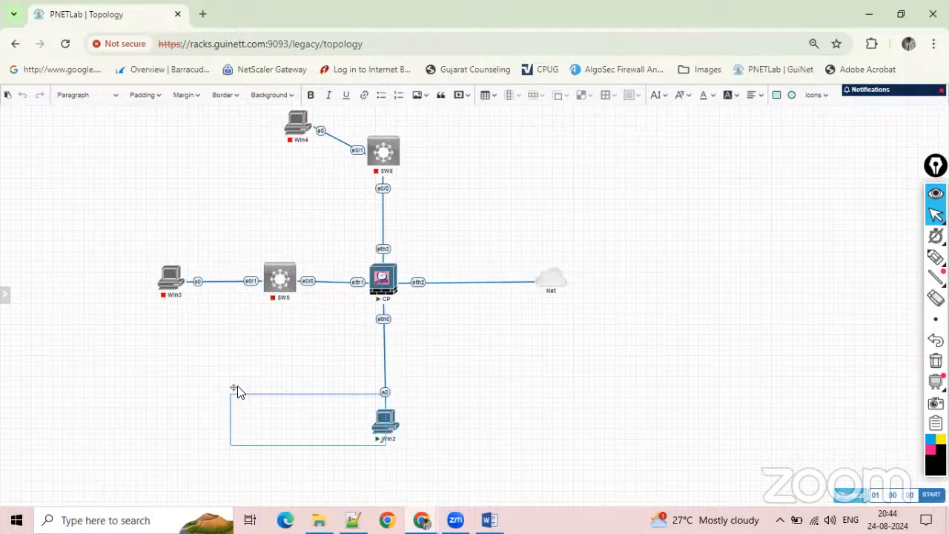
pyautogui.moveTo(233, 387); pyautogui.dragTo(156, 369)
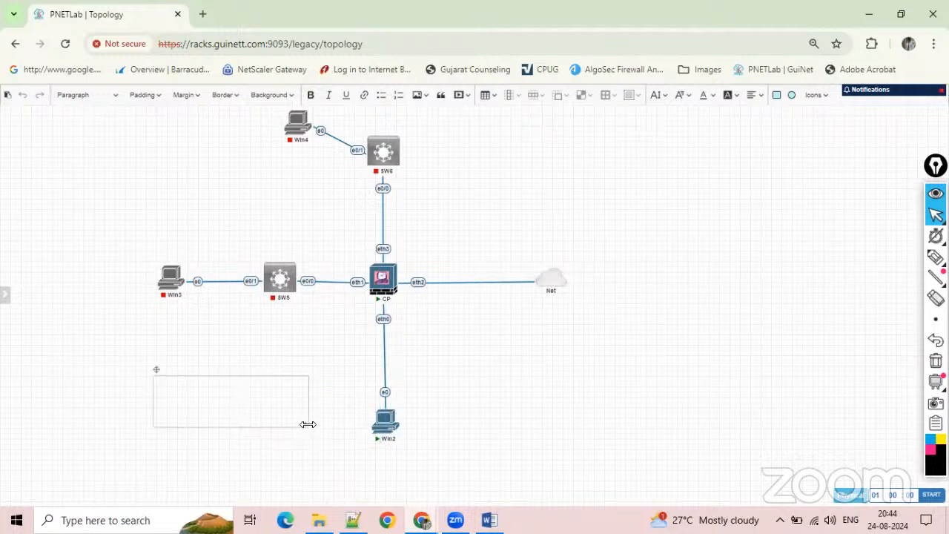
pyautogui.moveTo(290, 416); pyautogui.dragTo(286, 395)
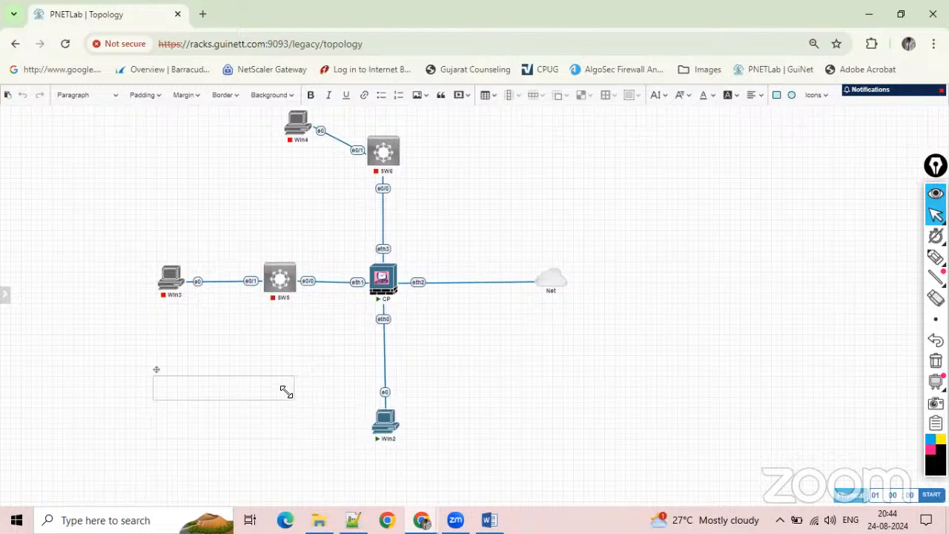
pyautogui.click(244, 389)
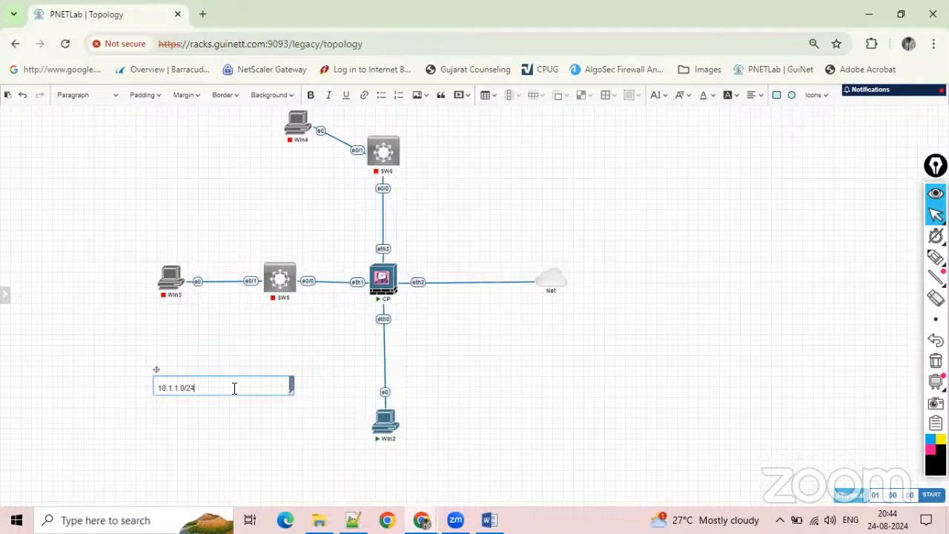
# Make the 10.1.1.0/24 label bold and red and place it beneath the link between Win3 and SW5.
pyautogui.hotkey('ctrl', 'a')
pyautogui.click(316, 99)
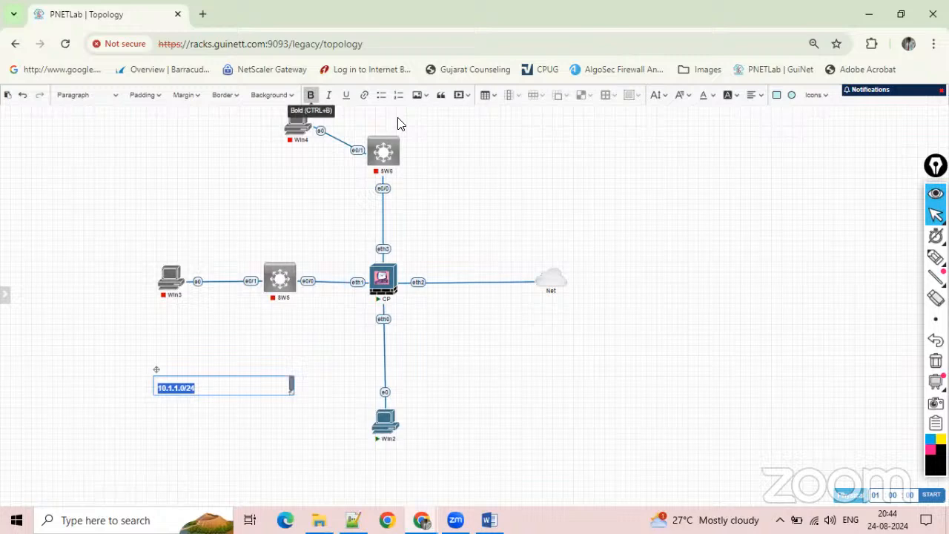
pyautogui.click(711, 94)
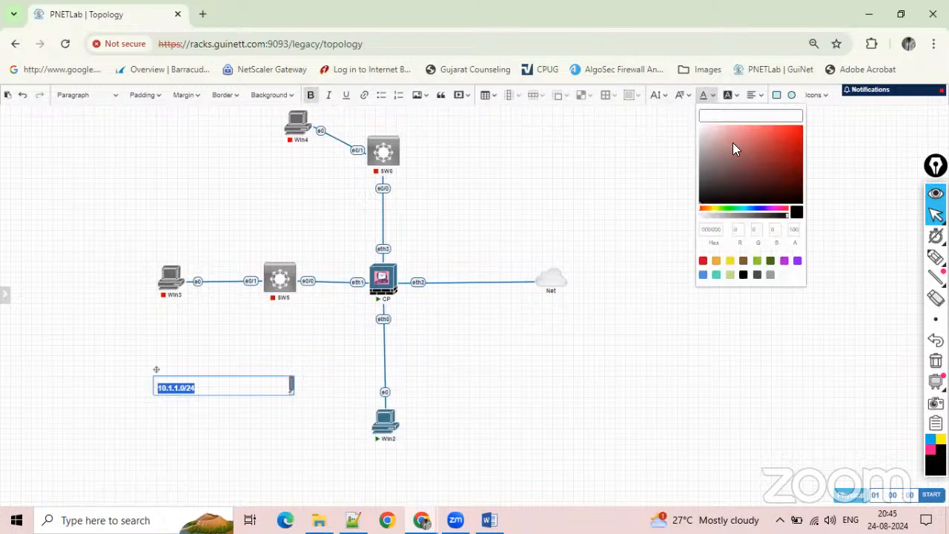
pyautogui.click(792, 131)
pyautogui.click(484, 353)
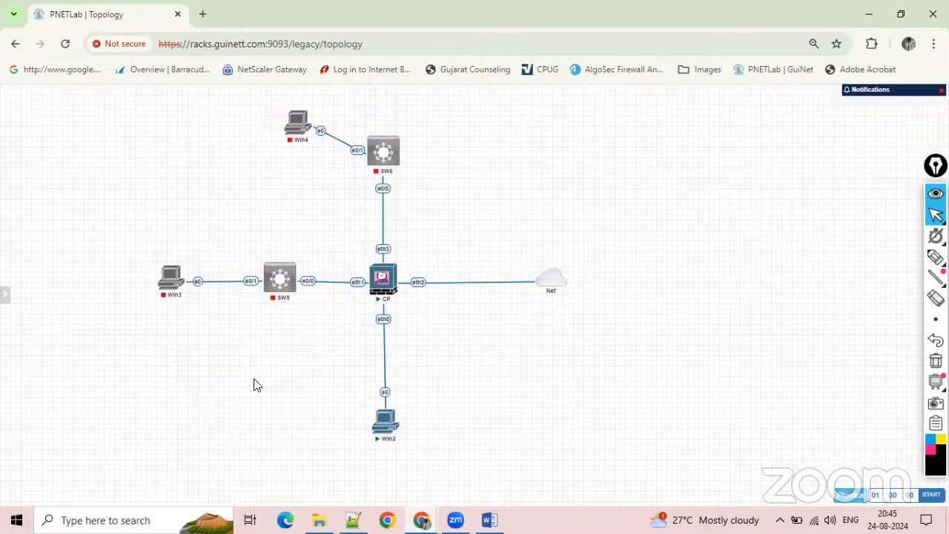
pyautogui.moveTo(170, 380); pyautogui.dragTo(214, 303)
# Duplicate the 10.1.1.0/24 label, place the copy beneath the Win4–SW6 link, and change its text to 20.1.1.0/24.
pyautogui.rightClick(214, 303)
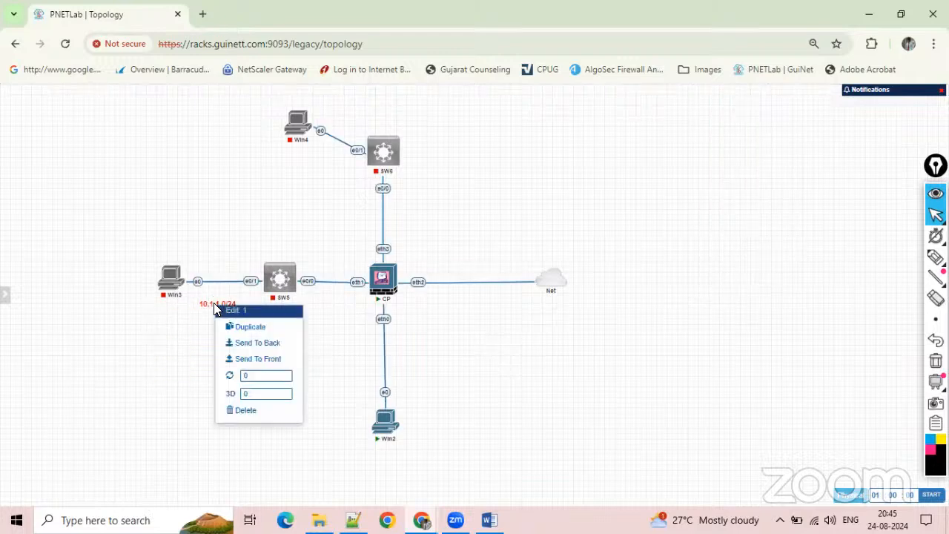
pyautogui.click(244, 327)
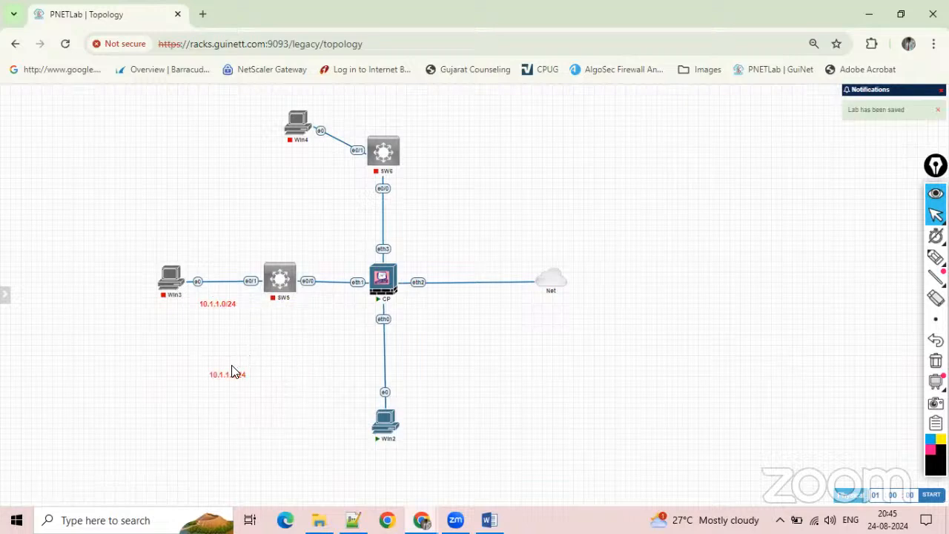
pyautogui.moveTo(230, 370); pyautogui.dragTo(330, 165)
pyautogui.doubleClick(330, 166)
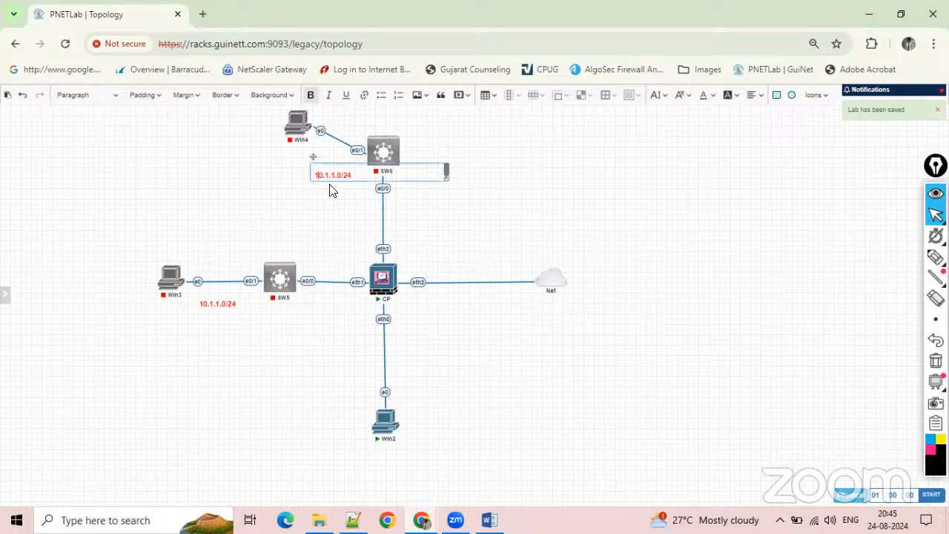
pyautogui.write('2')
pyautogui.click(332, 186)
# Duplicate the 20.1.1.0/24 label, place the copy above the CP–Net link, and change its text to 192.168.1.0/24.
pyautogui.rightClick(329, 174)
pyautogui.click(353, 200)
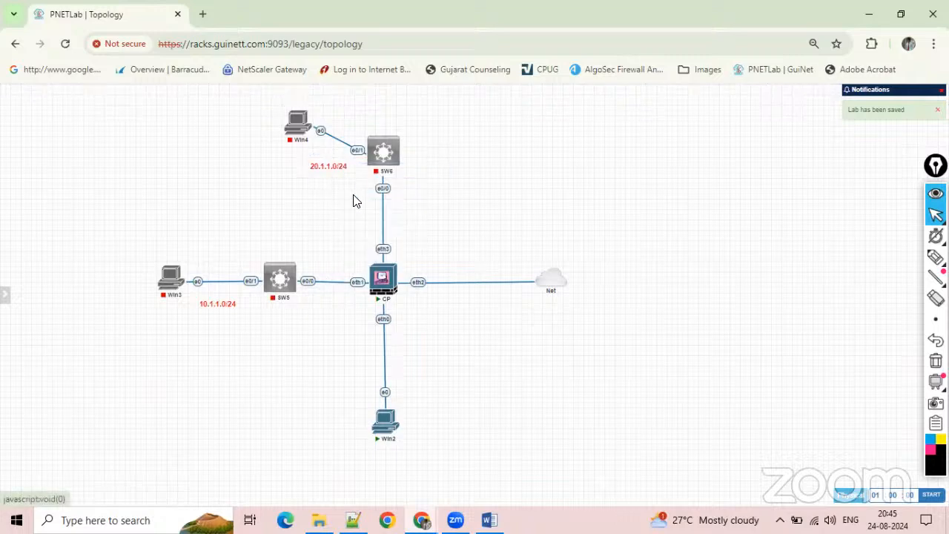
pyautogui.moveTo(346, 235); pyautogui.dragTo(489, 258)
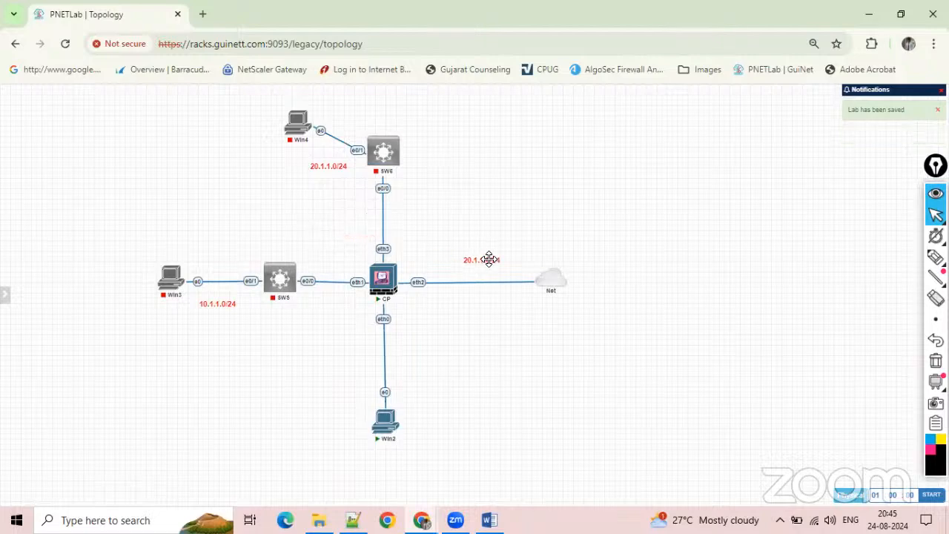
pyautogui.doubleClick(471, 260)
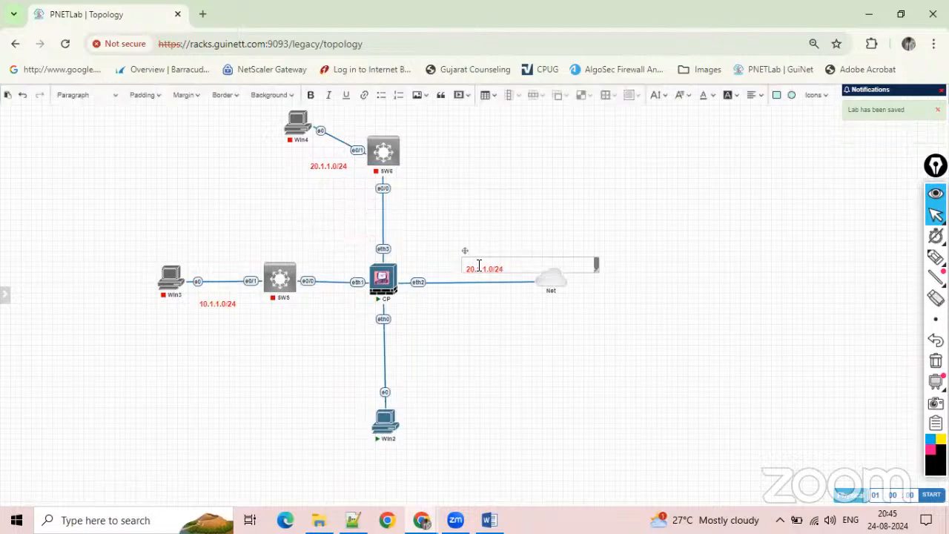
pyautogui.click(479, 266)
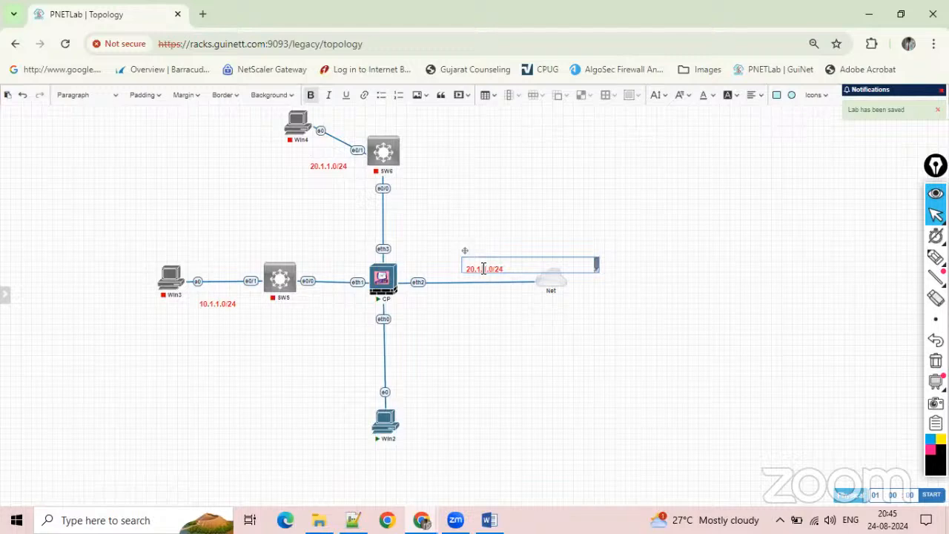
pyautogui.press('BackSpace')
pyautogui.press('BackSpace')
pyautogui.press('BackSpace')
pyautogui.write('192.168')
pyautogui.click(521, 313)
# Duplicate the 192.168.1.0/24 label, place the copy beside the CP–Win2 link, and change its text to 192.168.114.0/24.
pyautogui.rightClick(496, 264)
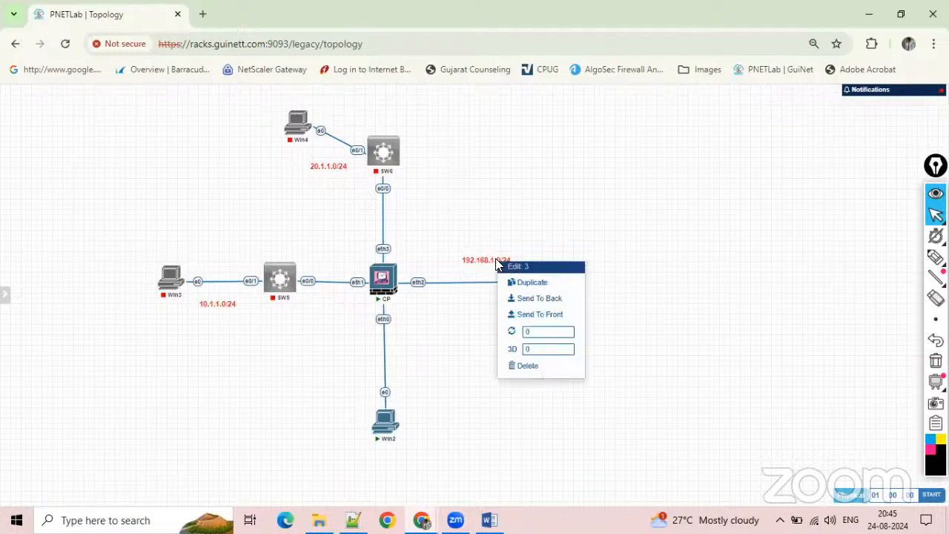
pyautogui.click(532, 284)
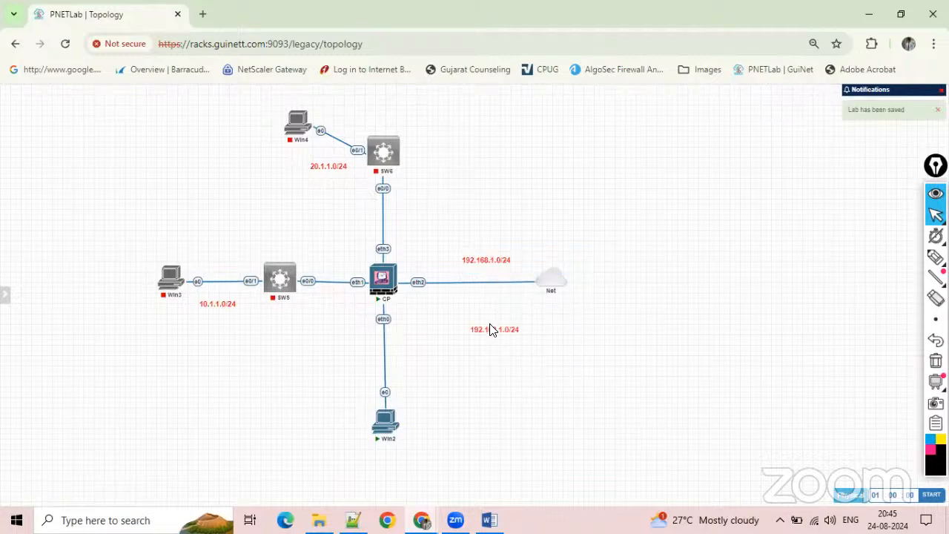
pyautogui.moveTo(488, 325); pyautogui.dragTo(423, 349)
pyautogui.doubleClick(430, 356)
pyautogui.click(436, 362)
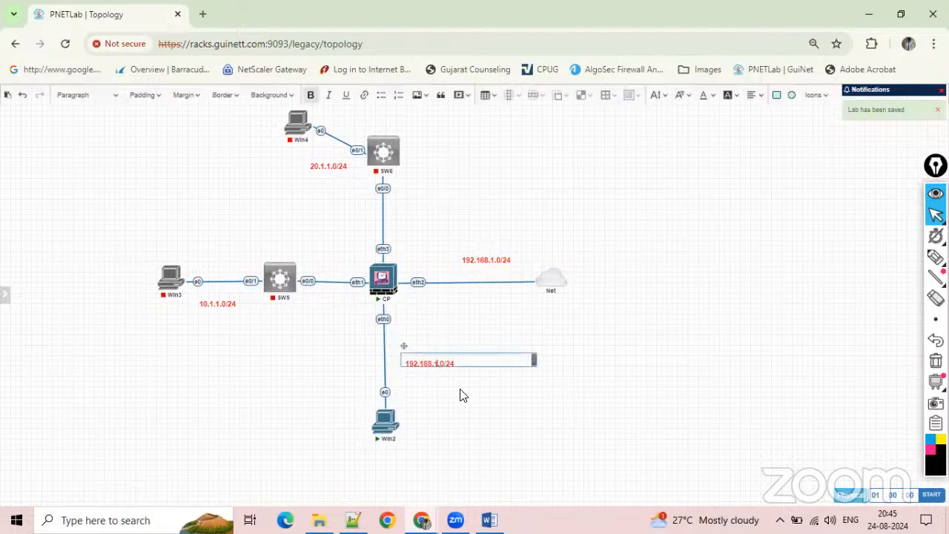
pyautogui.write('14')
pyautogui.click(477, 412)
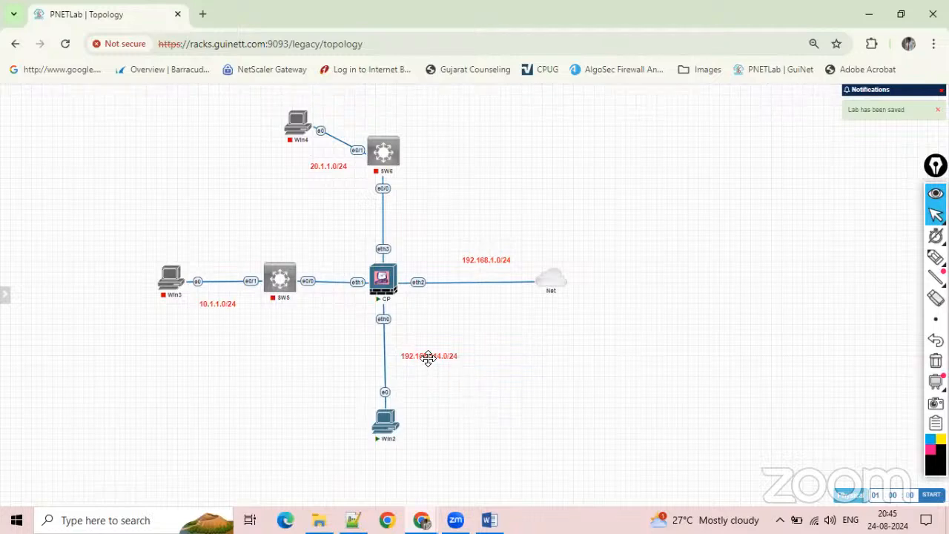
# Duplicate the 192.168.114.0/24 label, place the copy beside CP's eth0 port, and change its text to 114.50.
pyautogui.rightClick(401, 323)
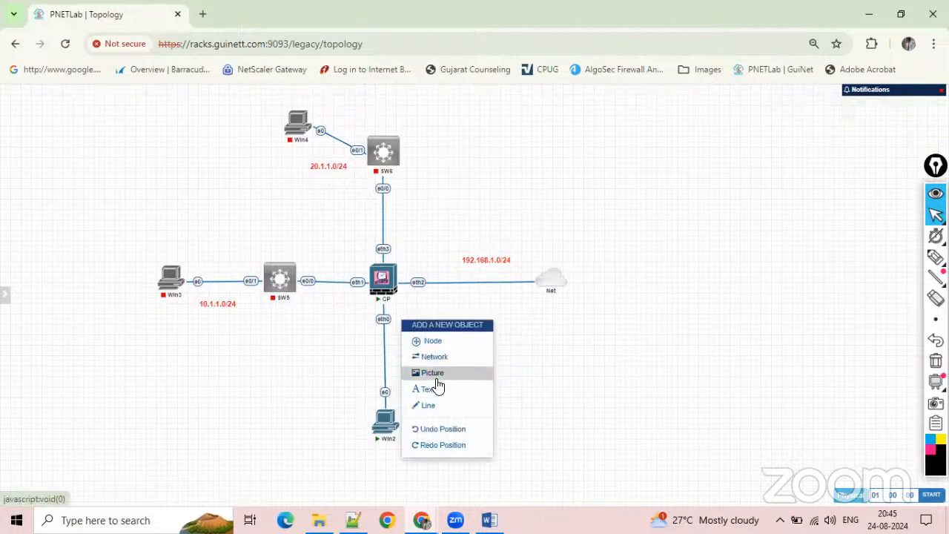
pyautogui.click(495, 393)
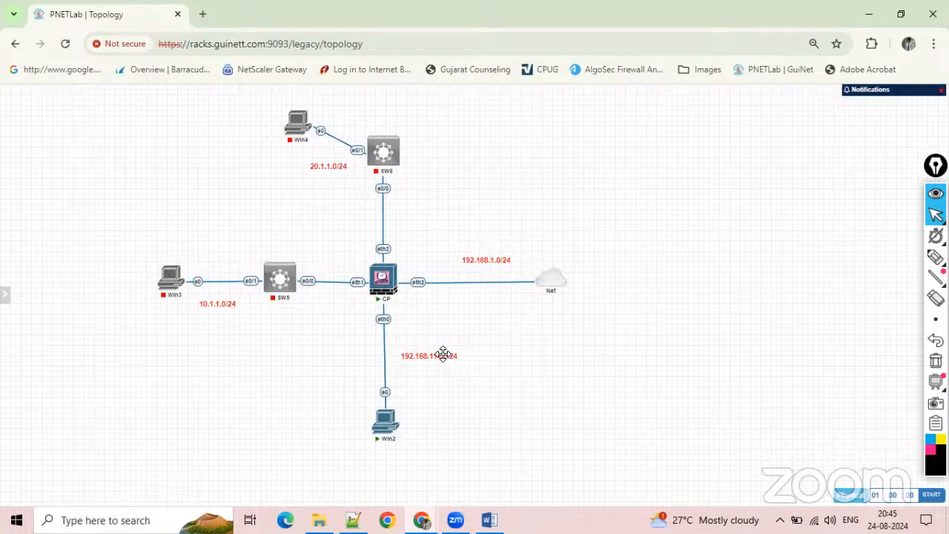
pyautogui.rightClick(443, 356)
pyautogui.click(484, 377)
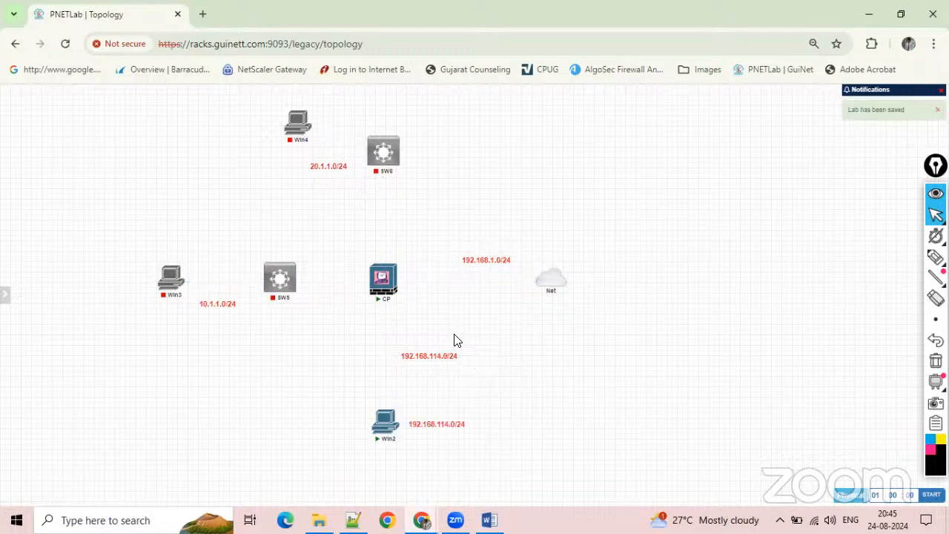
pyautogui.moveTo(432, 425); pyautogui.dragTo(415, 318)
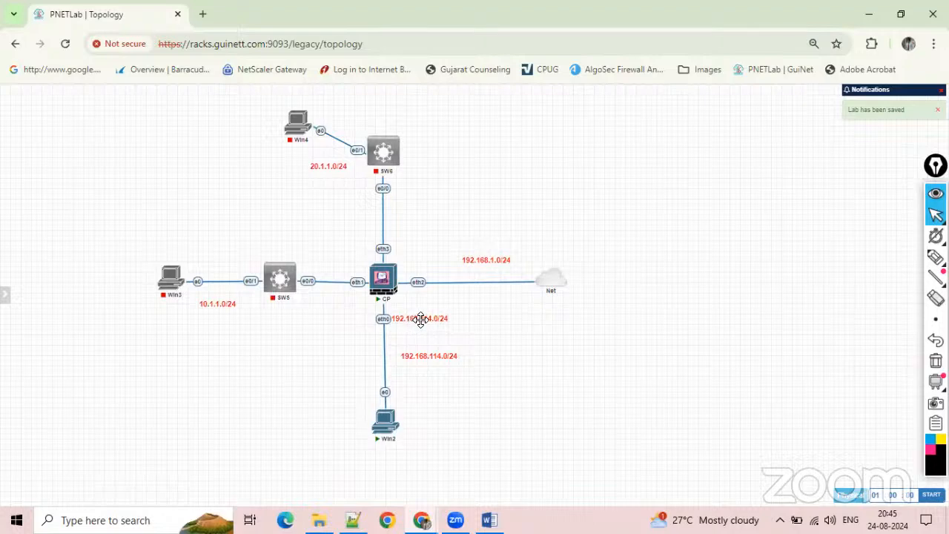
pyautogui.doubleClick(419, 318)
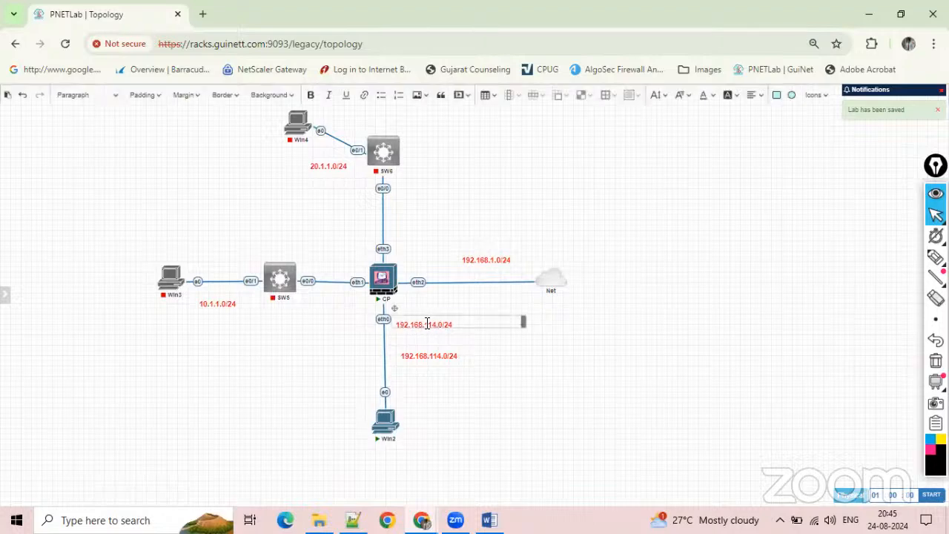
pyautogui.moveTo(427, 324); pyautogui.dragTo(387, 330)
pyautogui.press('BackSpace')
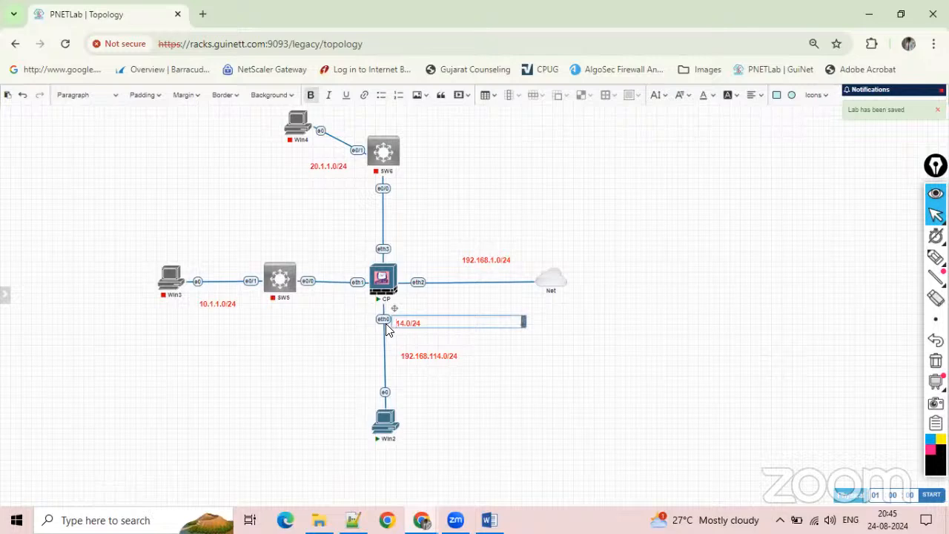
pyautogui.write('14.')
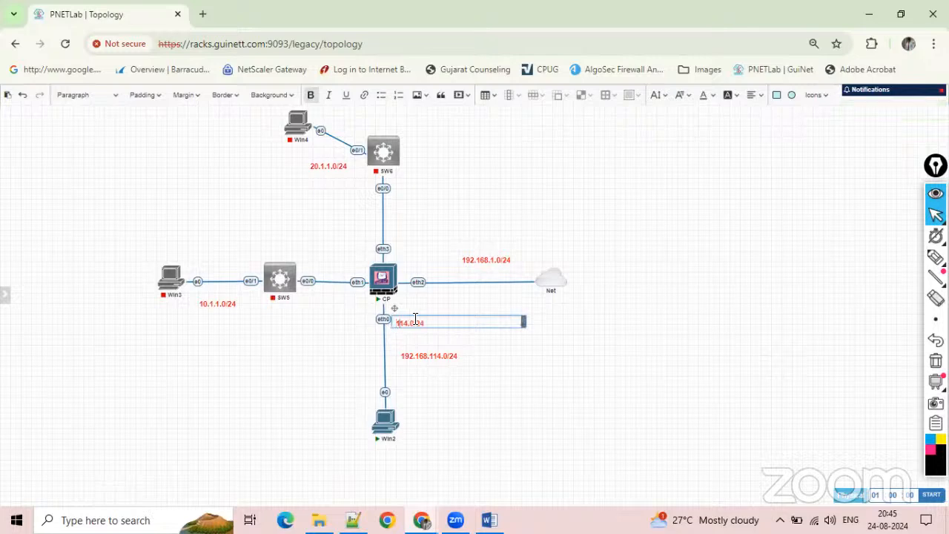
pyautogui.write('50')
pyautogui.click(475, 341)
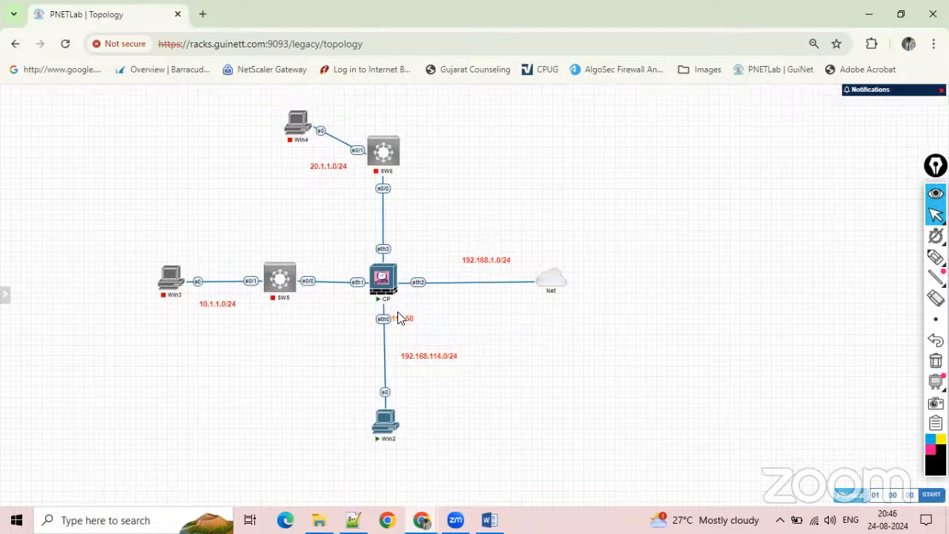
# Duplicate the 114.50 label, place the copy beneath CP's eth1 port, and replace its text with .2.
pyautogui.rightClick(401, 318)
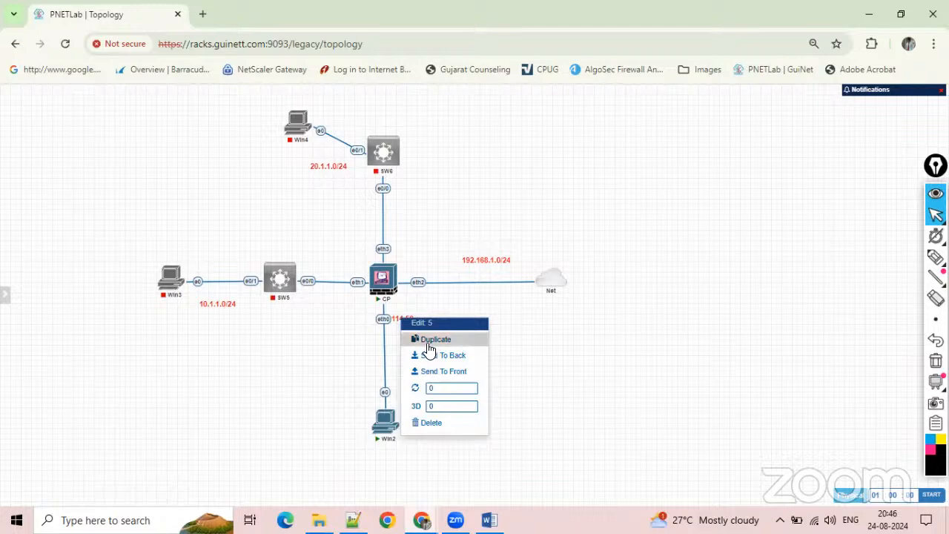
pyautogui.click(308, 351)
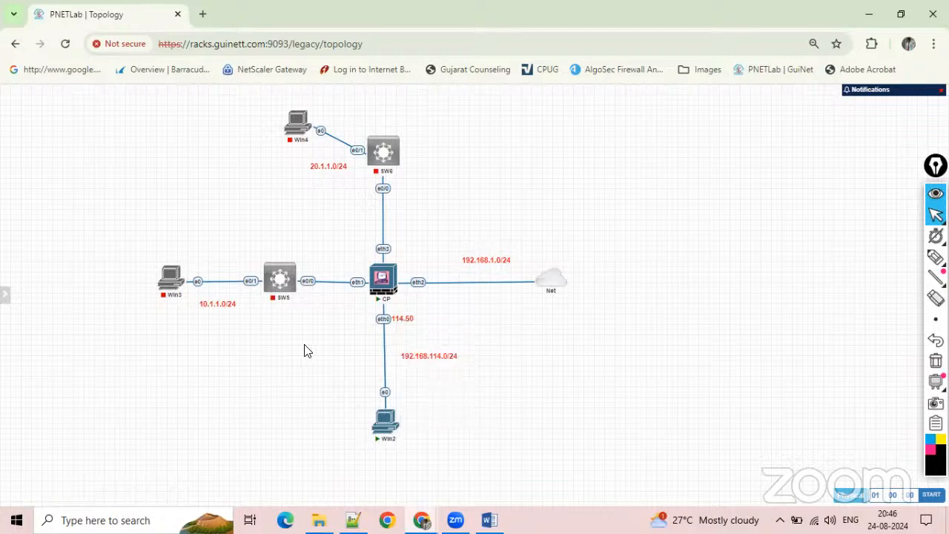
pyautogui.rightClick(401, 321)
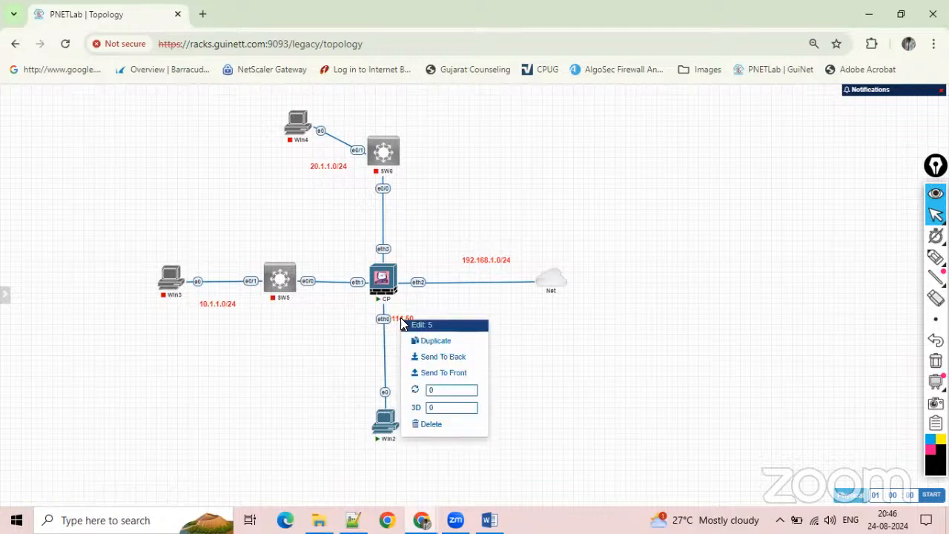
pyautogui.click(443, 339)
pyautogui.moveTo(416, 384); pyautogui.dragTo(356, 298)
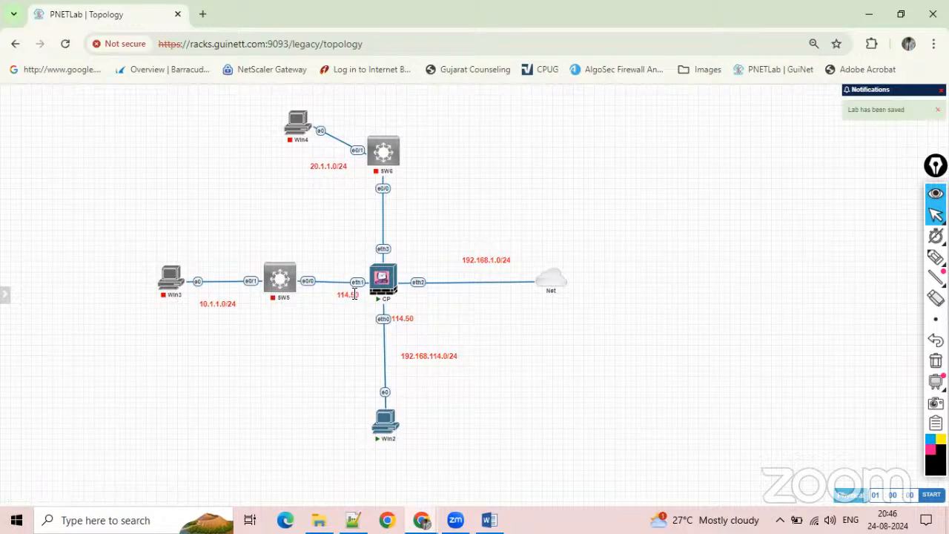
pyautogui.doubleClick(348, 296)
pyautogui.click(344, 301)
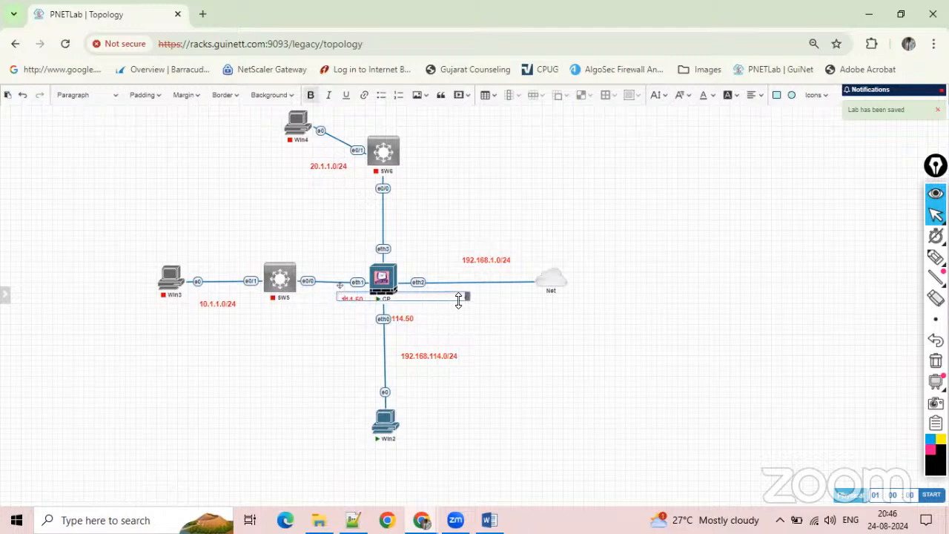
pyautogui.moveTo(467, 301); pyautogui.dragTo(468, 308)
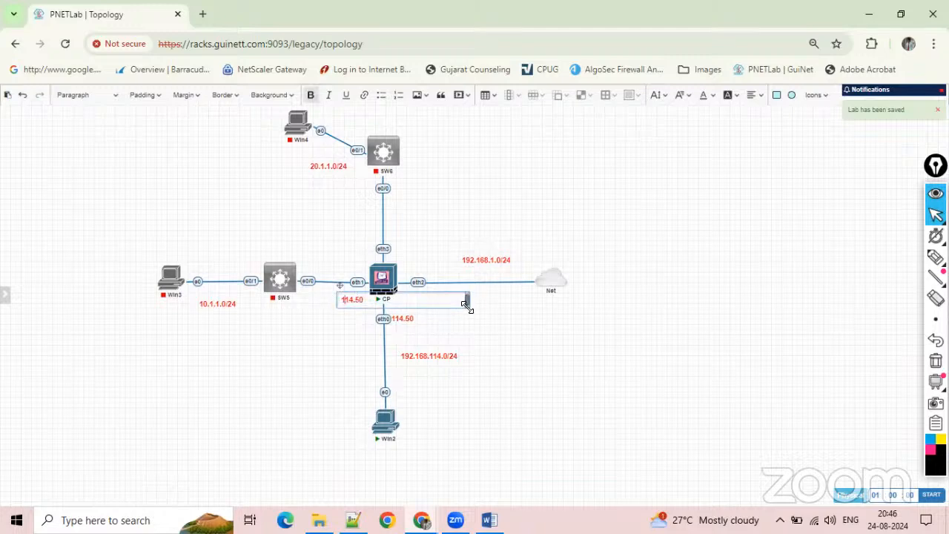
pyautogui.doubleClick(355, 301)
pyautogui.write('.2')
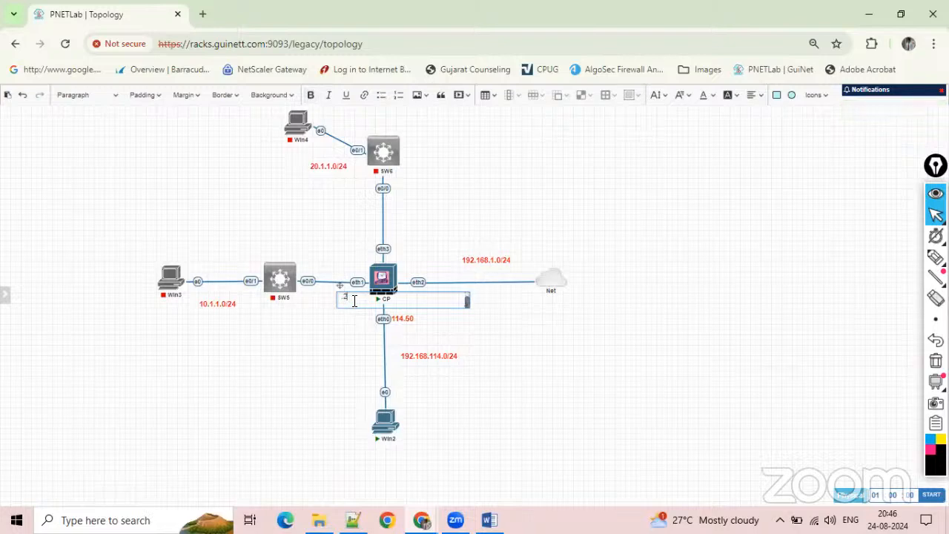
pyautogui.click(354, 323)
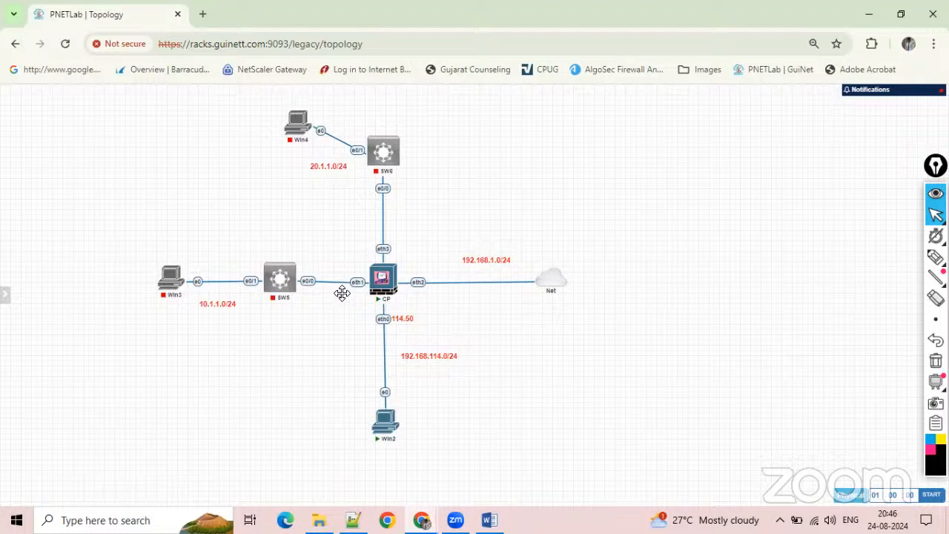
# Duplicate the .2 label twice, placing one copy beside CP's eth3 port and the other above eth2.
pyautogui.rightClick(341, 293)
pyautogui.click(370, 314)
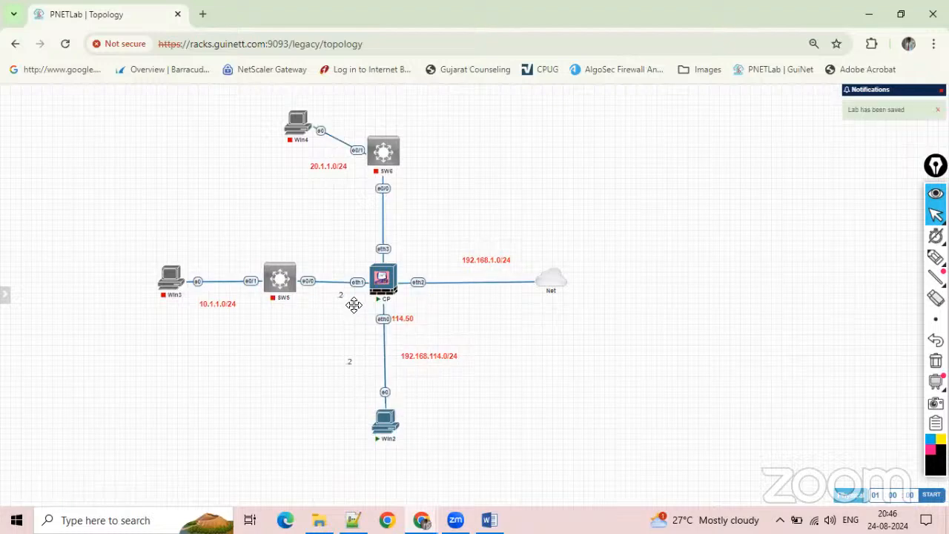
pyautogui.moveTo(351, 362); pyautogui.dragTo(365, 252)
pyautogui.rightClick(365, 252)
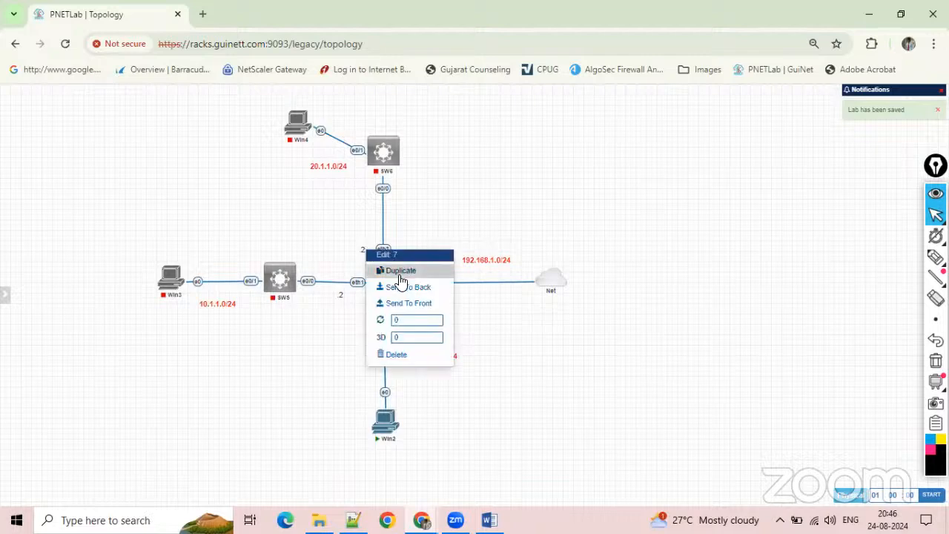
pyautogui.click(400, 271)
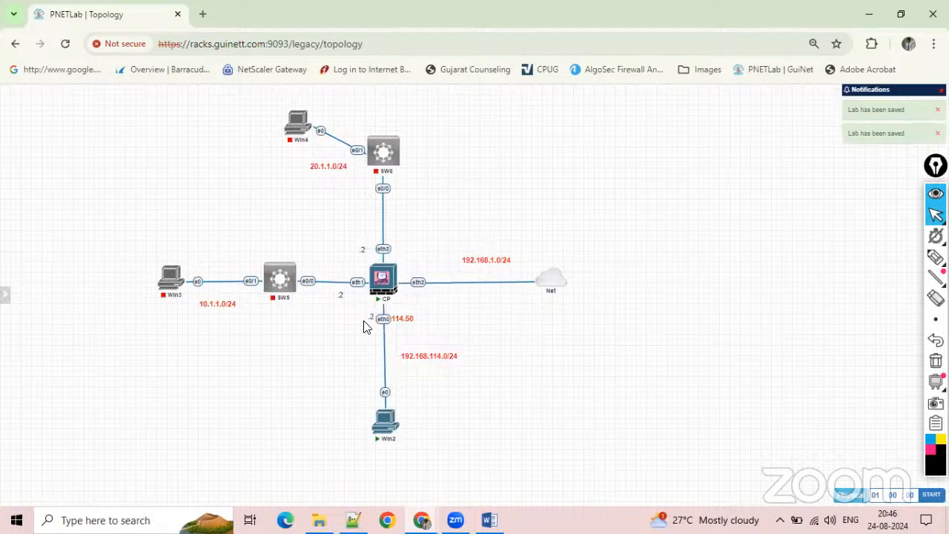
pyautogui.moveTo(367, 317); pyautogui.dragTo(420, 267)
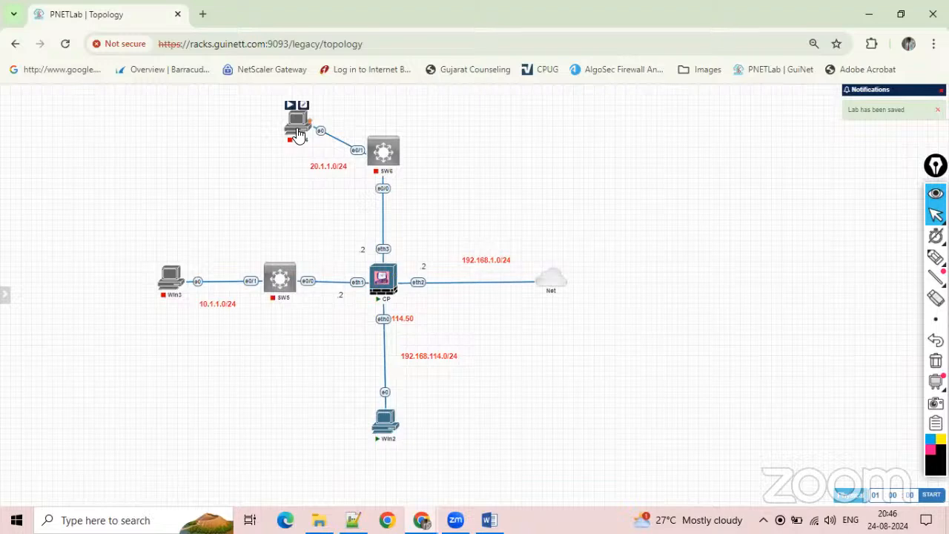
# Move Win4 level with SW6, and align Win2 vertically beneath CP so both links run straight.
pyautogui.moveTo(299, 137); pyautogui.dragTo(277, 160)
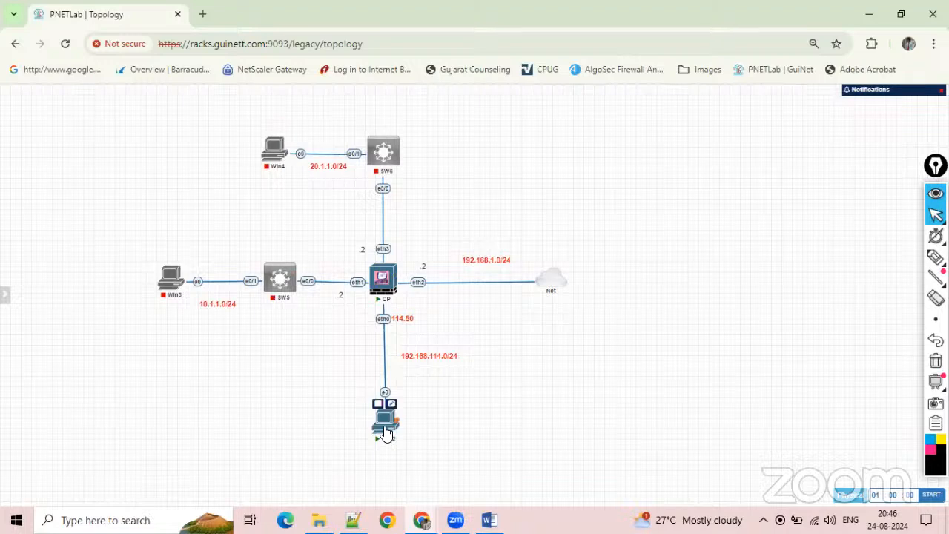
pyautogui.moveTo(385, 432)
pyautogui.moveTo(385, 432); pyautogui.dragTo(382, 430)
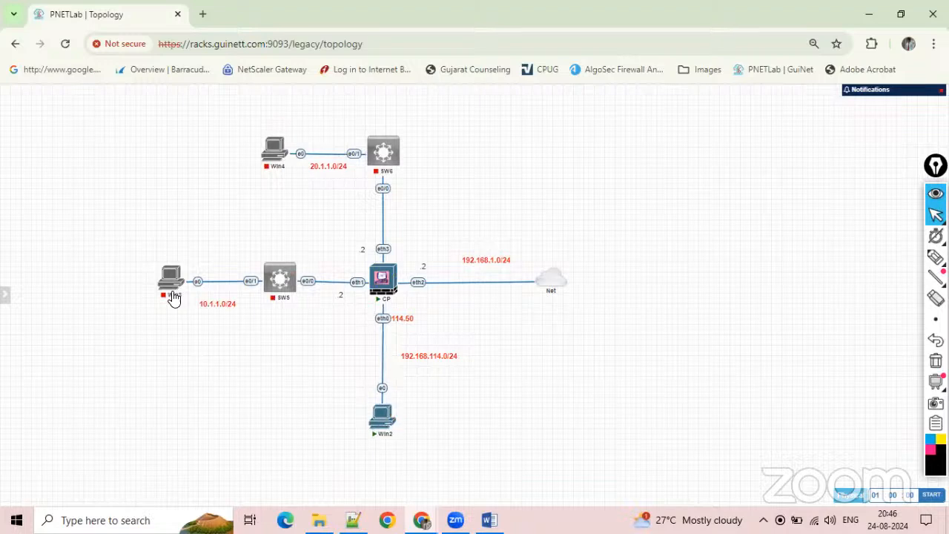
# Start the Win3, Win4 and SW5 nodes.
pyautogui.click(164, 259)
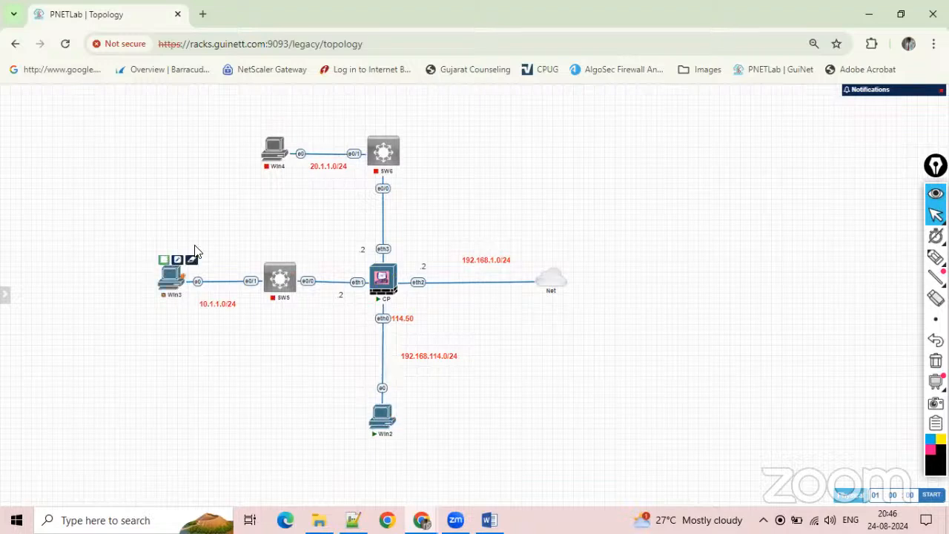
pyautogui.click(266, 133)
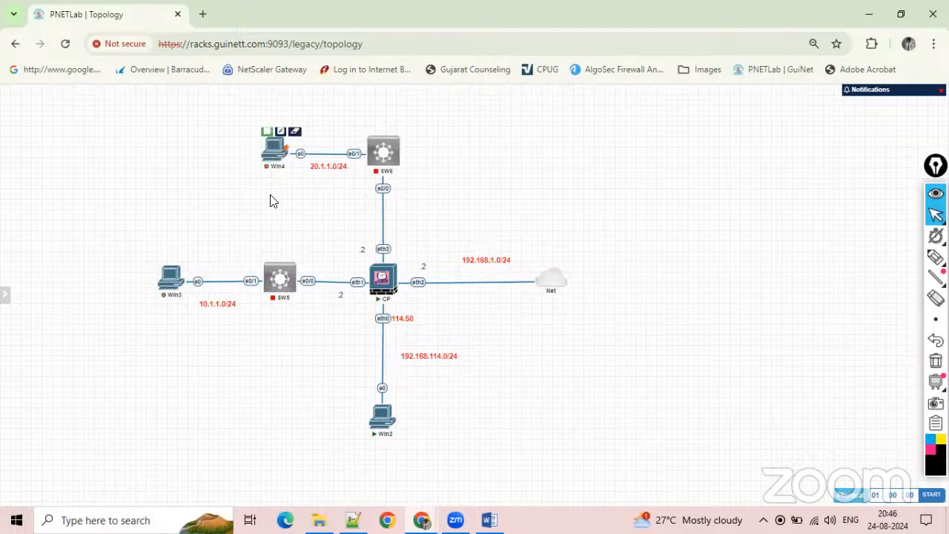
pyautogui.click(269, 254)
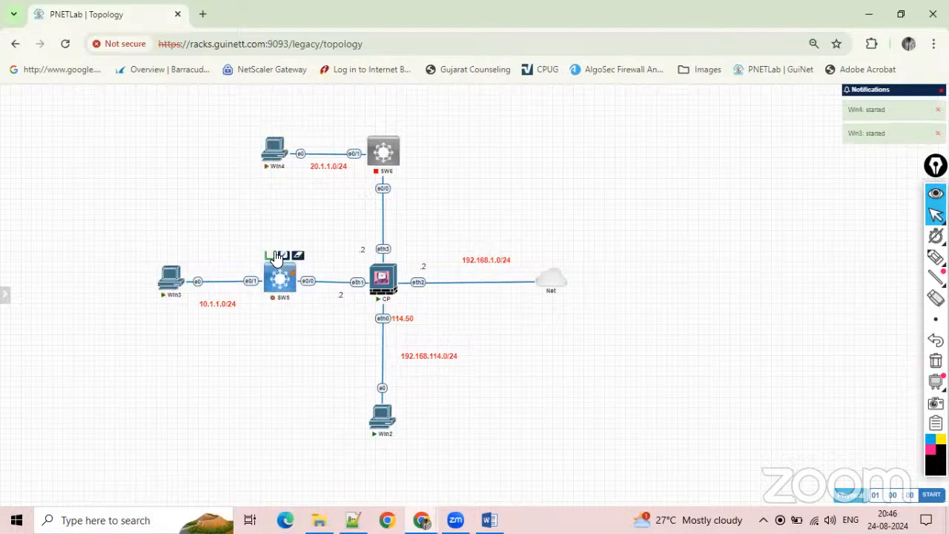
# Start the SW6 node and open CP's console in its own browser tab.
pyautogui.click(373, 130)
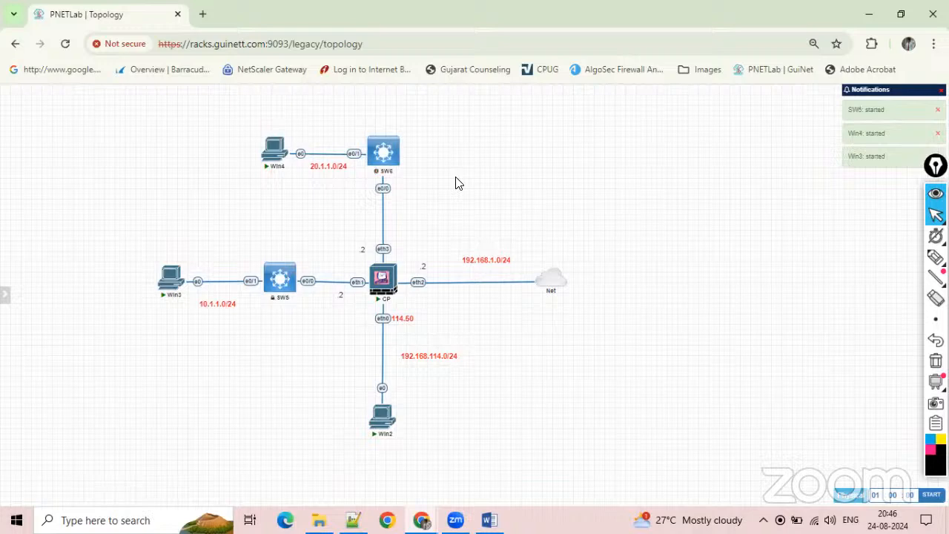
pyautogui.click(384, 281)
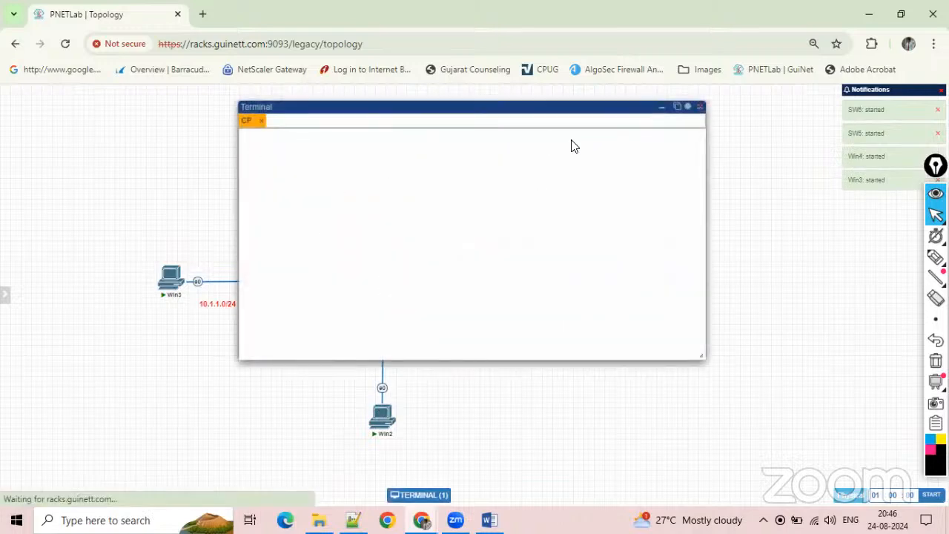
pyautogui.click(677, 107)
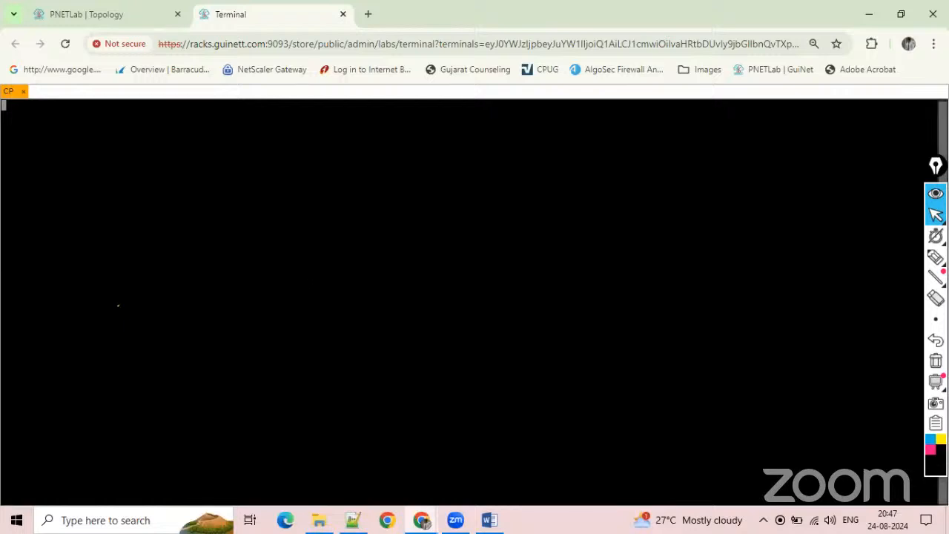
pyautogui.hotkey('alt', 'Tab')
pyautogui.hotkey('alt', 'Tab')
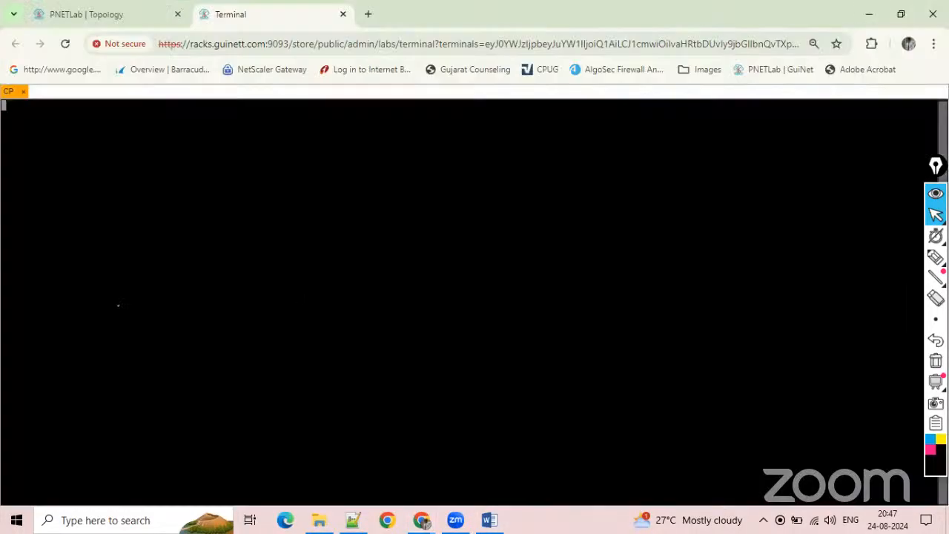
# Add a text note in the empty area beside the topology titled CP FW, listing UN - admin and the firewall password.
pyautogui.click(111, 14)
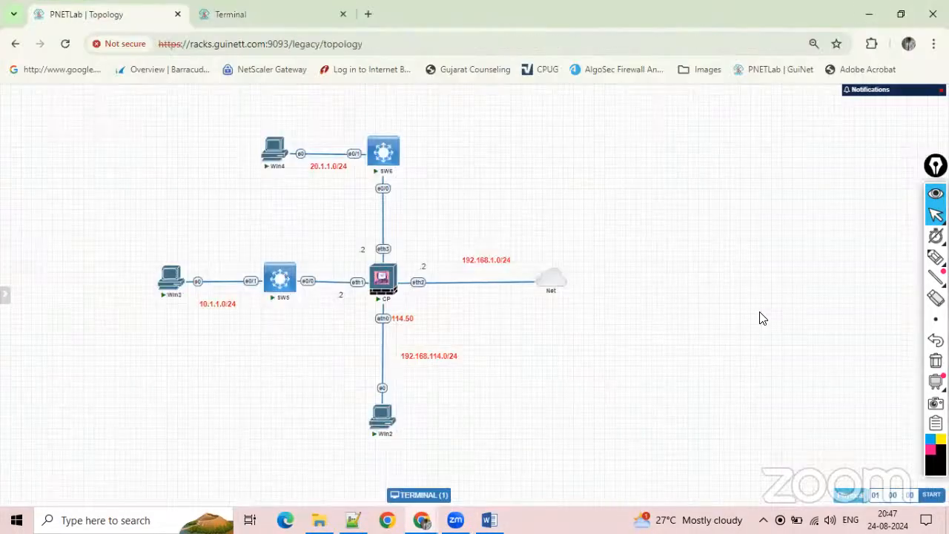
pyautogui.rightClick(764, 310)
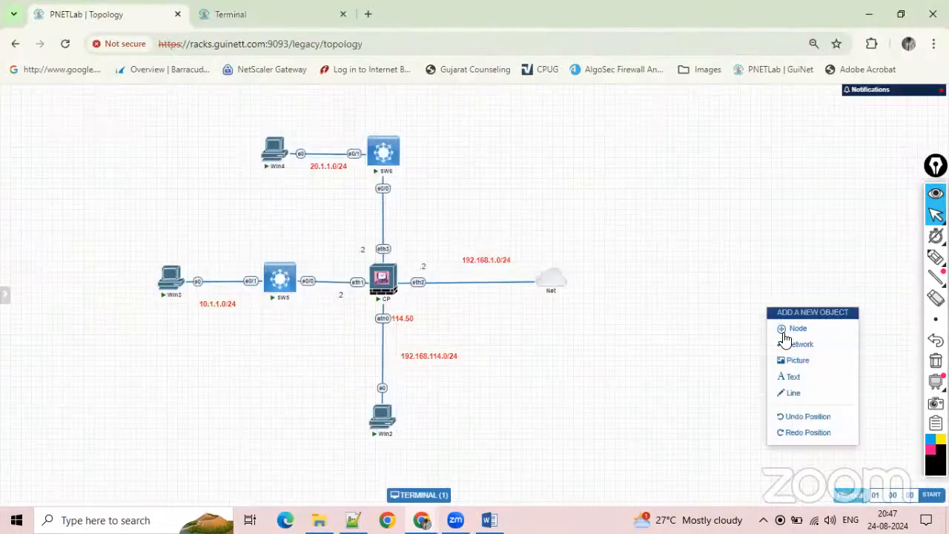
pyautogui.click(792, 378)
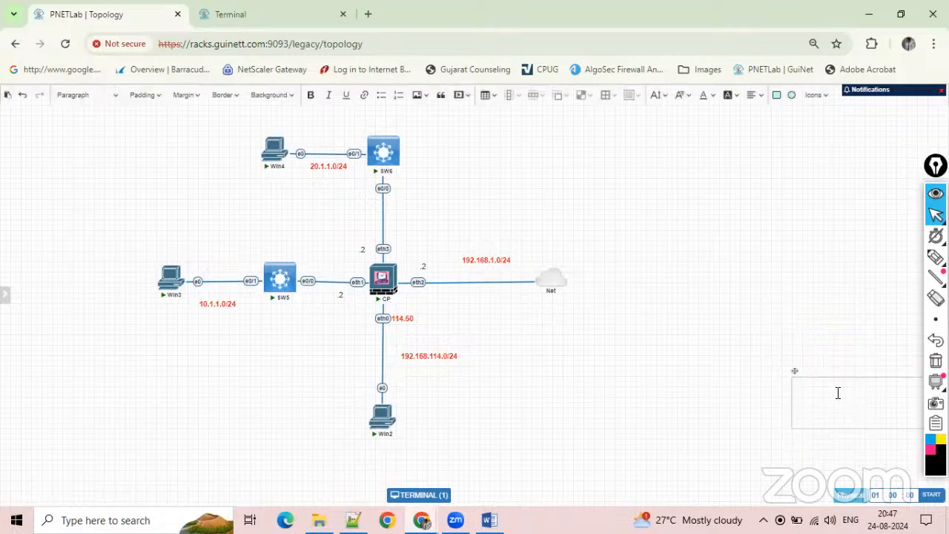
pyautogui.moveTo(791, 371); pyautogui.dragTo(711, 324)
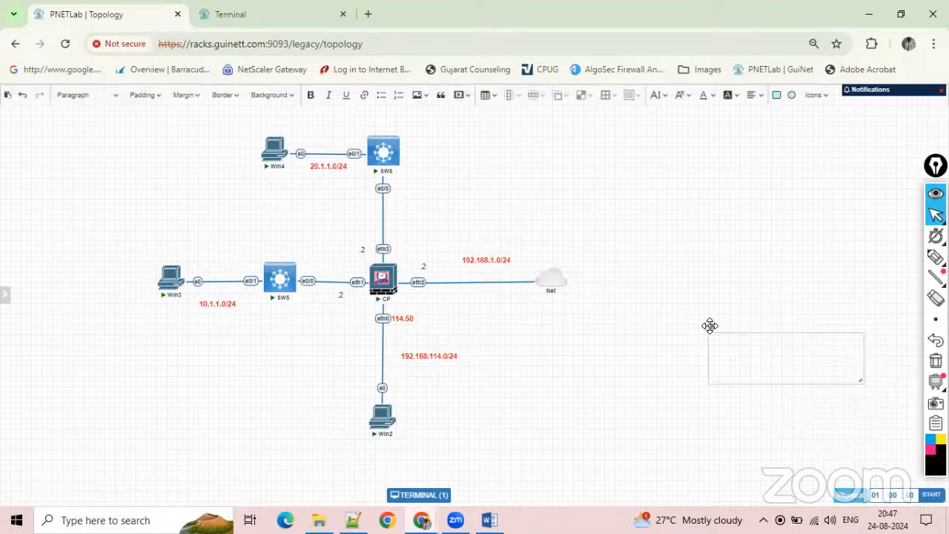
pyautogui.click(746, 341)
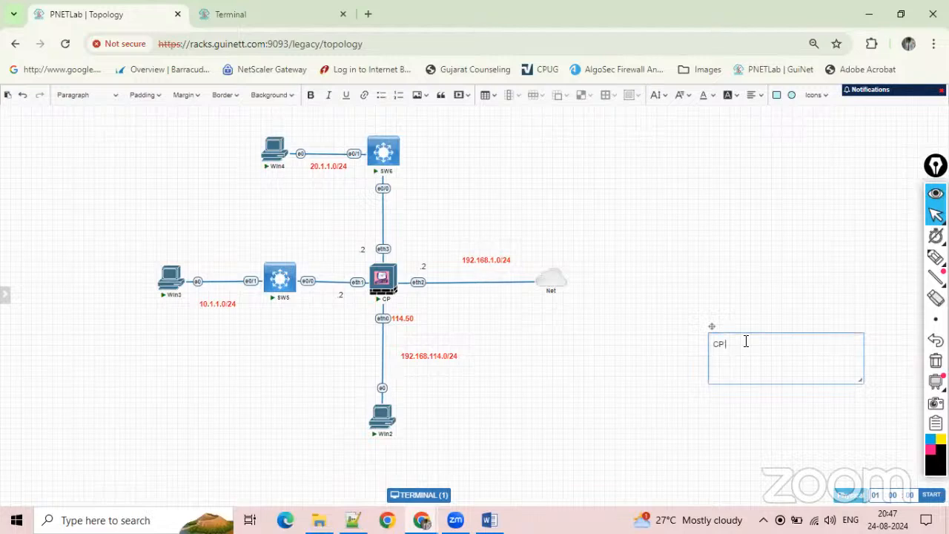
pyautogui.write('CP FW')
pyautogui.press('Return')
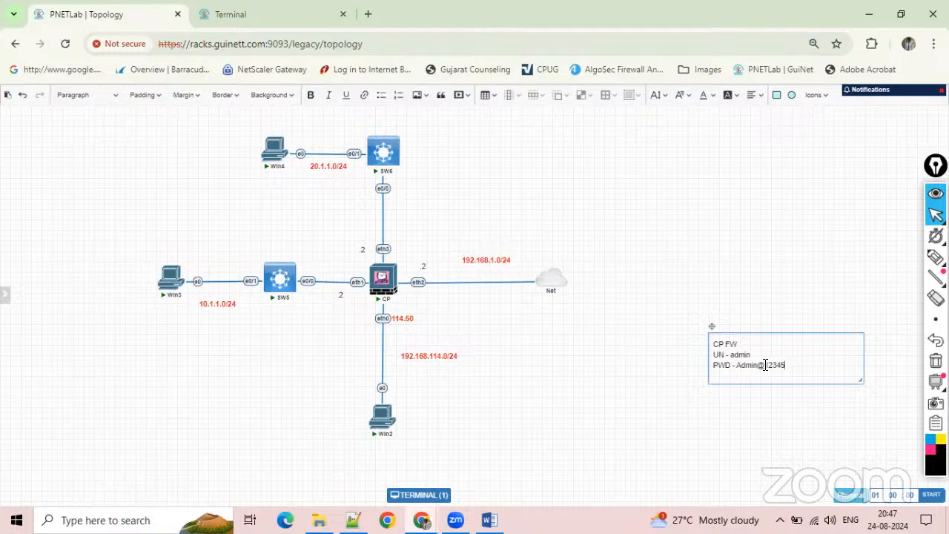
pyautogui.hotkey('ctrl', 'a')
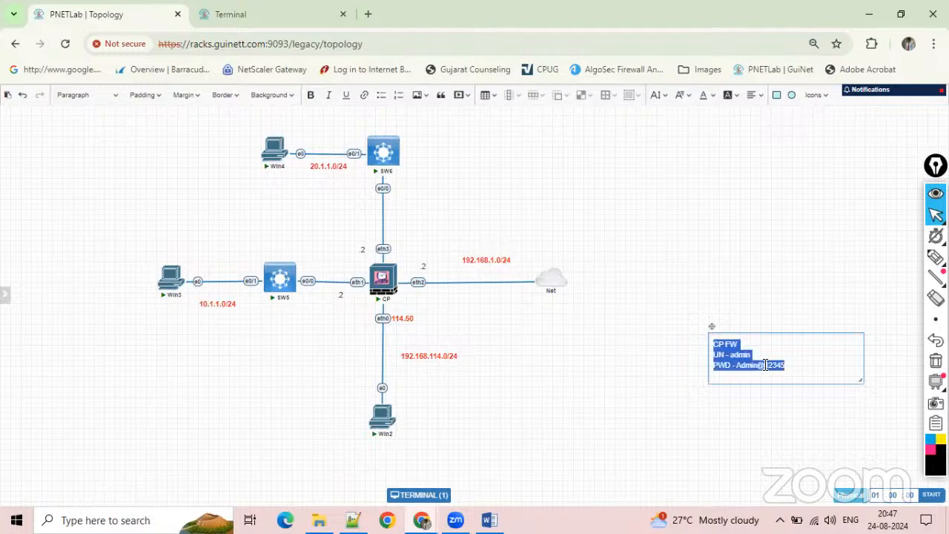
pyautogui.click(734, 384)
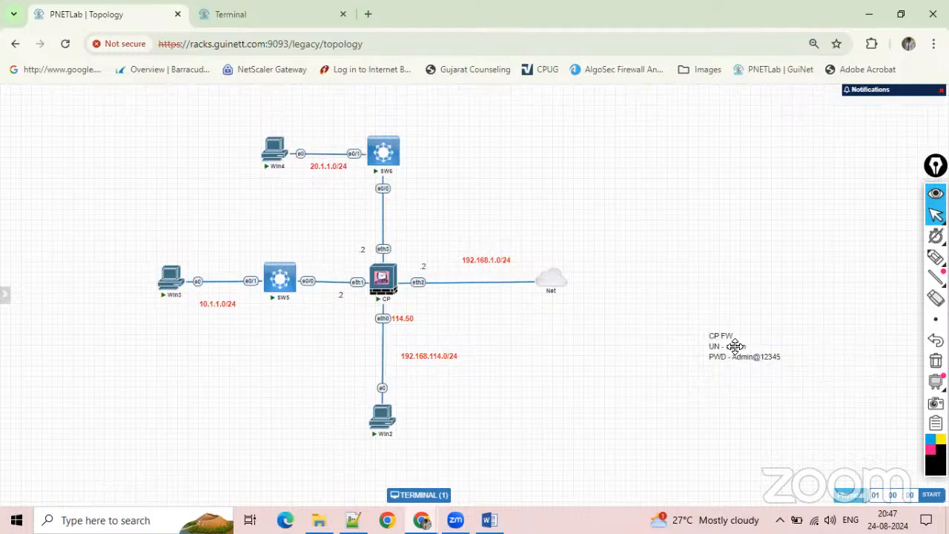
# Duplicate the CP FW note below the original and change the copy's heading to Win Machine.
pyautogui.rightClick(736, 351)
pyautogui.click(771, 370)
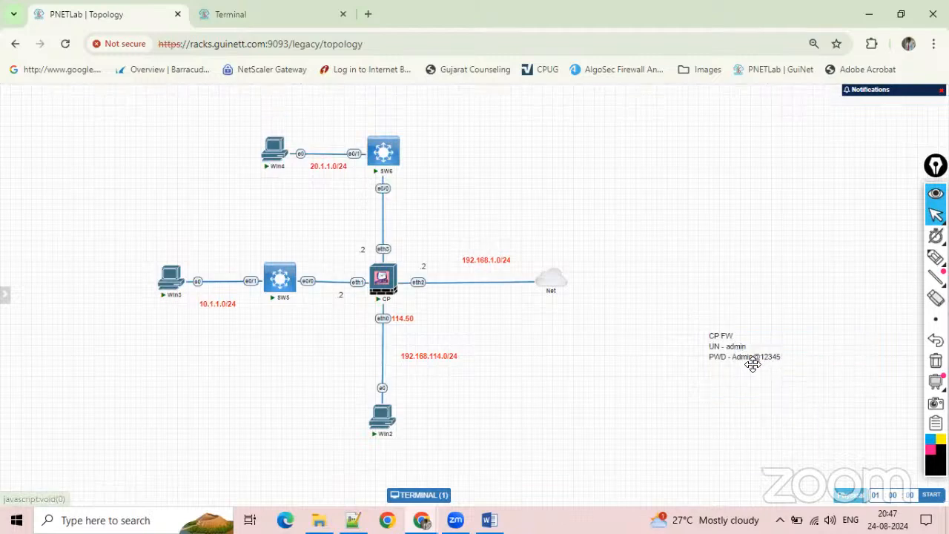
pyautogui.doubleClick(749, 420)
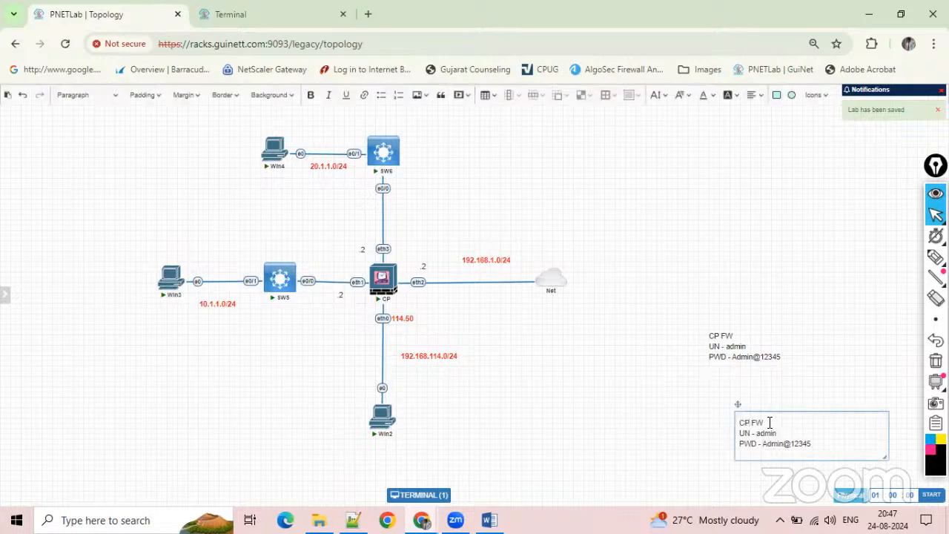
pyautogui.moveTo(770, 423); pyautogui.dragTo(724, 423)
pyautogui.write('Win ')
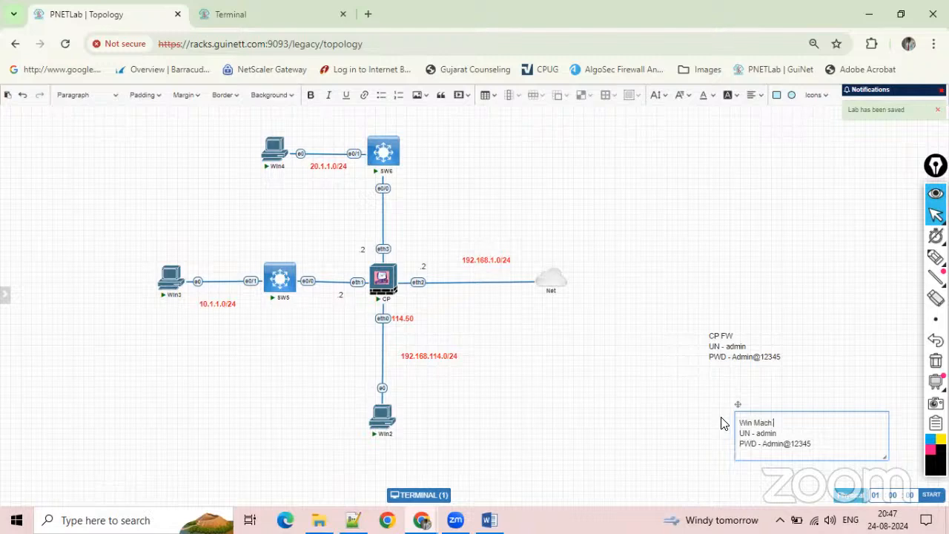
pyautogui.write('Machine')
# Replace the Win Machine note's username and password with the Windows credentials, and move the note down beneath the CP FW note.
pyautogui.doubleClick(767, 435)
pyautogui.write('d')
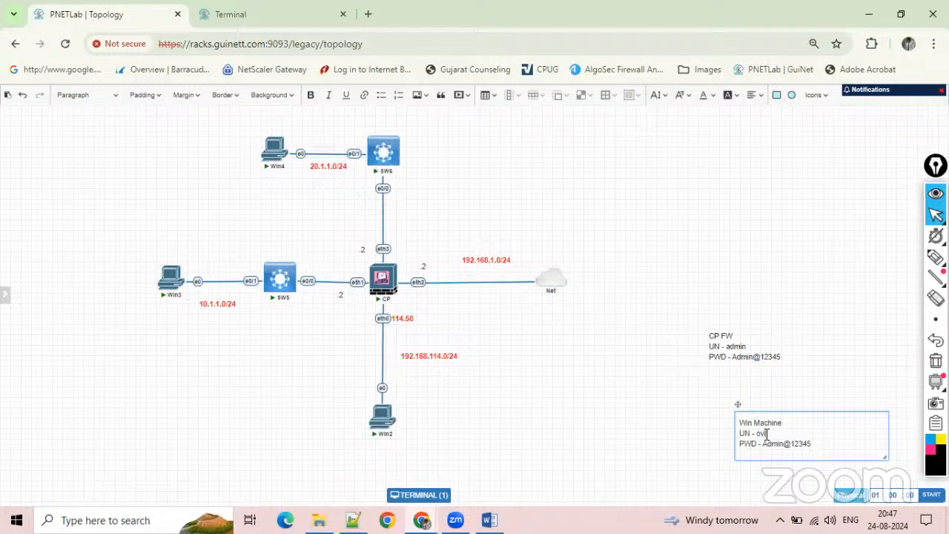
pyautogui.moveTo(819, 443); pyautogui.dragTo(764, 443)
pyautogui.click(665, 460)
pyautogui.moveTo(748, 422); pyautogui.dragTo(711, 445)
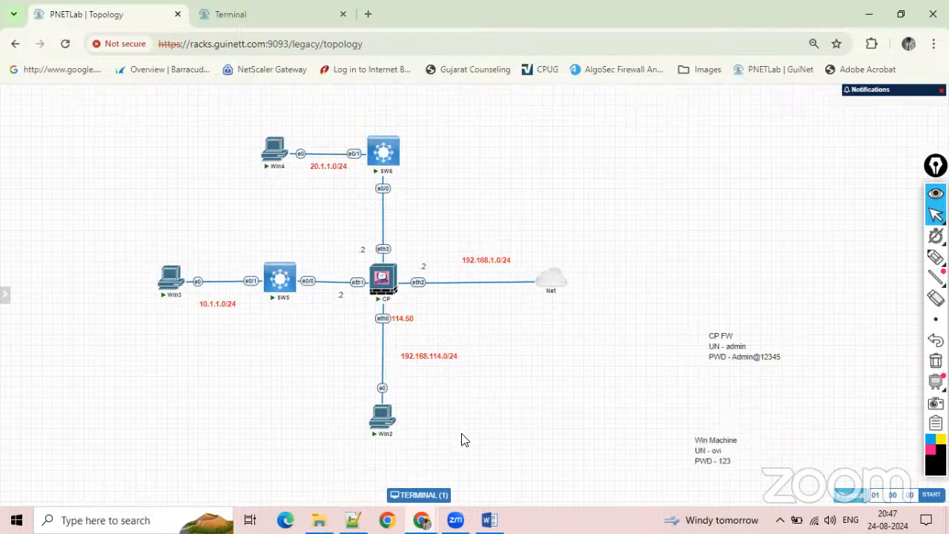
# Log in to the CP console as admin with the account password.
pyautogui.click(278, 6)
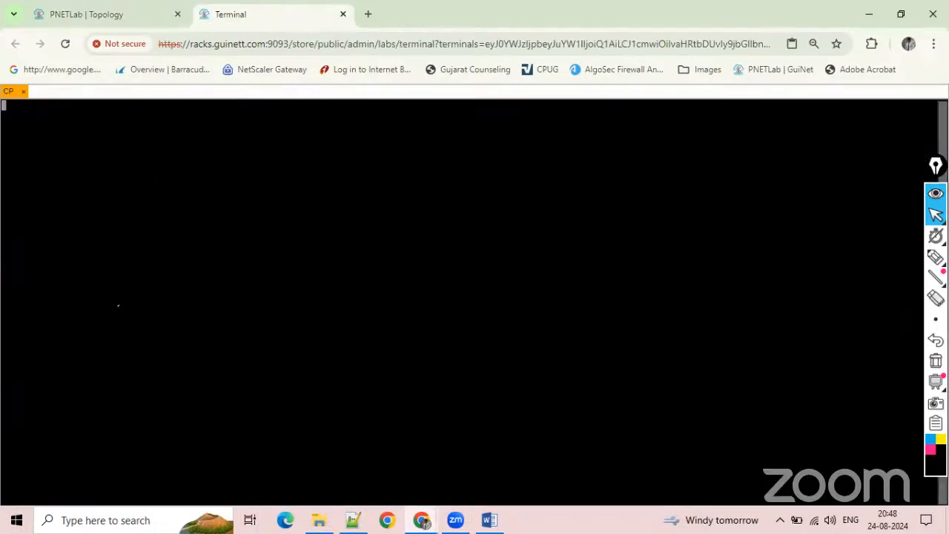
pyautogui.press('Return')
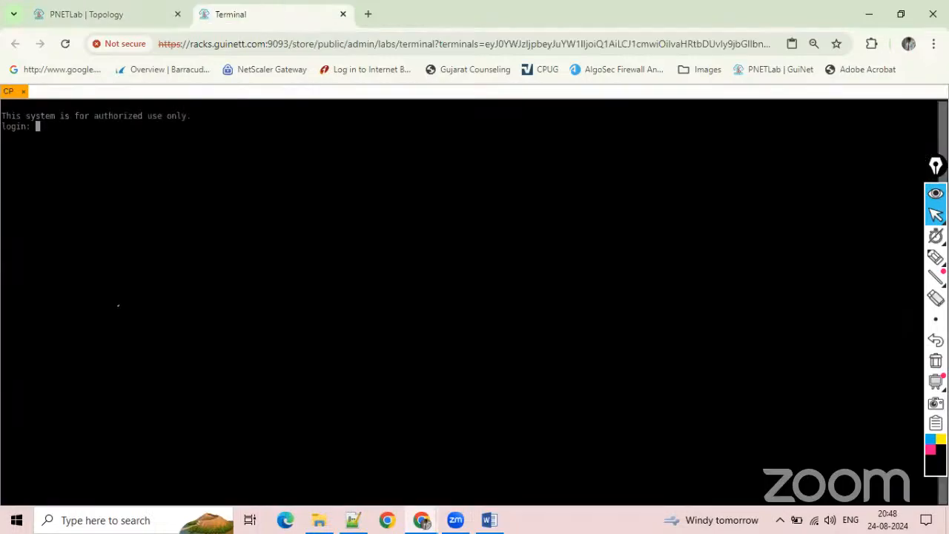
pyautogui.write('admin')
pyautogui.press('Return')
pyautogui.press('Return')
pyautogui.press('Return')
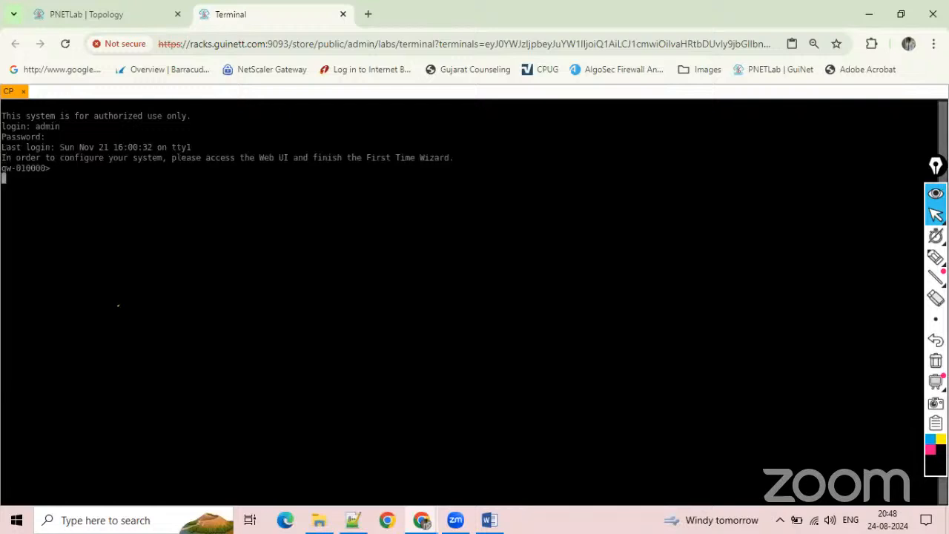
pyautogui.press('Return')
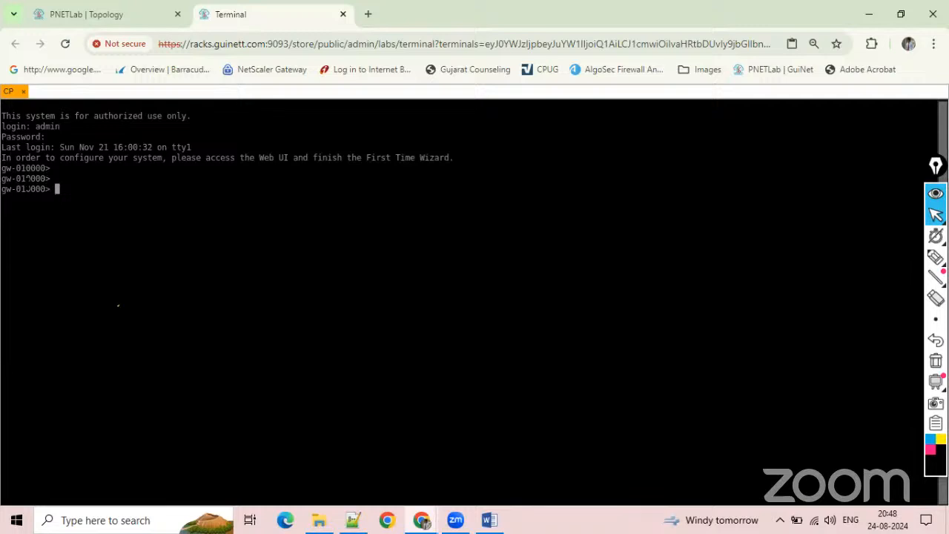
# Run show interface eth0 on CP and examine the interface's IPv4 address against the topology.
pyautogui.write('show int')
pyautogui.press('Return')
pyautogui.press('BackSpace')
pyautogui.press('Tab')
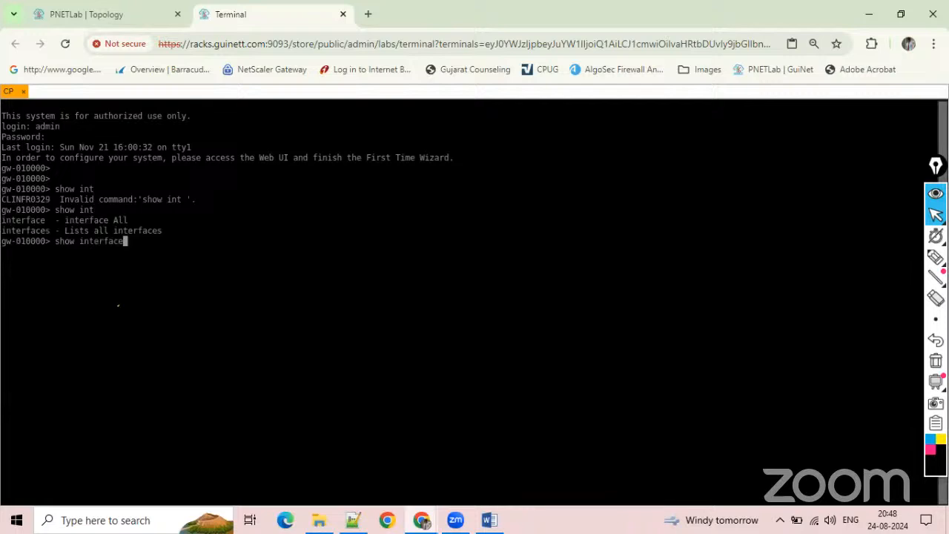
pyautogui.write('eth0')
pyautogui.click(42, 15)
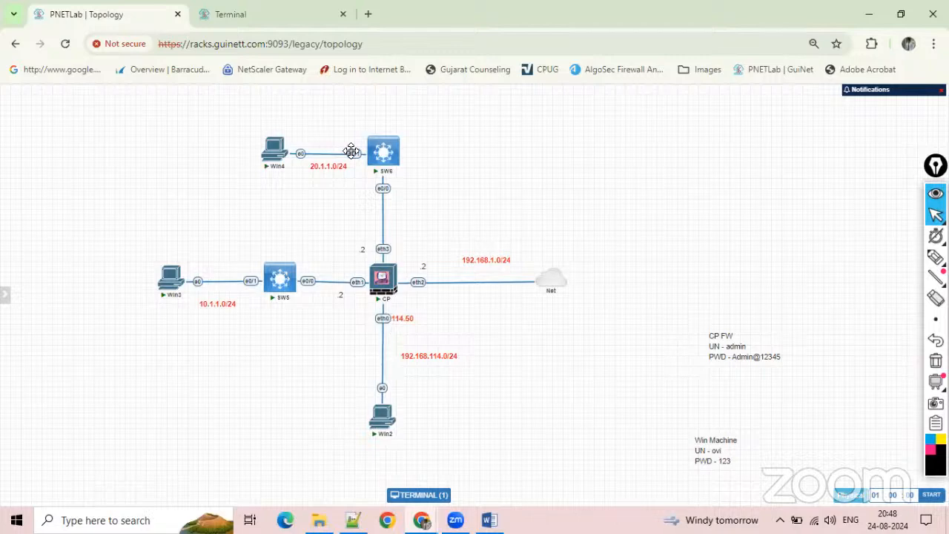
pyautogui.click(271, 13)
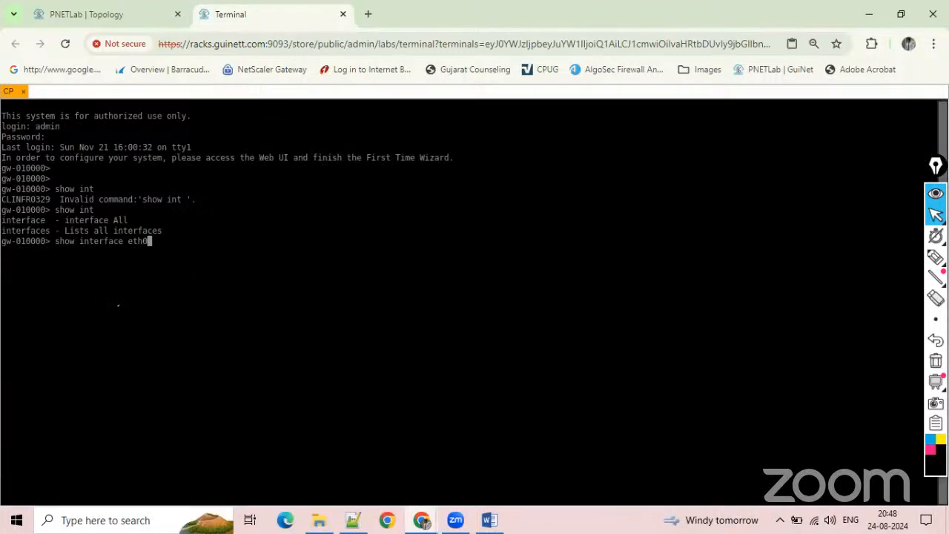
pyautogui.press('Return')
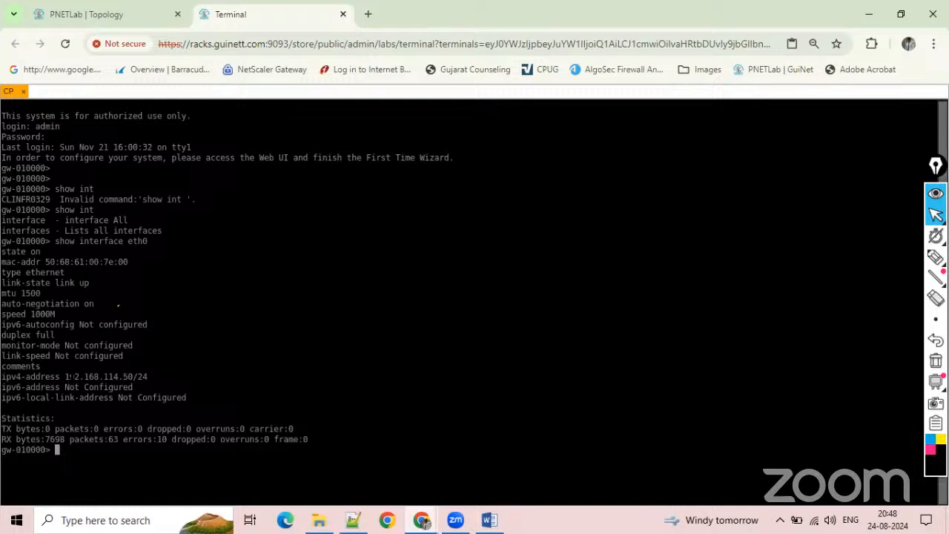
pyautogui.moveTo(66, 376); pyautogui.dragTo(160, 376)
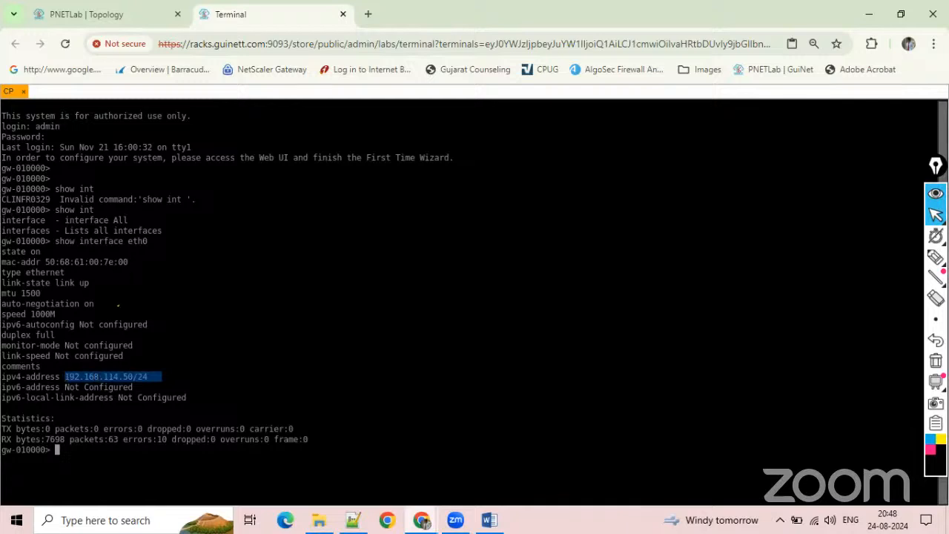
# Open Win2's console, try to use the Windows sign-in password field, and close the console.
pyautogui.click(128, 15)
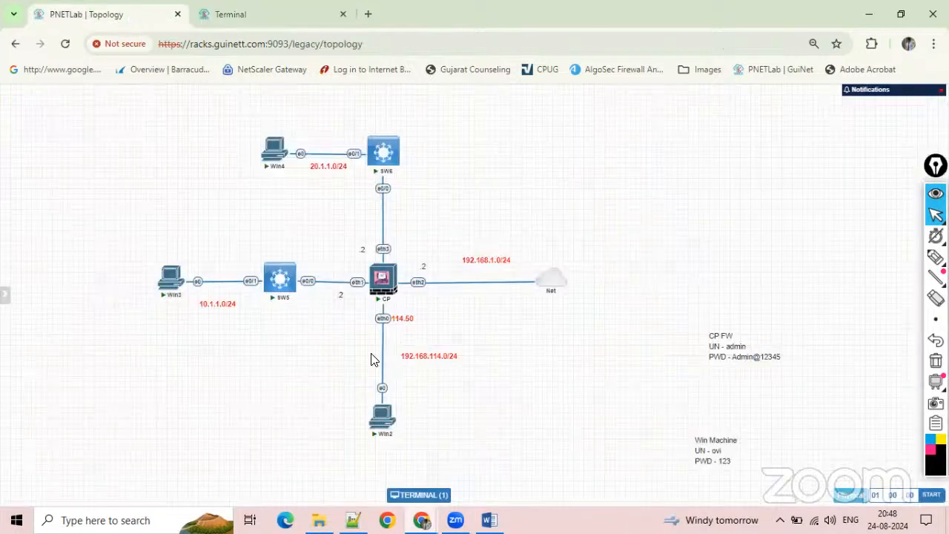
pyautogui.click(385, 432)
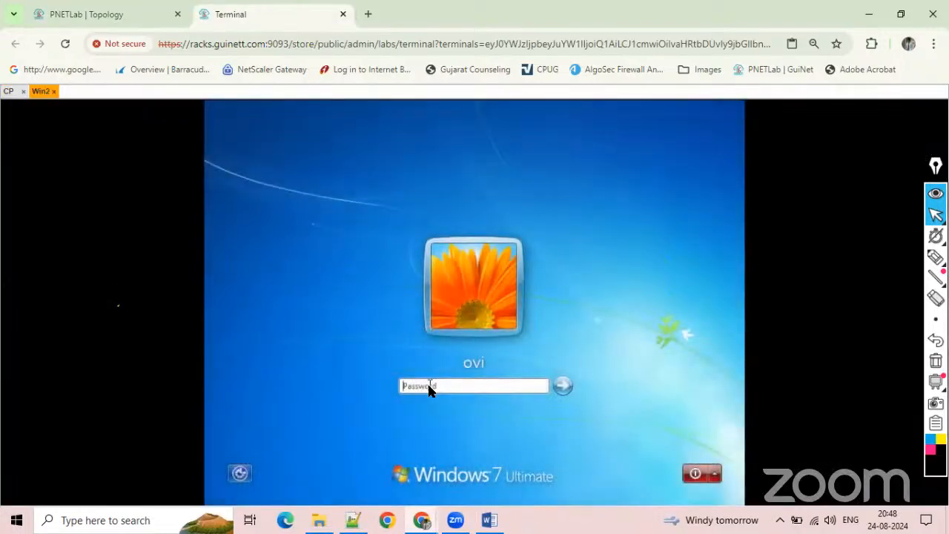
pyautogui.click(430, 387)
pyautogui.click(426, 389)
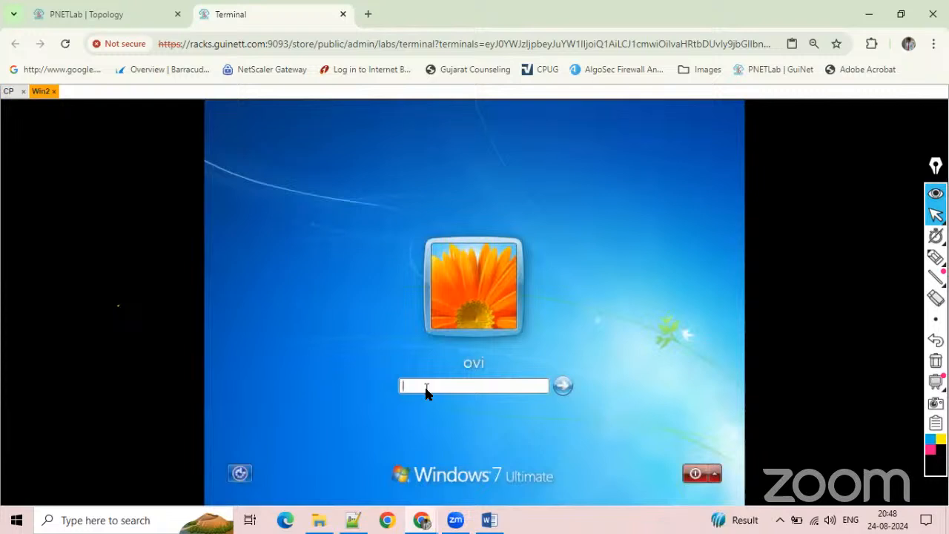
pyautogui.click(428, 388)
pyautogui.click(495, 387)
pyautogui.click(473, 385)
pyautogui.click(54, 91)
# Stop and restart the Win2 node from the topology, and reopen its console.
pyautogui.click(151, 9)
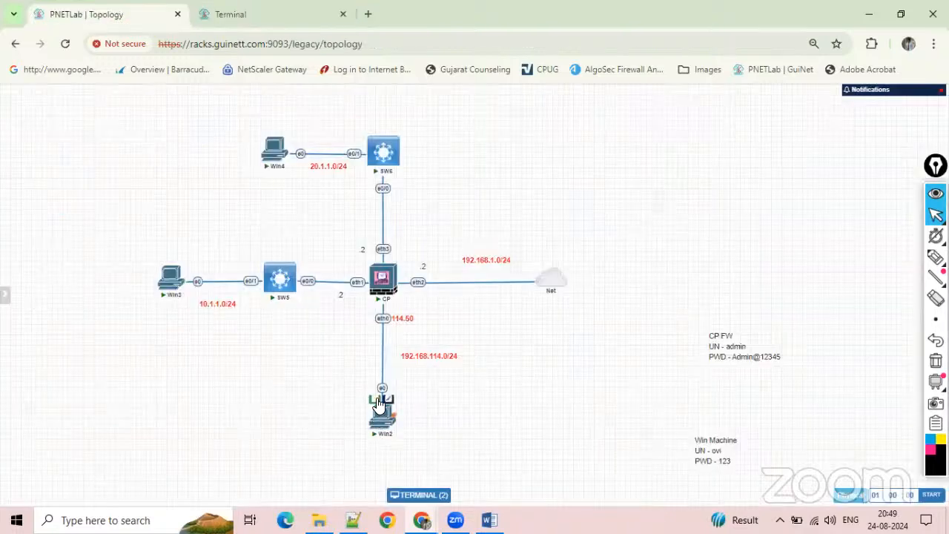
pyautogui.click(377, 400)
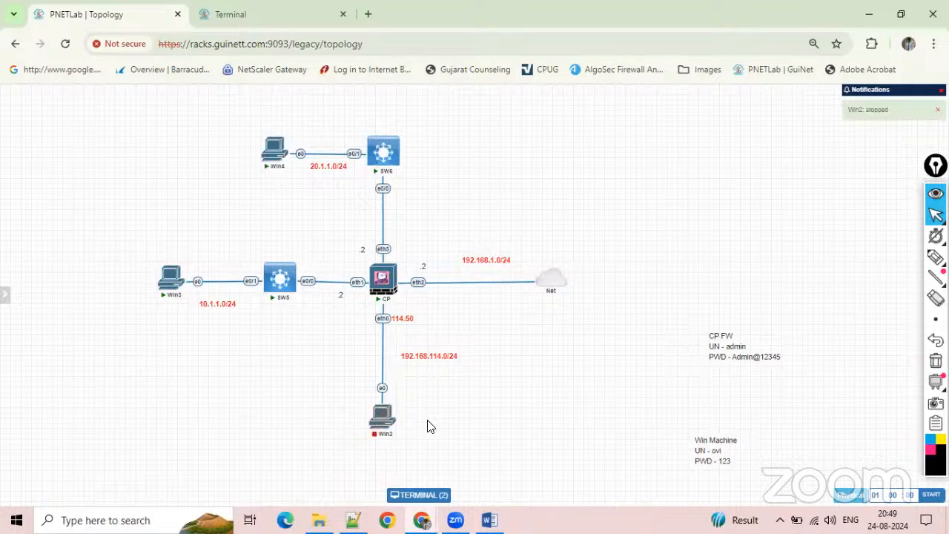
pyautogui.moveTo(386, 422)
pyautogui.click(375, 401)
pyautogui.click(245, 10)
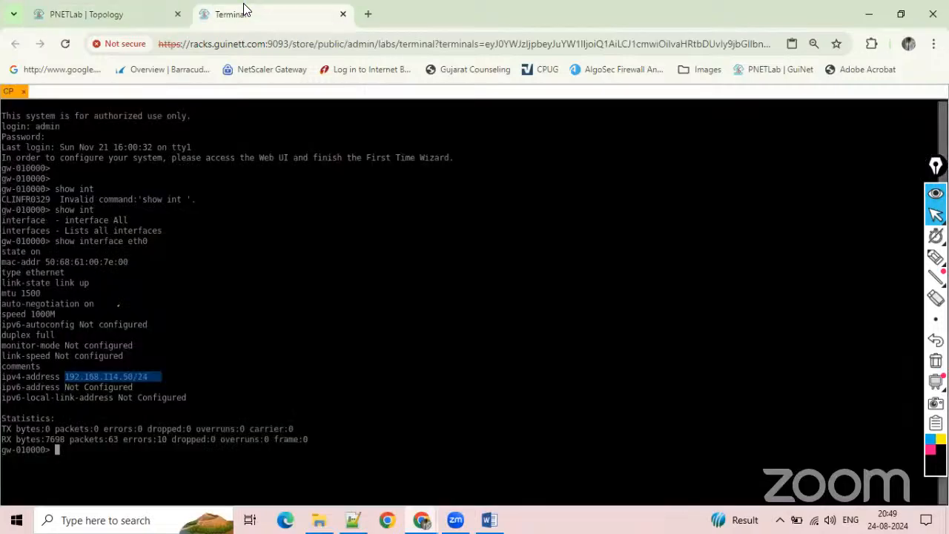
pyautogui.click(102, 21)
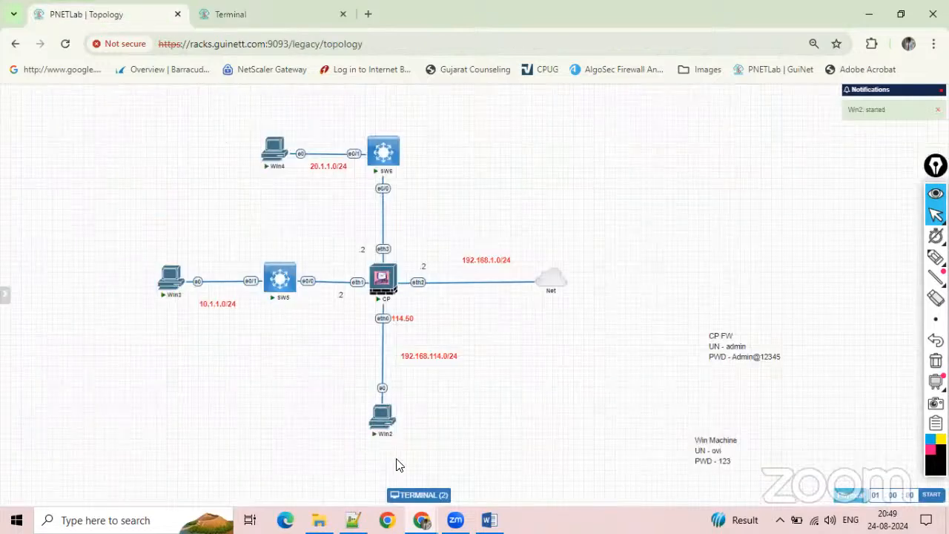
pyautogui.click(381, 416)
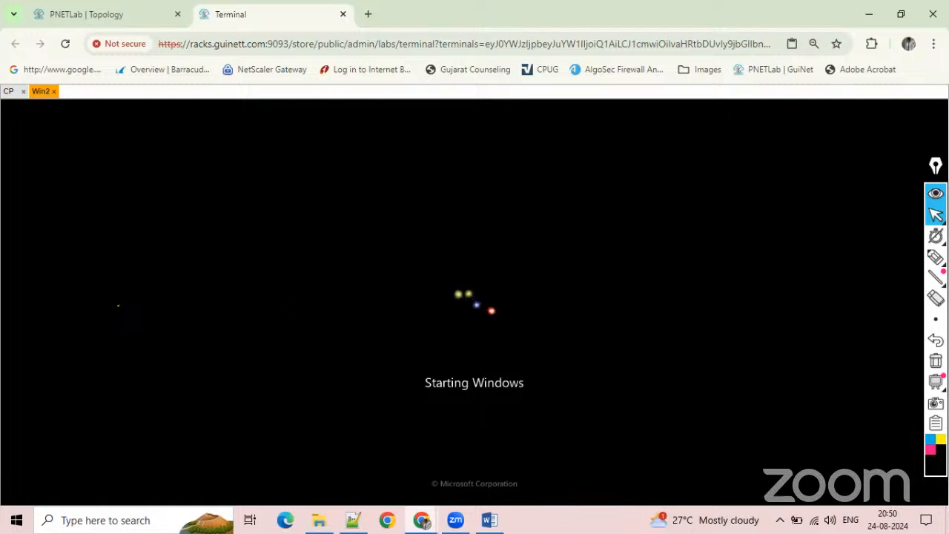
# Open Win3's console from the topology, try its Windows sign-in password field, and close that console.
pyautogui.click(110, 19)
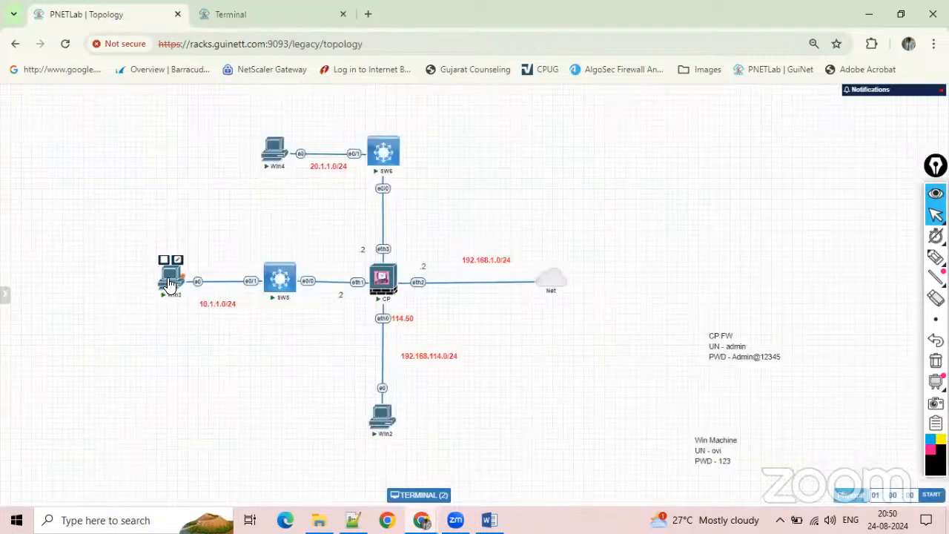
pyautogui.click(169, 284)
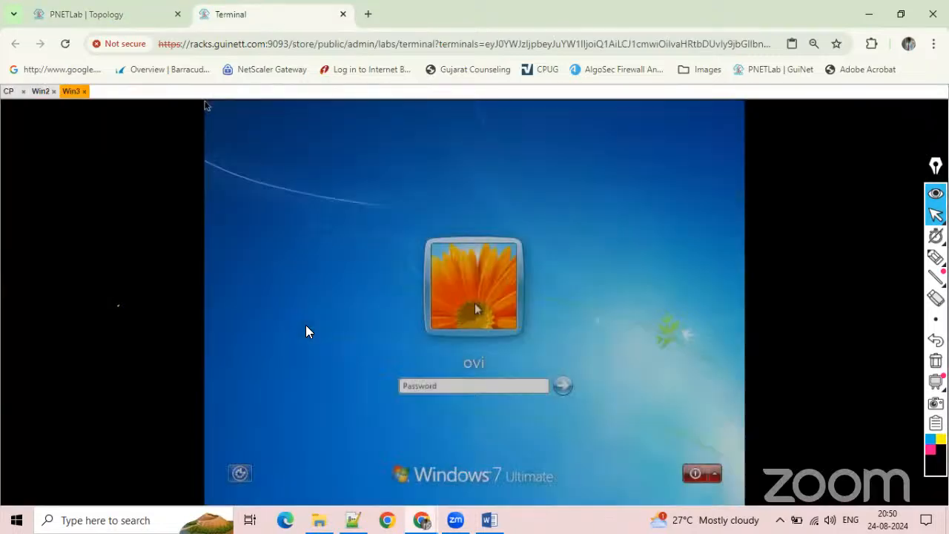
pyautogui.click(440, 386)
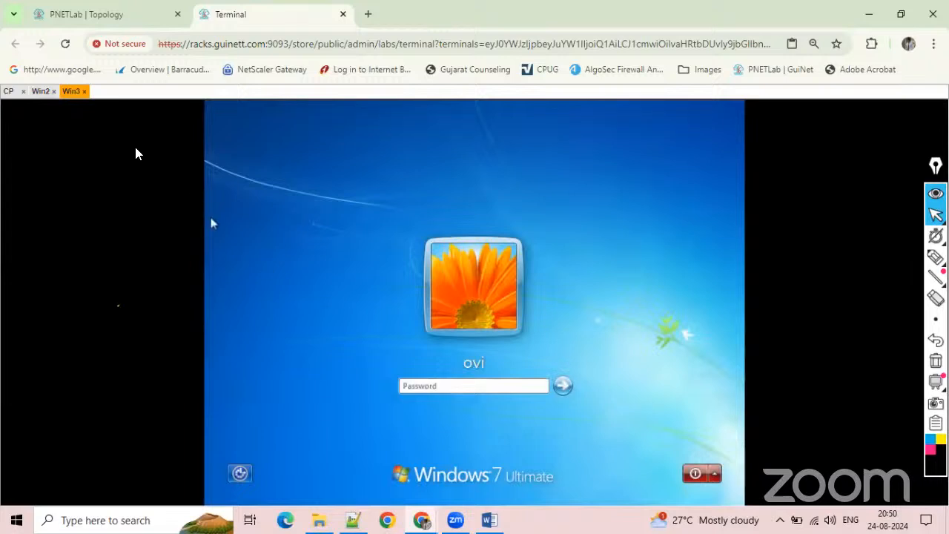
pyautogui.click(85, 91)
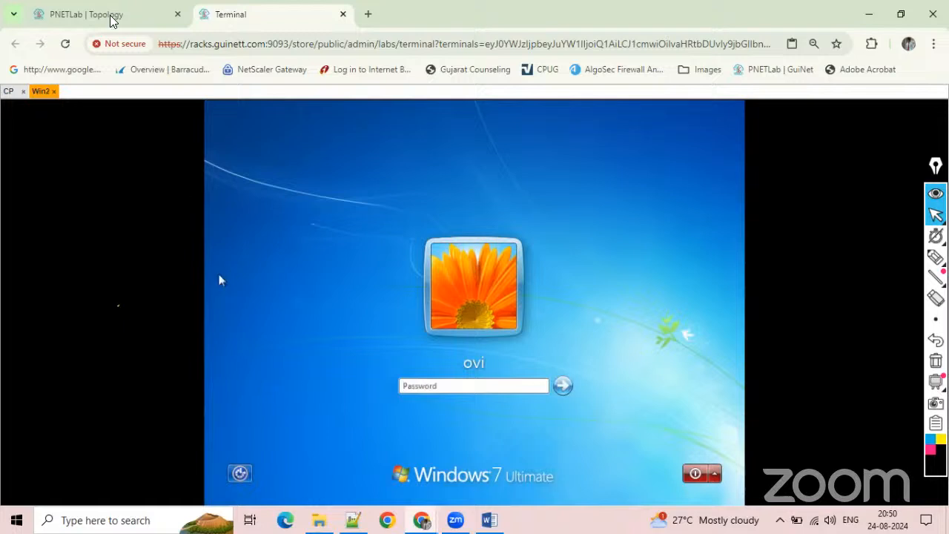
pyautogui.moveTo(111, 20)
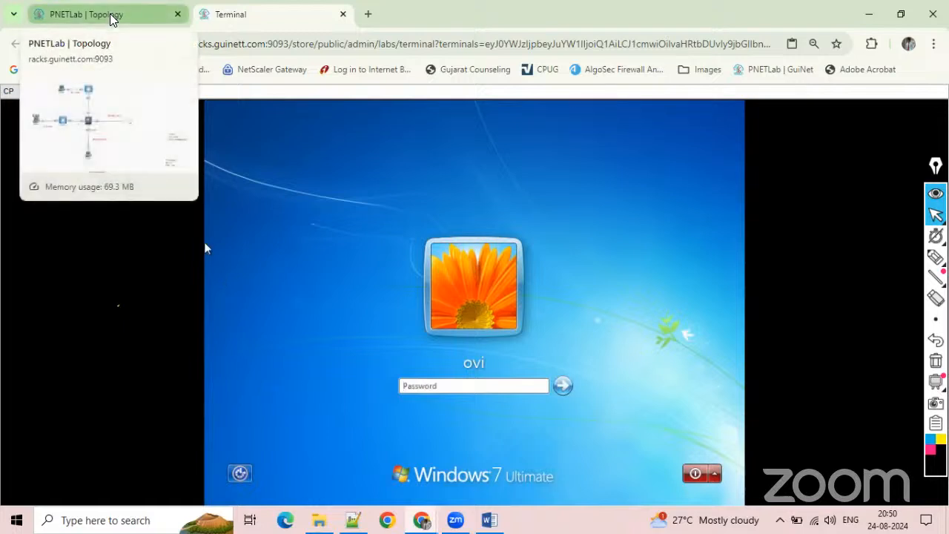
# Enable the On-Screen Keyboard through Ease of Access on Win2's sign-in screen, and close both the keyboard and the dialog.
pyautogui.click(419, 387)
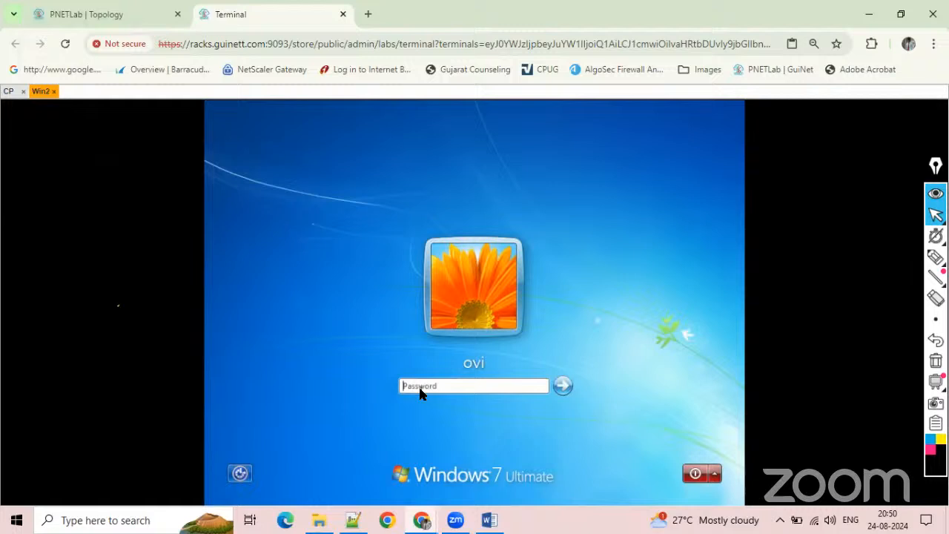
pyautogui.click(239, 474)
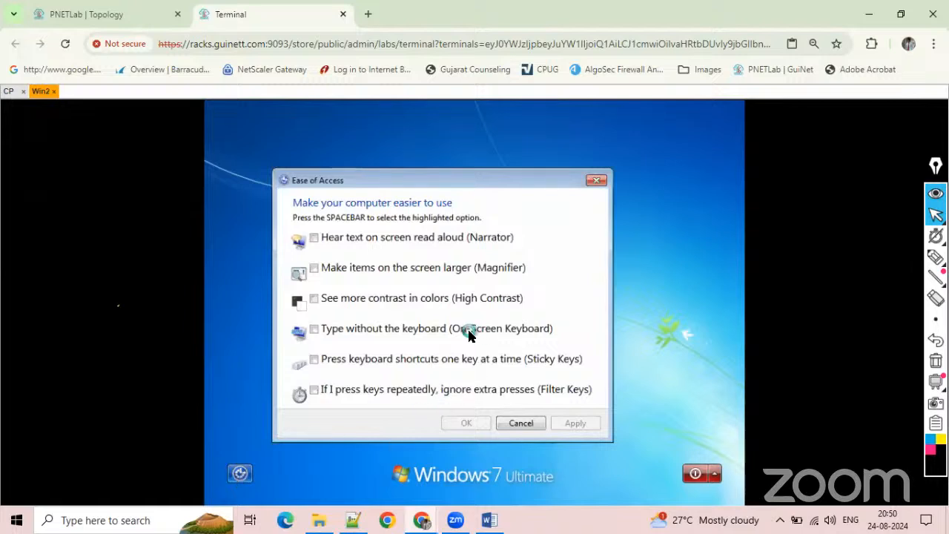
pyautogui.click(339, 332)
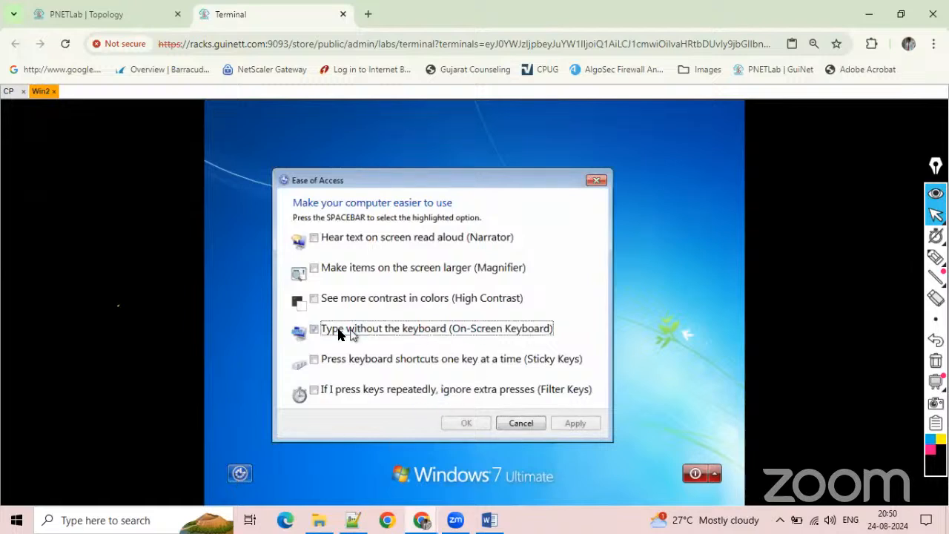
pyautogui.click(590, 419)
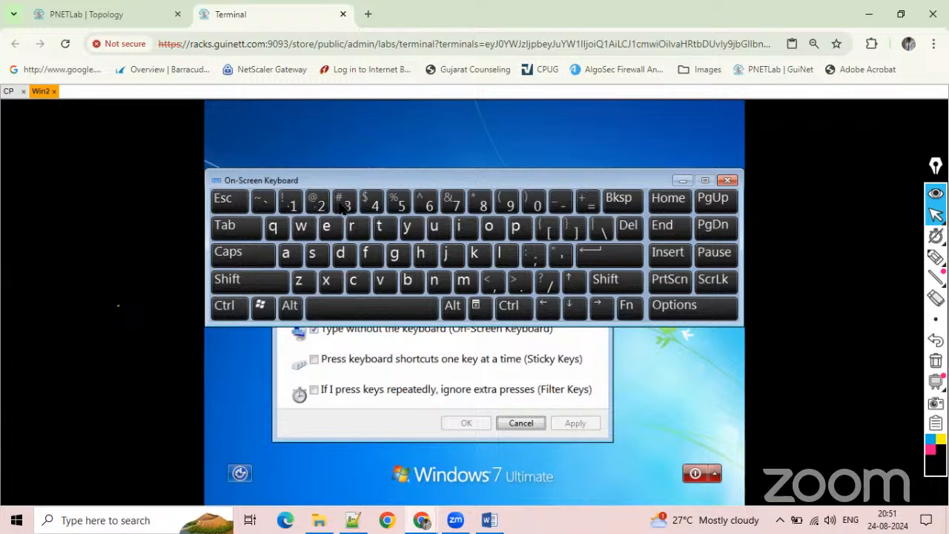
pyautogui.click(727, 181)
pyautogui.click(520, 422)
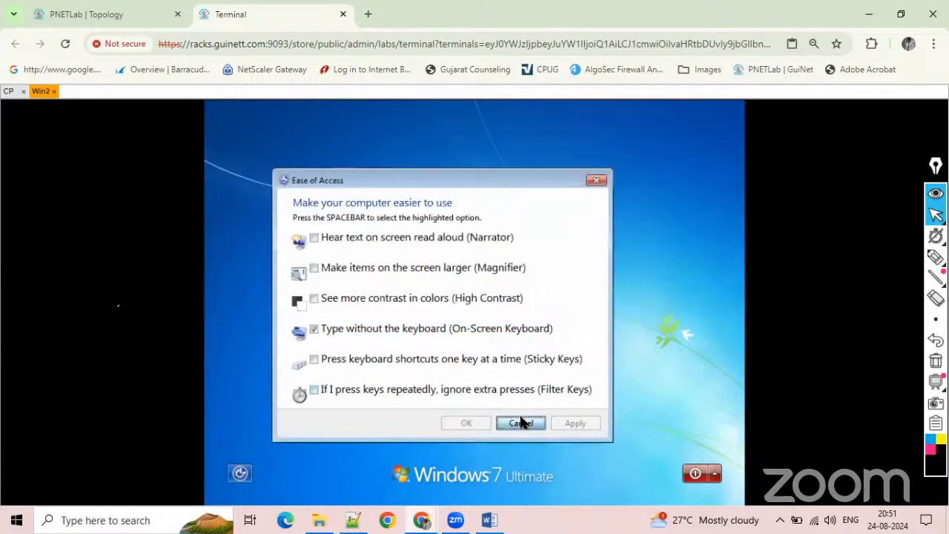
# Sign in to Win2 with the Windows account password and close the On-Screen Keyboard on the desktop.
pyautogui.click(480, 384)
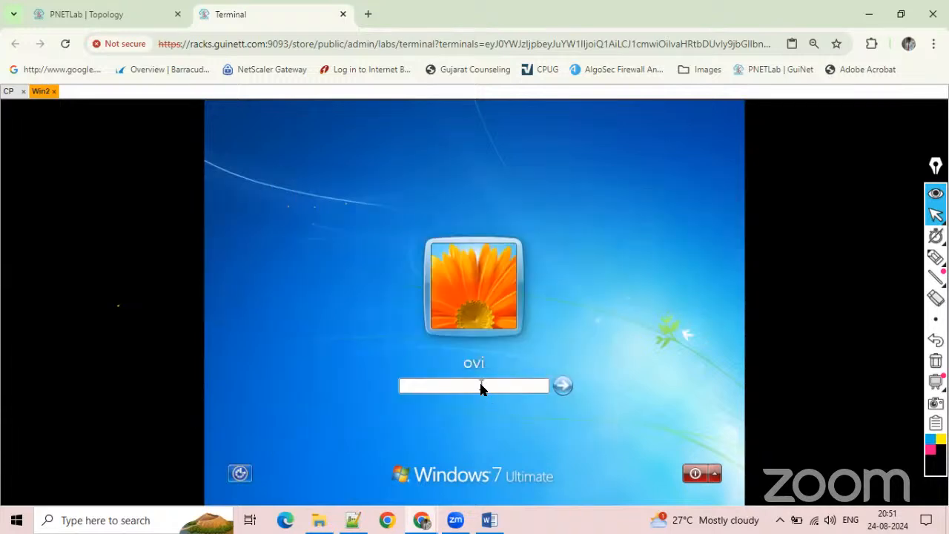
pyautogui.write('•••')
pyautogui.press('Return')
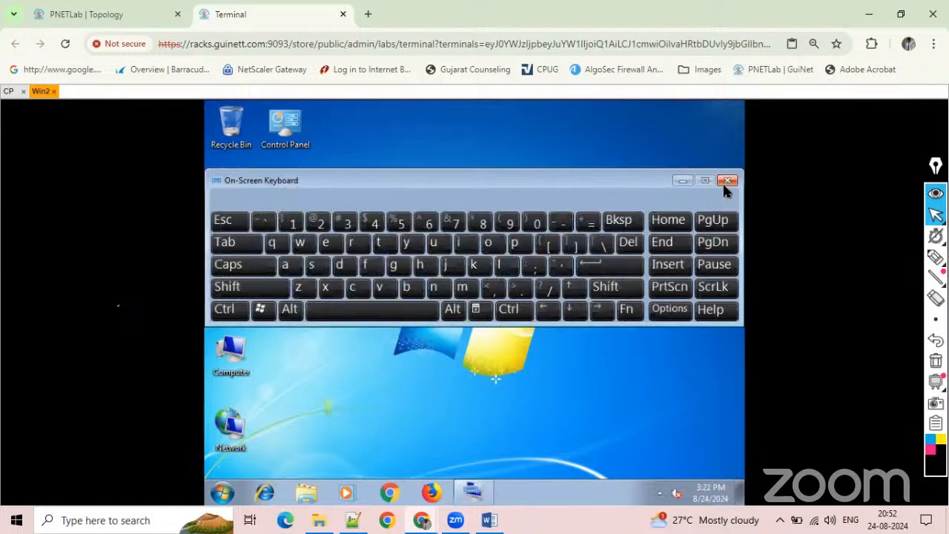
pyautogui.click(727, 181)
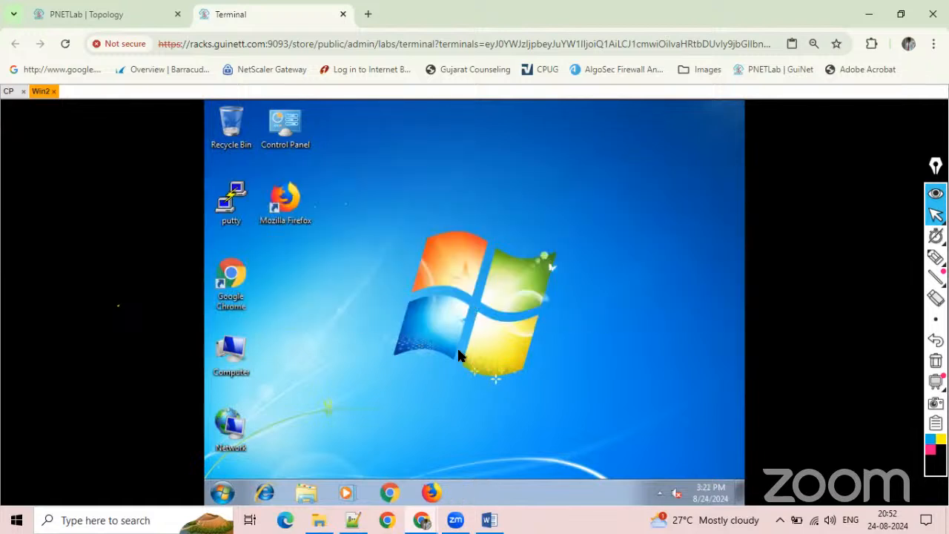
# Set Win2's screen resolution to 1024 × 768 and keep the new display settings.
pyautogui.rightClick(457, 355)
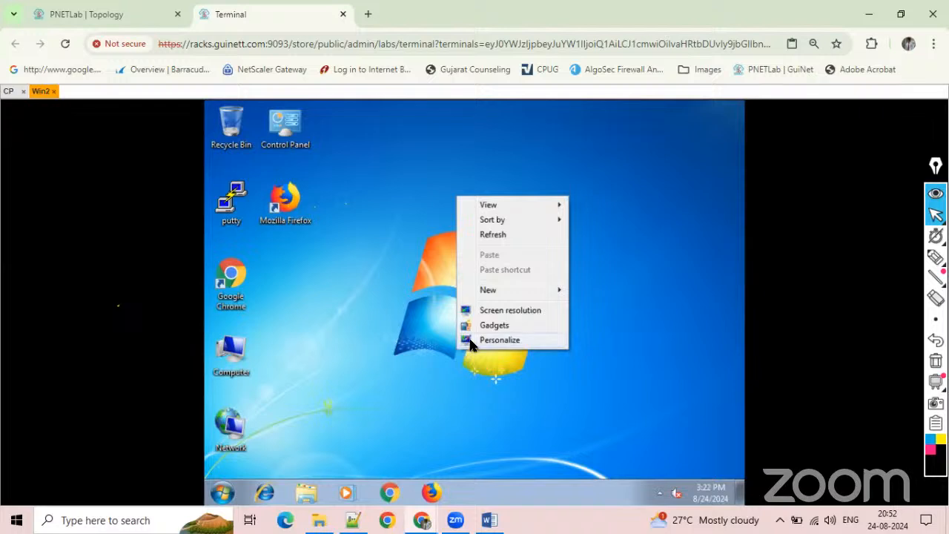
pyautogui.click(458, 344)
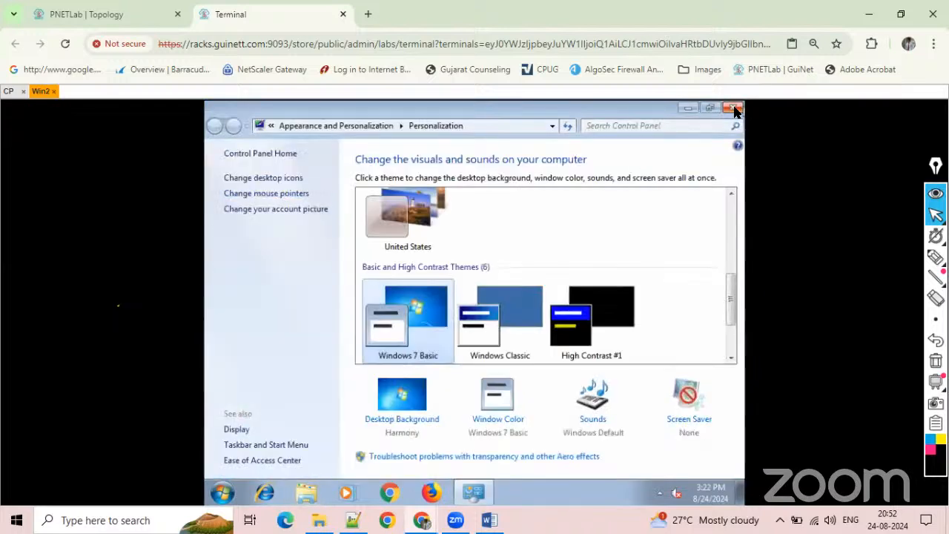
pyautogui.rightClick(507, 282)
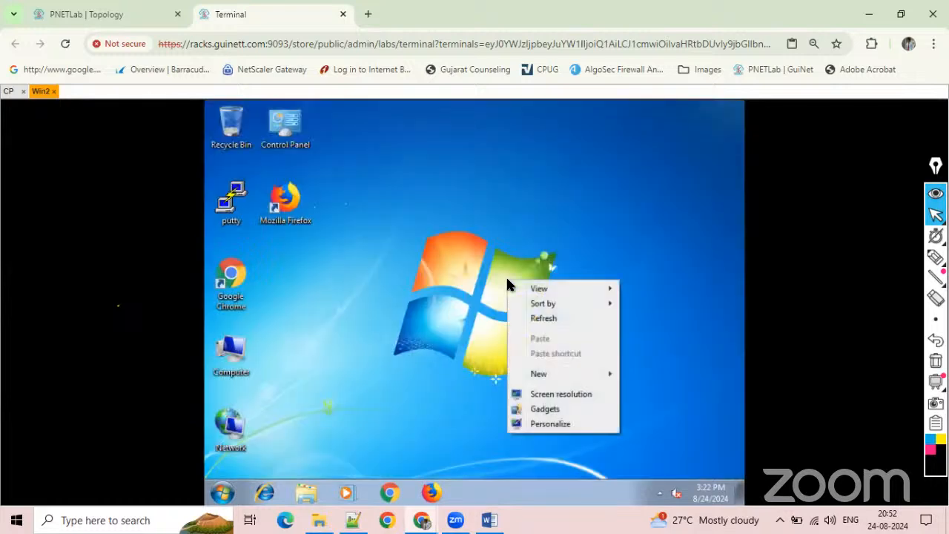
pyautogui.click(547, 393)
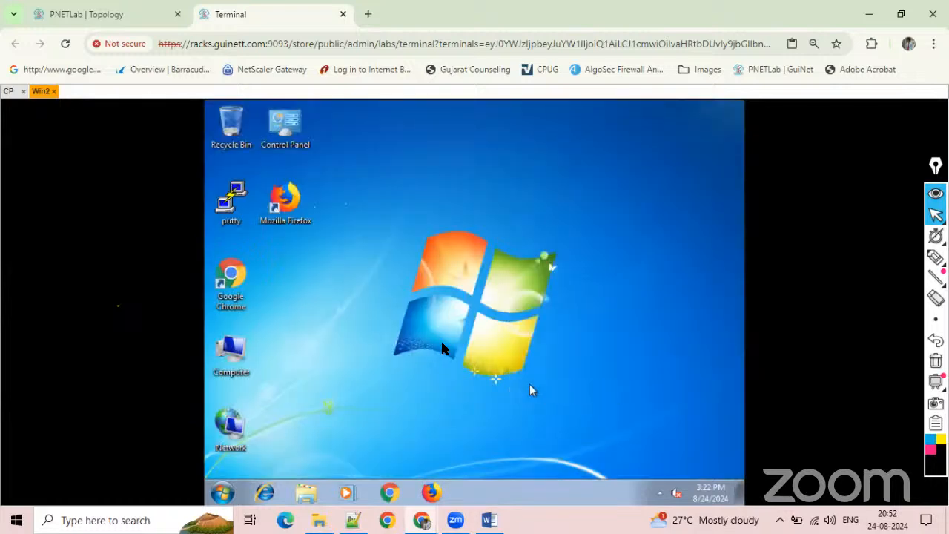
pyautogui.click(408, 293)
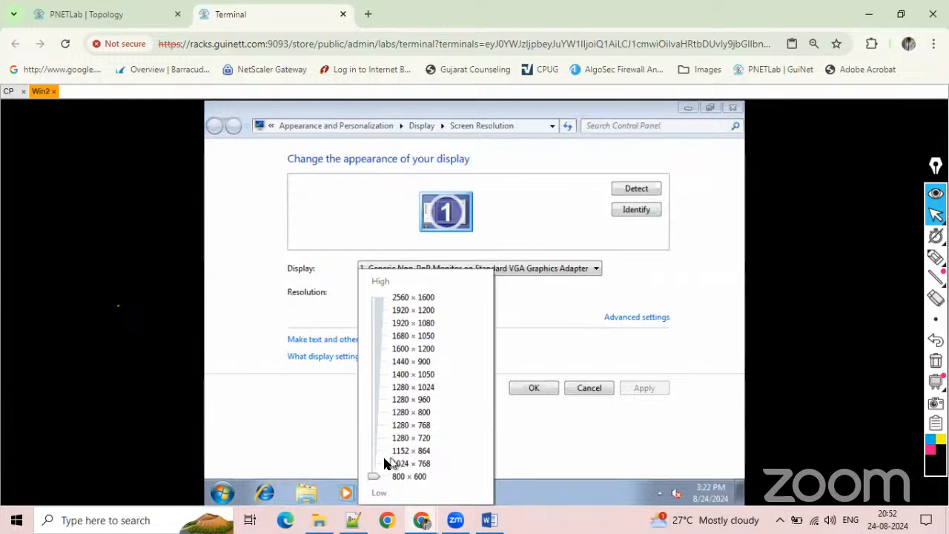
pyautogui.moveTo(377, 467); pyautogui.dragTo(372, 458)
pyautogui.click(552, 389)
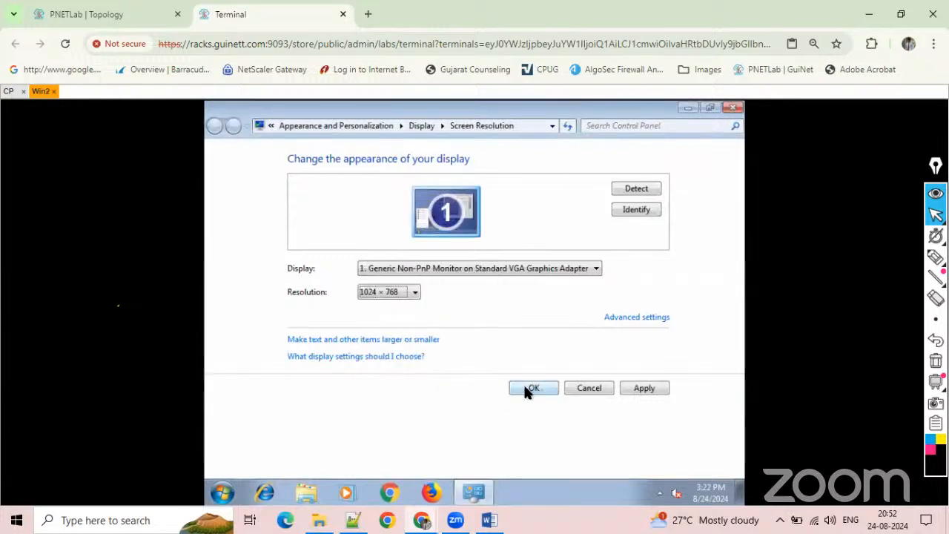
pyautogui.click(525, 390)
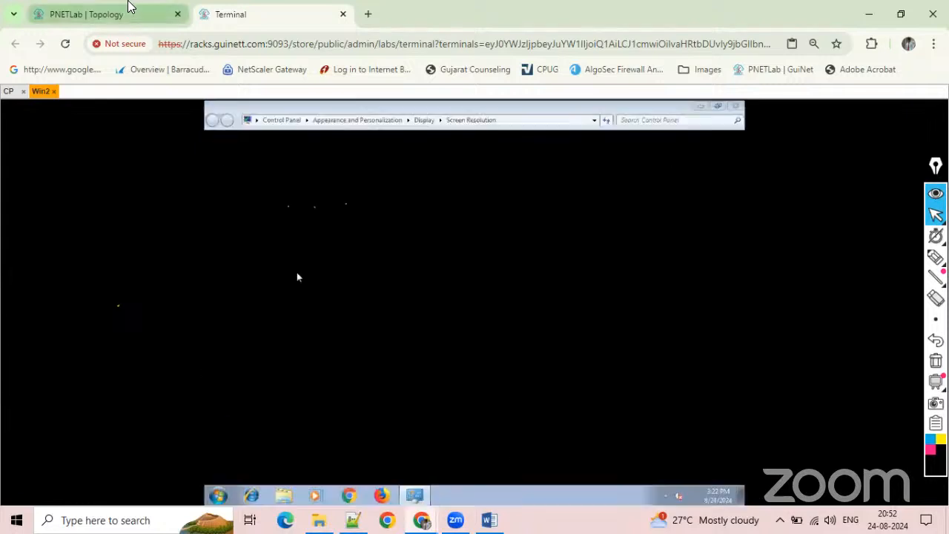
pyautogui.click(123, 13)
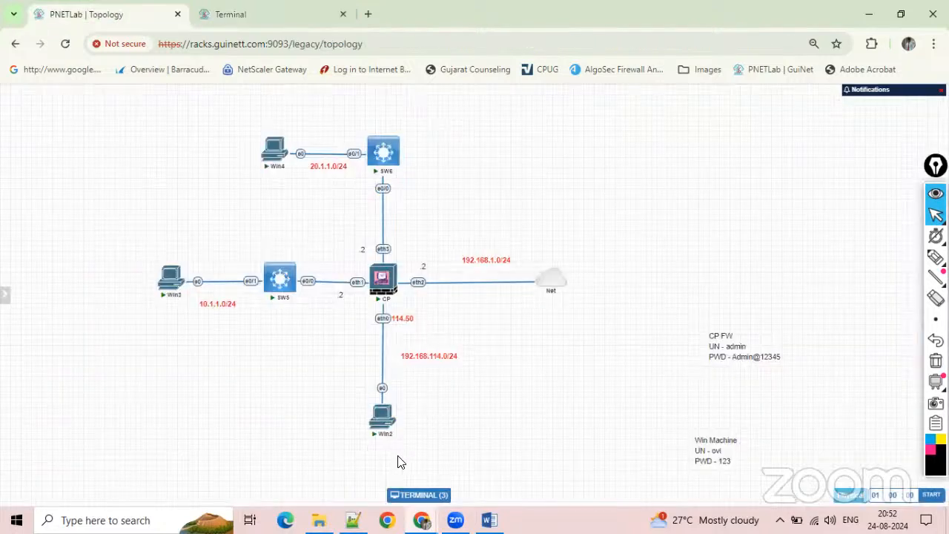
pyautogui.moveTo(390, 427)
pyautogui.click(275, 15)
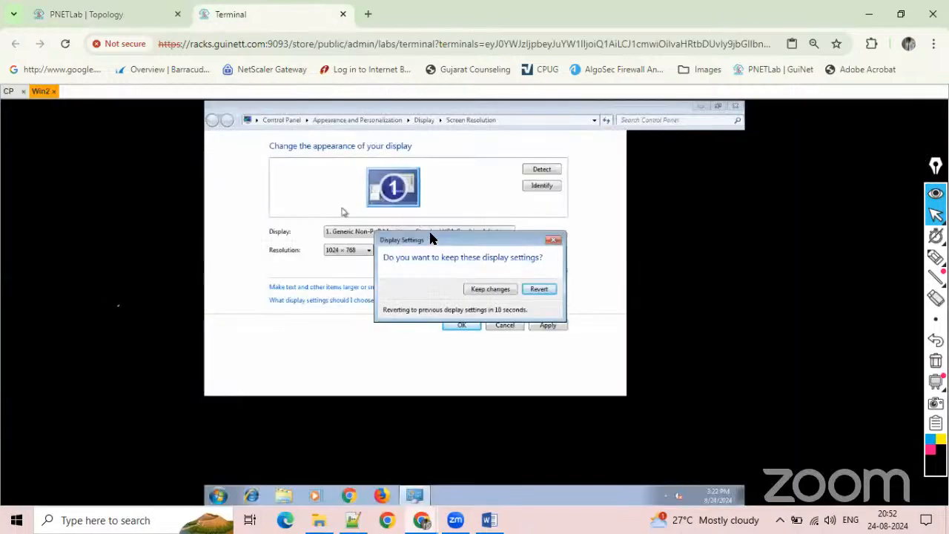
pyautogui.click(490, 289)
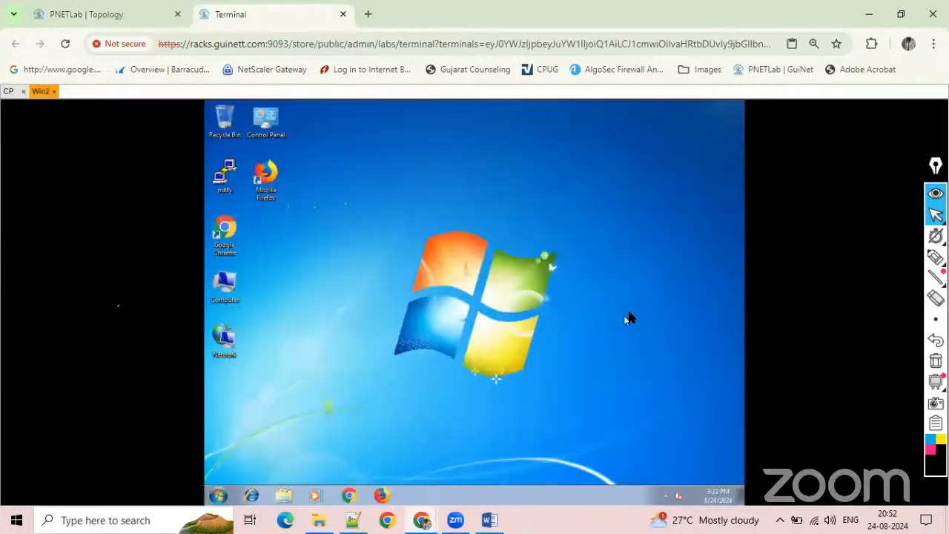
# Open the Internet Protocol Version 4 properties of Win2's Local Area Connection.
pyautogui.rightClick(220, 343)
pyautogui.click(260, 419)
pyautogui.click(285, 166)
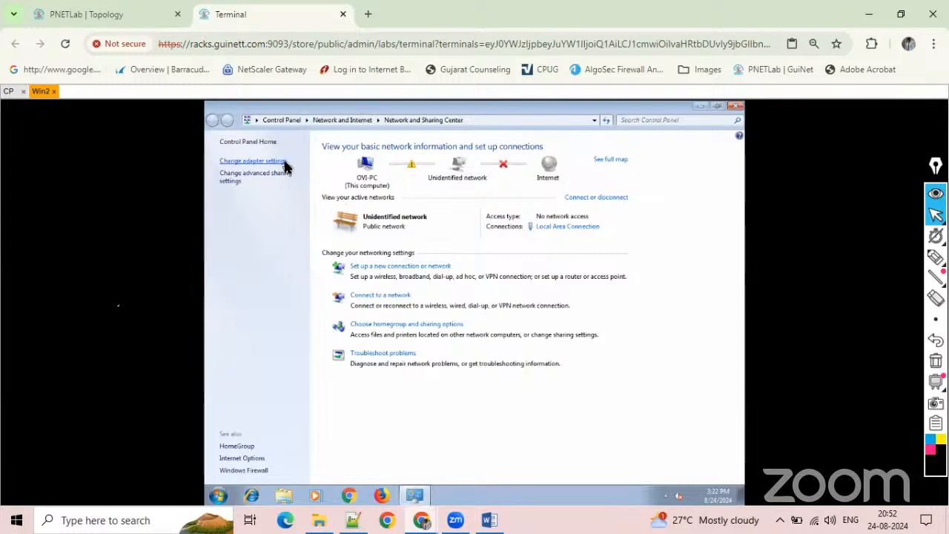
pyautogui.rightClick(280, 170)
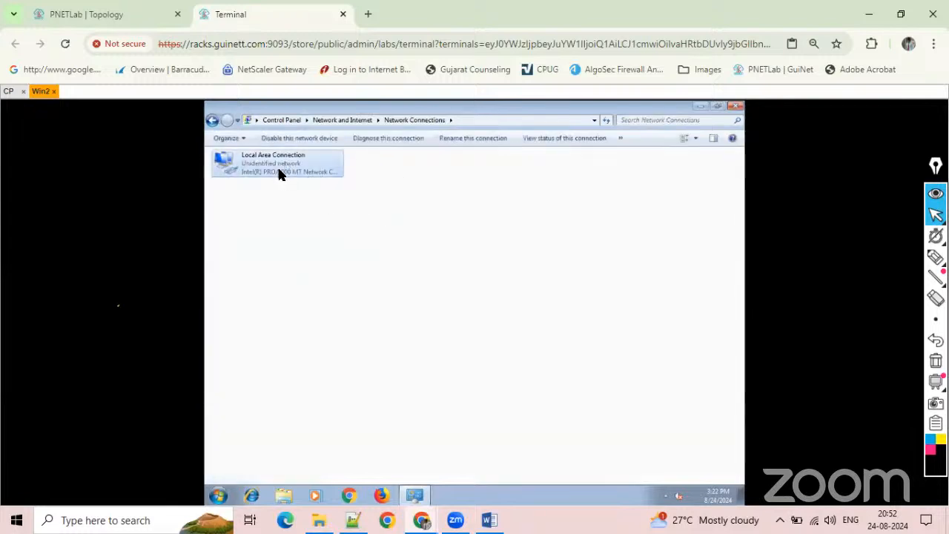
pyautogui.click(328, 273)
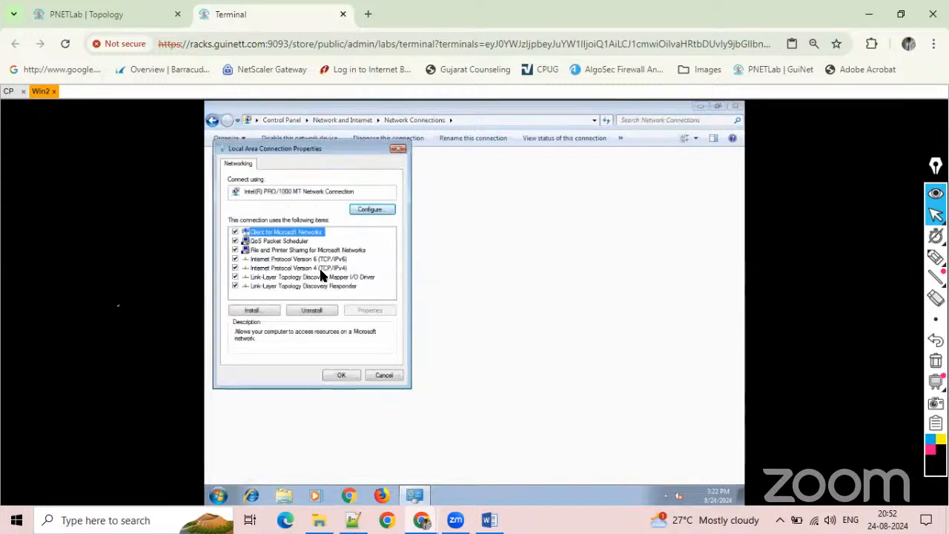
pyautogui.doubleClick(319, 268)
# Assign the static IP address 192.168.114.51 with subnet mask 255.255.255.0 to Win2's adapter, and close the network windows.
pyautogui.click(295, 262)
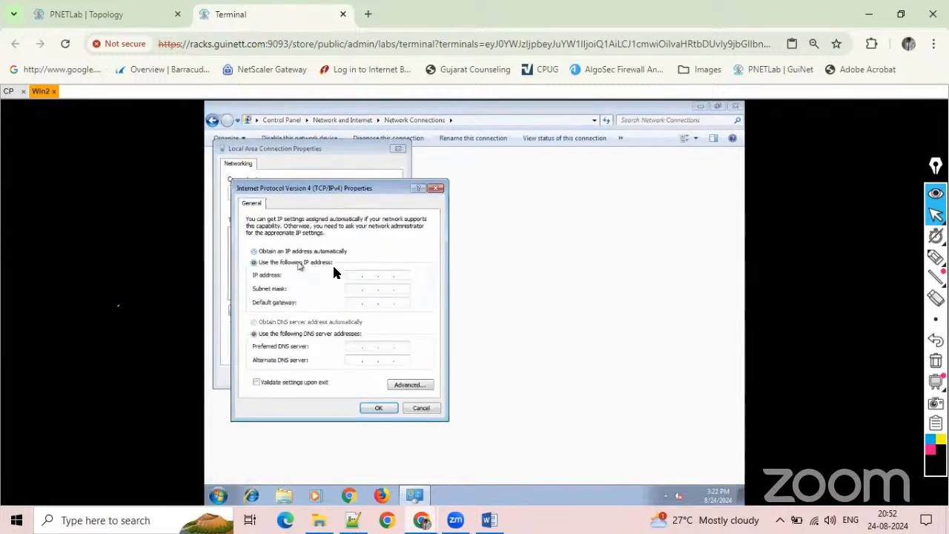
pyautogui.write('192.168.114.51')
pyautogui.press('Tab')
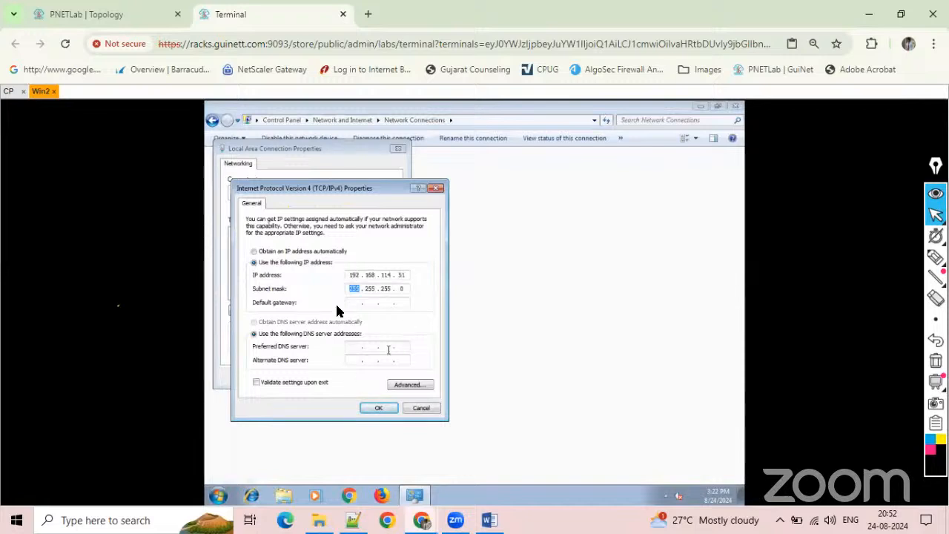
pyautogui.click(382, 407)
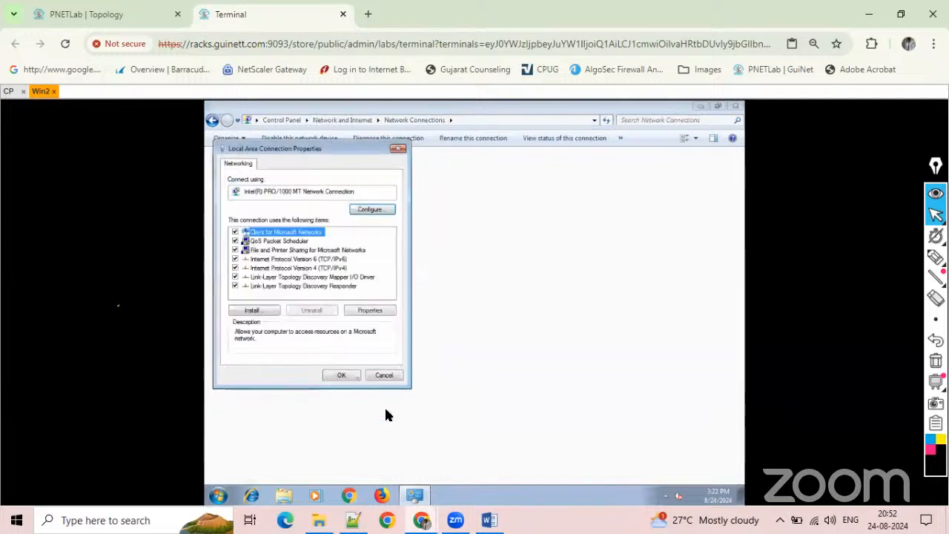
pyautogui.click(344, 376)
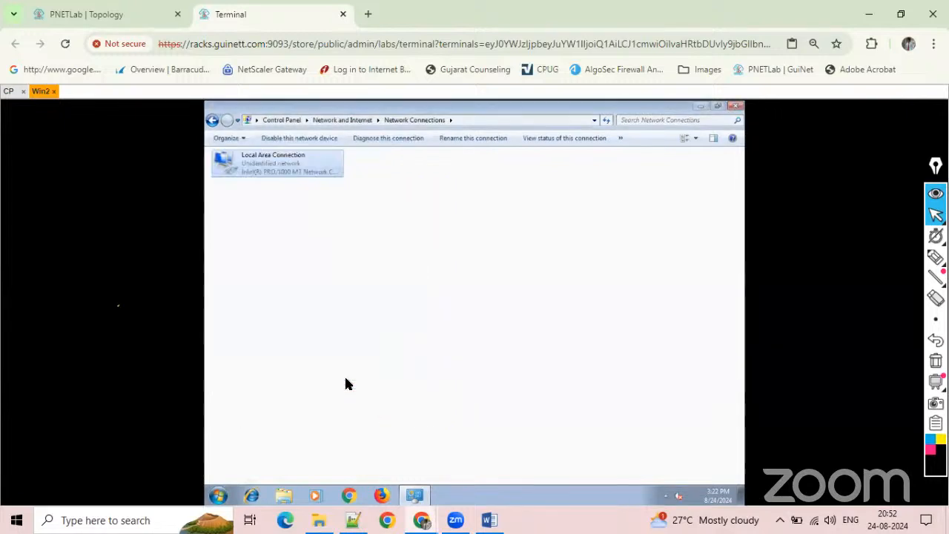
pyautogui.click(735, 107)
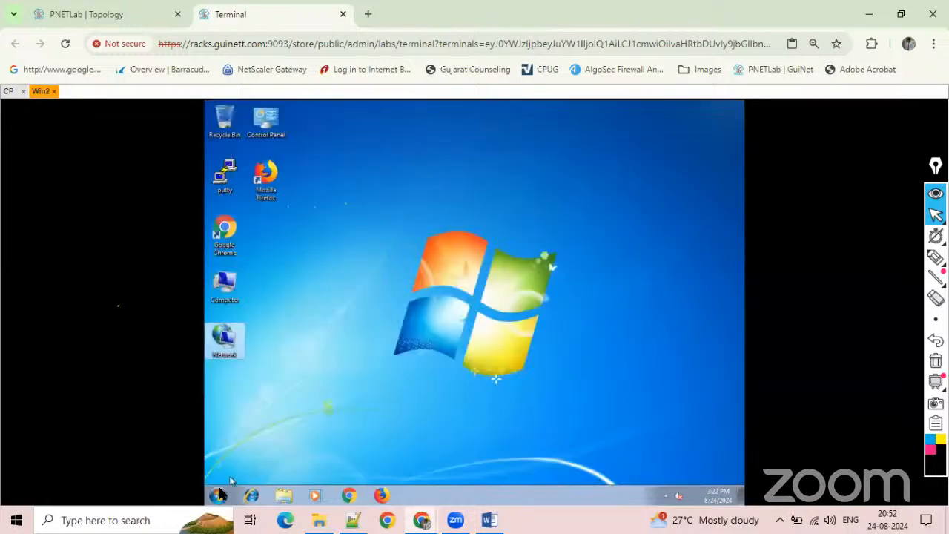
# Turn off Windows Firewall on Win2 for both home or work and public networks, and close the firewall settings.
pyautogui.click(218, 495)
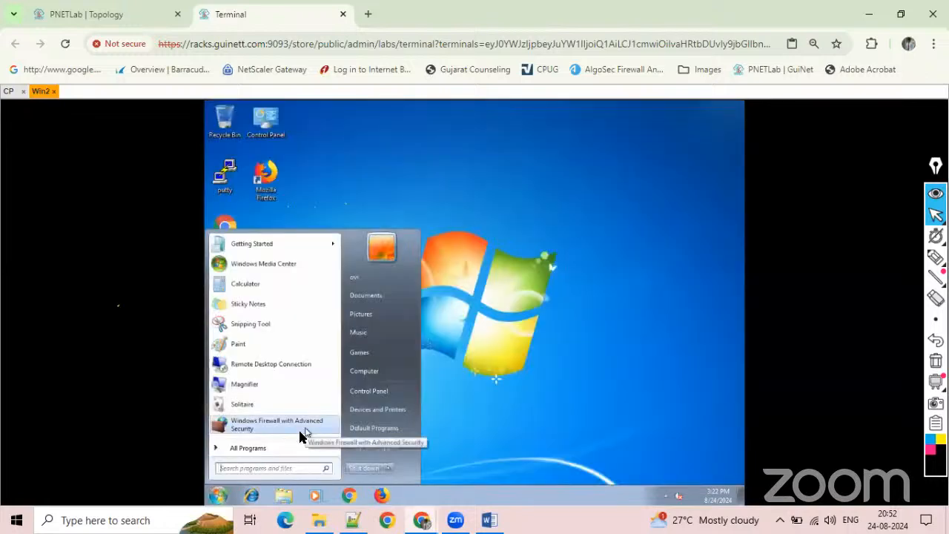
pyautogui.write('firewall')
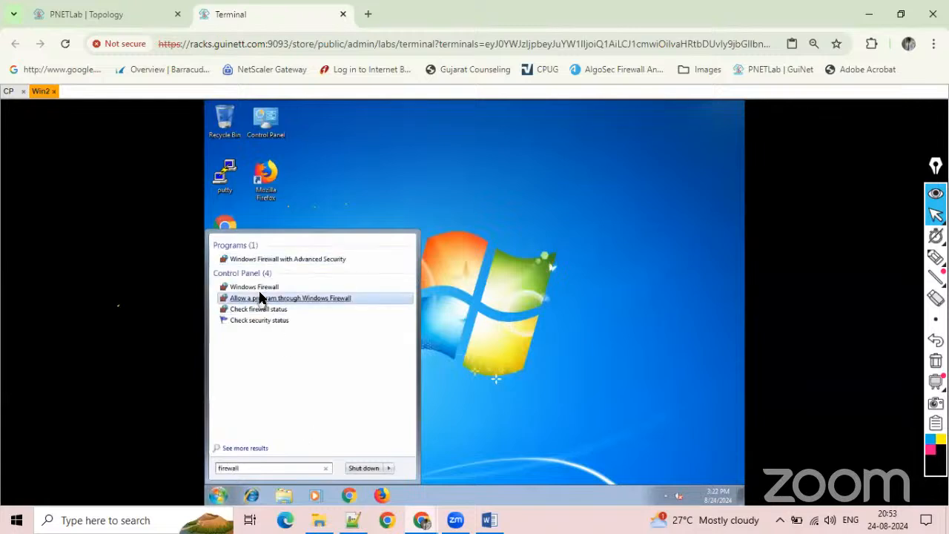
pyautogui.click(318, 289)
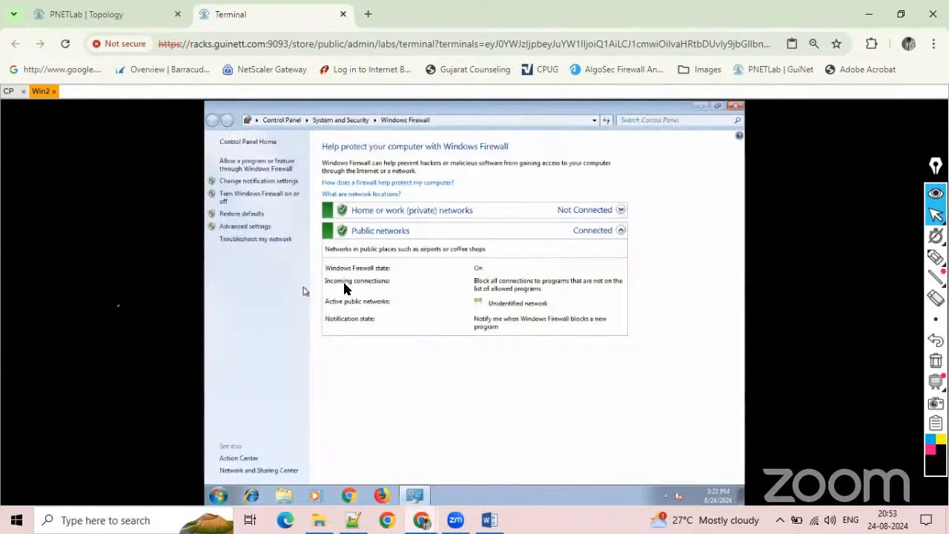
pyautogui.click(264, 199)
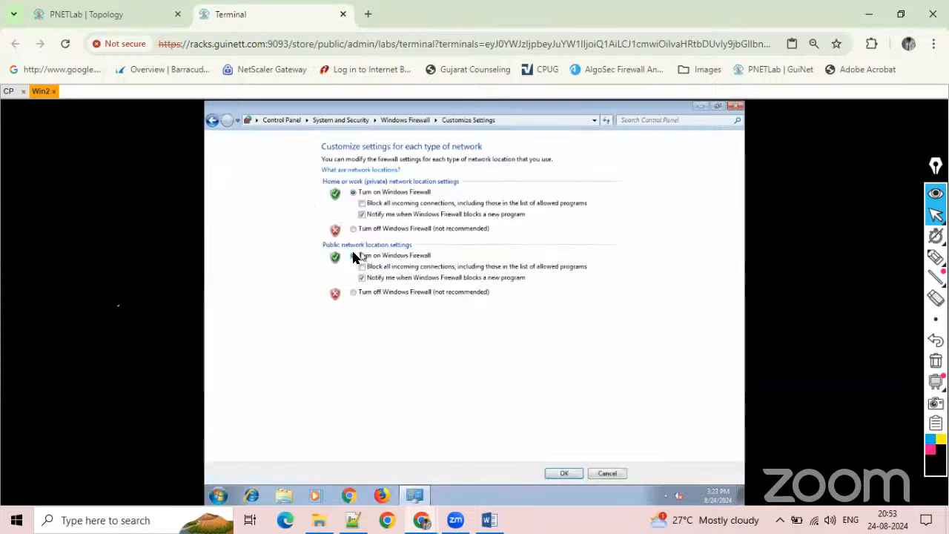
pyautogui.click(355, 228)
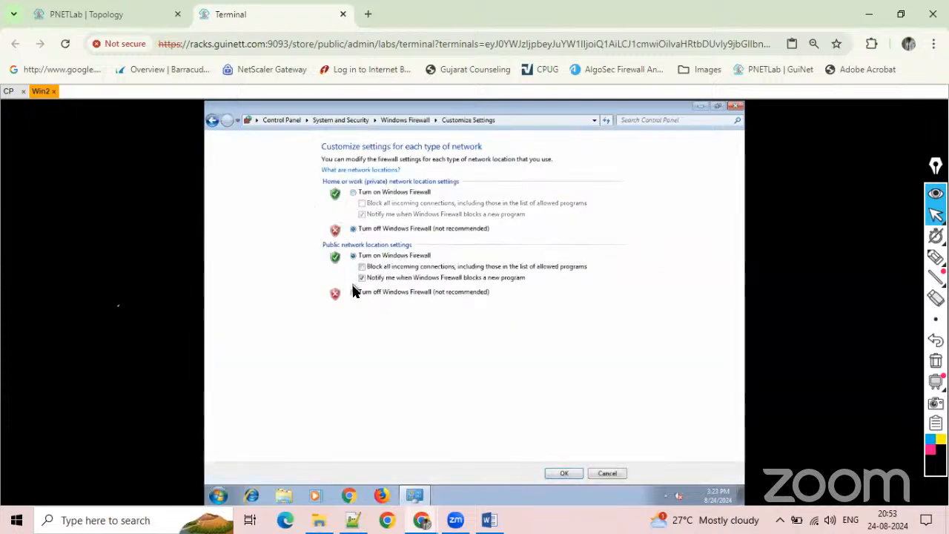
pyautogui.click(352, 291)
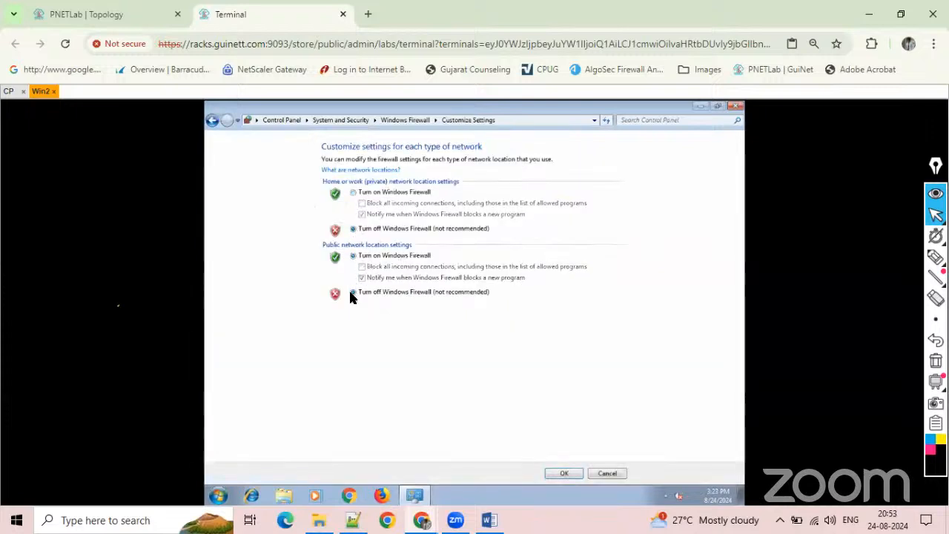
pyautogui.click(558, 472)
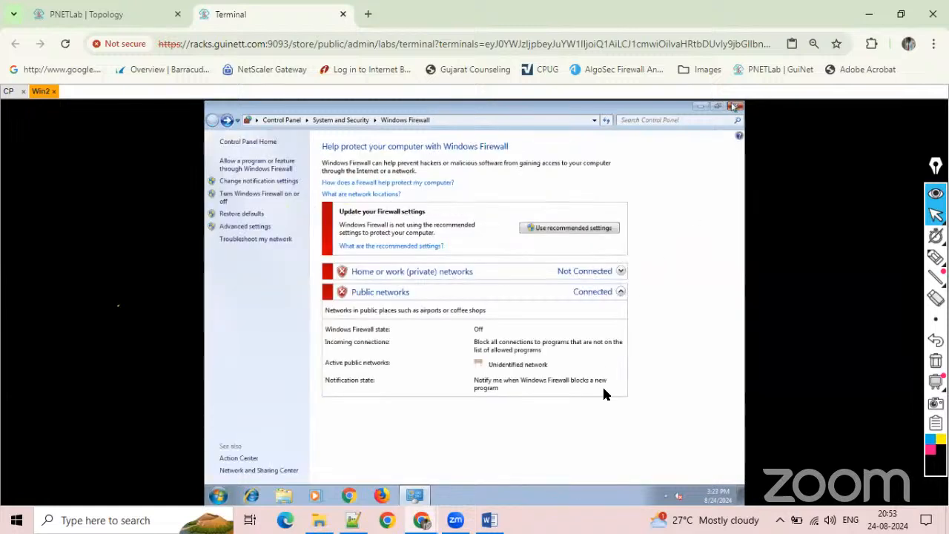
pyautogui.click(734, 107)
pyautogui.click(351, 496)
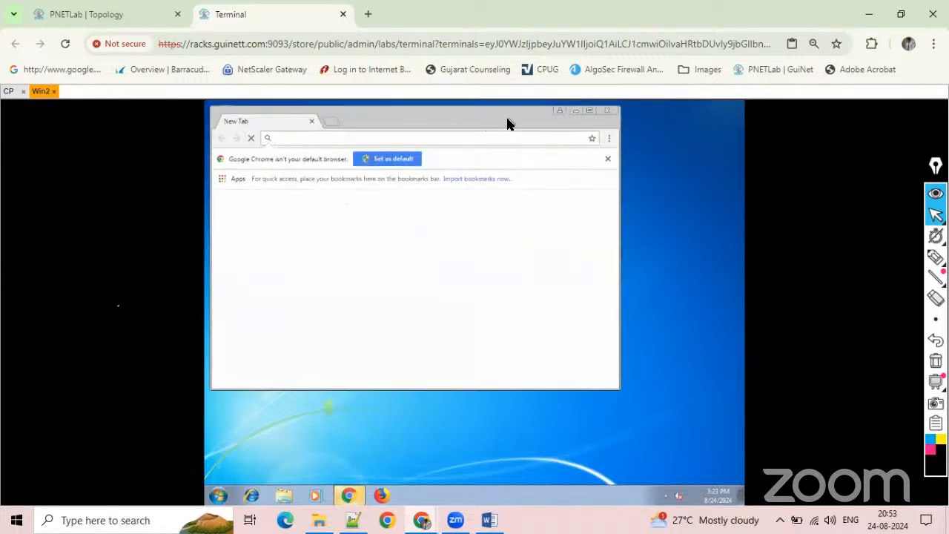
pyautogui.doubleClick(507, 122)
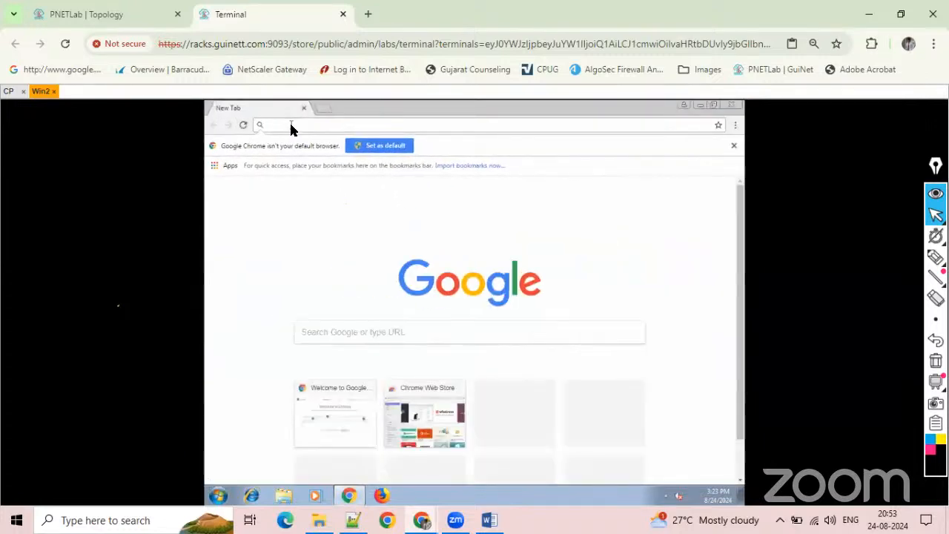
pyautogui.write('https://')
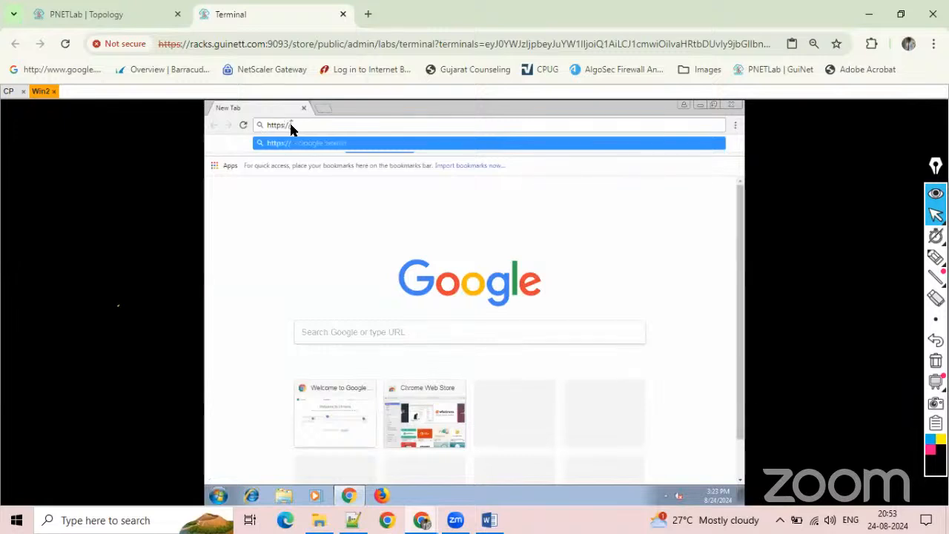
pyautogui.write('192.168.114.50')
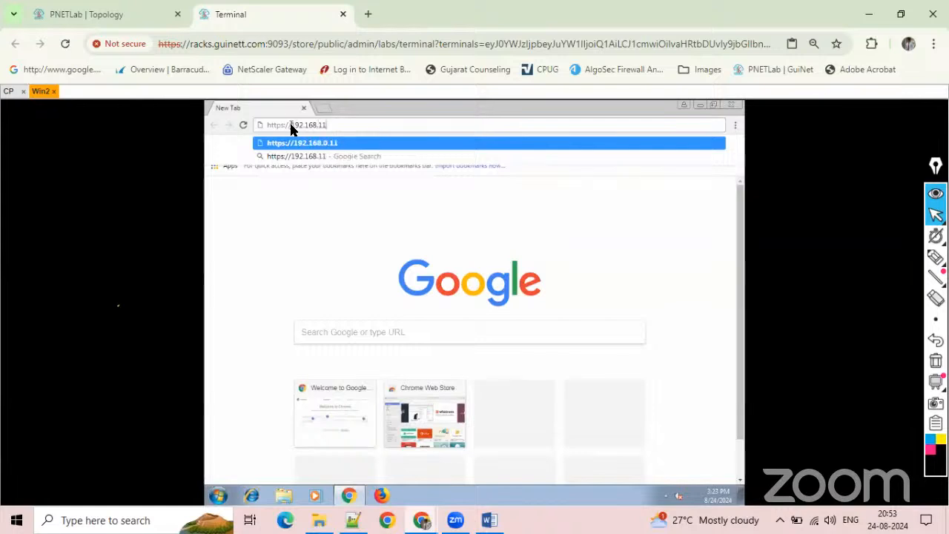
pyautogui.click(124, 8)
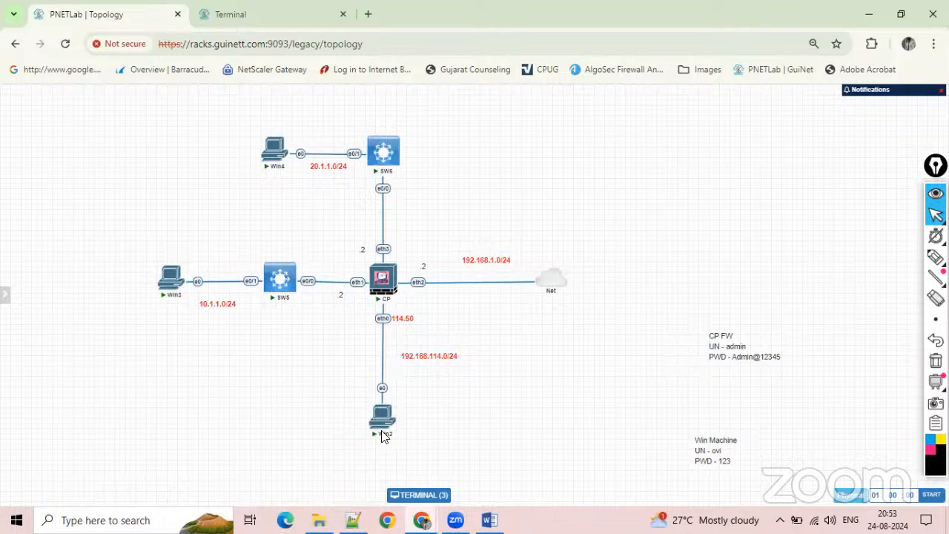
pyautogui.click(263, 18)
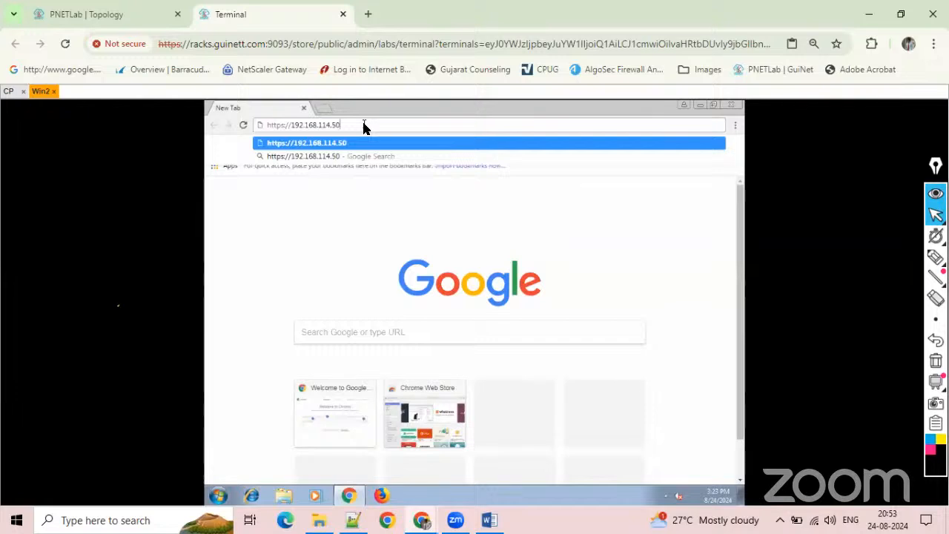
pyautogui.press('Return')
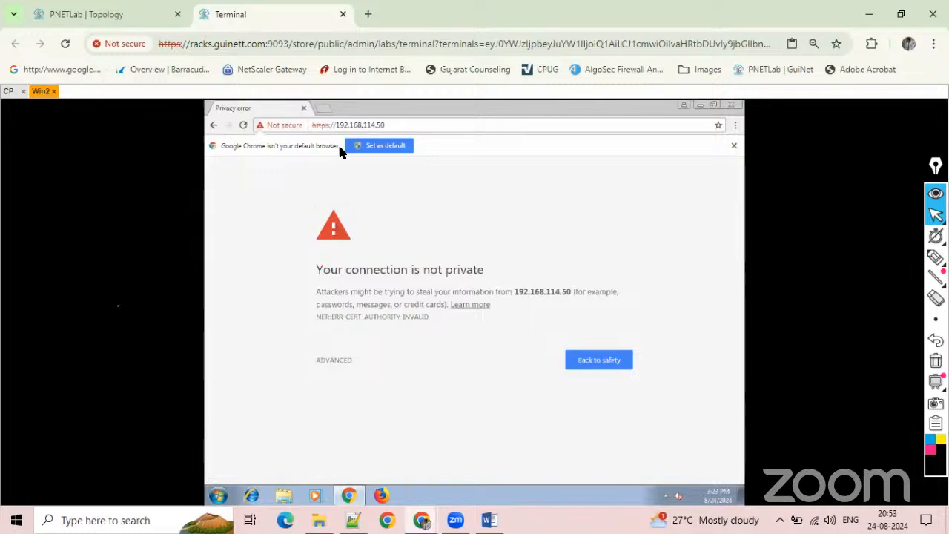
pyautogui.click(341, 361)
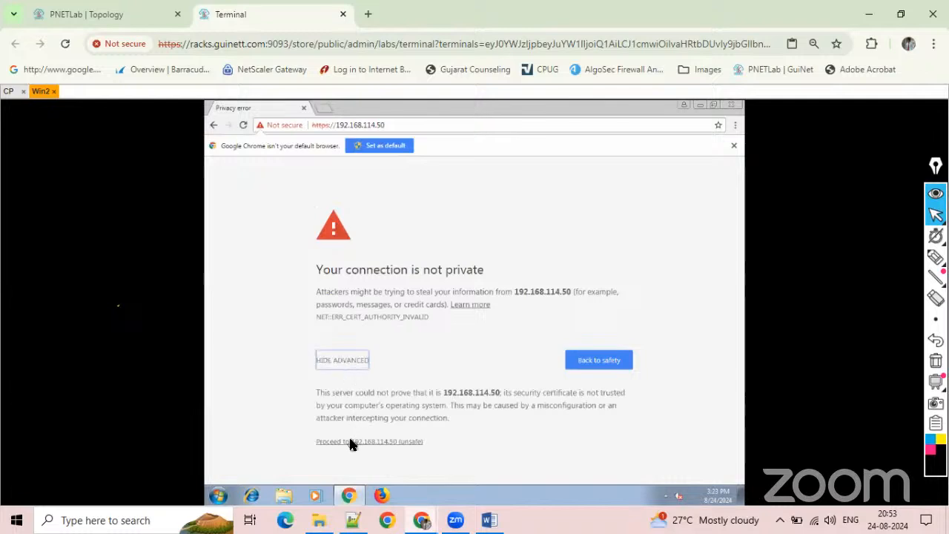
pyautogui.click(351, 441)
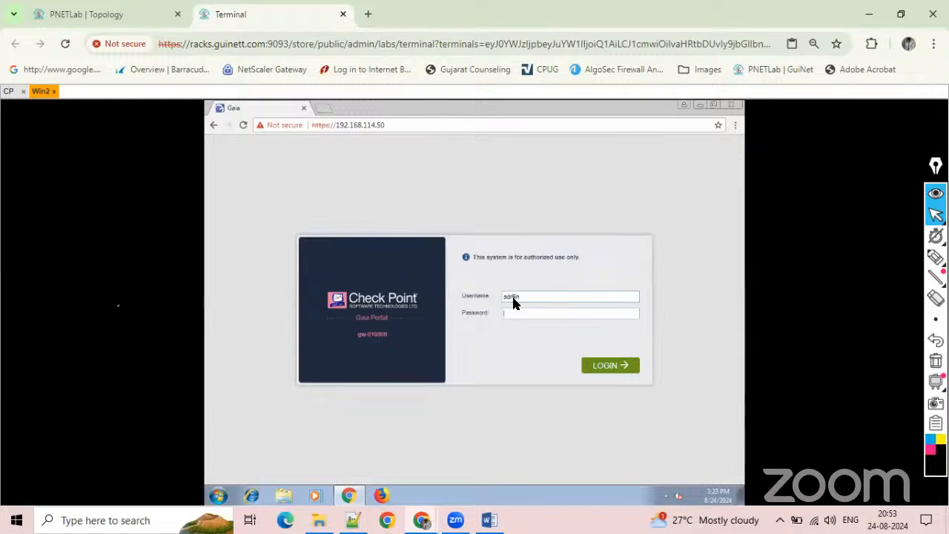
# Log in to the Check Point Gaia Portal as admin with the account password.
pyautogui.write('********')
pyautogui.press('Return')
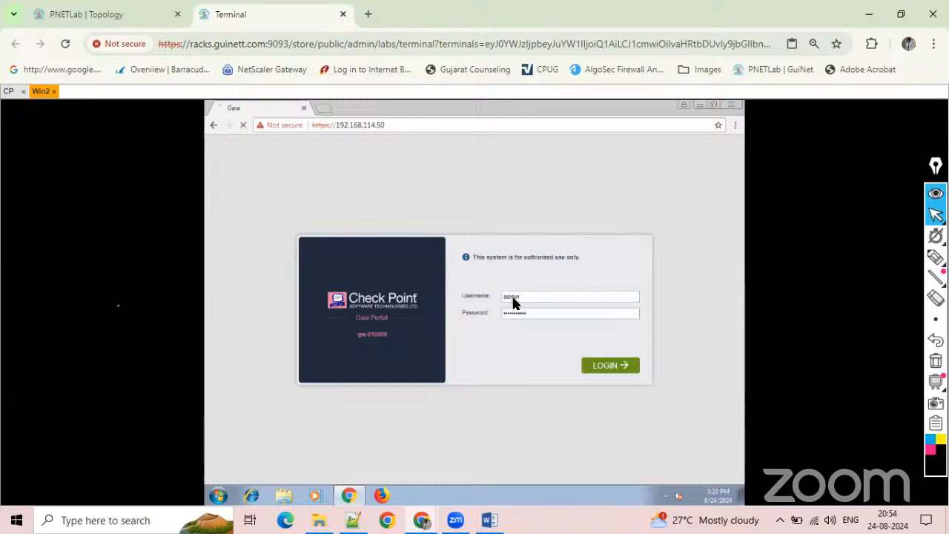
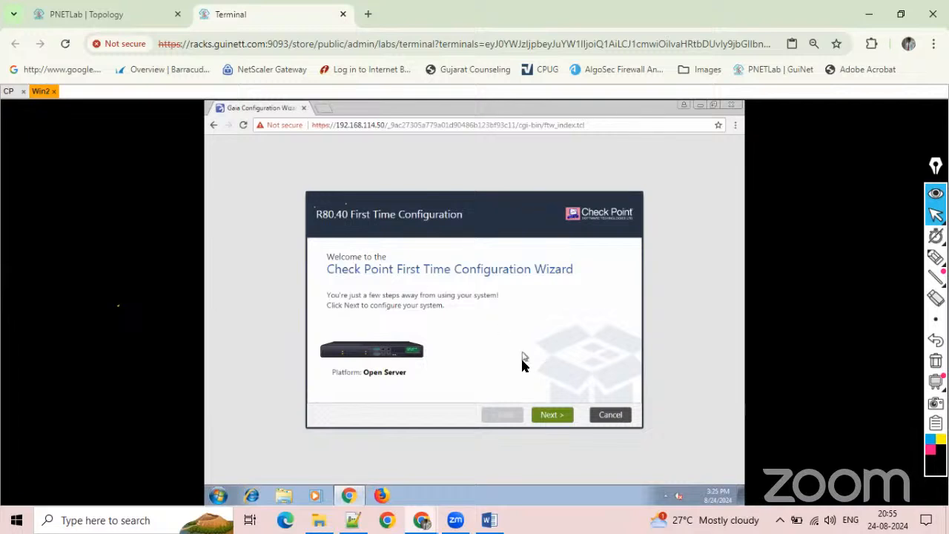
# Start the First Time Configuration Wizard and proceed to the deployment options.
pyautogui.click(551, 417)
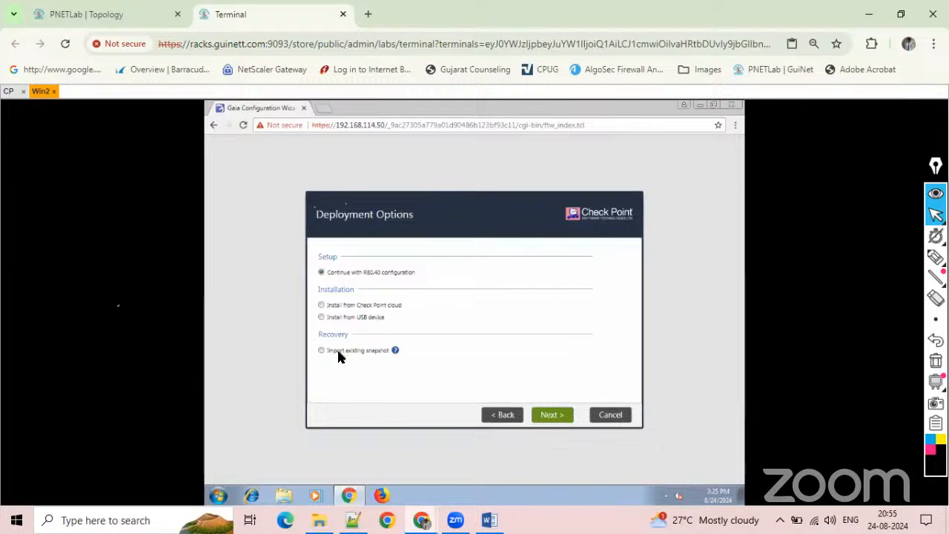
pyautogui.moveTo(339, 355)
pyautogui.click(935, 257)
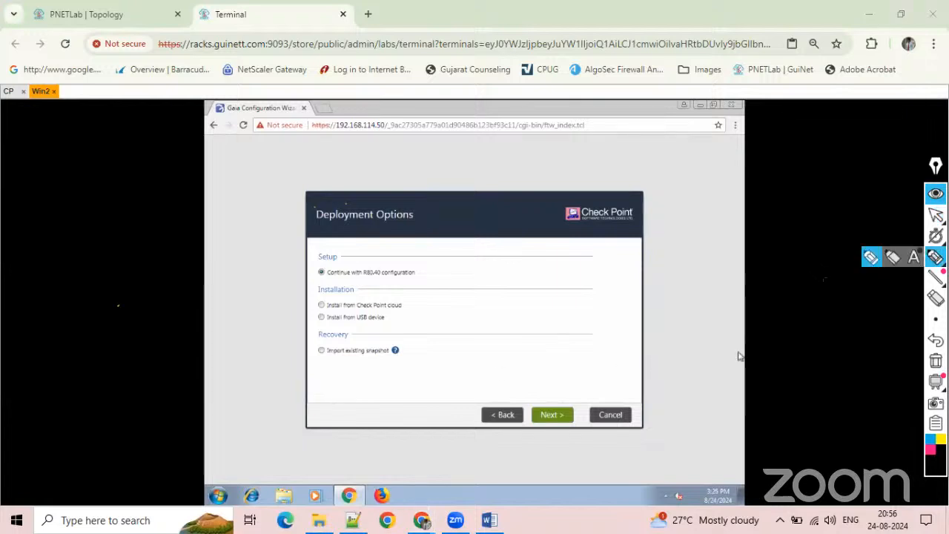
pyautogui.moveTo(497, 320)
pyautogui.mouseDown()
pyautogui.moveTo(528, 300)
pyautogui.moveTo(501, 313)
pyautogui.moveTo(513, 316)
pyautogui.mouseUp()
pyautogui.moveTo(585, 325)
pyautogui.mouseDown()
pyautogui.moveTo(600, 290)
pyautogui.moveTo(595, 310)
pyautogui.mouseUp()
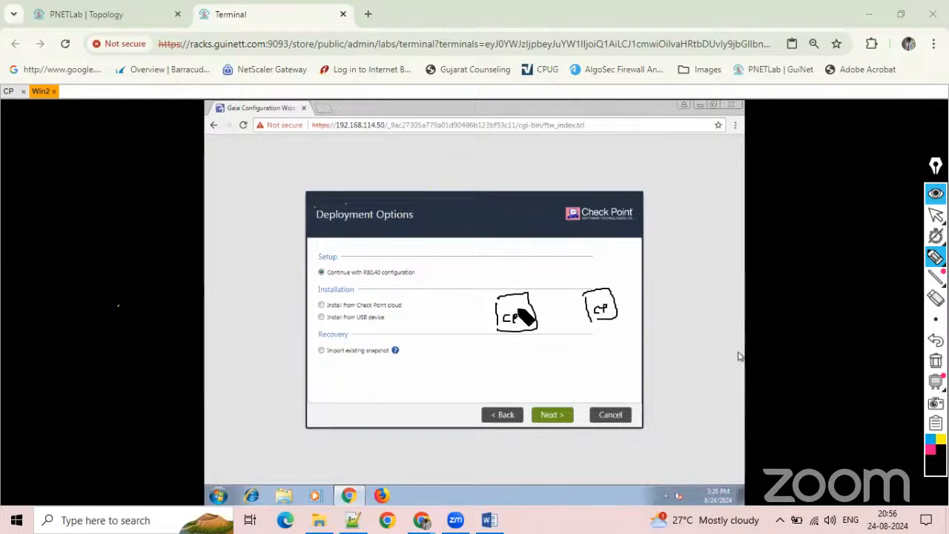
pyautogui.moveTo(491, 289)
pyautogui.mouseDown()
pyautogui.moveTo(499, 296)
pyautogui.moveTo(491, 296)
pyautogui.mouseUp()
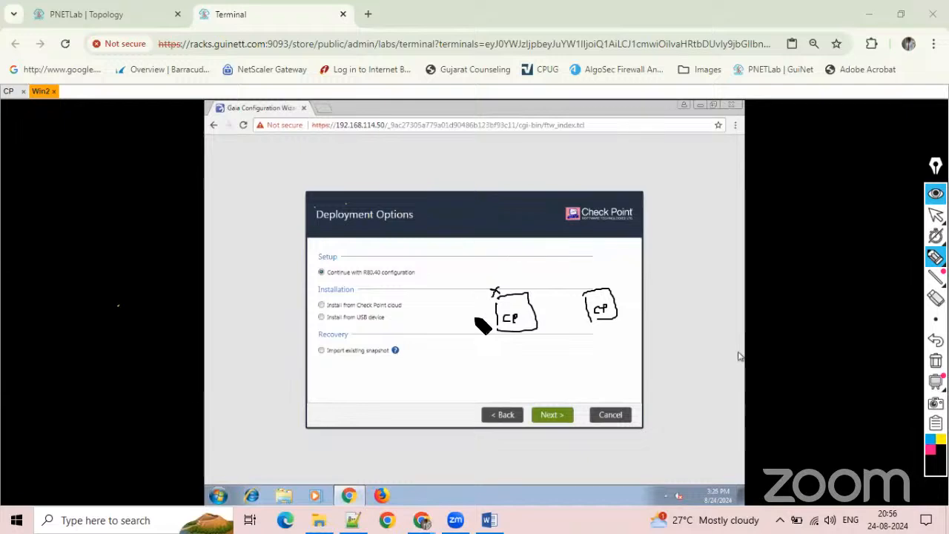
pyautogui.moveTo(421, 303)
pyautogui.mouseDown()
pyautogui.moveTo(439, 298)
pyautogui.moveTo(403, 321)
pyautogui.moveTo(450, 308)
pyautogui.mouseUp()
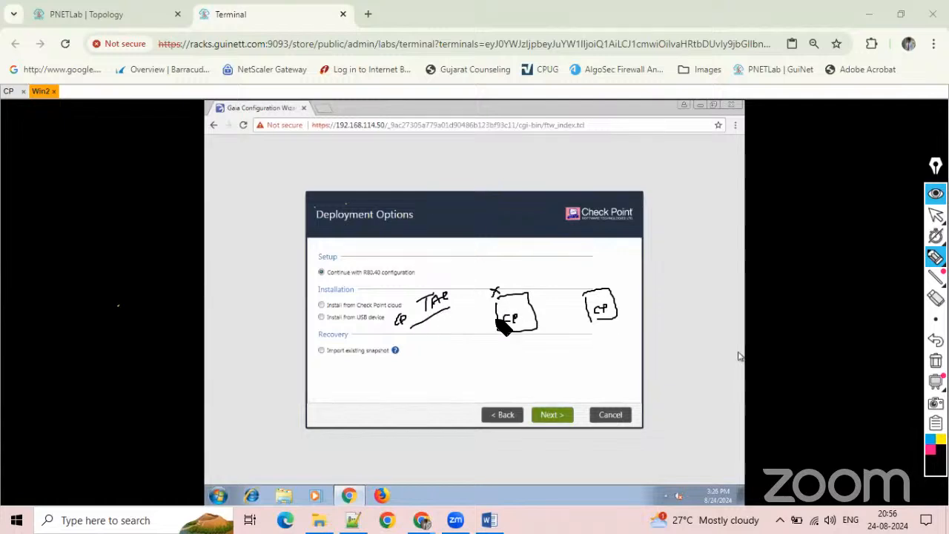
pyautogui.moveTo(505, 296)
pyautogui.mouseDown()
pyautogui.moveTo(493, 322)
pyautogui.moveTo(516, 324)
pyautogui.mouseUp()
pyautogui.moveTo(430, 316)
pyautogui.mouseDown()
pyautogui.moveTo(417, 287)
pyautogui.moveTo(431, 318)
pyautogui.mouseUp()
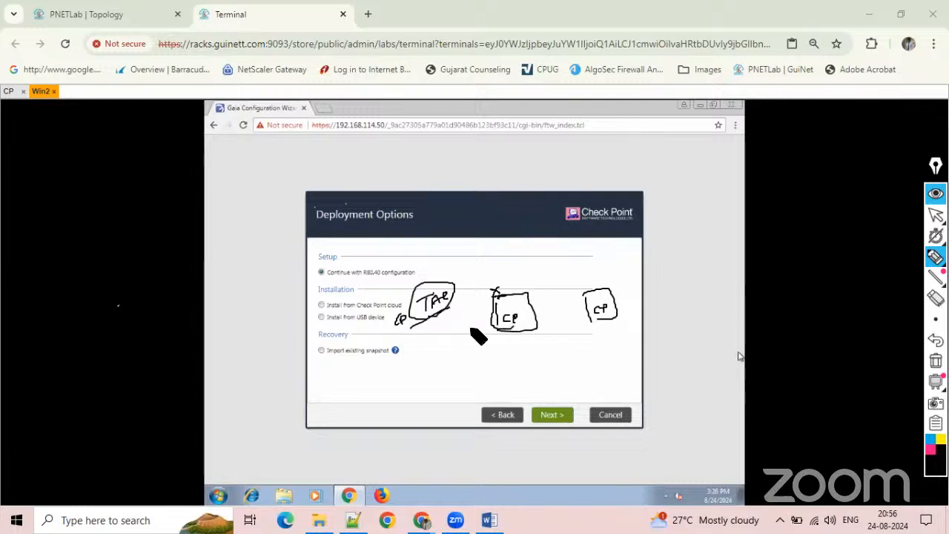
pyautogui.moveTo(492, 319); pyautogui.dragTo(515, 328)
pyautogui.moveTo(477, 270)
pyautogui.mouseDown()
pyautogui.moveTo(485, 279)
pyautogui.moveTo(500, 260)
pyautogui.moveTo(487, 265)
pyautogui.mouseUp()
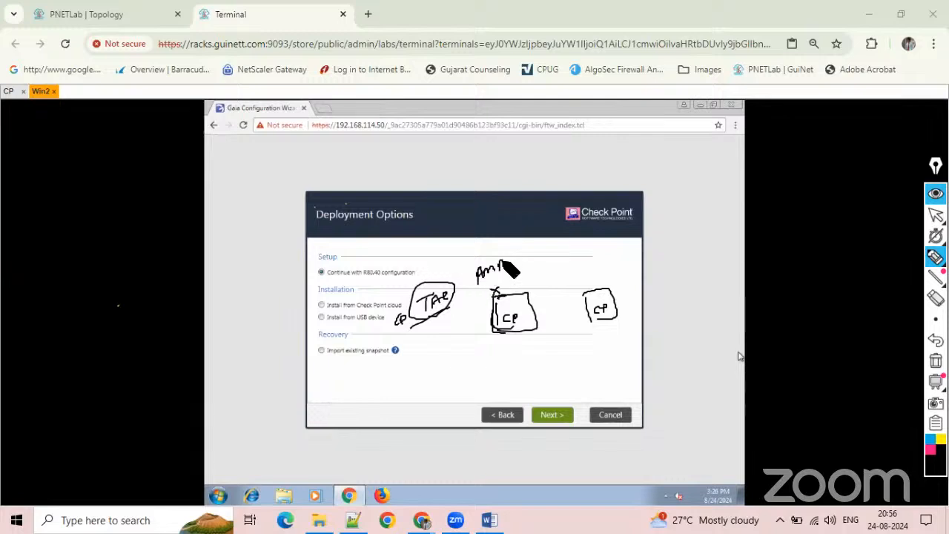
pyautogui.moveTo(504, 265); pyautogui.dragTo(506, 274)
pyautogui.moveTo(488, 255); pyautogui.dragTo(512, 254)
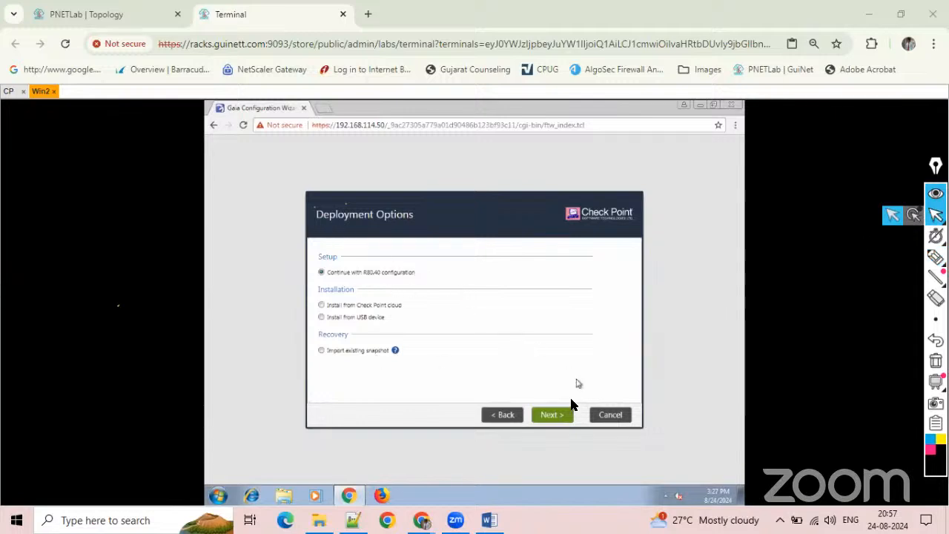
# Continue with the R80.40 configuration and set the eth0 management connection's default gateway to 192.168.114.2.
pyautogui.click(555, 415)
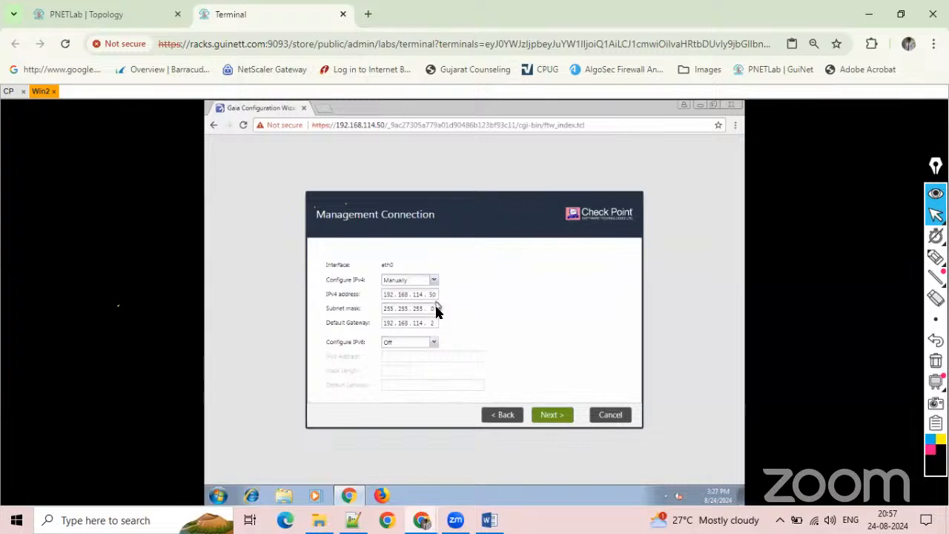
pyautogui.doubleClick(434, 323)
pyautogui.write('2')
pyautogui.click(544, 415)
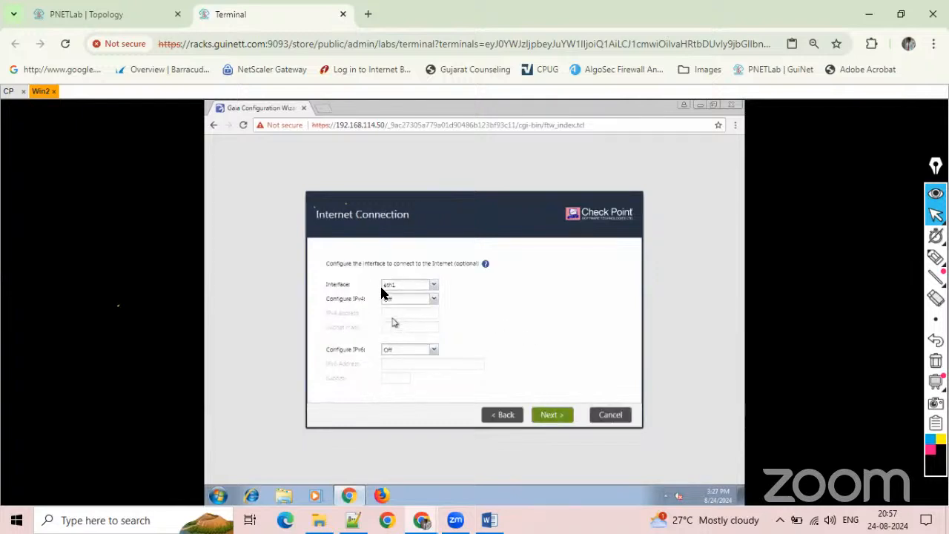
# Keep eth1 as the Internet connection interface with IPv4 and IPv6 off, and proceed to the device information.
pyautogui.click(433, 286)
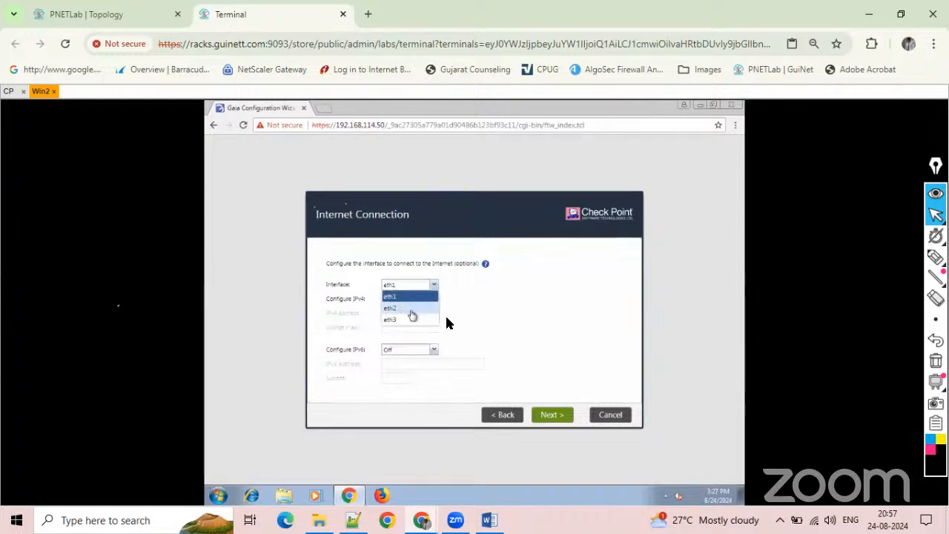
pyautogui.click(477, 325)
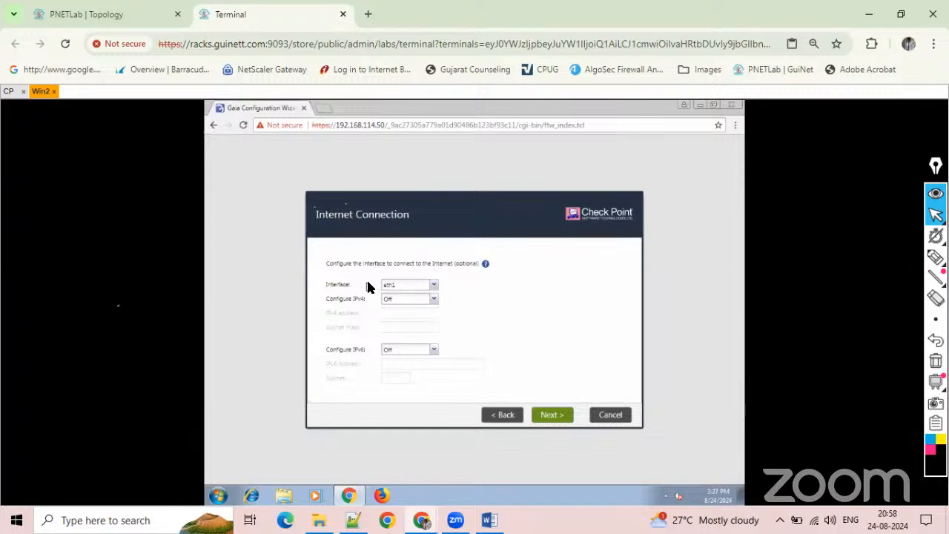
pyautogui.click(434, 297)
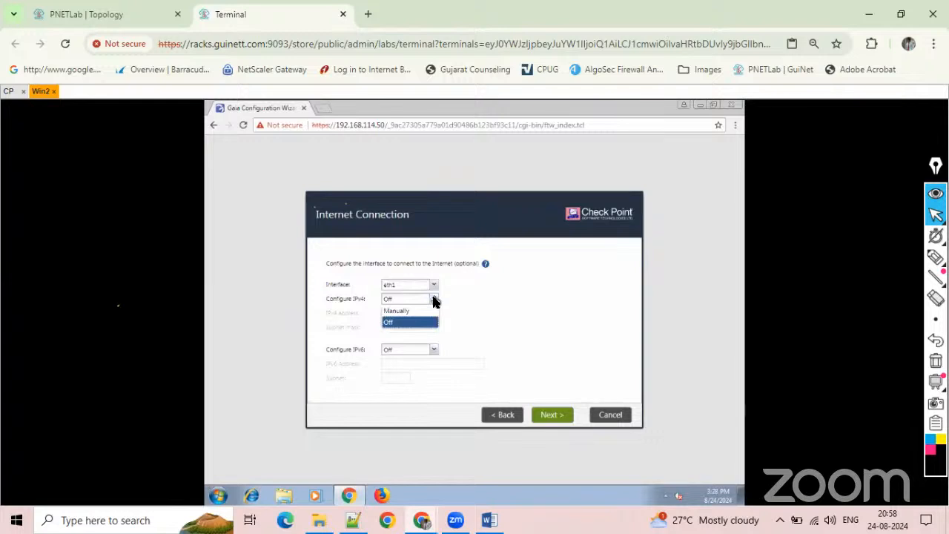
pyautogui.click(446, 327)
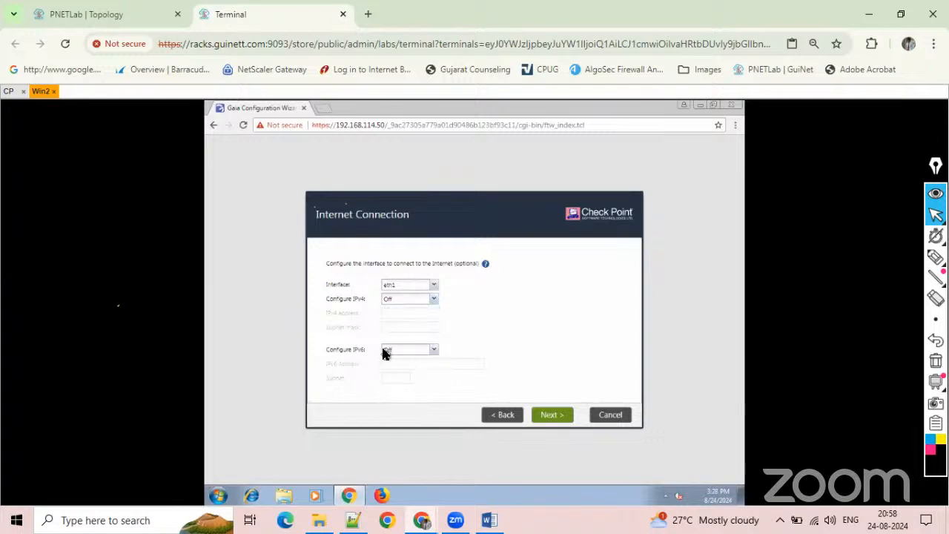
pyautogui.click(550, 415)
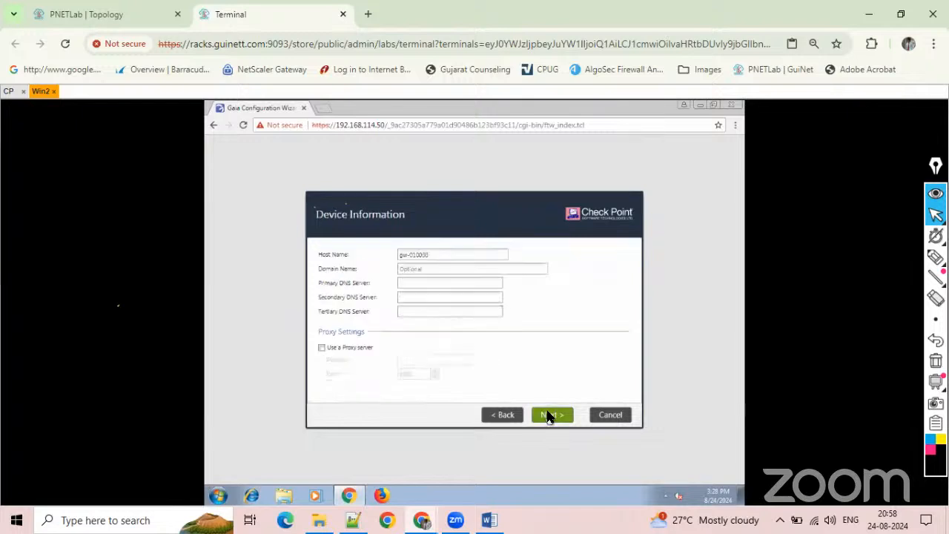
# Set the host name to SG-SMS, primary DNS to 8.8.8.8 and secondary DNS to 8.8.4.4, and proceed without a proxy server.
pyautogui.moveTo(456, 257); pyautogui.dragTo(396, 257)
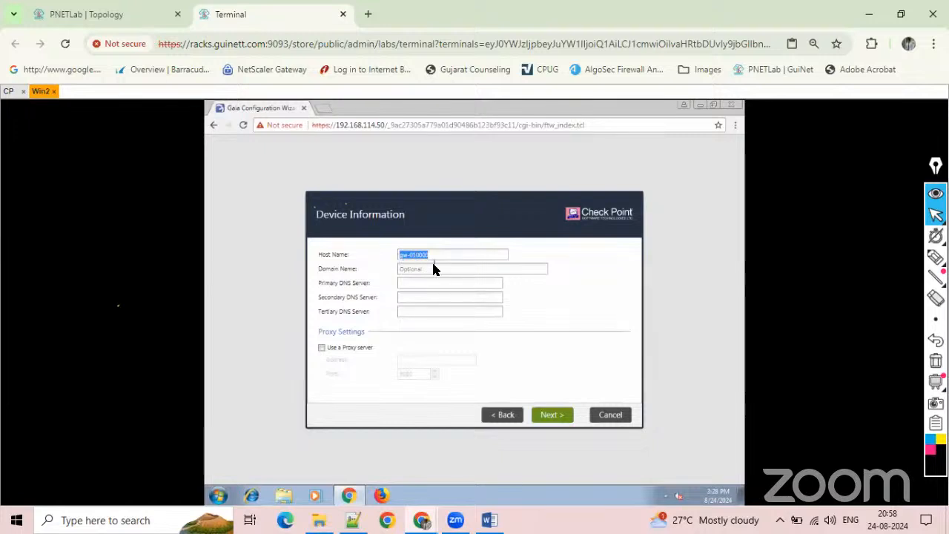
pyautogui.click(133, 15)
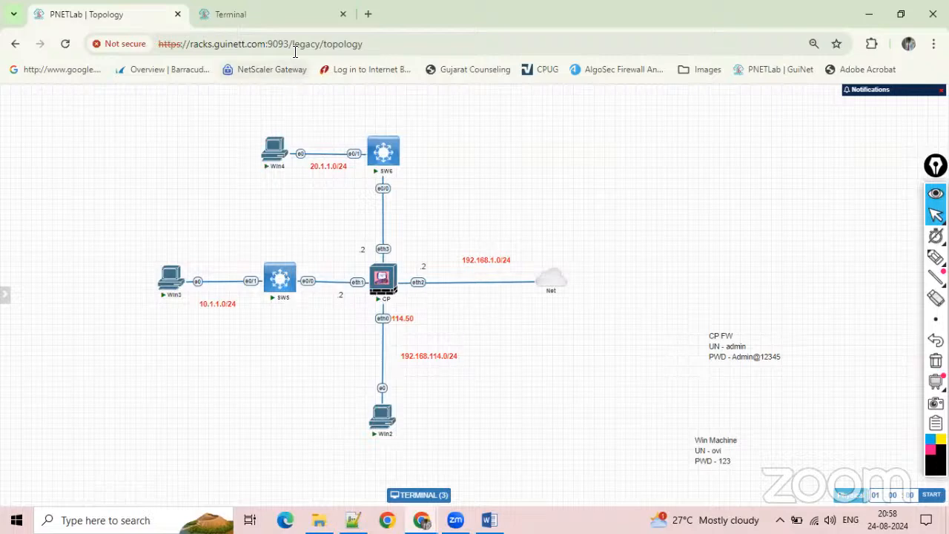
pyautogui.click(289, 17)
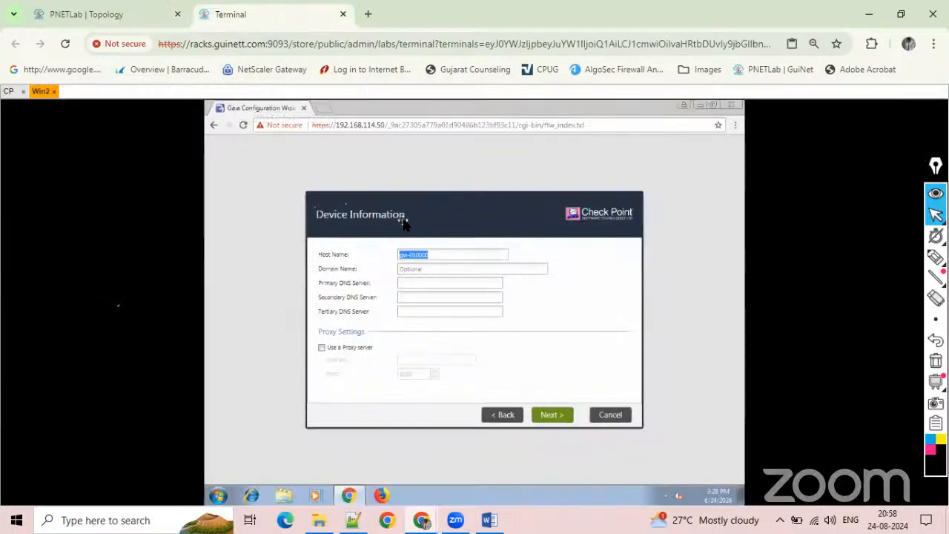
pyautogui.write('SG-SMS')
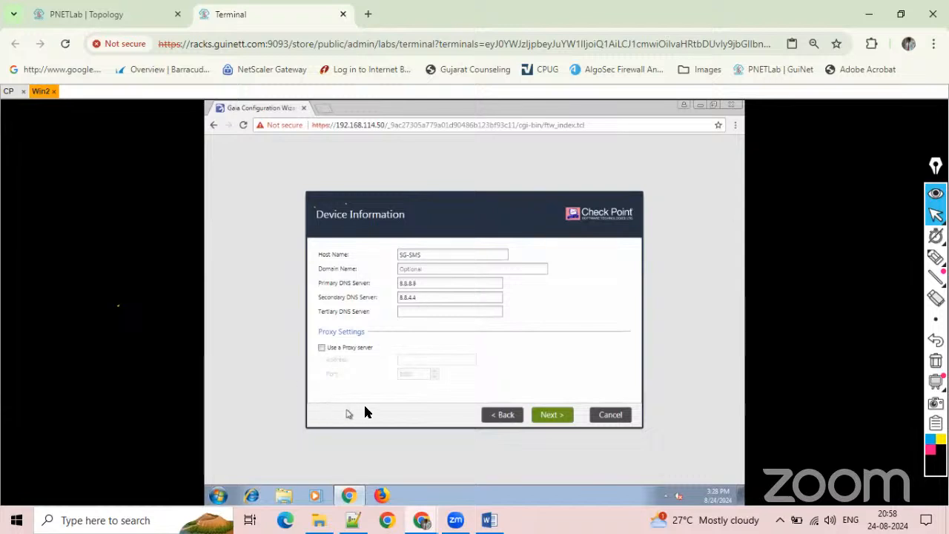
pyautogui.click(322, 347)
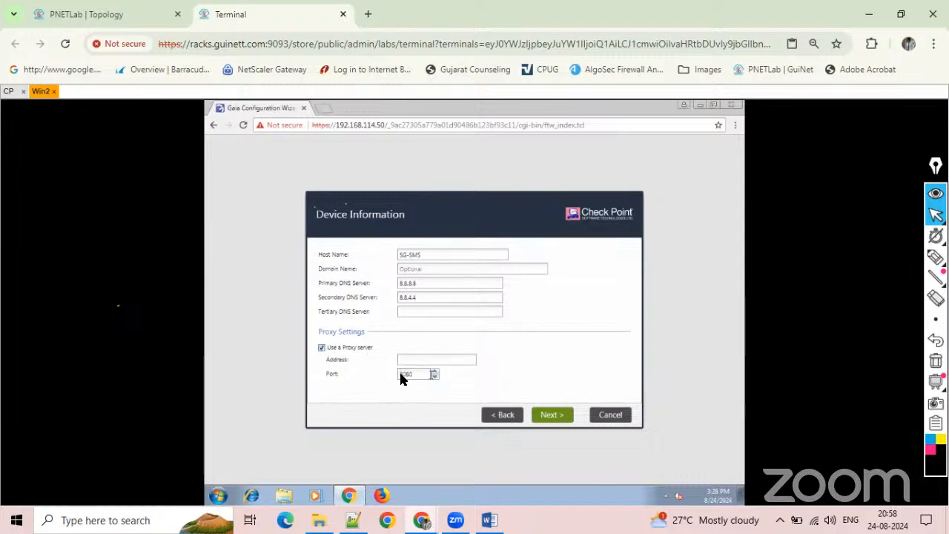
pyautogui.click(323, 349)
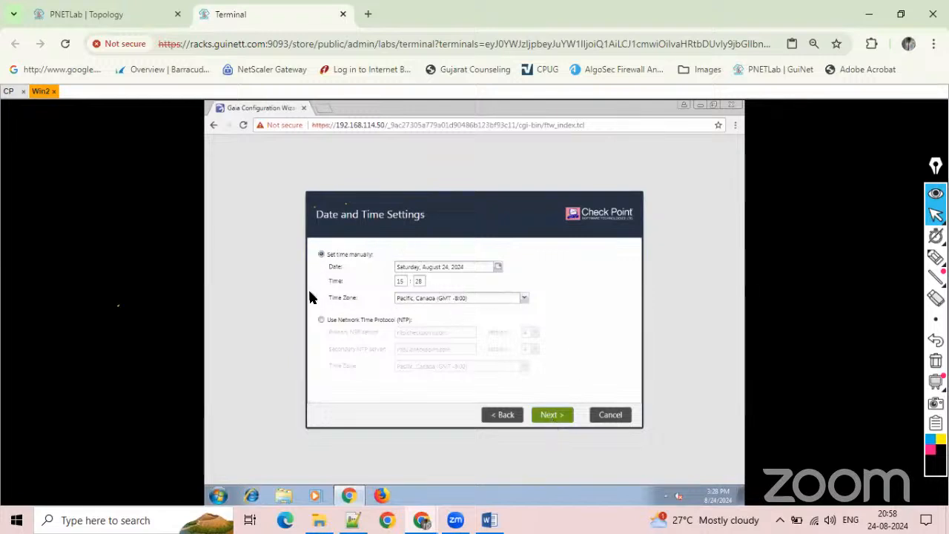
# Keep manual time with the time zone Kolkata, Asia (GMT +5:30), and accept Security Gateway and/or Security Management as the installation type.
pyautogui.click(435, 300)
pyautogui.write('Kolkata, Asia (GMT +5:30')
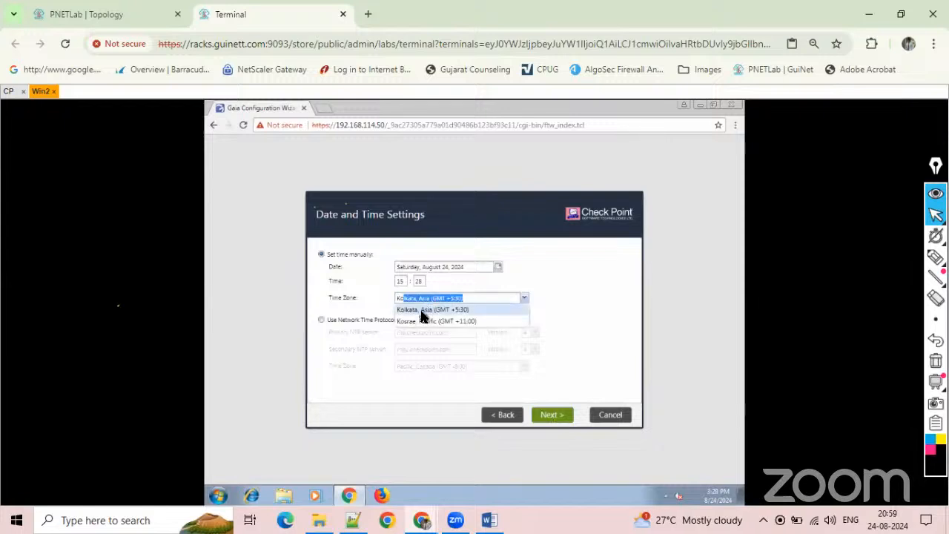
pyautogui.click(421, 311)
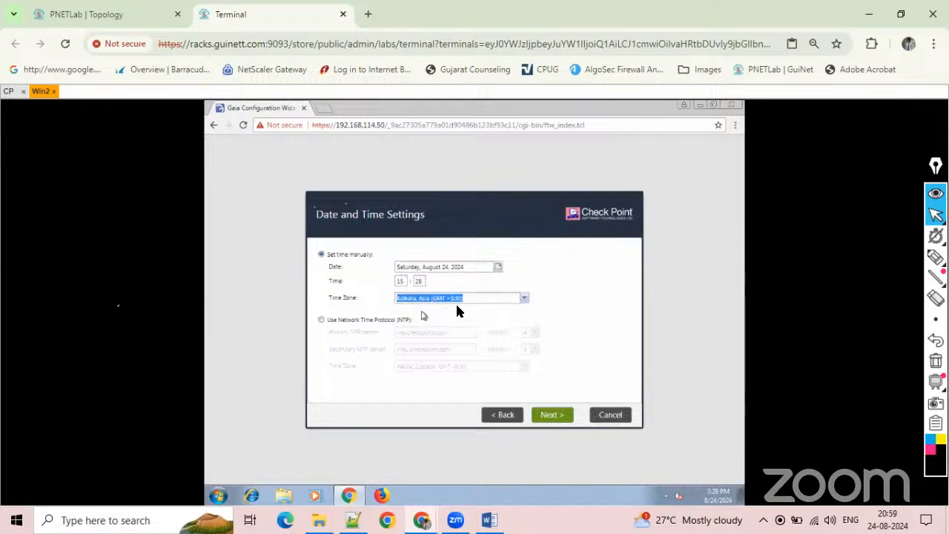
pyautogui.click(584, 317)
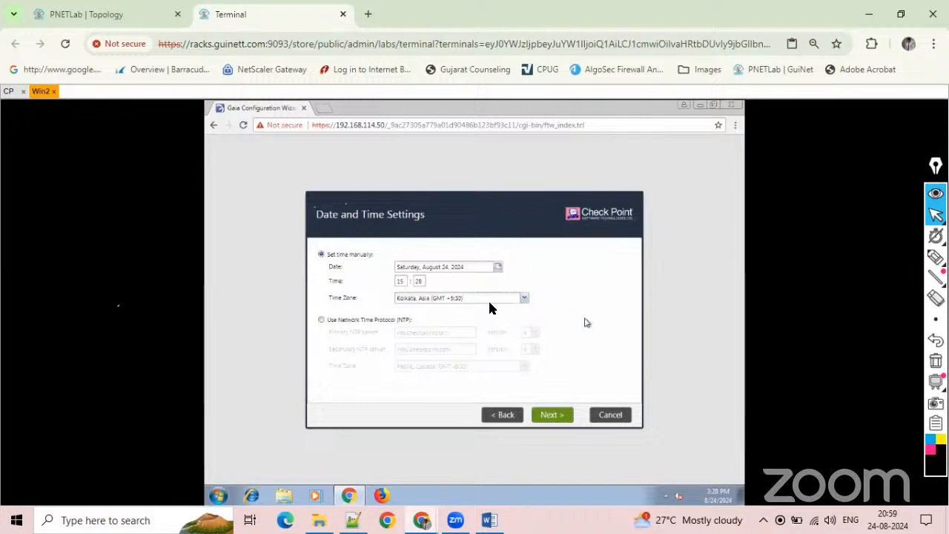
pyautogui.click(321, 321)
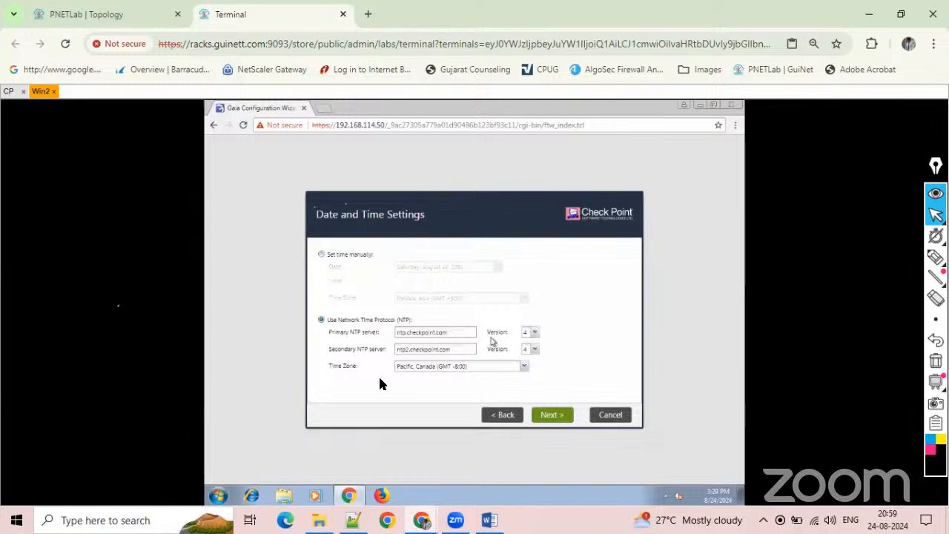
pyautogui.click(321, 254)
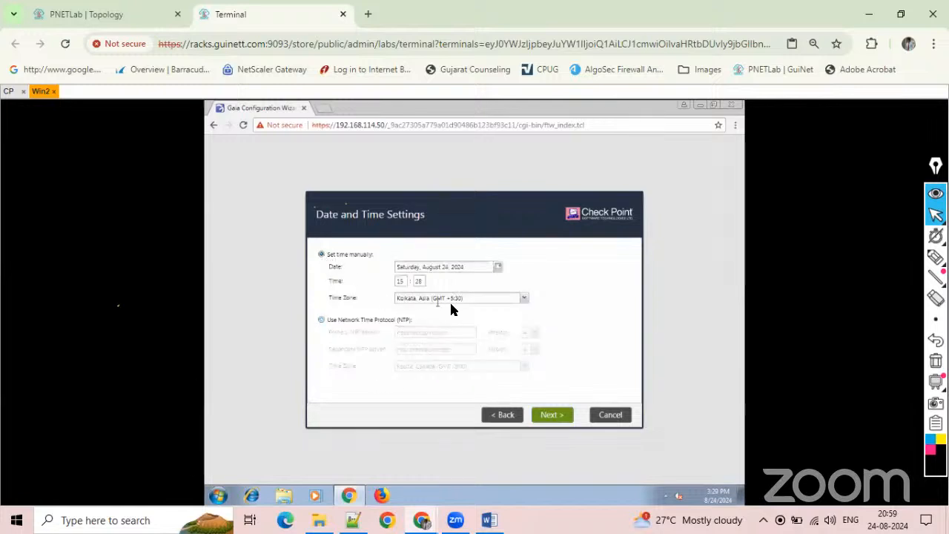
pyautogui.click(550, 417)
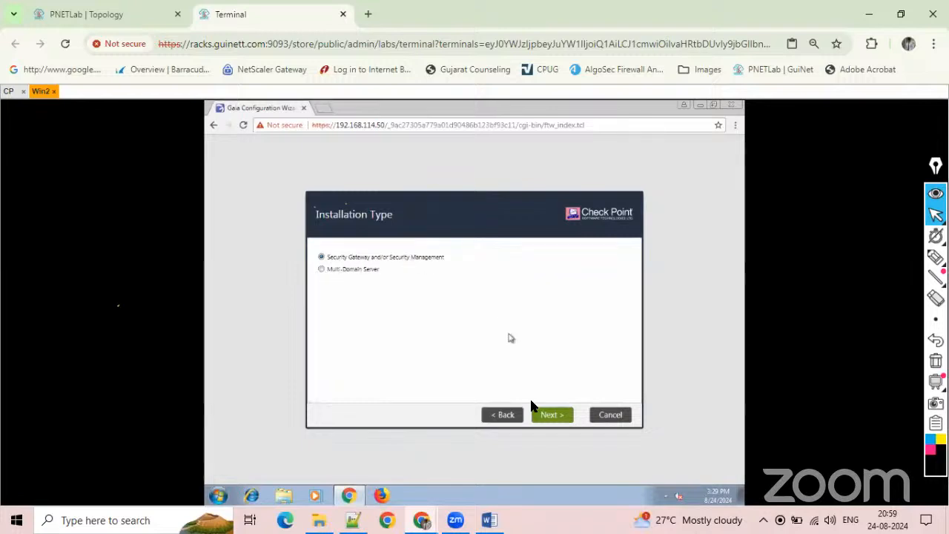
pyautogui.click(540, 418)
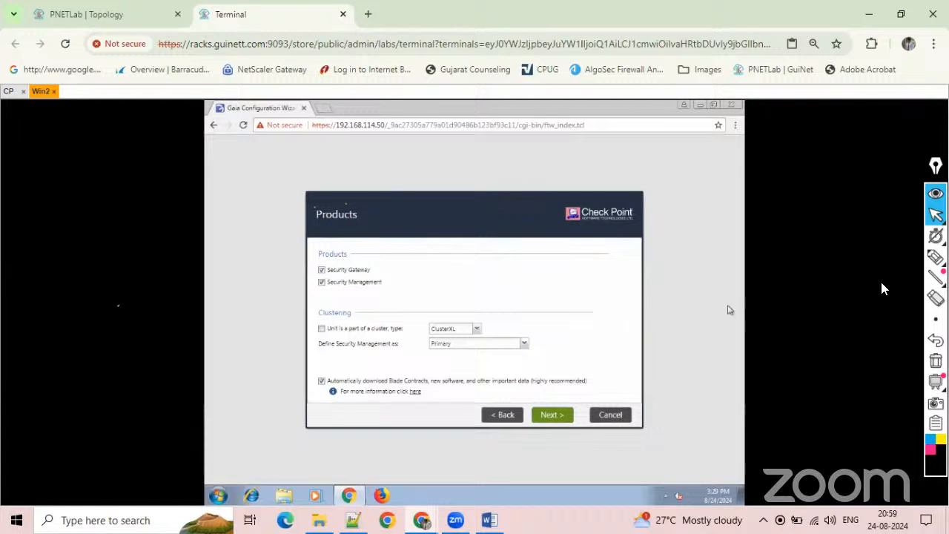
pyautogui.click(935, 256)
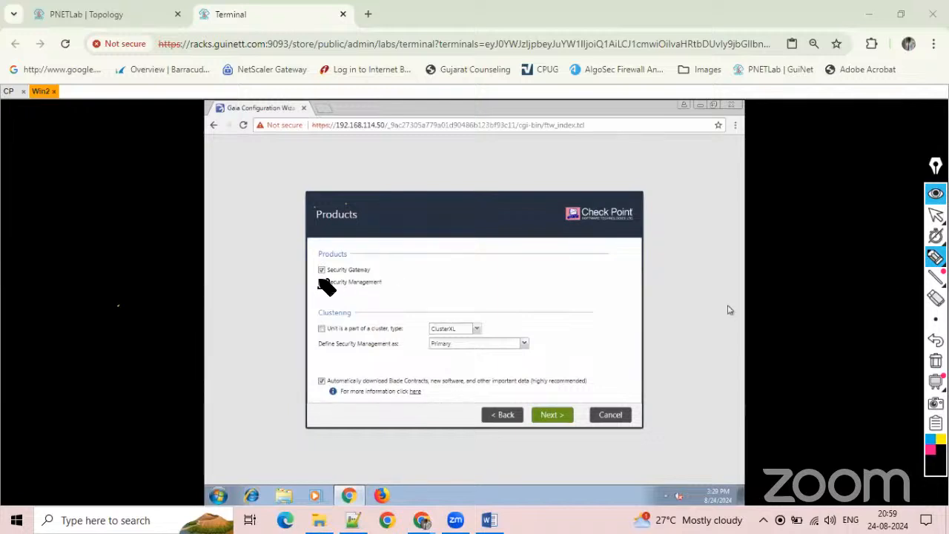
pyautogui.moveTo(327, 288)
pyautogui.mouseDown()
pyautogui.moveTo(322, 272)
pyautogui.moveTo(329, 283)
pyautogui.moveTo(396, 268)
pyautogui.moveTo(404, 280)
pyautogui.moveTo(445, 291)
pyautogui.moveTo(418, 288)
pyautogui.mouseUp()
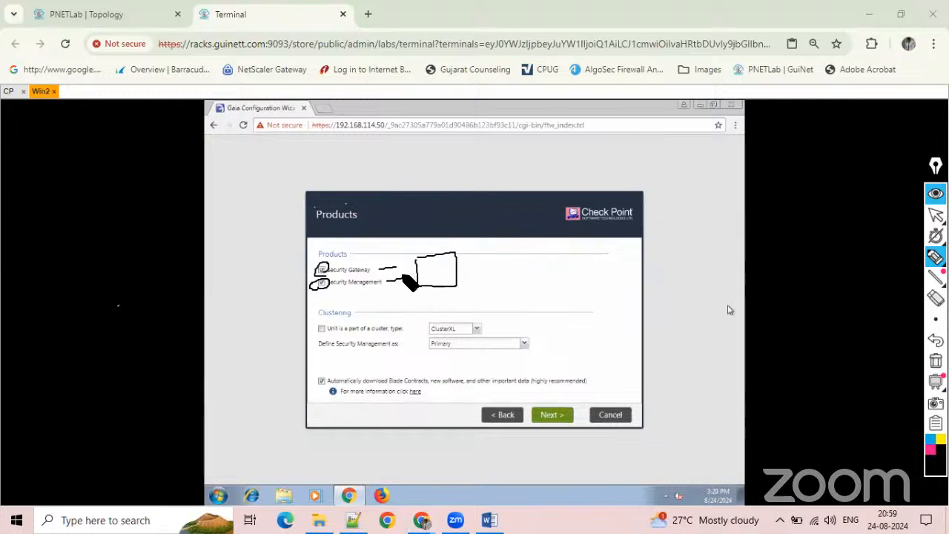
pyautogui.click(936, 319)
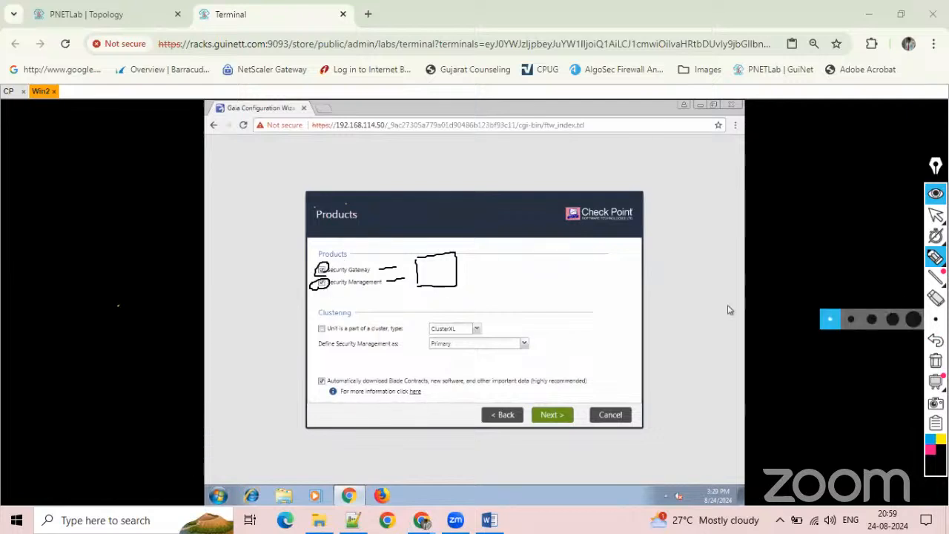
pyautogui.click(936, 298)
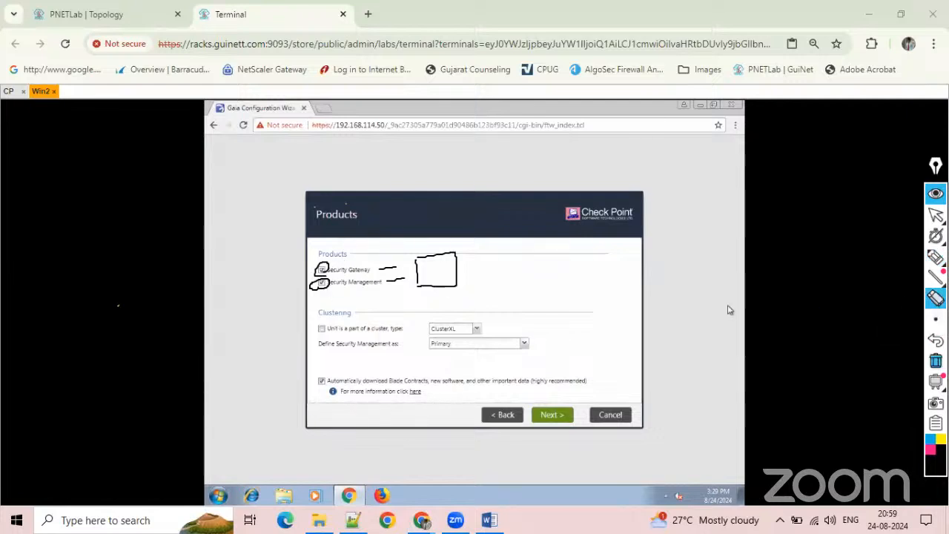
pyautogui.click(935, 360)
pyautogui.click(936, 215)
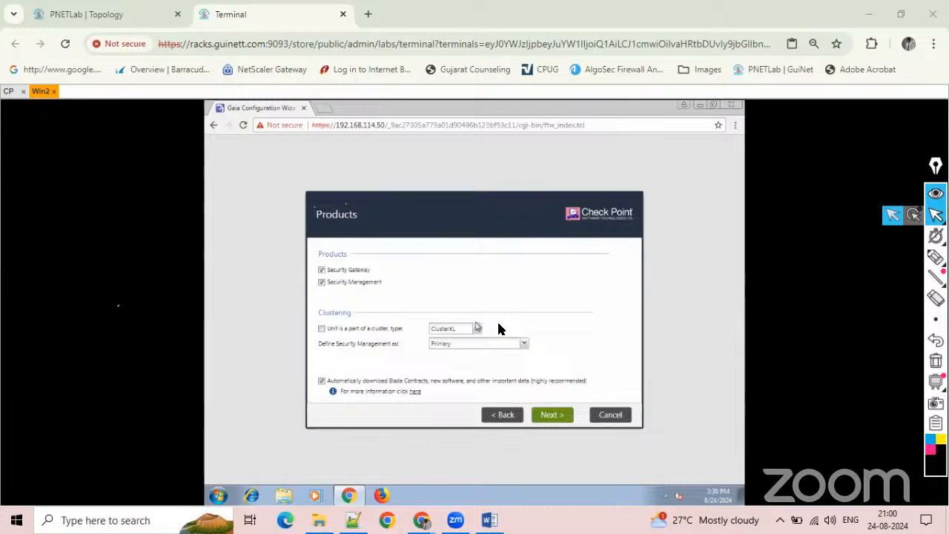
# Review the role choices for defining Security Management on the Products page, keeping Primary.
pyautogui.click(523, 345)
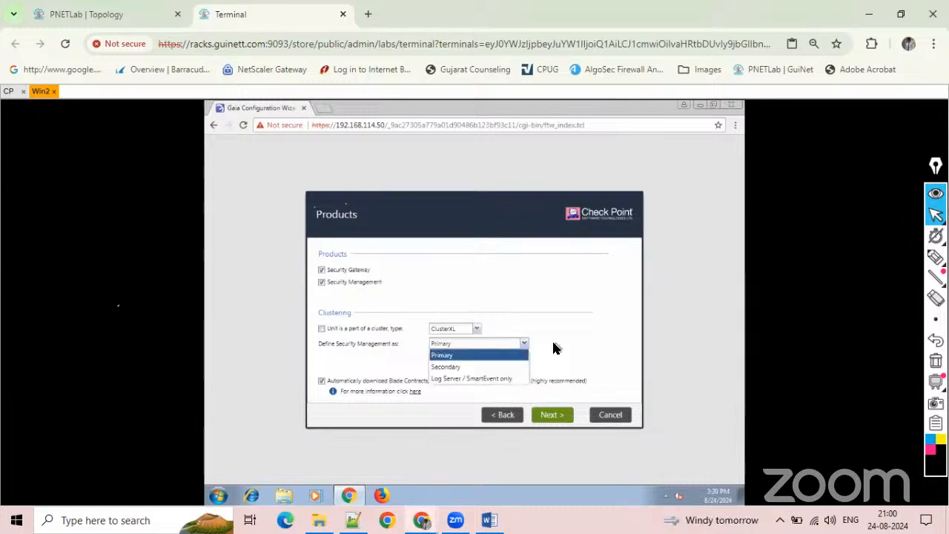
pyautogui.click(552, 344)
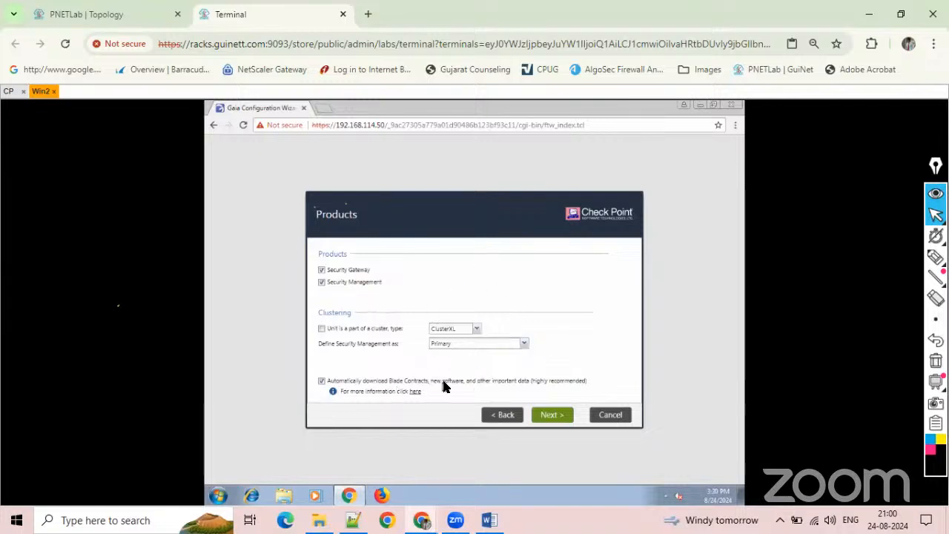
# Accept Security Gateway and Security Management as the products, and proceed with the Gaia administrator admin as the Security Management administrator.
pyautogui.click(548, 415)
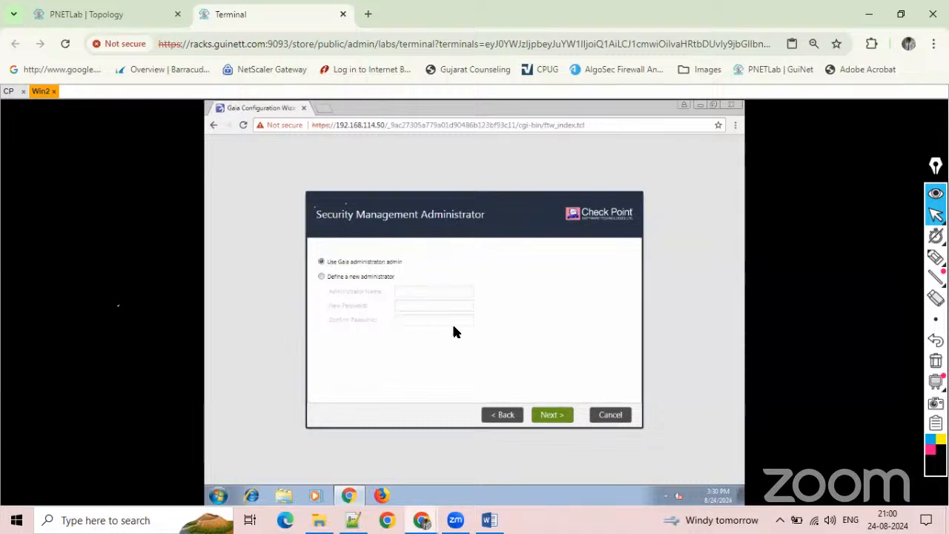
pyautogui.click(553, 414)
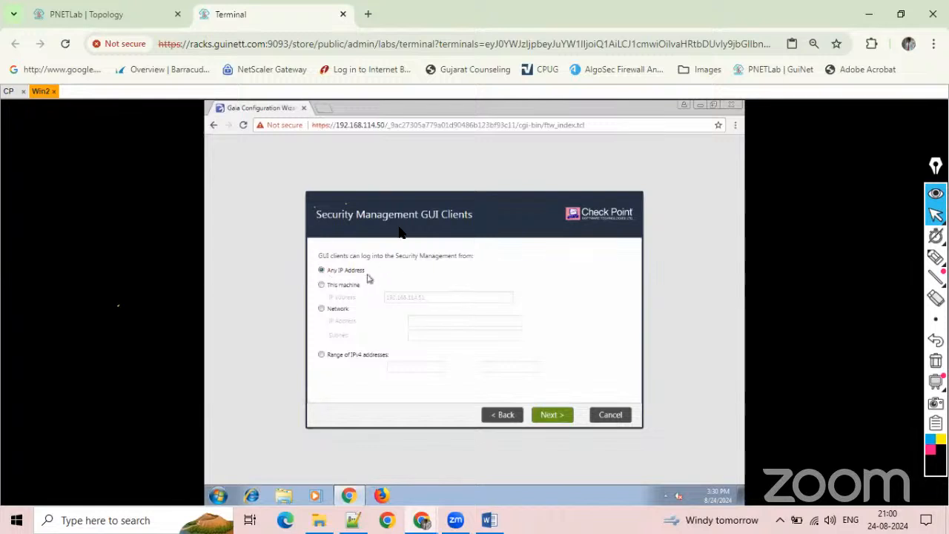
# Review the This machine, Network and Range of IPv4 addresses options for GUI clients, keep Any IP Address and proceed to the summary.
pyautogui.click(321, 285)
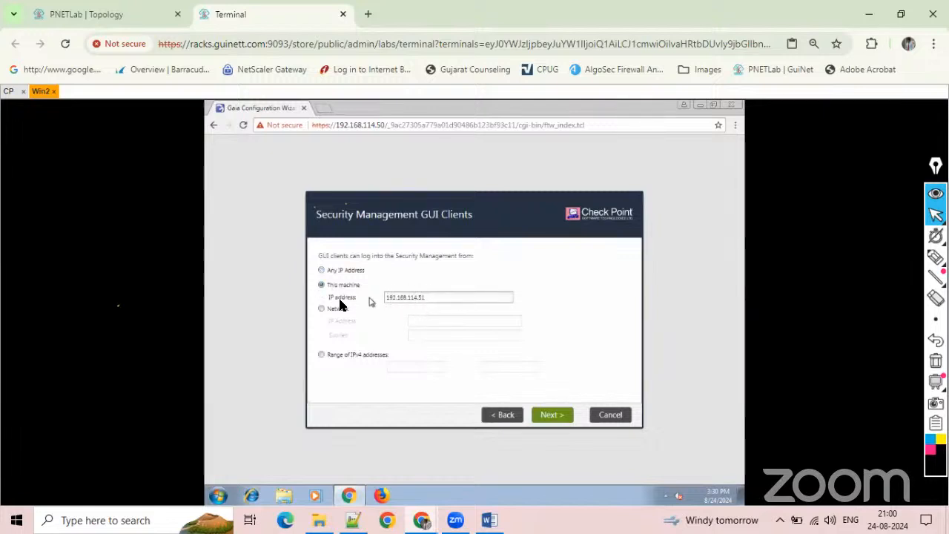
pyautogui.click(321, 310)
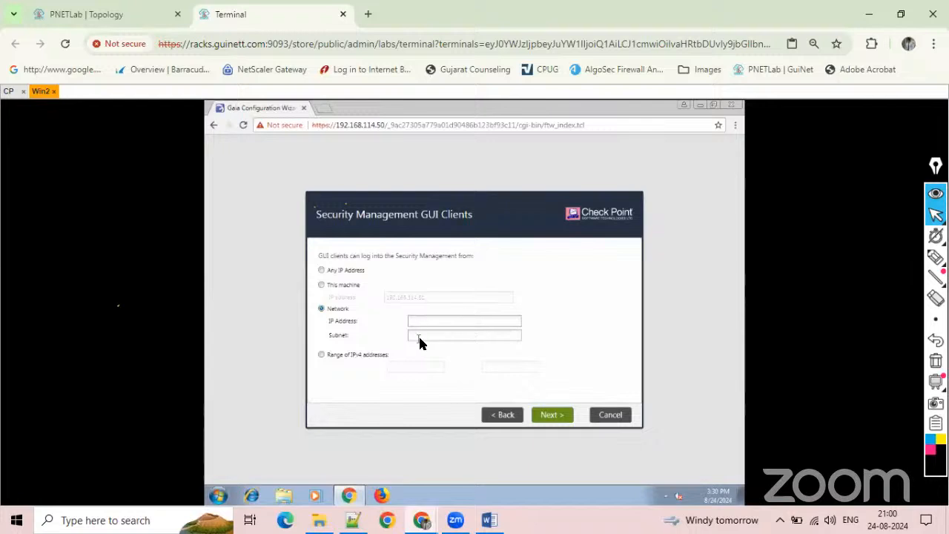
pyautogui.click(323, 356)
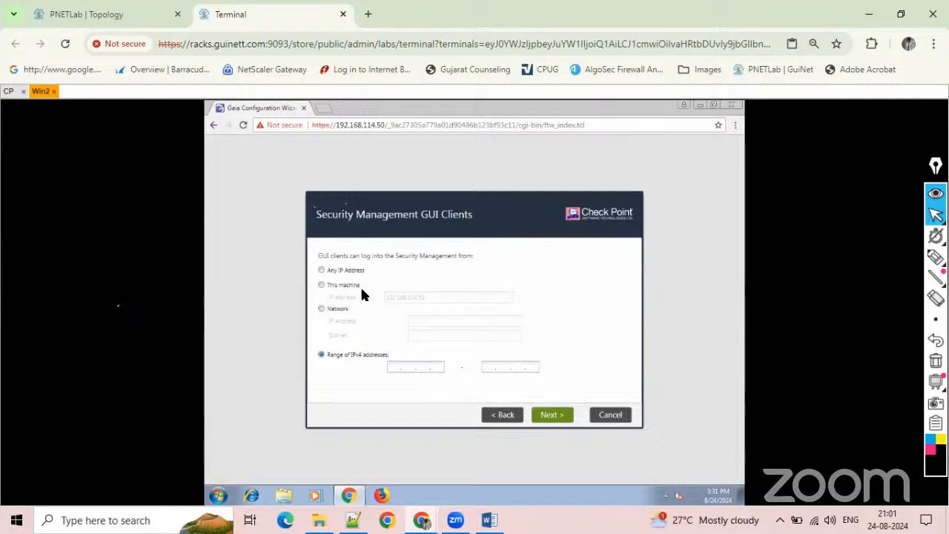
pyautogui.click(321, 271)
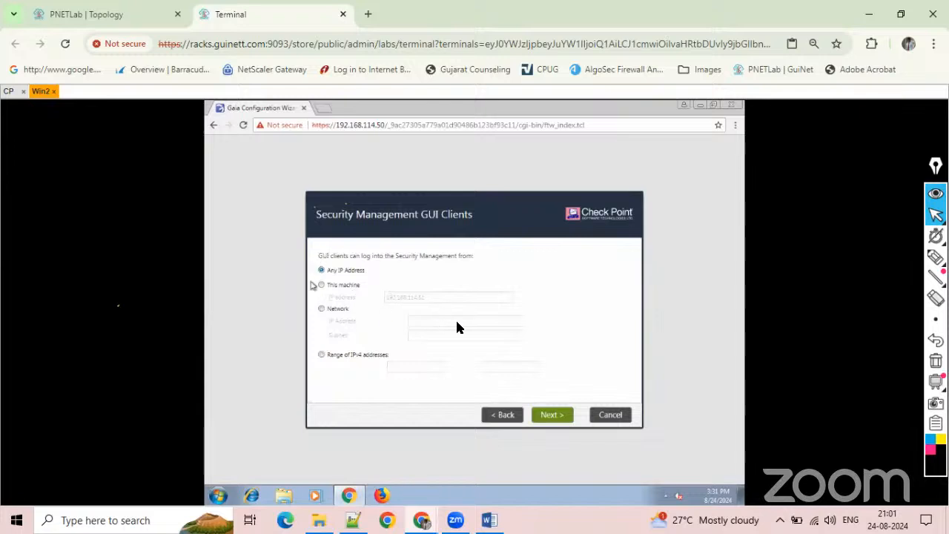
pyautogui.click(544, 416)
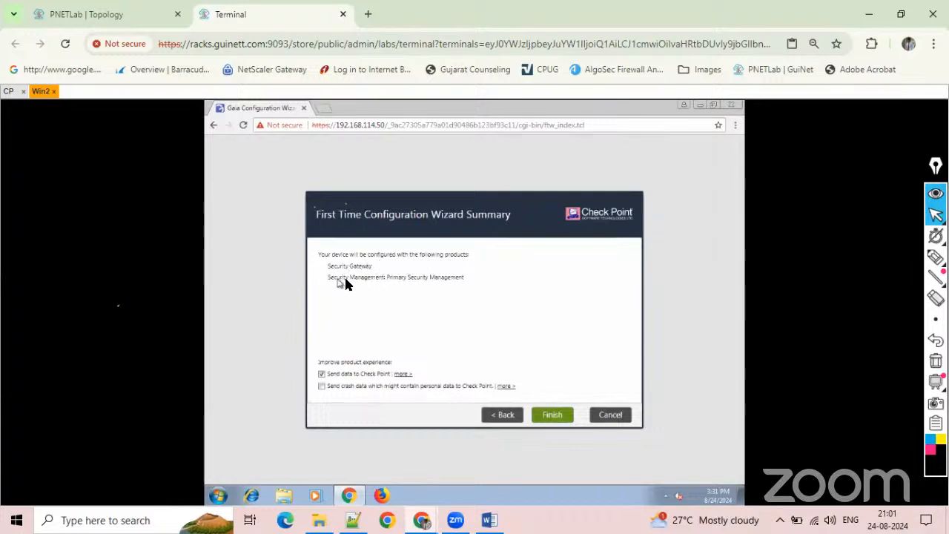
# Turn off sending data to Check Point, finish the wizard and confirm starting the configuration process.
pyautogui.click(322, 375)
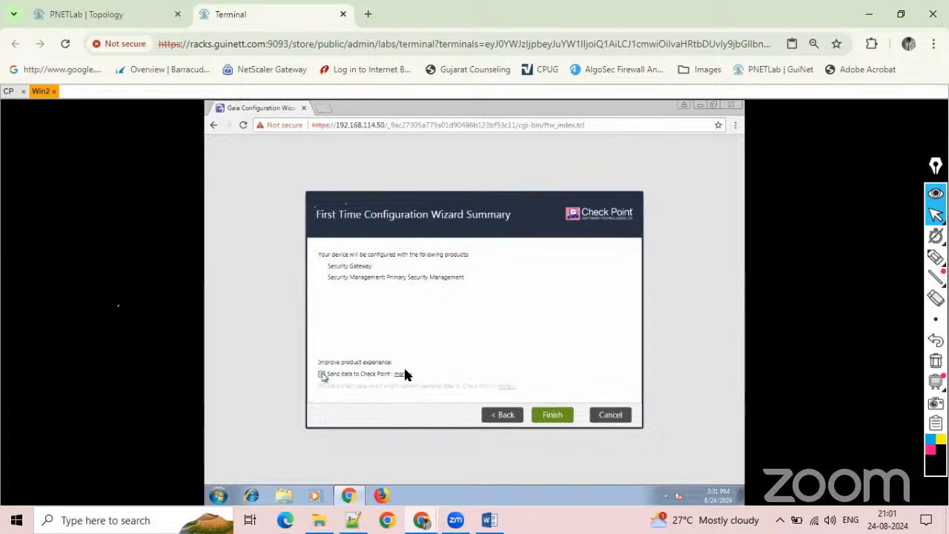
pyautogui.click(548, 415)
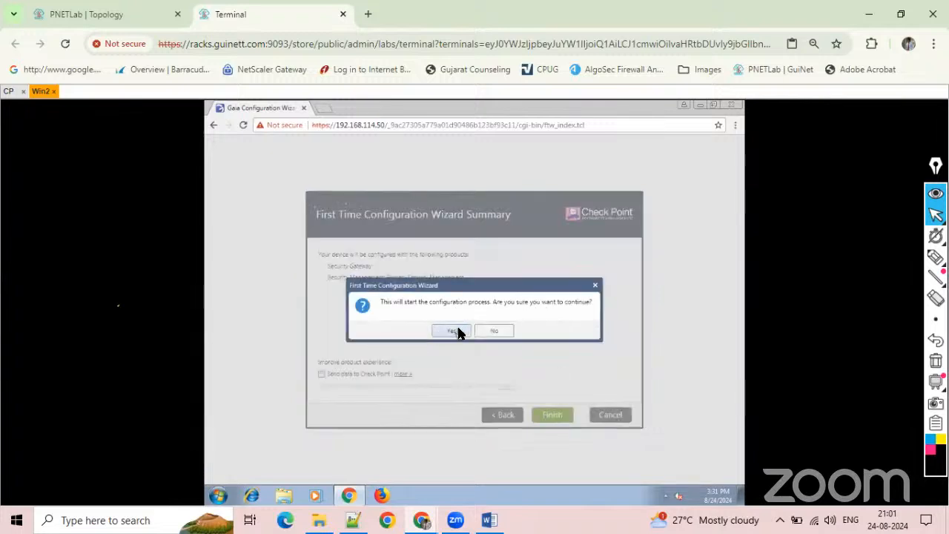
pyautogui.click(455, 331)
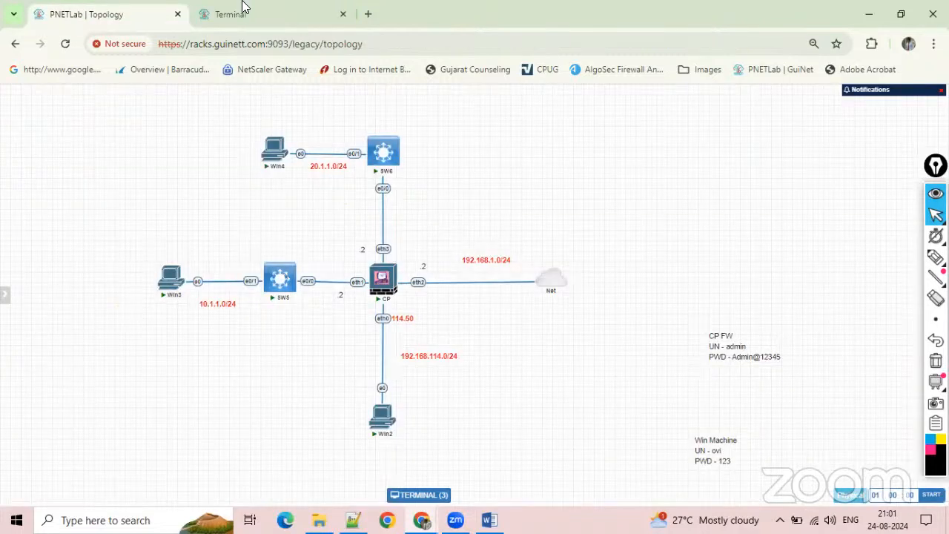
# Monitor the configuration progress in the Win2 terminal and restart the system to finish the configuration.
pyautogui.click(244, 6)
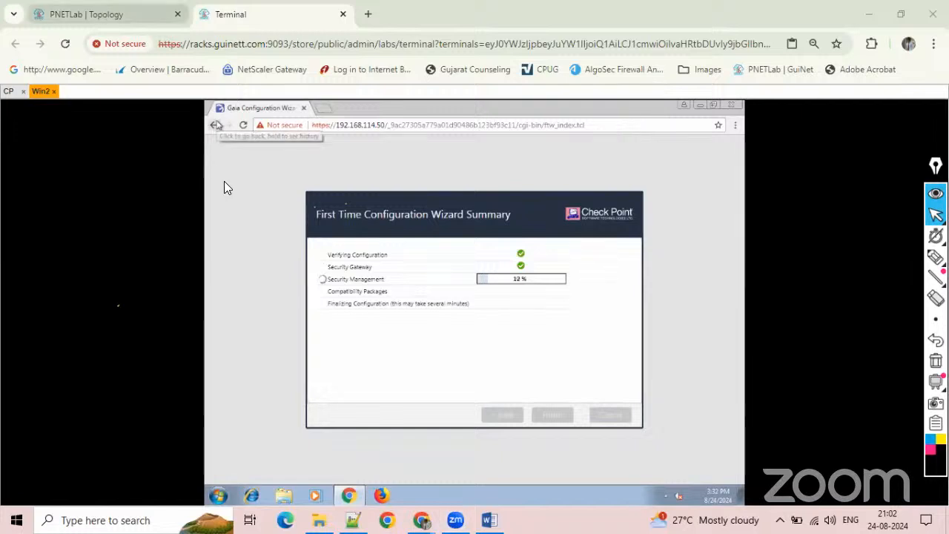
pyautogui.click(86, 14)
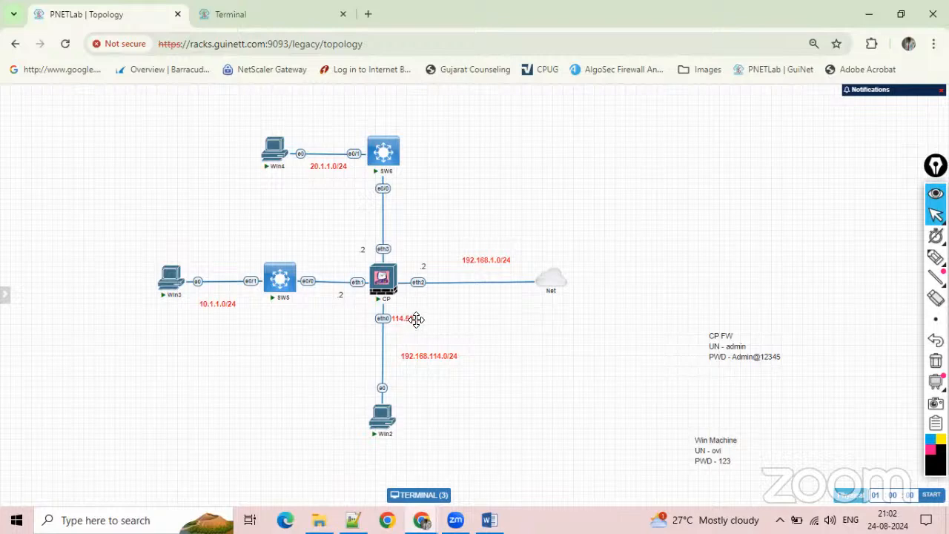
pyautogui.click(256, 15)
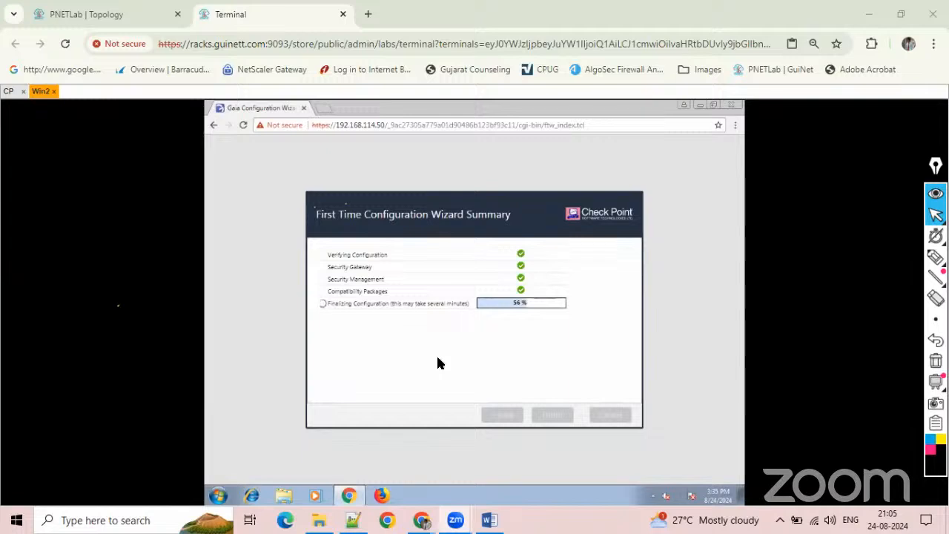
pyautogui.moveTo(348, 496)
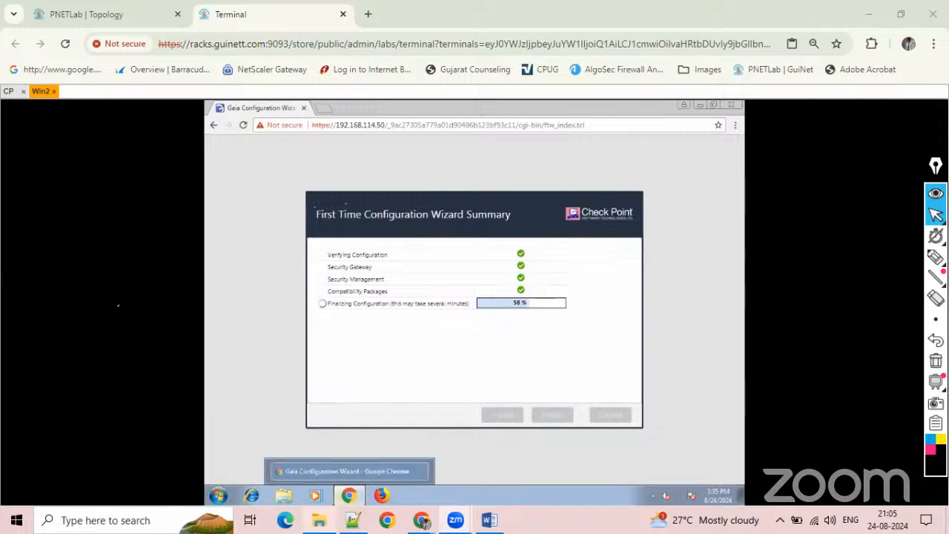
pyautogui.click(319, 520)
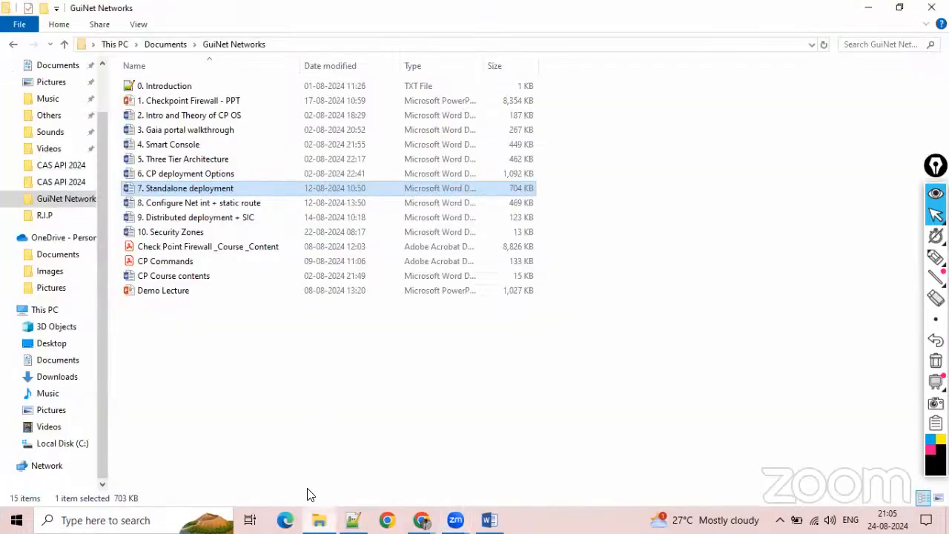
pyautogui.click(319, 520)
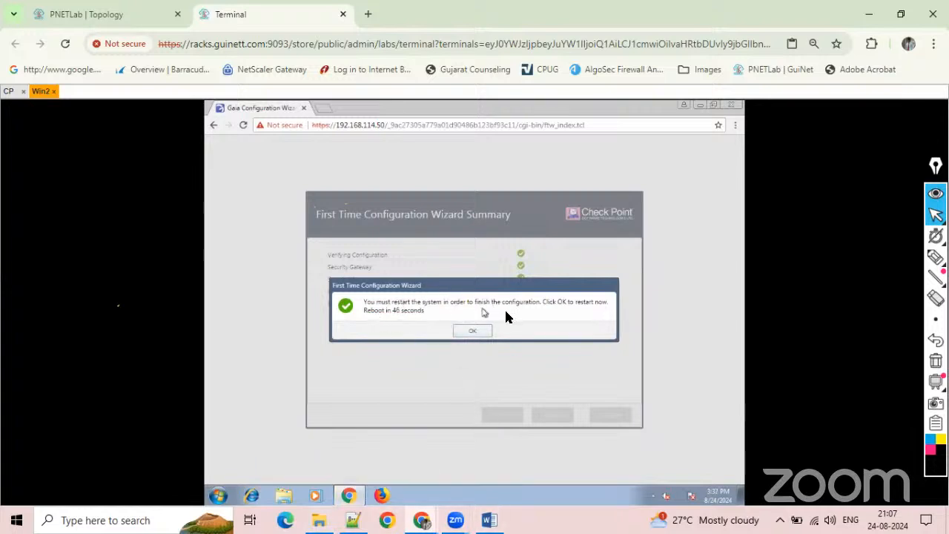
pyautogui.click(460, 331)
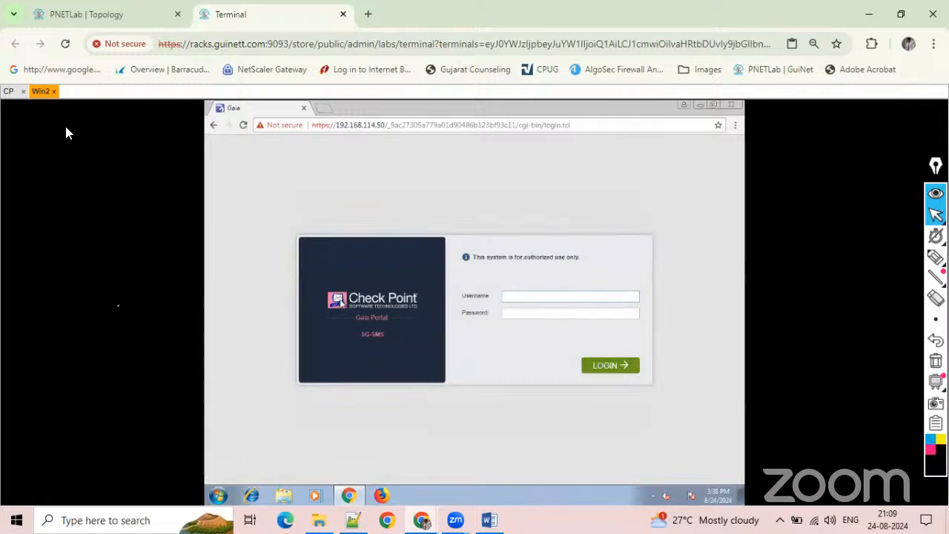
# Log in to the CP firewall console as admin with the account password.
pyautogui.click(9, 91)
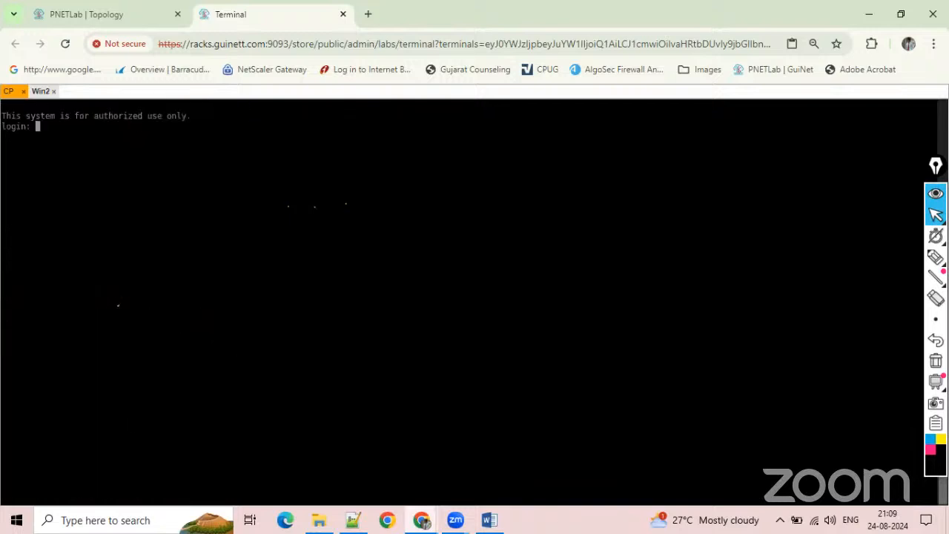
pyautogui.press('Return')
pyautogui.press('Return')
pyautogui.write('admin')
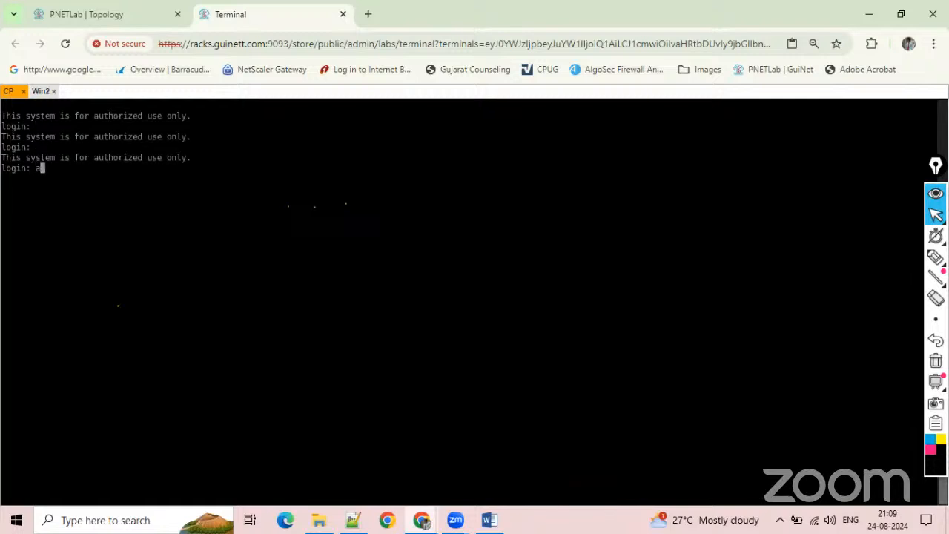
pyautogui.press('Return')
pyautogui.press('Return')
pyautogui.press('Return')
pyautogui.press('Return')
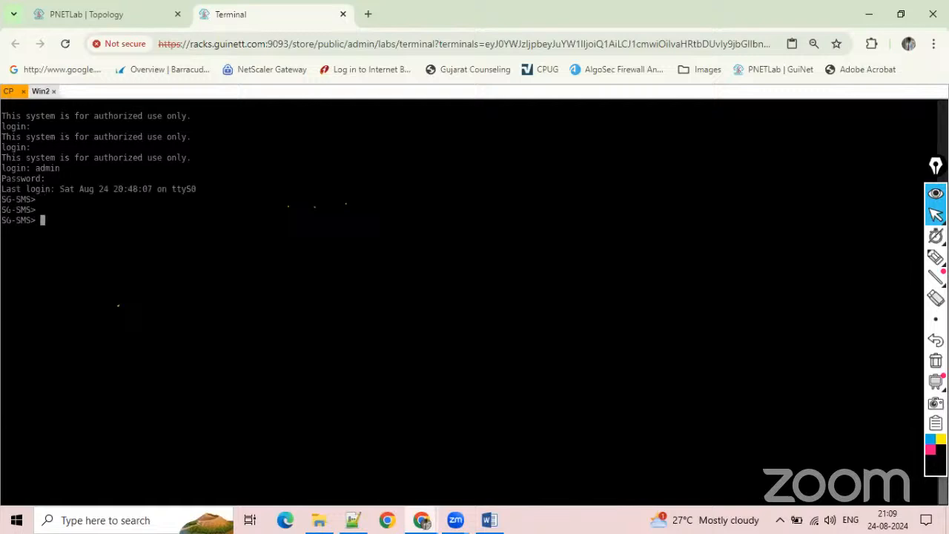
# Run show interface eth0 on the firewall console and examine the interface's IPv4 address.
pyautogui.press('Return')
pyautogui.write('show int')
pyautogui.press('Tab')
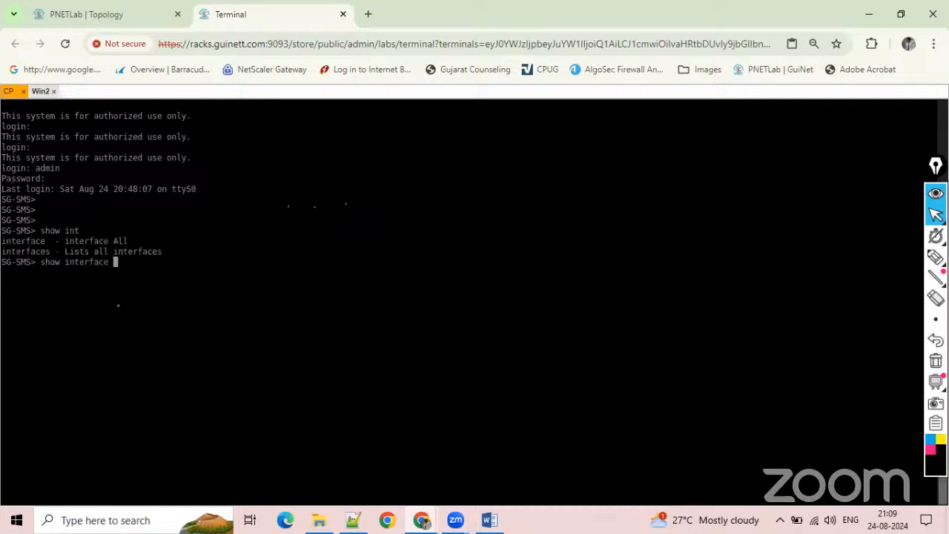
pyautogui.write('eth0')
pyautogui.press('Return')
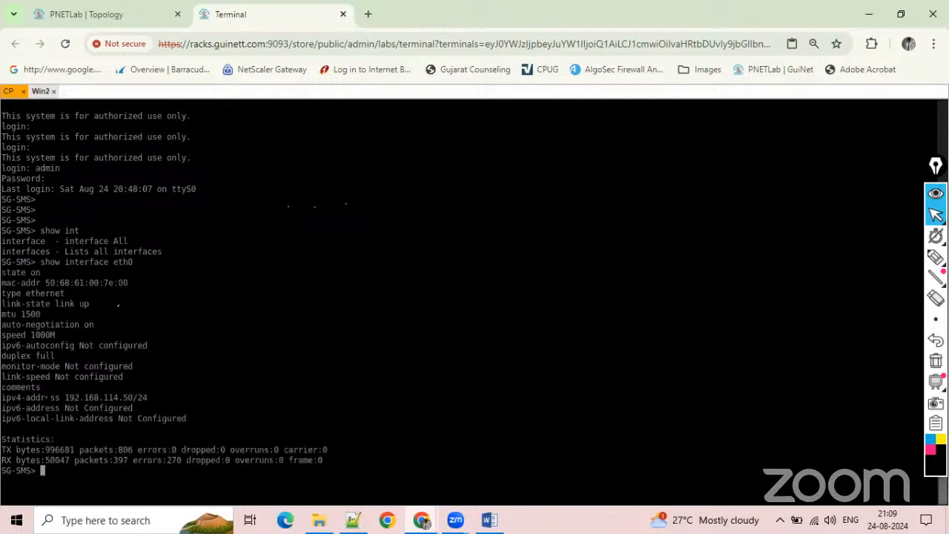
pyautogui.moveTo(46, 398); pyautogui.dragTo(161, 398)
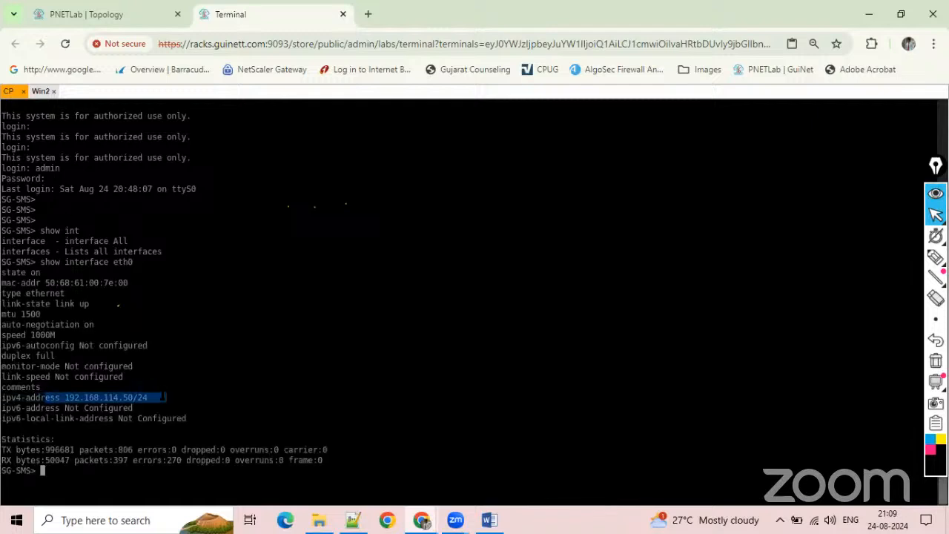
pyautogui.press('Return')
pyautogui.press('Return')
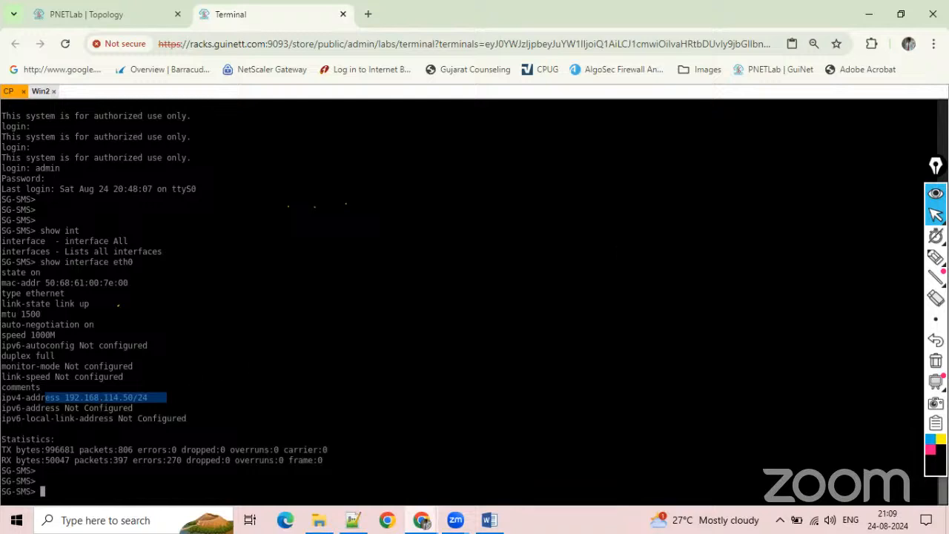
# Switch to Win2 and log in to the Gaia Portal as admin with the account password.
pyautogui.click(40, 90)
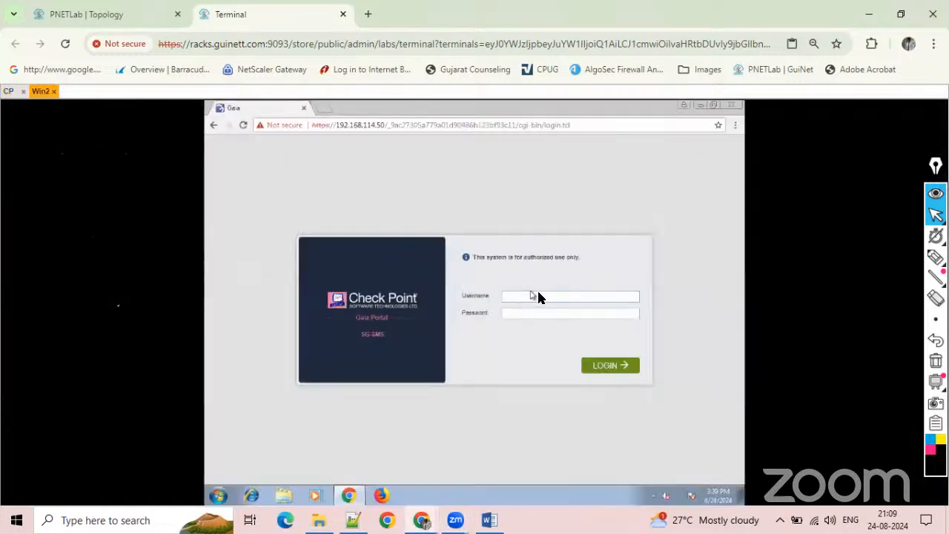
pyautogui.press('Tab')
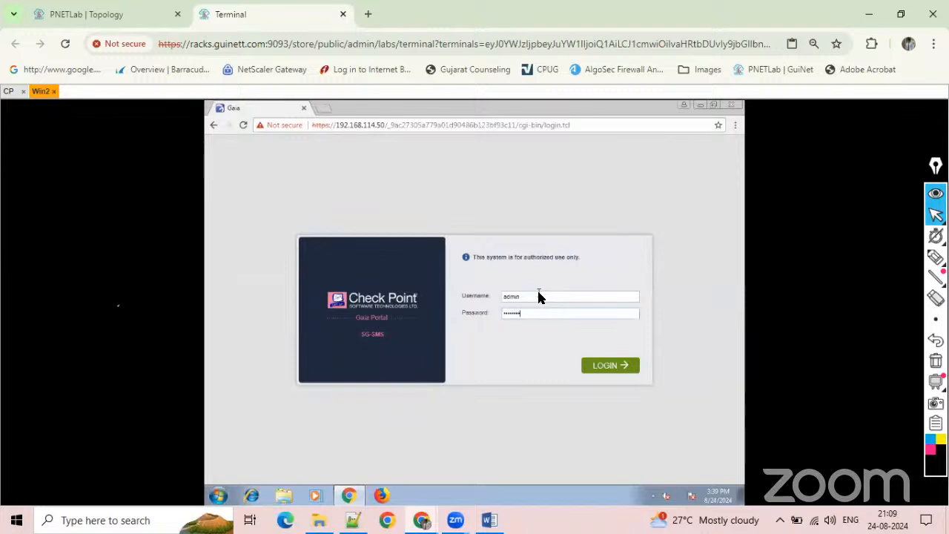
pyautogui.press('Return')
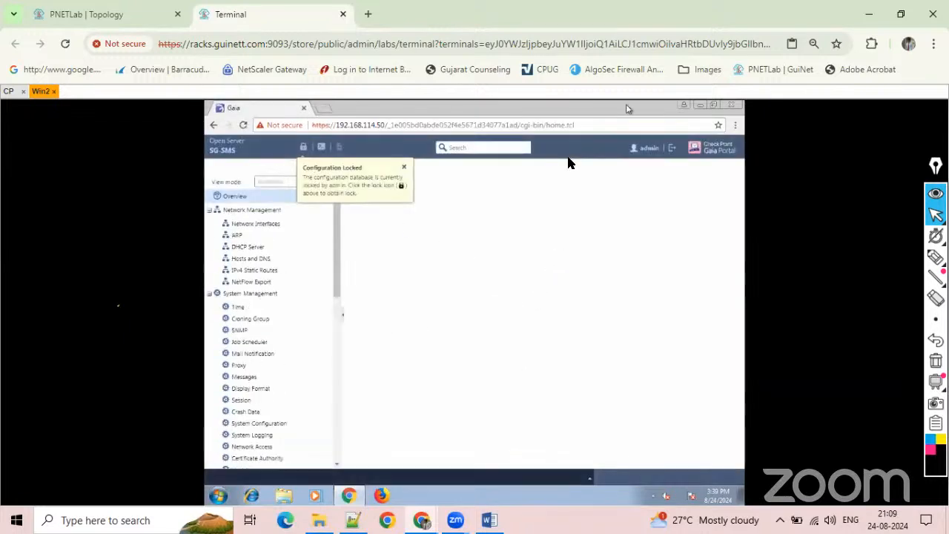
# Open the Network Interfaces page in the Gaia Portal and override the configuration lock.
pyautogui.click(303, 147)
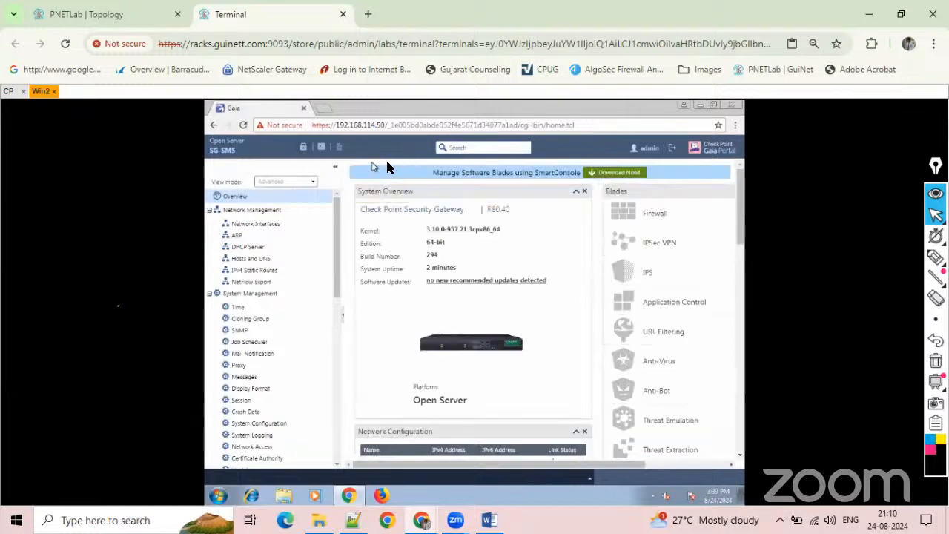
pyautogui.click(303, 148)
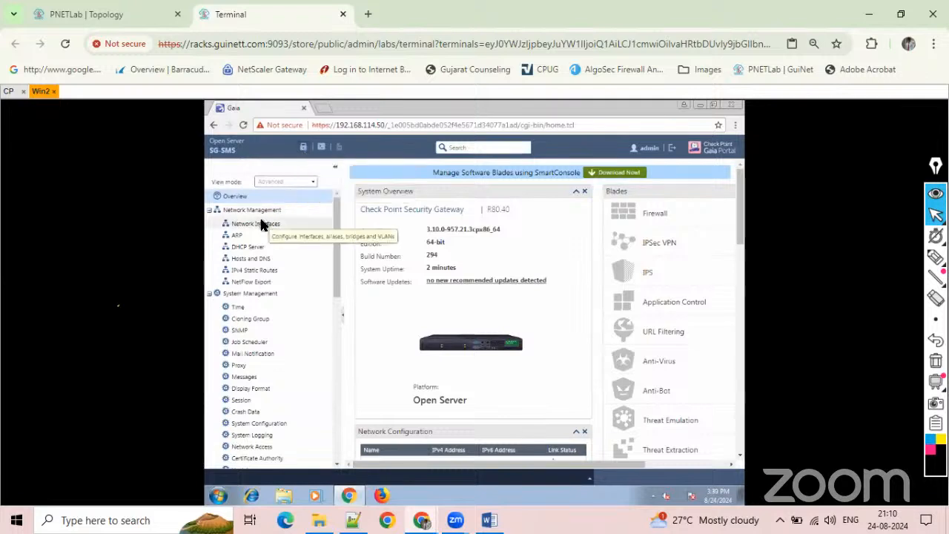
pyautogui.click(261, 225)
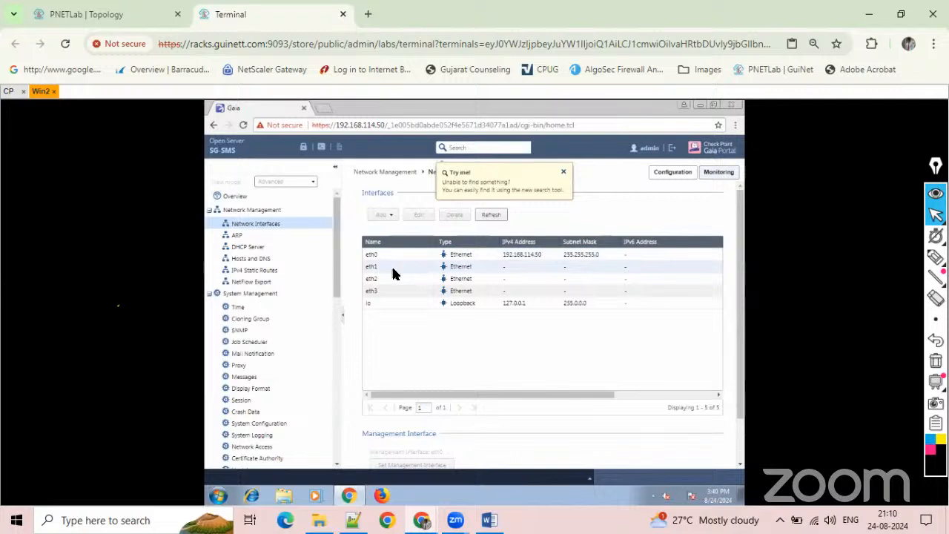
pyautogui.click(563, 172)
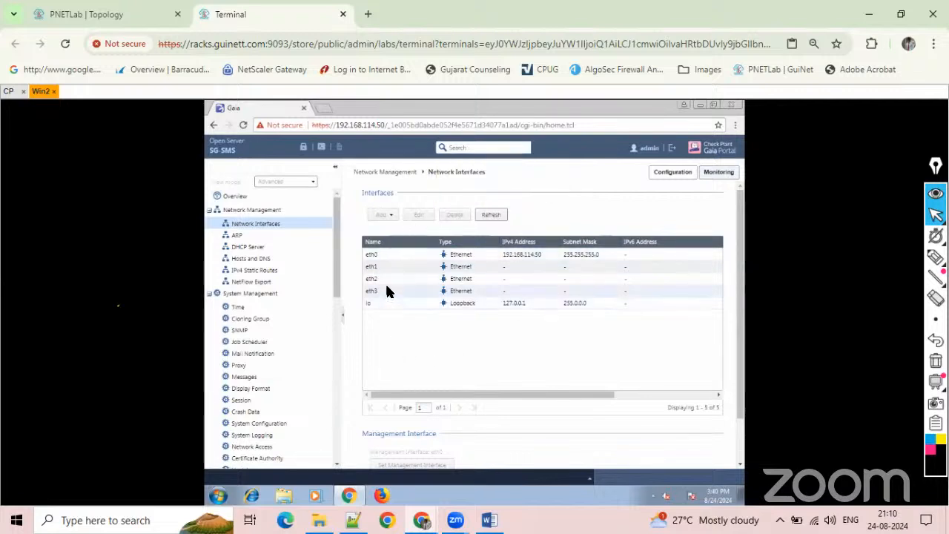
pyautogui.click(302, 147)
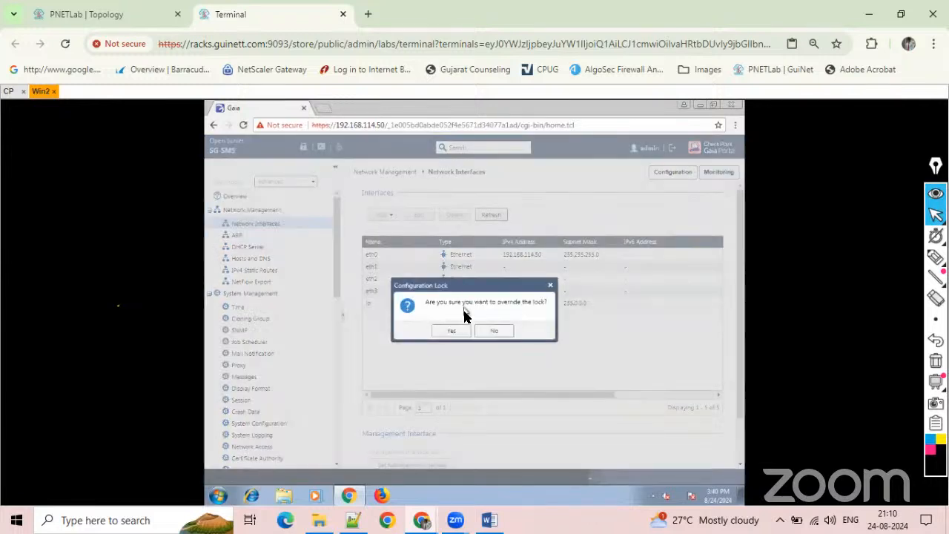
pyautogui.click(455, 329)
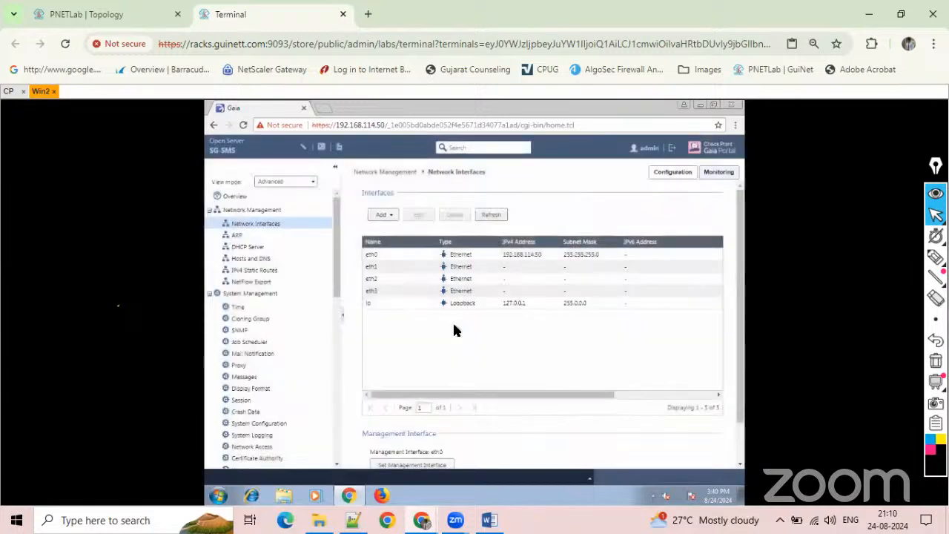
# Select the eth2 interface and return to the system Overview page.
pyautogui.click(398, 278)
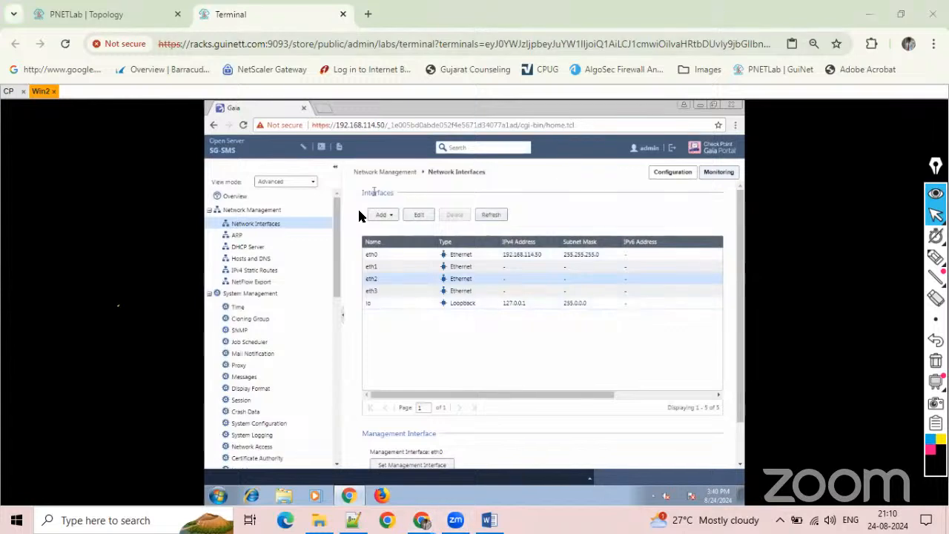
pyautogui.click(256, 195)
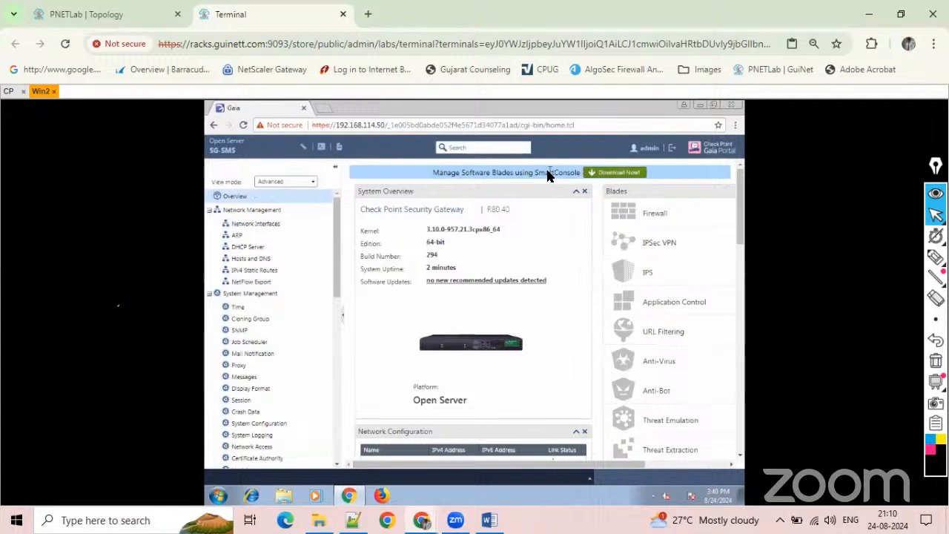
# Search the Gaia Portal for smartco and open the Download SmartConsole page.
pyautogui.click(466, 148)
pyautogui.write('smartco')
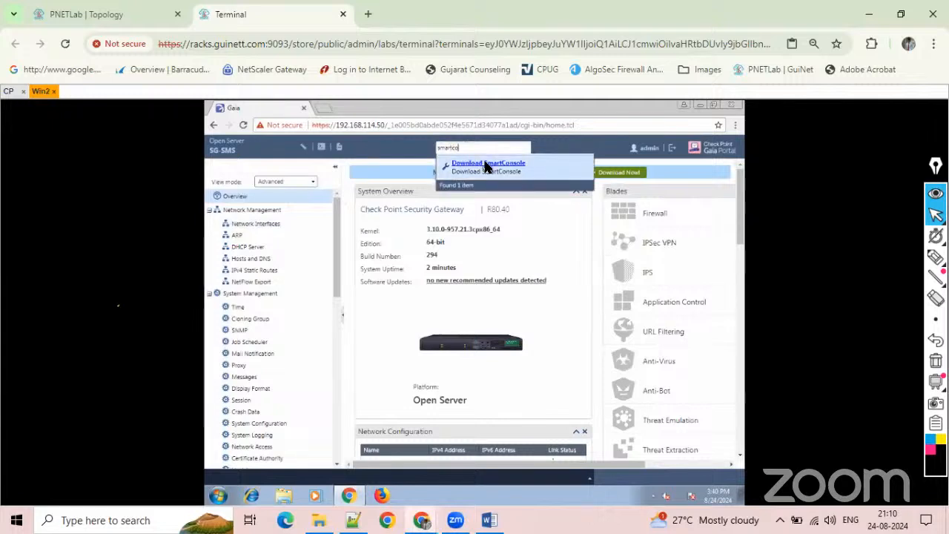
pyautogui.click(486, 165)
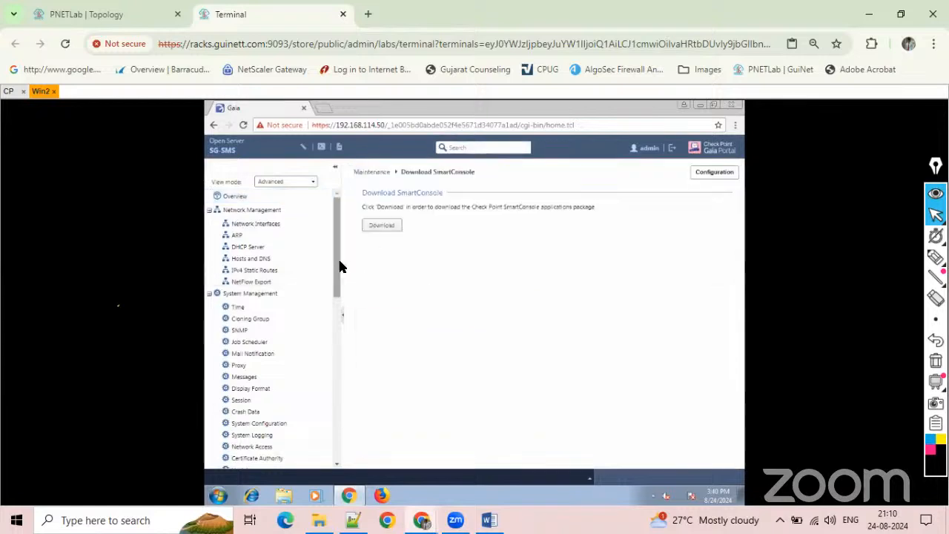
# Download the SmartConsole package and check it in the browser's full download list before returning to the Gaia page.
pyautogui.moveTo(340, 263); pyautogui.dragTo(338, 415)
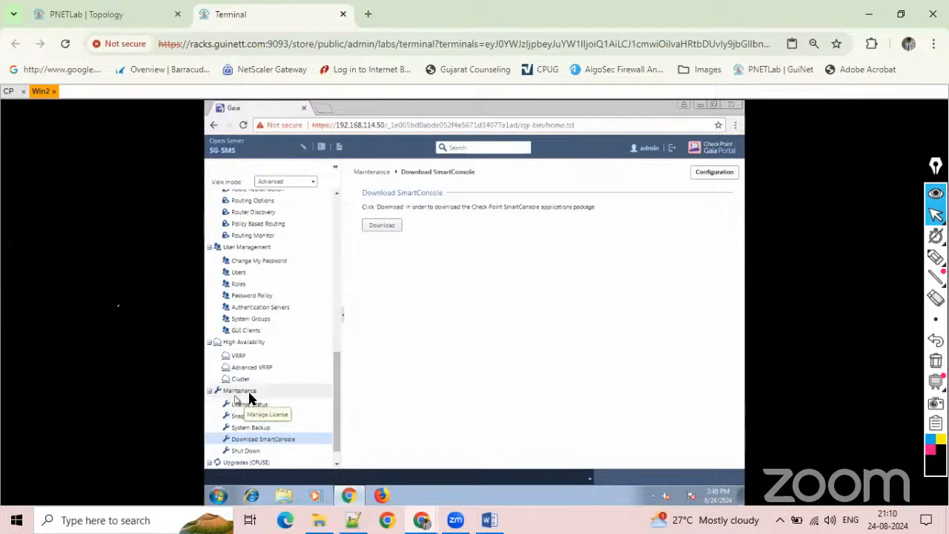
pyautogui.click(382, 225)
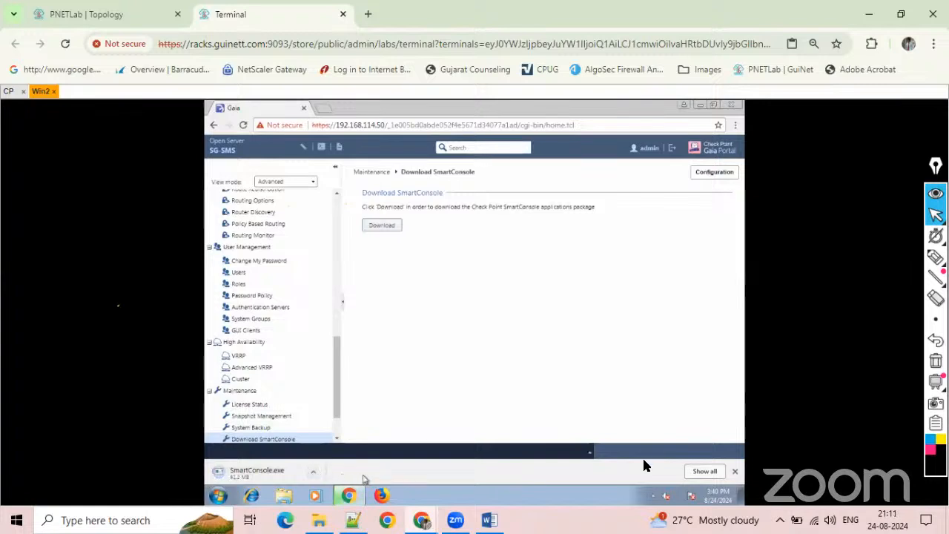
pyautogui.click(697, 467)
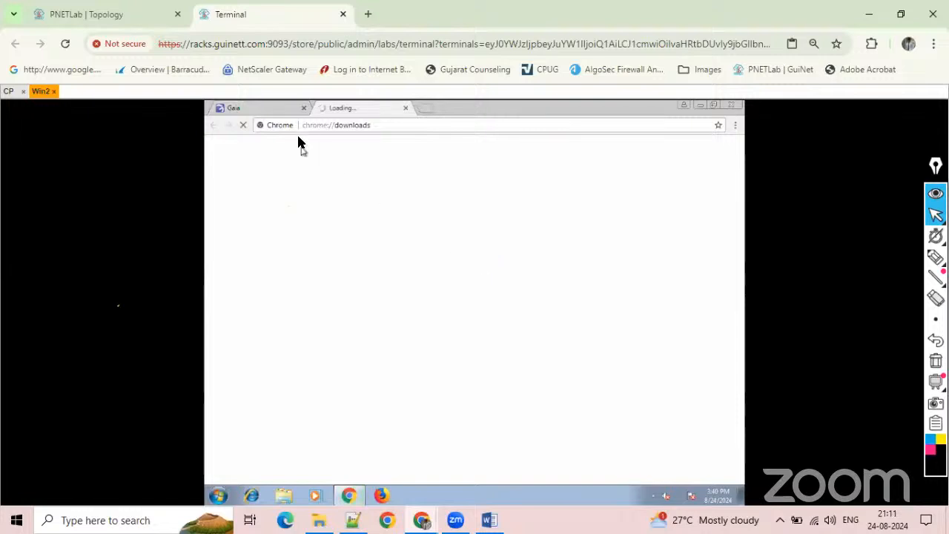
pyautogui.click(278, 107)
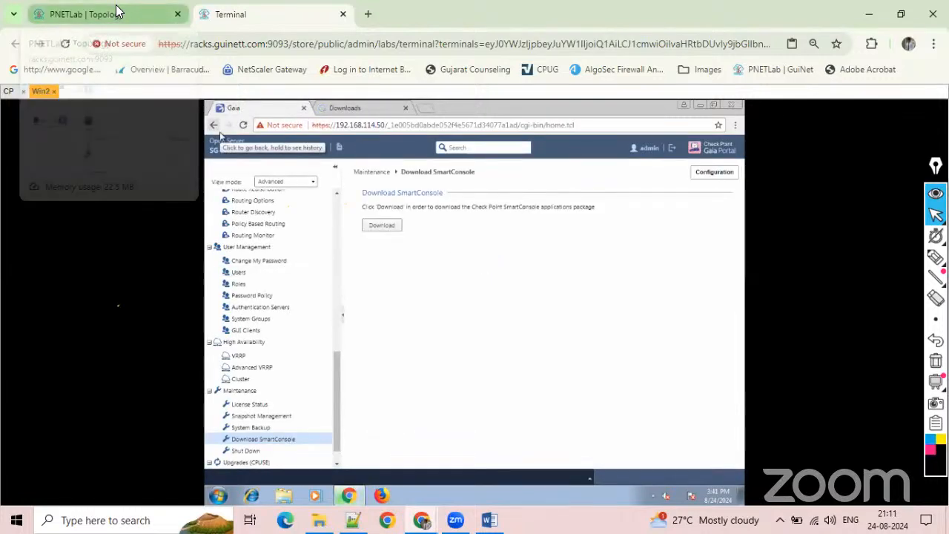
# Review the firewall's interfaces in the lab topology and reopen the Network Interfaces page in the Gaia Portal.
pyautogui.click(117, 12)
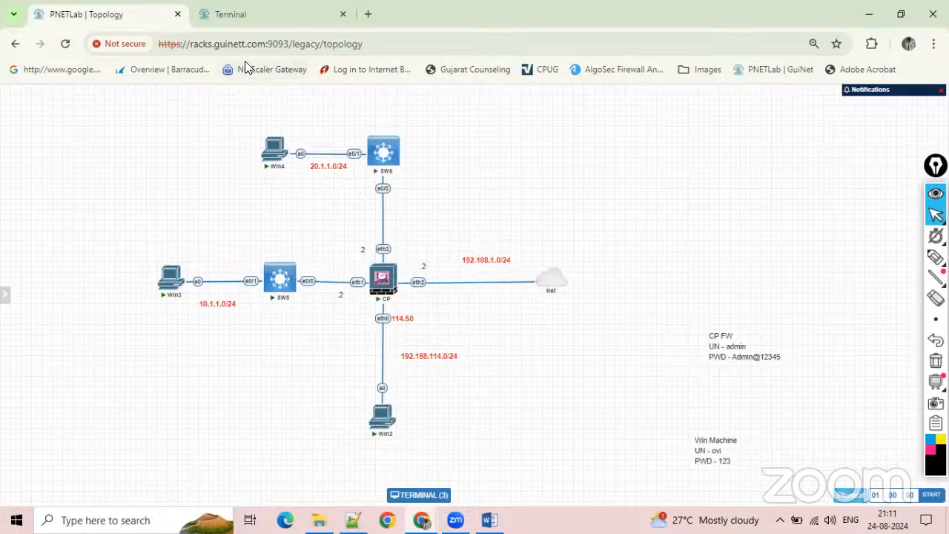
pyautogui.click(254, 10)
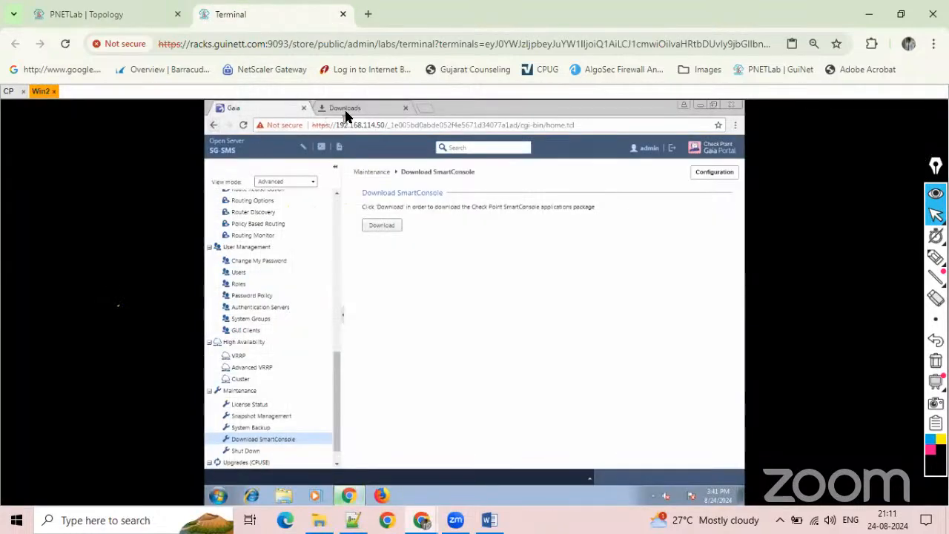
pyautogui.scroll(4, 270, 202)
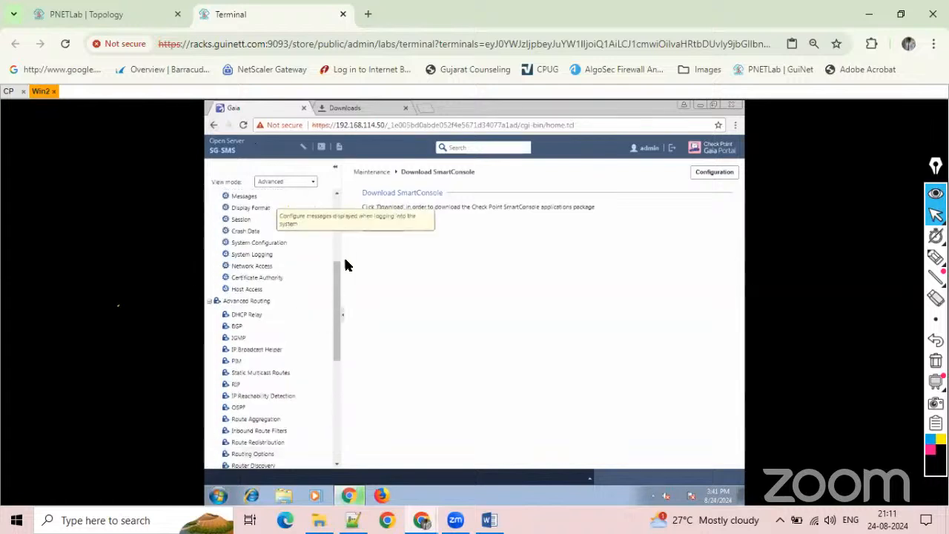
pyautogui.moveTo(339, 264); pyautogui.dragTo(339, 193)
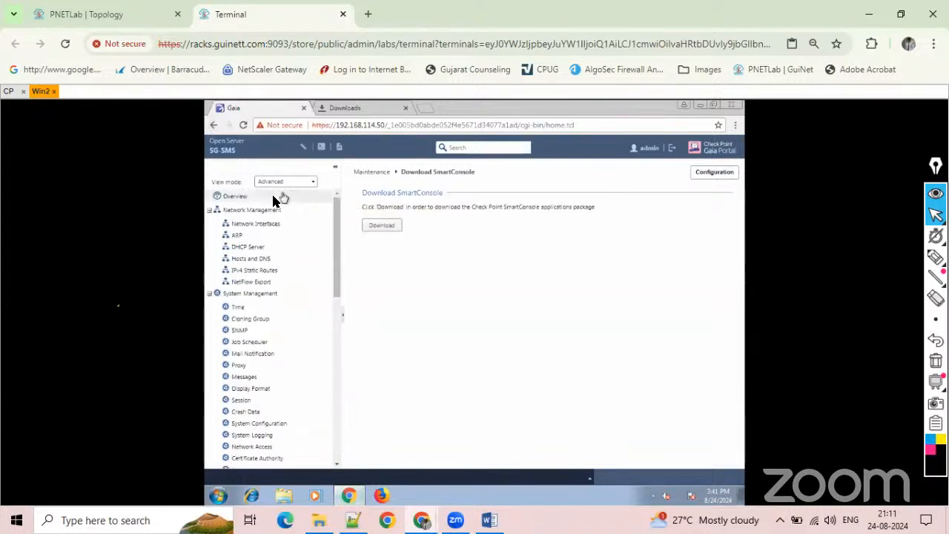
pyautogui.click(253, 199)
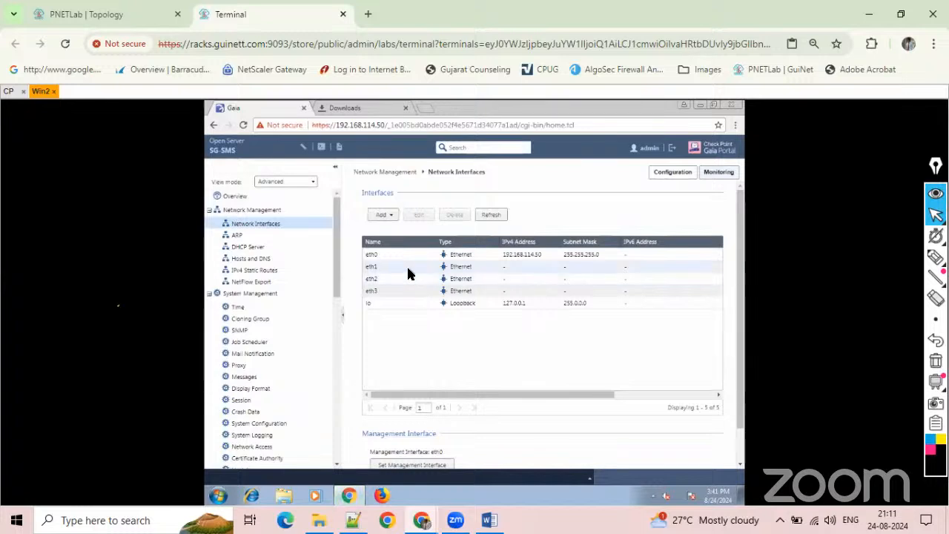
# Enable the eth1 interface with comment Inside, IPv4 address 10.1.1.2 and subnet mask 255.255.255.0, and save it.
pyautogui.click(408, 270)
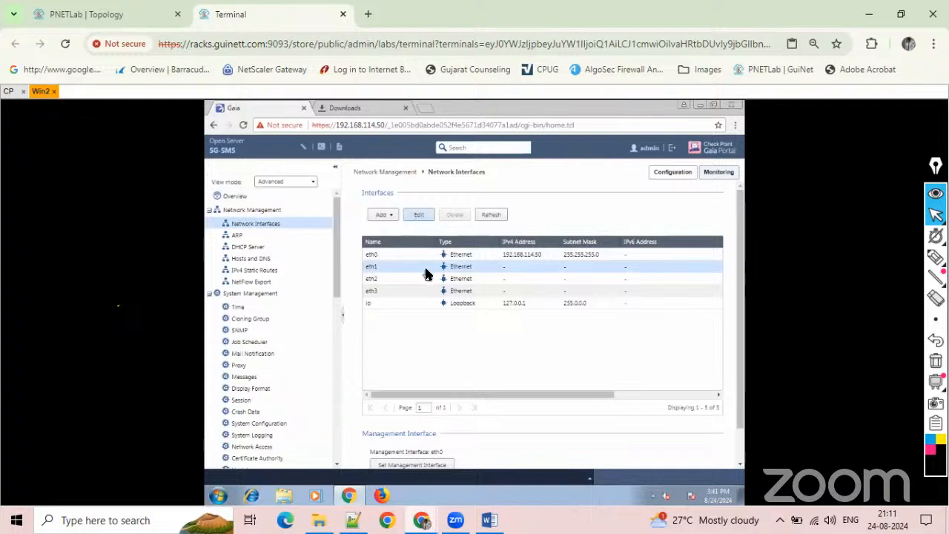
pyautogui.click(420, 216)
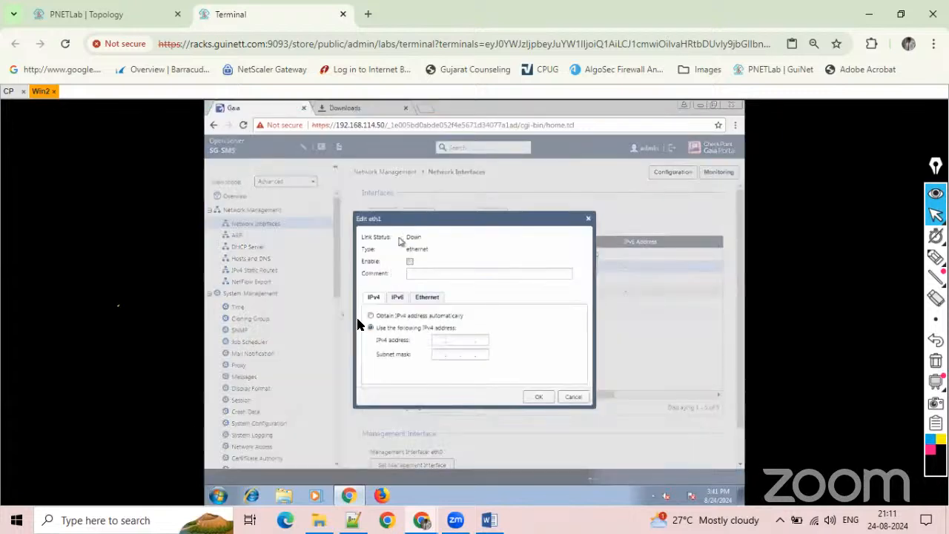
pyautogui.click(409, 263)
pyautogui.click(412, 274)
pyautogui.write('Inside')
pyautogui.click(439, 340)
pyautogui.press('Tab')
pyautogui.write('255.255.255.')
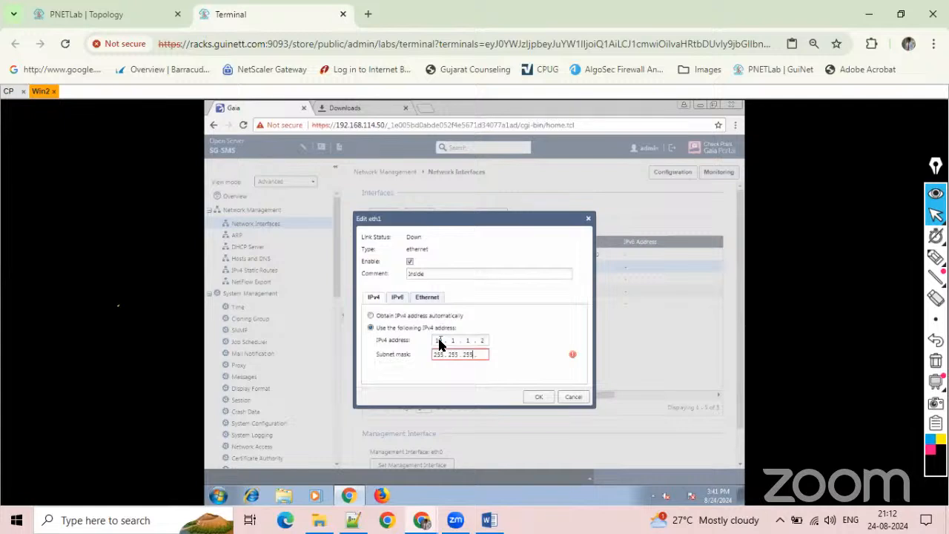
pyautogui.write('0')
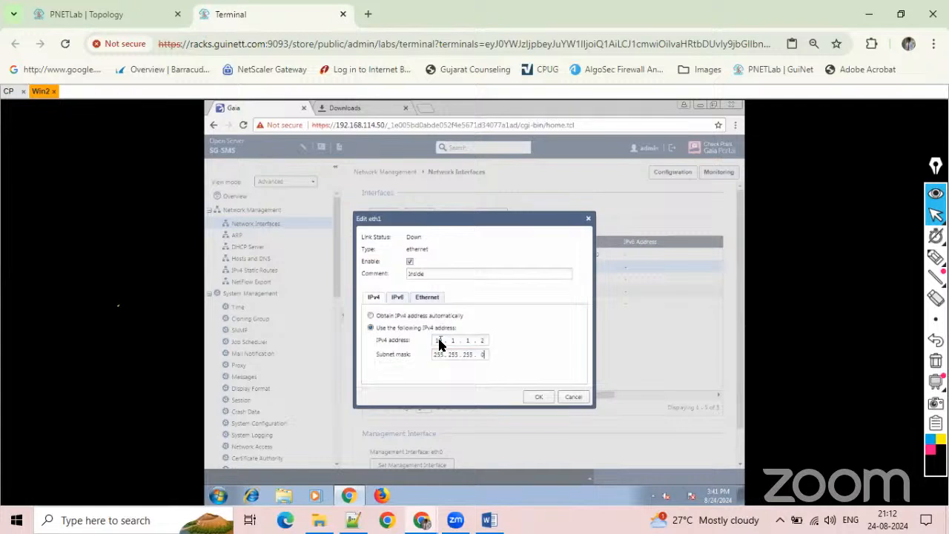
pyautogui.click(534, 397)
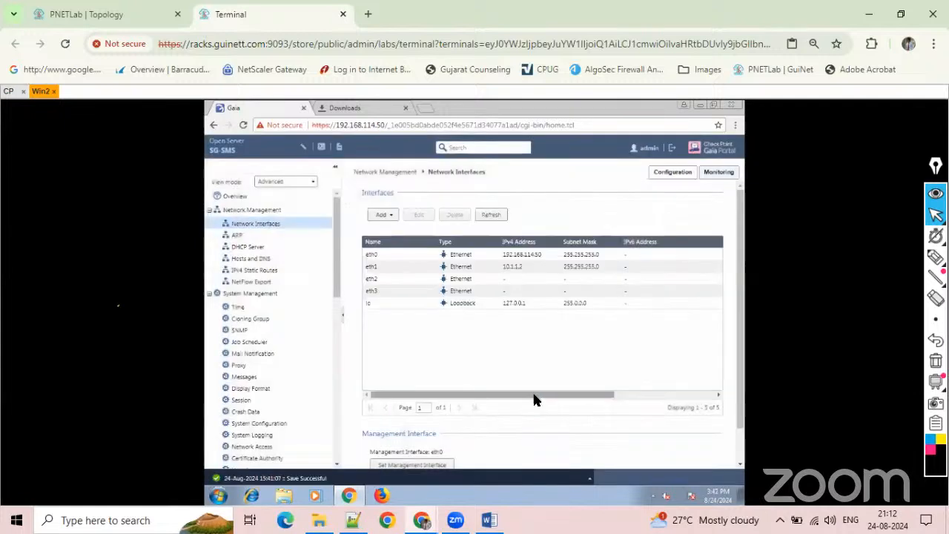
# Hide the IPv6 Address column in the Interfaces table.
pyautogui.click(633, 267)
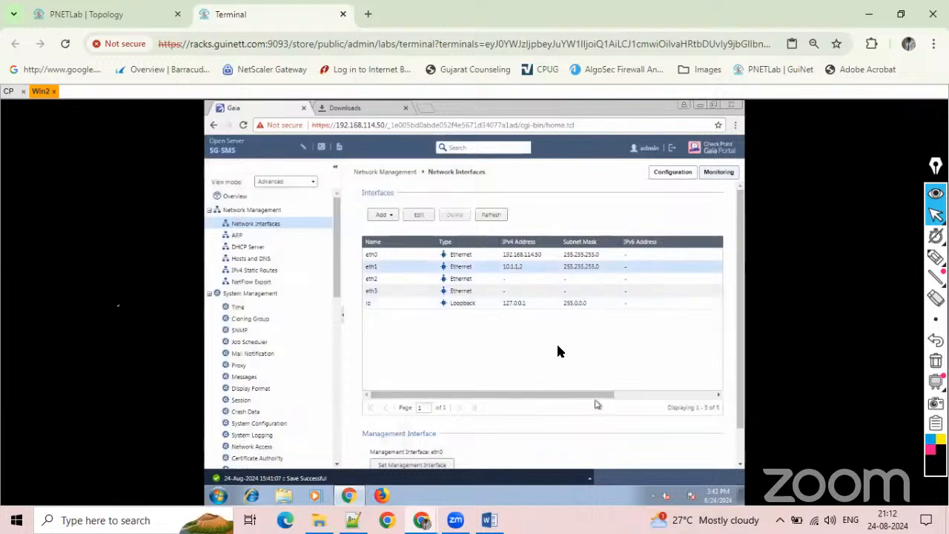
pyautogui.click(615, 243)
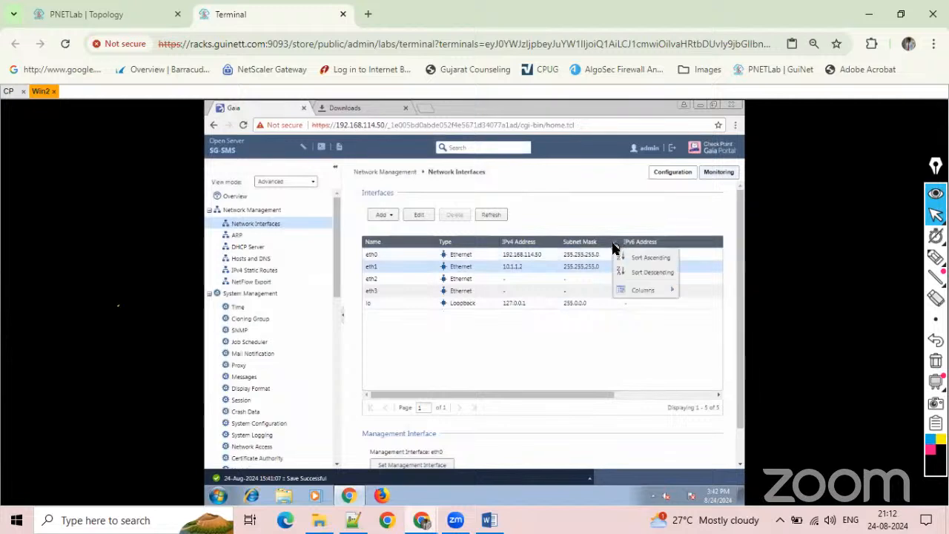
pyautogui.moveTo(631, 289)
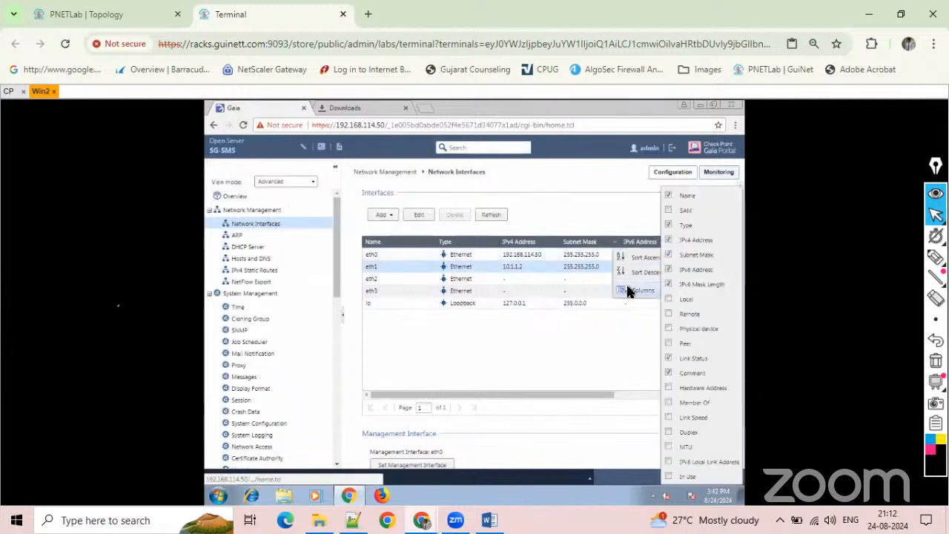
pyautogui.click(668, 272)
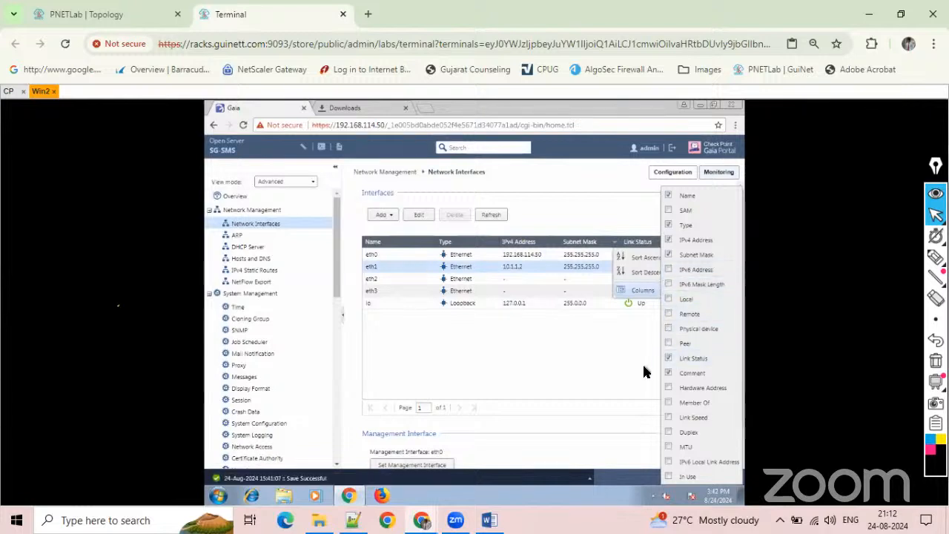
pyautogui.click(560, 363)
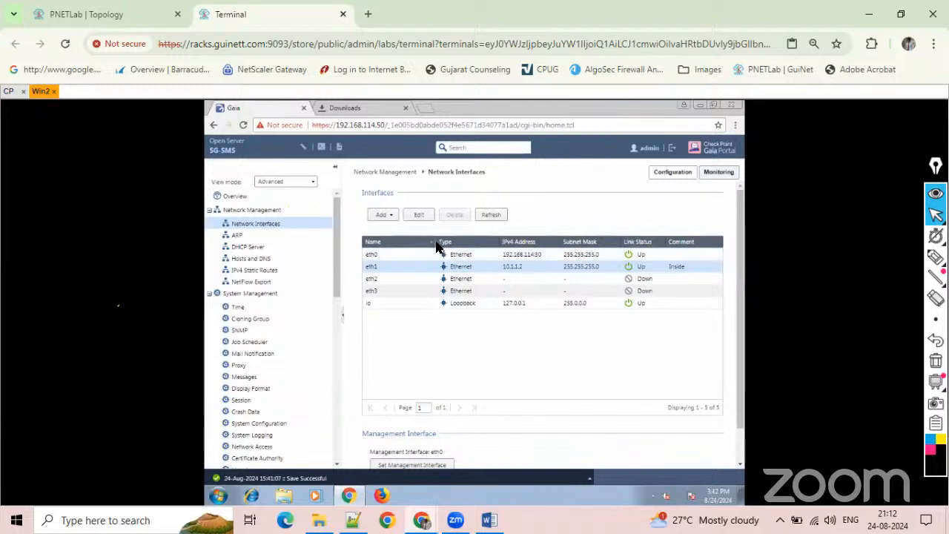
# Narrow the Name, Type, IPv4 Address and Subnet Mask columns of the Interfaces table.
pyautogui.moveTo(436, 247); pyautogui.dragTo(393, 245)
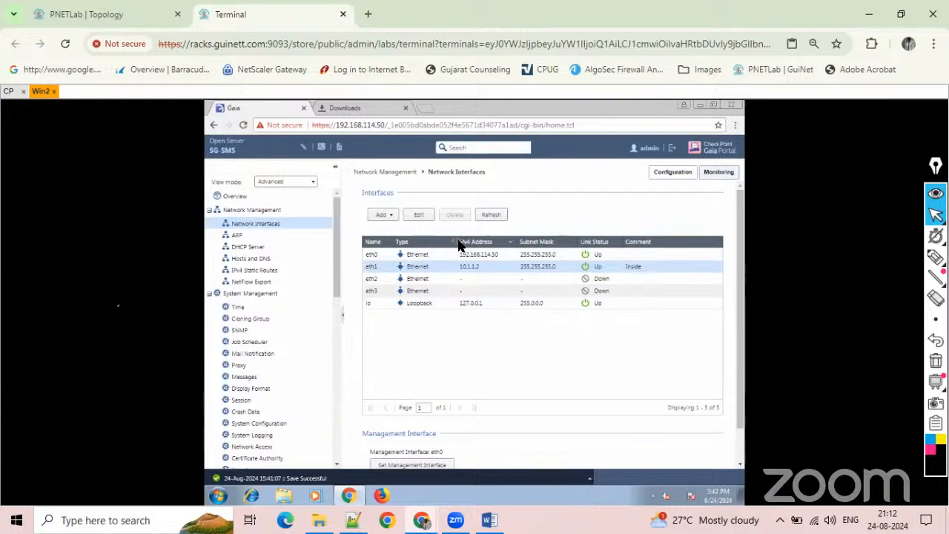
pyautogui.moveTo(457, 242); pyautogui.dragTo(439, 242)
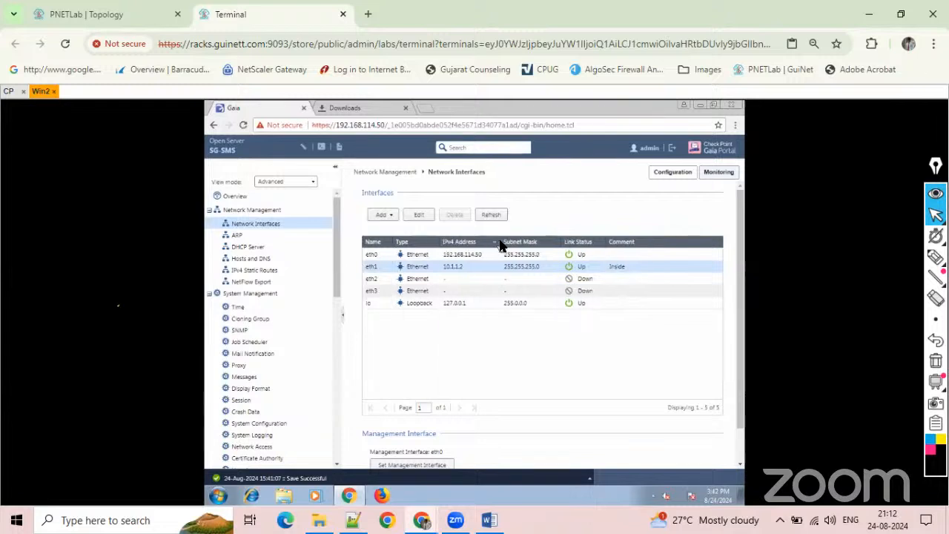
pyautogui.moveTo(500, 244); pyautogui.dragTo(486, 245)
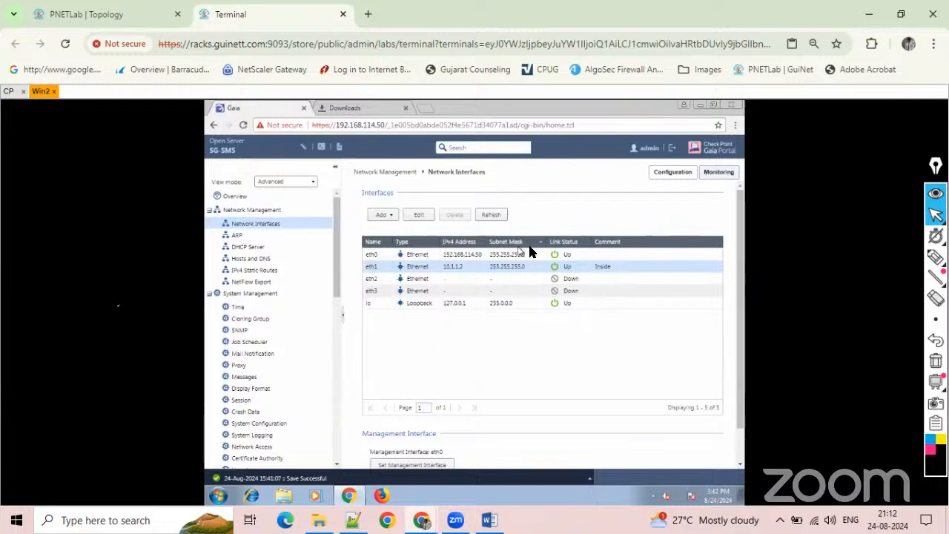
pyautogui.moveTo(546, 250); pyautogui.dragTo(529, 250)
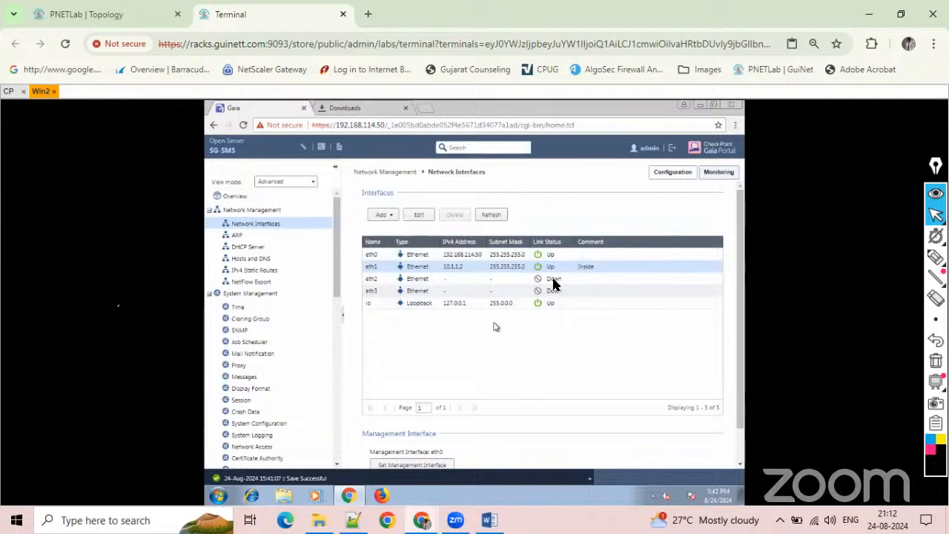
pyautogui.doubleClick(391, 256)
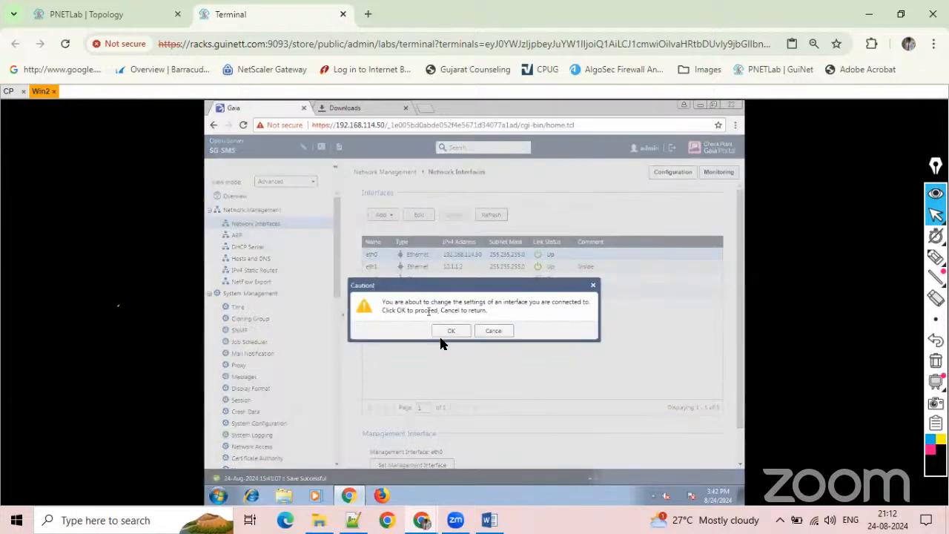
pyautogui.click(492, 330)
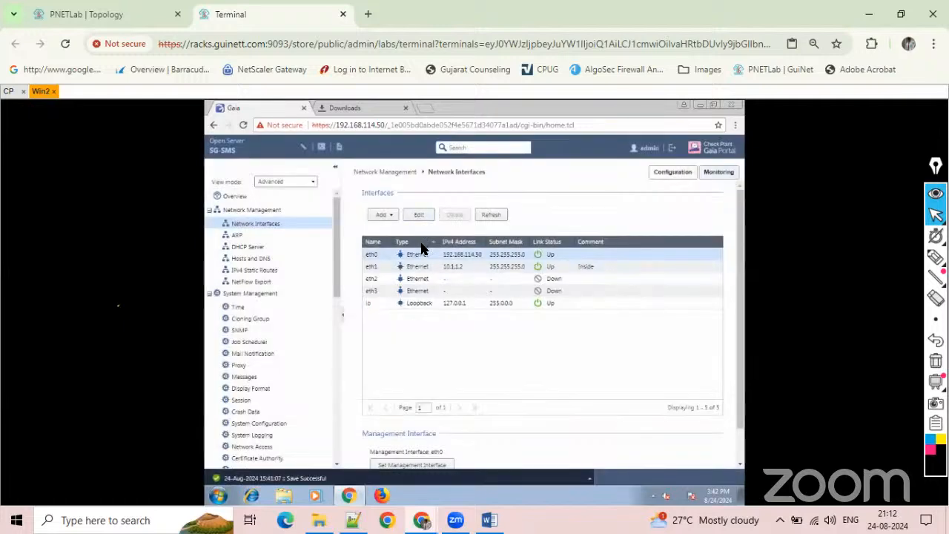
pyautogui.click(420, 215)
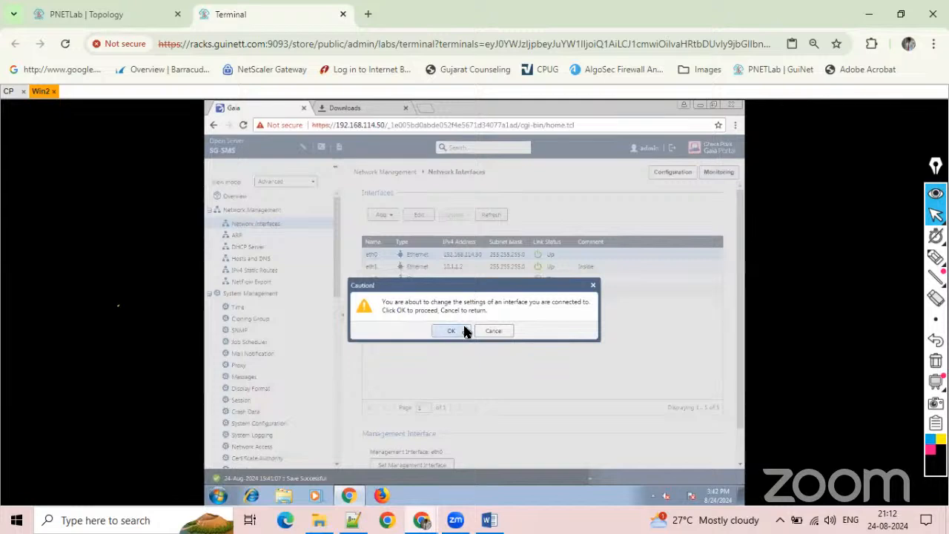
pyautogui.click(493, 330)
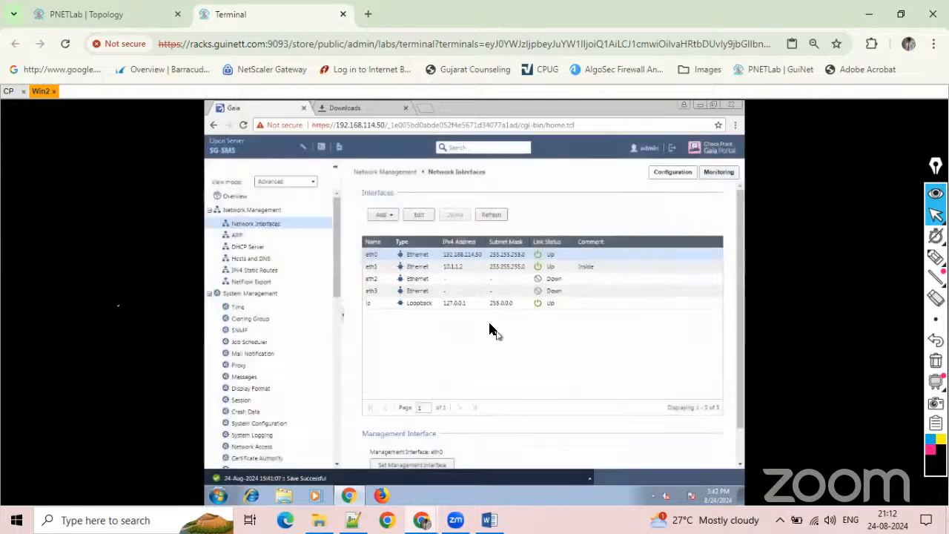
# Enable the eth2 interface with comment Outside, IPv4 address 192.168.1.2 and subnet mask 255.255.255.0, and save it.
pyautogui.click(393, 280)
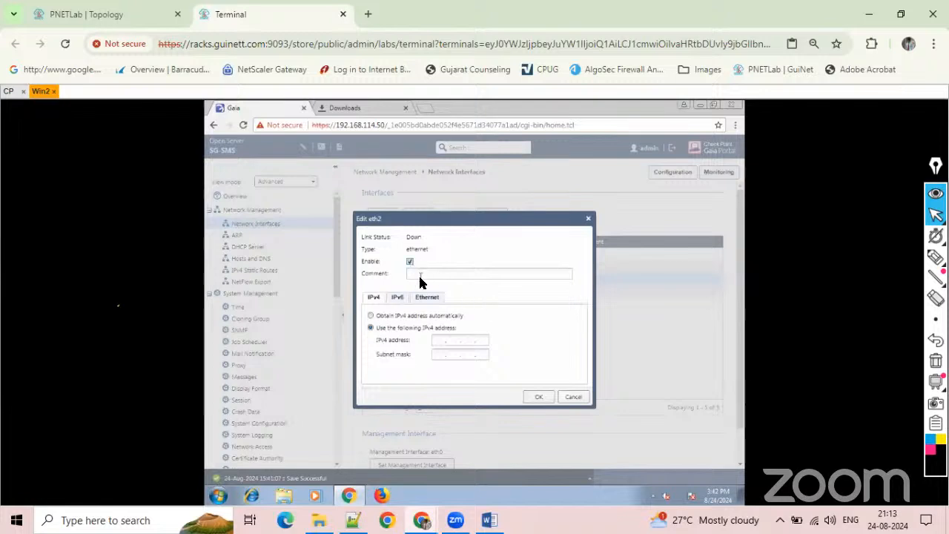
pyautogui.write('C')
pyautogui.click(438, 338)
pyautogui.write('192.168.1.22')
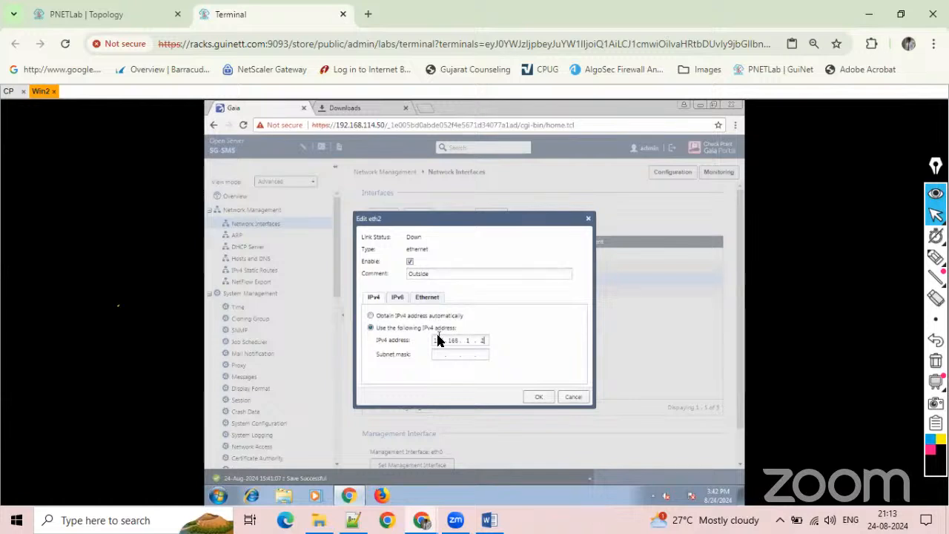
pyautogui.press('BackSpace')
pyautogui.press('Tab')
pyautogui.write('255 . 255 . 255 . 0')
pyautogui.click(530, 400)
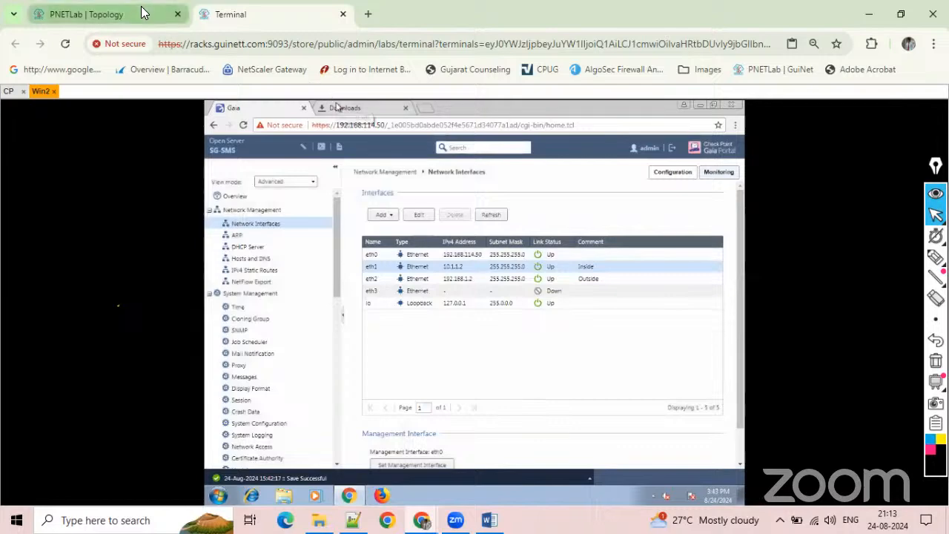
# Enable the eth3 interface with comment DMZ, IPv4 address 20.1.1.2 and subnet mask 255.255.255.0 per the topology, and save it.
pyautogui.click(143, 13)
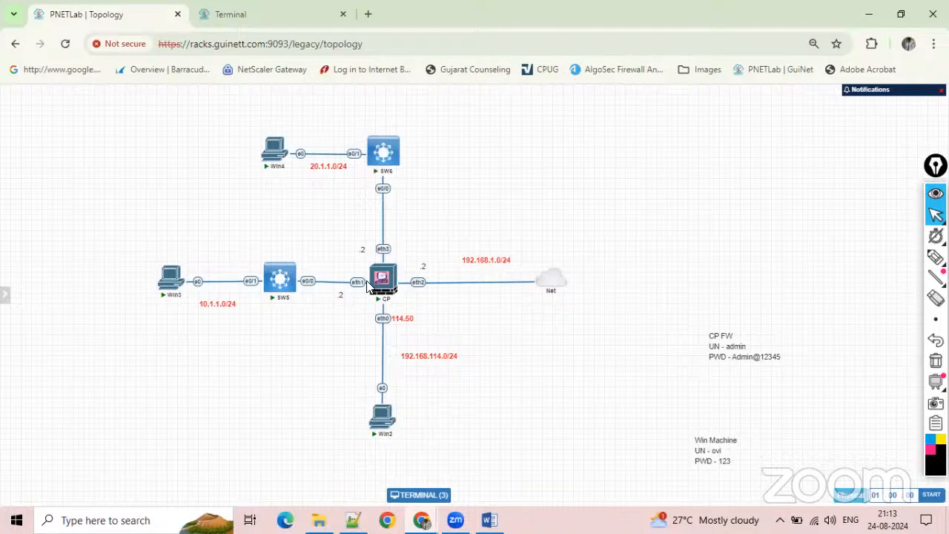
pyautogui.click(267, 11)
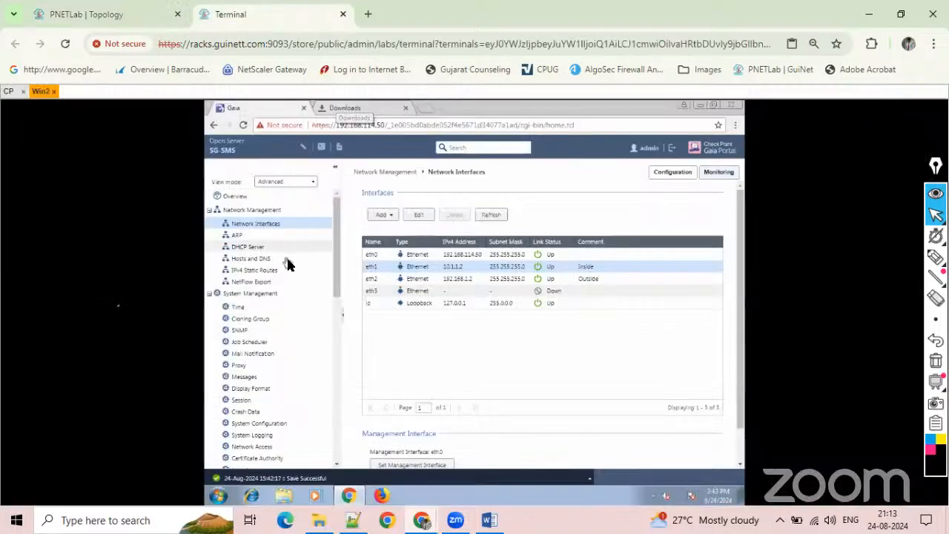
pyautogui.click(381, 291)
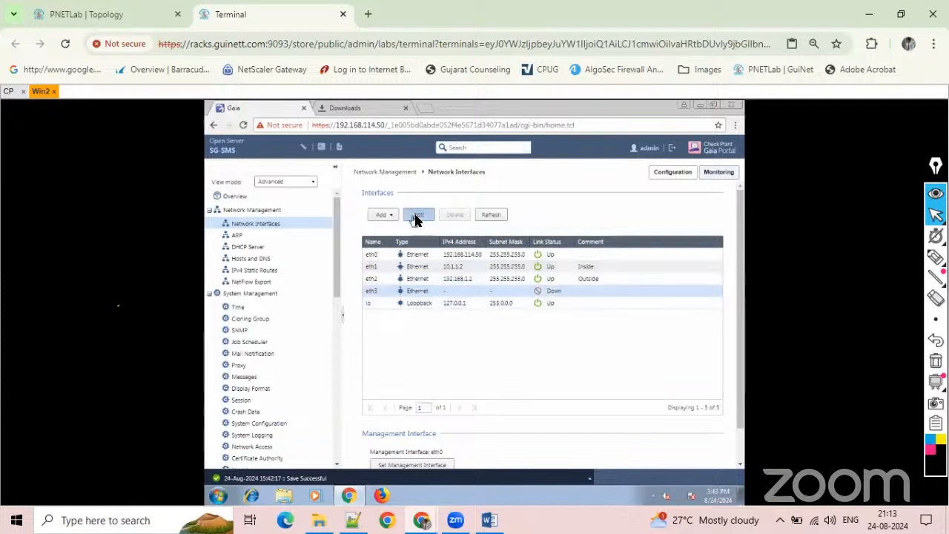
pyautogui.click(417, 216)
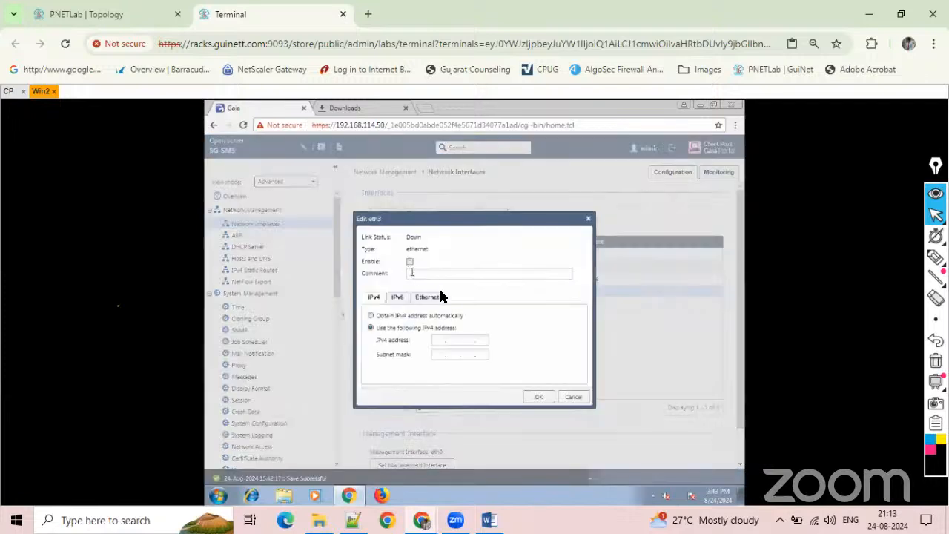
pyautogui.write('DMZ2552')
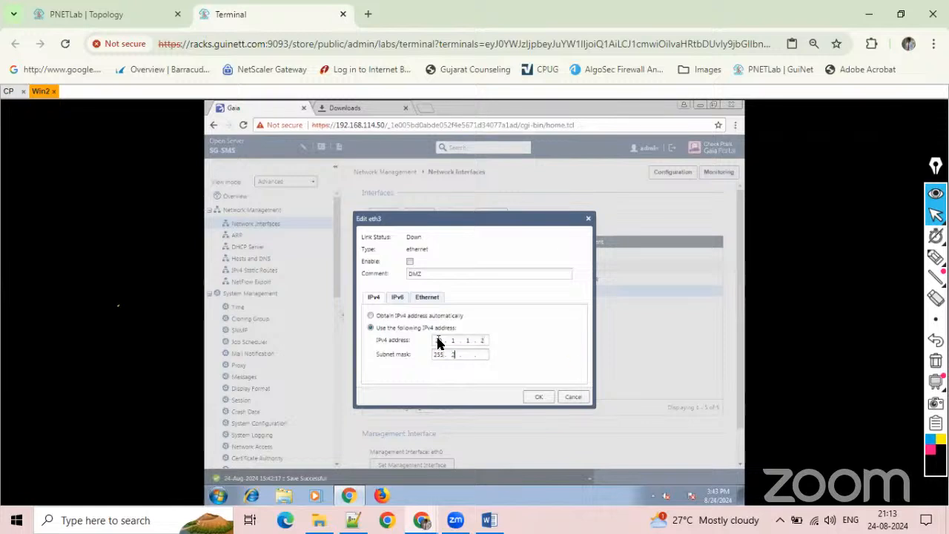
pyautogui.write('552550')
pyautogui.click(539, 396)
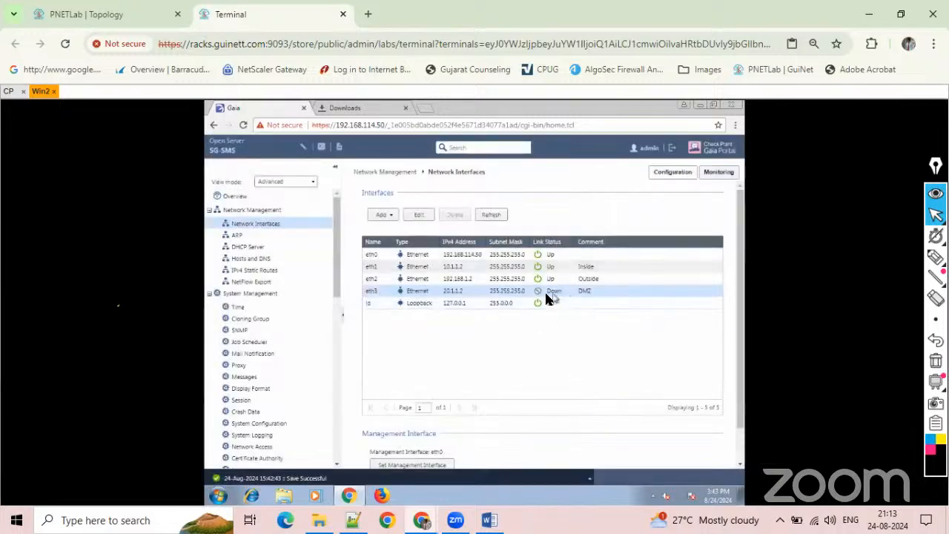
pyautogui.click(418, 215)
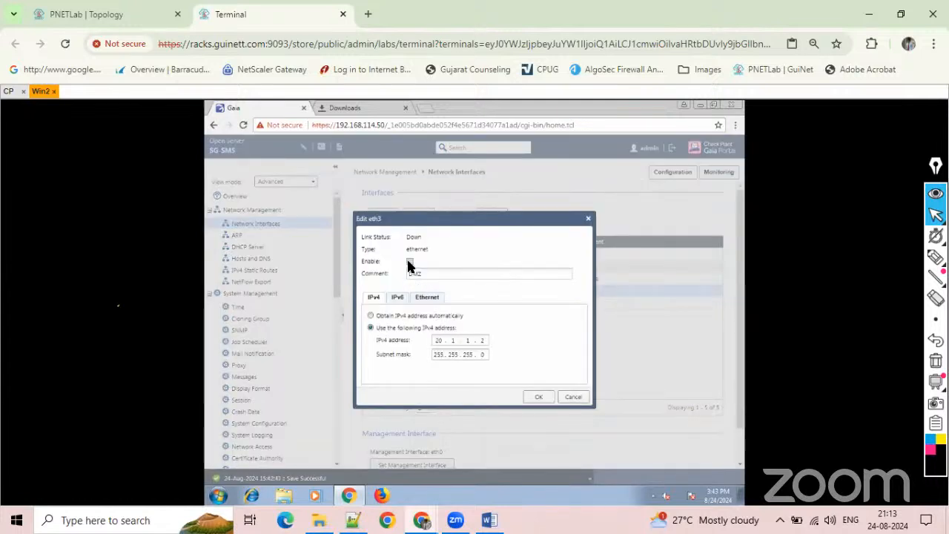
pyautogui.click(540, 397)
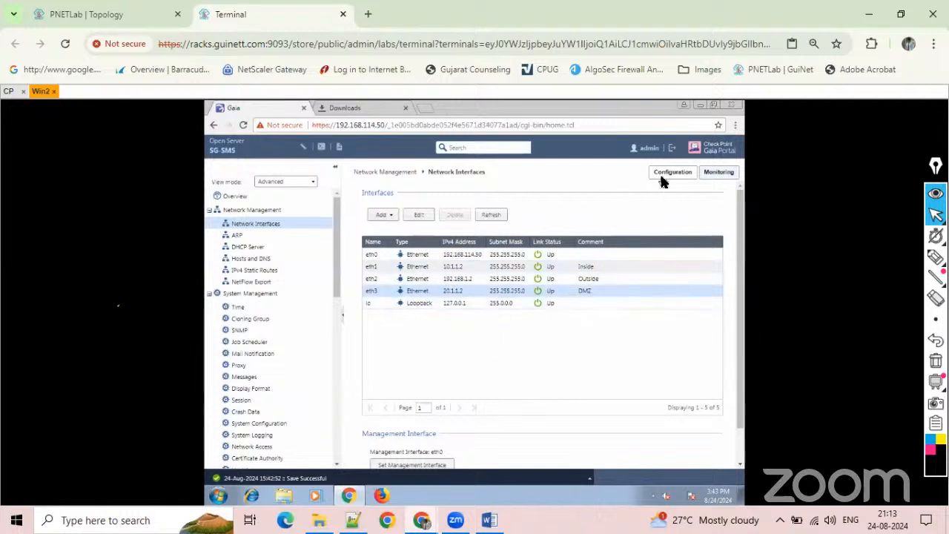
# Examine the refreshed traffic statistics in the Network Interfaces Monitor and return to the interface configuration.
pyautogui.click(720, 173)
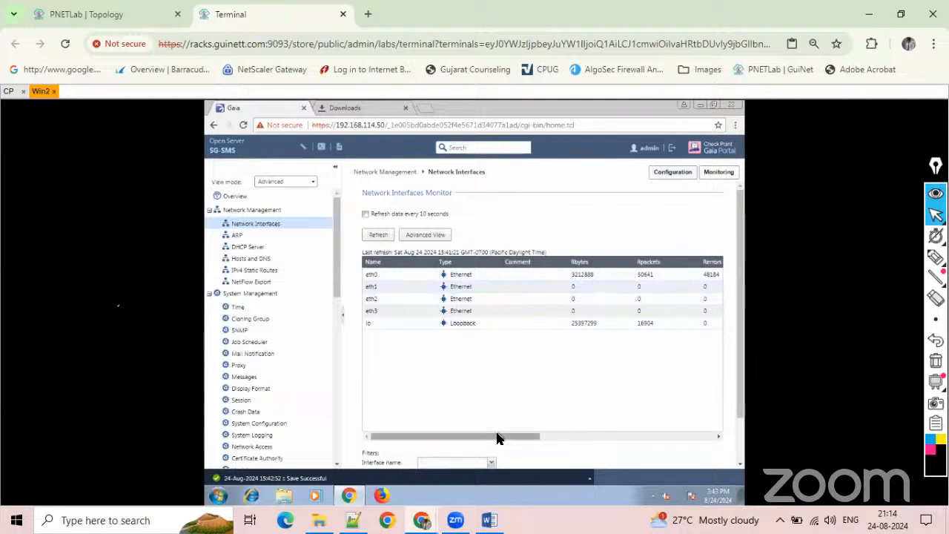
pyautogui.moveTo(495, 439); pyautogui.dragTo(395, 435)
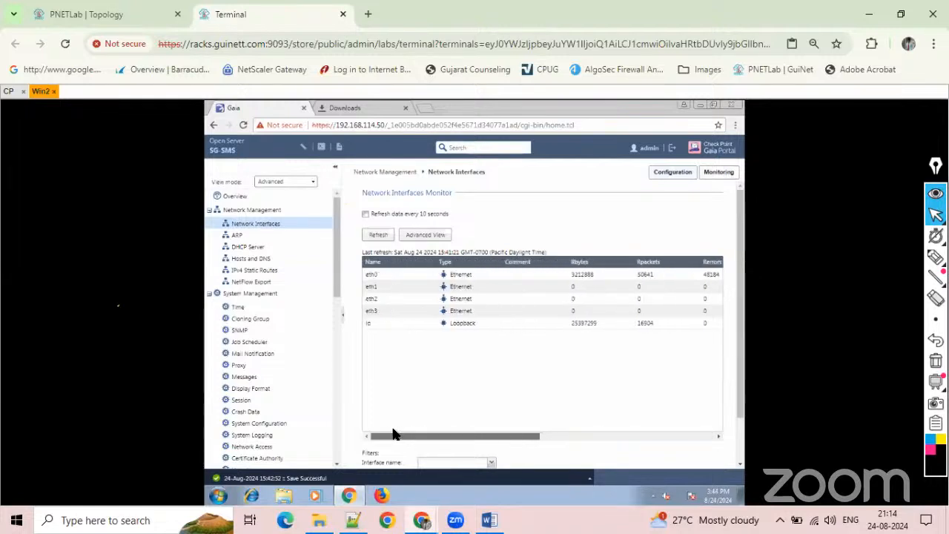
pyautogui.click(376, 235)
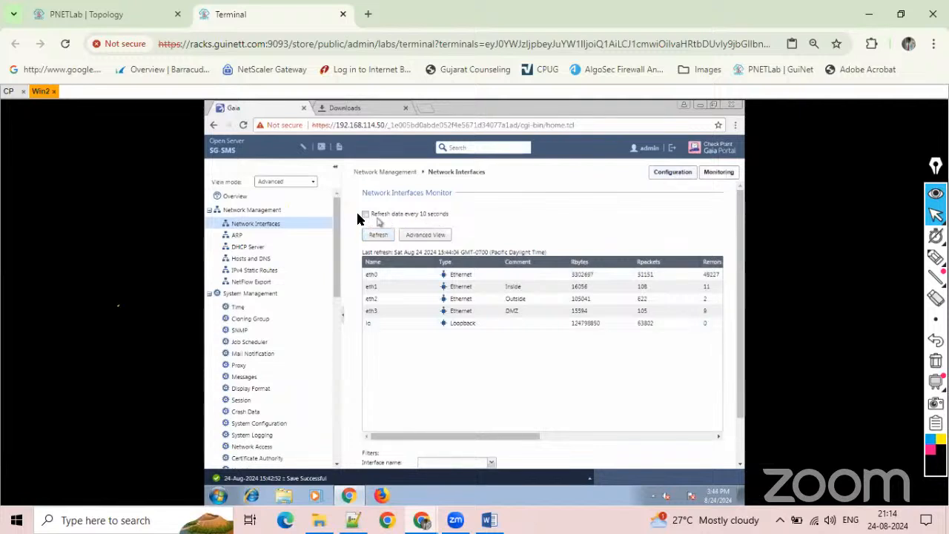
pyautogui.click(365, 214)
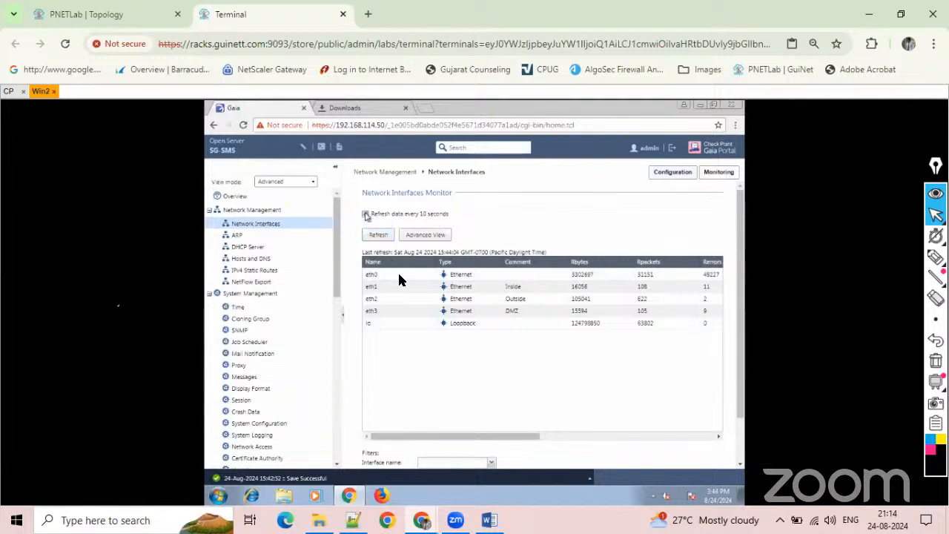
pyautogui.click(365, 213)
pyautogui.click(679, 176)
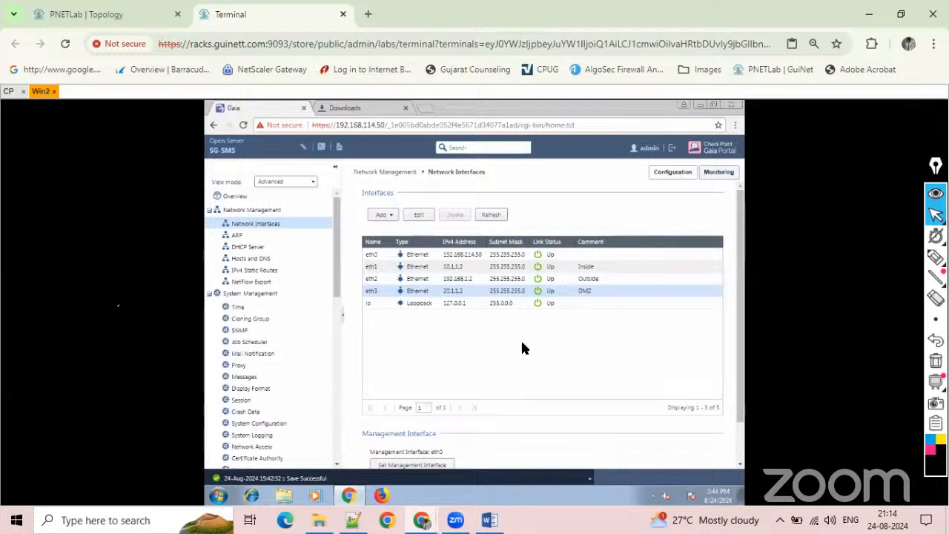
# Check which interfaces can be chosen as management interface, cancel without changing it, and refresh the Interfaces table.
pyautogui.scroll(-2, 522, 343)
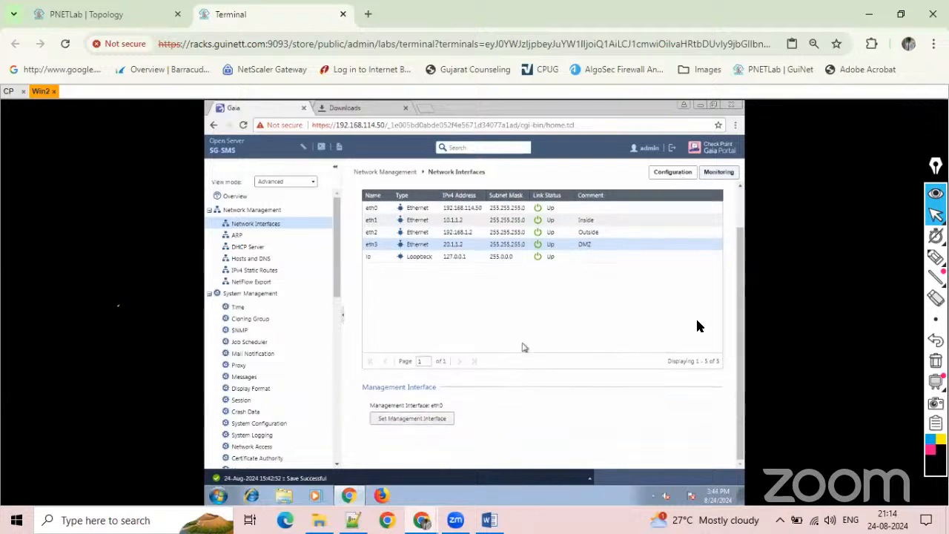
pyautogui.click(430, 419)
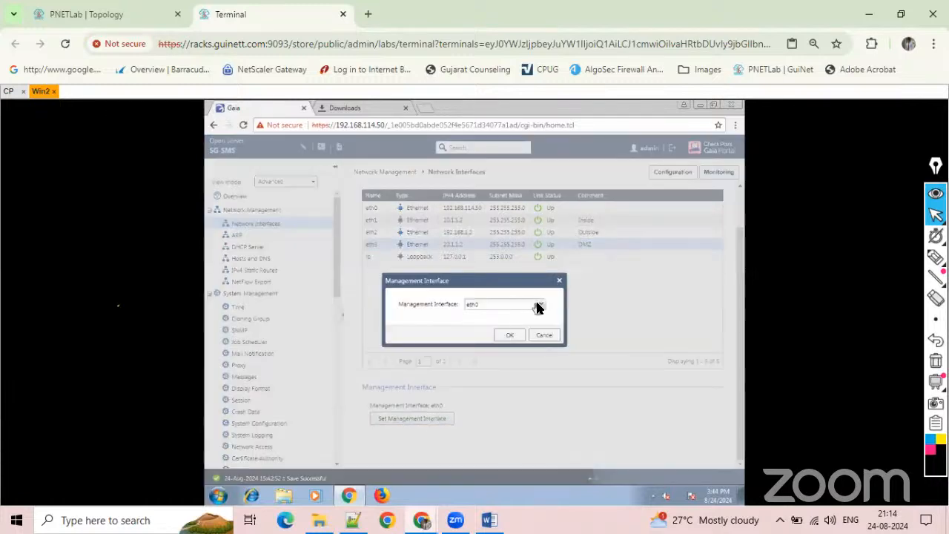
pyautogui.click(539, 307)
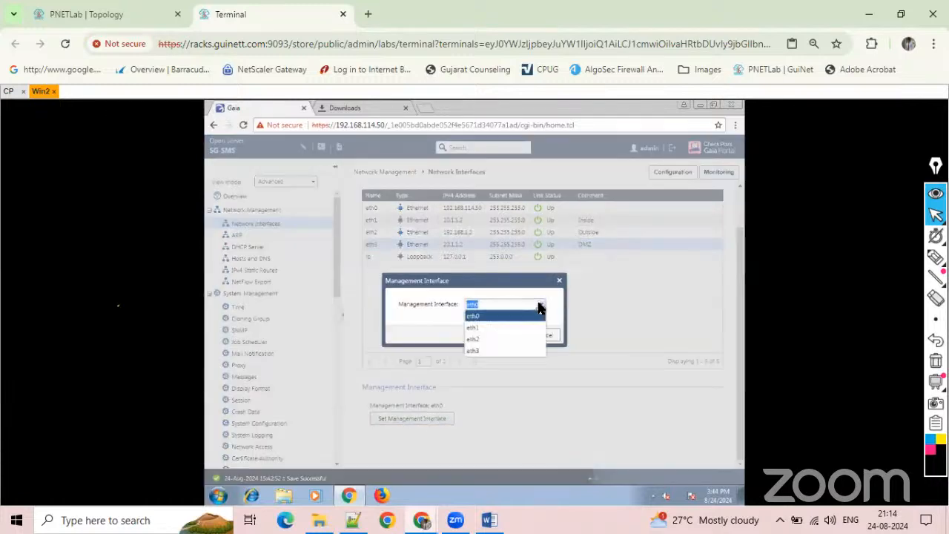
pyautogui.click(560, 339)
pyautogui.click(559, 335)
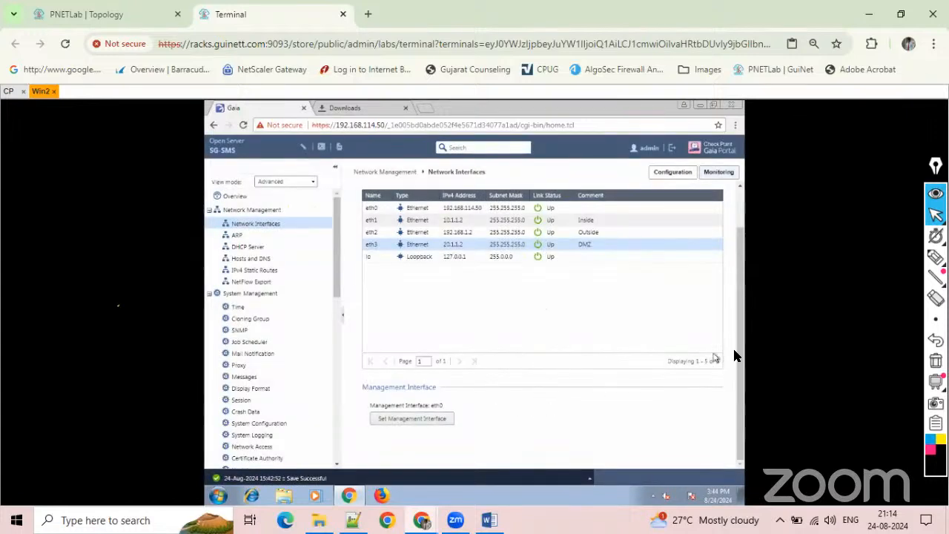
pyautogui.scroll(2, 737, 254)
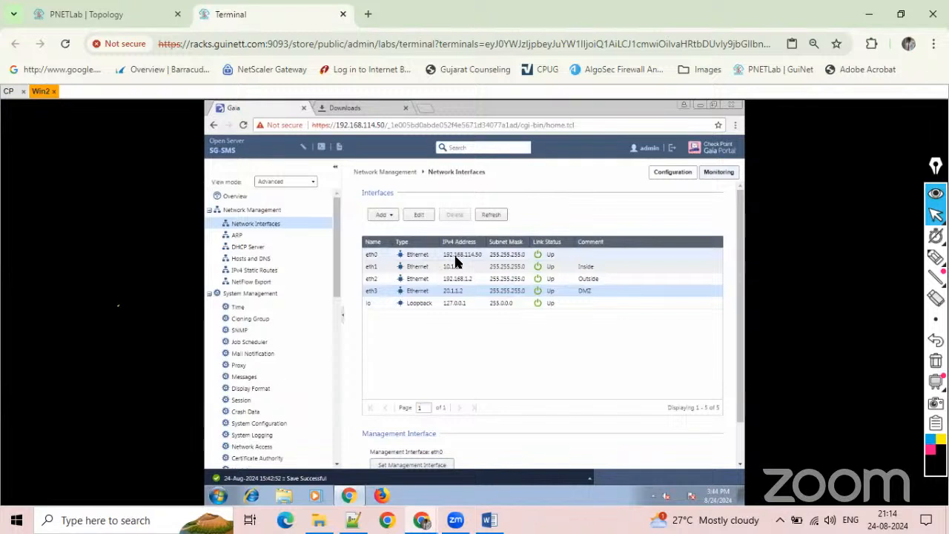
pyautogui.click(491, 214)
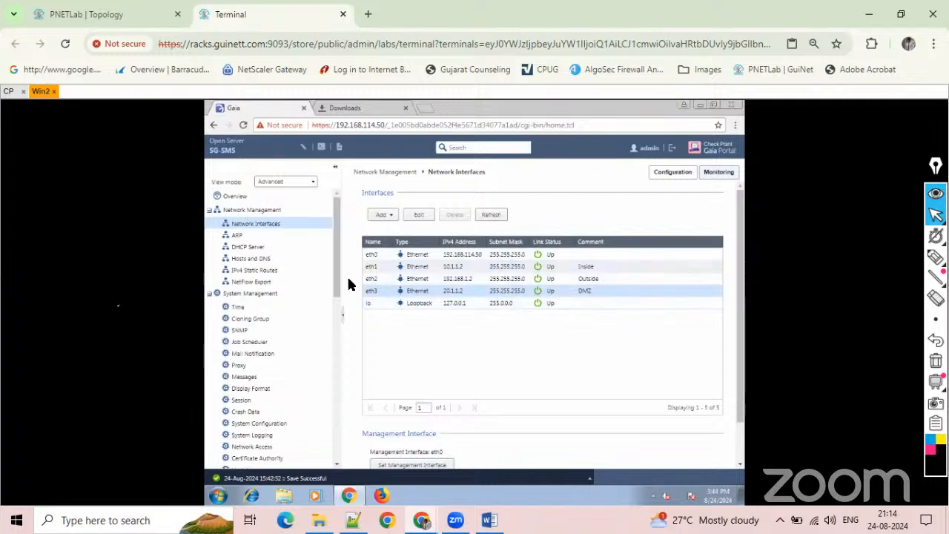
# Keep the downloaded SmartConsole.exe file and show it in its Downloads folder.
pyautogui.click(361, 106)
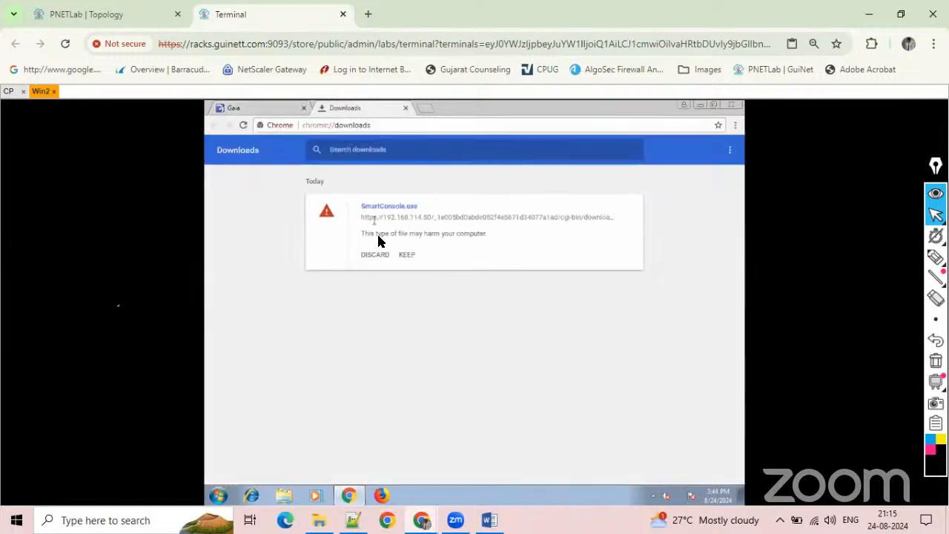
pyautogui.click(406, 256)
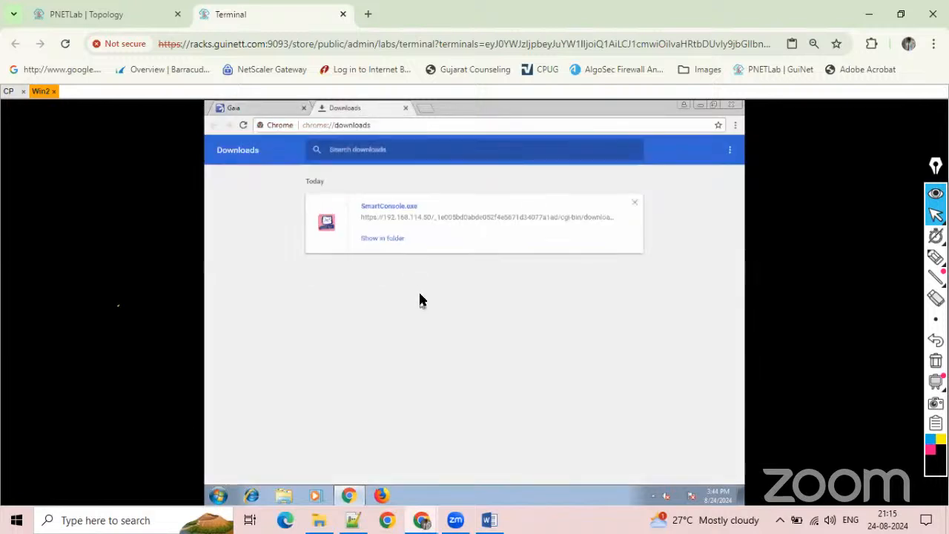
pyautogui.click(380, 238)
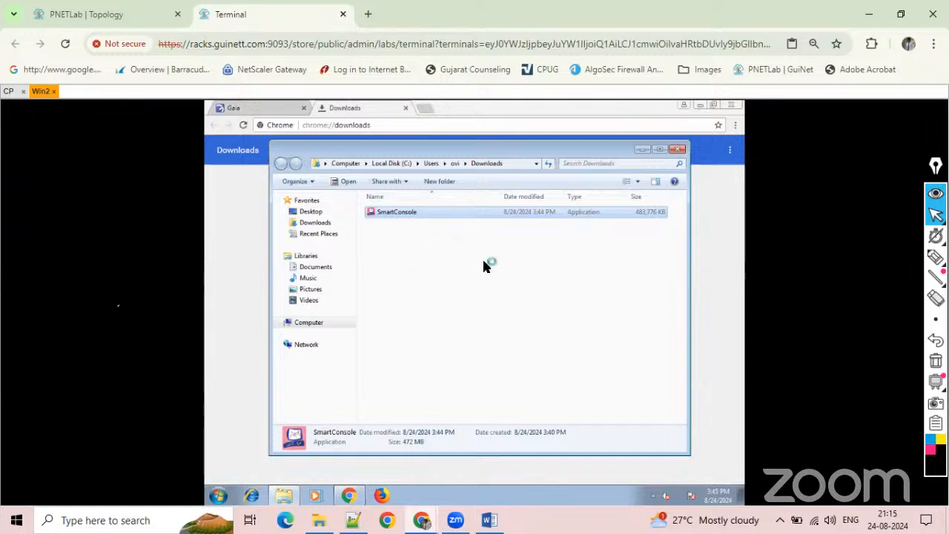
# Open the console of the Win3 machine from the lab topology and log in to Windows with the account password.
pyautogui.click(95, 13)
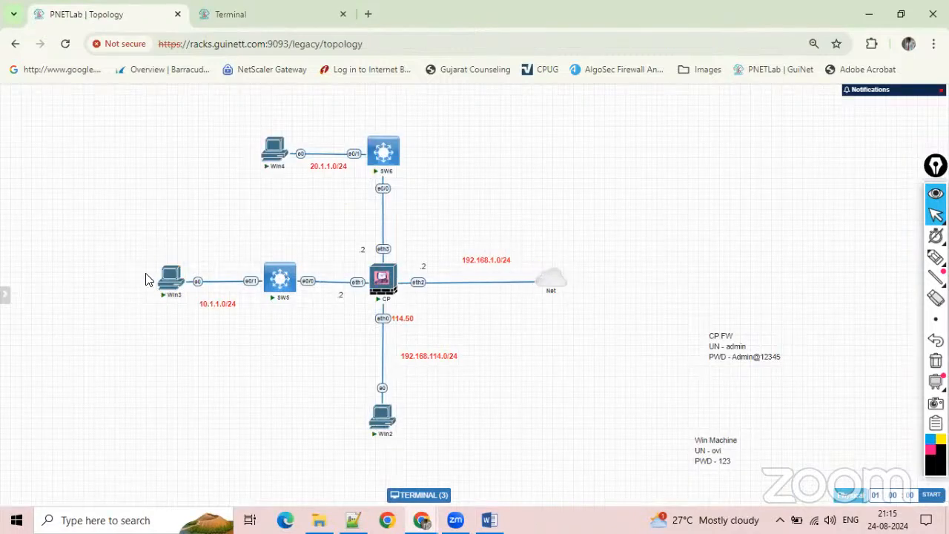
pyautogui.click(171, 276)
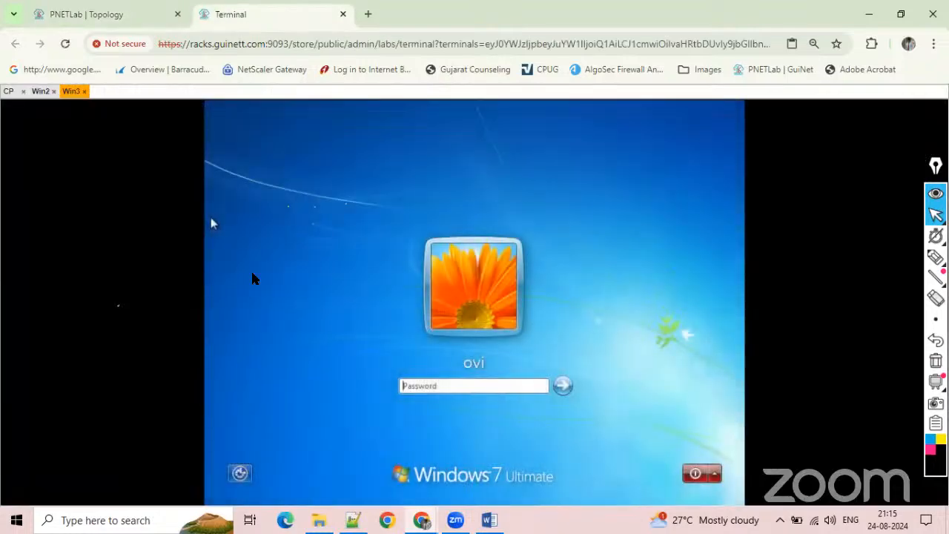
pyautogui.click(419, 385)
pyautogui.press('Return')
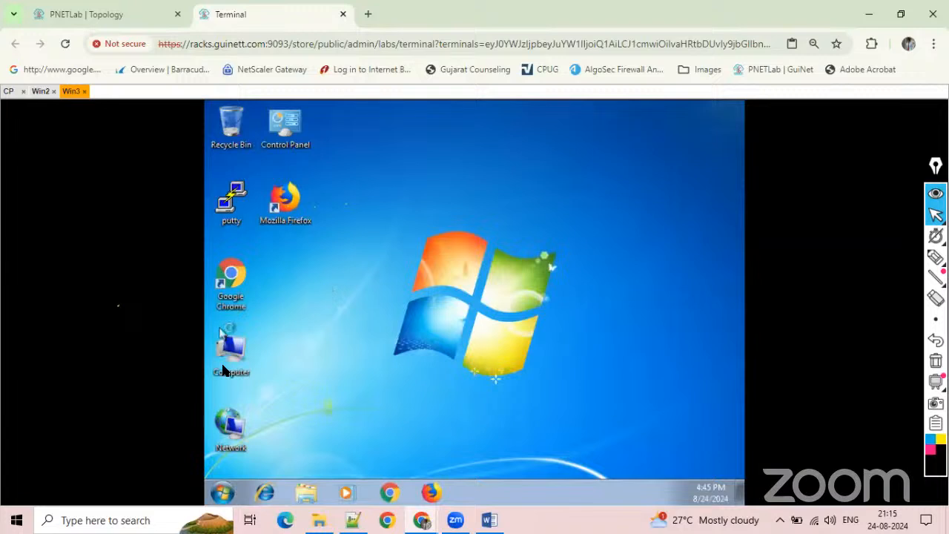
# Run ncpa.cpl on Win3 and open the Internet Protocol Version 4 properties of the Local Area Connection.
pyautogui.click(232, 475)
pyautogui.click(234, 457)
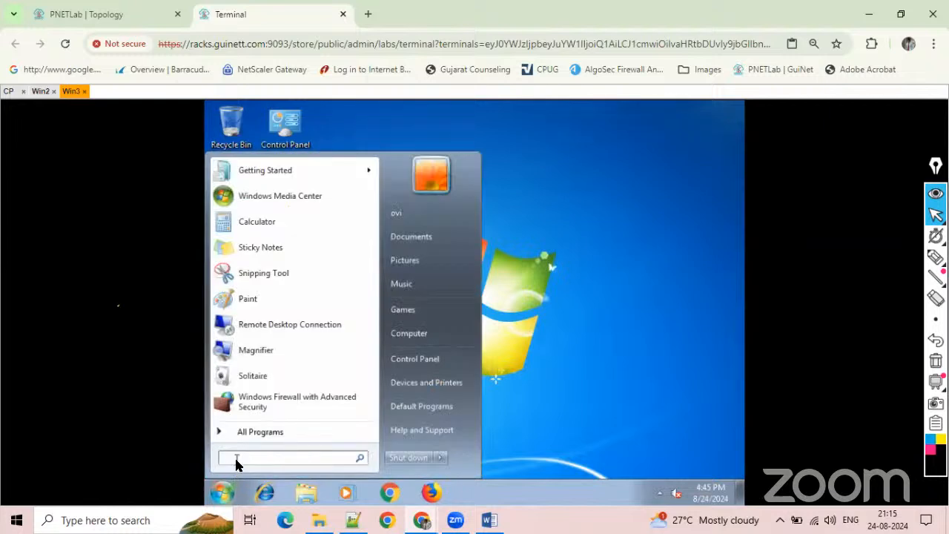
pyautogui.write('ncpa.cp')
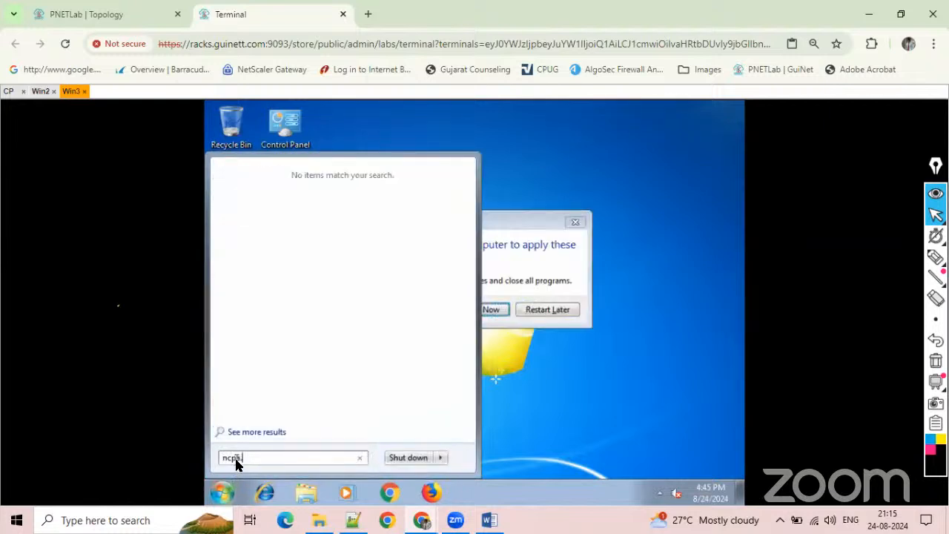
pyautogui.write('l')
pyautogui.press('Return')
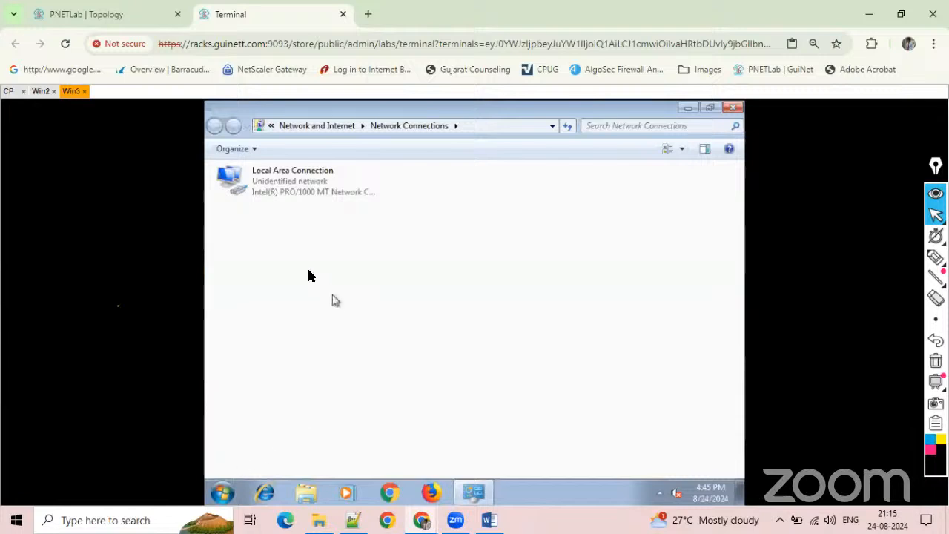
pyautogui.rightClick(283, 190)
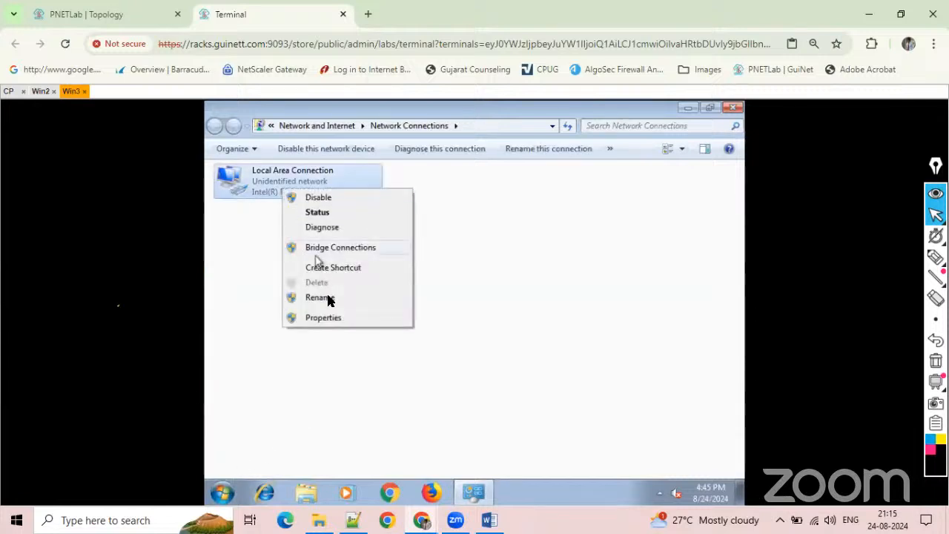
pyautogui.click(327, 319)
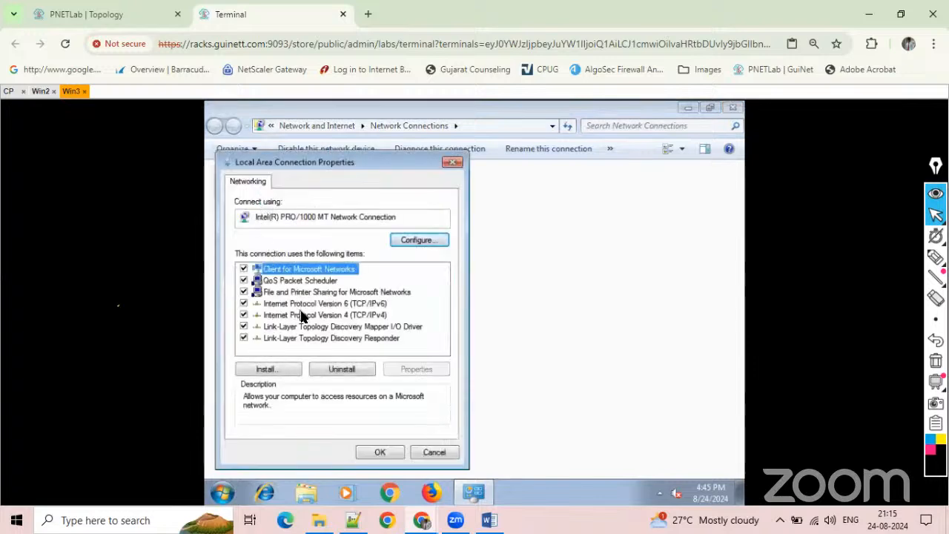
pyautogui.doubleClick(302, 317)
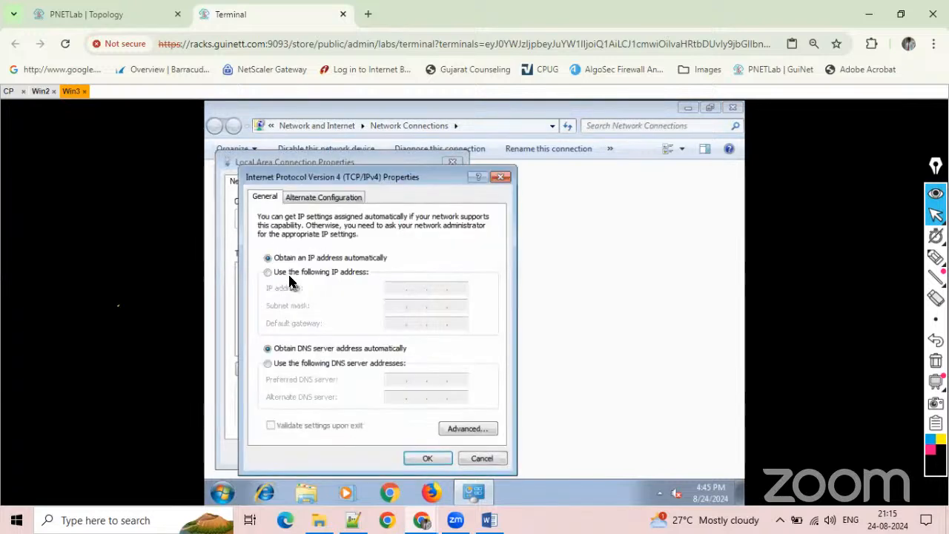
# Assign the static IP address 10.1.1.1, subnet mask 255.255.255.0 and default gateway 10.1.1.2 to the connection.
pyautogui.click(327, 273)
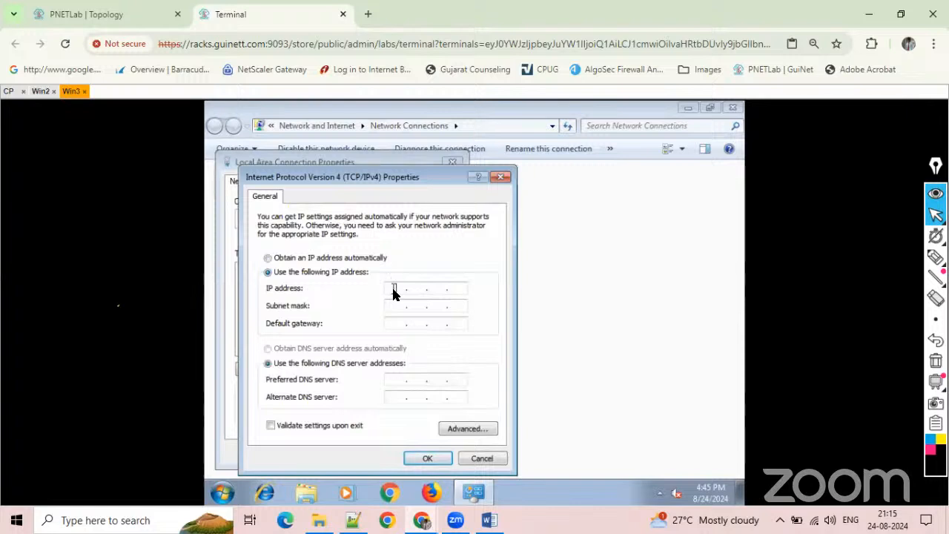
pyautogui.write('10 . 1 . 1 . 1')
pyautogui.press('Tab')
pyautogui.write('255 . 2')
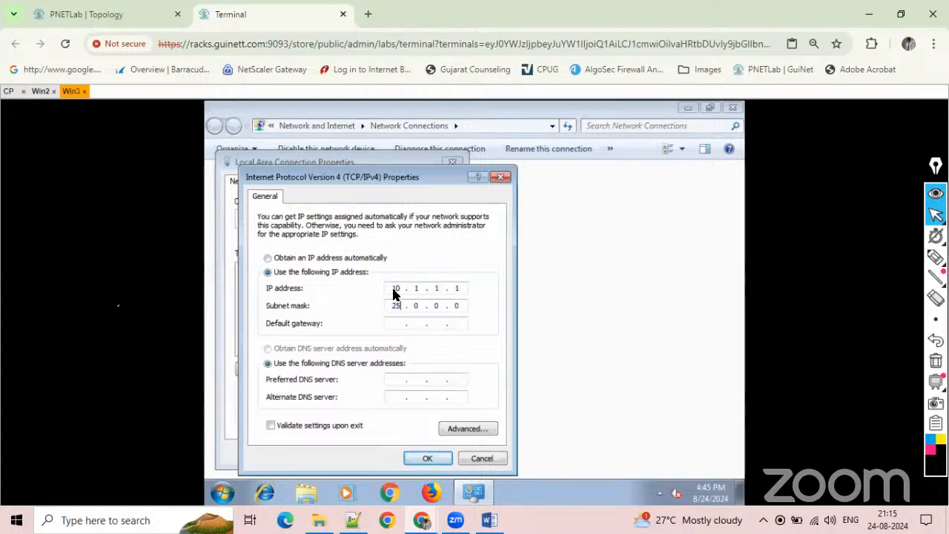
pyautogui.write('55 . 255')
pyautogui.press('Tab')
pyautogui.write('10.1.1.2')
pyautogui.press('Tab')
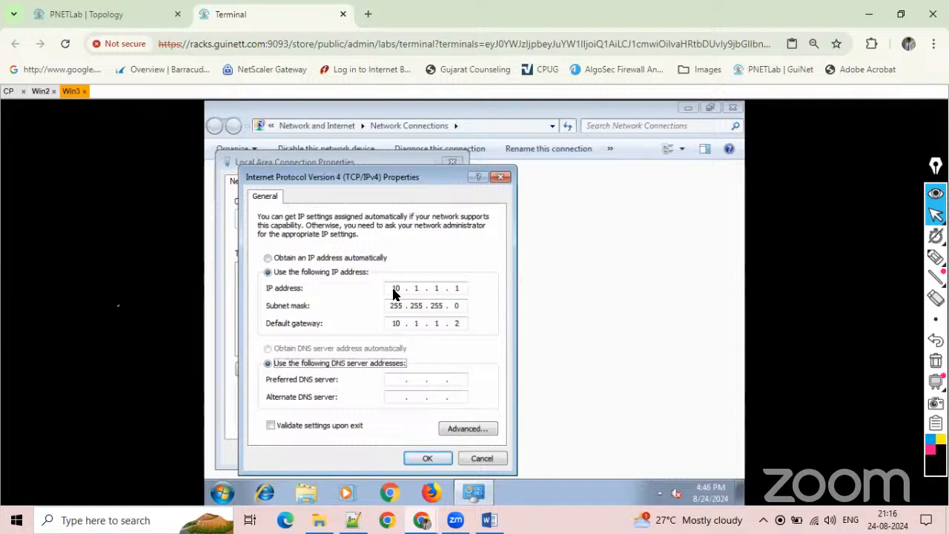
# Set the preferred DNS server to 8.8.8.8 and the alternate to 8.8.4.4, and save the connection properties.
pyautogui.press('Tab')
pyautogui.write('8.8.')
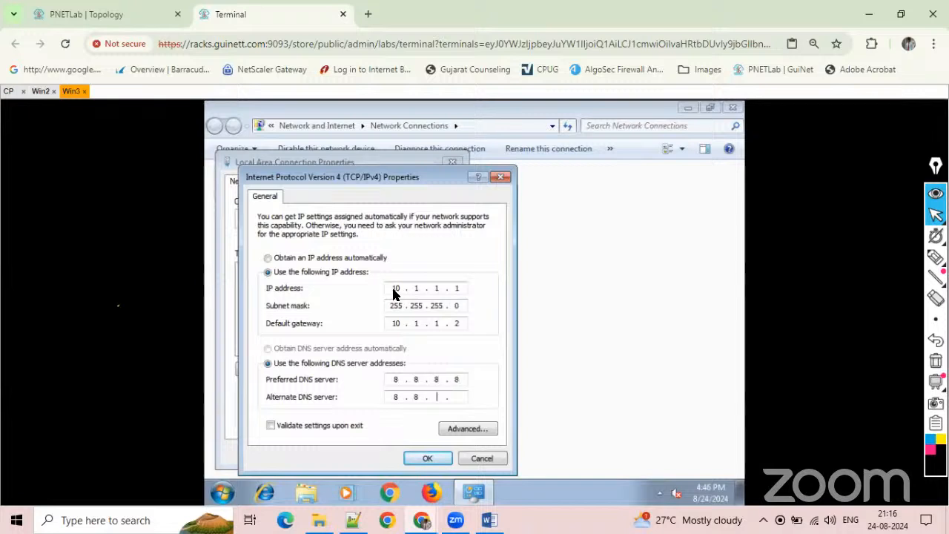
pyautogui.write('8.8.4.4')
pyautogui.click(428, 460)
pyautogui.click(385, 454)
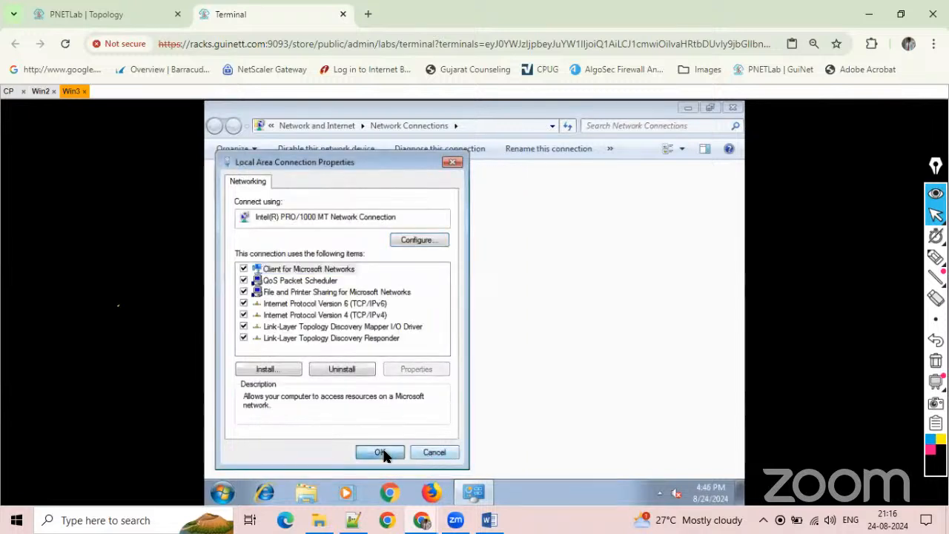
# Close the Network Connections window, set Win3's network location to Work, and postpone the requested restart.
pyautogui.click(732, 108)
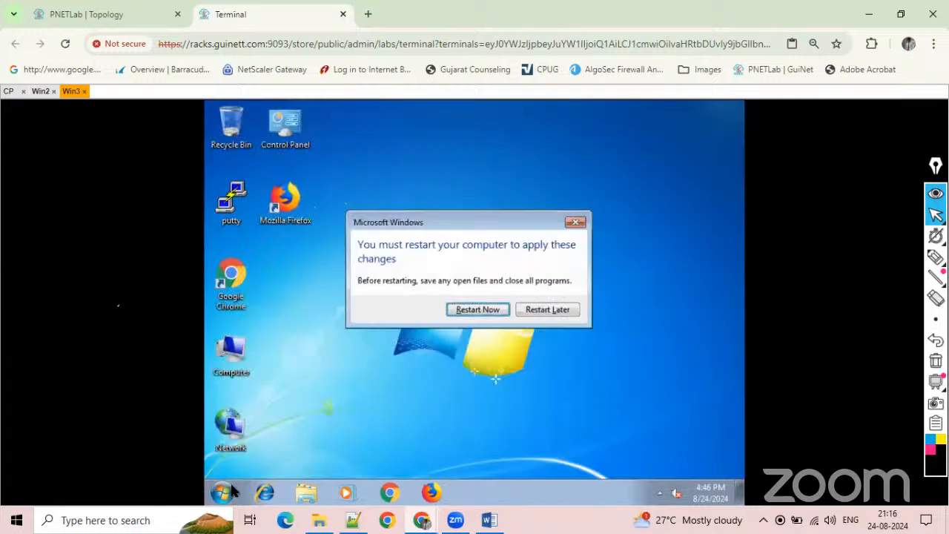
pyautogui.click(546, 310)
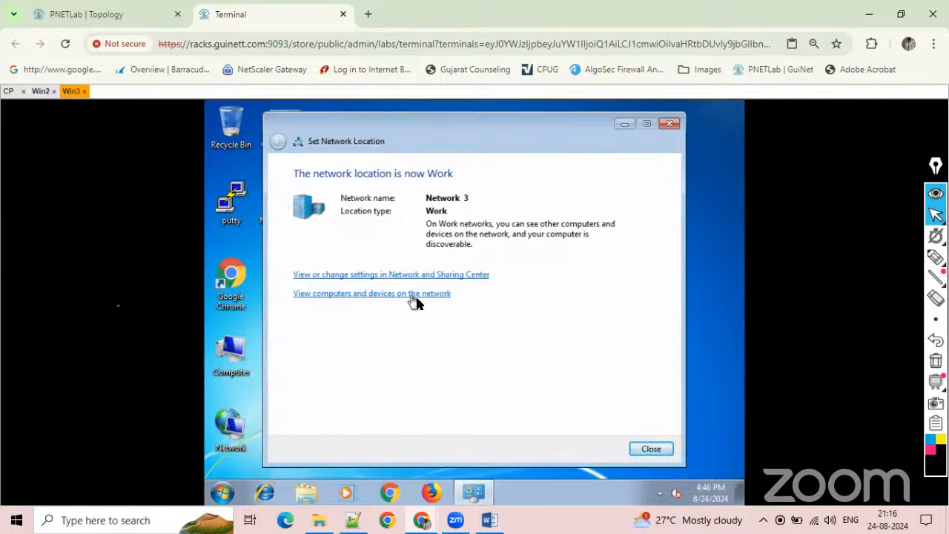
pyautogui.click(435, 277)
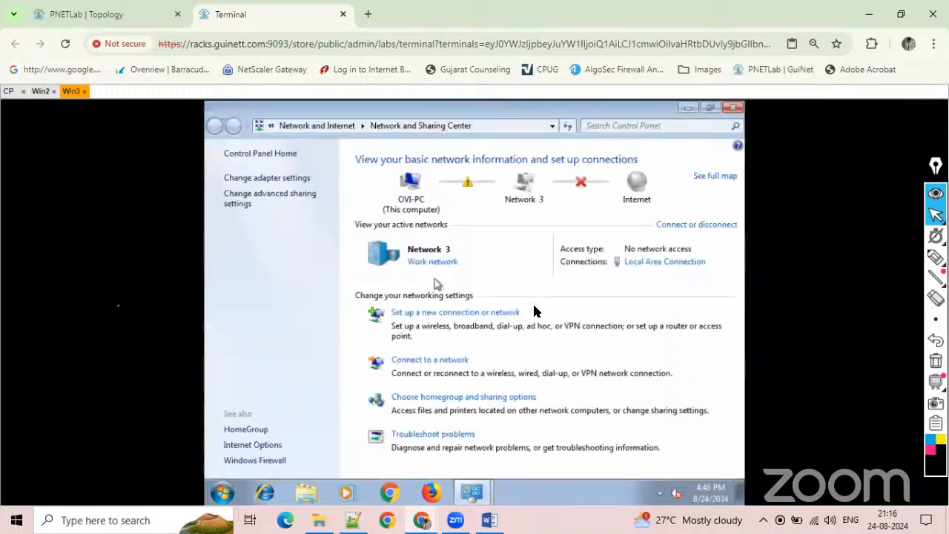
pyautogui.click(737, 116)
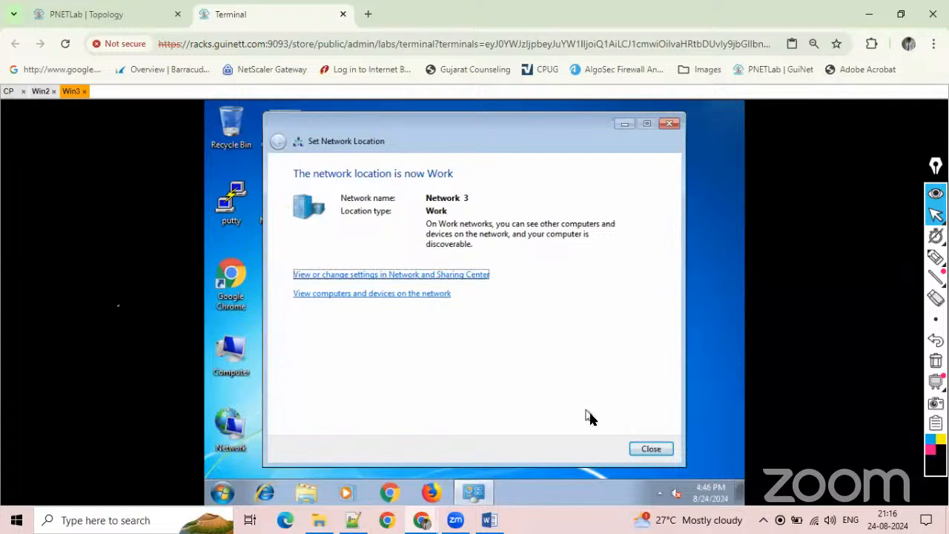
pyautogui.click(644, 454)
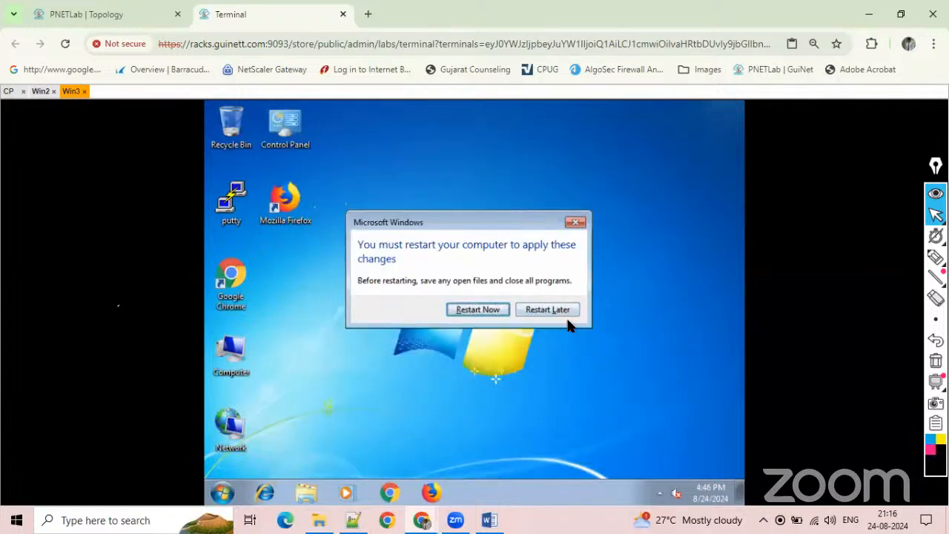
pyautogui.click(566, 315)
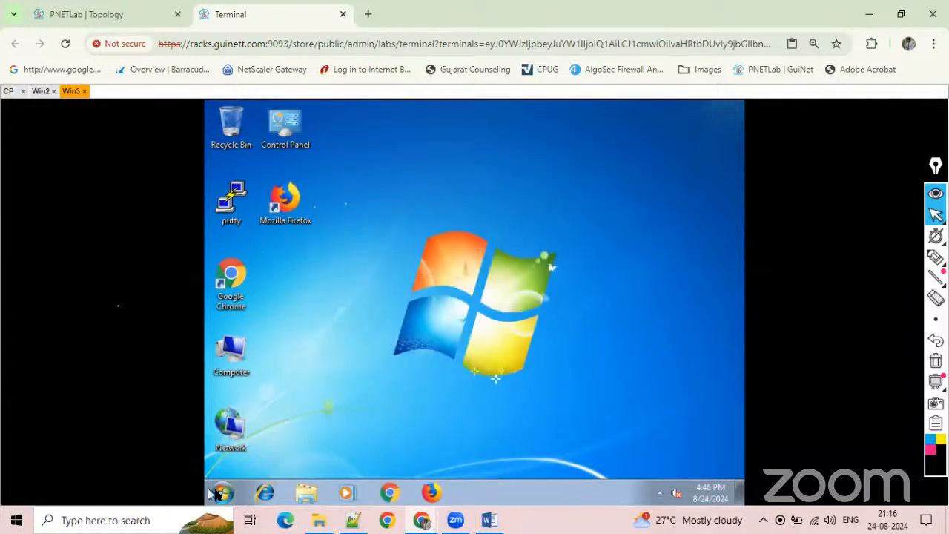
# Turn off Windows Firewall on Win3 for both the home or work (private) and public network locations.
pyautogui.click(220, 493)
pyautogui.write('firewall')
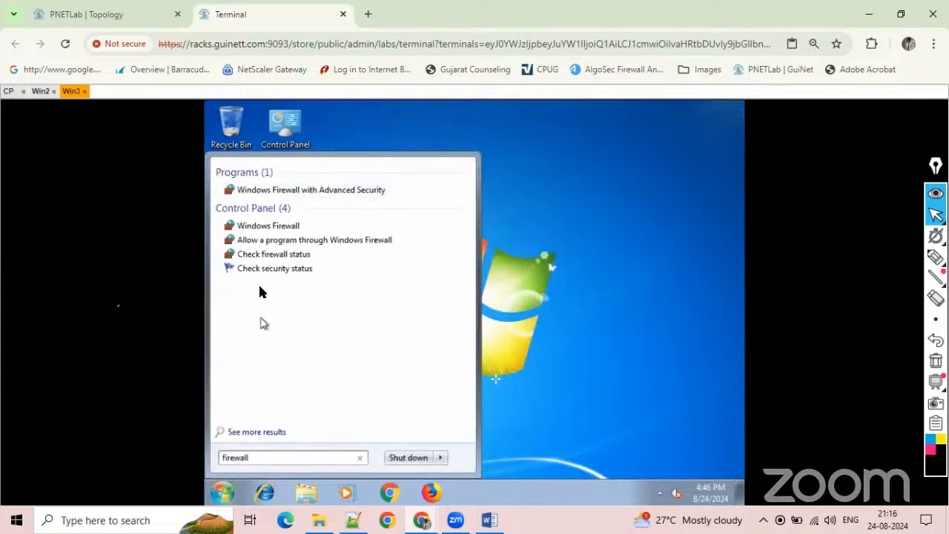
pyautogui.click(270, 226)
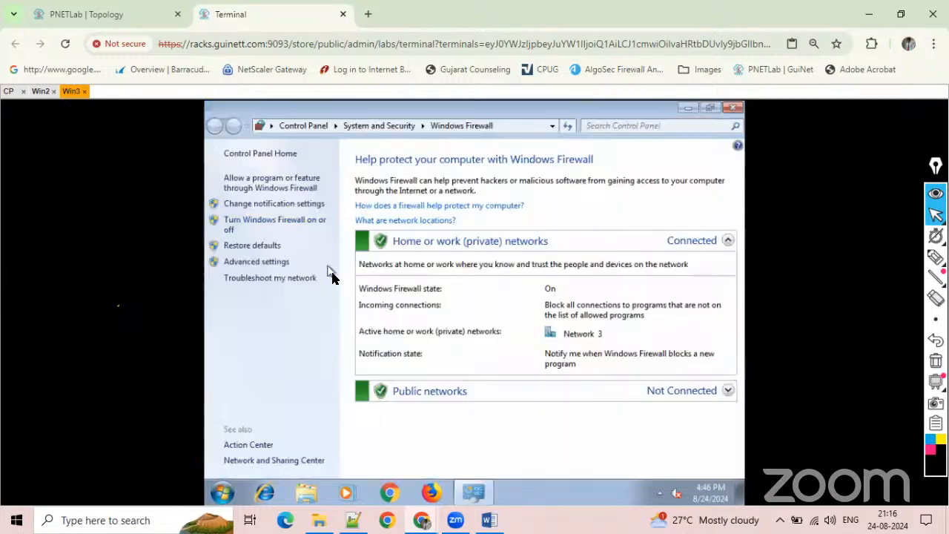
pyautogui.click(250, 221)
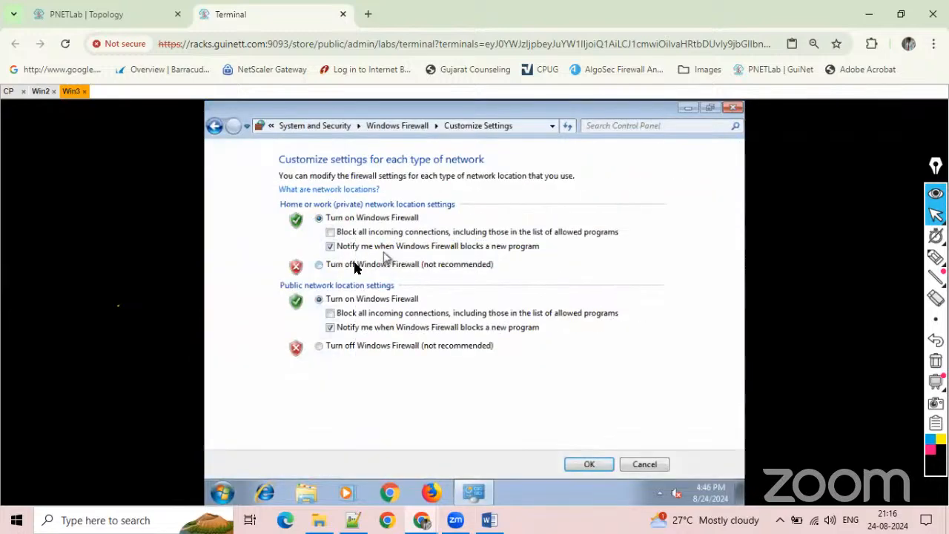
pyautogui.click(335, 264)
pyautogui.click(330, 347)
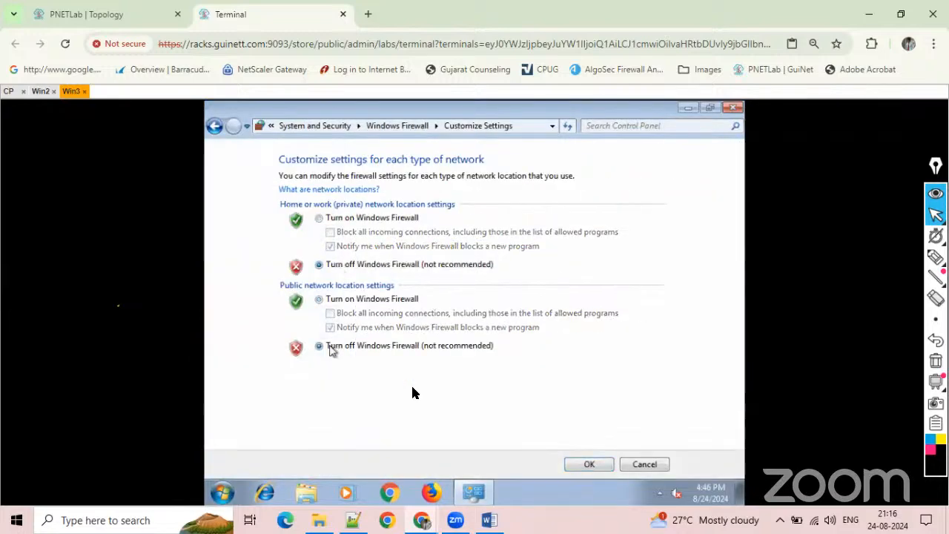
pyautogui.click(593, 464)
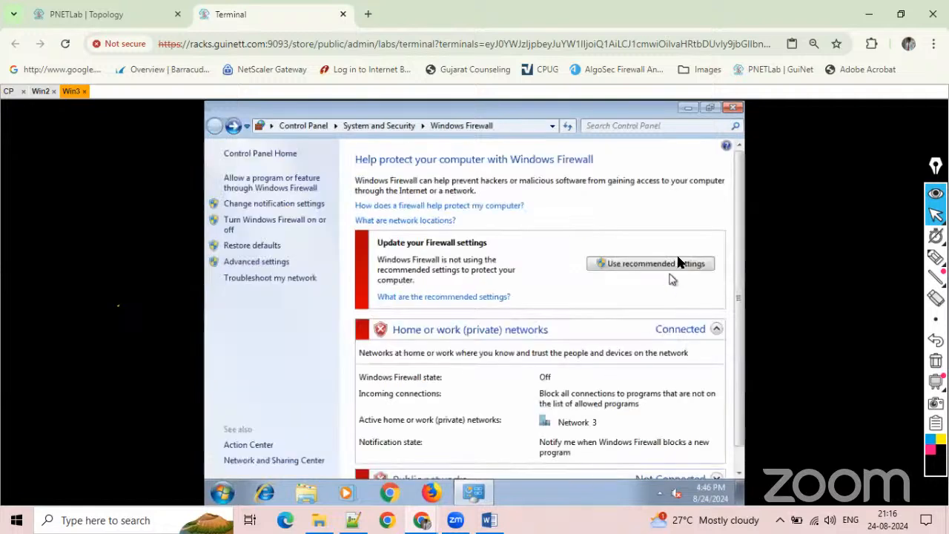
pyautogui.click(731, 109)
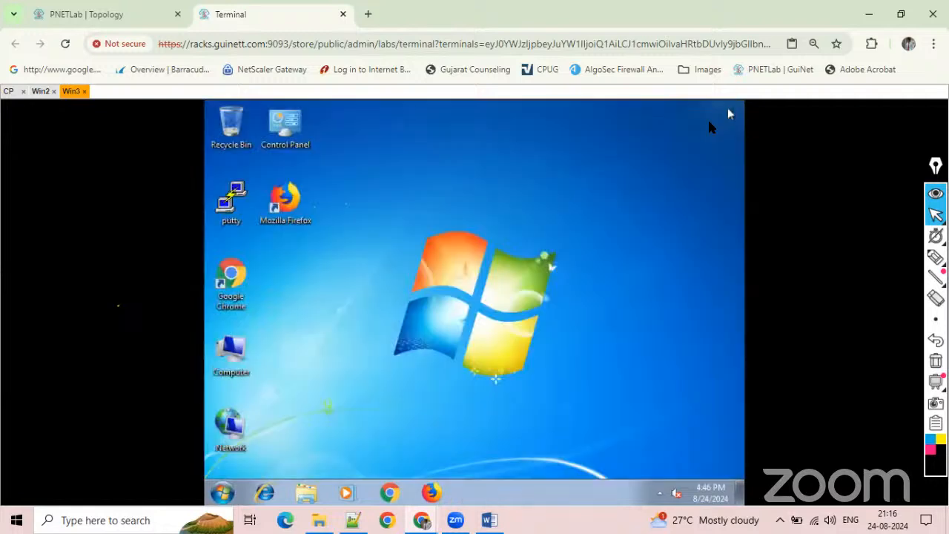
# Open a command prompt on Win3, ping 8.8.8.8 to test internet connectivity, and interrupt the ping.
pyautogui.click(223, 492)
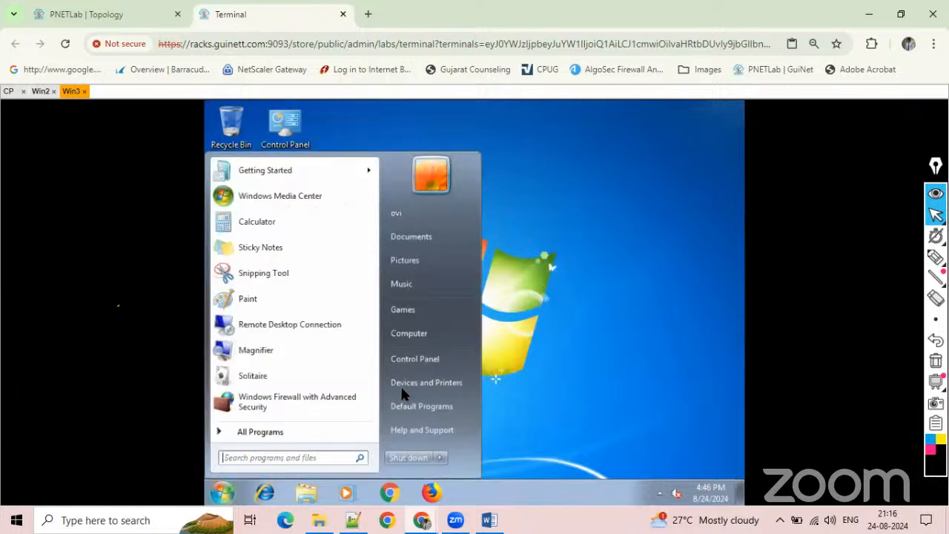
pyautogui.write('cms')
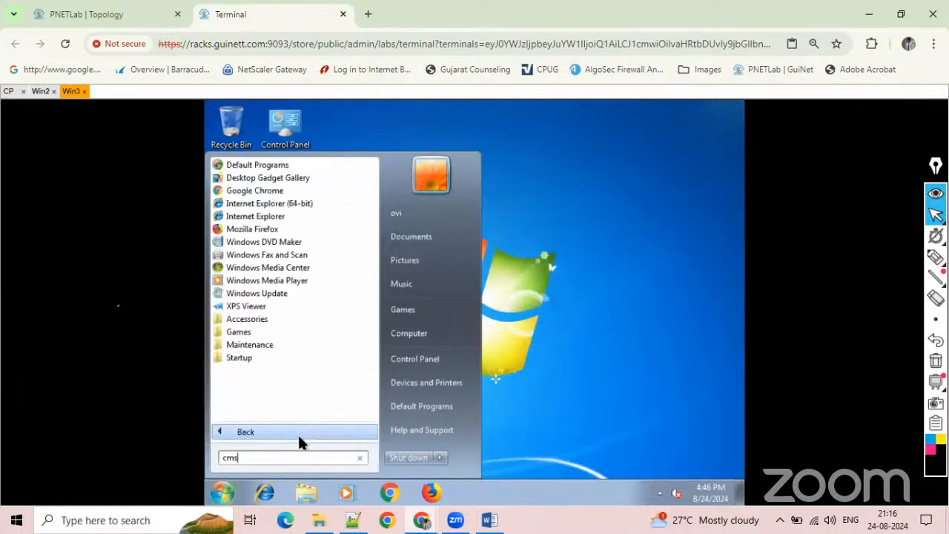
pyautogui.press('BackSpace')
pyautogui.write('d')
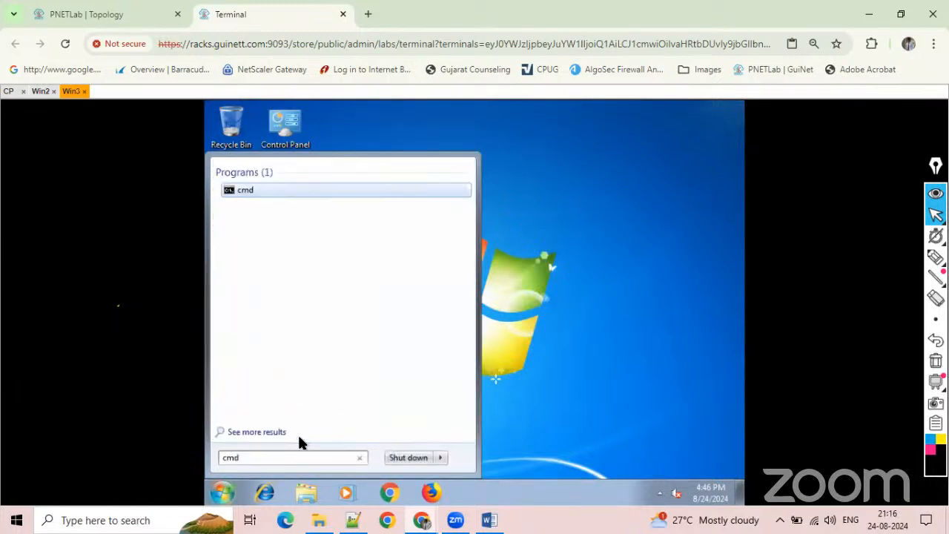
pyautogui.press('Return')
pyautogui.write('ping 8.8.8.')
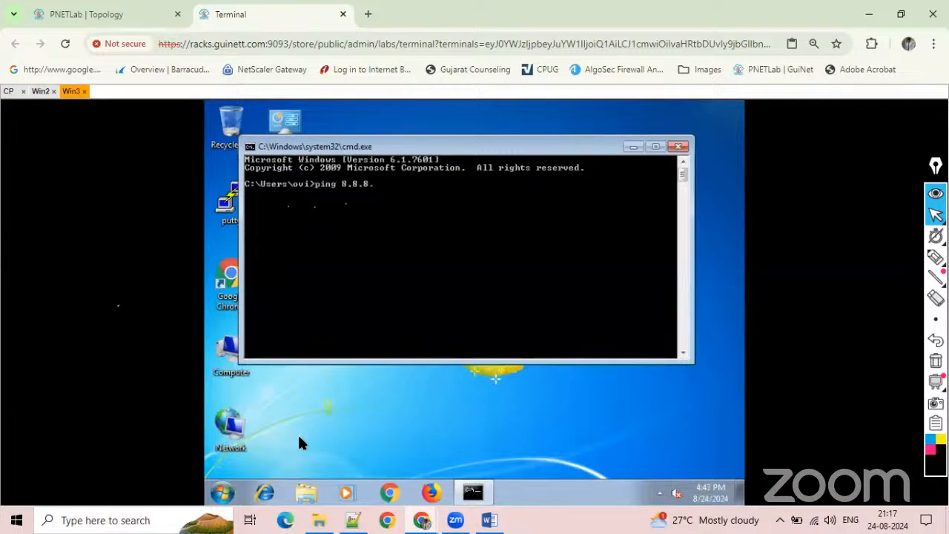
pyautogui.write('8')
pyautogui.press('Return')
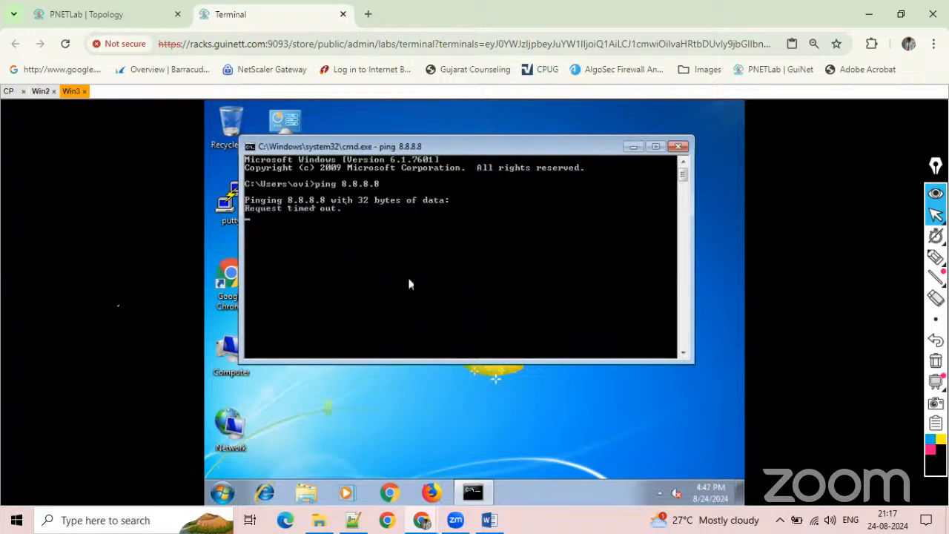
pyautogui.hotkey('ctrl', 'c')
pyautogui.press('Return')
pyautogui.press('Return')
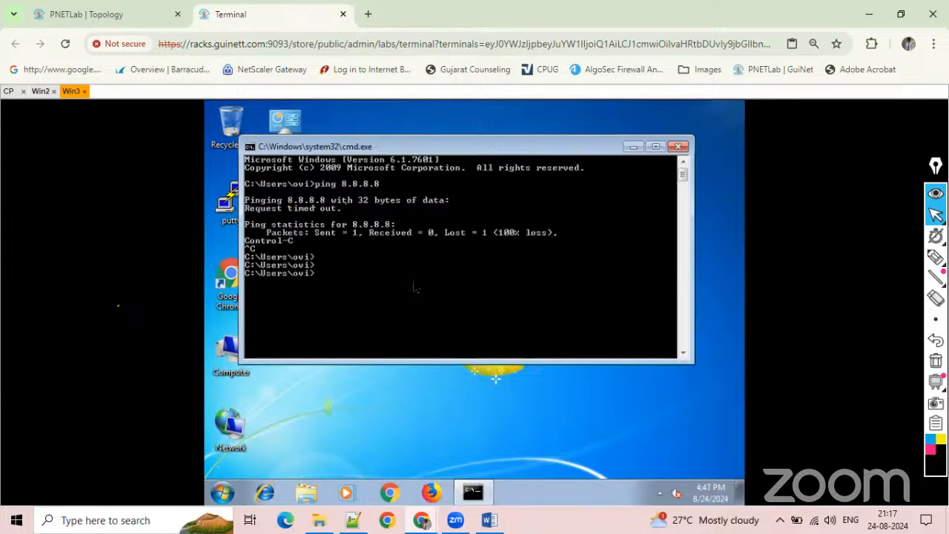
# Switch to the Win2 console and allow the downloaded SmartConsole.exe installer to run.
pyautogui.click(37, 91)
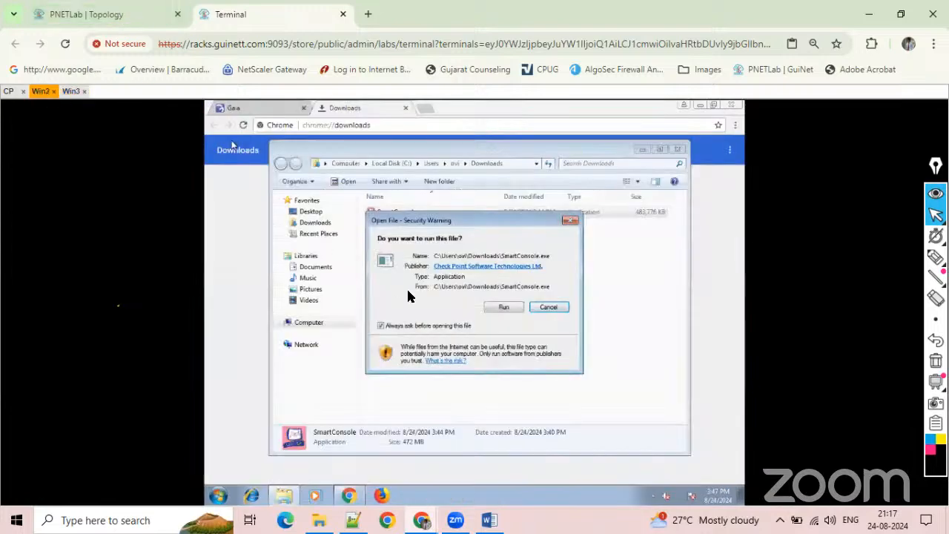
pyautogui.click(502, 310)
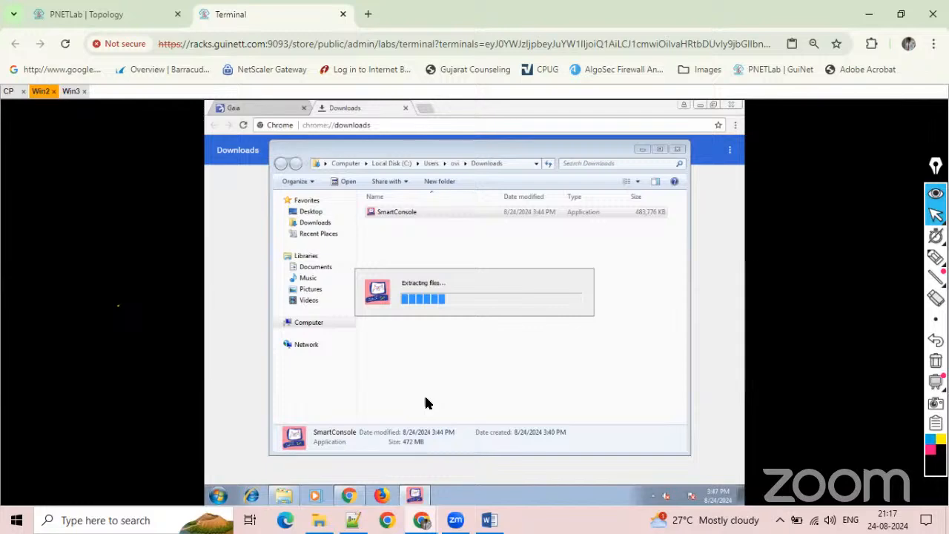
# Open the Win4 console from the lab topology, try to enter the Windows login password field, and close the console.
pyautogui.click(70, 91)
pyautogui.click(104, 15)
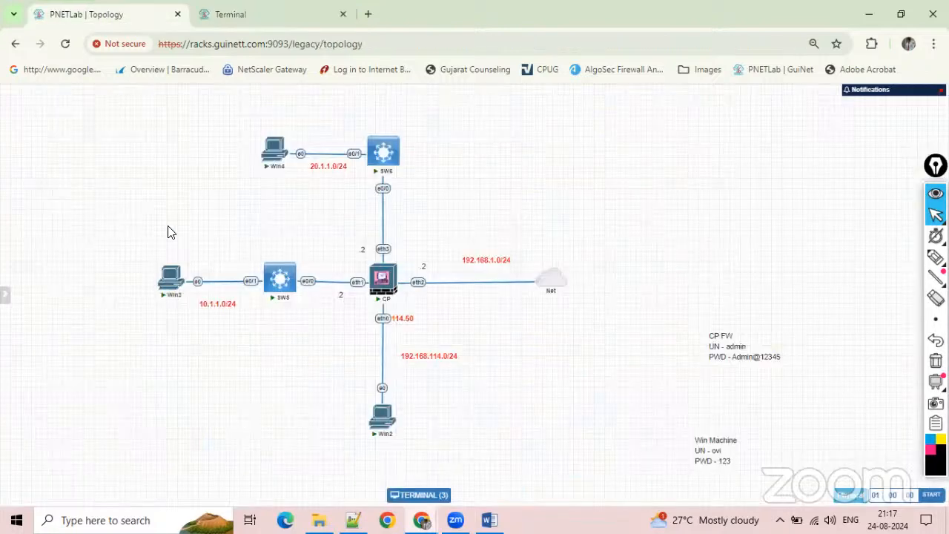
pyautogui.click(273, 152)
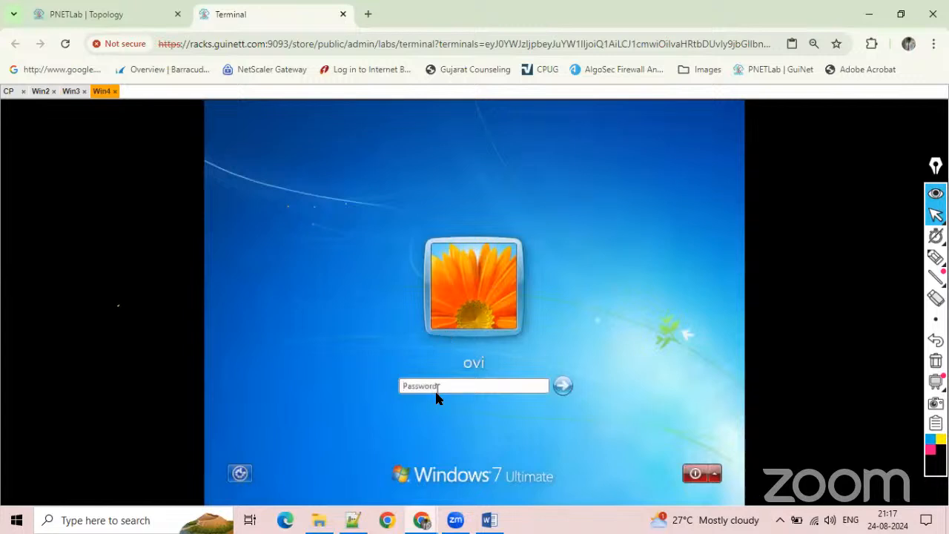
pyautogui.click(440, 387)
pyautogui.click(433, 388)
pyautogui.click(395, 397)
pyautogui.click(429, 382)
pyautogui.click(427, 397)
pyautogui.click(424, 387)
pyautogui.click(115, 92)
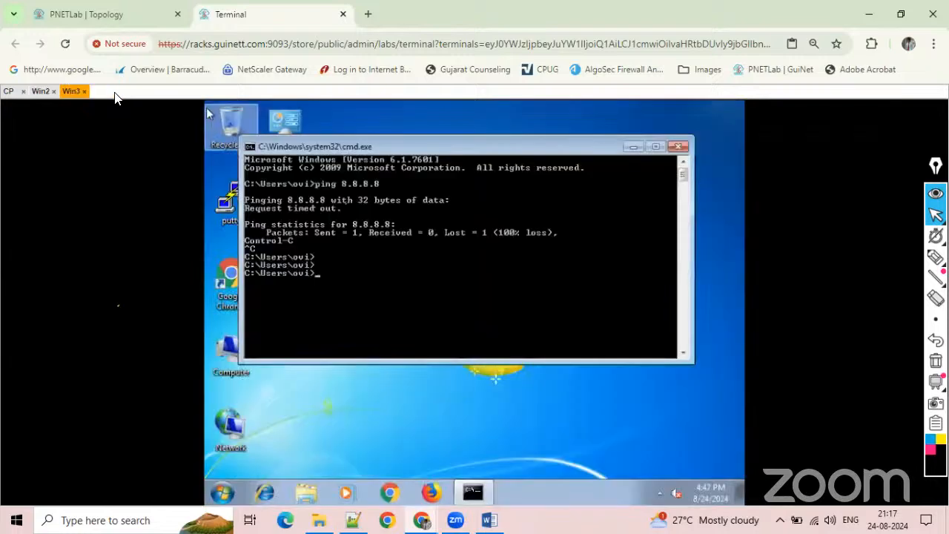
# Restart the Win4 node in the lab topology and reopen its console.
pyautogui.click(105, 14)
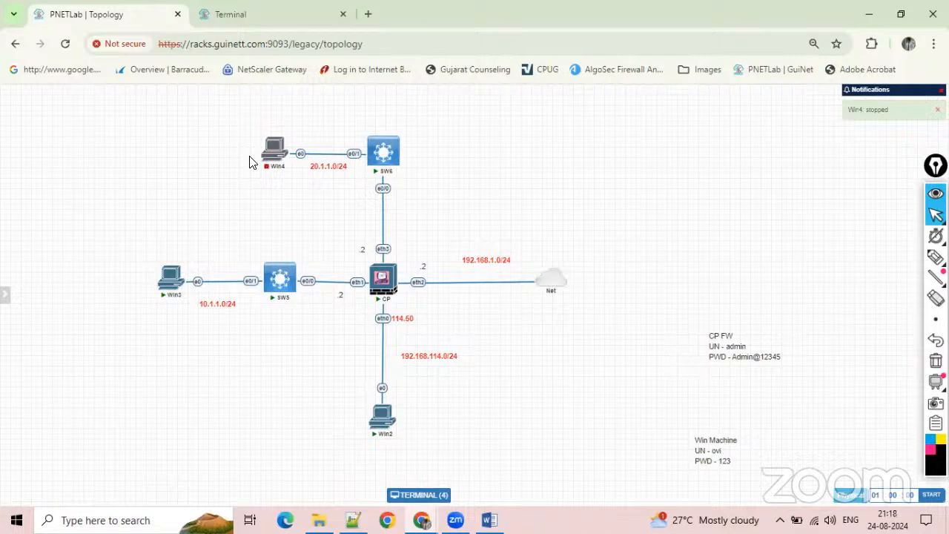
pyautogui.moveTo(272, 145)
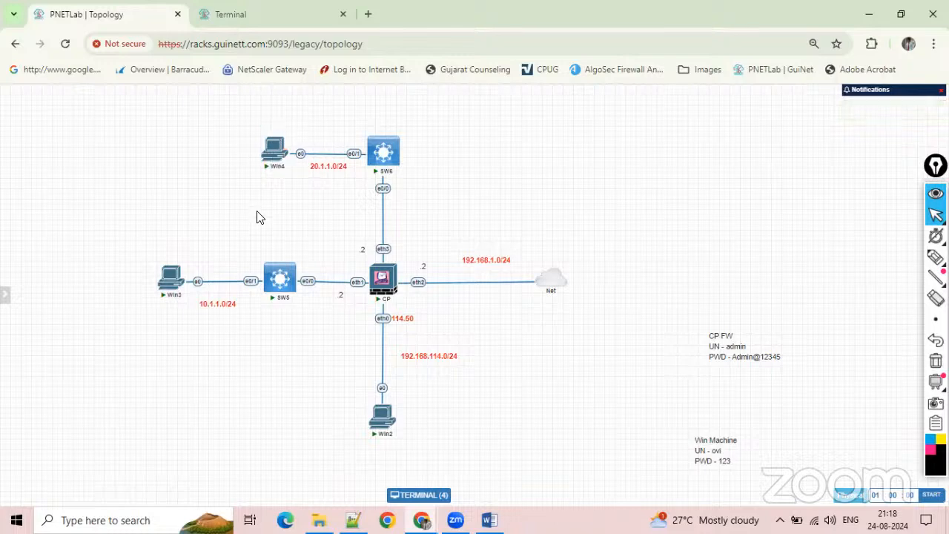
pyautogui.click(276, 152)
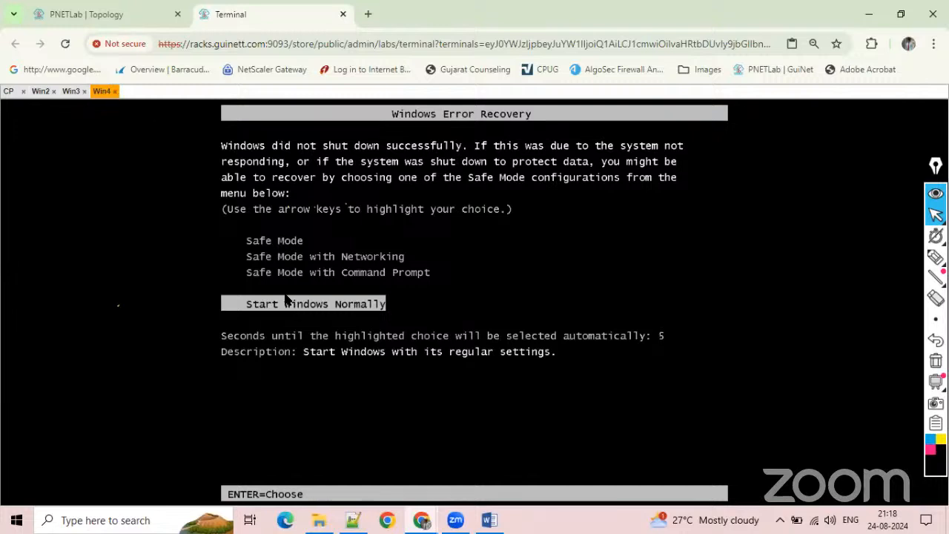
# Return to the Win2 console and allow the Check Point Utility program to make changes to the computer.
pyautogui.click(119, 12)
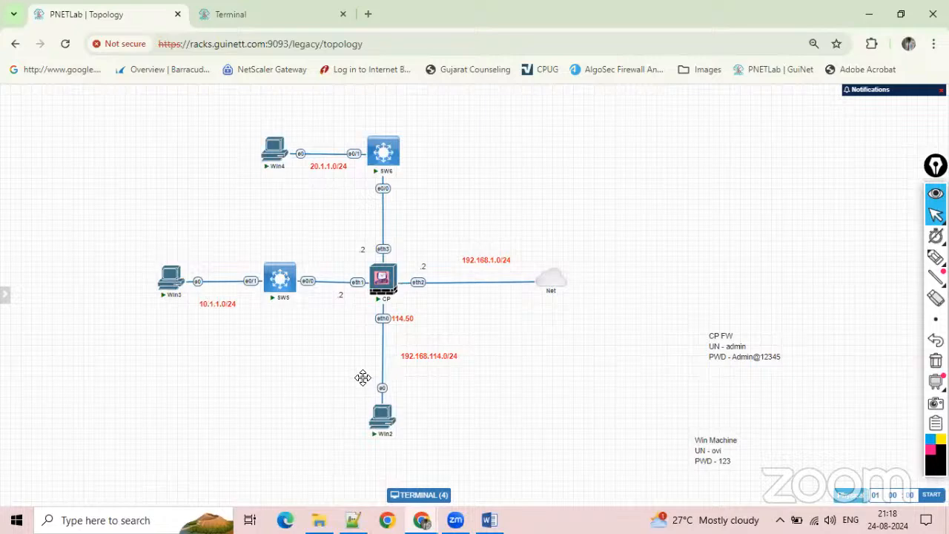
pyautogui.click(266, 13)
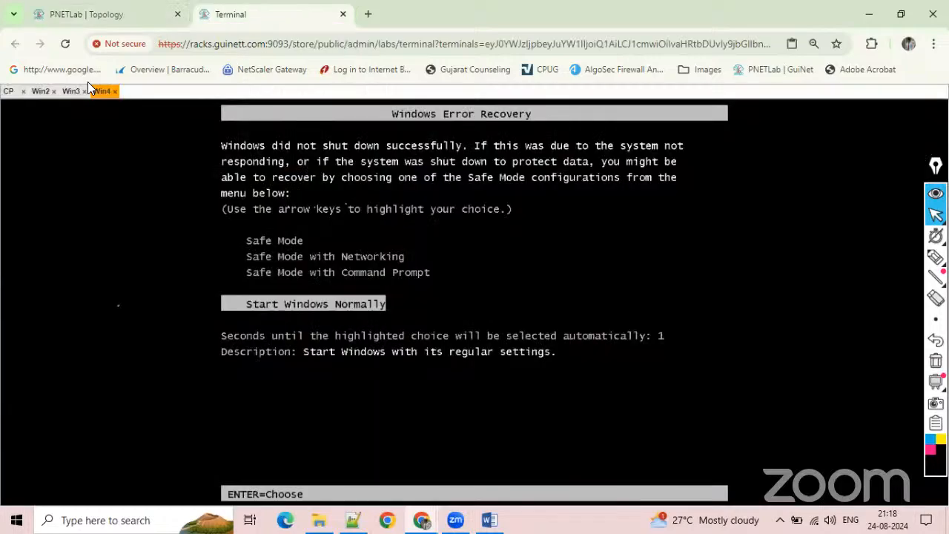
pyautogui.click(37, 89)
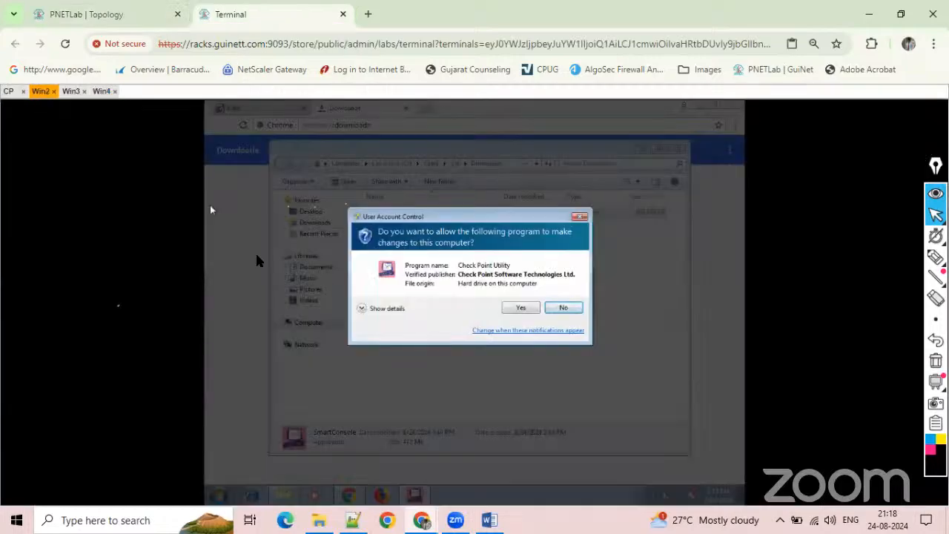
pyautogui.click(519, 308)
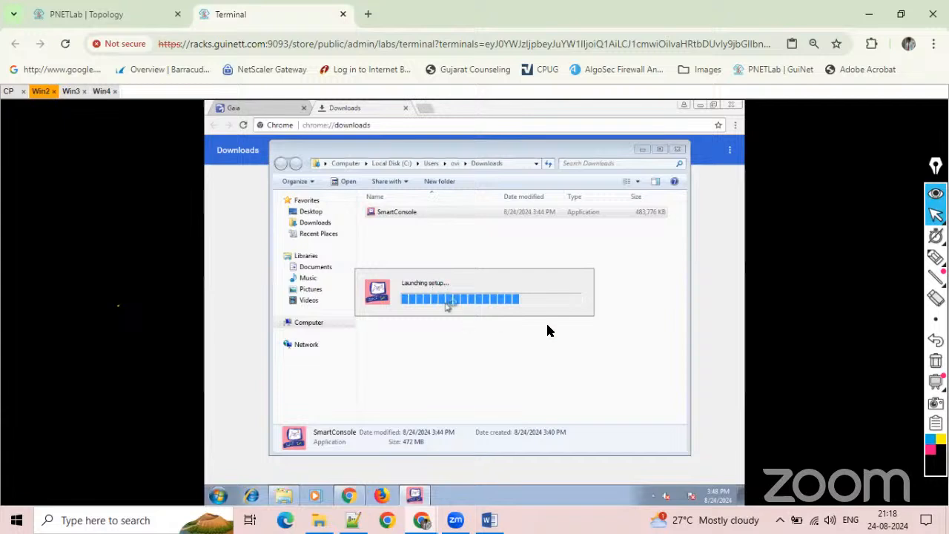
# Close the Win3 console session, check Win4's startup, and return to the lab topology.
pyautogui.click(102, 92)
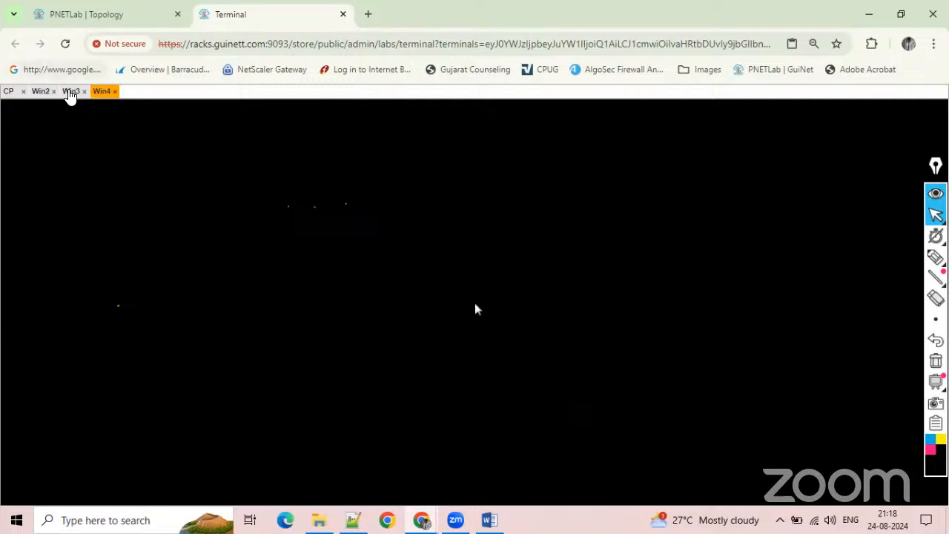
pyautogui.click(75, 95)
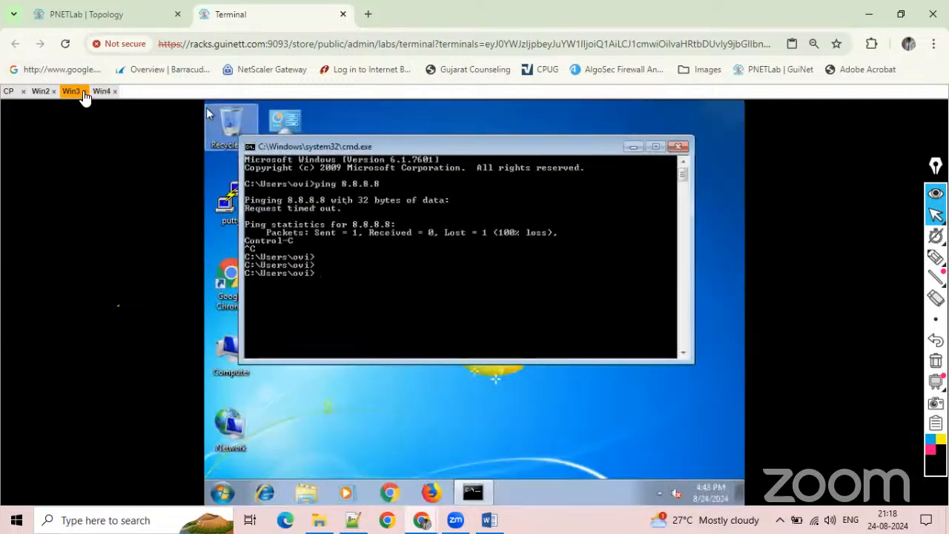
pyautogui.click(83, 91)
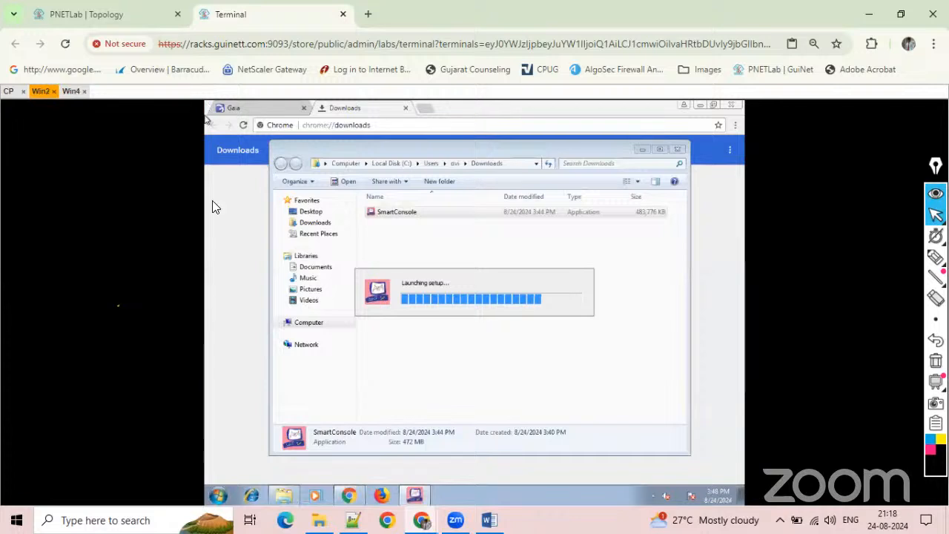
pyautogui.click(70, 98)
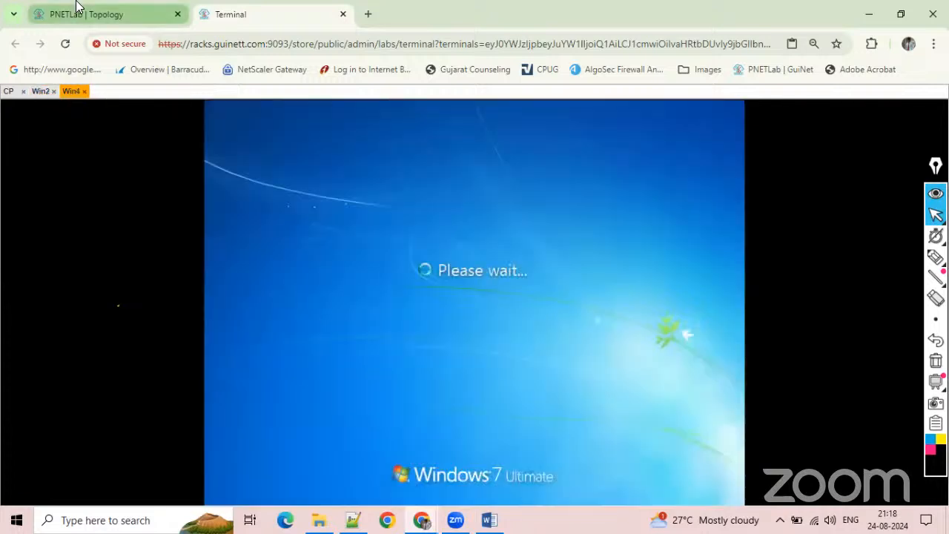
pyautogui.click(76, 9)
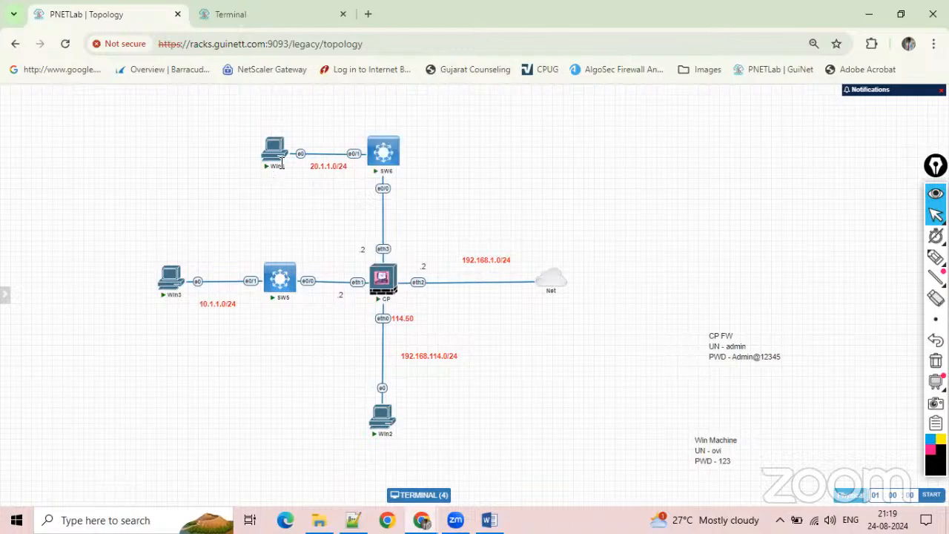
# Return to the Win4 console and log in to Windows with the account password.
pyautogui.click(244, 14)
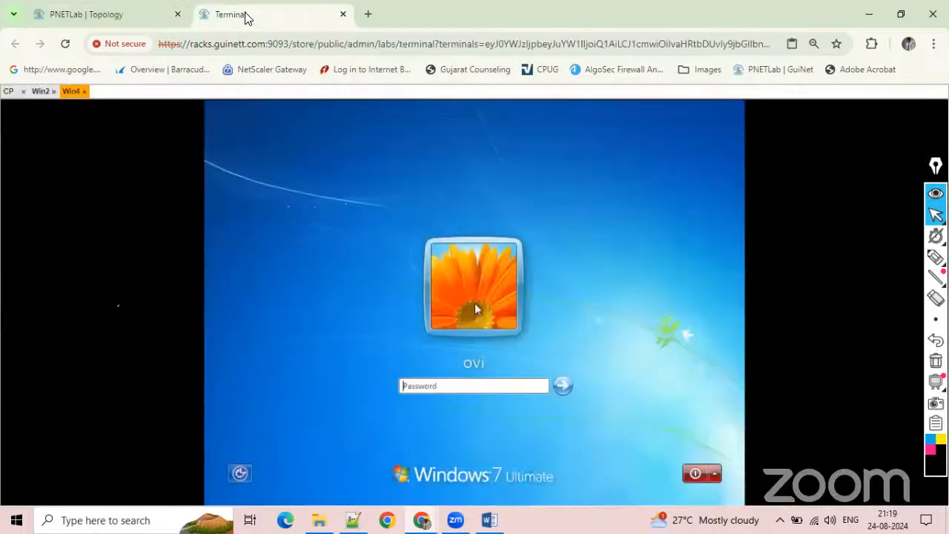
pyautogui.click(415, 387)
pyautogui.write('••')
pyautogui.press('Return')
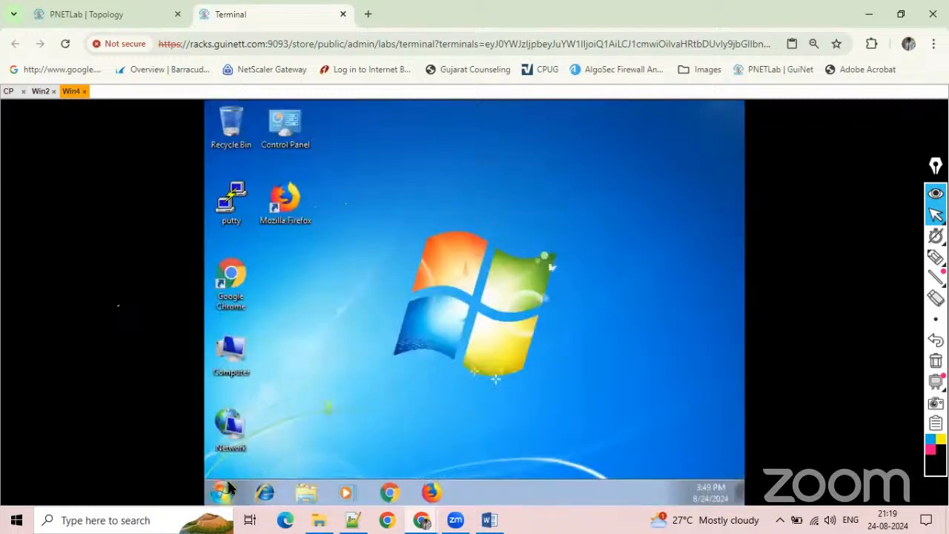
# Open Network Connections on Win4 and bring up the TCP/IPv4 properties of the Local Area Connection.
pyautogui.click(222, 491)
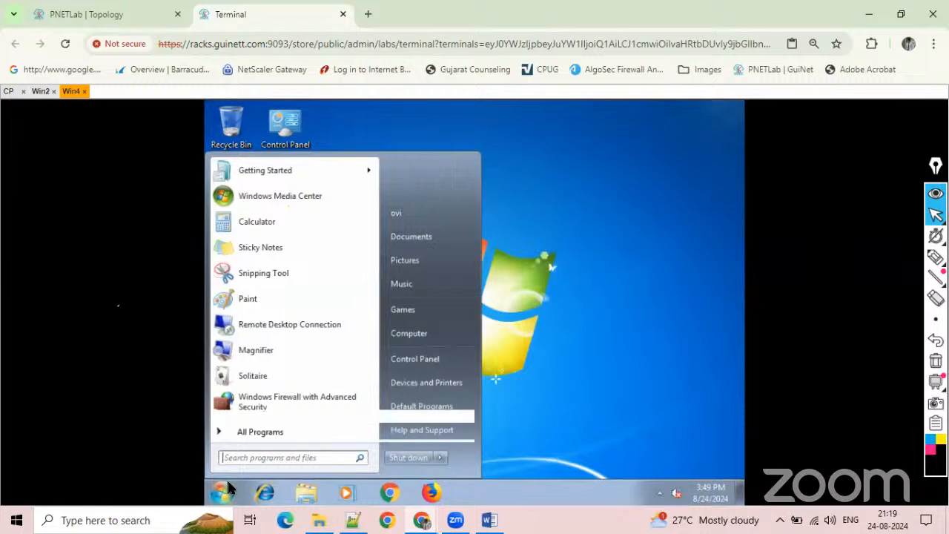
pyautogui.write('mspaint')
pyautogui.press('Return')
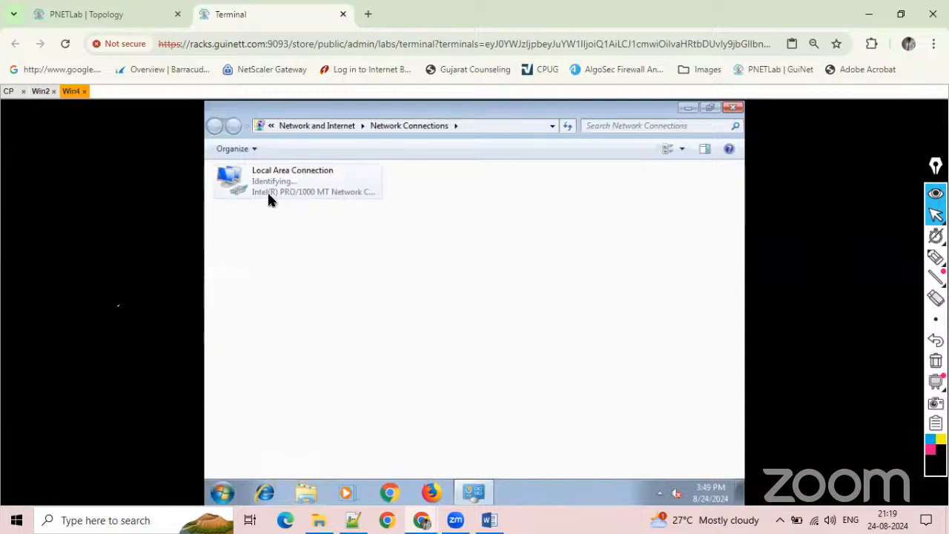
pyautogui.click(268, 197)
pyautogui.rightClick(269, 197)
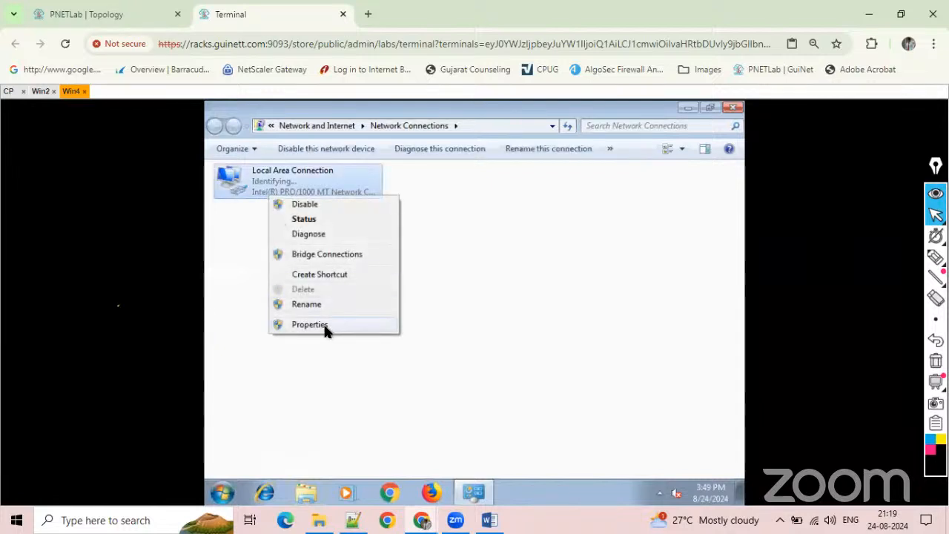
pyautogui.click(326, 330)
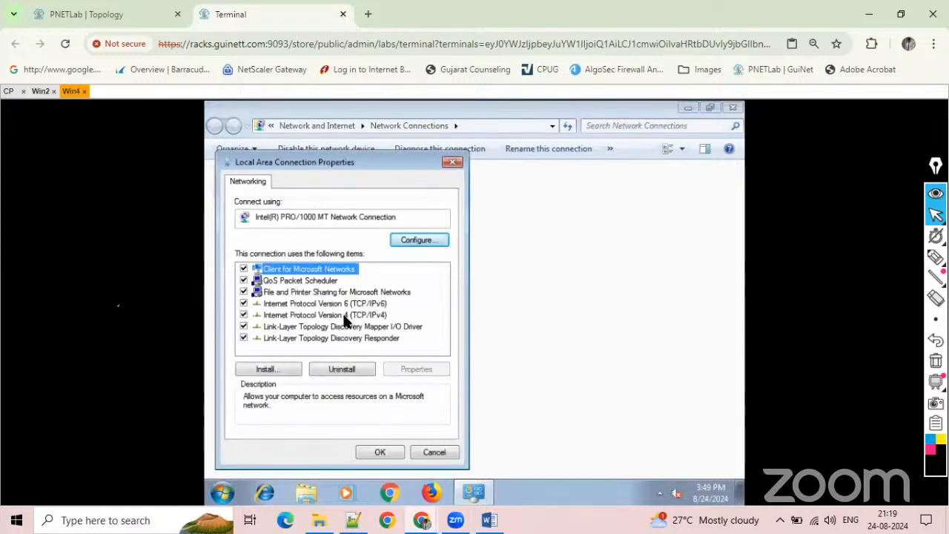
pyautogui.doubleClick(343, 315)
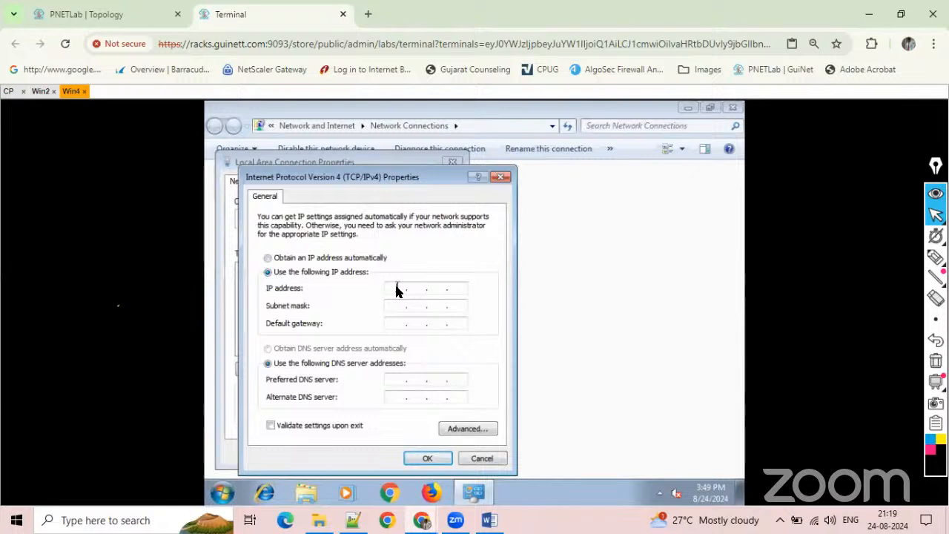
# Set Win4's IP address to 20.1.1.1, subnet mask to 255.255.255.0 and default gateway to 20.1.1.2.
pyautogui.write('20')
pyautogui.write('.1.1.2')
pyautogui.write('1')
pyautogui.press('Tab')
pyautogui.write('255 . 2')
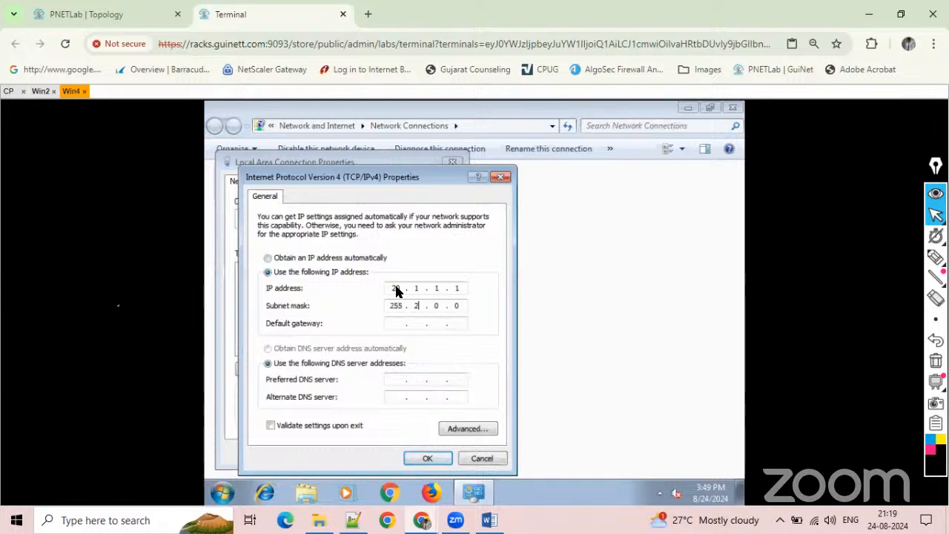
pyautogui.write('55 . 255')
pyautogui.press('Tab')
pyautogui.write('20.1.1.2')
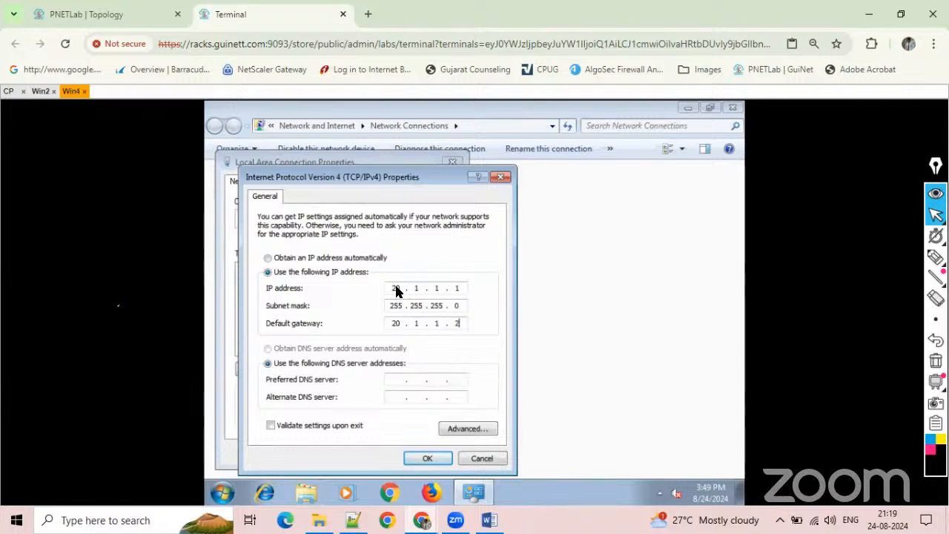
# Set the DNS servers to 8.8.8.8 and 8.8.4.4, apply the connection settings and close Network Connections.
pyautogui.press('Tab')
pyautogui.press('Tab')
pyautogui.write('8.8.8.8')
pyautogui.press('Tab')
pyautogui.write('8.8.')
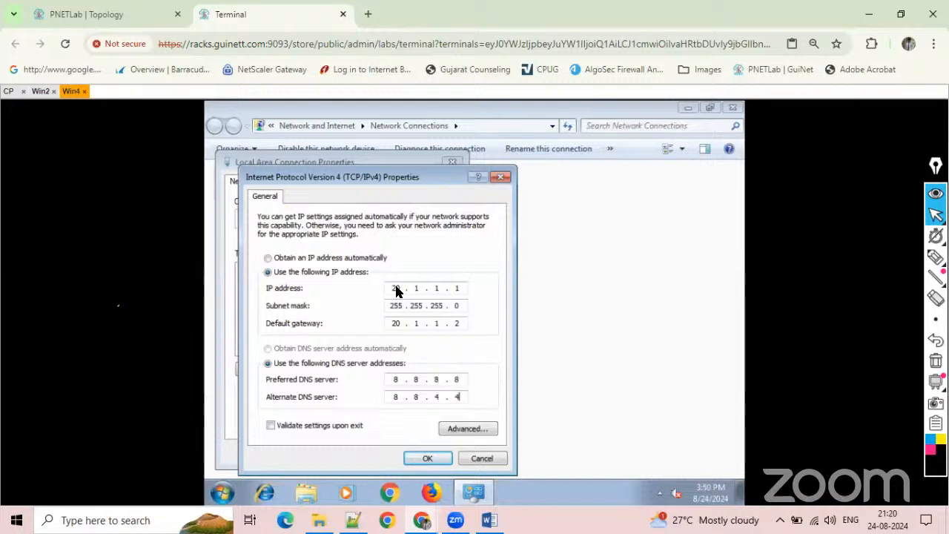
pyautogui.click(436, 459)
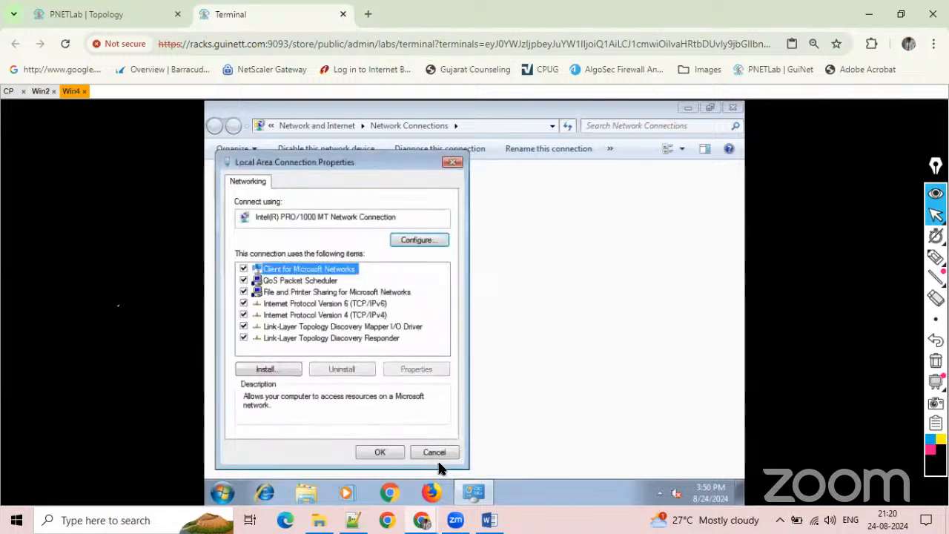
pyautogui.click(379, 452)
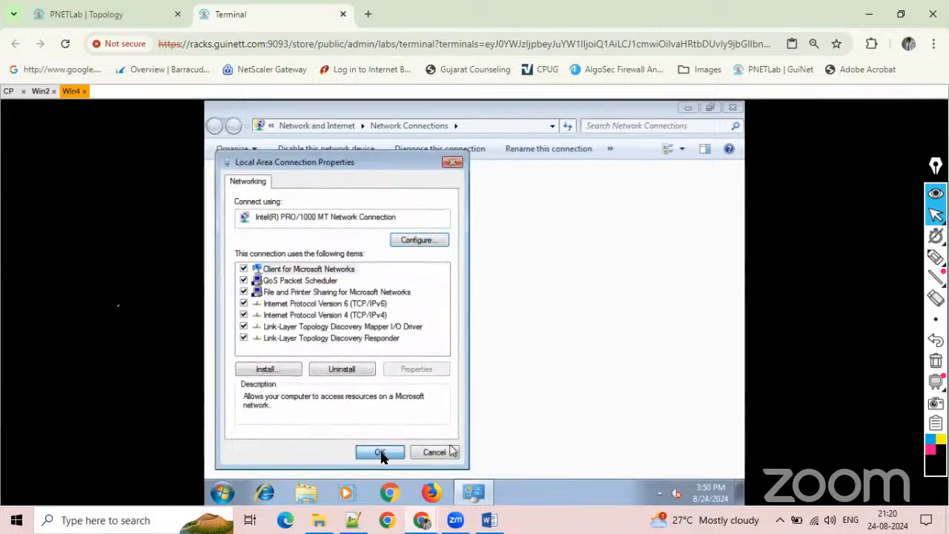
pyautogui.click(381, 452)
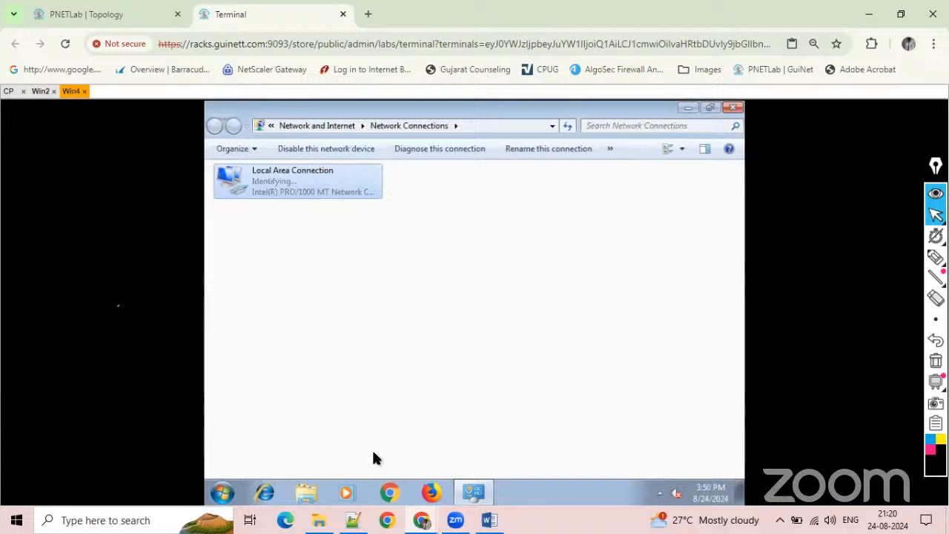
pyautogui.click(734, 109)
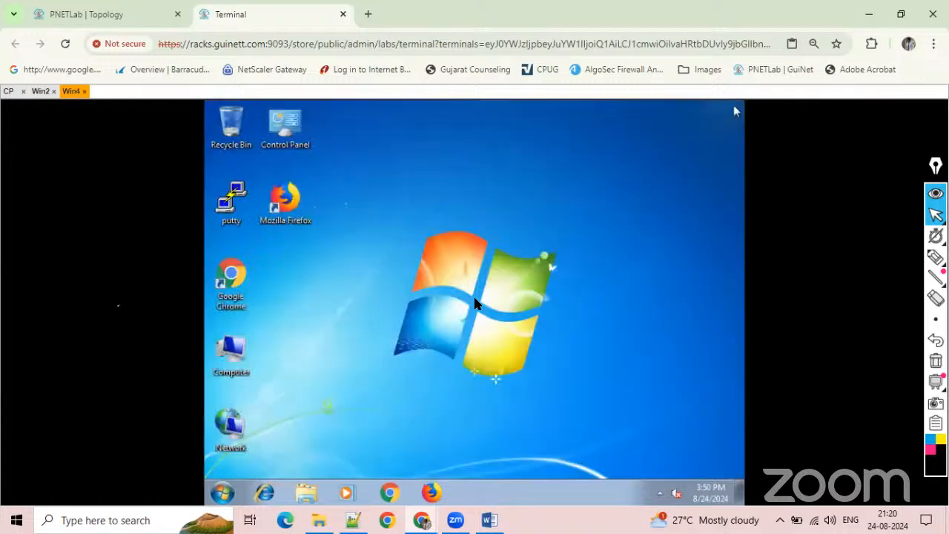
# Open a command prompt on Win4, ping 8.8.8.8 and interrupt the ping.
pyautogui.click(648, 451)
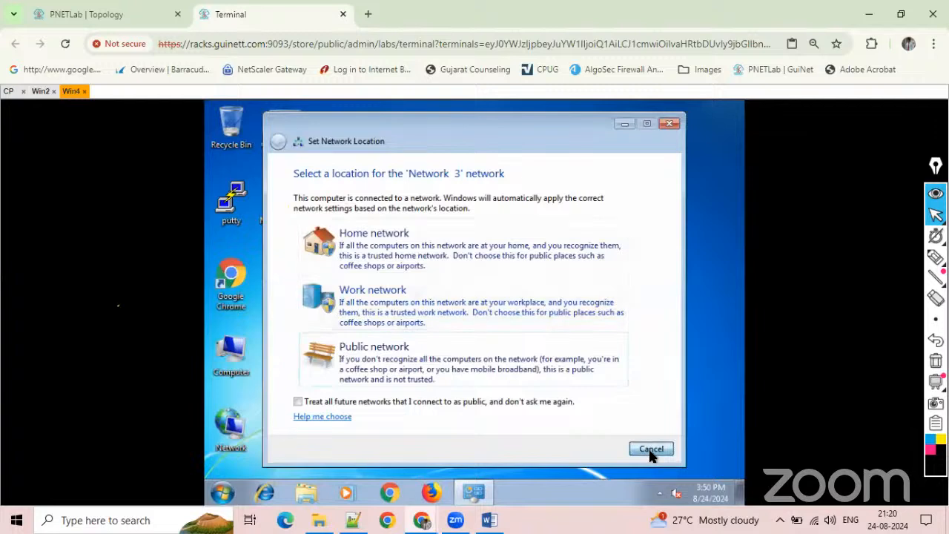
pyautogui.click(221, 491)
pyautogui.write('cmd')
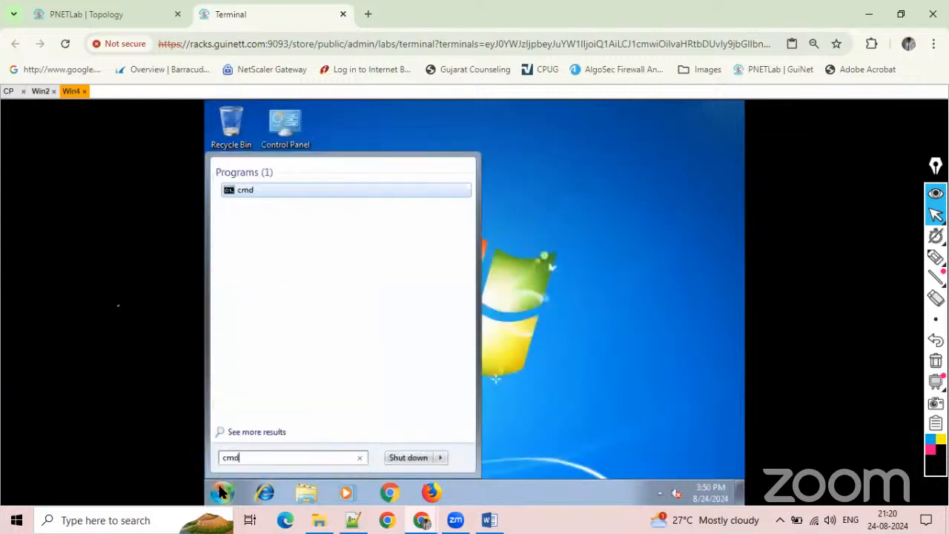
pyautogui.press('Return')
pyautogui.write('ping 8.8.8')
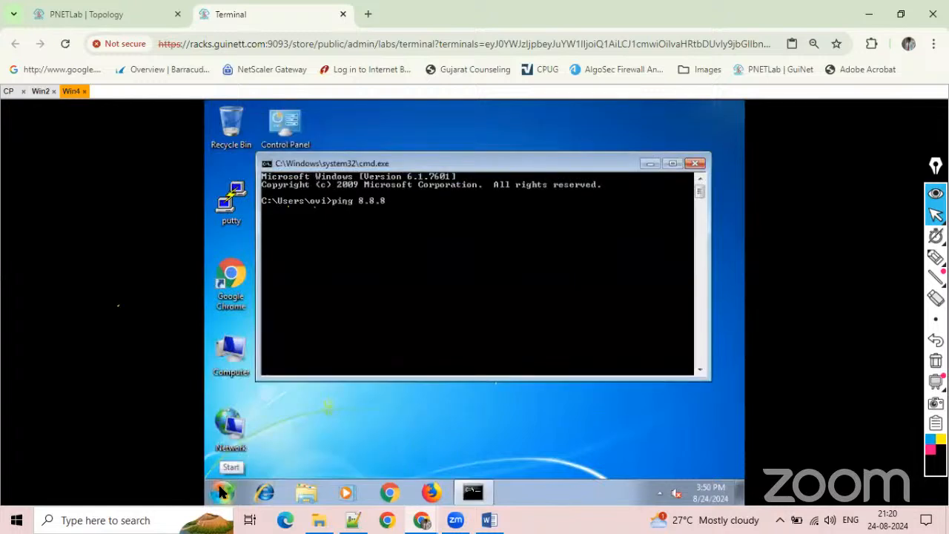
pyautogui.write('.8')
pyautogui.press('Return')
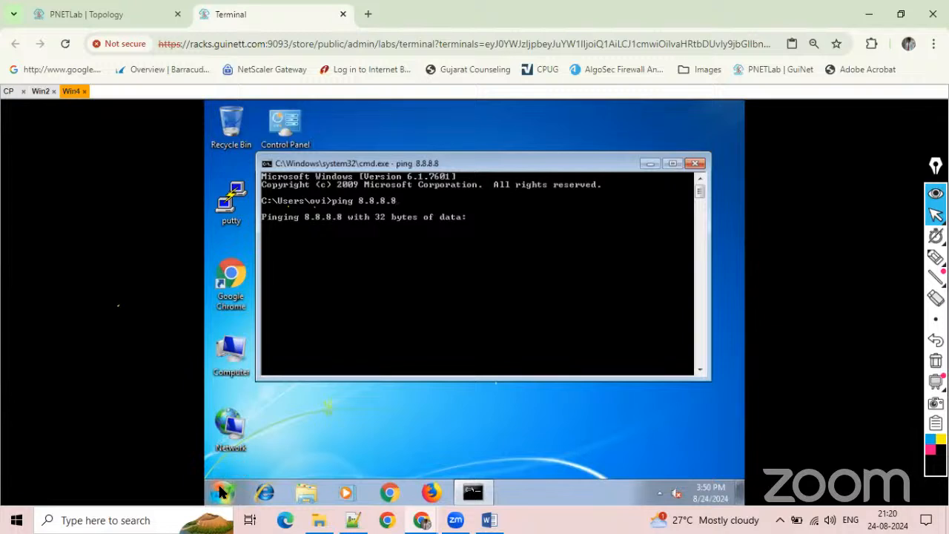
pyautogui.hotkey('ctrl', 'c')
pyautogui.press('Return')
pyautogui.press('Return')
pyautogui.press('Return')
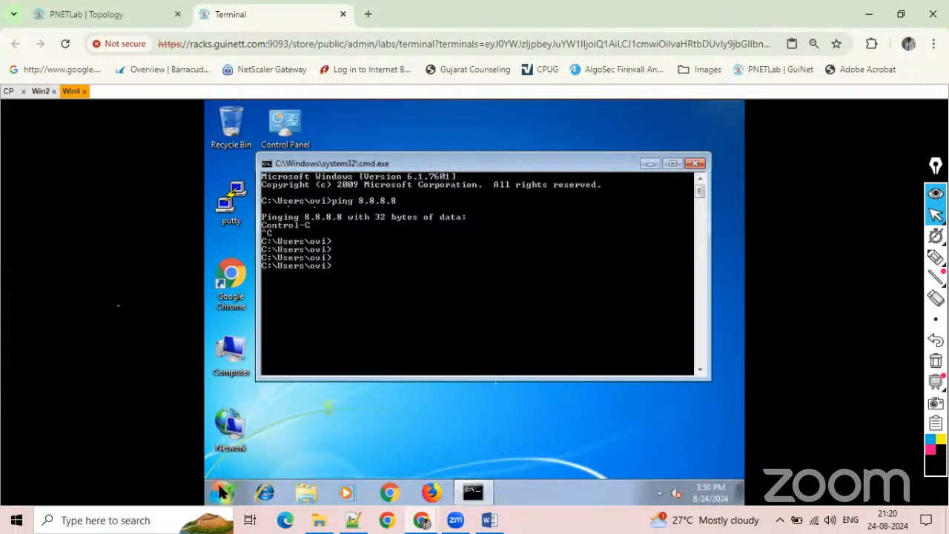
# Ping 10.1.1.1 from Win4, examine the firewall's links in the lab topology and return to the console.
pyautogui.write('ping 10.1.1.1')
pyautogui.press('Return')
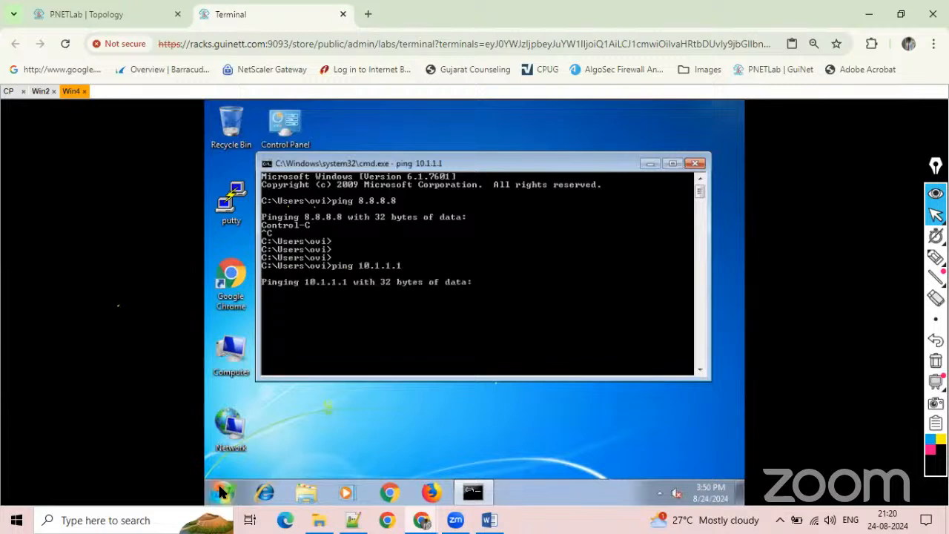
pyautogui.click(97, 11)
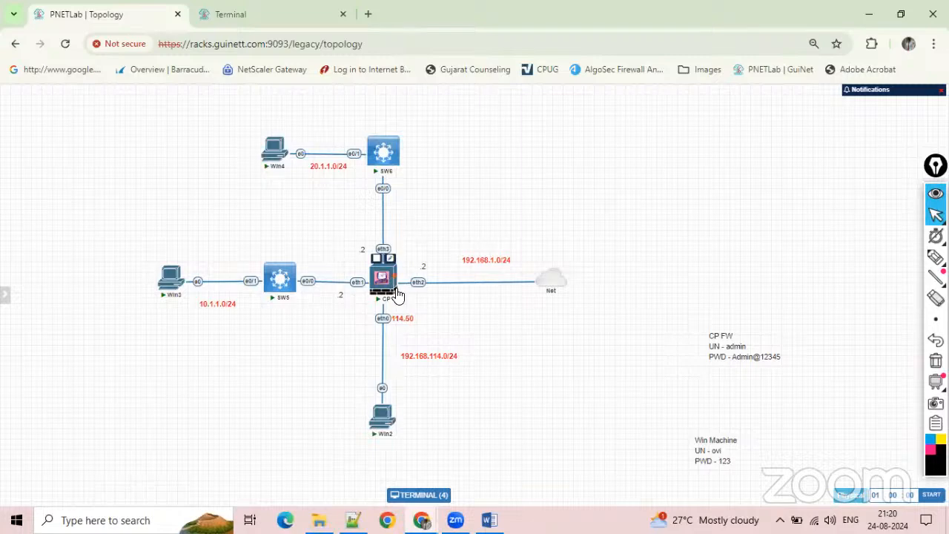
pyautogui.moveTo(388, 291)
pyautogui.click(241, 6)
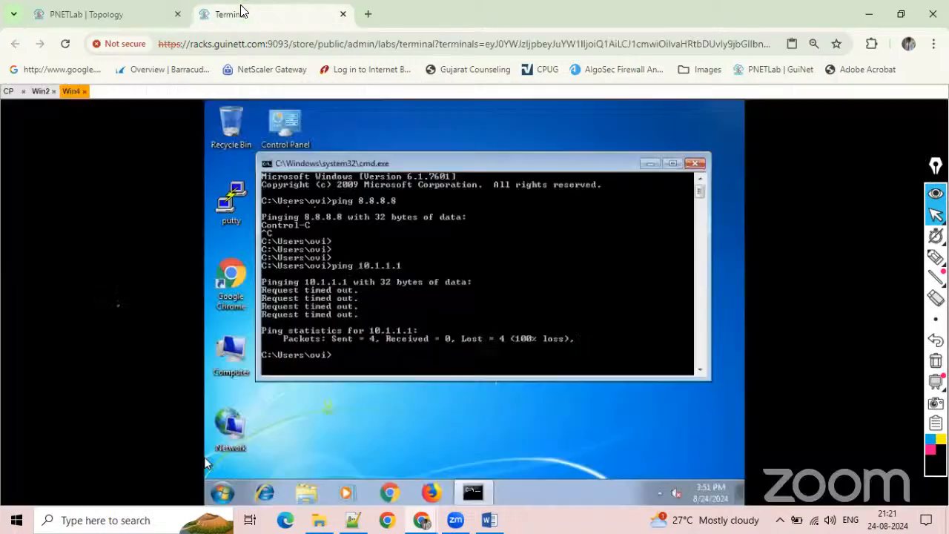
# Check the SmartConsole setup on Win2, close the Win4 console session and return to the Win2 console after viewing the topology.
pyautogui.click(39, 91)
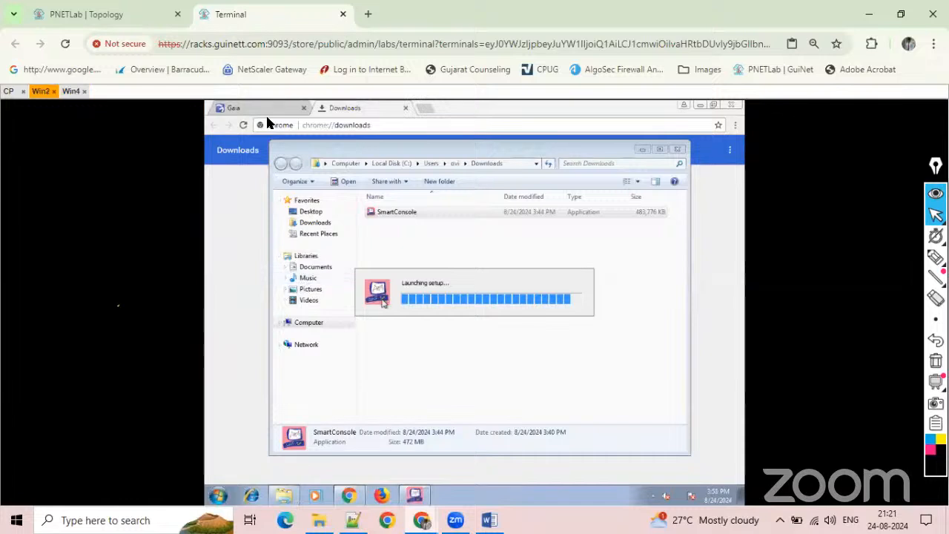
pyautogui.click(84, 91)
pyautogui.click(82, 15)
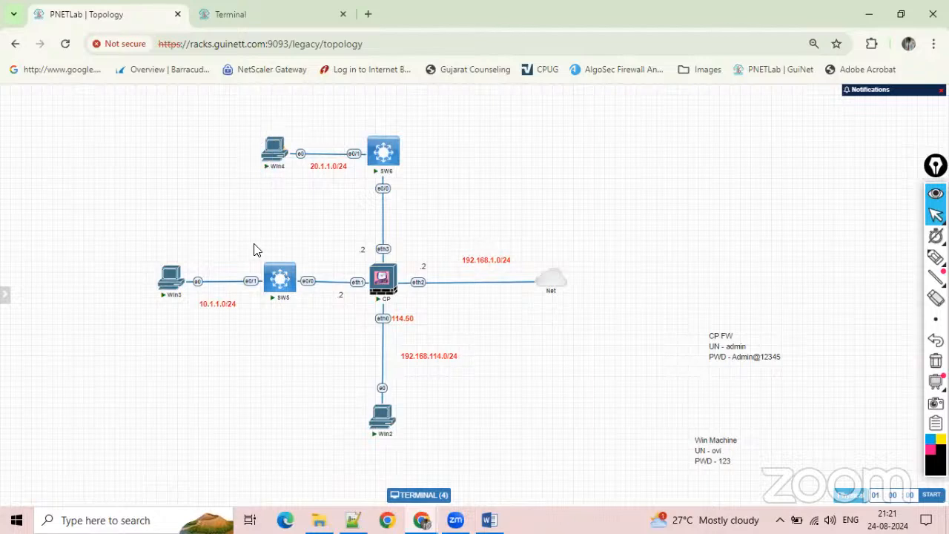
pyautogui.click(221, 15)
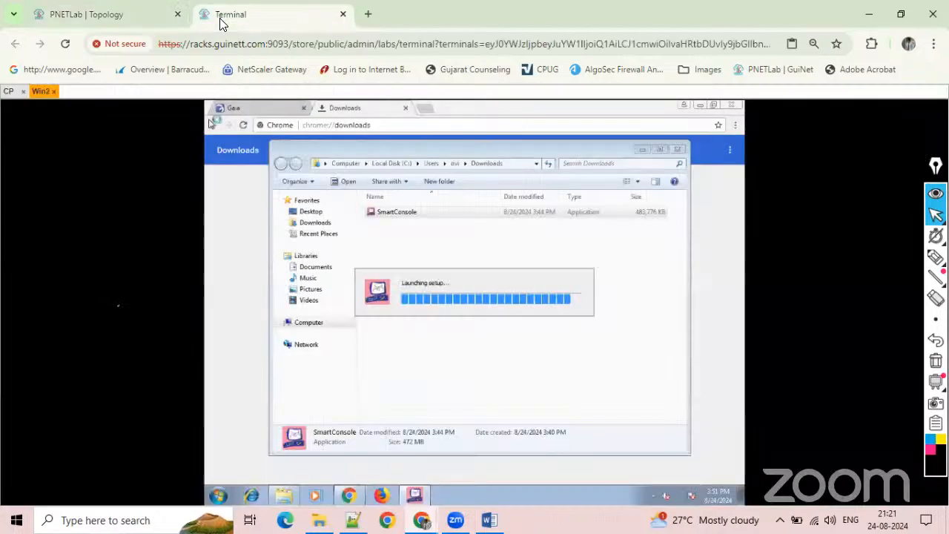
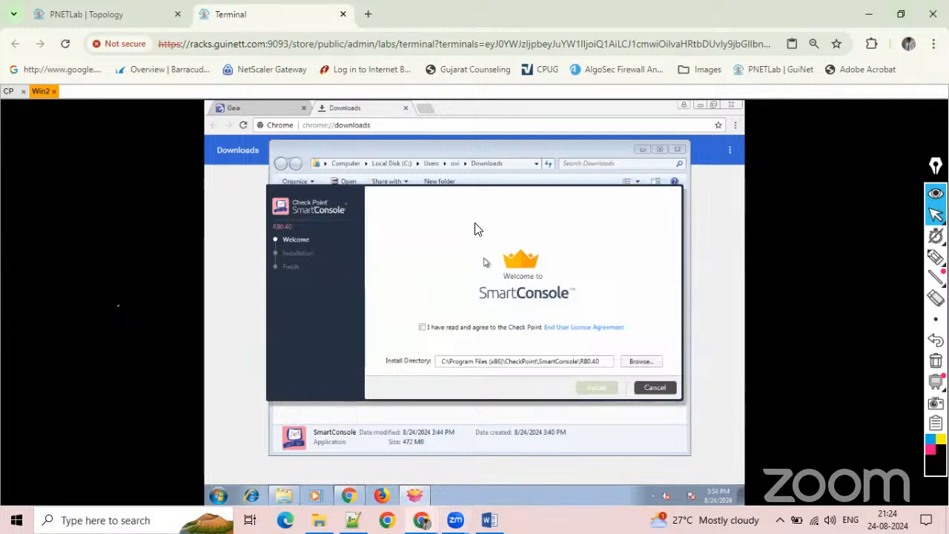
# Accept the End User License Agreement, install SmartConsole R80.40 in the default directory and finish setup with Launch SmartConsole enabled.
pyautogui.moveTo(486, 199); pyautogui.dragTo(453, 196)
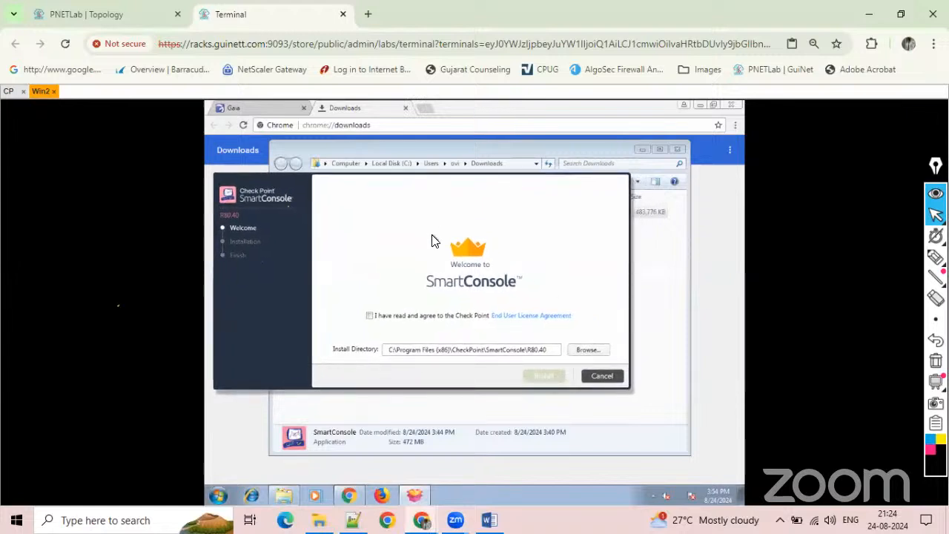
pyautogui.click(370, 316)
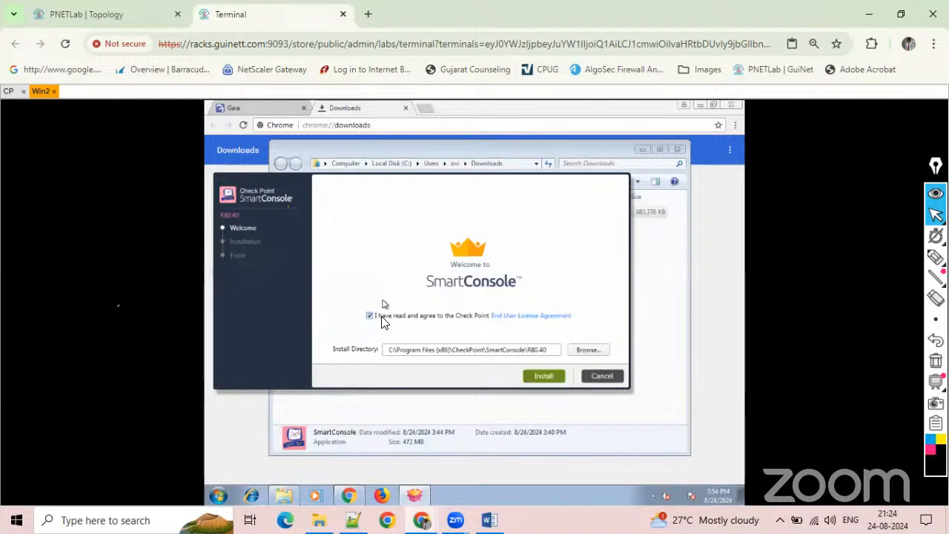
pyautogui.click(544, 376)
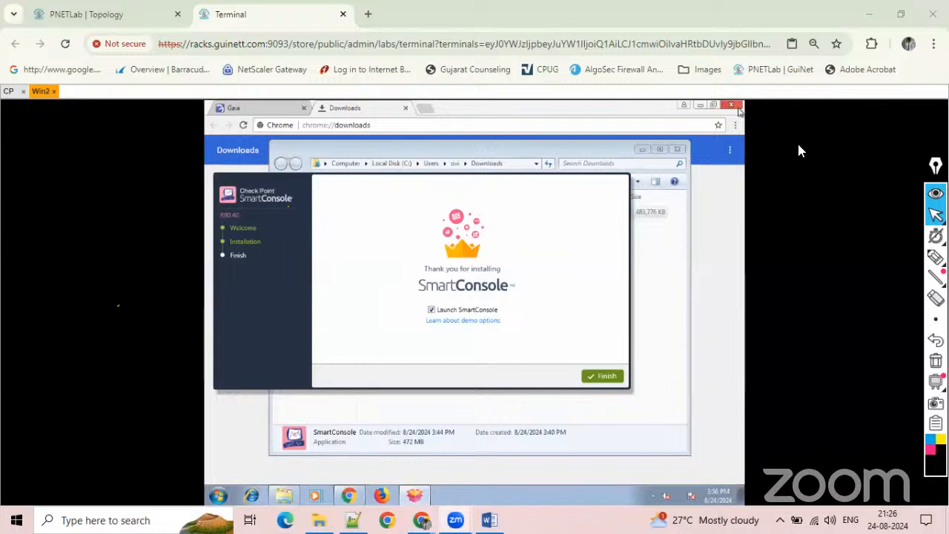
pyautogui.click(593, 379)
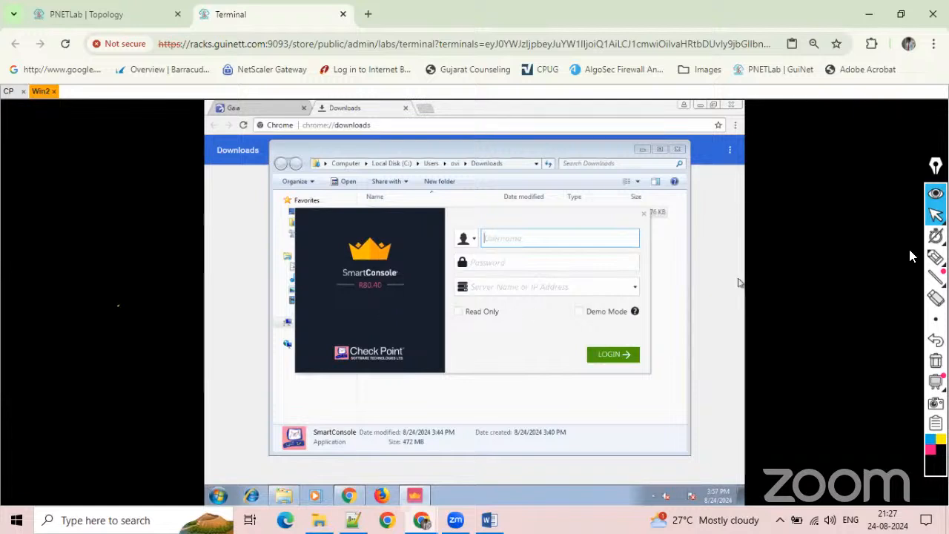
# Handwrite temporary notes over the SmartConsole login window, including numbered items and versions R77.30 and R80.10, and clear all the ink.
pyautogui.click(871, 259)
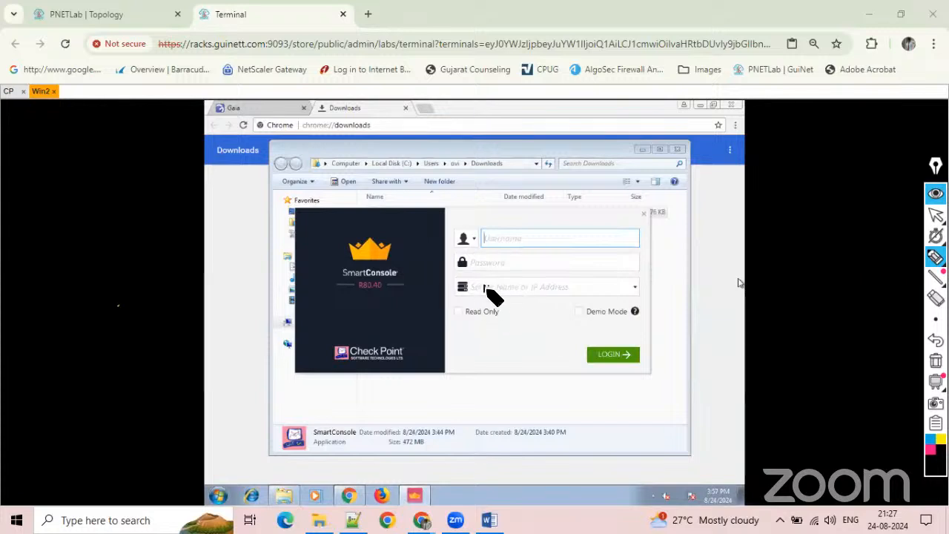
pyautogui.moveTo(501, 282)
pyautogui.mouseDown()
pyautogui.moveTo(501, 293)
pyautogui.moveTo(525, 289)
pyautogui.mouseUp()
pyautogui.click(509, 288)
pyautogui.click(520, 288)
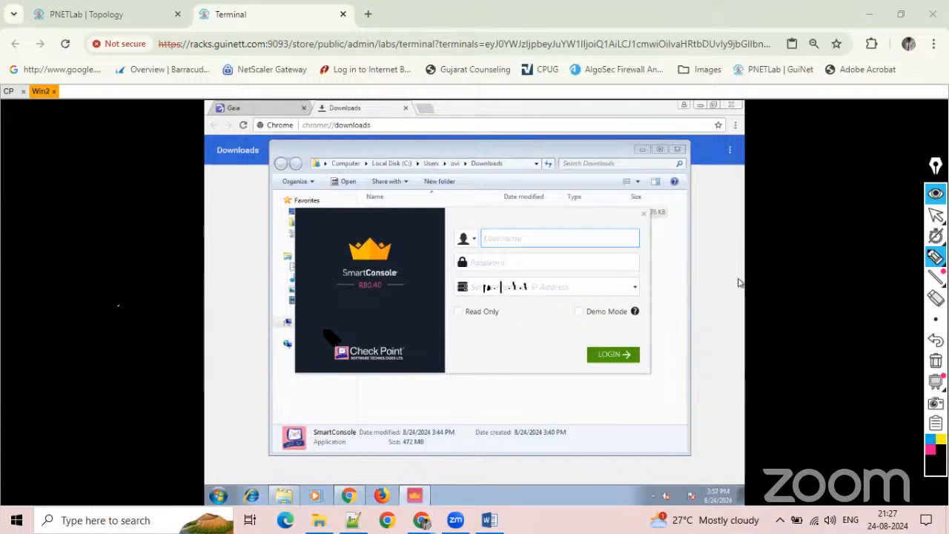
pyautogui.moveTo(391, 400)
pyautogui.mouseDown()
pyautogui.moveTo(400, 392)
pyautogui.moveTo(449, 399)
pyautogui.mouseUp()
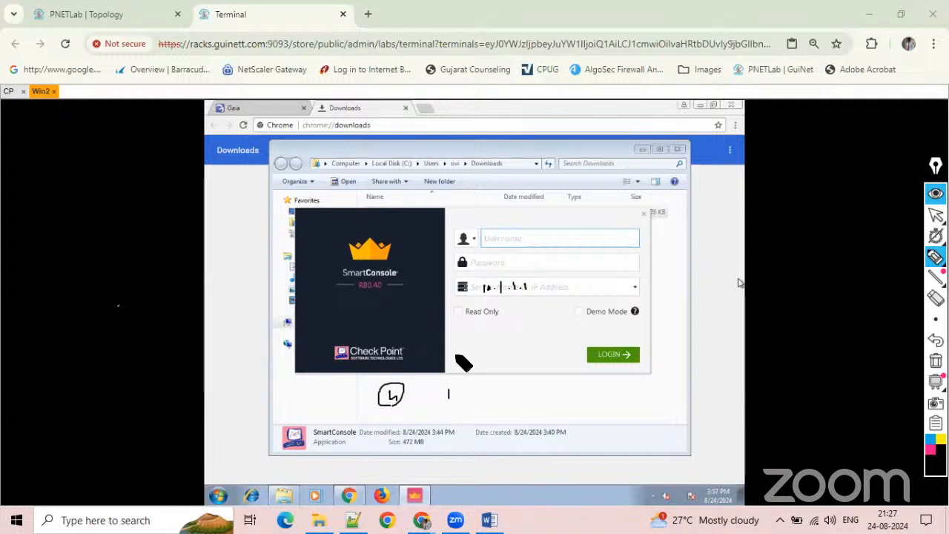
pyautogui.moveTo(459, 352)
pyautogui.mouseDown()
pyautogui.moveTo(458, 364)
pyautogui.moveTo(463, 352)
pyautogui.mouseUp()
pyautogui.moveTo(469, 395); pyautogui.dragTo(499, 392)
pyautogui.moveTo(510, 378)
pyautogui.mouseDown()
pyautogui.moveTo(511, 389)
pyautogui.moveTo(522, 386)
pyautogui.mouseUp()
pyautogui.moveTo(532, 373); pyautogui.dragTo(538, 379)
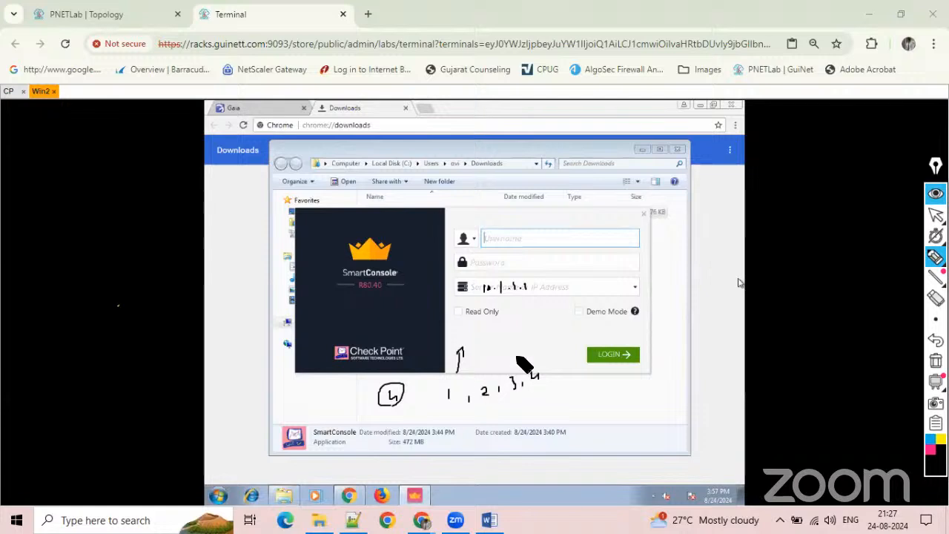
pyautogui.moveTo(446, 400); pyautogui.dragTo(450, 390)
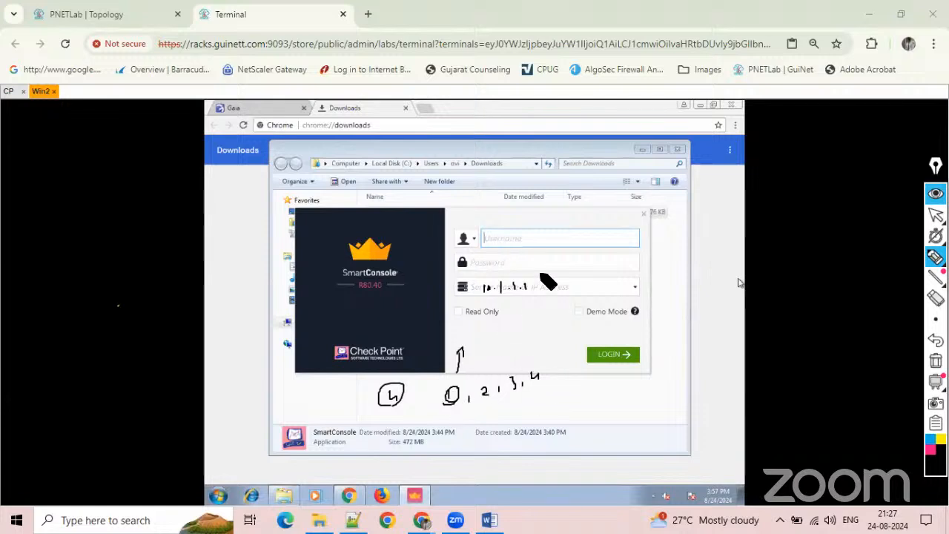
pyautogui.moveTo(461, 324)
pyautogui.mouseDown()
pyautogui.moveTo(470, 339)
pyautogui.moveTo(477, 327)
pyautogui.moveTo(520, 325)
pyautogui.moveTo(486, 346)
pyautogui.moveTo(527, 333)
pyautogui.moveTo(598, 290)
pyautogui.moveTo(581, 285)
pyautogui.moveTo(627, 269)
pyautogui.moveTo(609, 290)
pyautogui.moveTo(659, 258)
pyautogui.mouseUp()
pyautogui.moveTo(667, 254); pyautogui.dragTo(674, 251)
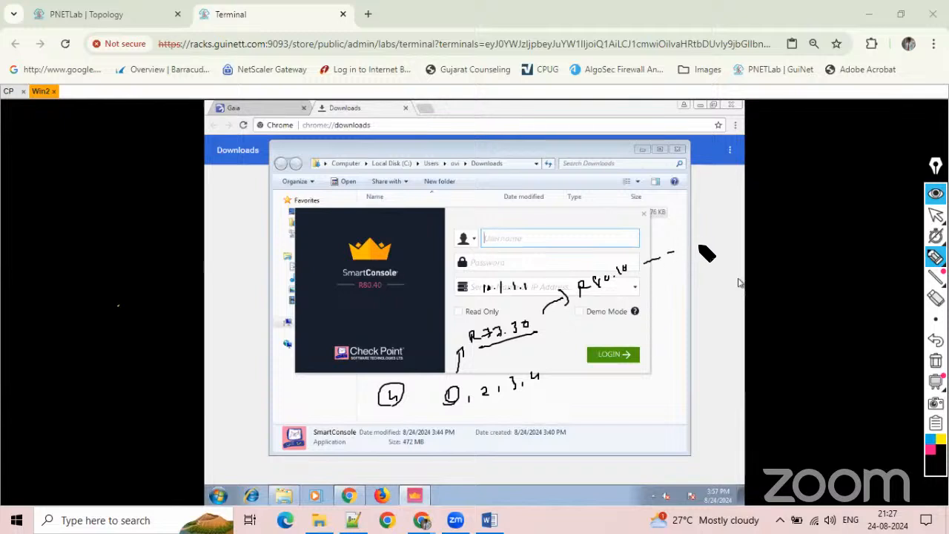
pyautogui.moveTo(493, 397)
pyautogui.mouseDown()
pyautogui.moveTo(480, 393)
pyautogui.moveTo(515, 373)
pyautogui.moveTo(550, 369)
pyautogui.mouseUp()
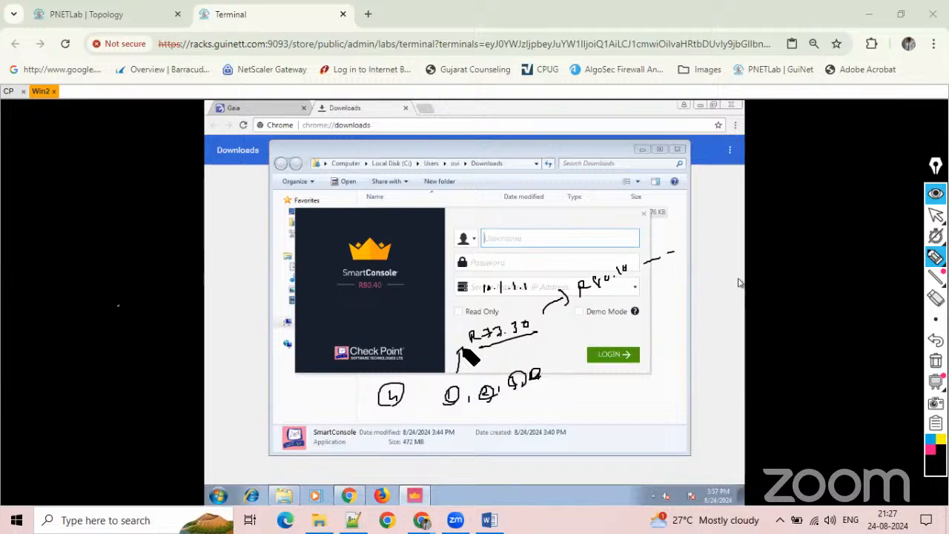
pyautogui.click(936, 361)
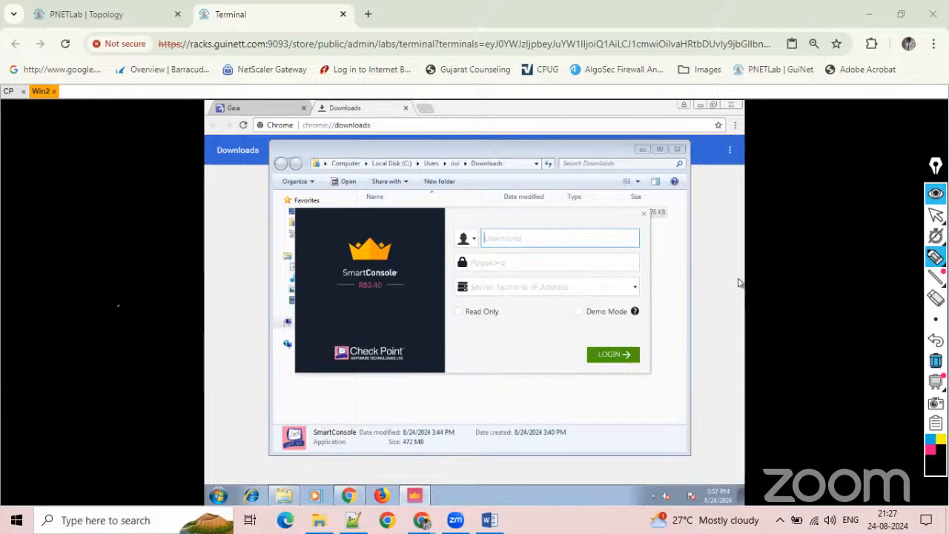
pyautogui.click(937, 215)
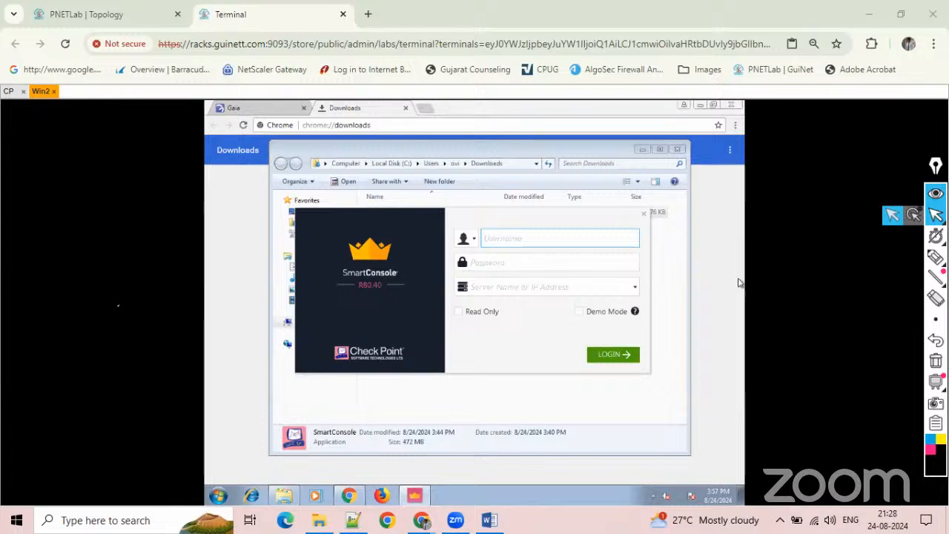
# Close the SmartConsole login and Downloads folder windows, and reopen SmartConsole R80.40 from the Win2 desktop.
pyautogui.click(643, 213)
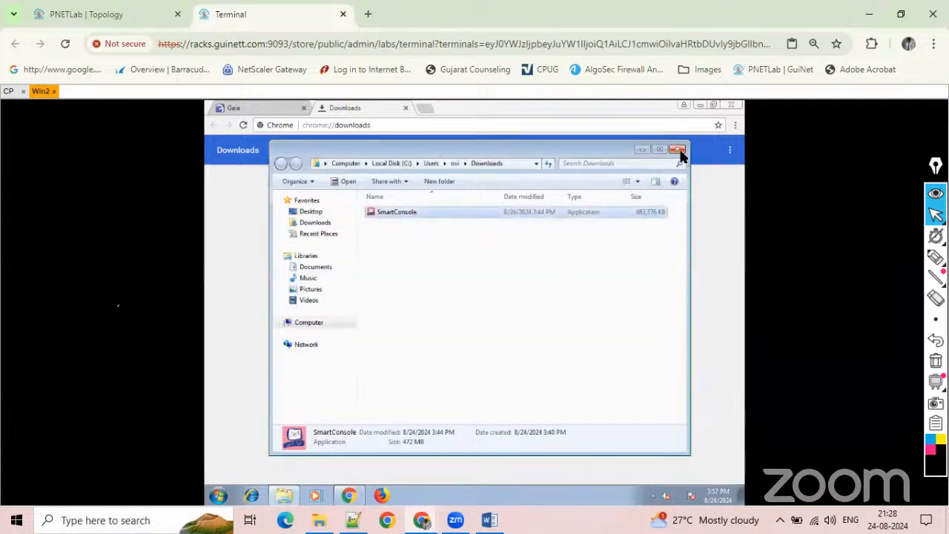
pyautogui.click(679, 150)
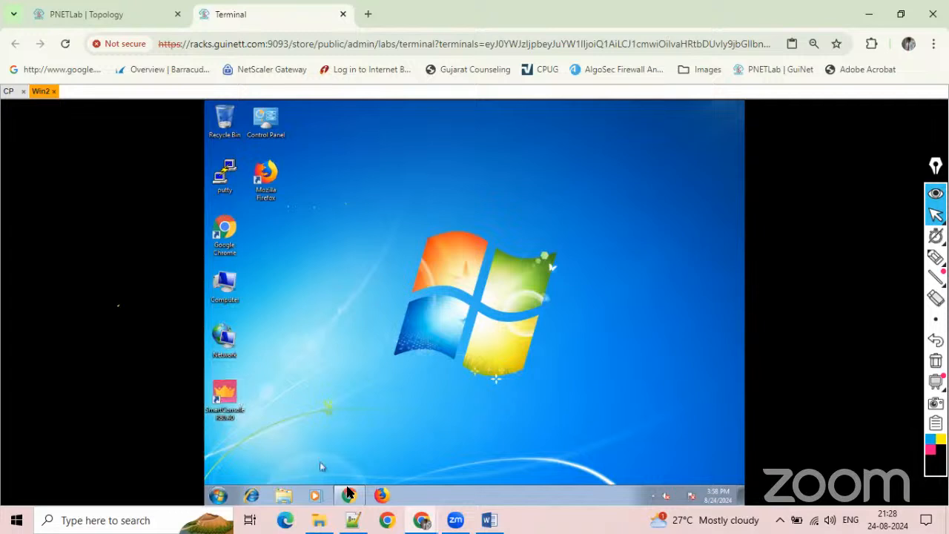
pyautogui.moveTo(364, 481)
pyautogui.doubleClick(225, 390)
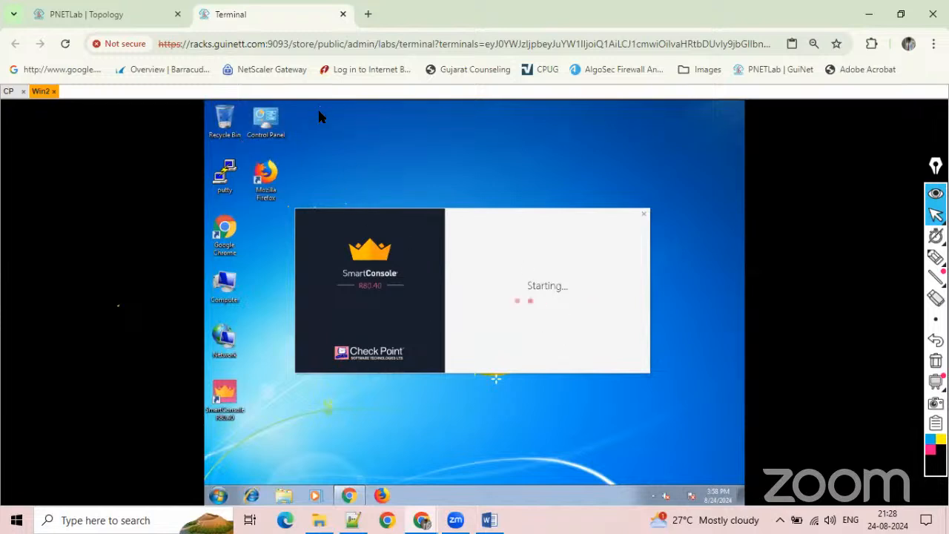
# Check the firewall's management address in the topology and log in to SmartConsole as admin with the account password and server 192.168.114.50.
pyautogui.click(109, 12)
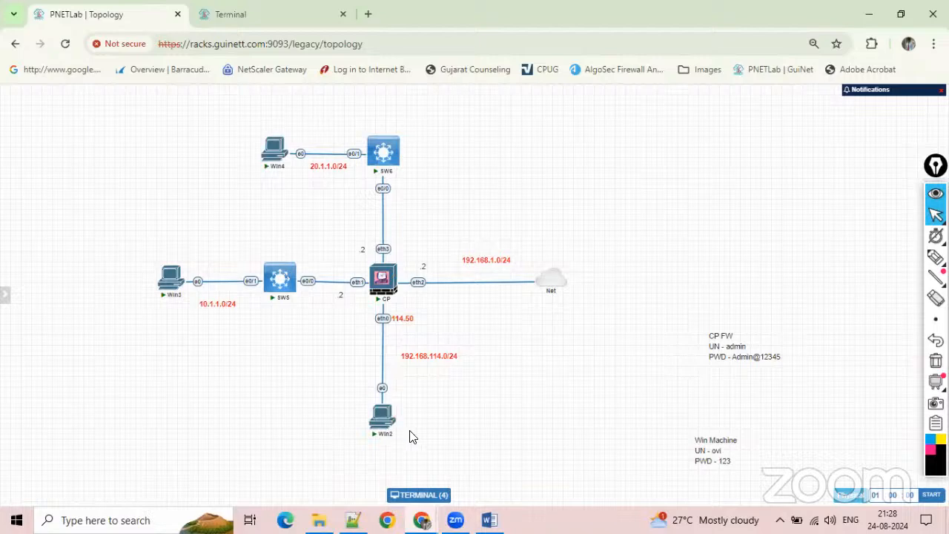
pyautogui.moveTo(380, 270)
pyautogui.click(282, 26)
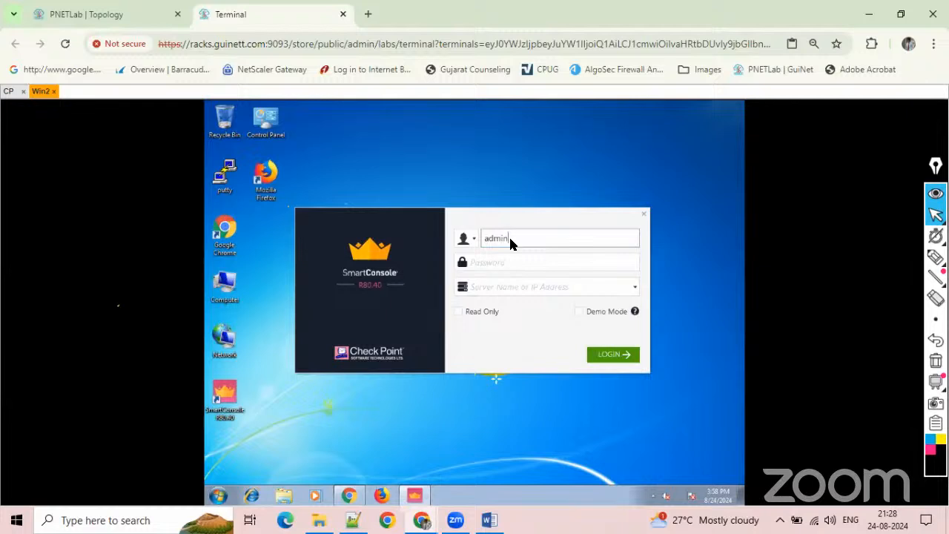
pyautogui.press('Tab')
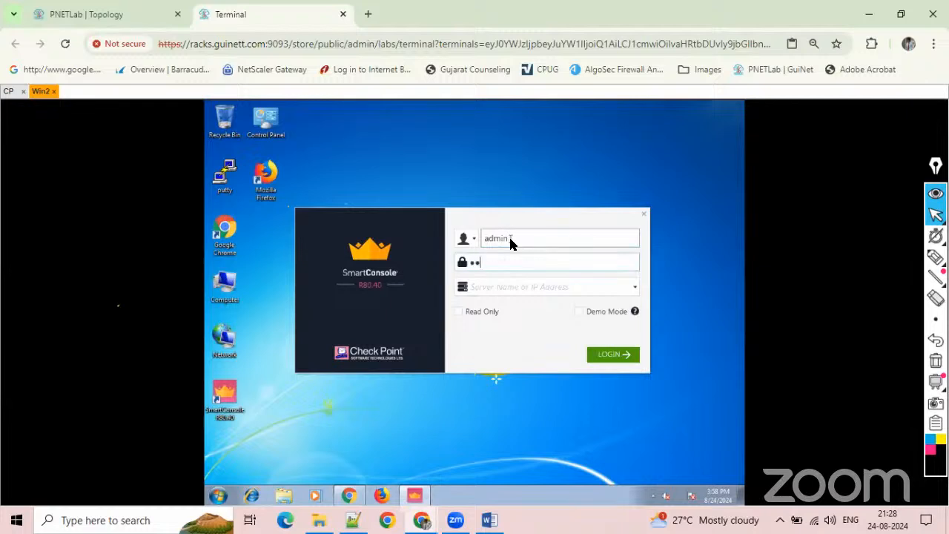
pyautogui.click(500, 282)
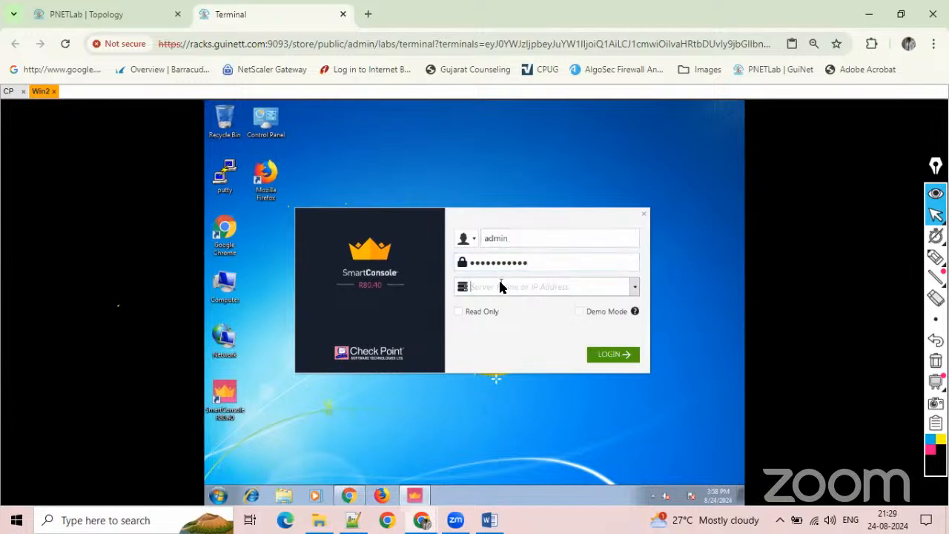
pyautogui.write('192.168.114.50')
pyautogui.click(606, 359)
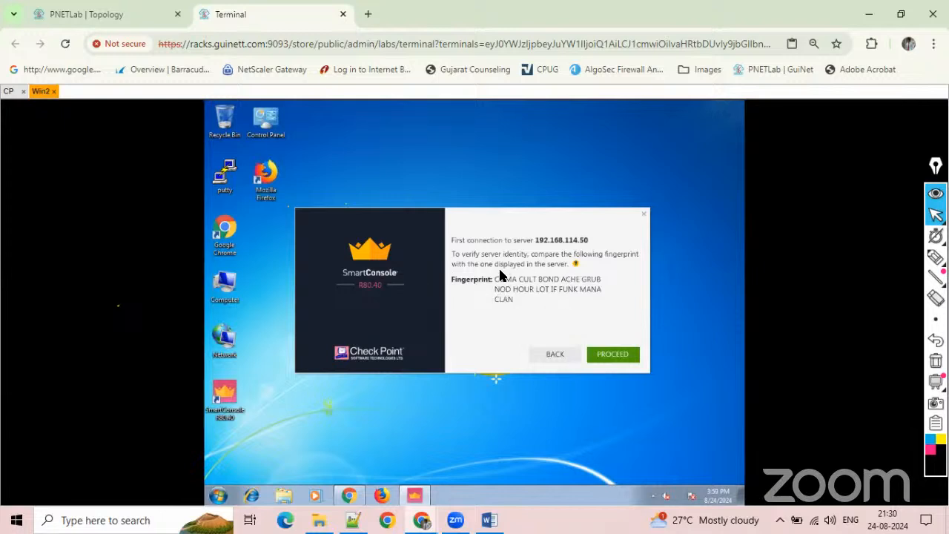
# Log in to the CP firewall console as admin with the account password.
pyautogui.click(9, 91)
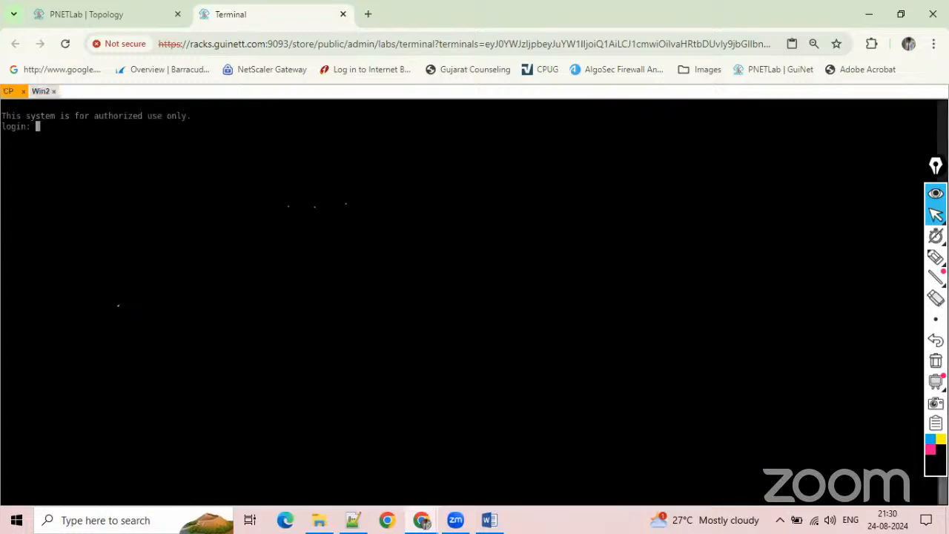
pyautogui.press('Return')
pyautogui.write('admin')
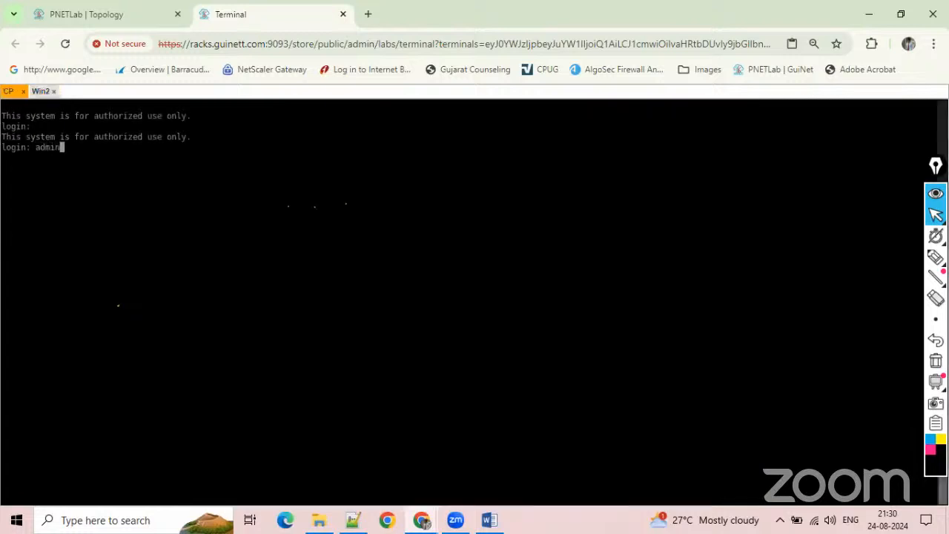
pyautogui.press('Return')
pyautogui.press('Return')
pyautogui.press('Return')
pyautogui.press('Return')
pyautogui.press('Return')
pyautogui.press('Return')
pyautogui.press('Return')
pyautogui.press('Return')
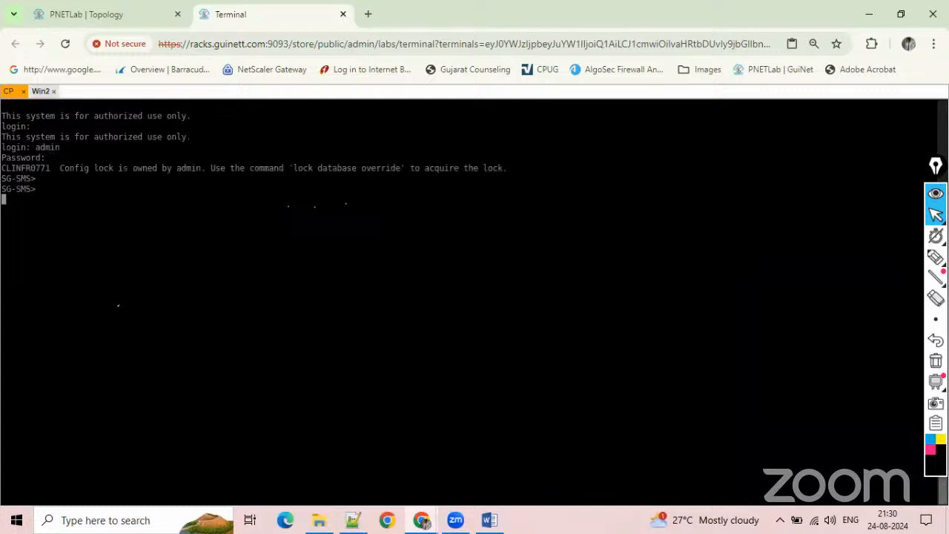
# Run cpconfig on the firewall and display the Certificate's Fingerprint with option 8.
pyautogui.write('cpconfig')
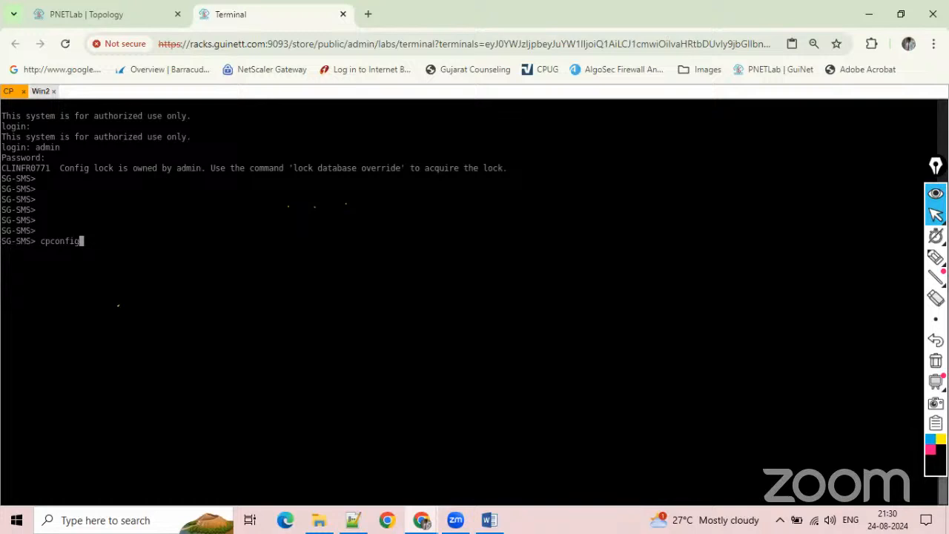
pyautogui.press('Return')
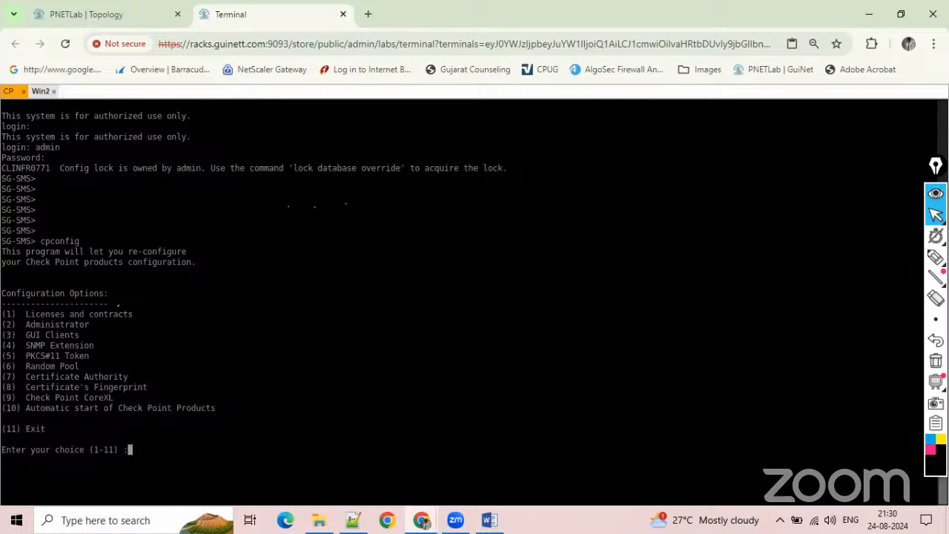
pyautogui.write('8')
pyautogui.press('Return')
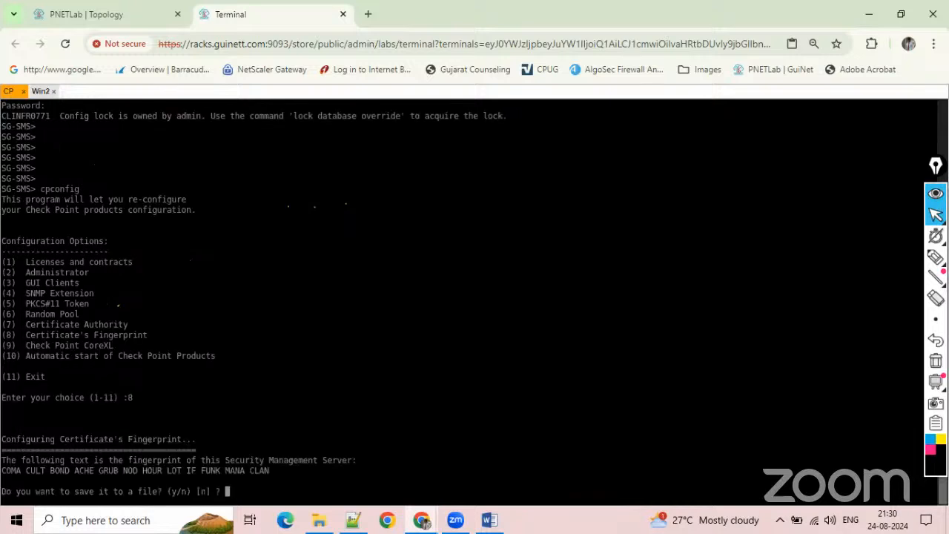
# Compare the firewall's fingerprint with the one in SmartConsole on Win2 and proceed with the server connection.
pyautogui.moveTo(2, 470); pyautogui.dragTo(279, 471)
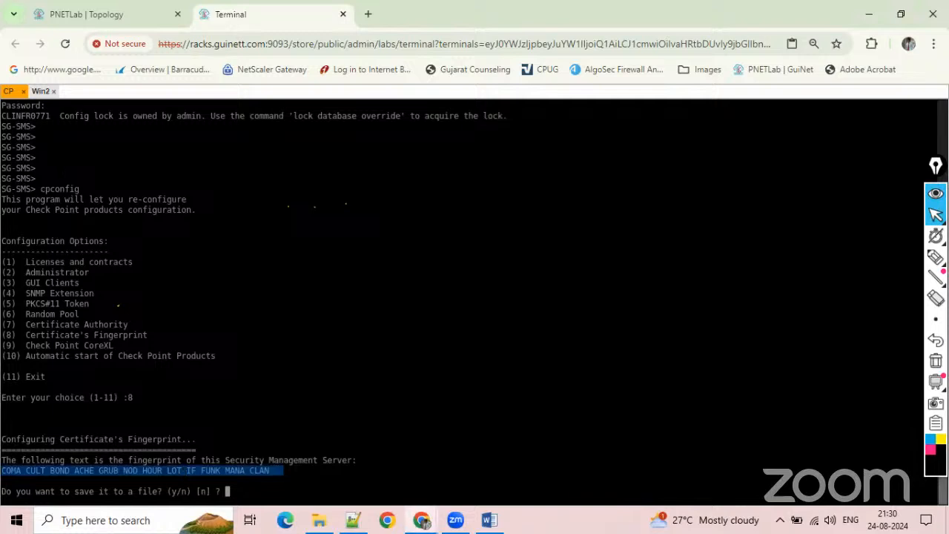
pyautogui.click(40, 90)
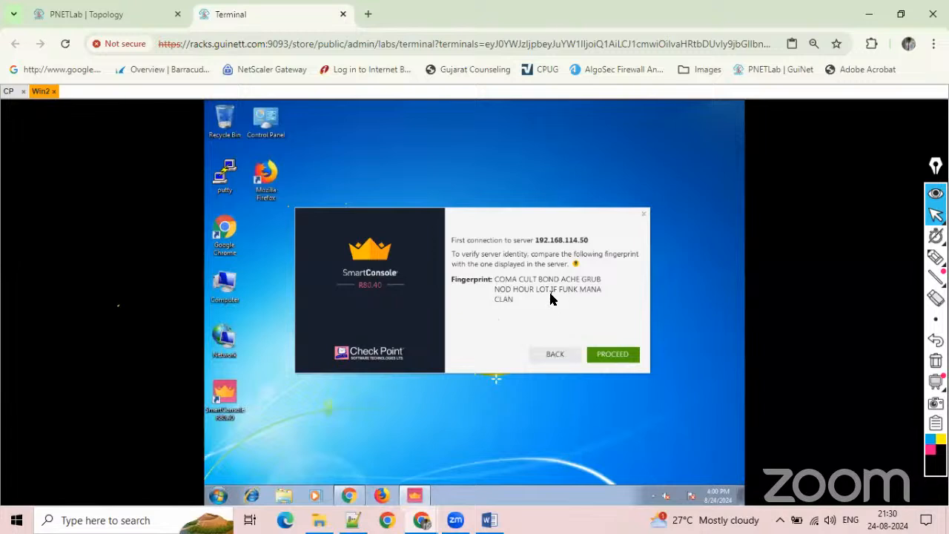
pyautogui.click(606, 356)
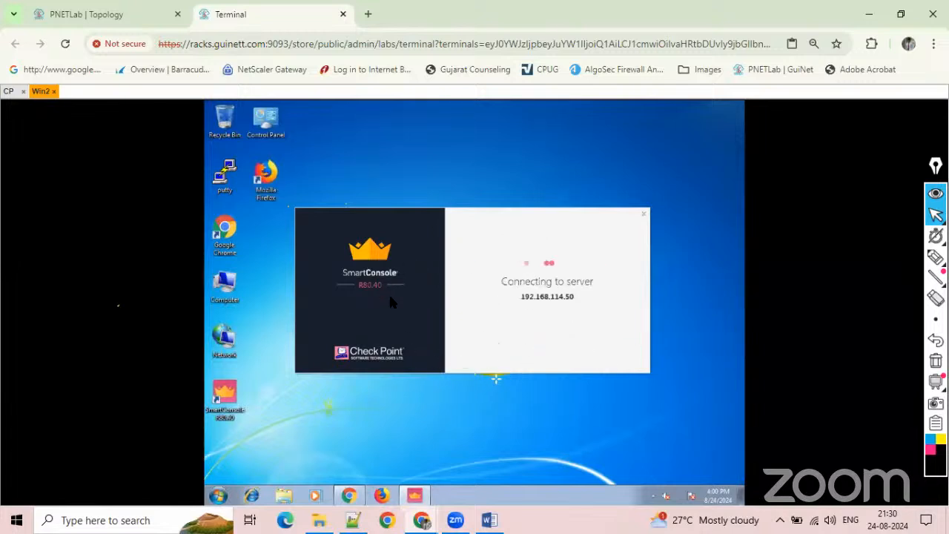
# View the lab topology, return to the CP console and decline saving the certificate fingerprint to a file.
pyautogui.click(8, 90)
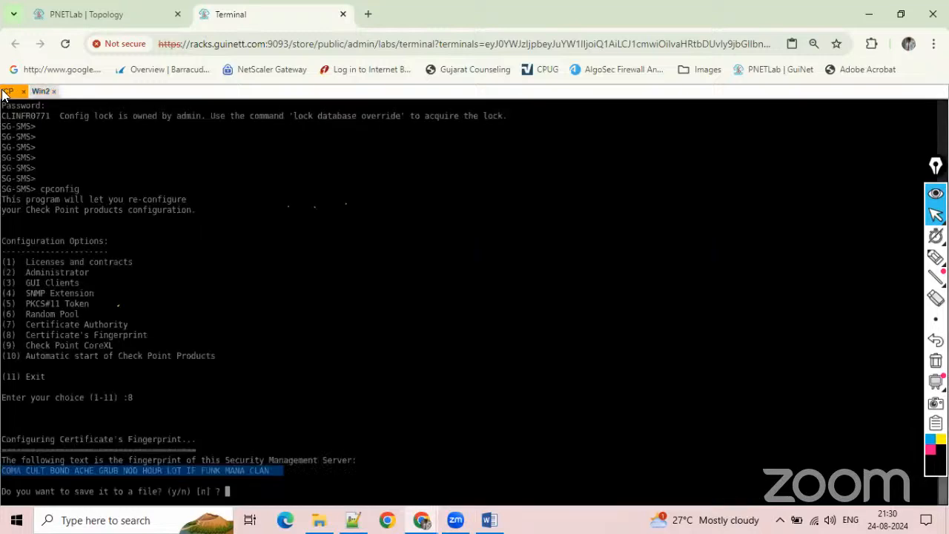
pyautogui.click(108, 14)
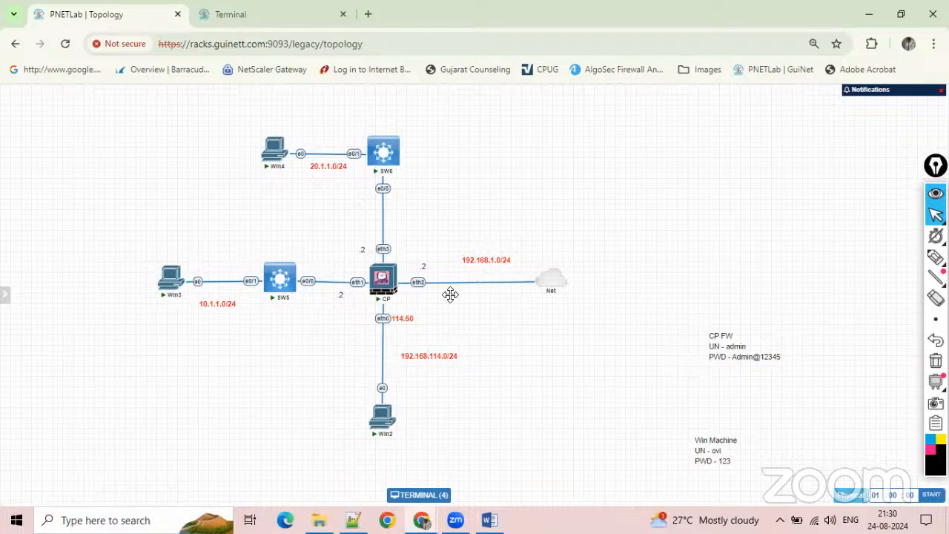
pyautogui.click(243, 18)
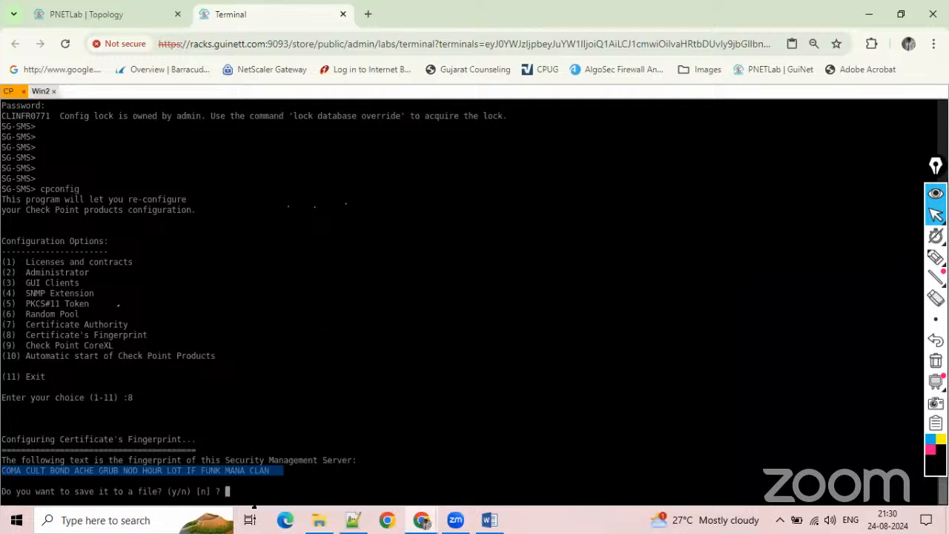
pyautogui.click(236, 460)
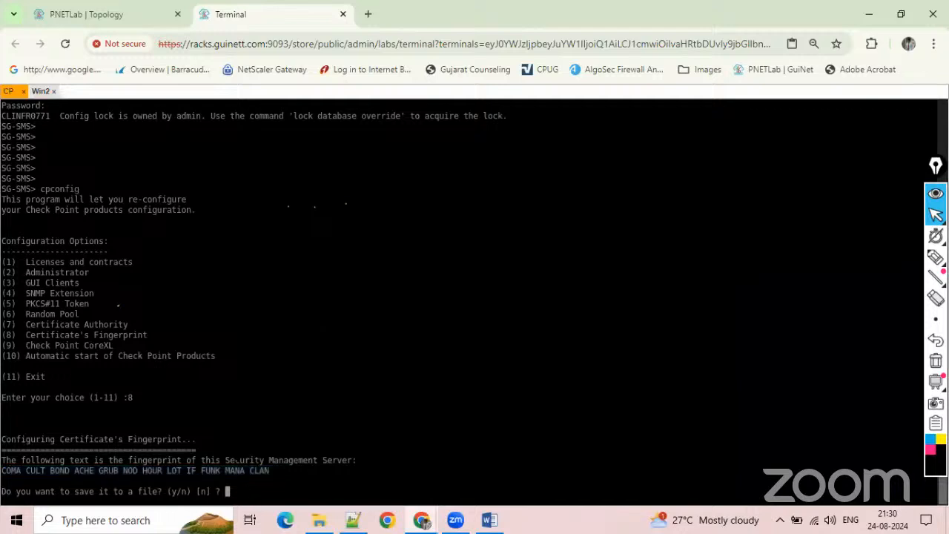
pyautogui.write('n')
pyautogui.press('Return')
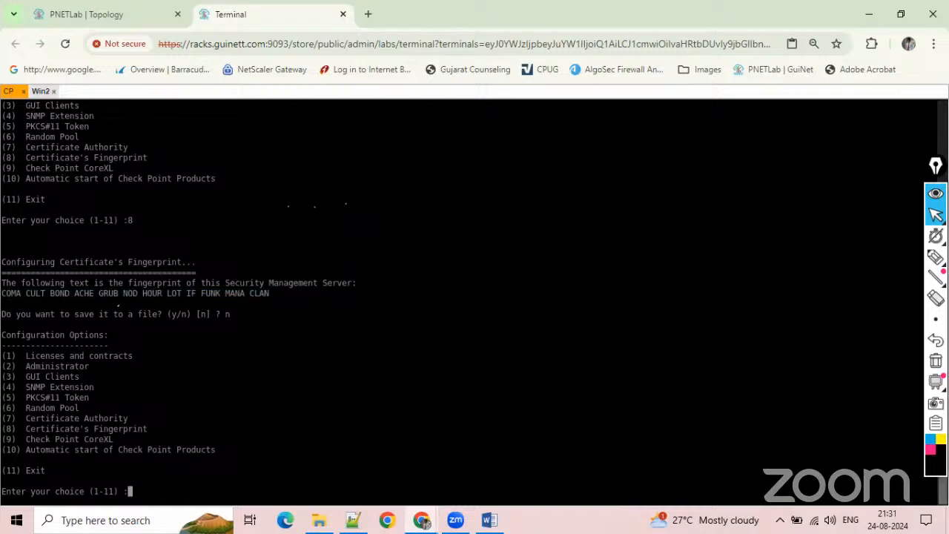
# Exit cpconfig on the CP firewall with option 11 and return to the command prompt.
pyautogui.write('11')
pyautogui.press('Return')
pyautogui.press('Return')
pyautogui.press('Return')
pyautogui.press('Return')
pyautogui.press('Return')
pyautogui.press('Return')
pyautogui.press('Return')
pyautogui.press('Return')
pyautogui.press('Return')
pyautogui.press('Return')
pyautogui.press('Return')
pyautogui.press('Return')
pyautogui.press('Return')
pyautogui.press('Return')
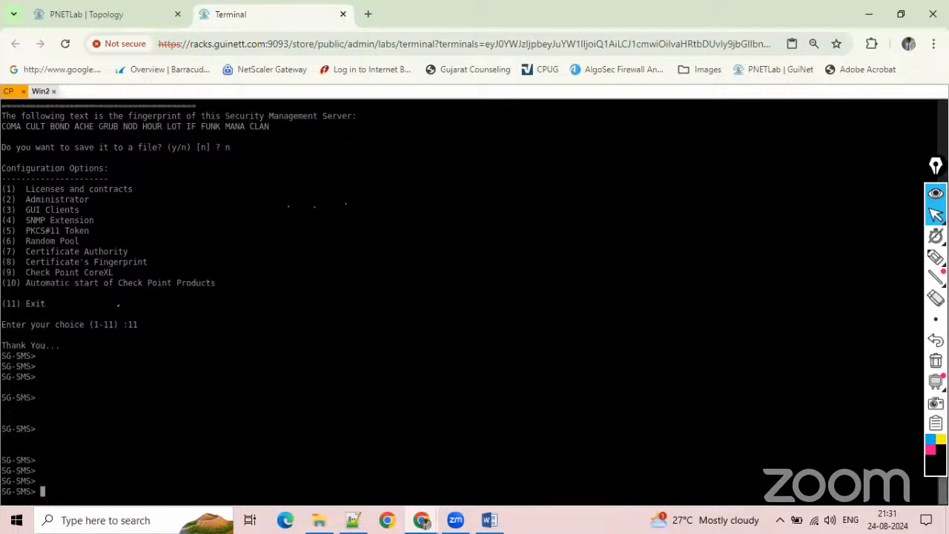
# Switch to SmartConsole on Win2, close the What's New window and collapse the Objects pane.
pyautogui.click(40, 91)
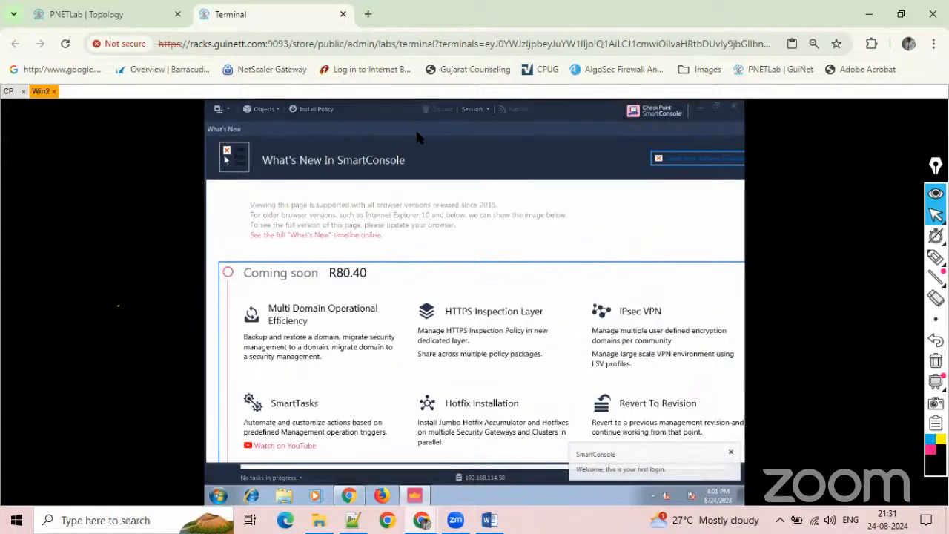
pyautogui.moveTo(423, 138); pyautogui.dragTo(313, 146)
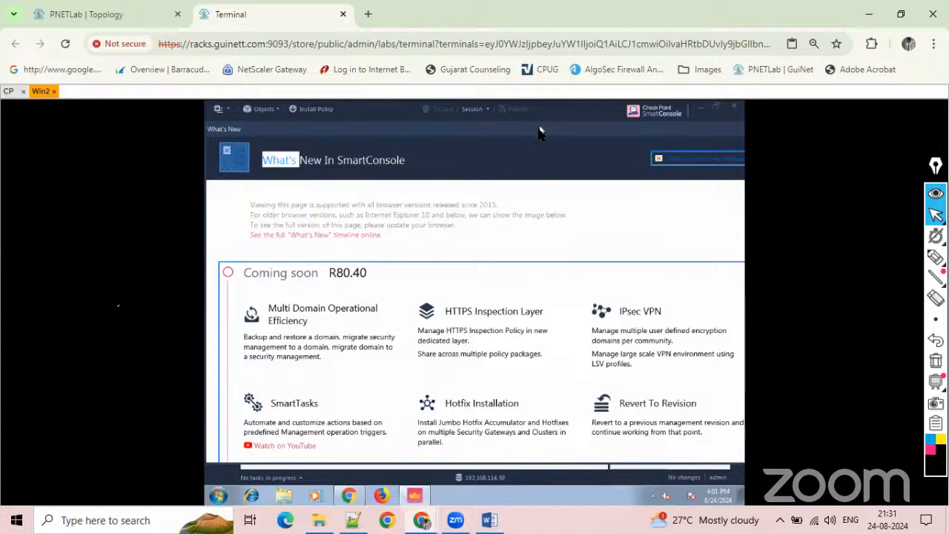
pyautogui.moveTo(540, 132); pyautogui.dragTo(394, 180)
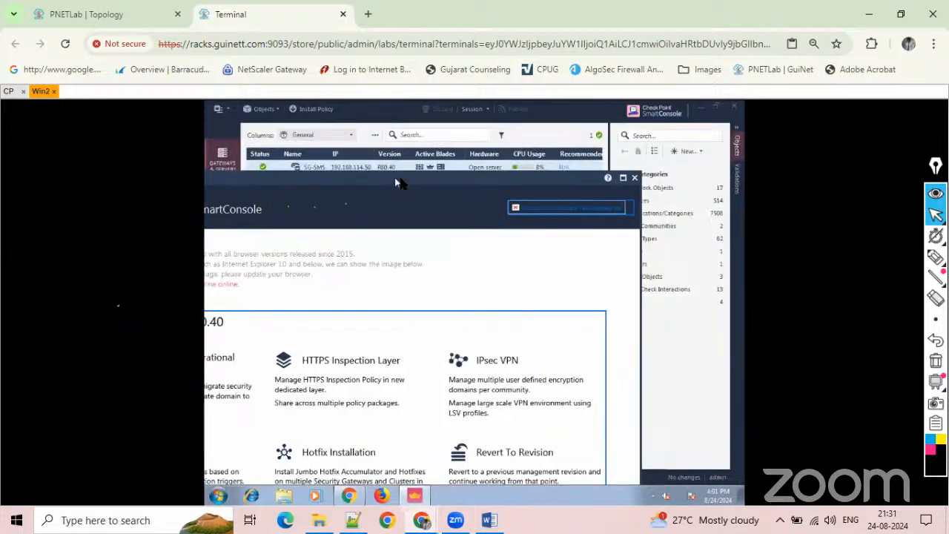
pyautogui.click(635, 178)
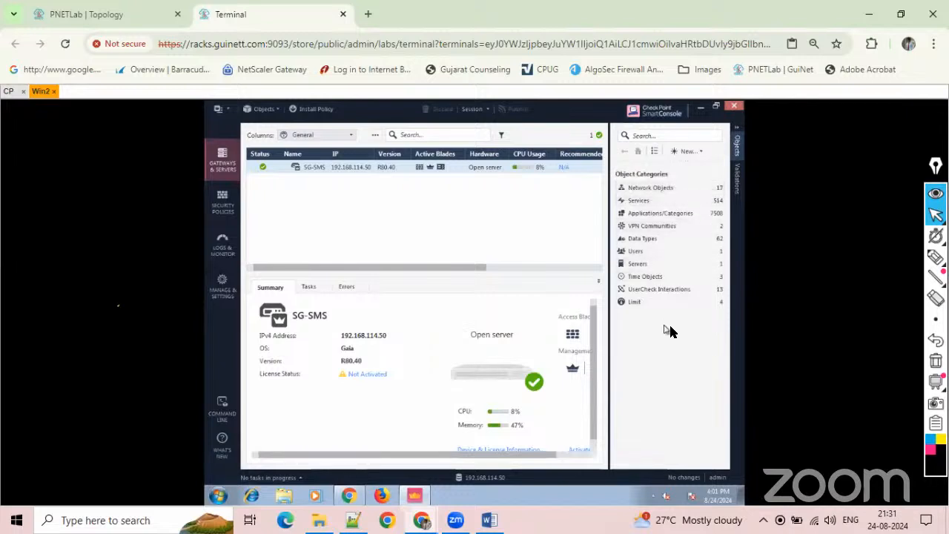
pyautogui.click(737, 135)
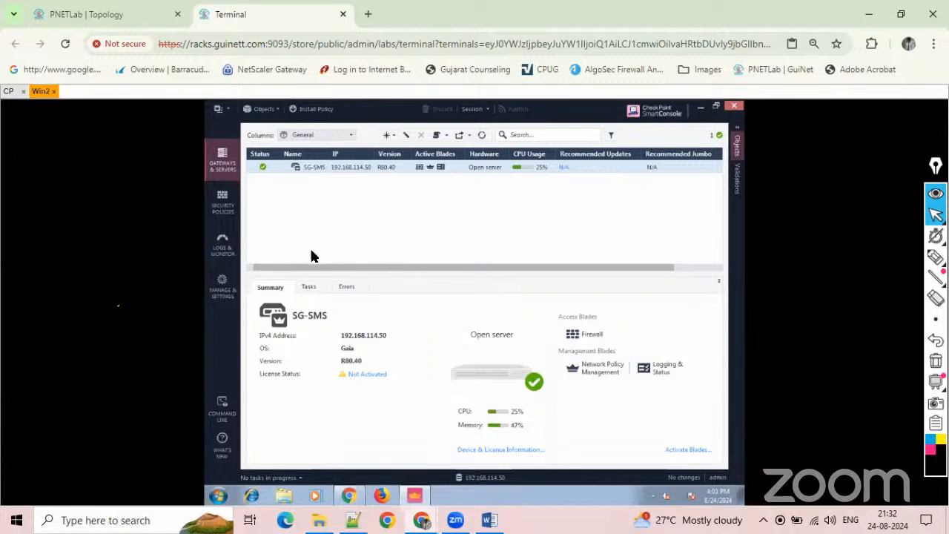
# View the object types available for creation in Gateways & Servers and dismiss the list without adding one.
pyautogui.click(388, 136)
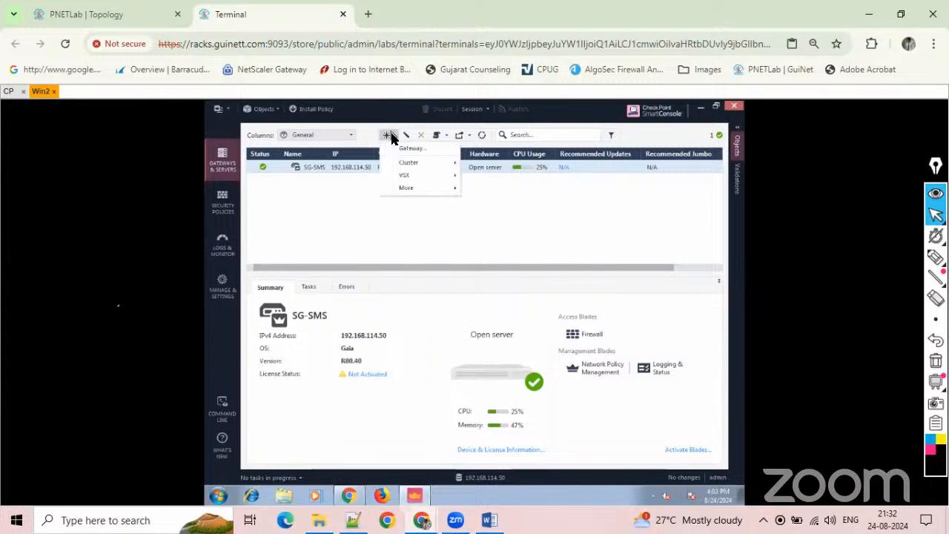
pyautogui.click(318, 242)
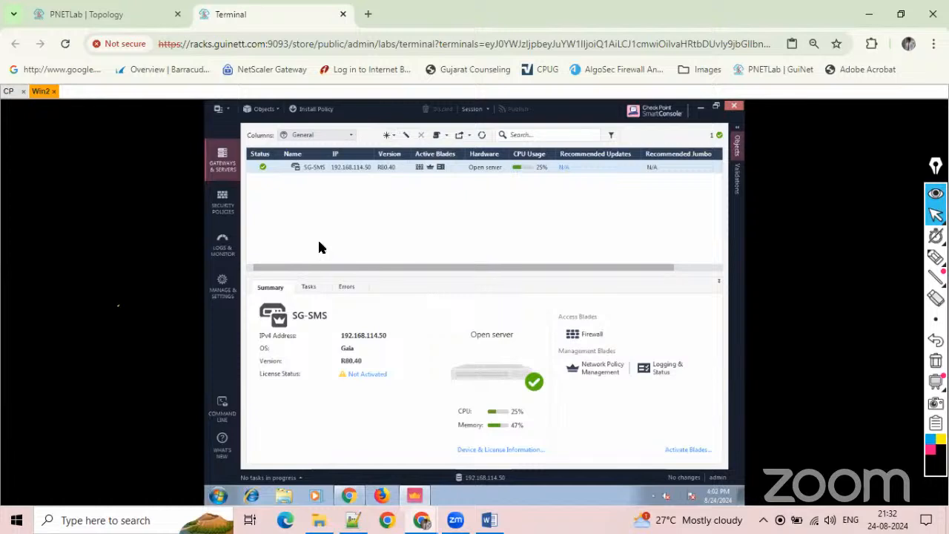
pyautogui.click(394, 137)
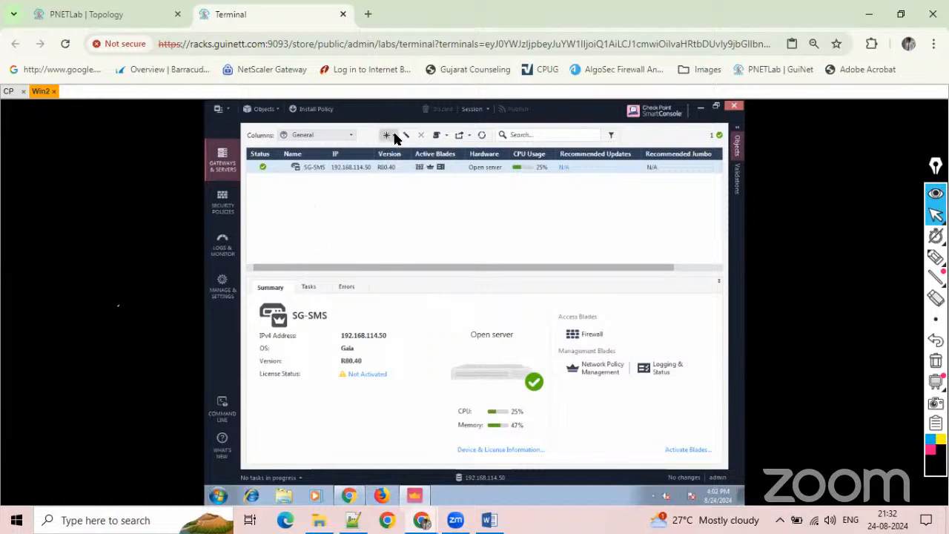
pyautogui.click(333, 237)
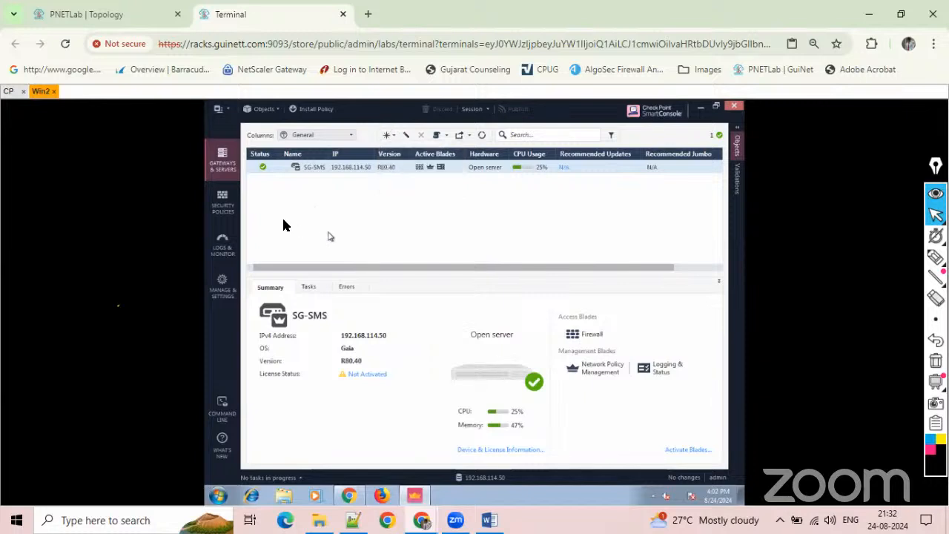
# Examine the Cleanup rule's columns in the Access Control policy, including the available Action and Track options.
pyautogui.click(225, 203)
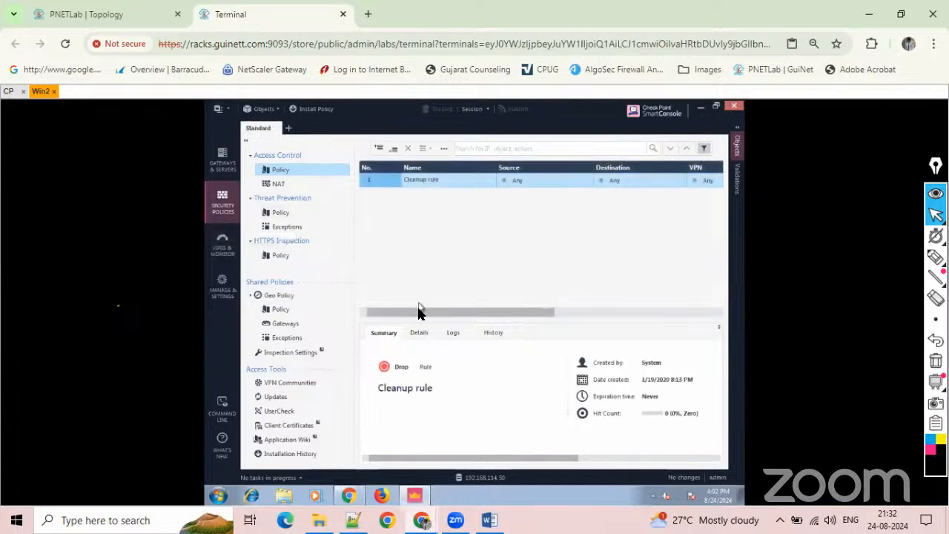
pyautogui.moveTo(419, 312); pyautogui.dragTo(396, 314)
pyautogui.moveTo(404, 312); pyautogui.dragTo(457, 311)
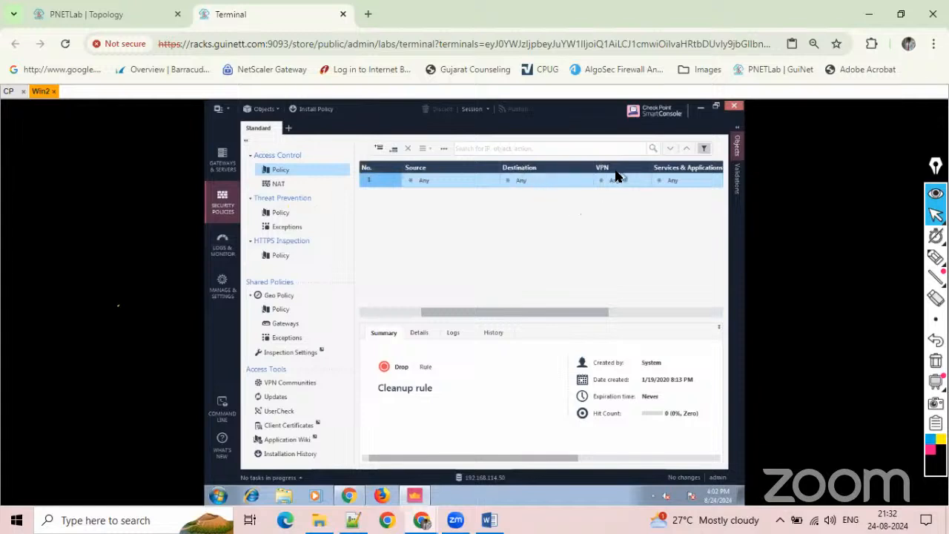
pyautogui.moveTo(545, 312); pyautogui.dragTo(621, 312)
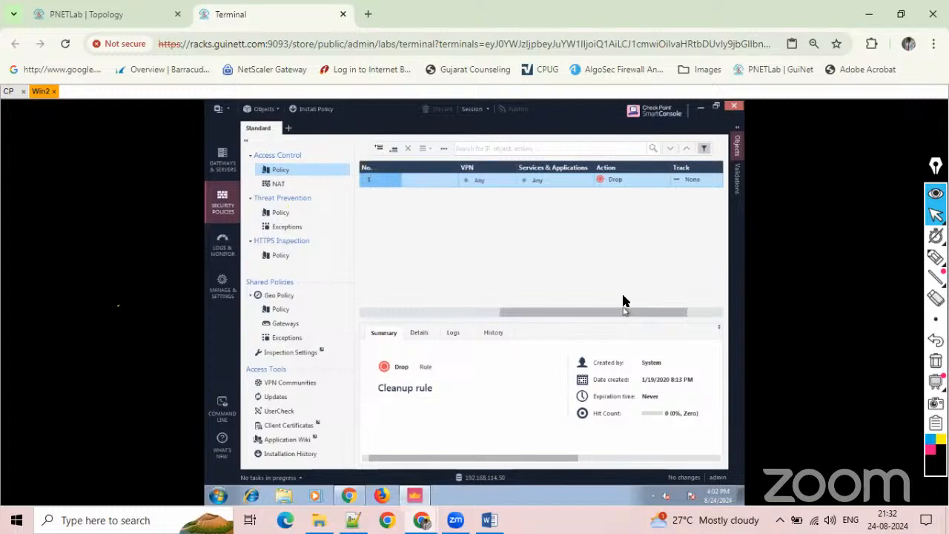
pyautogui.click(666, 180)
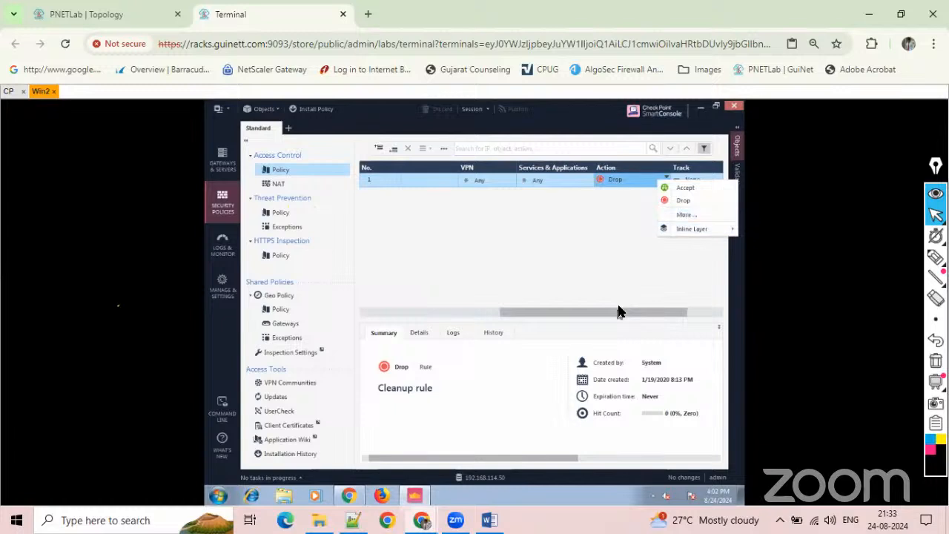
pyautogui.moveTo(620, 310); pyautogui.dragTo(672, 308)
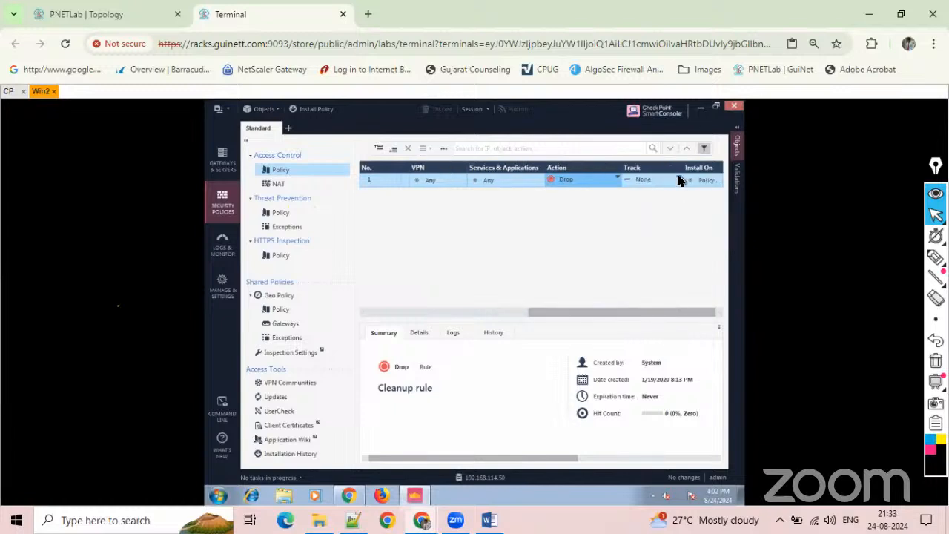
pyautogui.click(677, 180)
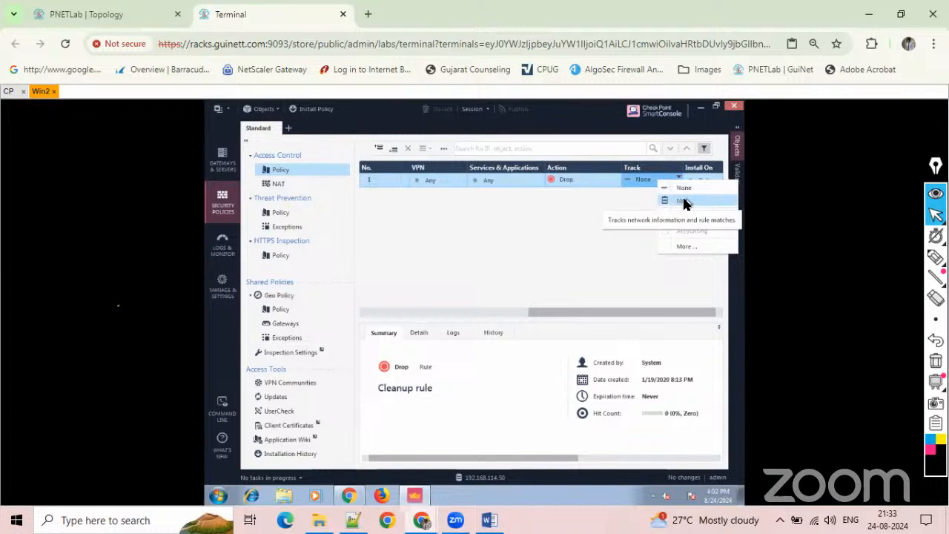
pyautogui.click(596, 254)
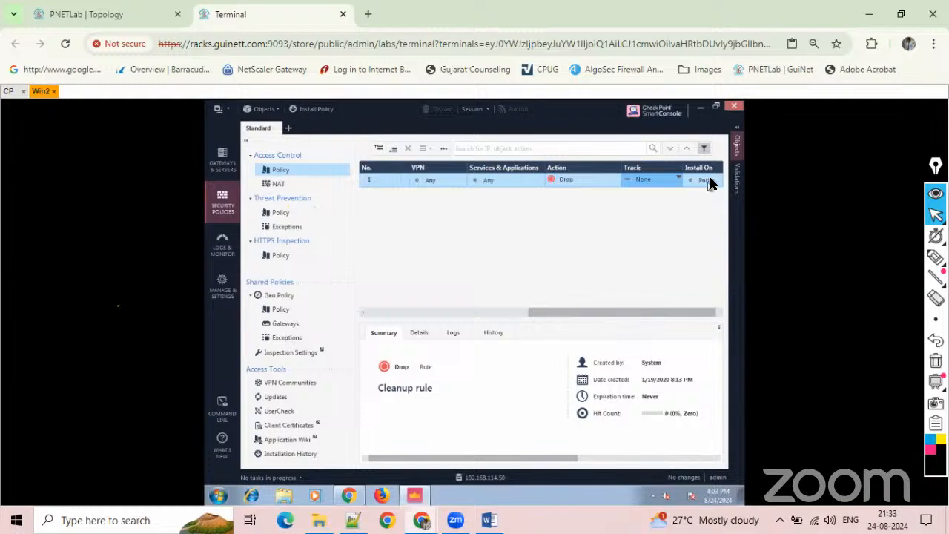
pyautogui.moveTo(707, 179)
# Return to Gateways & Servers, sketch a column of pen lines below the SG-SMS gateway and circle one.
pyautogui.click(223, 153)
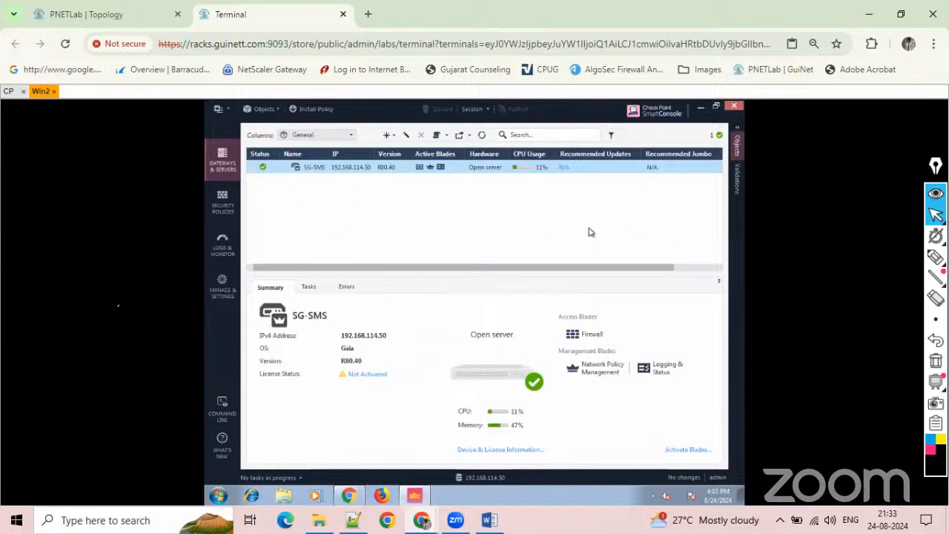
pyautogui.click(936, 256)
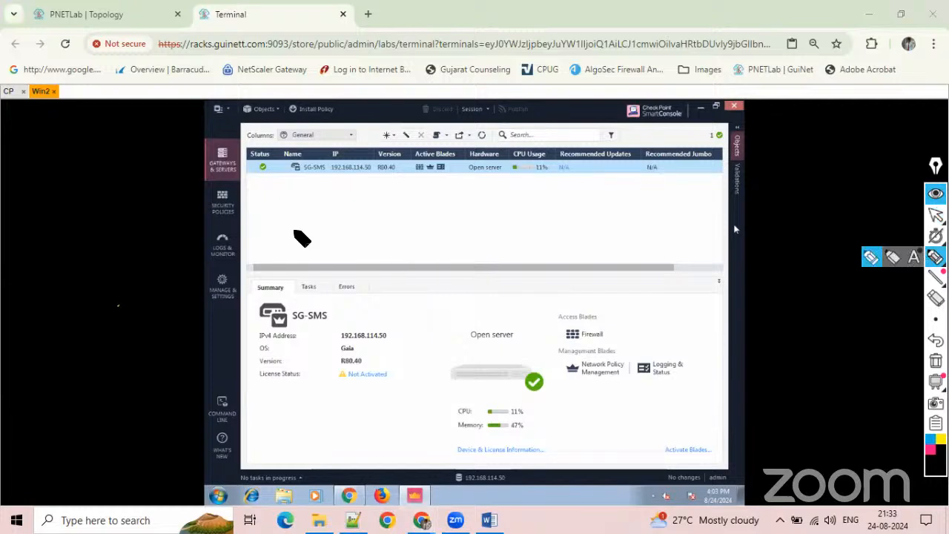
pyautogui.moveTo(265, 188)
pyautogui.mouseDown()
pyautogui.moveTo(305, 188)
pyautogui.moveTo(294, 216)
pyautogui.mouseUp()
pyautogui.moveTo(271, 231)
pyautogui.mouseDown()
pyautogui.moveTo(293, 230)
pyautogui.moveTo(298, 246)
pyautogui.mouseUp()
pyautogui.moveTo(278, 258); pyautogui.dragTo(296, 258)
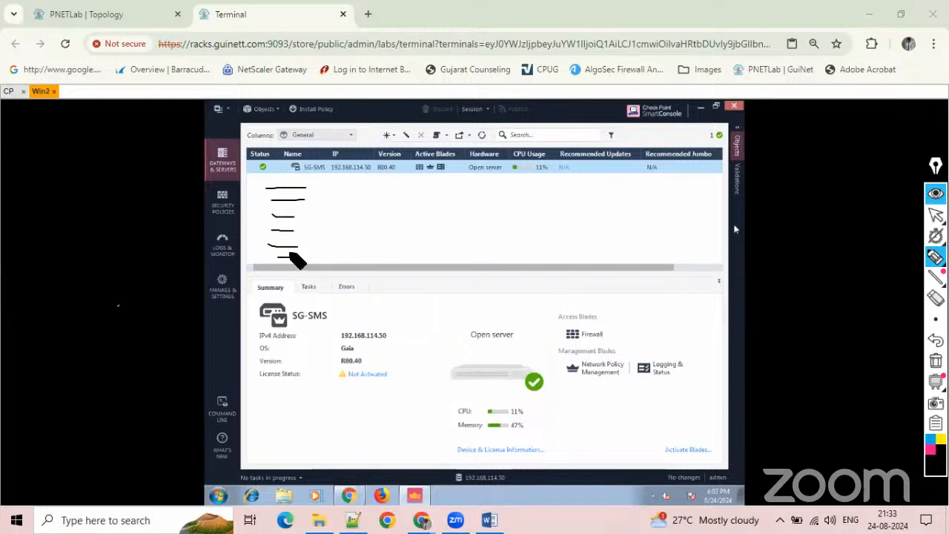
pyautogui.moveTo(291, 235)
pyautogui.mouseDown()
pyautogui.moveTo(297, 222)
pyautogui.moveTo(293, 233)
pyautogui.mouseUp()
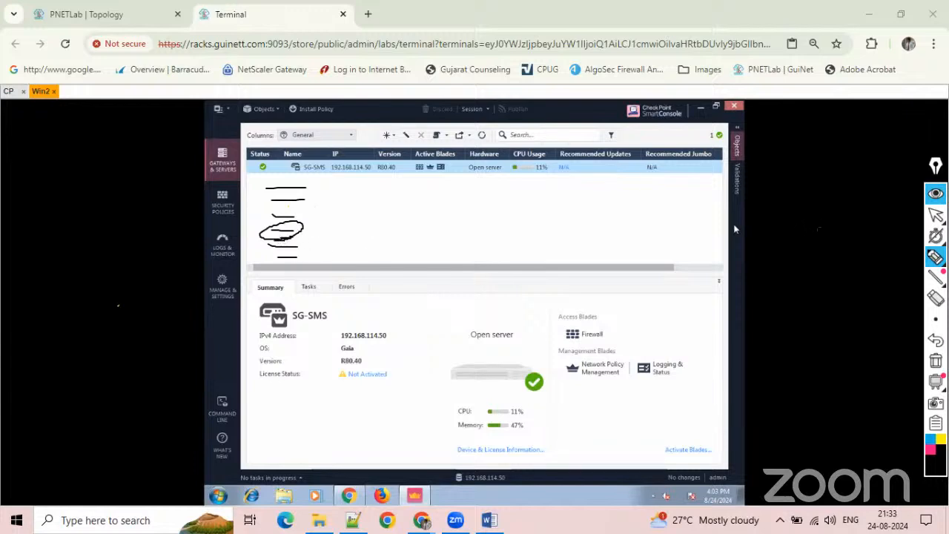
pyautogui.click(935, 215)
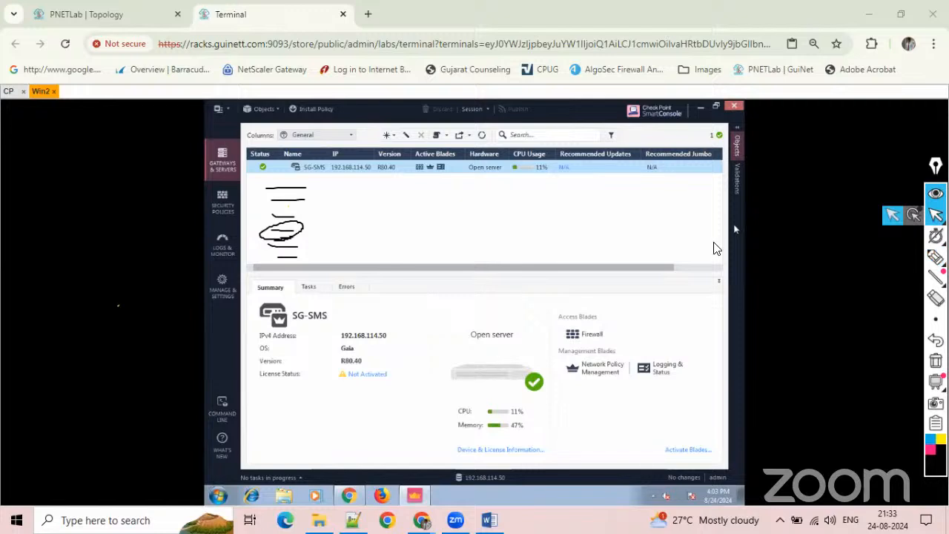
# Check the Cleanup rule's Install On gateway choices and the HTTPS Inspection policy, and clear the pen annotations.
pyautogui.click(222, 202)
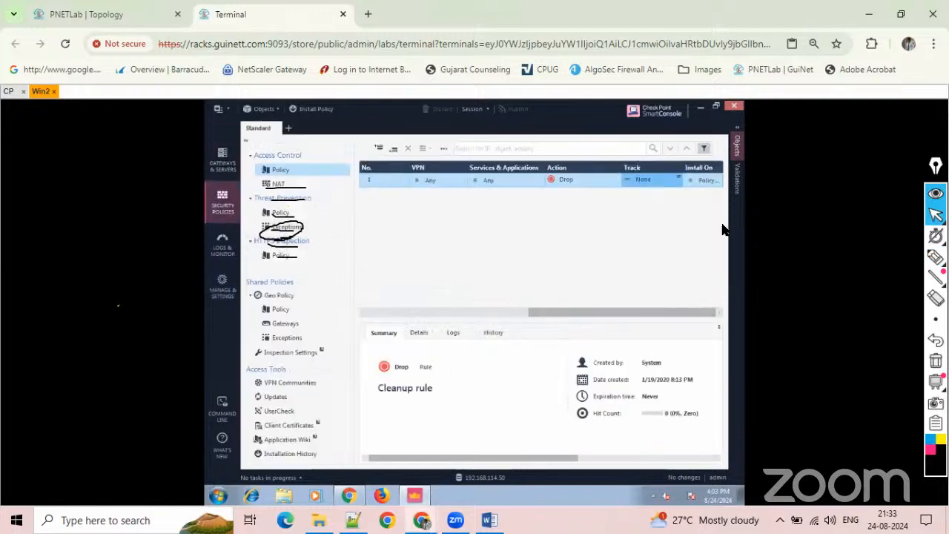
pyautogui.click(716, 183)
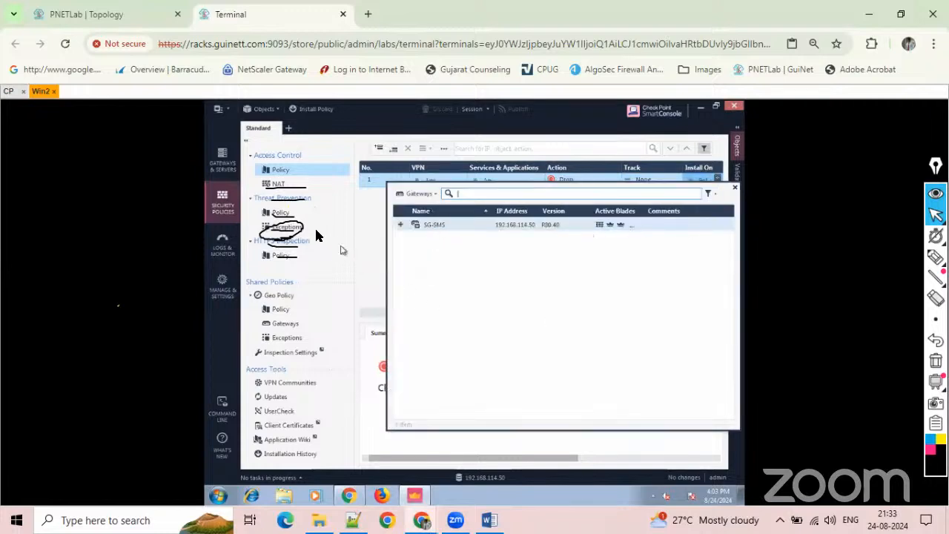
pyautogui.click(283, 234)
pyautogui.click(280, 255)
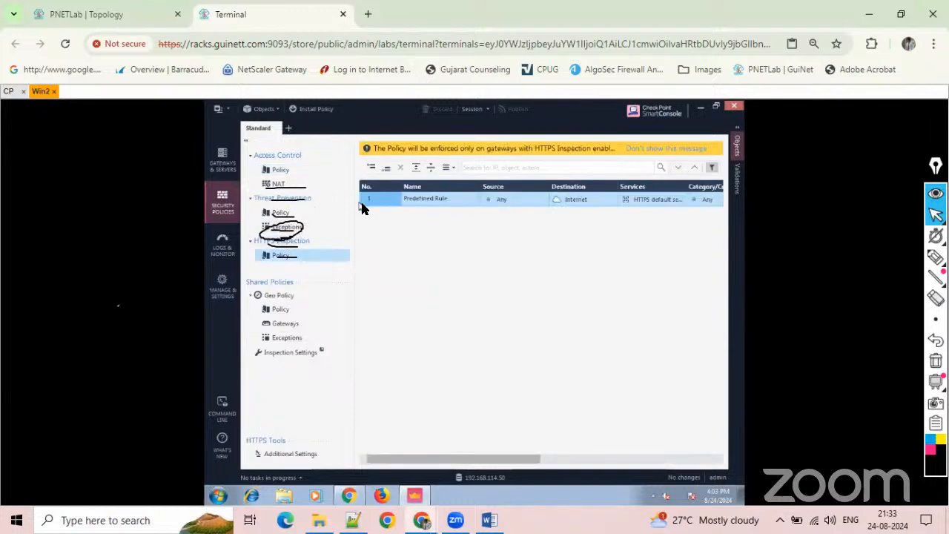
pyautogui.click(281, 169)
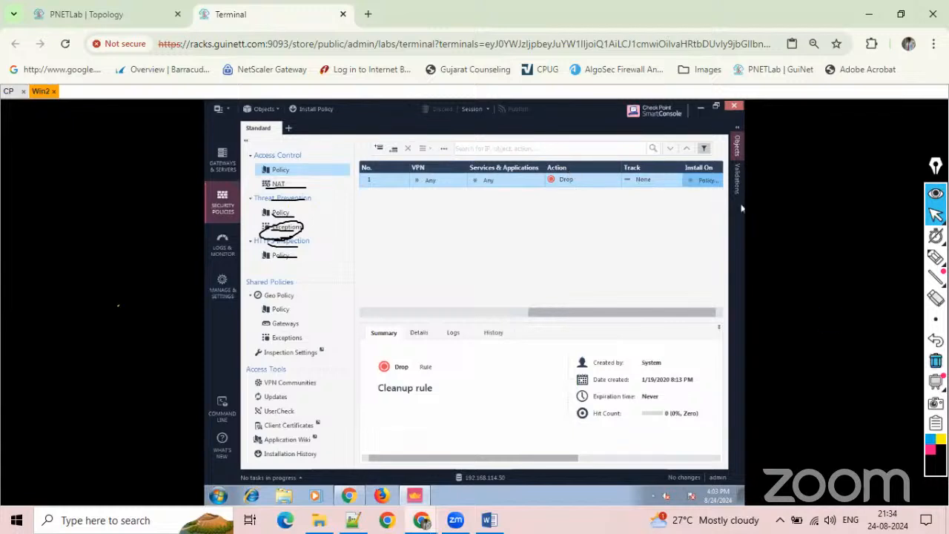
pyautogui.click(936, 360)
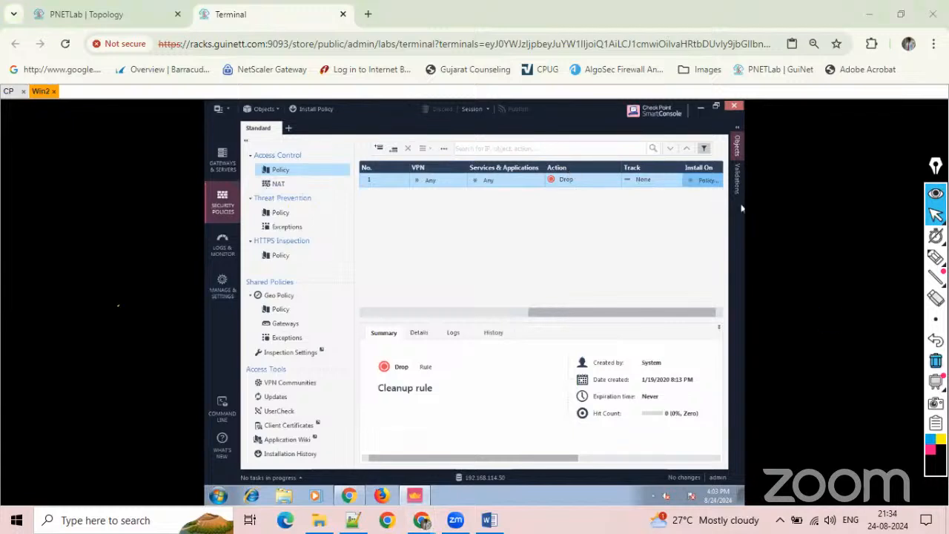
pyautogui.click(931, 222)
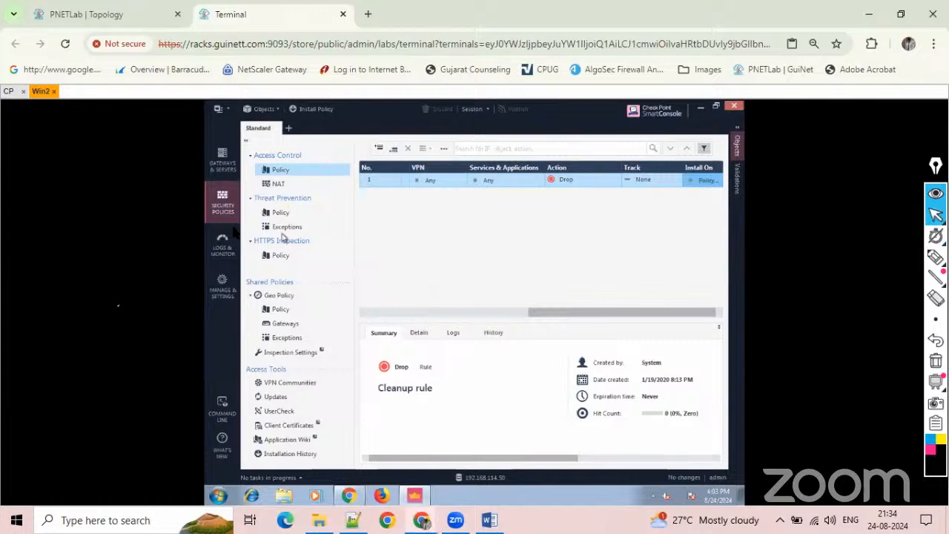
# View Logs & Monitor and Manage & Settings, and close the management server's command line window.
pyautogui.click(221, 249)
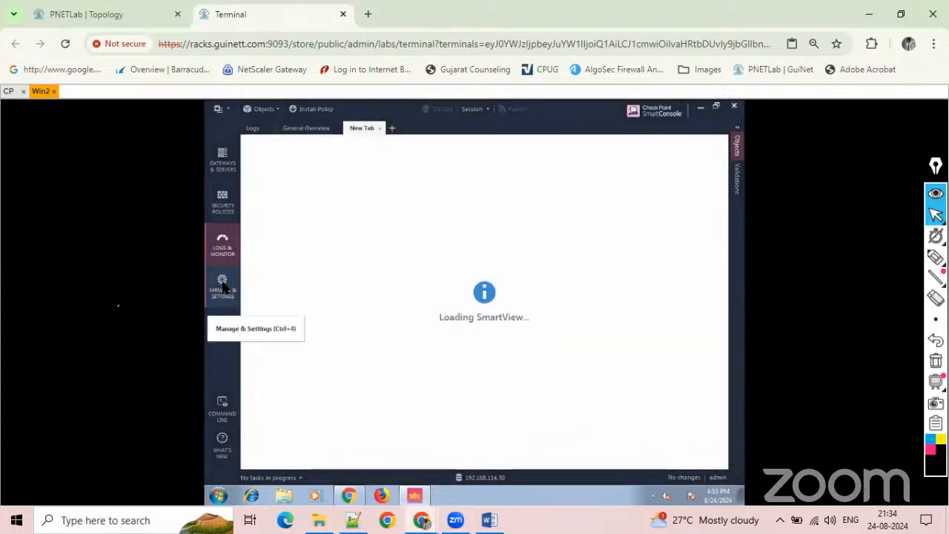
pyautogui.click(223, 286)
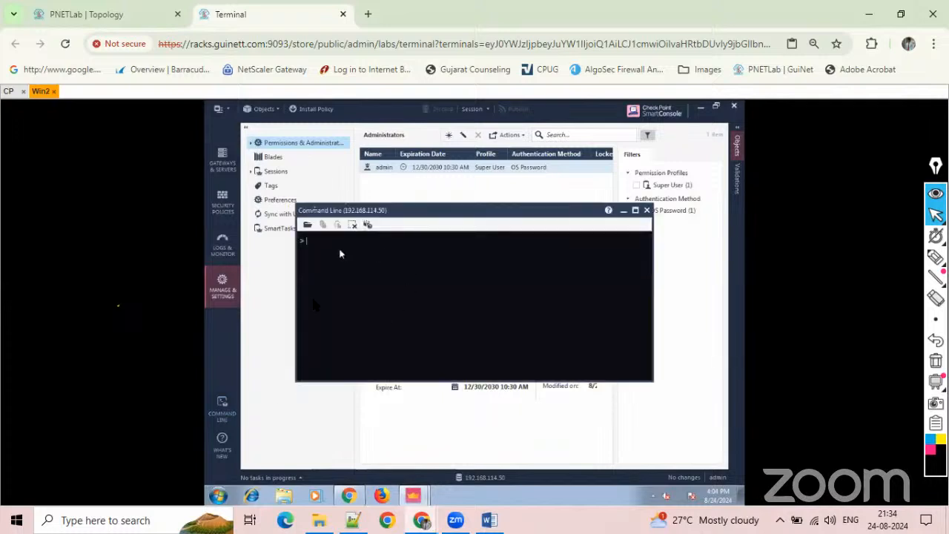
pyautogui.click(648, 212)
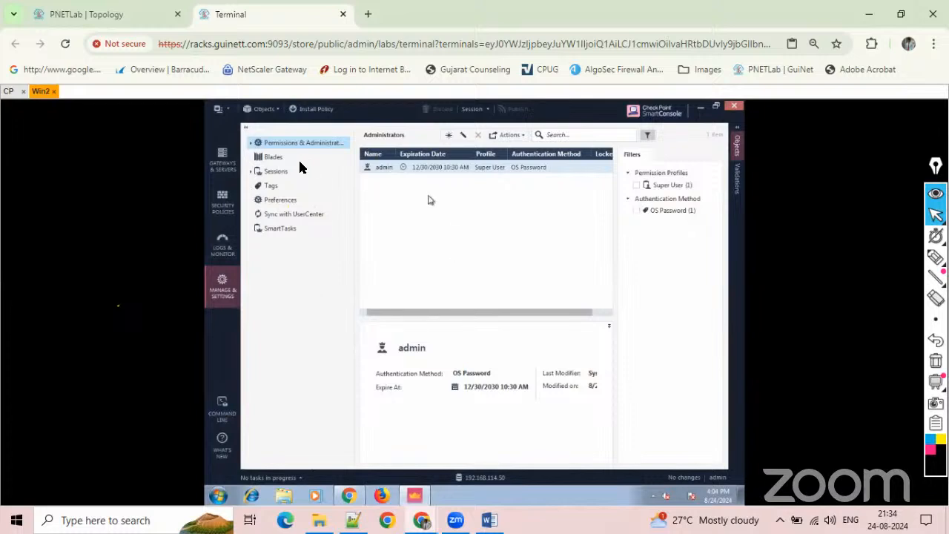
# Revisit Gateways & Servers and Security Policies, and view the CP firewall in the PNETLab topology.
pyautogui.click(224, 161)
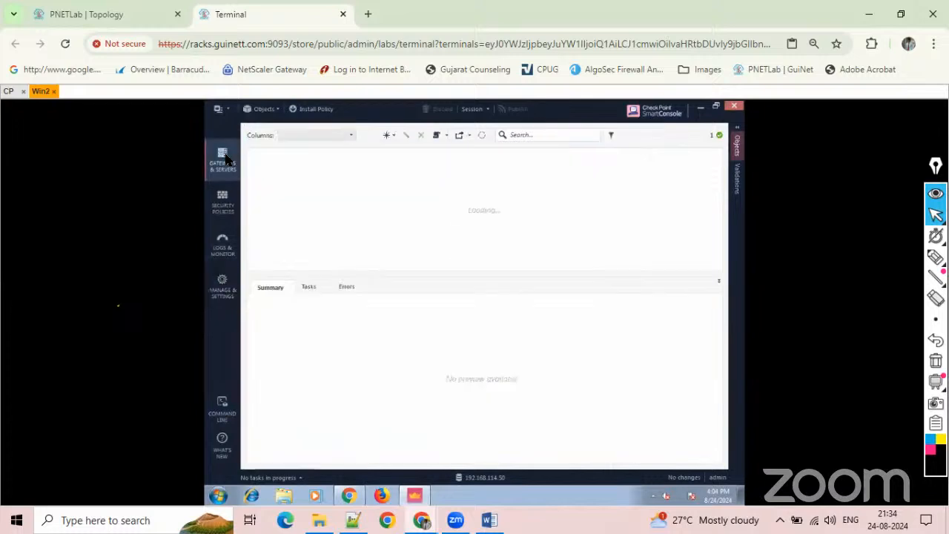
pyautogui.click(224, 207)
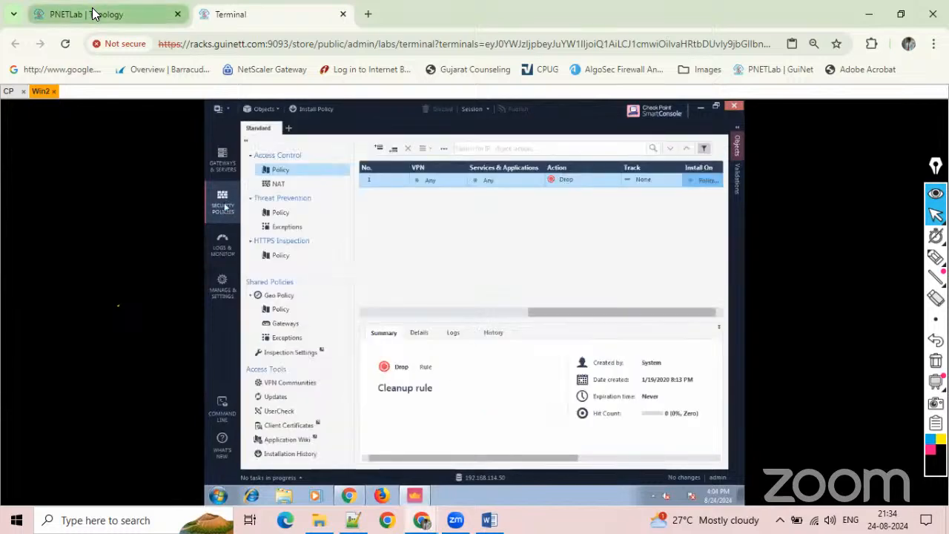
pyautogui.click(92, 14)
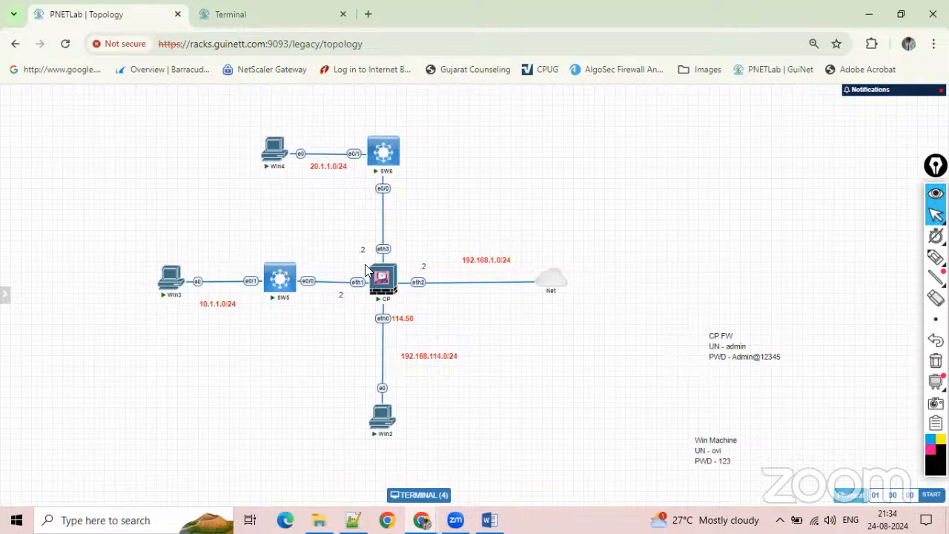
pyautogui.moveTo(381, 282)
# Return to SmartConsole on Win2 and set the Cleanup rule's action to Accept and its tracking to Log.
pyautogui.click(296, 15)
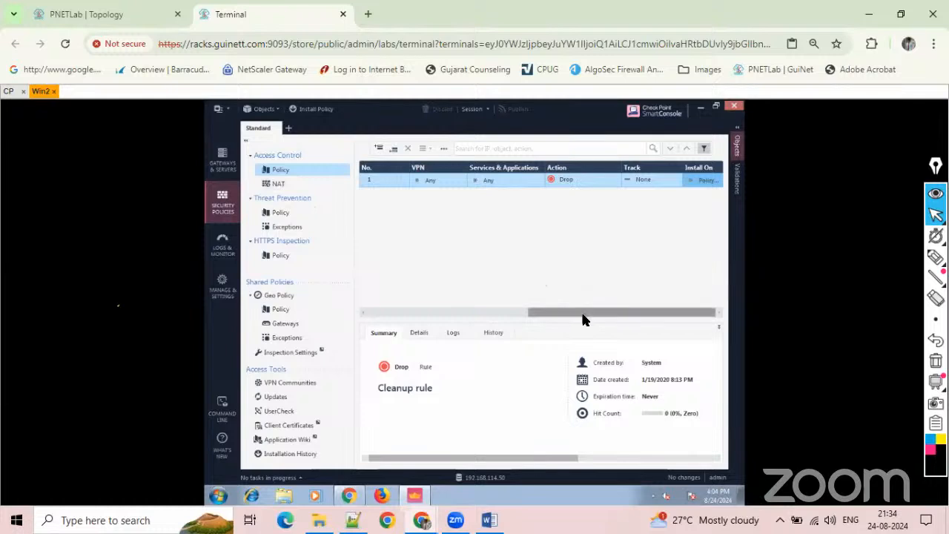
pyautogui.moveTo(525, 312); pyautogui.dragTo(631, 303)
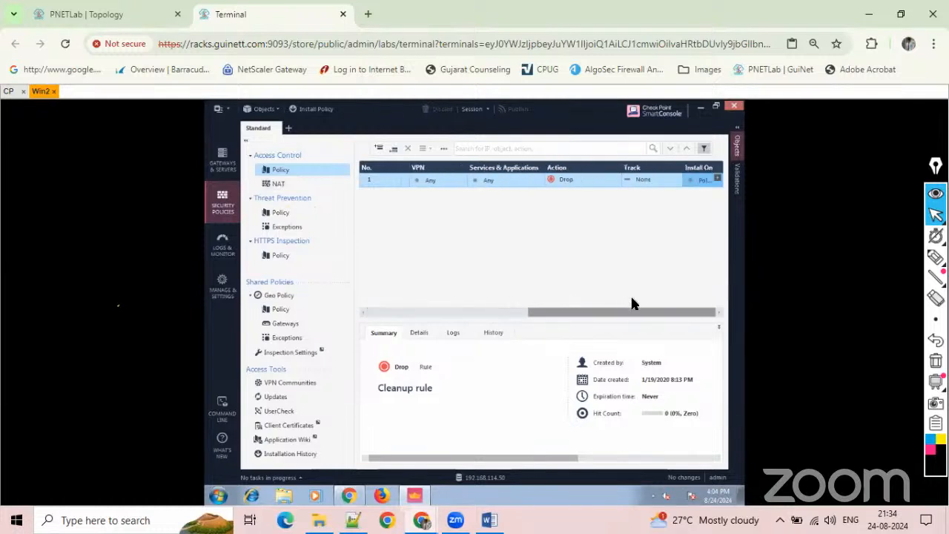
pyautogui.click(616, 180)
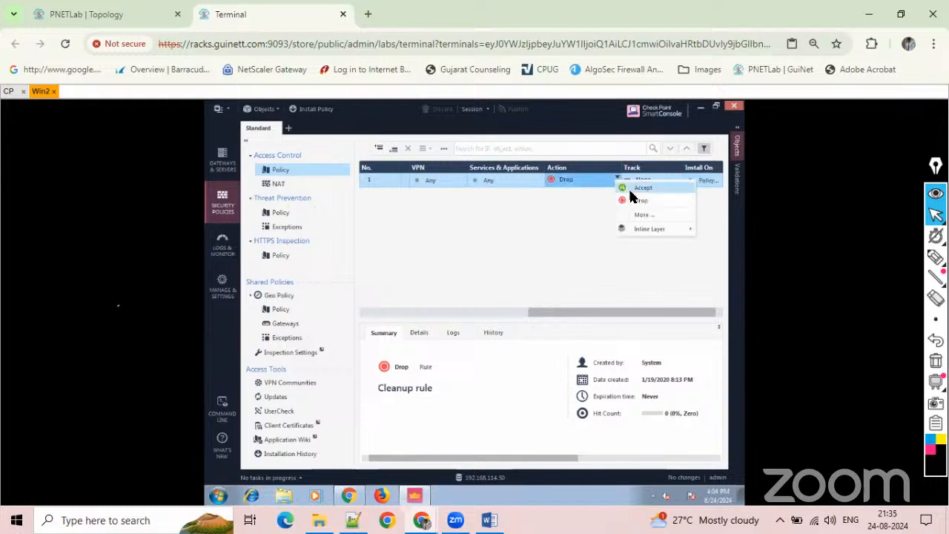
pyautogui.click(634, 188)
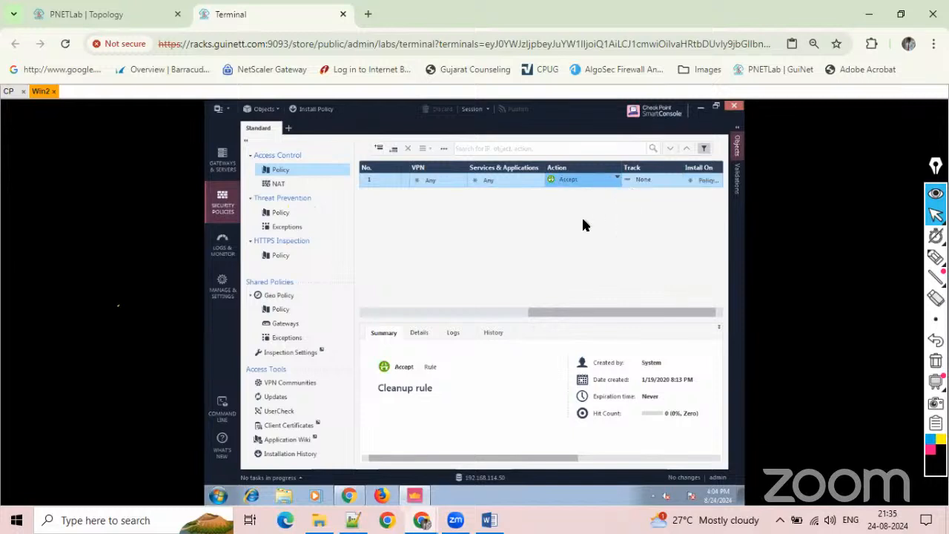
pyautogui.click(654, 181)
pyautogui.click(677, 202)
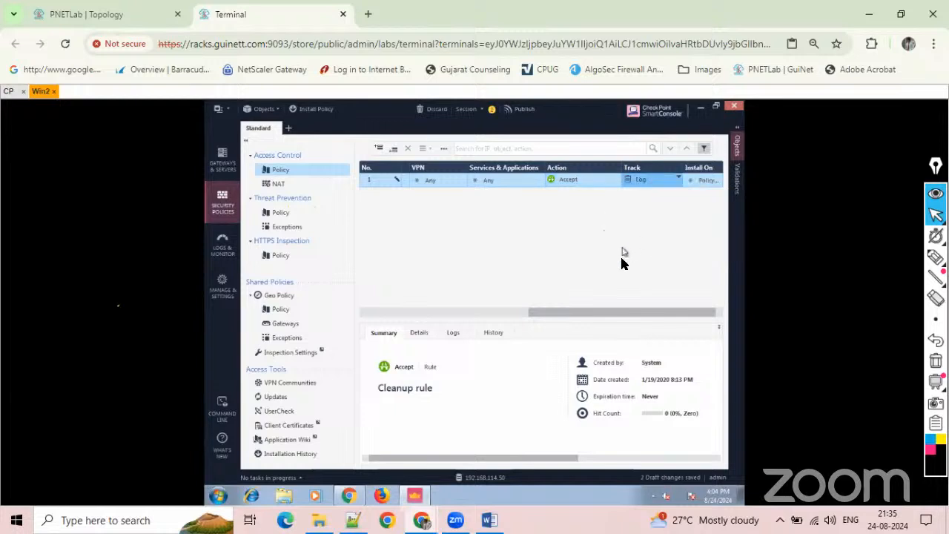
# Set the Cleanup rule to install on the SG-SMS gateway, and review the rule's columns.
pyautogui.click(716, 180)
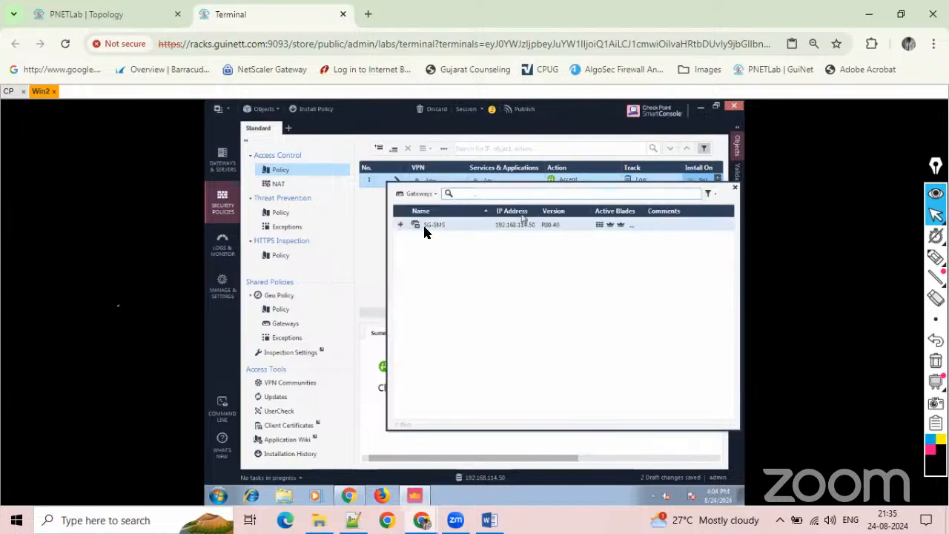
pyautogui.click(402, 225)
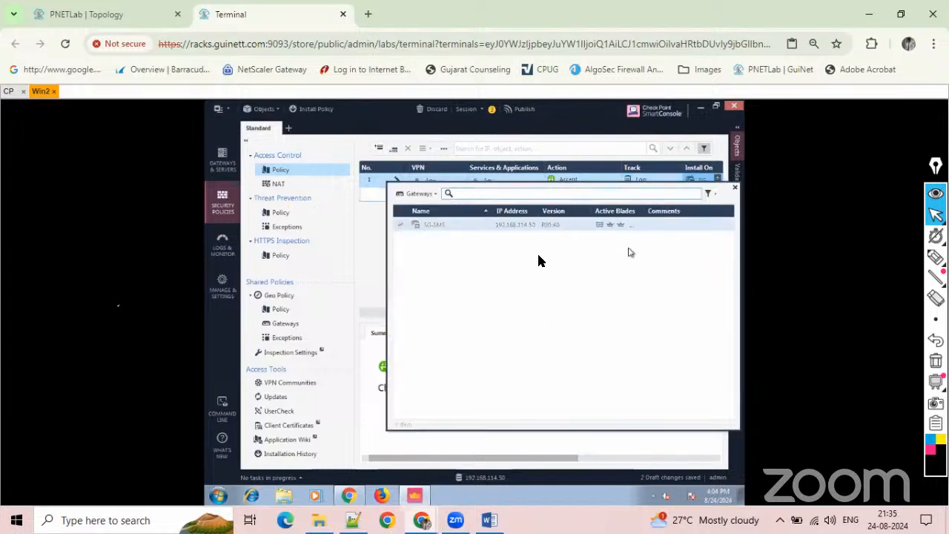
pyautogui.click(374, 248)
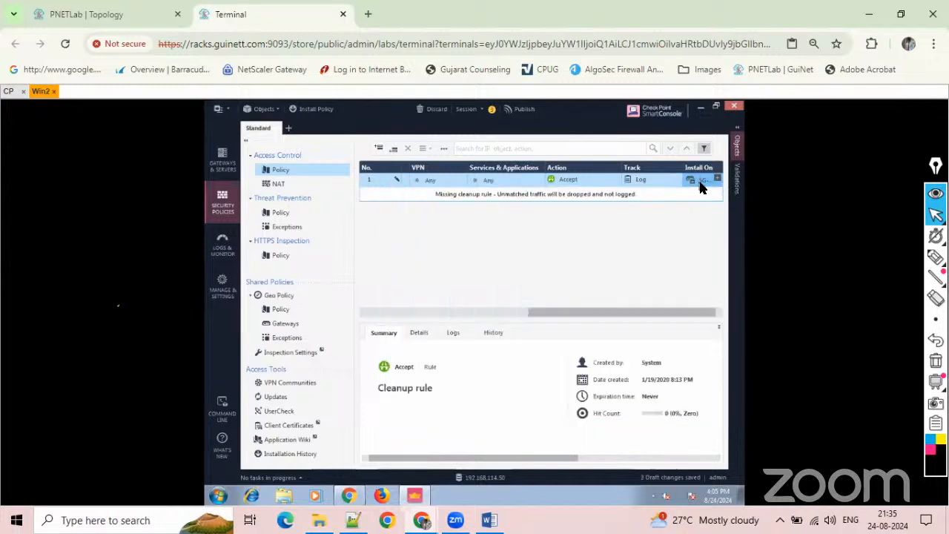
pyautogui.moveTo(585, 306); pyautogui.dragTo(394, 313)
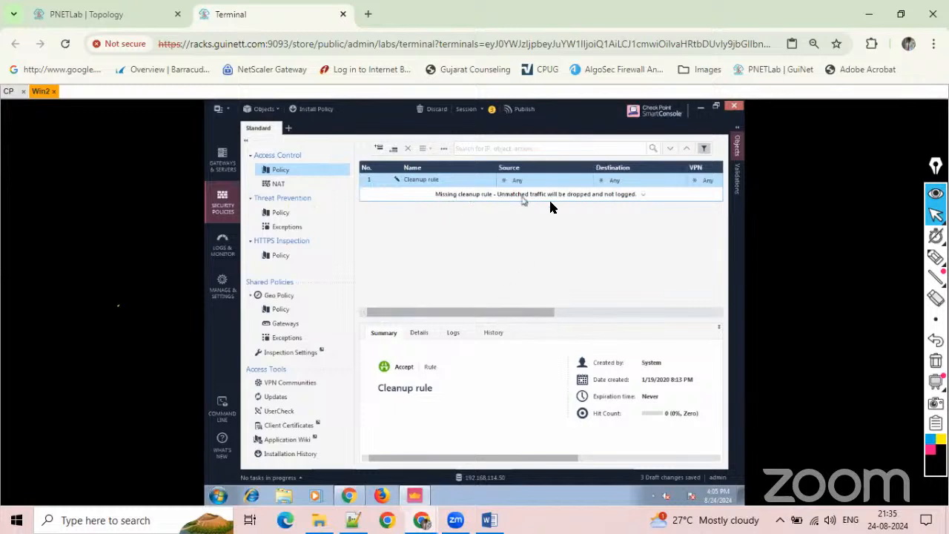
pyautogui.moveTo(484, 312); pyautogui.dragTo(648, 312)
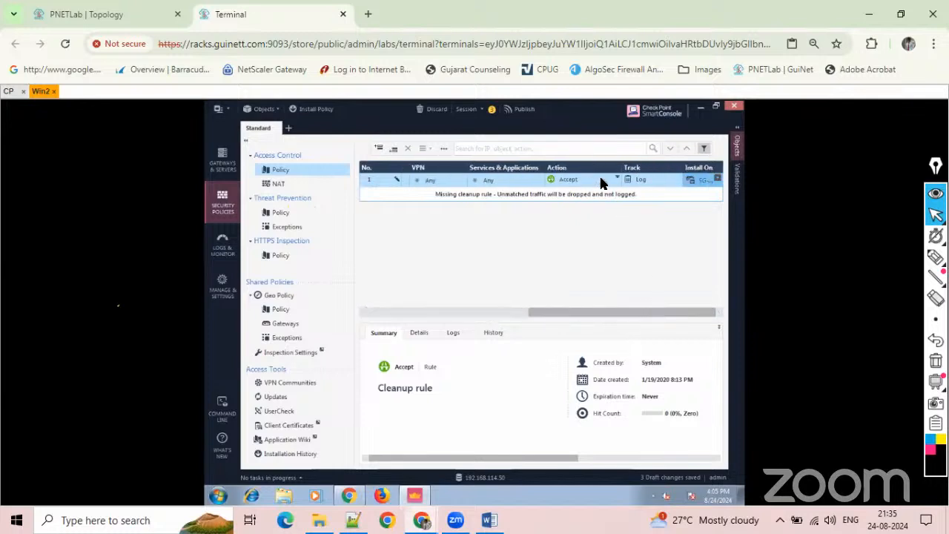
# Set the Cleanup rule's action to Drop and restore its Install On setting to Policy Targets.
pyautogui.click(616, 182)
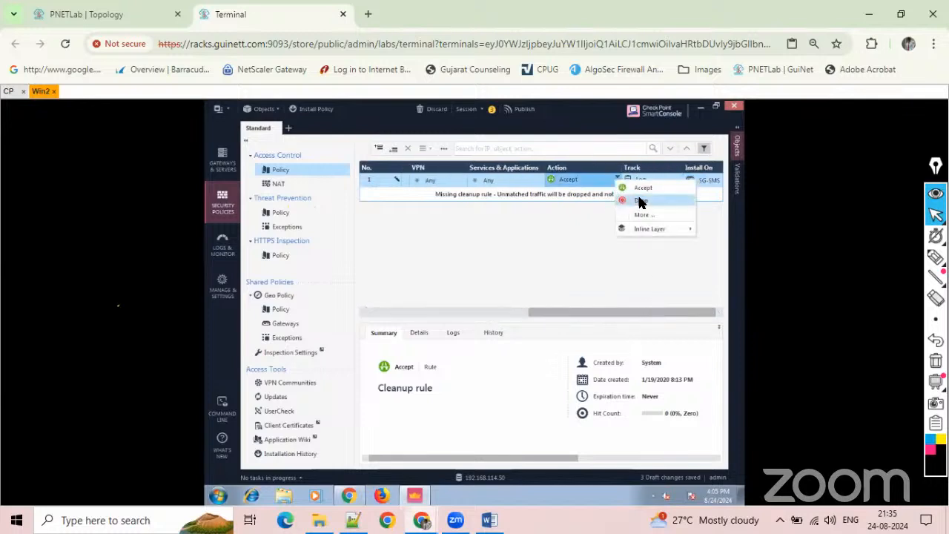
pyautogui.click(642, 200)
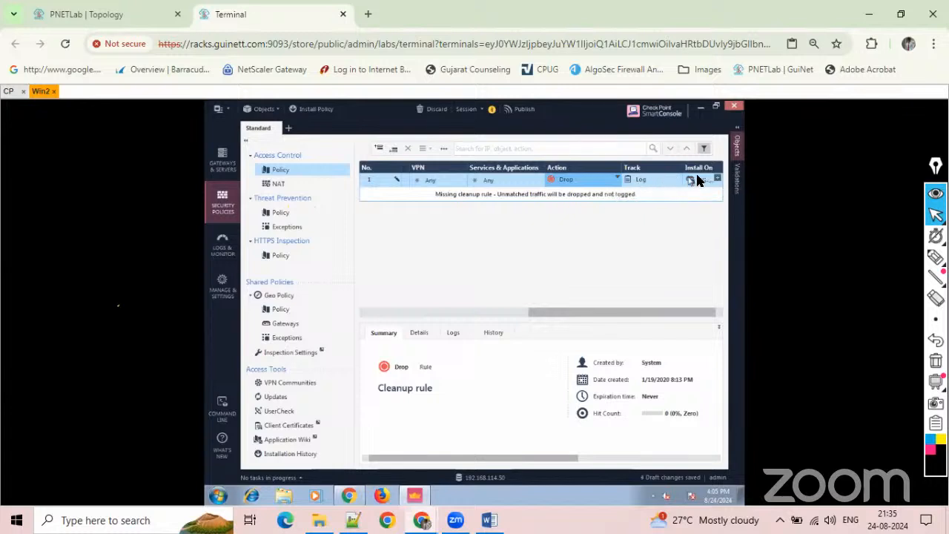
pyautogui.moveTo(708, 182)
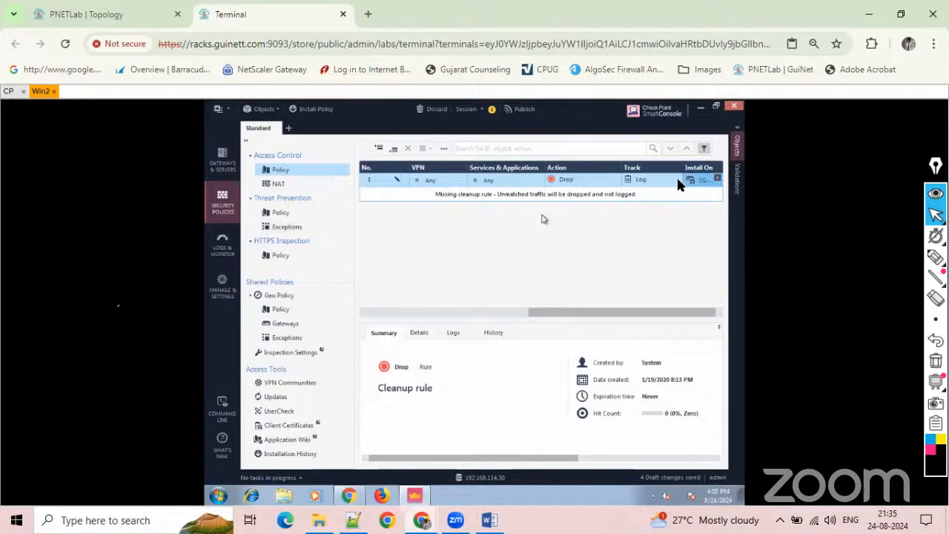
pyautogui.click(718, 179)
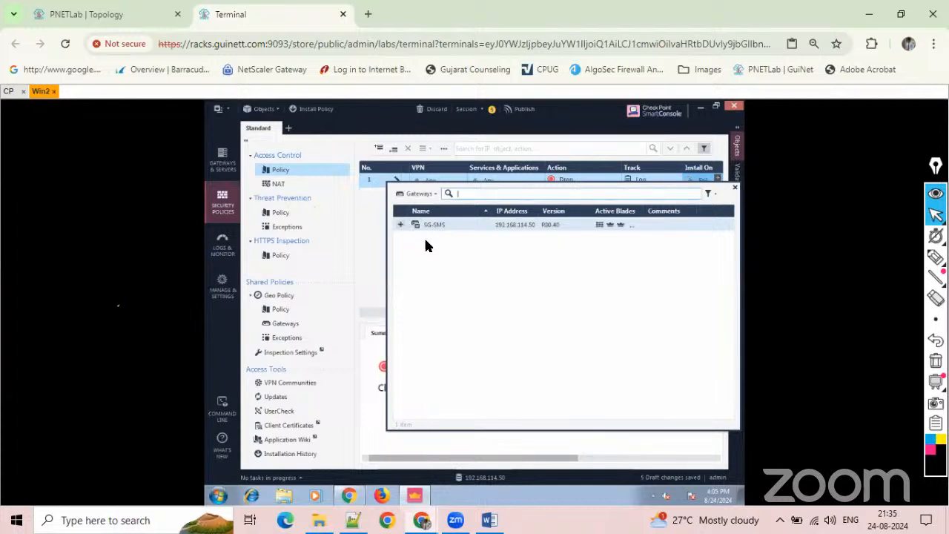
pyautogui.click(372, 258)
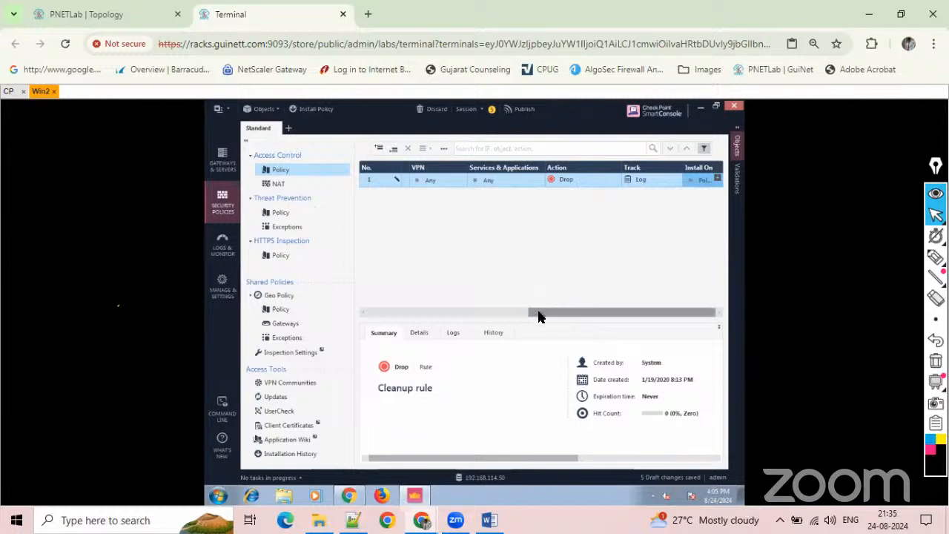
# Add a new rule above the Cleanup rule and name it "In 2 Out".
pyautogui.moveTo(539, 317); pyautogui.dragTo(388, 314)
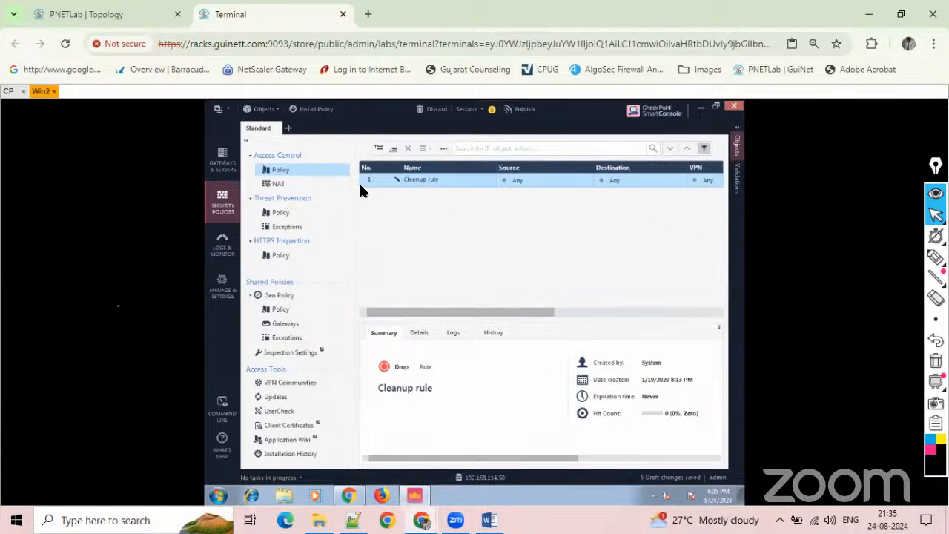
pyautogui.click(378, 149)
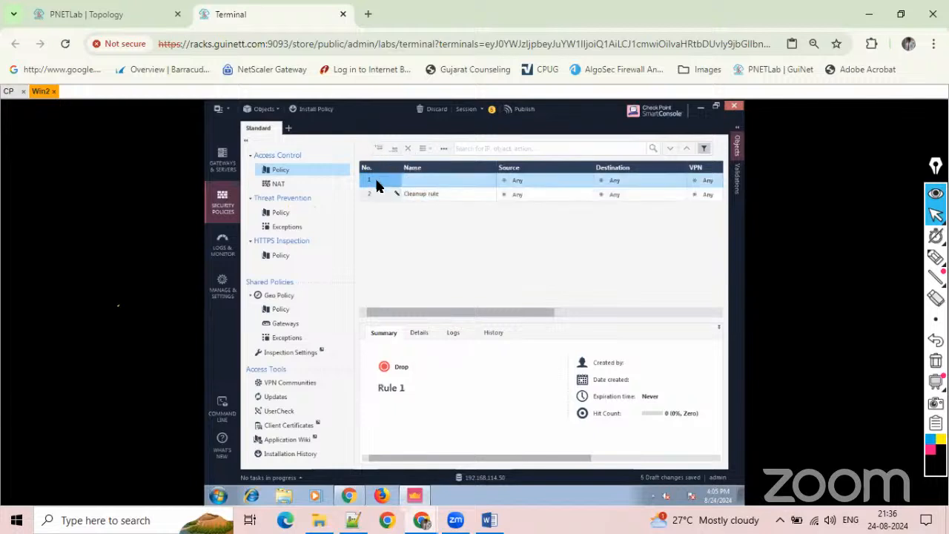
pyautogui.click(430, 185)
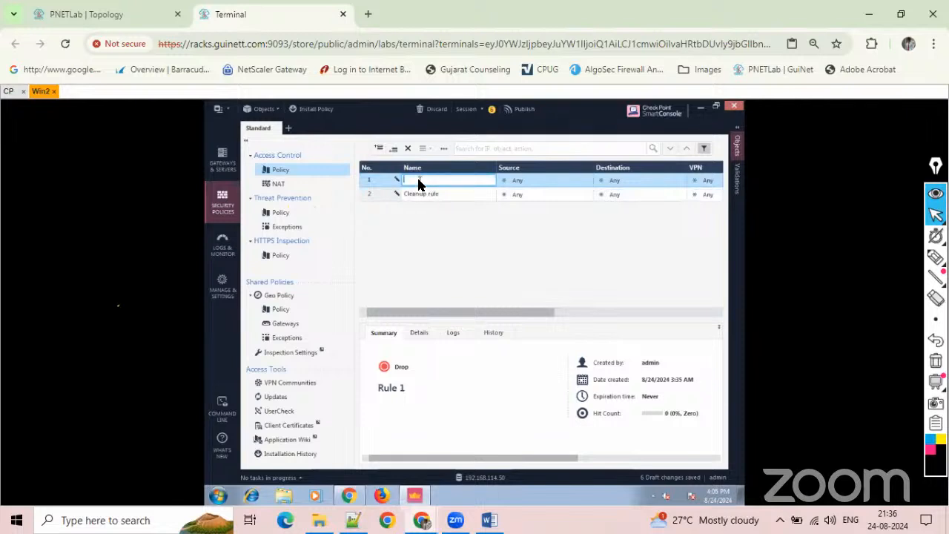
pyautogui.write('In 2 Out')
# Set the In 2 Out rule's action to Accept and its tracking to Log.
pyautogui.moveTo(494, 316); pyautogui.dragTo(595, 317)
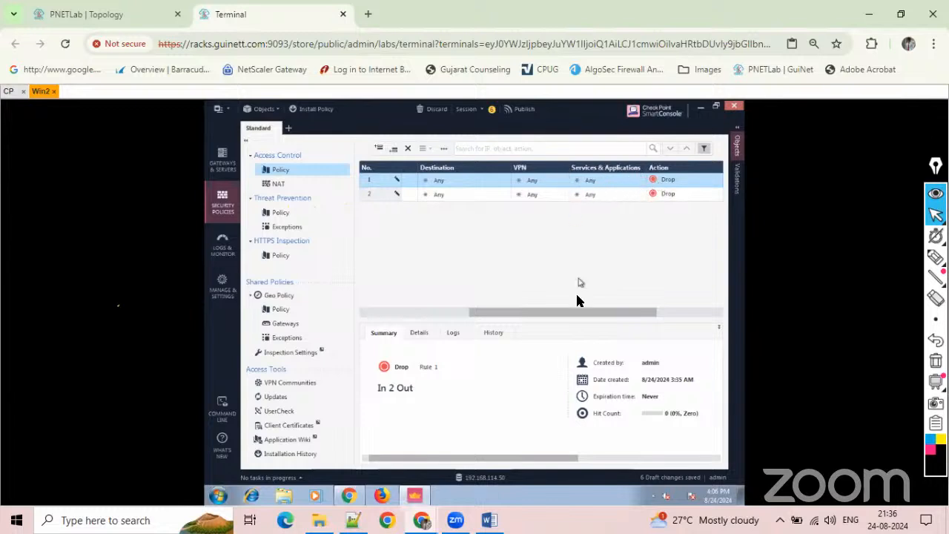
pyautogui.moveTo(574, 318); pyautogui.dragTo(643, 316)
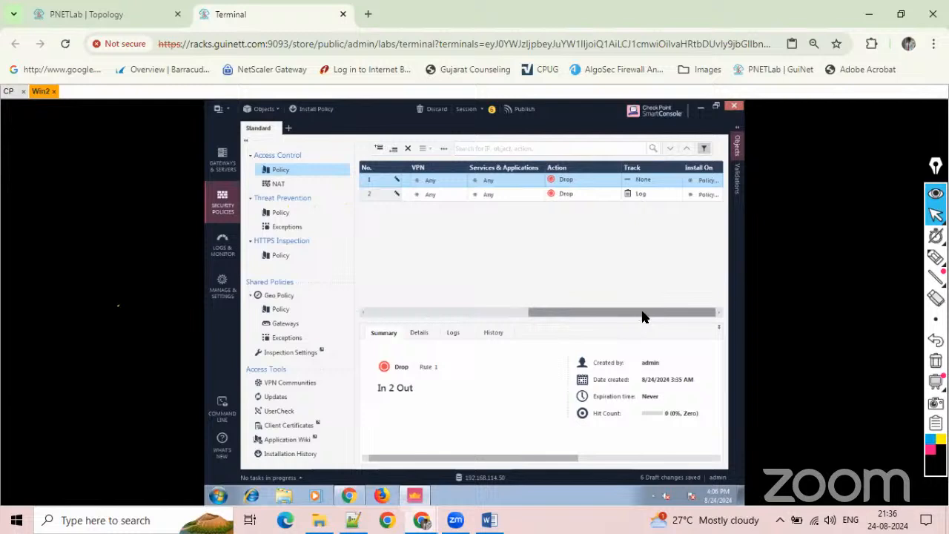
pyautogui.click(615, 179)
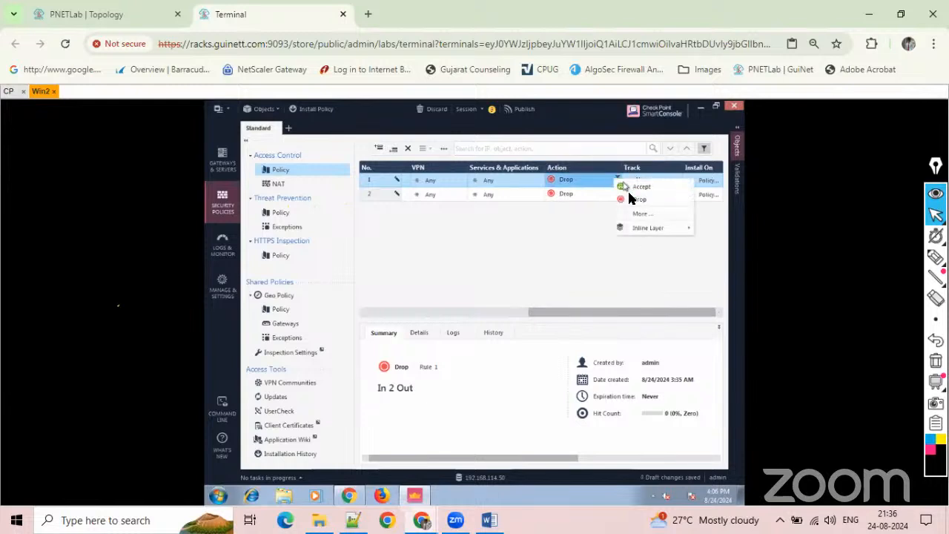
pyautogui.click(636, 187)
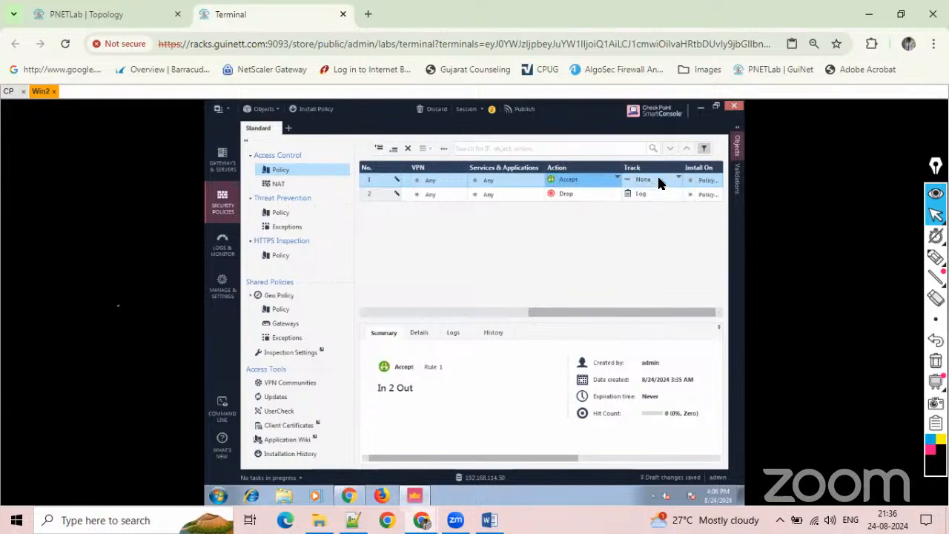
pyautogui.click(673, 181)
pyautogui.click(676, 202)
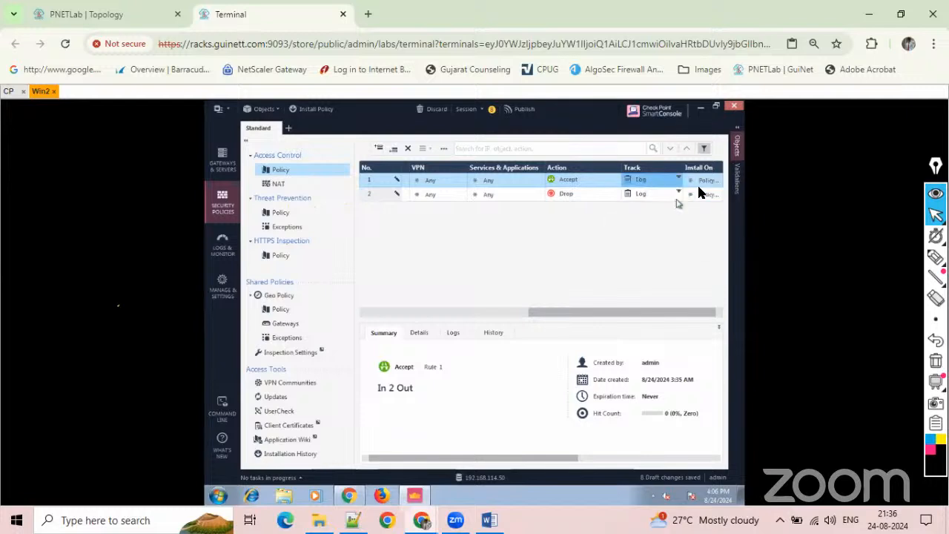
# Set the In 2 Out rule to install on the SG-SMS gateway.
pyautogui.click(713, 181)
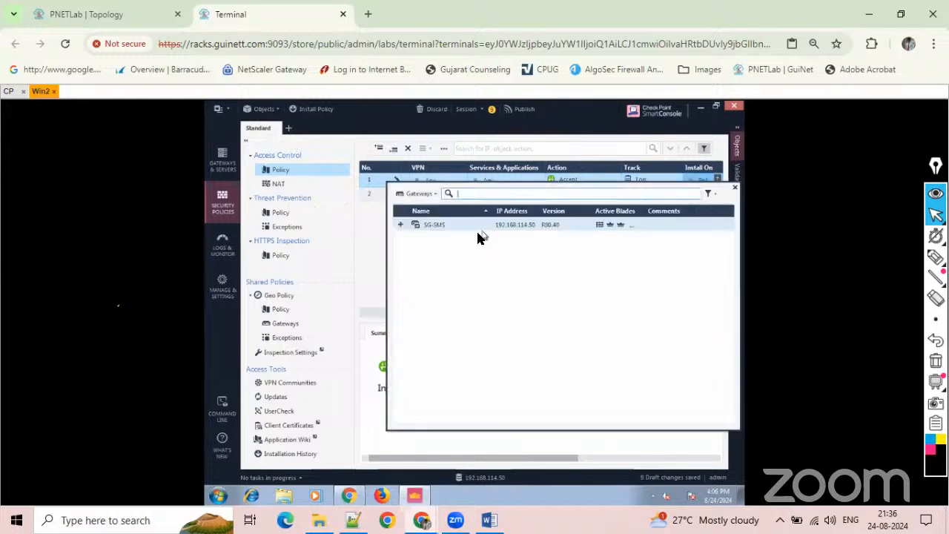
pyautogui.click(397, 225)
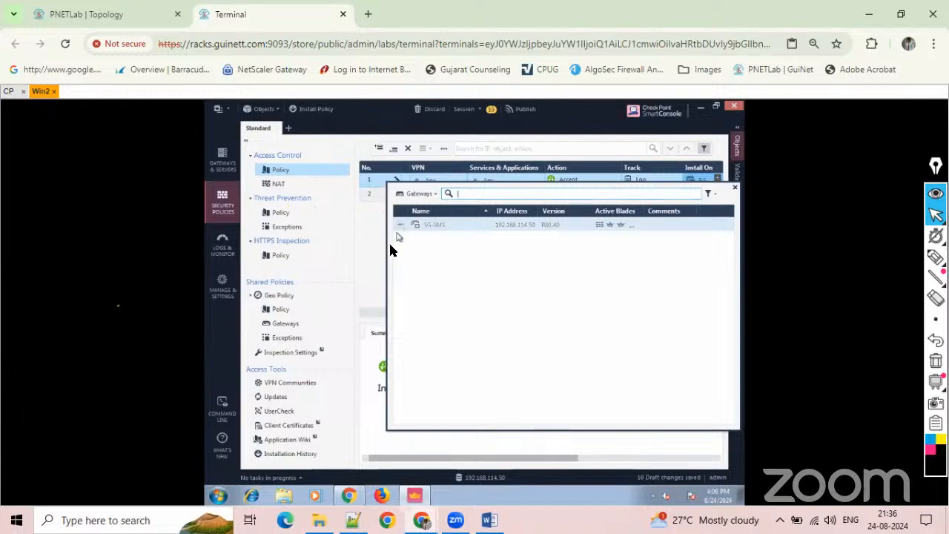
pyautogui.click(378, 254)
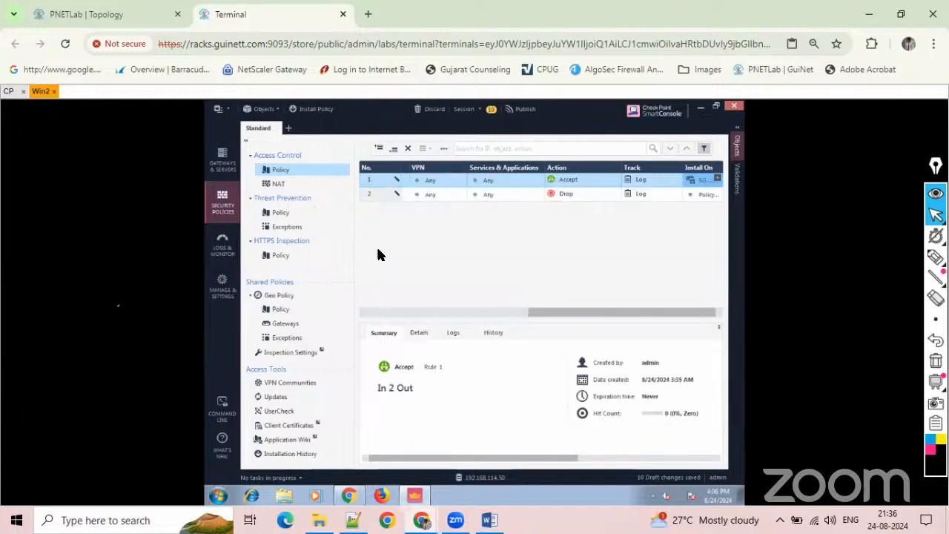
pyautogui.click(484, 315)
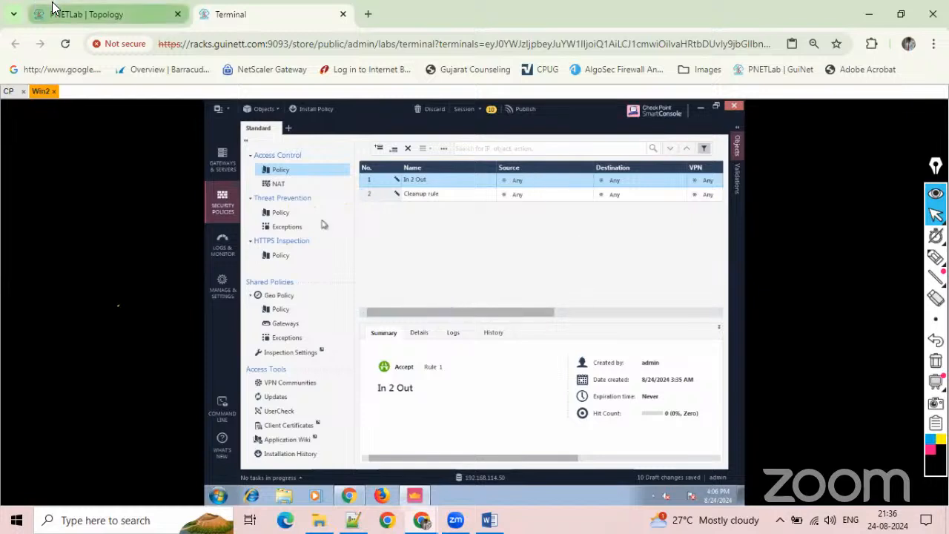
# View the network layout in the PNETLab topology and return to the access control rules in SmartConsole.
pyautogui.click(88, 14)
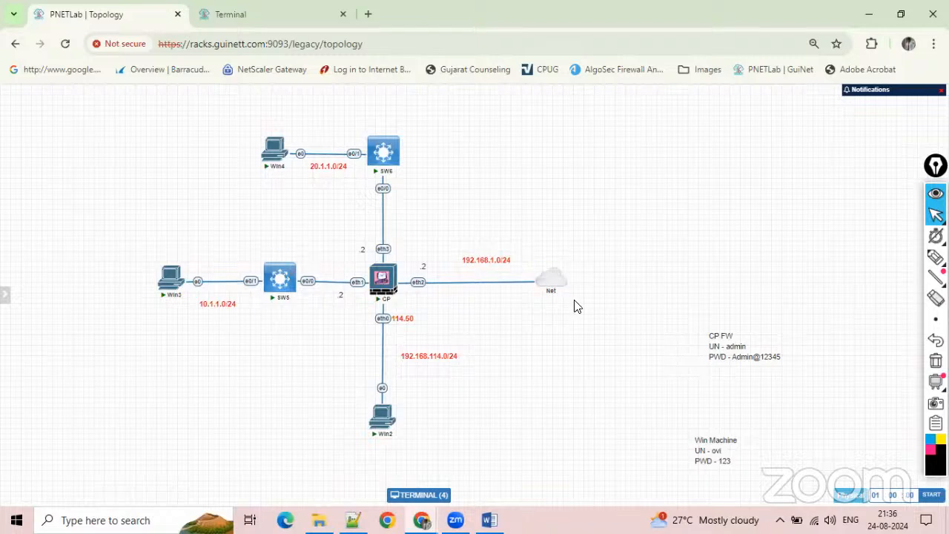
pyautogui.click(281, 16)
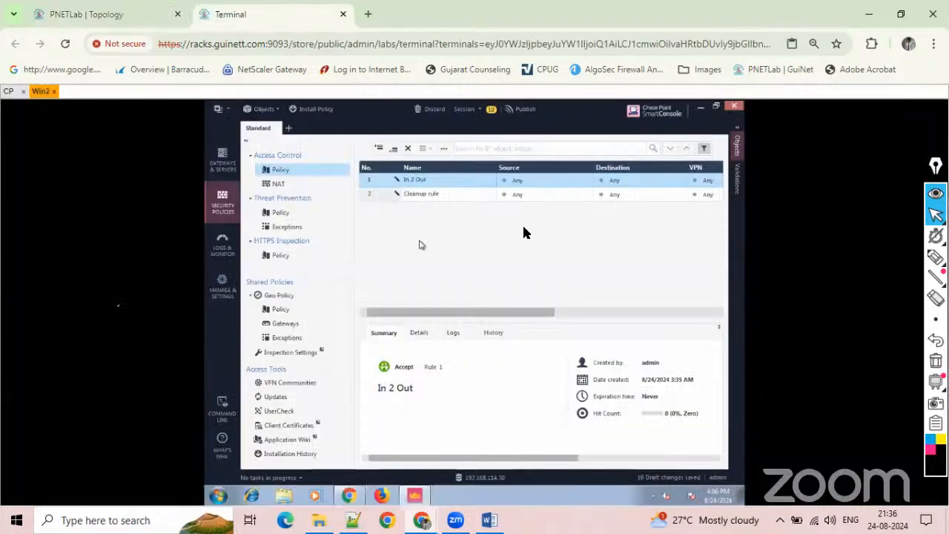
pyautogui.moveTo(438, 306); pyautogui.dragTo(360, 275)
# Publish the session's draft changes with the suggested session name and an empty description.
pyautogui.click(524, 110)
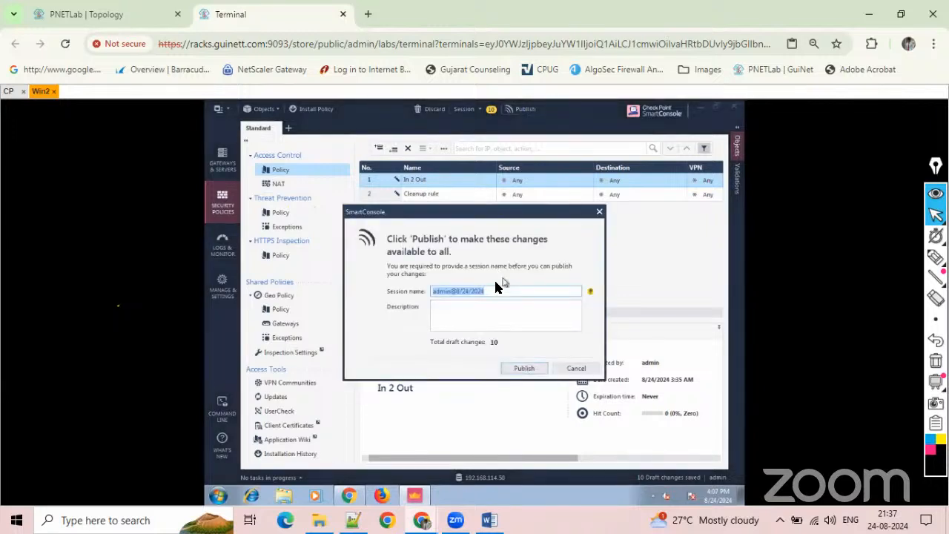
pyautogui.click(448, 317)
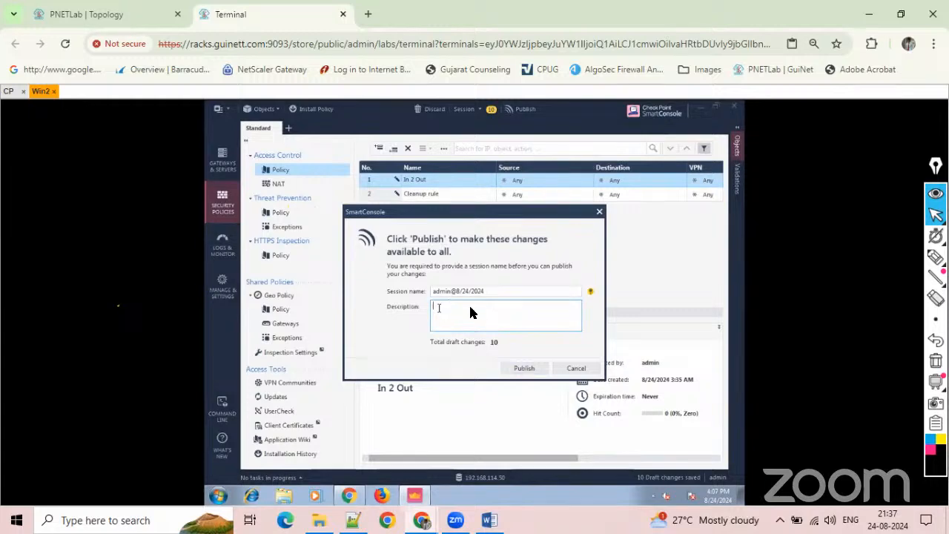
pyautogui.click(523, 371)
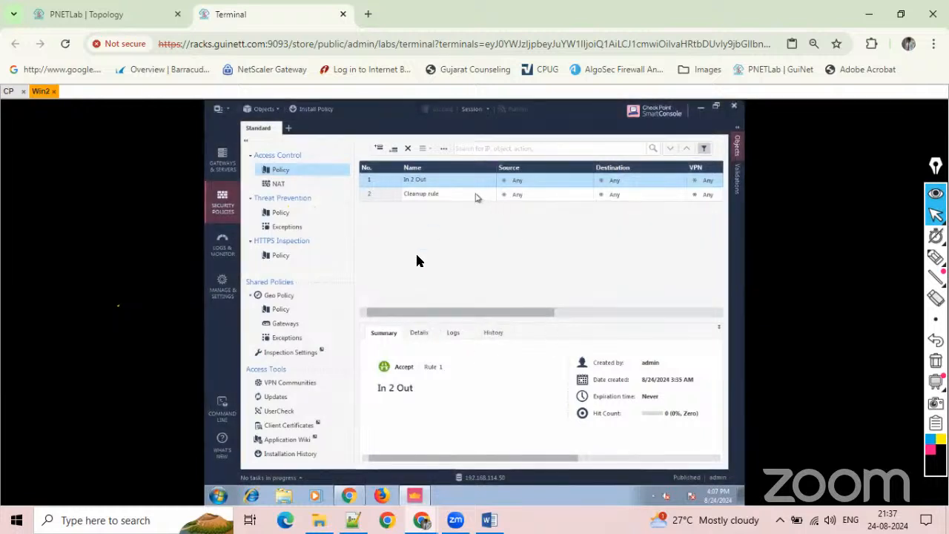
# Install the Standard policy with Access Control and Threat Prevention on SG-SMS, and open the installation task's progress.
pyautogui.click(317, 112)
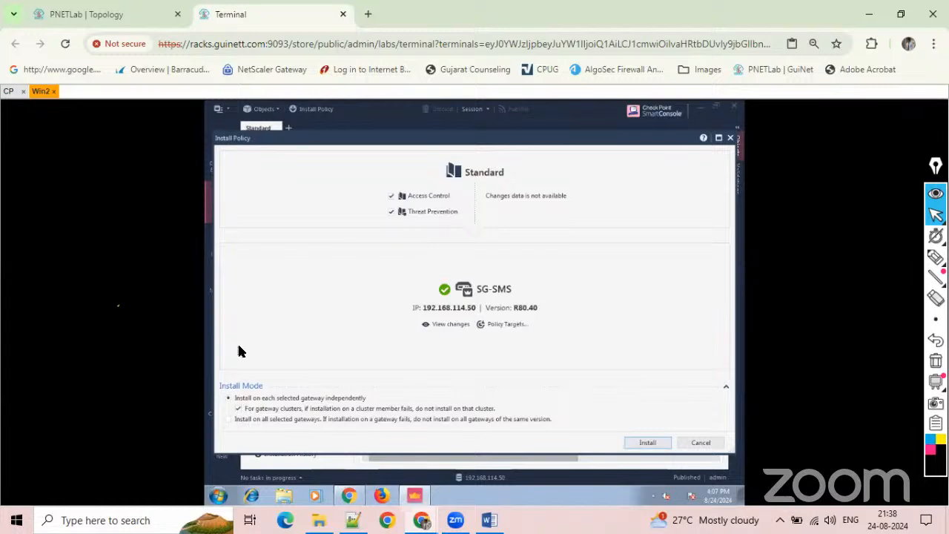
pyautogui.click(644, 443)
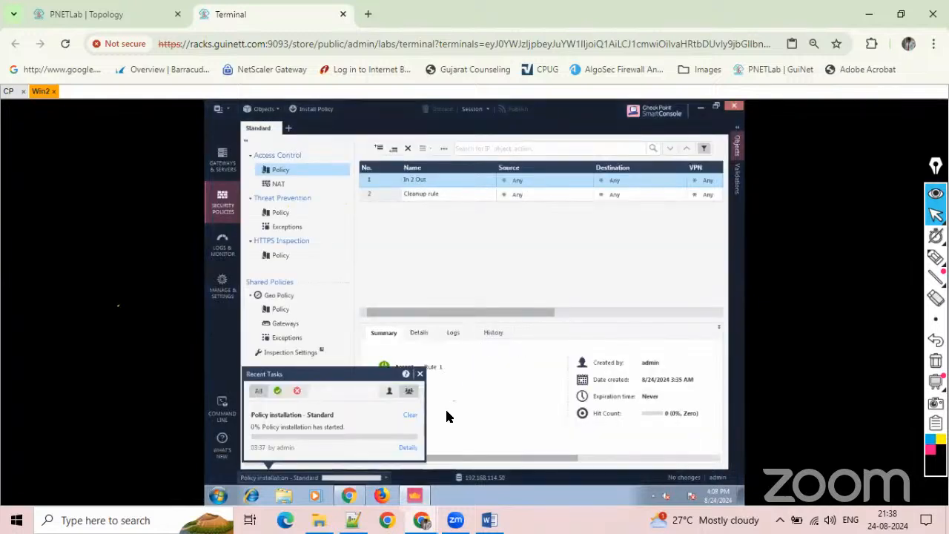
pyautogui.click(388, 481)
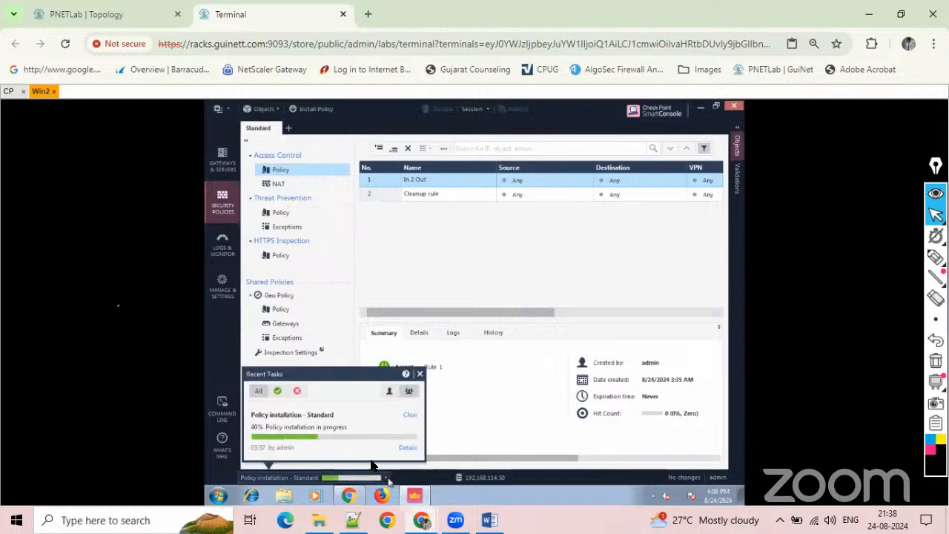
# Review the details of the Standard policy installation task and compare the columns of the In 2 Out and Cleanup rules.
pyautogui.click(407, 449)
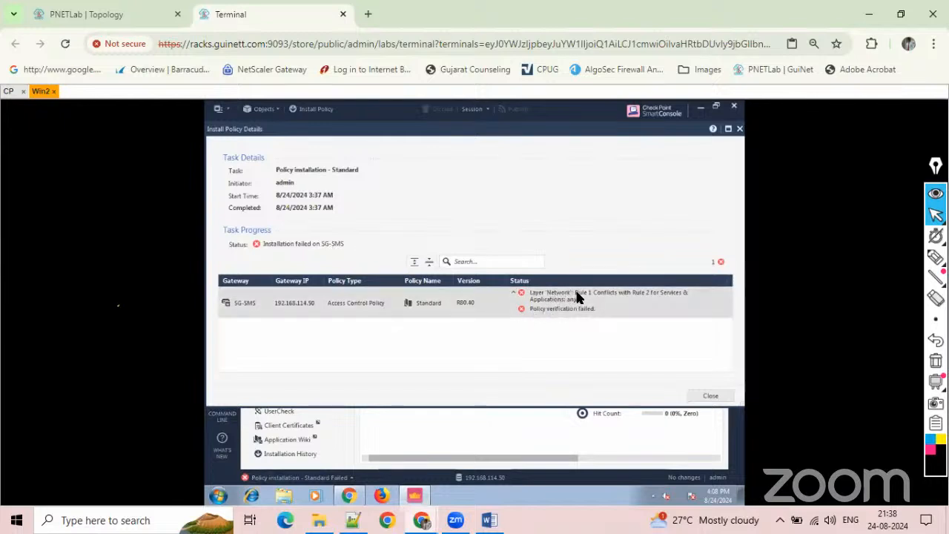
pyautogui.click(708, 396)
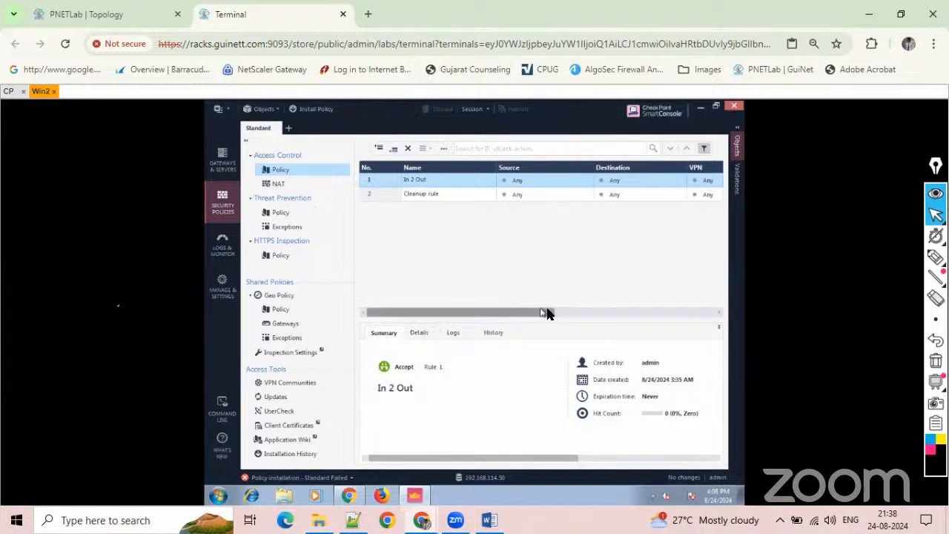
pyautogui.click(565, 312)
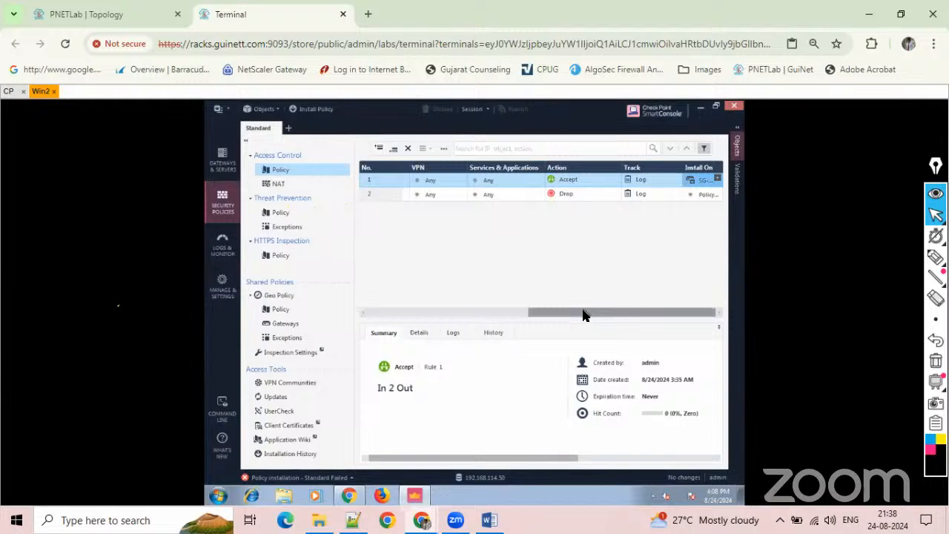
pyautogui.moveTo(568, 313); pyautogui.dragTo(348, 275)
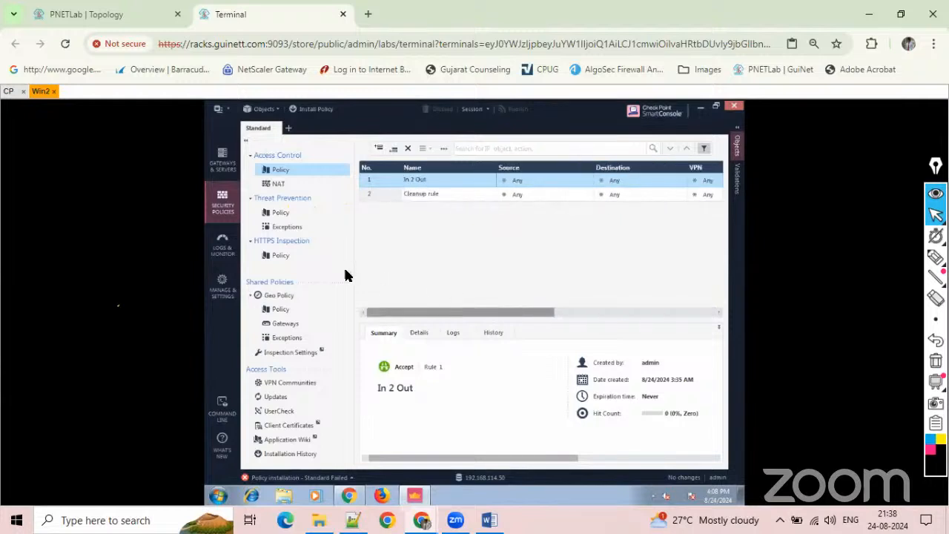
# Disable the Cleanup rule and publish the change with the suggested session name and an empty description.
pyautogui.click(376, 196)
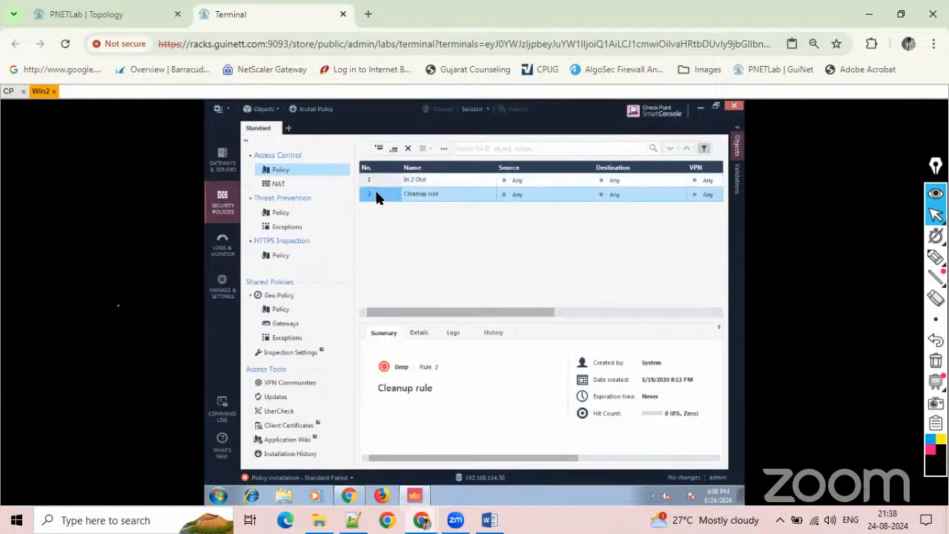
pyautogui.rightClick(376, 196)
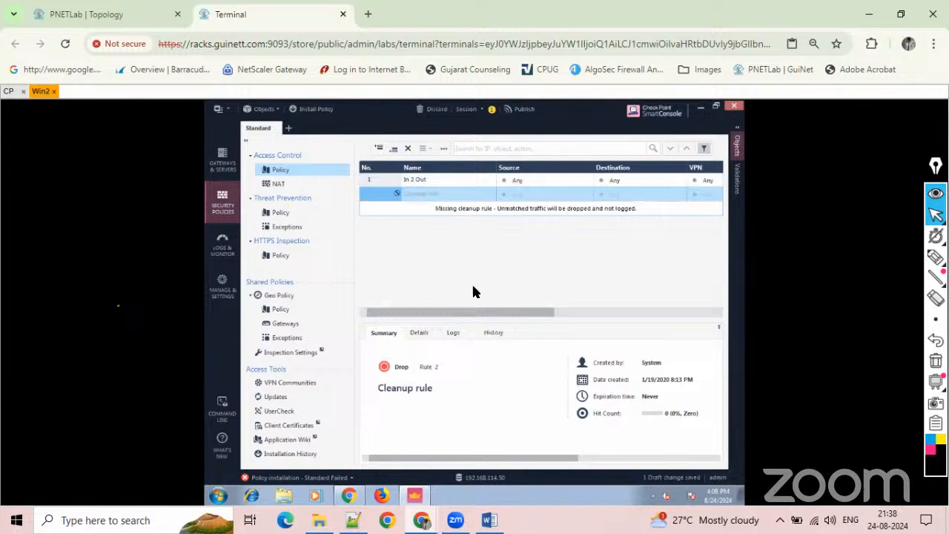
pyautogui.click(519, 110)
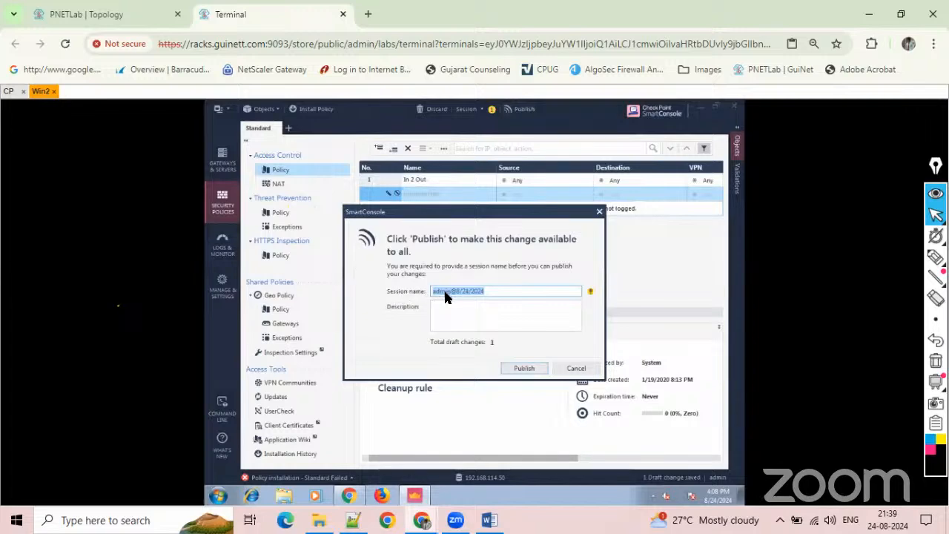
pyautogui.click(445, 292)
pyautogui.click(523, 368)
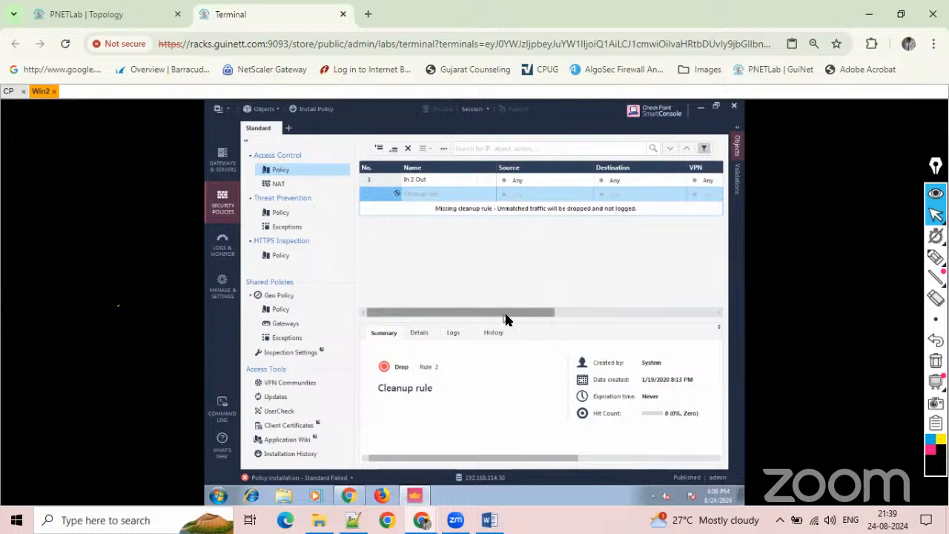
# Install the Standard policy with Access Control and Threat Prevention on SG-SMS and review the installation details.
pyautogui.moveTo(508, 312); pyautogui.dragTo(415, 292)
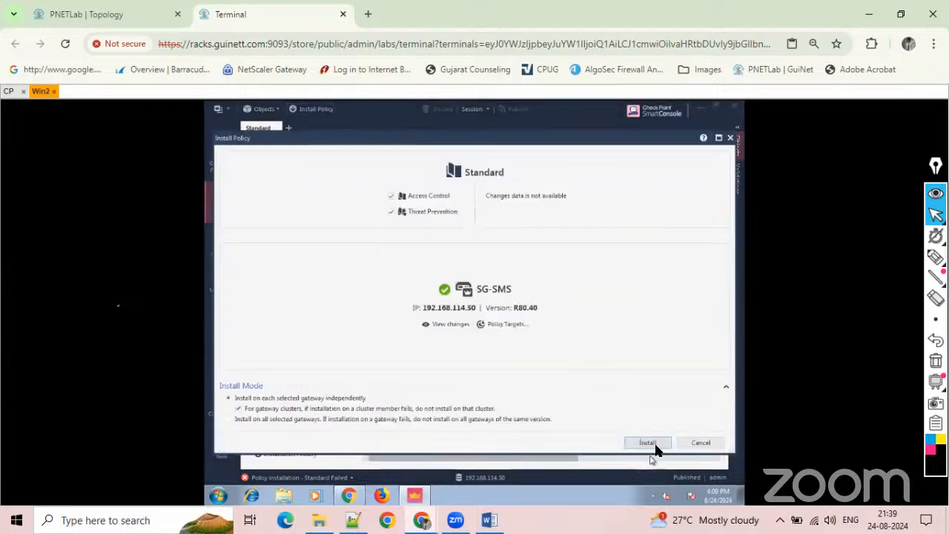
pyautogui.click(656, 445)
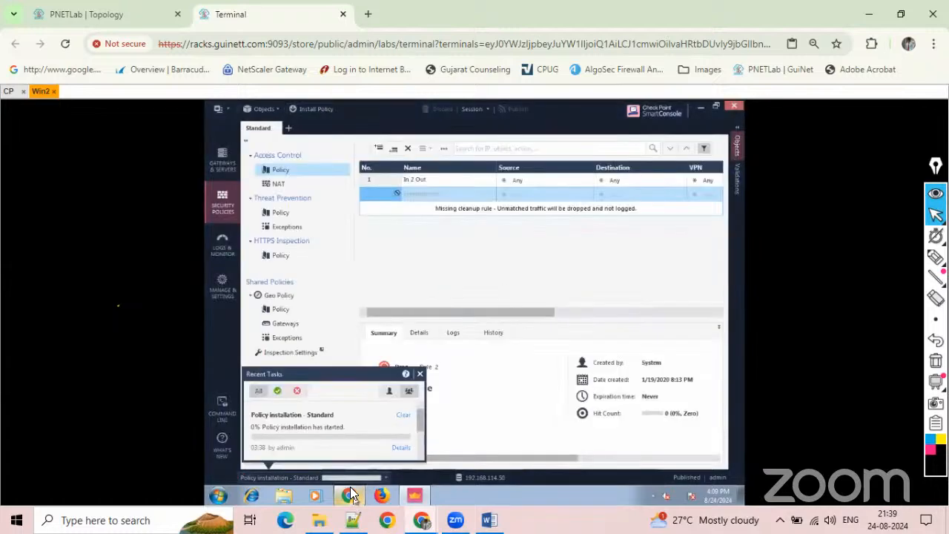
pyautogui.click(401, 448)
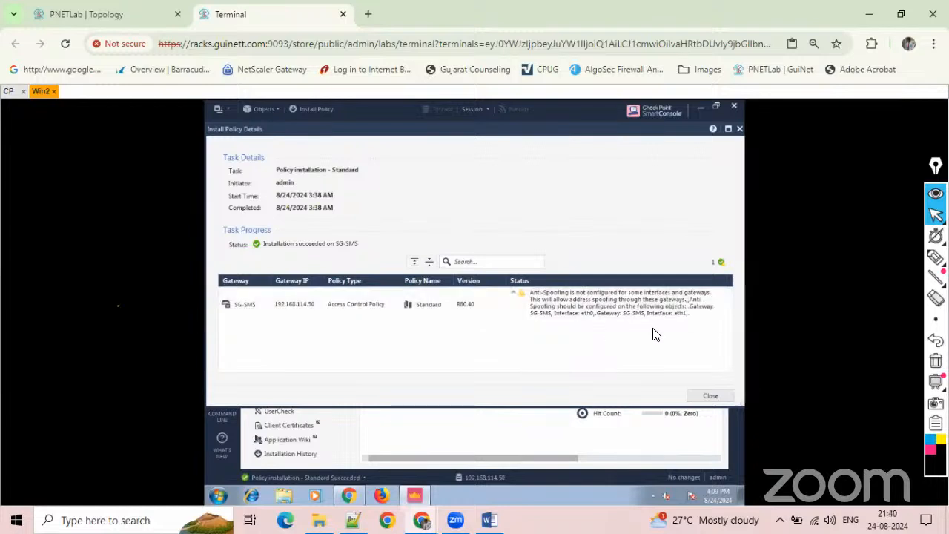
pyautogui.click(709, 395)
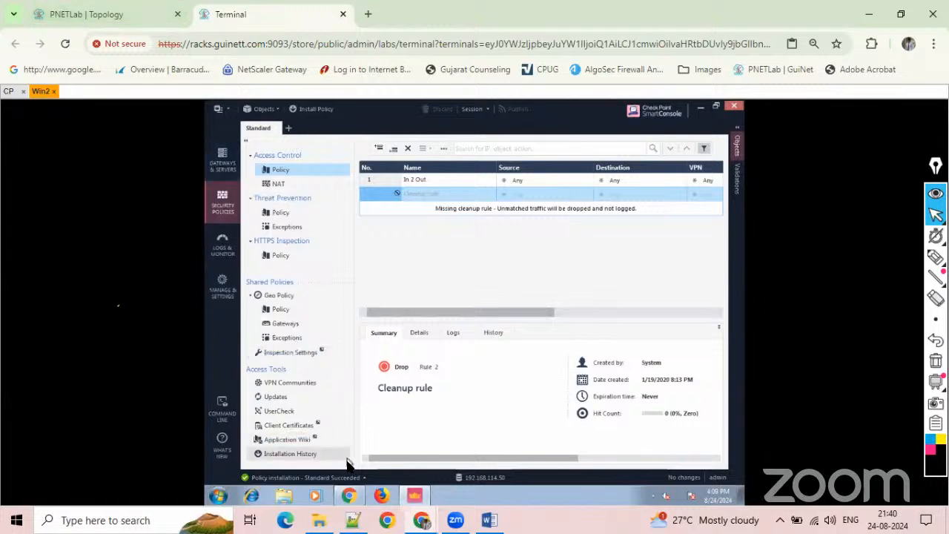
# Open the consoles of Win3 and Win4 from the PNETLab topology.
pyautogui.click(349, 495)
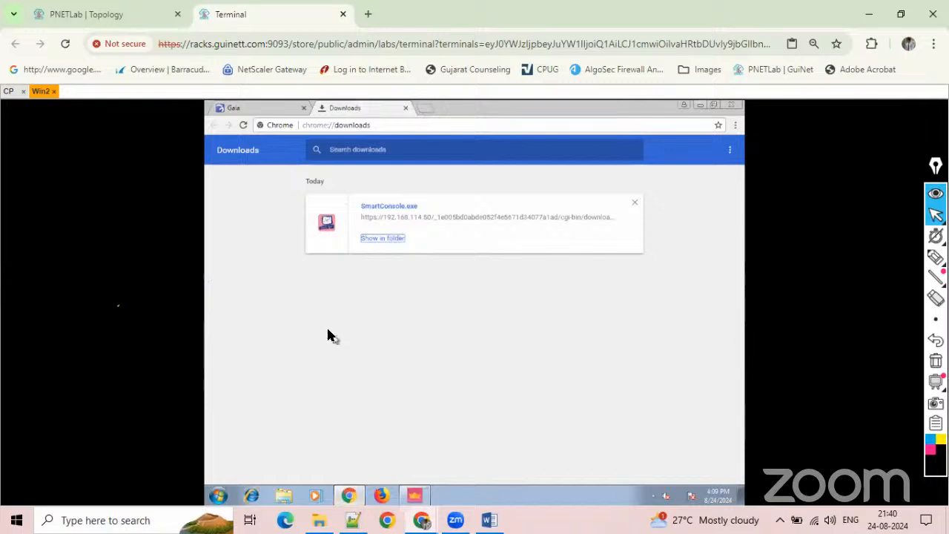
pyautogui.click(131, 21)
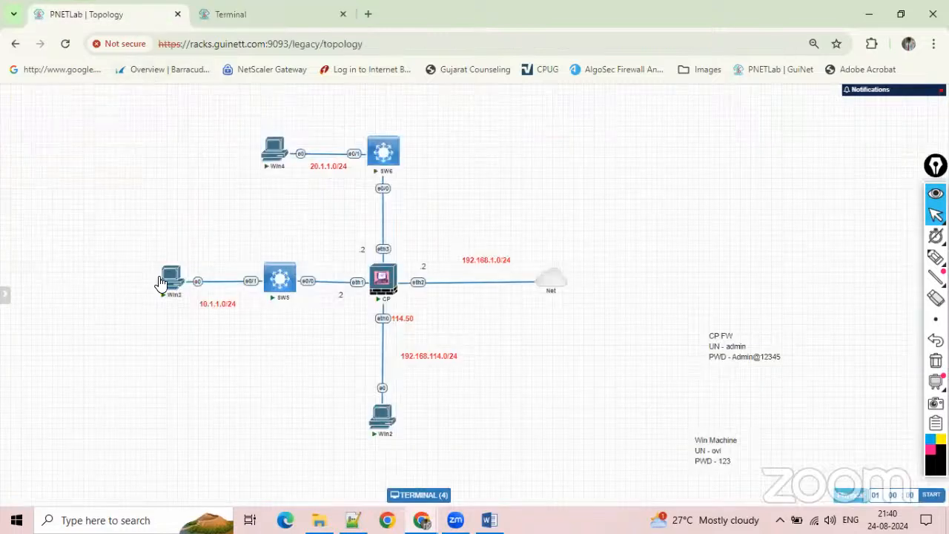
pyautogui.click(172, 278)
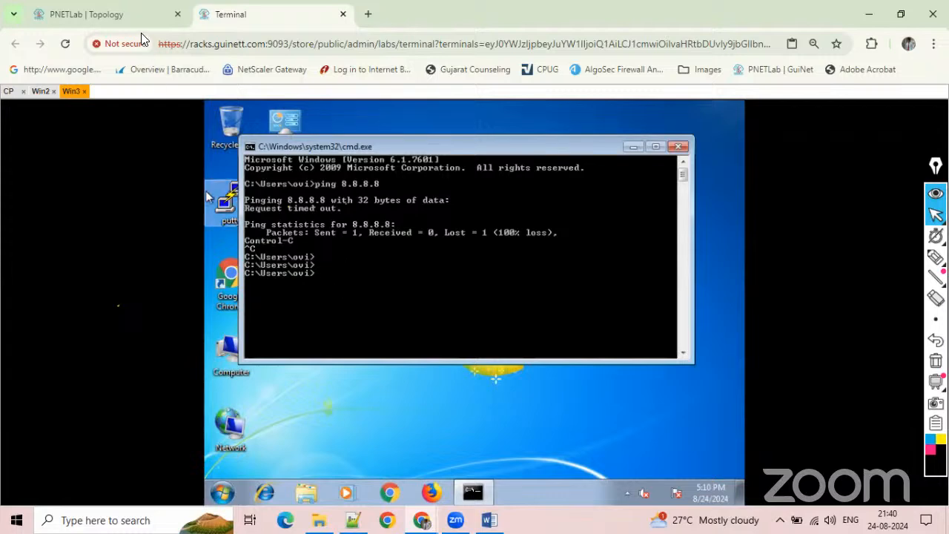
pyautogui.click(133, 15)
pyautogui.click(273, 152)
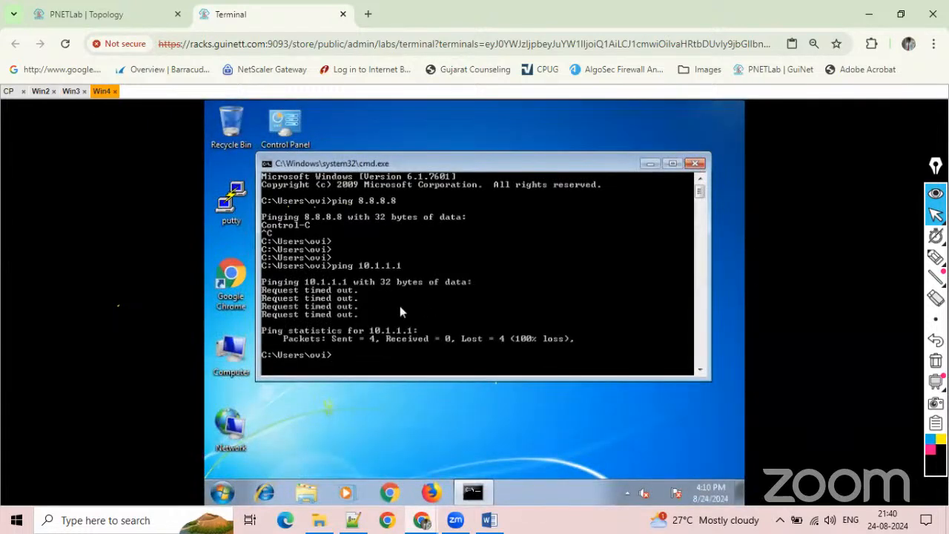
# Ping 8.8.8.8 from the command prompt on Win3.
pyautogui.click(72, 91)
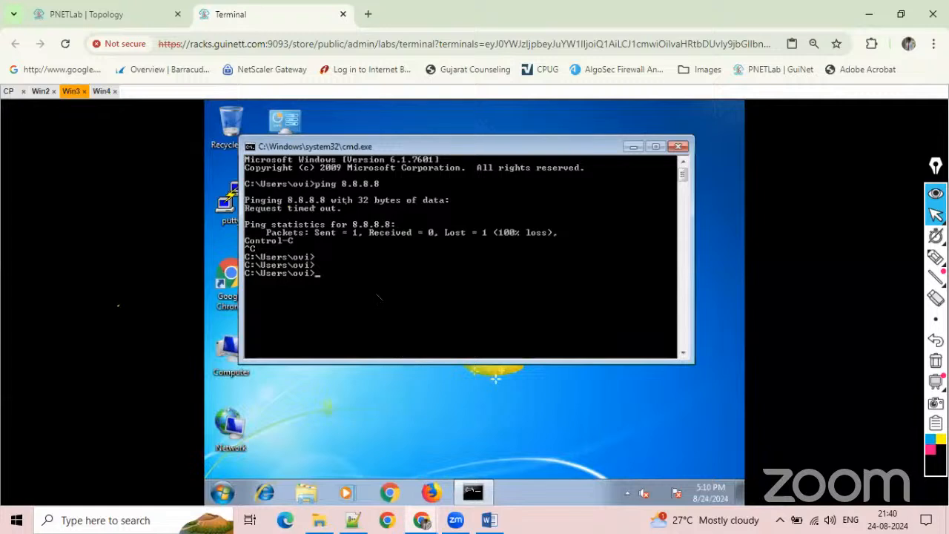
pyautogui.press('Return')
pyautogui.press('Return')
pyautogui.press('Up')
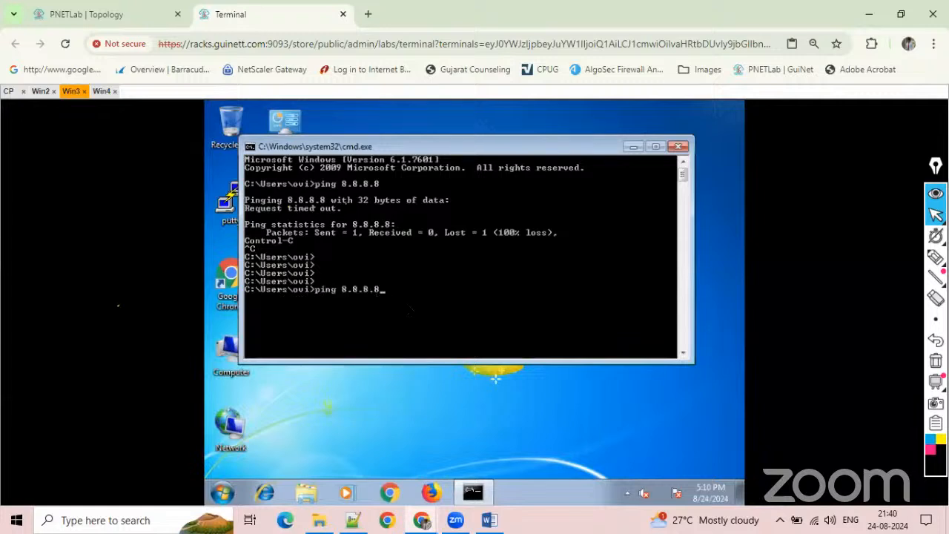
pyautogui.press('Return')
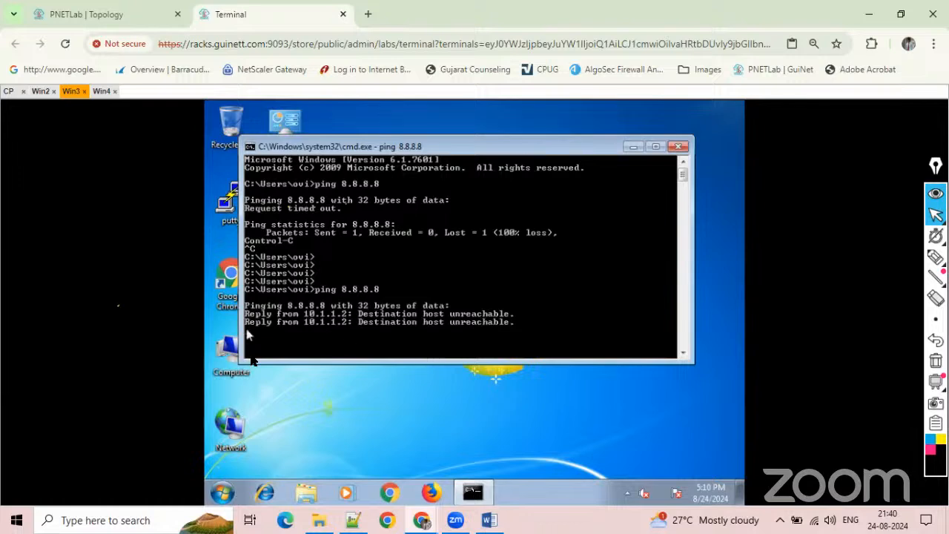
# Search Win3 for "fire", check the Windows Firewall status and close its window.
pyautogui.click(223, 491)
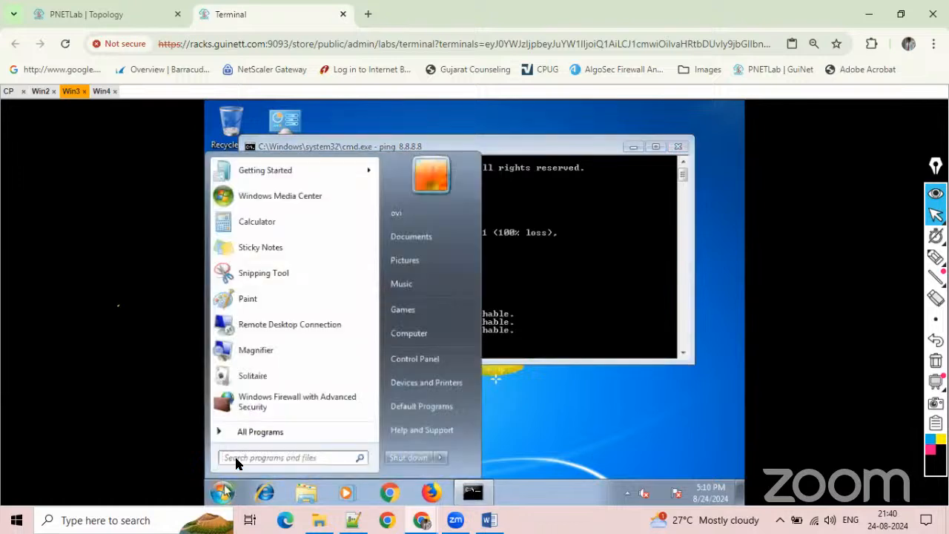
pyautogui.write('fire')
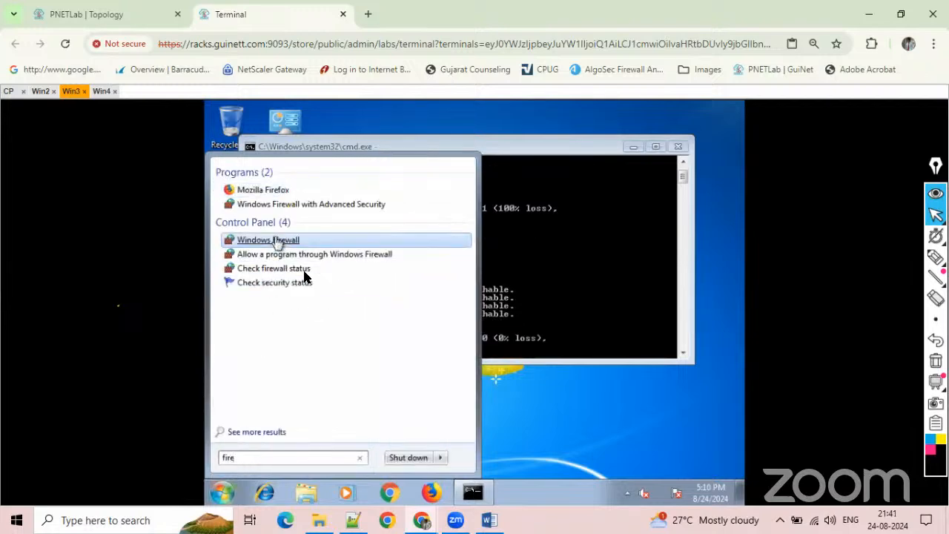
pyautogui.click(274, 242)
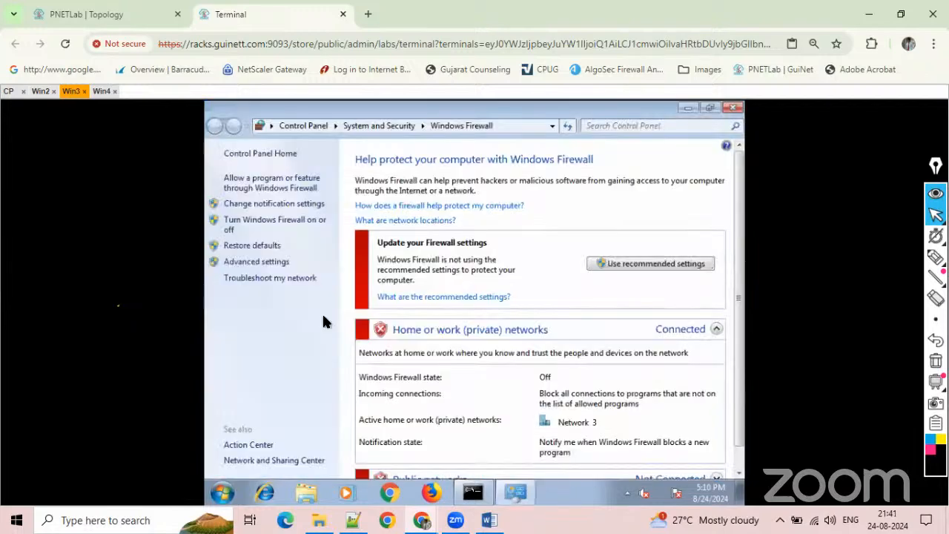
pyautogui.click(732, 107)
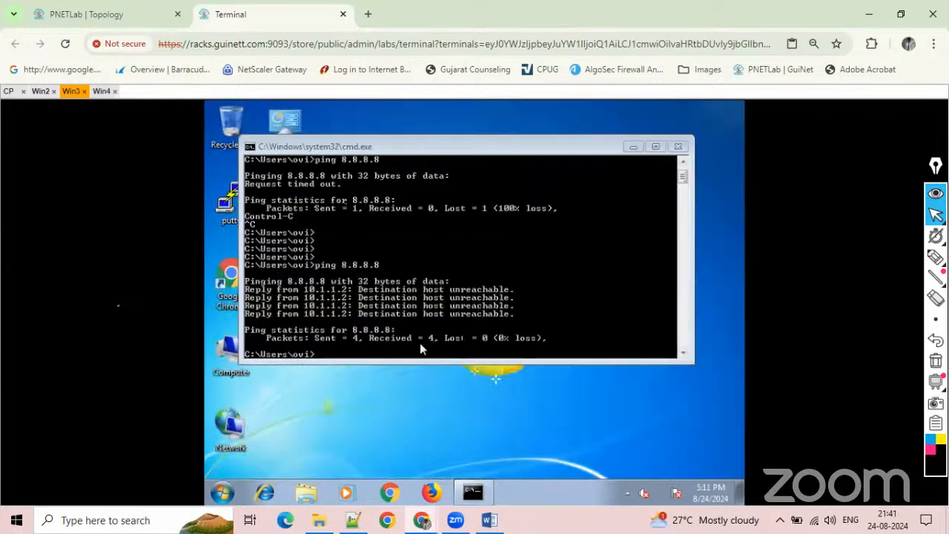
# Repeat the ping to 8.8.8.8 from Win3 after the Windows Firewall check.
pyautogui.click(429, 344)
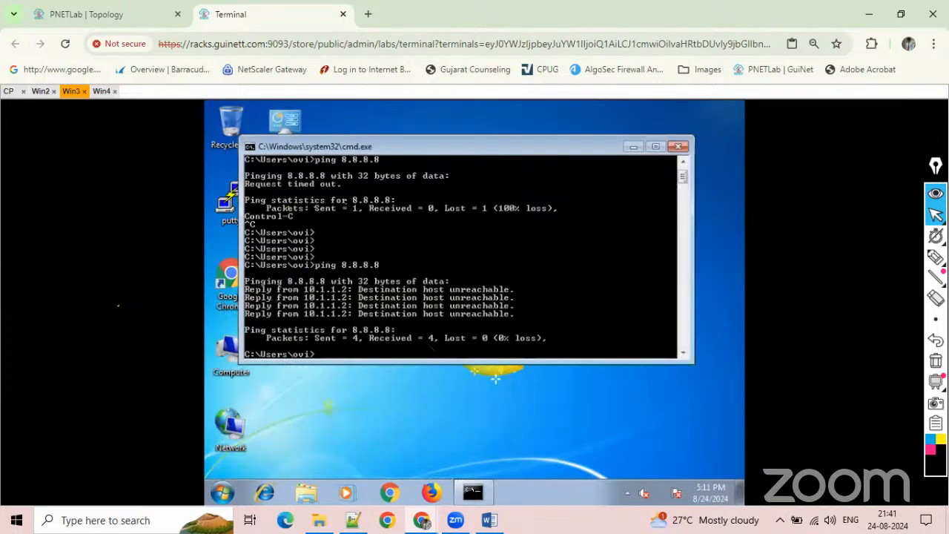
pyautogui.press('Return')
pyautogui.press('Up')
pyautogui.press('Return')
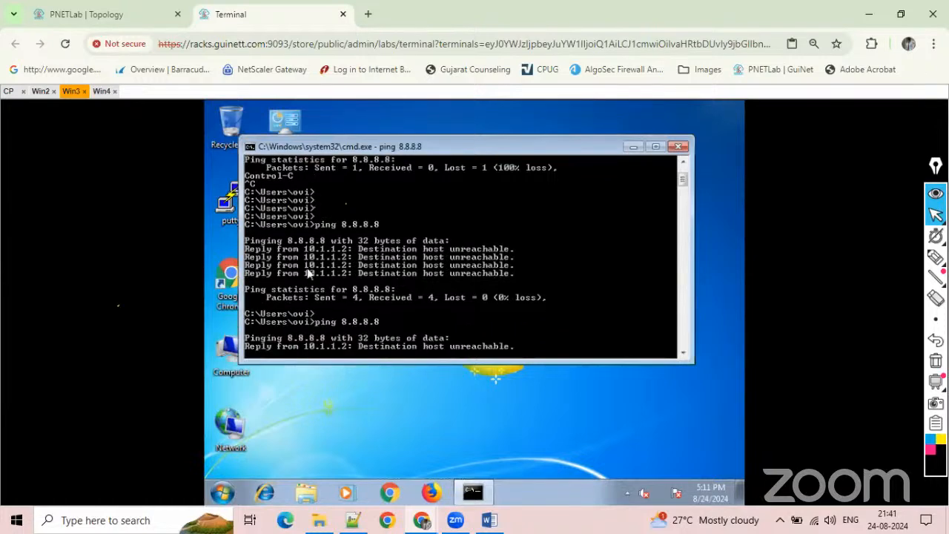
# Ping 10.1.1.1 from the command prompt on Win4 to test connectivity to the 10.1.1.0/24 network.
pyautogui.click(101, 91)
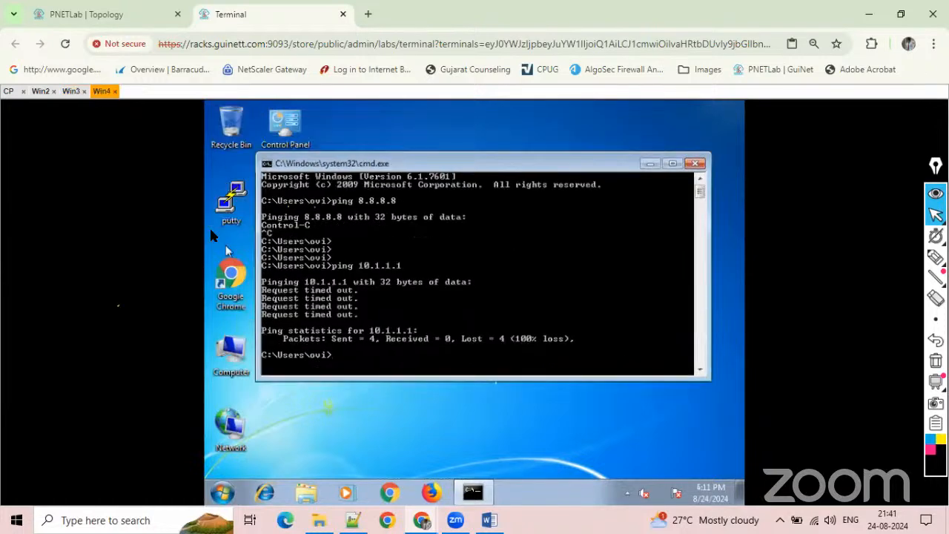
pyautogui.press('Return')
pyautogui.press('Up')
pyautogui.press('Return')
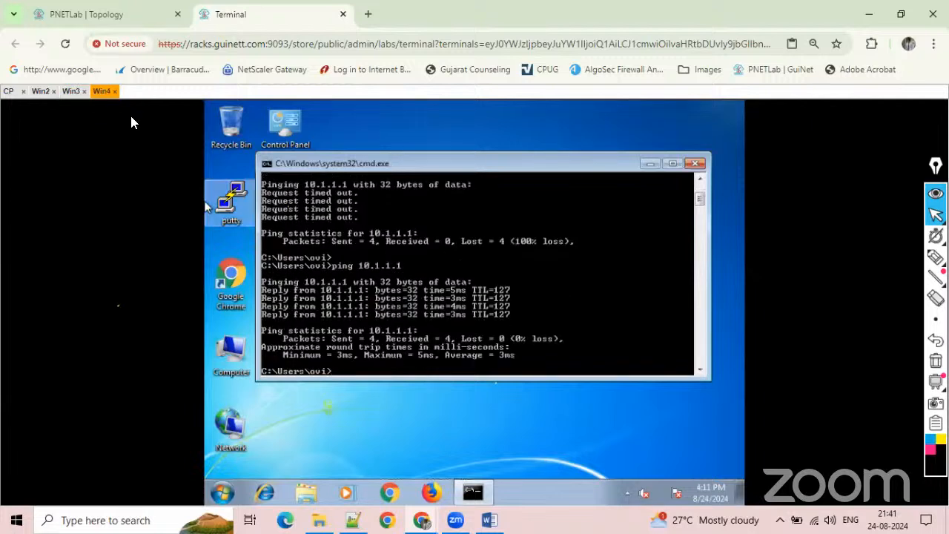
# Return to Win3 and ping 8.8.8.8 once more.
pyautogui.click(70, 91)
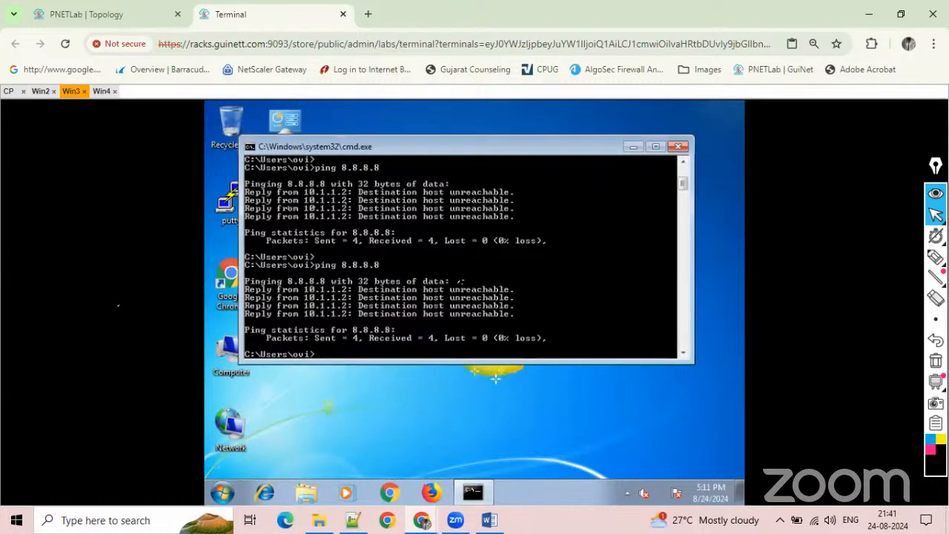
pyautogui.press('Up')
pyautogui.press('Return')
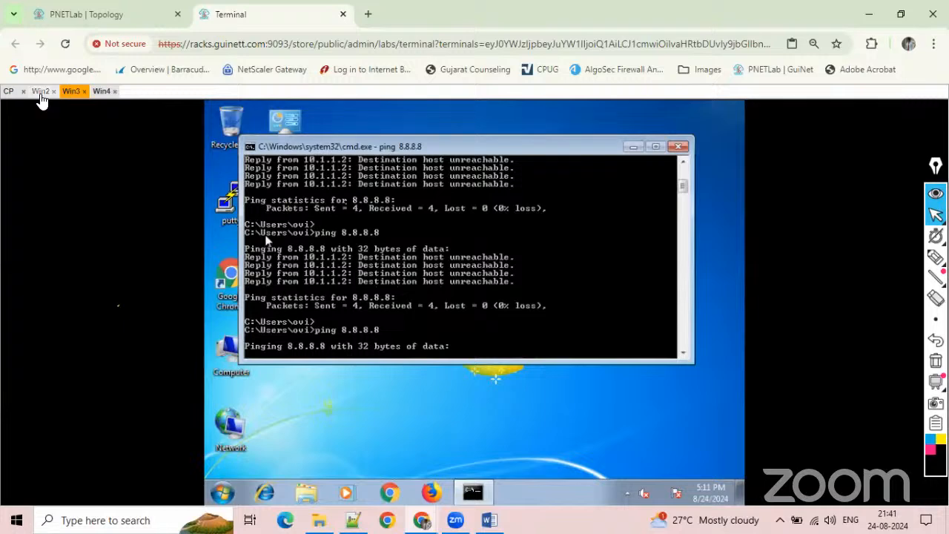
# Review the access rules and the latest policy installation details in SmartConsole on Win2, and return to the Win3 console.
pyautogui.click(41, 94)
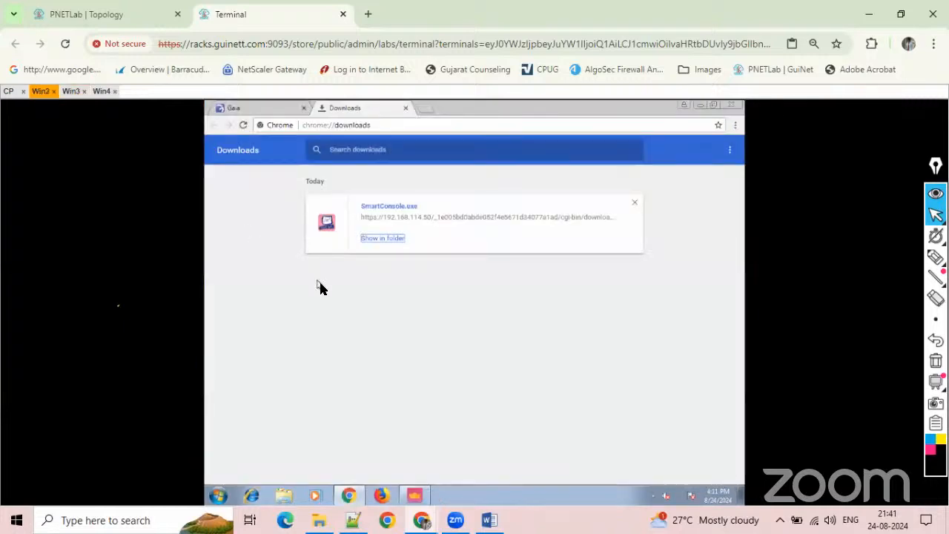
pyautogui.click(415, 497)
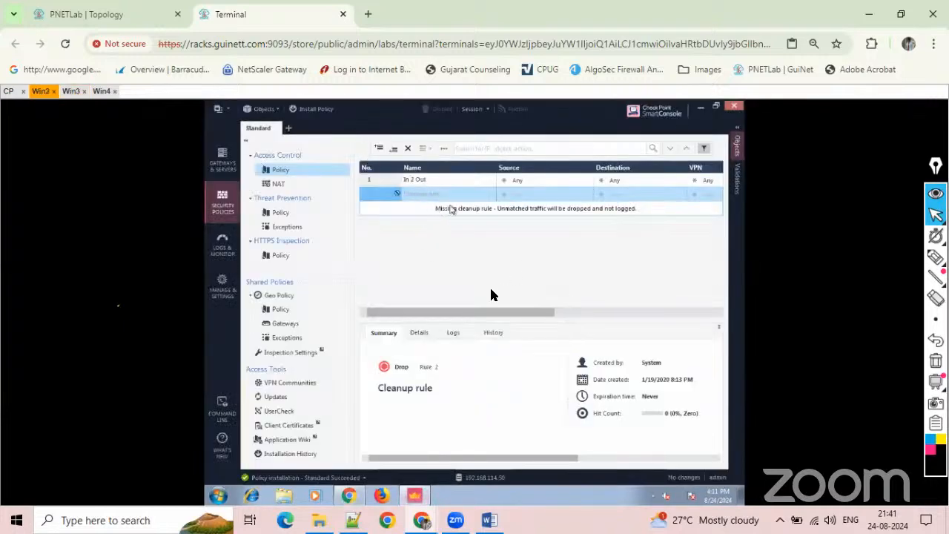
pyautogui.moveTo(481, 313); pyautogui.dragTo(673, 317)
pyautogui.click(402, 312)
pyautogui.click(353, 477)
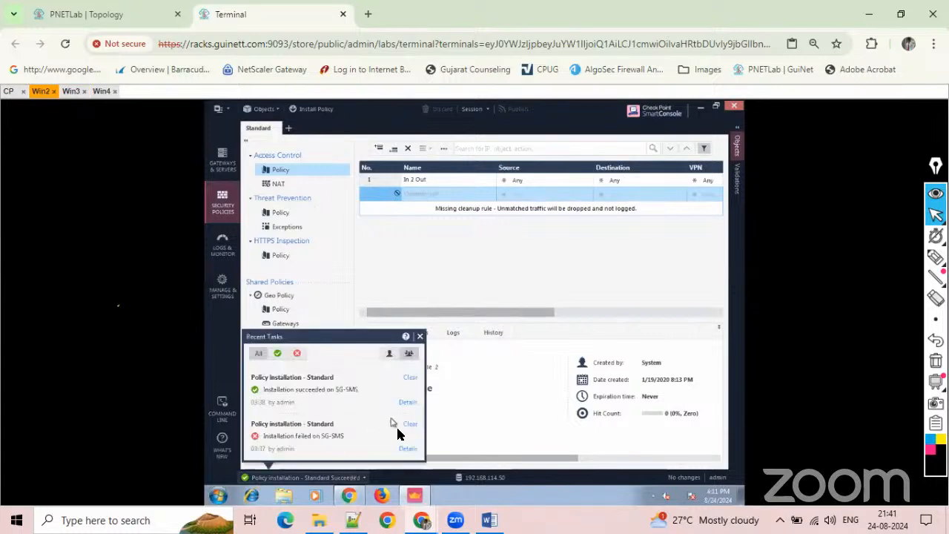
pyautogui.click(405, 403)
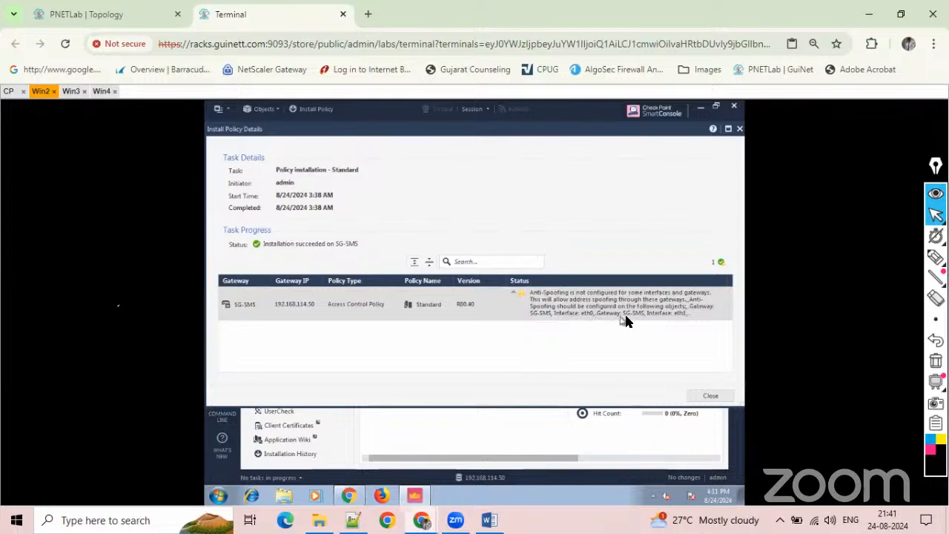
pyautogui.click(701, 396)
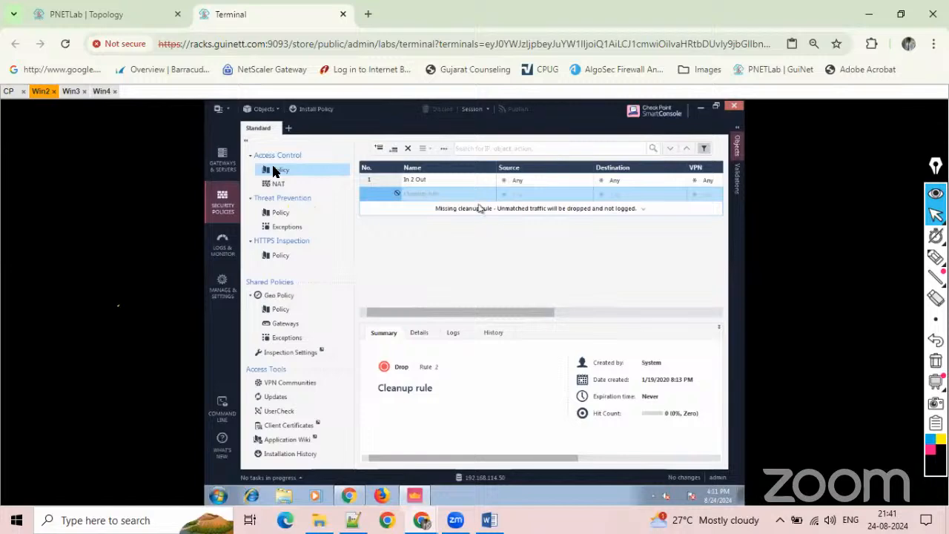
pyautogui.click(70, 92)
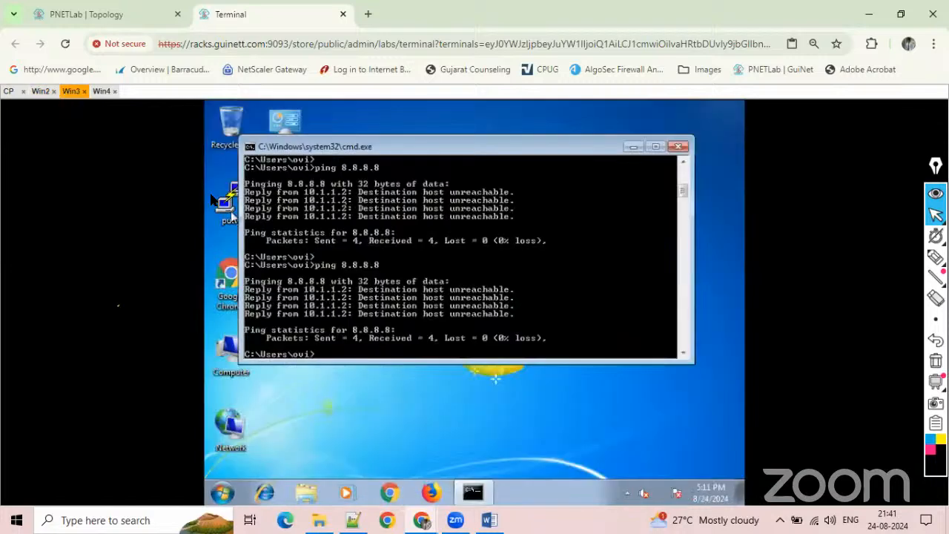
# Repeat the ping to 8.8.8.8 from Win3, and check the Windows Firewall status on Win4.
pyautogui.press('Up')
pyautogui.press('Return')
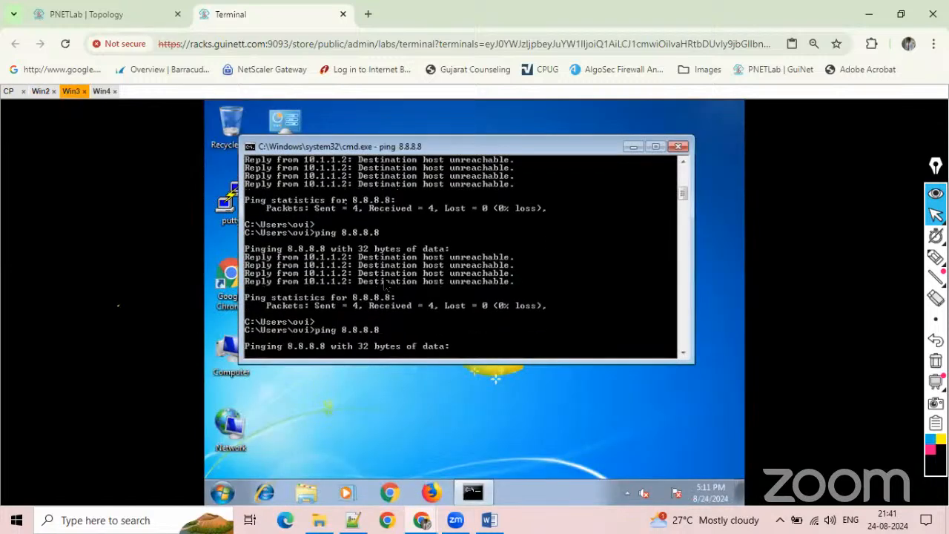
pyautogui.click(101, 91)
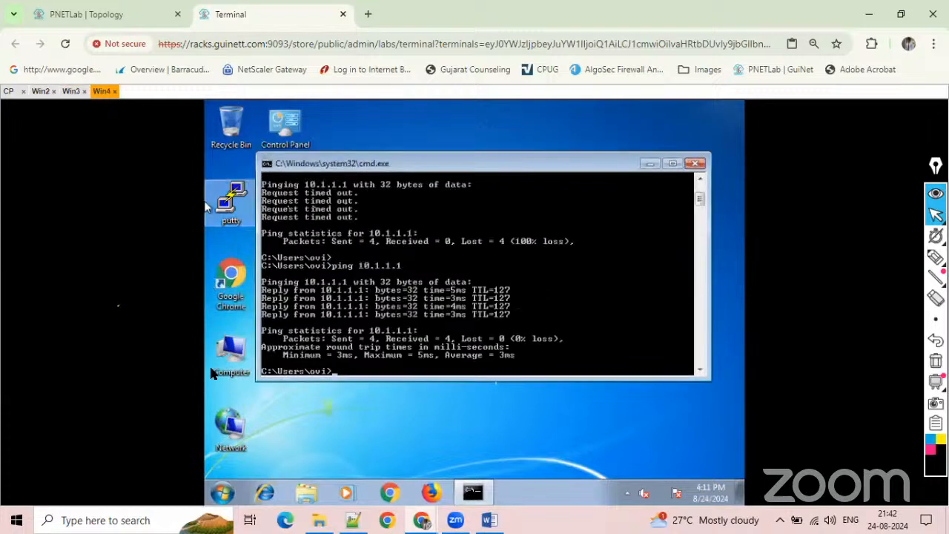
pyautogui.click(222, 491)
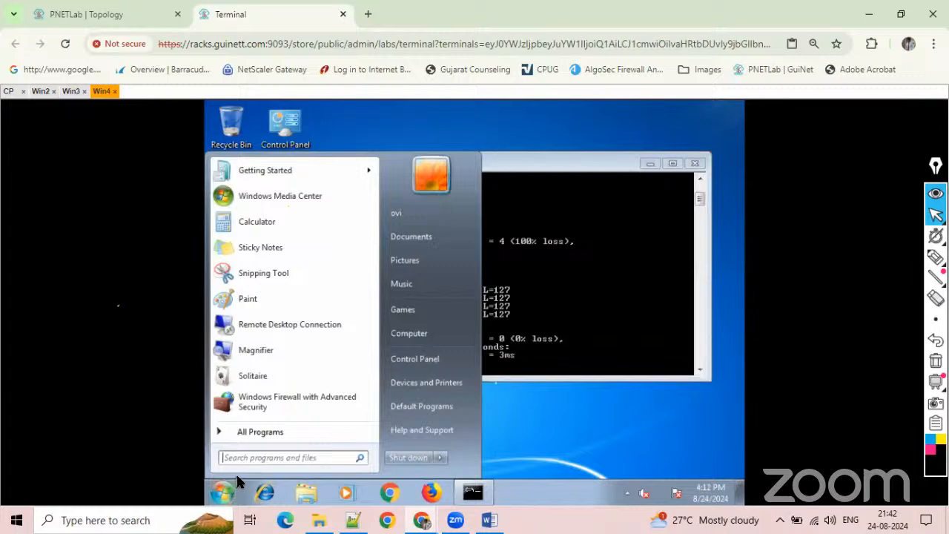
pyautogui.write('fire')
pyautogui.click(308, 241)
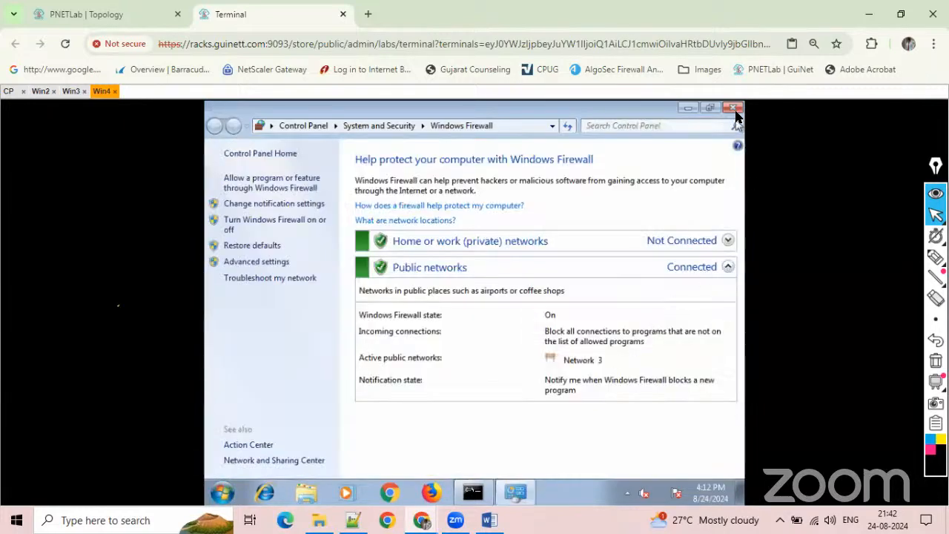
pyautogui.click(731, 108)
# Turn on Windows Firewall on Win3 for both the home or work (private) and public network locations.
pyautogui.click(71, 92)
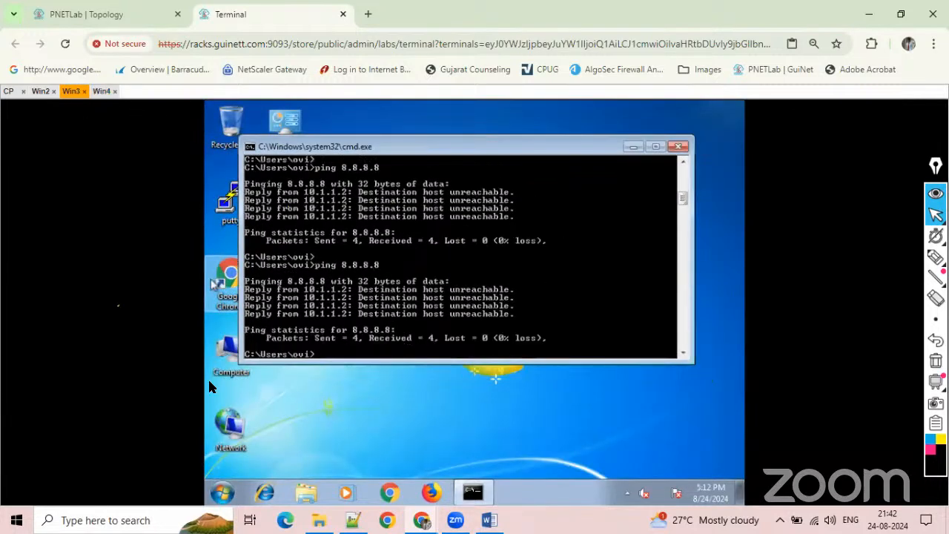
pyautogui.click(223, 491)
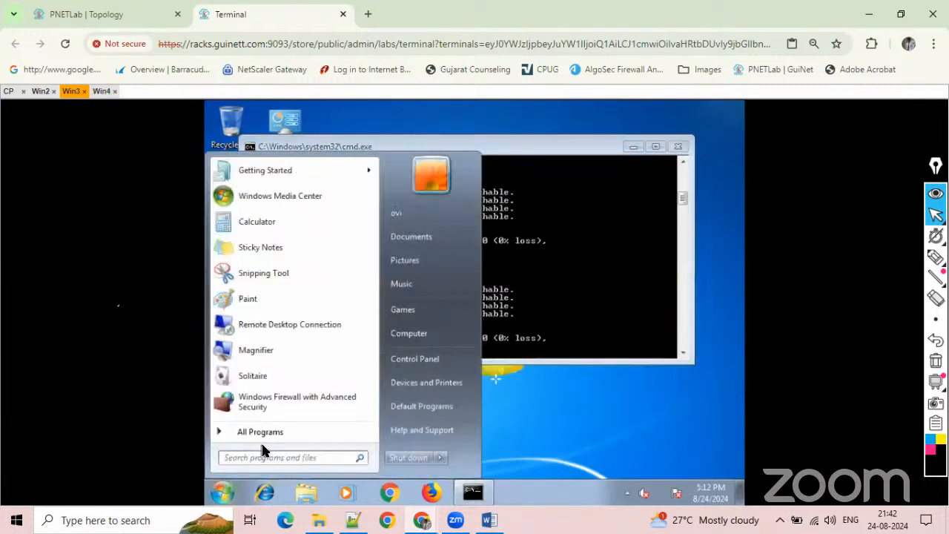
pyautogui.write('fire')
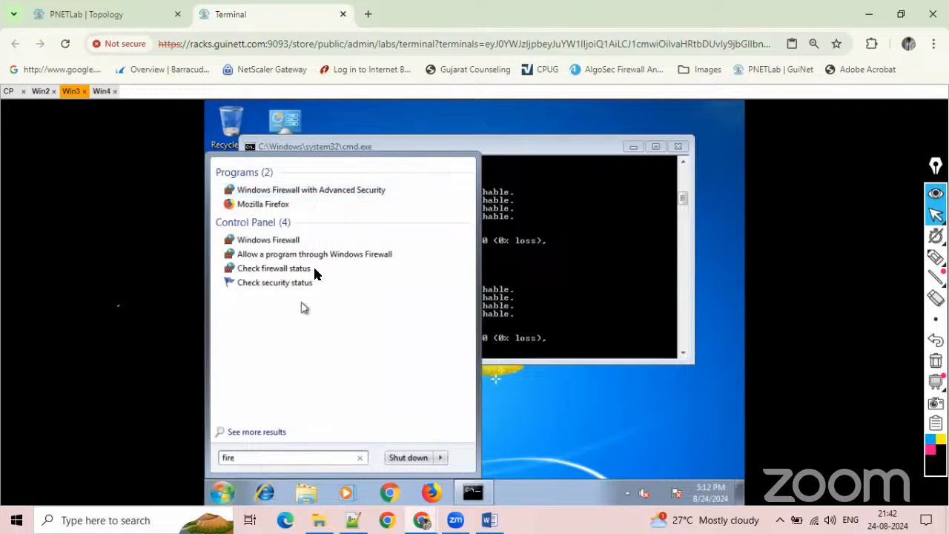
pyautogui.click(307, 244)
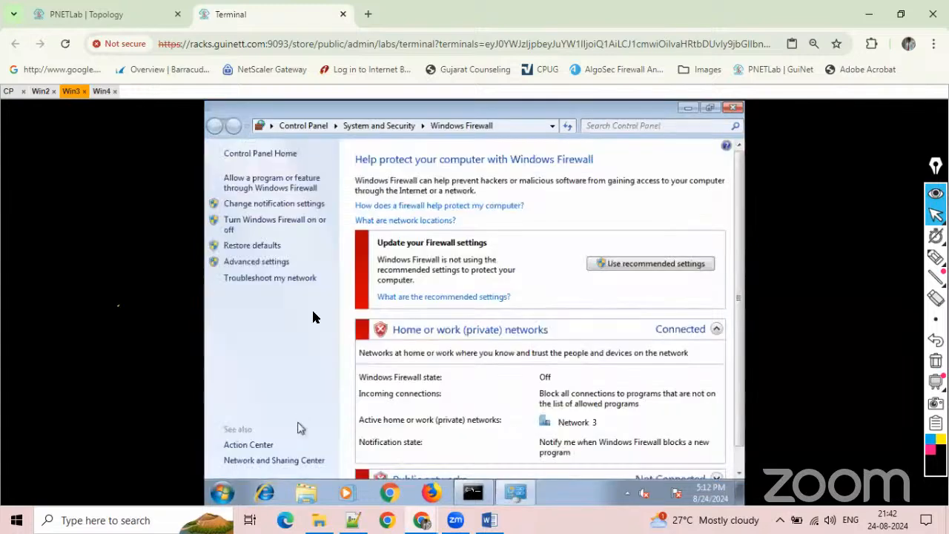
pyautogui.click(271, 222)
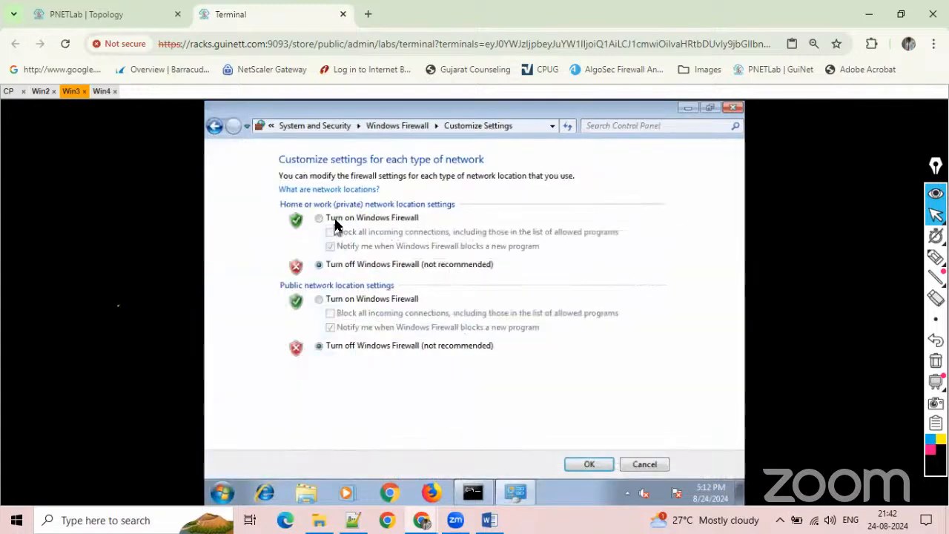
pyautogui.click(334, 220)
pyautogui.click(332, 302)
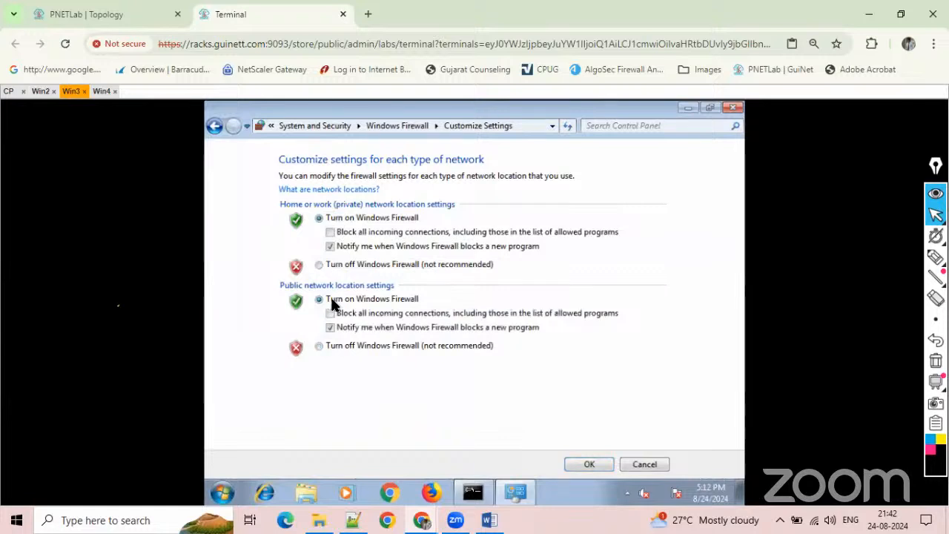
pyautogui.click(590, 464)
pyautogui.click(733, 110)
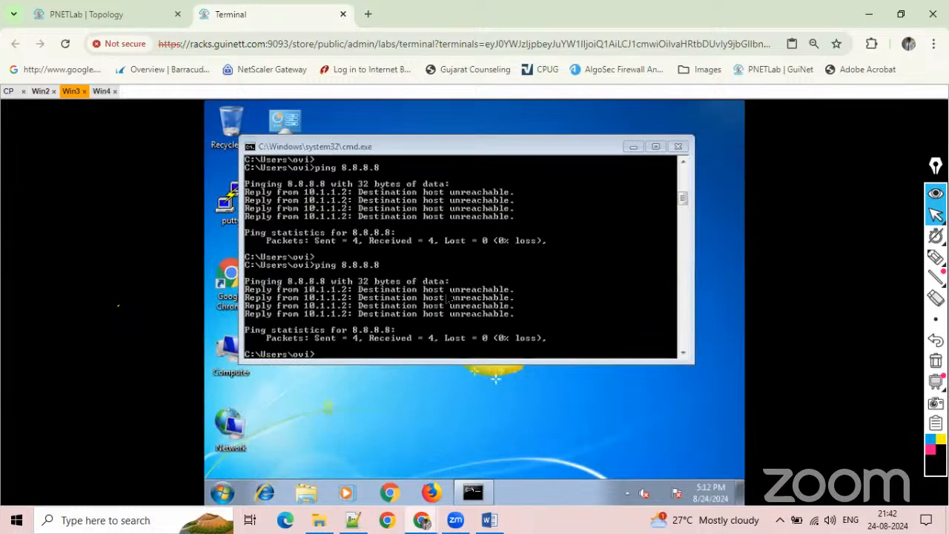
# Ping 8.8.8.8 from the Win3 command prompt with Windows Firewall turned on.
pyautogui.click(446, 294)
pyautogui.press('Return')
pyautogui.press('Up')
pyautogui.press('Return')
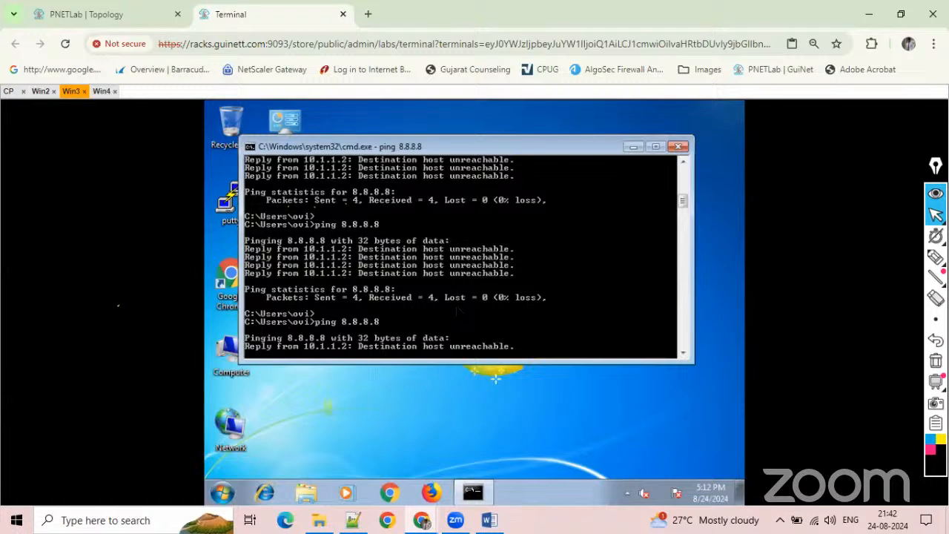
# Display the network connection details of the Local Area Connection on Win3.
pyautogui.rightClick(240, 424)
pyautogui.click(275, 408)
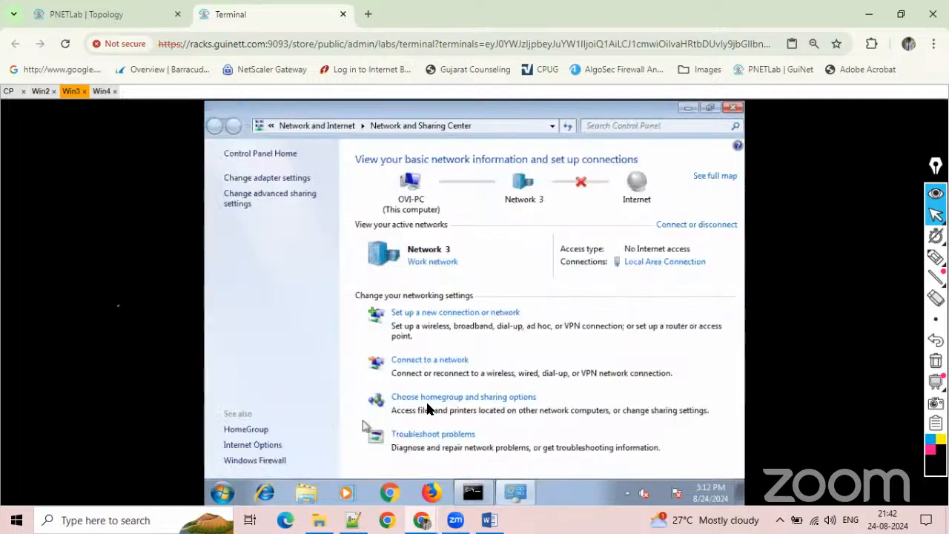
pyautogui.click(281, 178)
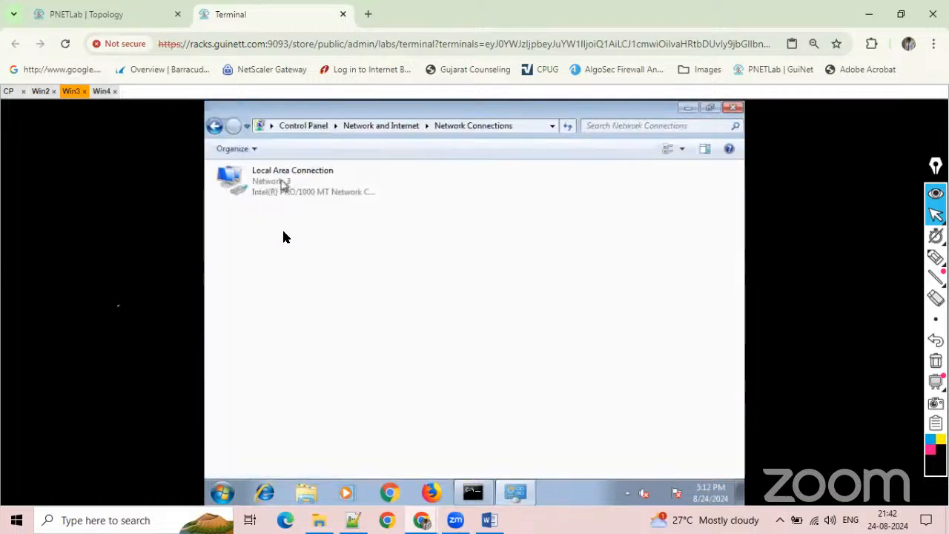
pyautogui.doubleClick(292, 185)
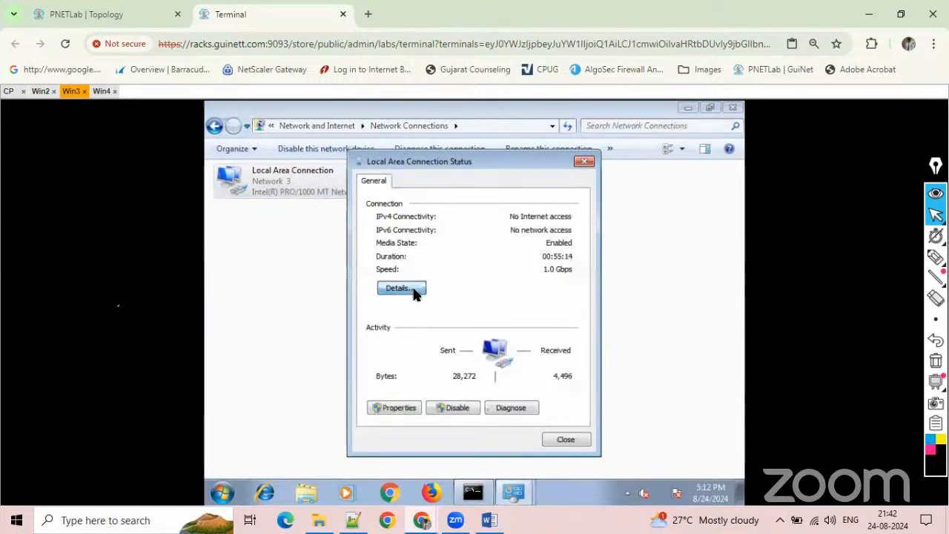
pyautogui.click(401, 289)
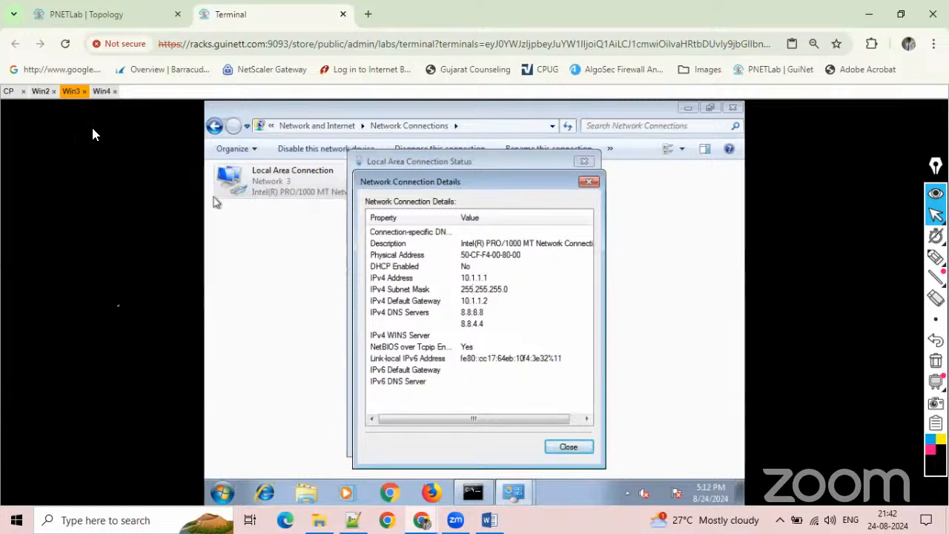
# Compare the network interfaces listed in the Gaia Portal on Win2 with the addressing in the PNETLab topology.
pyautogui.click(41, 94)
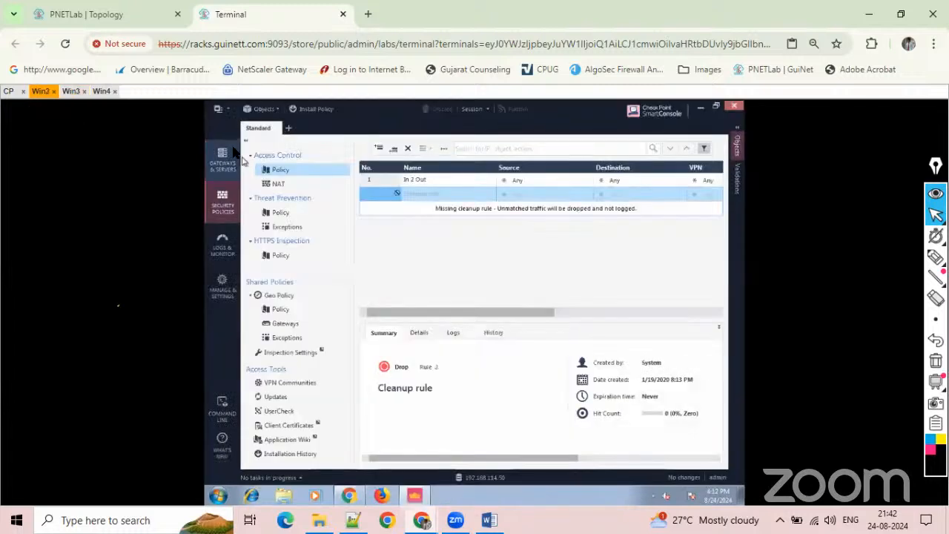
pyautogui.click(349, 495)
pyautogui.click(286, 106)
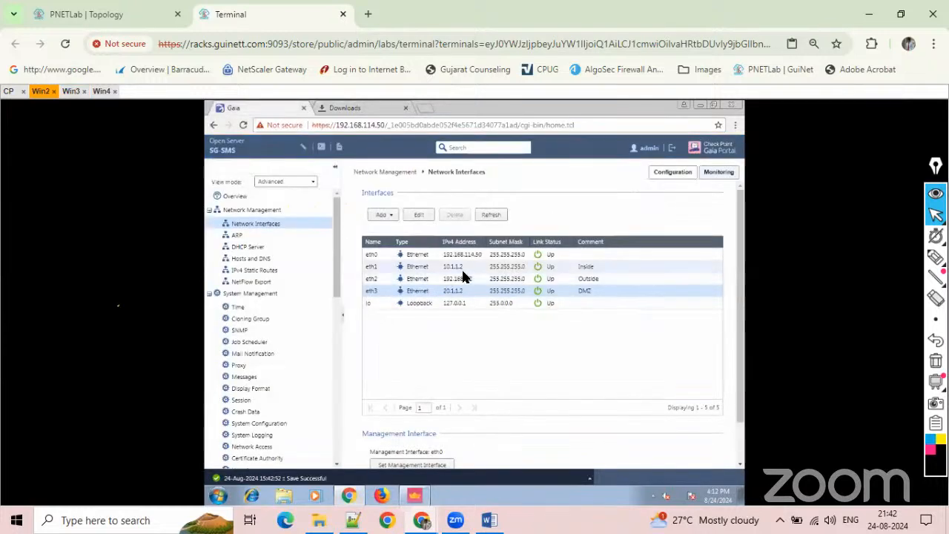
pyautogui.click(44, 22)
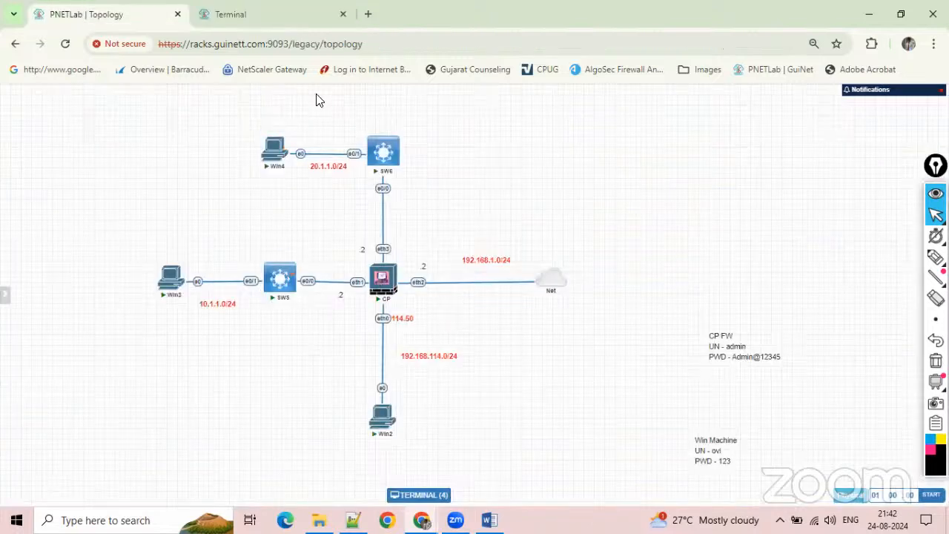
pyautogui.click(268, 9)
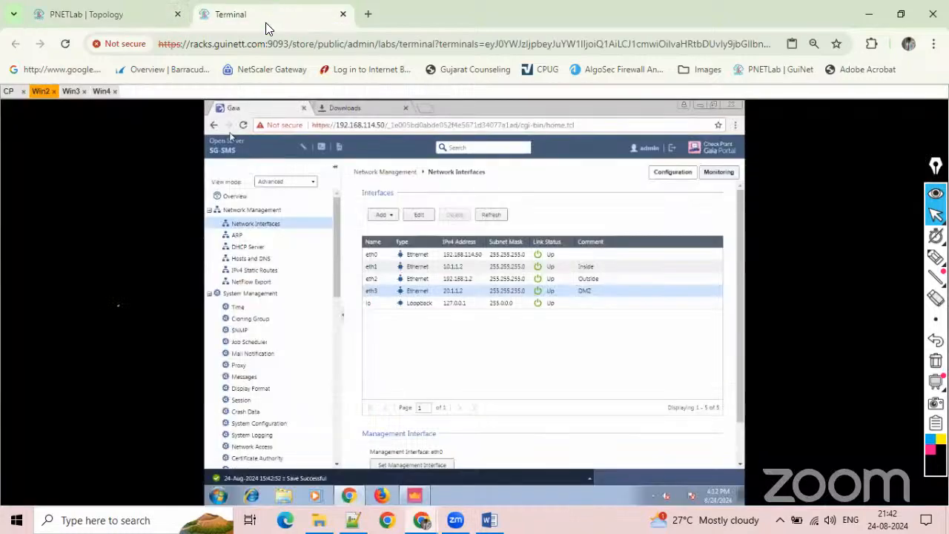
# Disable and re-enable the eth1 Inside interface in the Gaia Portal, and refresh the interface list.
pyautogui.click(438, 268)
pyautogui.click(419, 215)
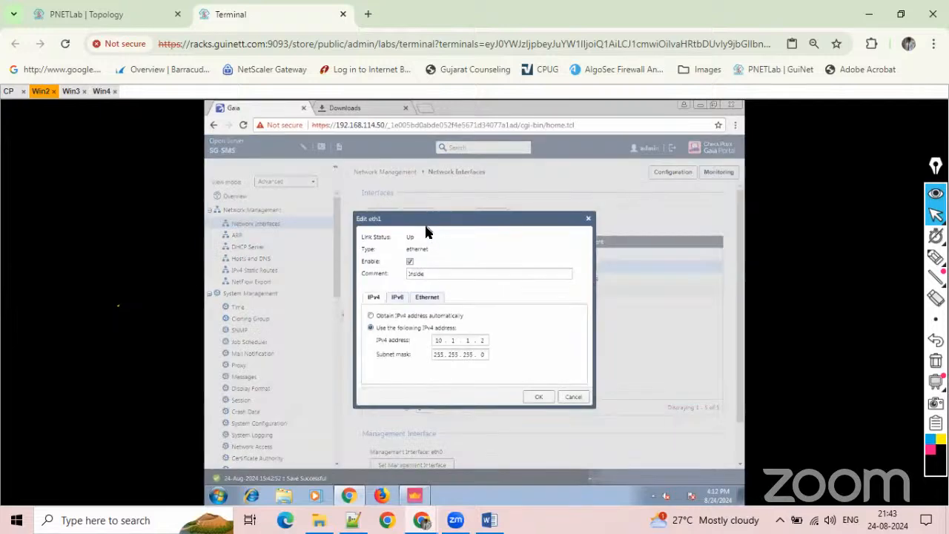
pyautogui.click(535, 400)
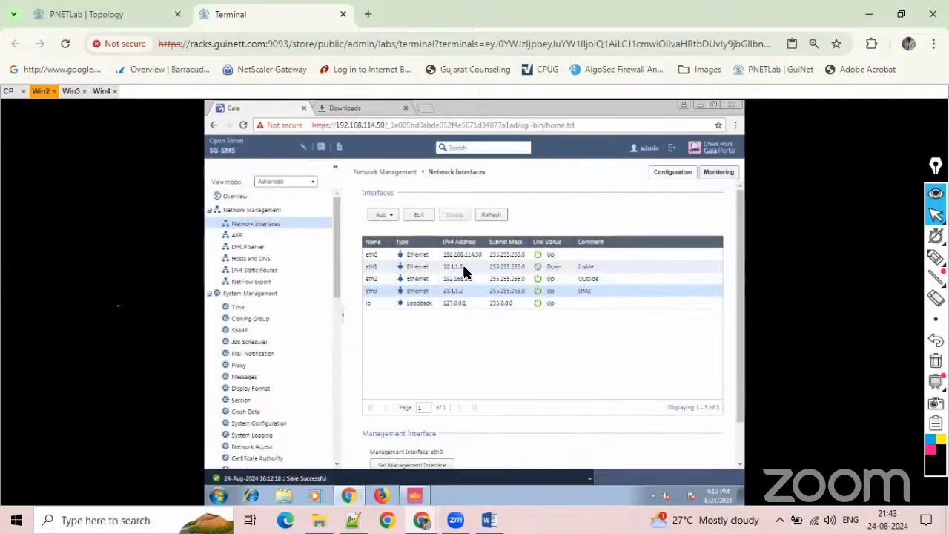
pyautogui.click(421, 215)
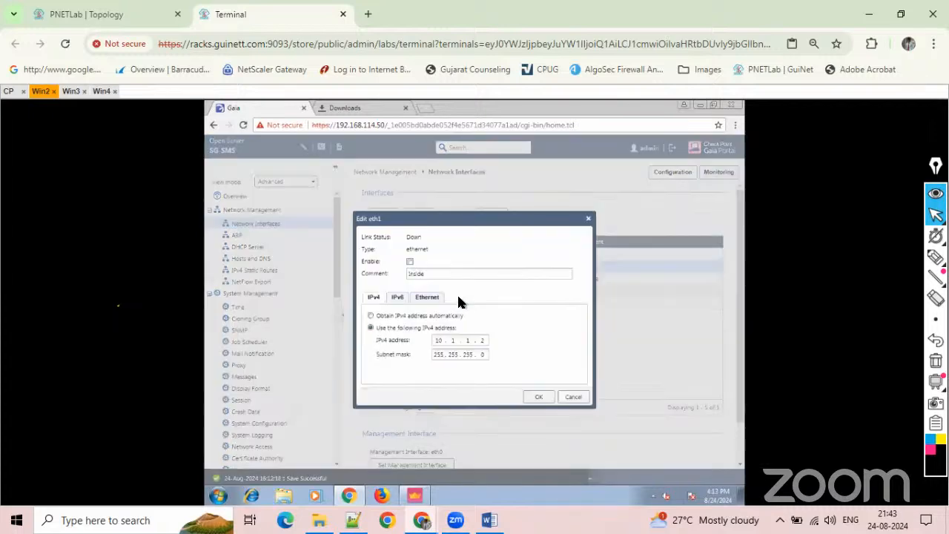
pyautogui.click(410, 262)
pyautogui.click(537, 399)
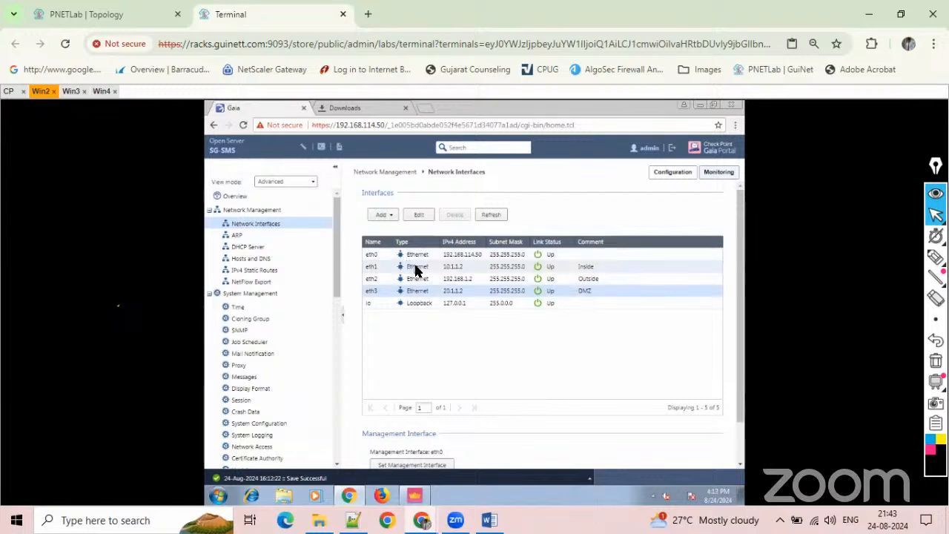
pyautogui.click(491, 216)
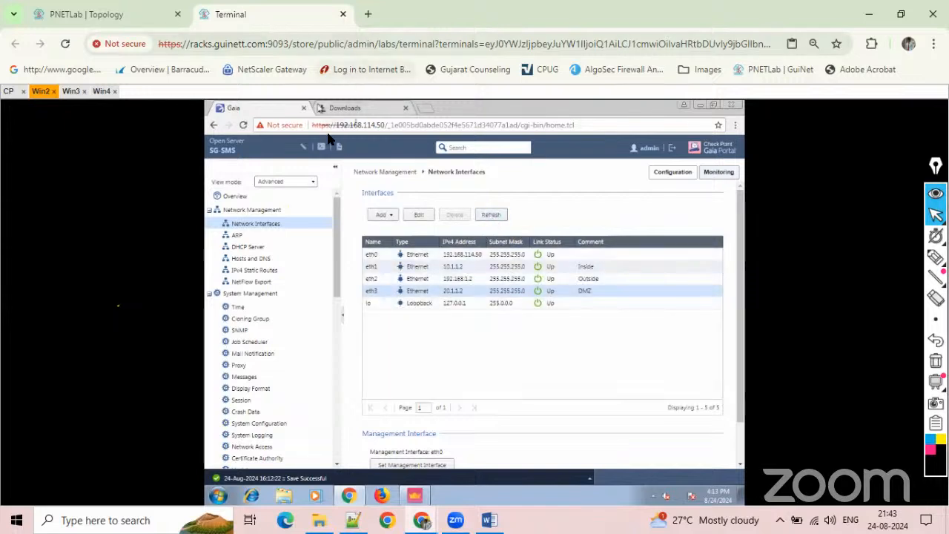
# Close the connection detail dialogs on Win3 and ping 8.8.8.8 again after the eth1 restart.
pyautogui.click(71, 92)
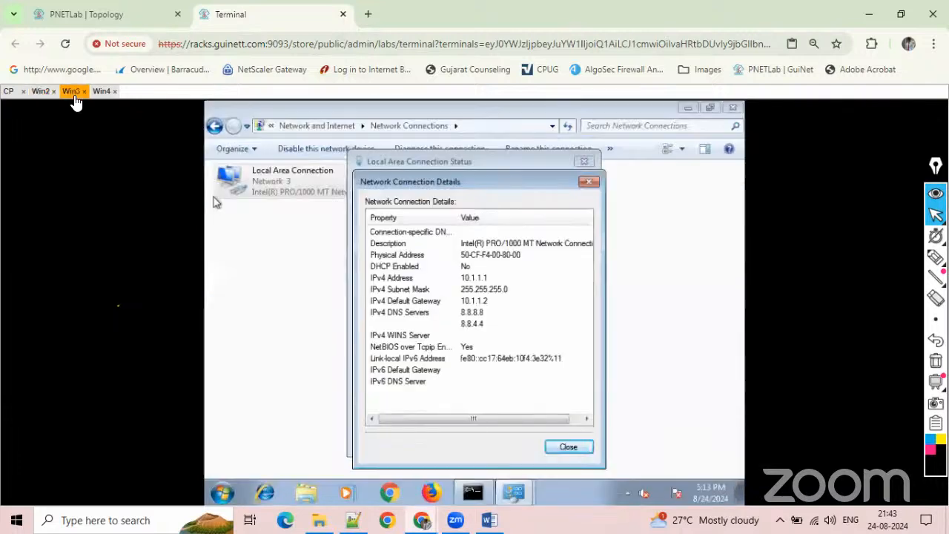
pyautogui.click(560, 445)
pyautogui.click(558, 438)
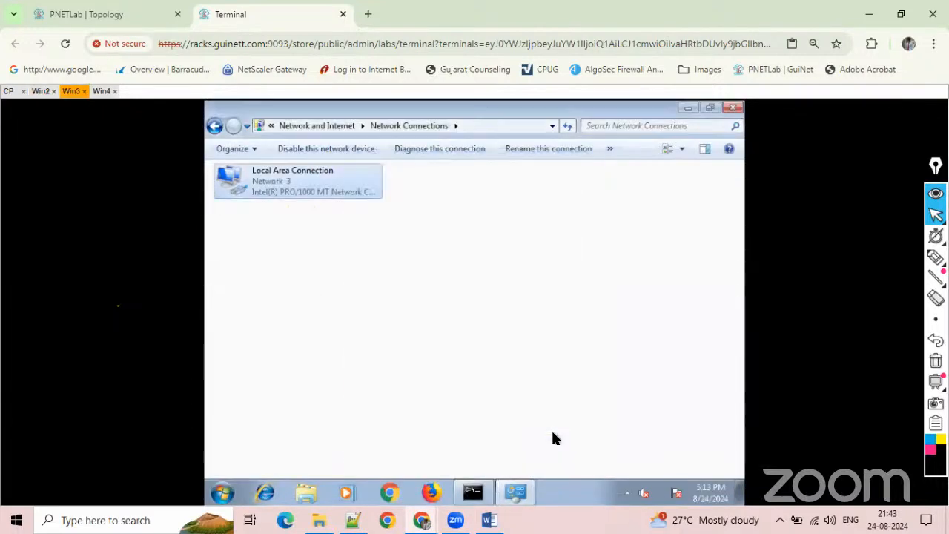
pyautogui.click(472, 493)
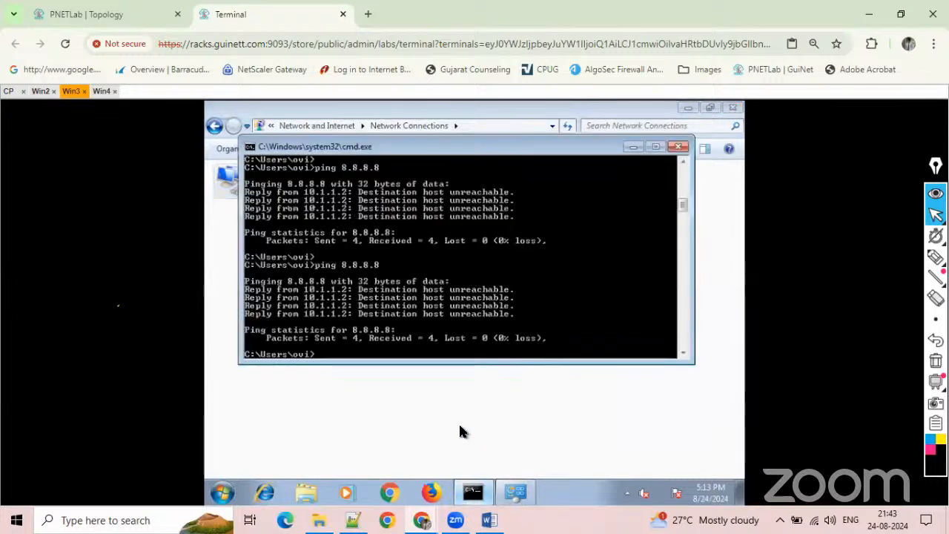
pyautogui.press('Up')
pyautogui.press('Return')
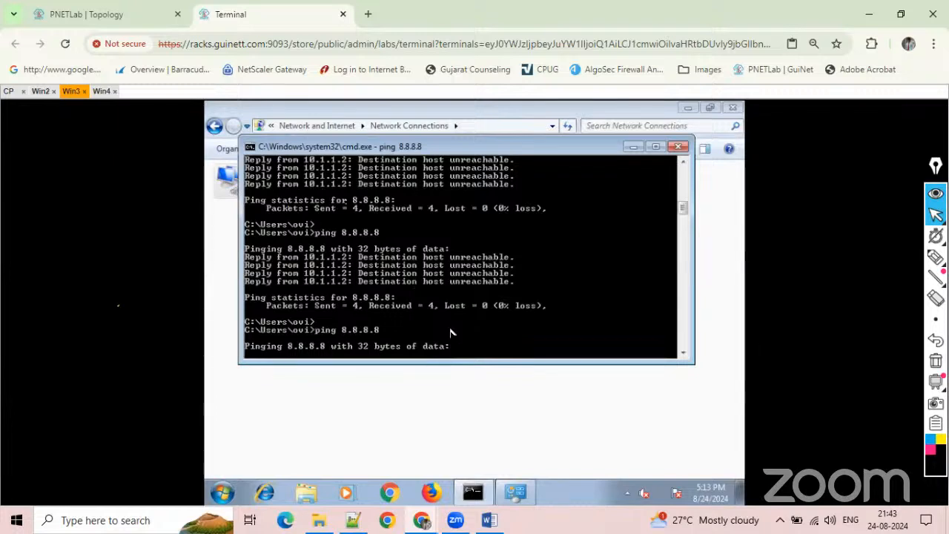
# Interrupt the running ping on Win3 and ping the default gateway 10.1.1.2 instead.
pyautogui.hotkey('ctrl', 'c')
pyautogui.press('Return')
pyautogui.press('Return')
pyautogui.press('Return')
pyautogui.press('Return')
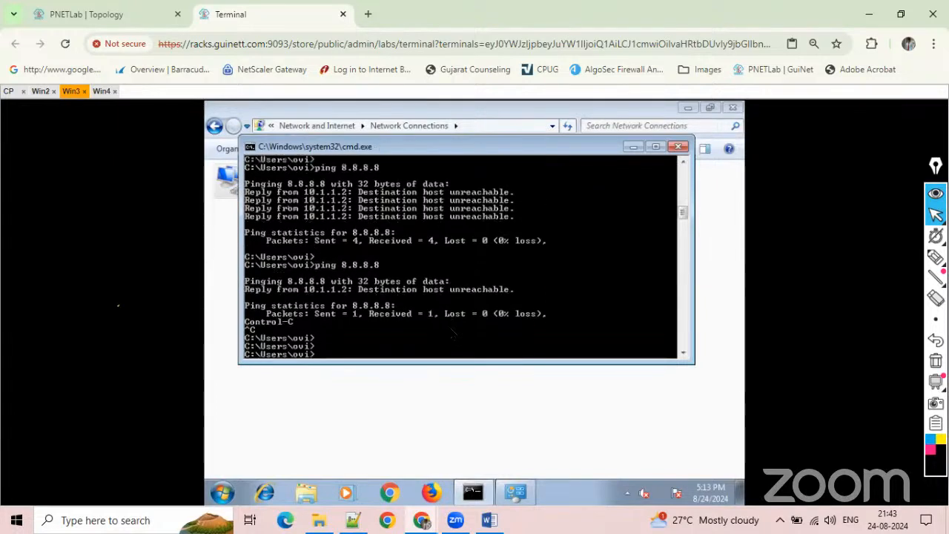
pyautogui.write('ping 1')
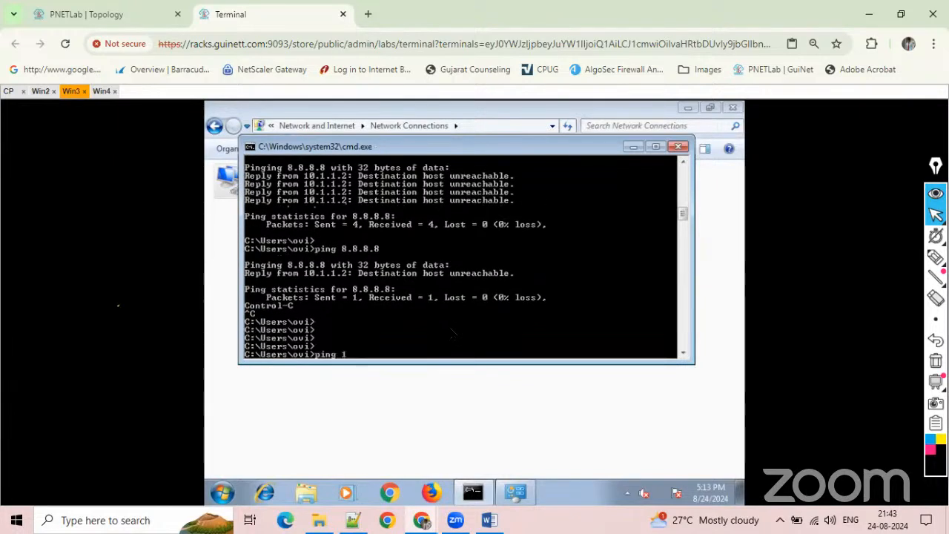
pyautogui.write('0.1.1.2')
pyautogui.press('Return')
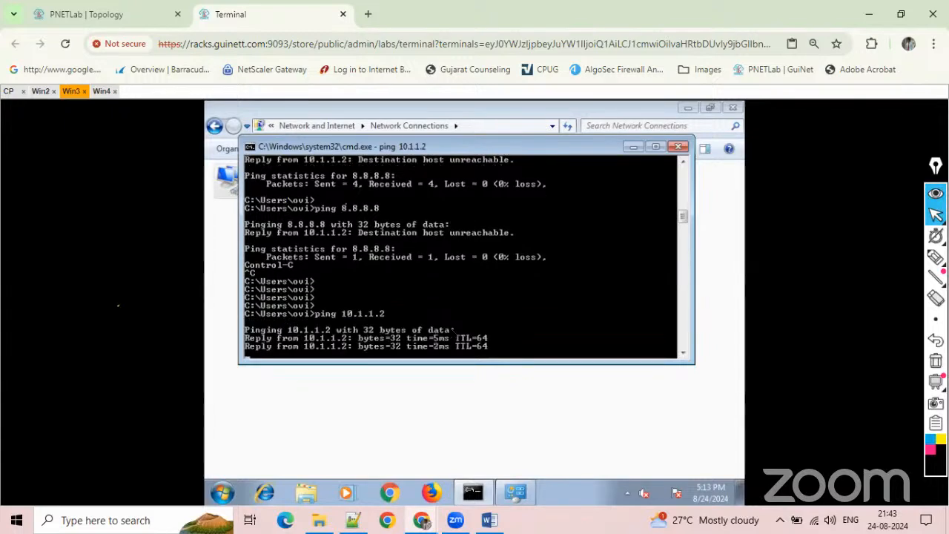
# Recheck the Gaia interface list on Win2, and return to the PNETLab topology to trace the network path.
pyautogui.click(39, 92)
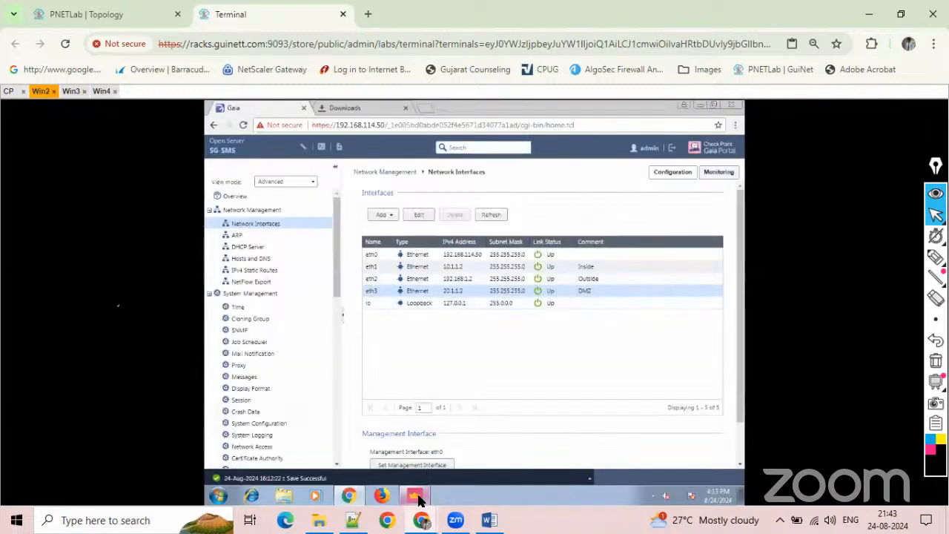
pyautogui.moveTo(417, 499)
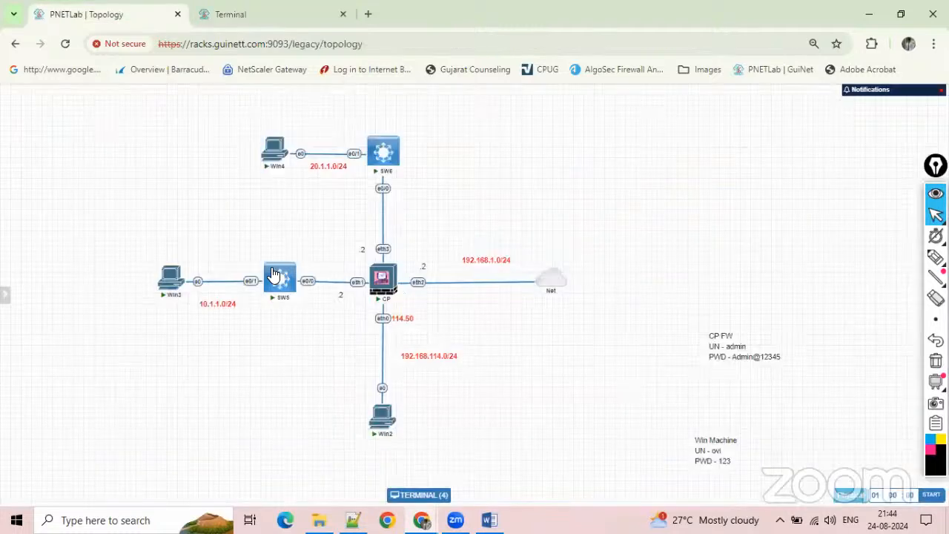
pyautogui.click(96, 14)
# From the Win3 command prompt, ping the firewall's outside interface at 192.168.1.2.
pyautogui.moveTo(268, 268)
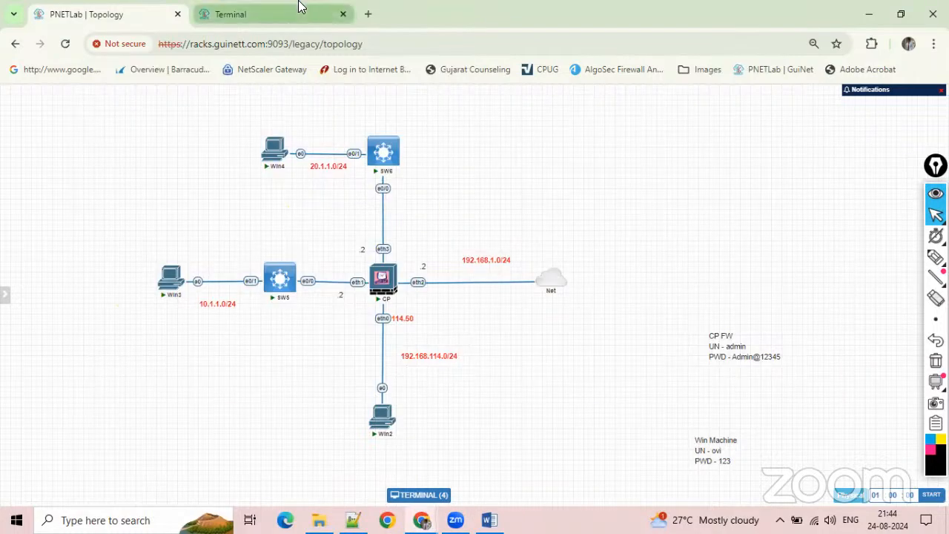
pyautogui.click(293, 10)
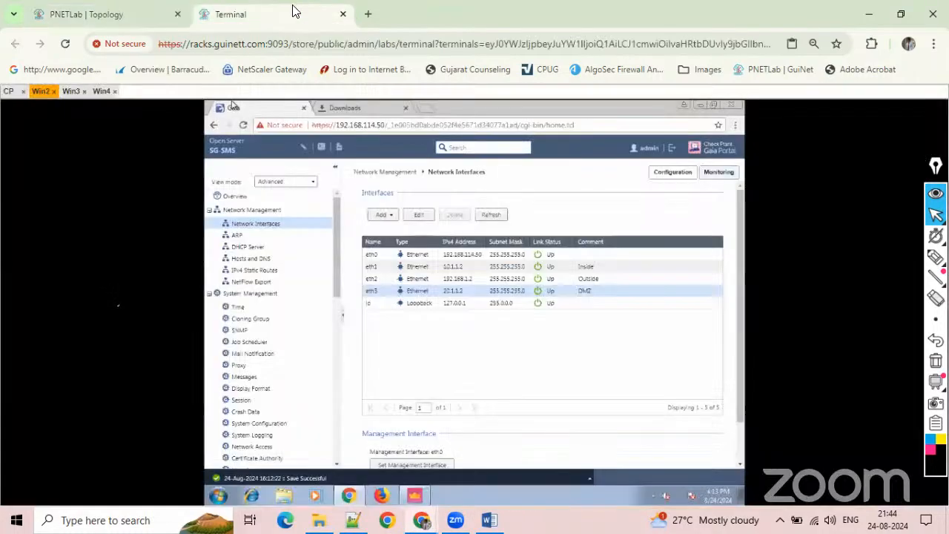
pyautogui.click(70, 92)
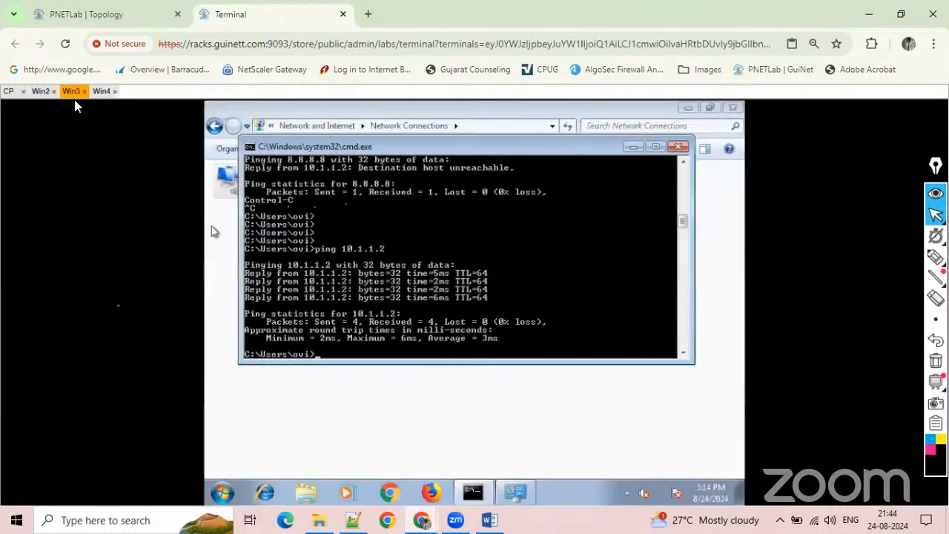
pyautogui.press('Return')
pyautogui.write('ping 10.1.')
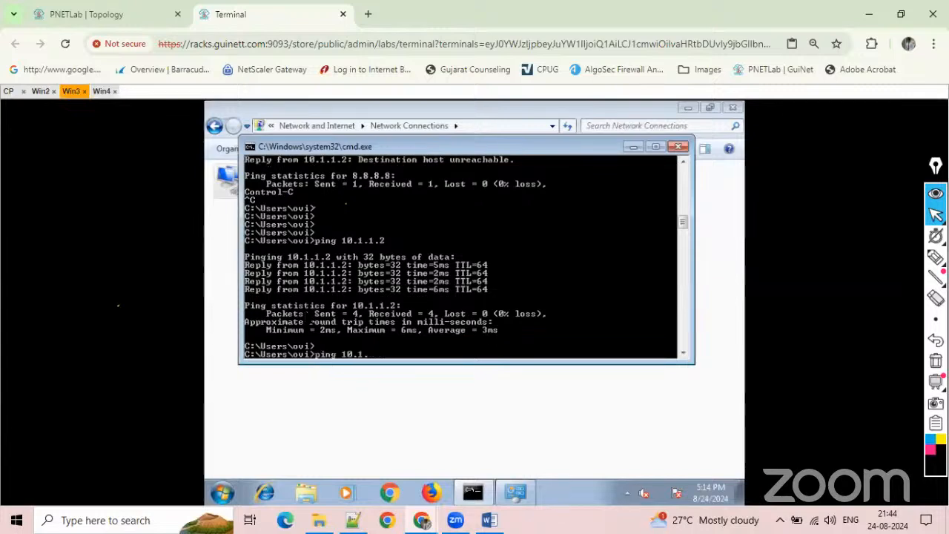
pyautogui.press('BackSpace')
pyautogui.press('BackSpace')
pyautogui.press('BackSpace')
pyautogui.press('BackSpace')
pyautogui.write('92.168.1.2')
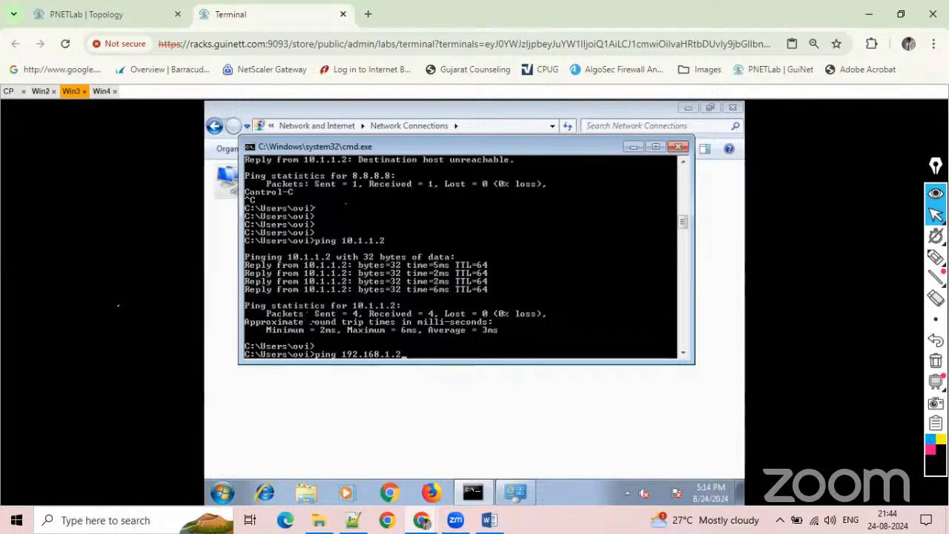
pyautogui.press('Return')
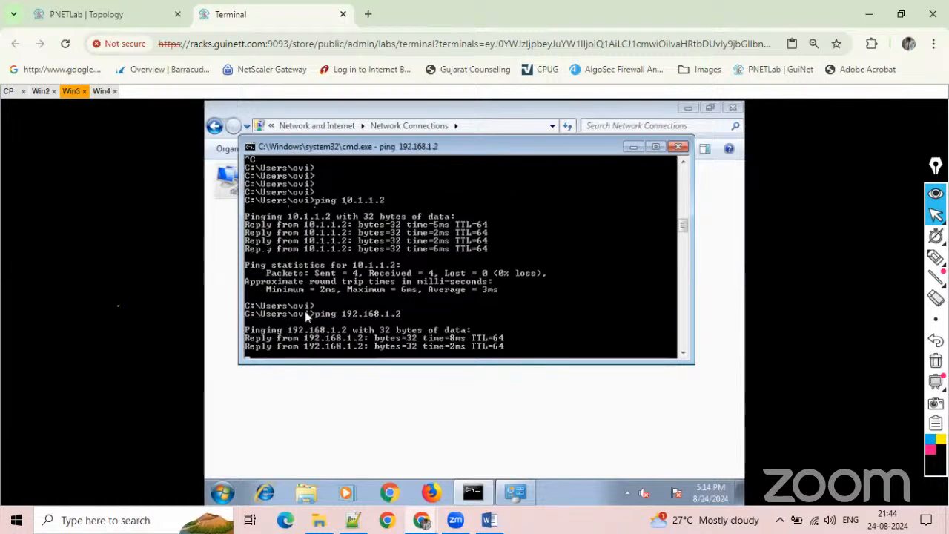
# Check the outside link in the PNETLab topology, and ping 192.168.1.1 from Win3.
pyautogui.click(104, 4)
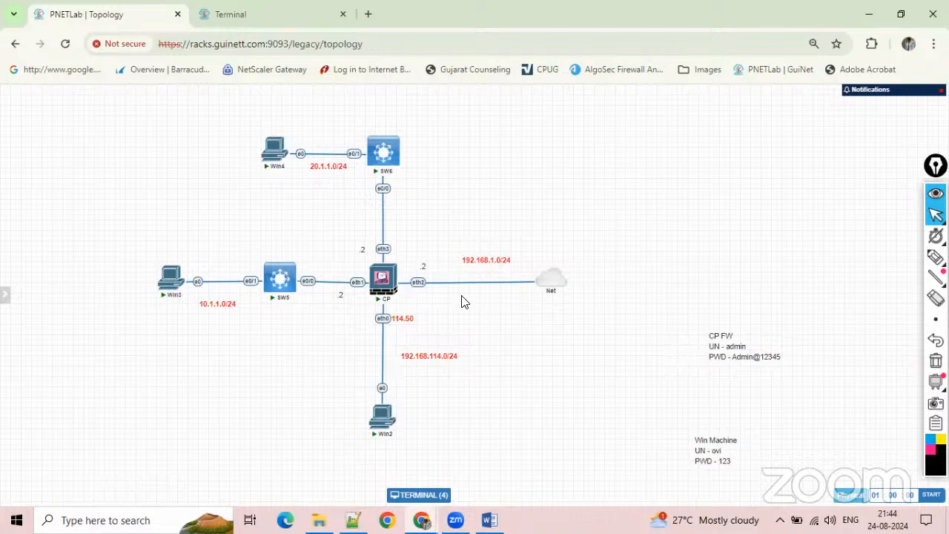
pyautogui.click(252, 4)
pyautogui.press('Return')
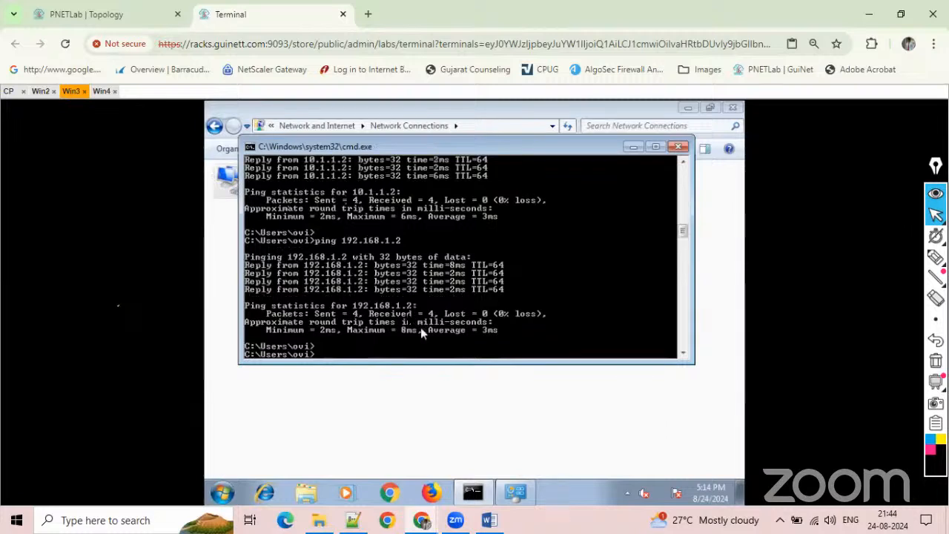
pyautogui.press('Up')
pyautogui.press('BackSpace')
pyautogui.write('192.168.1.1')
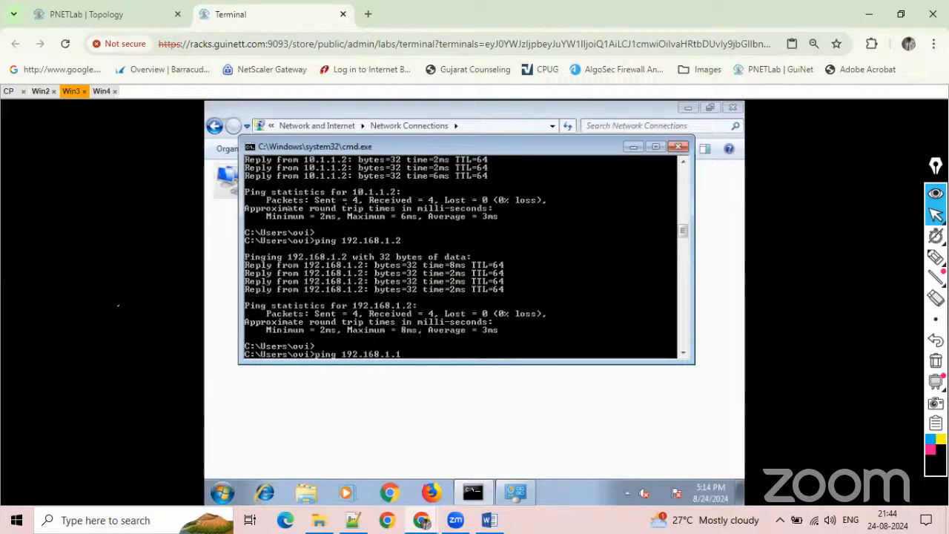
pyautogui.press('Return')
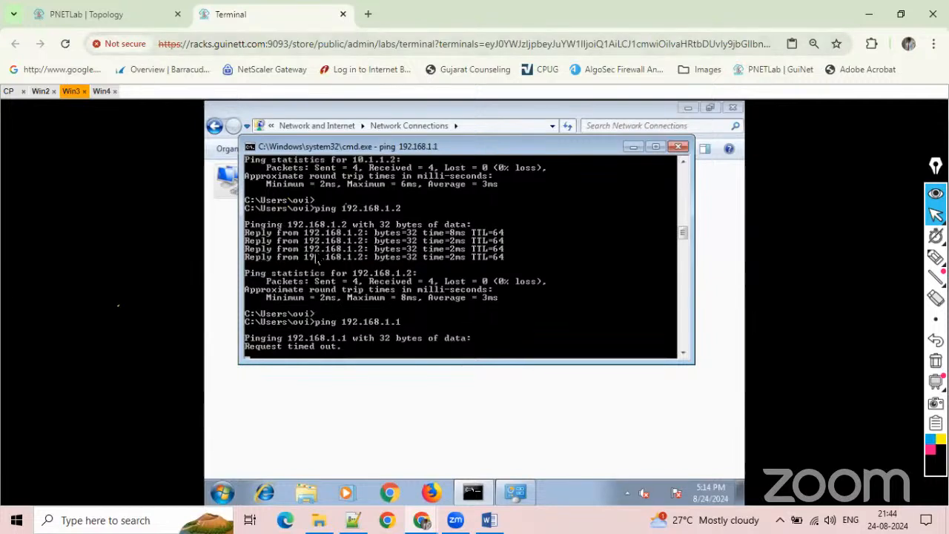
# Interrupt the running ping on Win3 and ping the DMZ host 20.1.1.1 instead.
pyautogui.hotkey('ctrl', 'c')
pyautogui.press('Return')
pyautogui.press('Return')
pyautogui.press('Return')
pyautogui.press('Return')
pyautogui.press('Return')
pyautogui.press('Return')
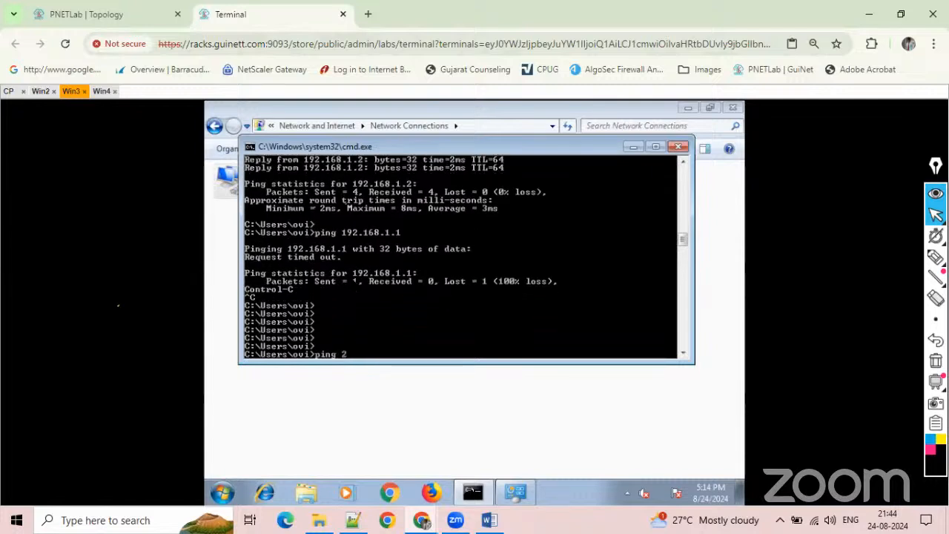
pyautogui.press('Return')
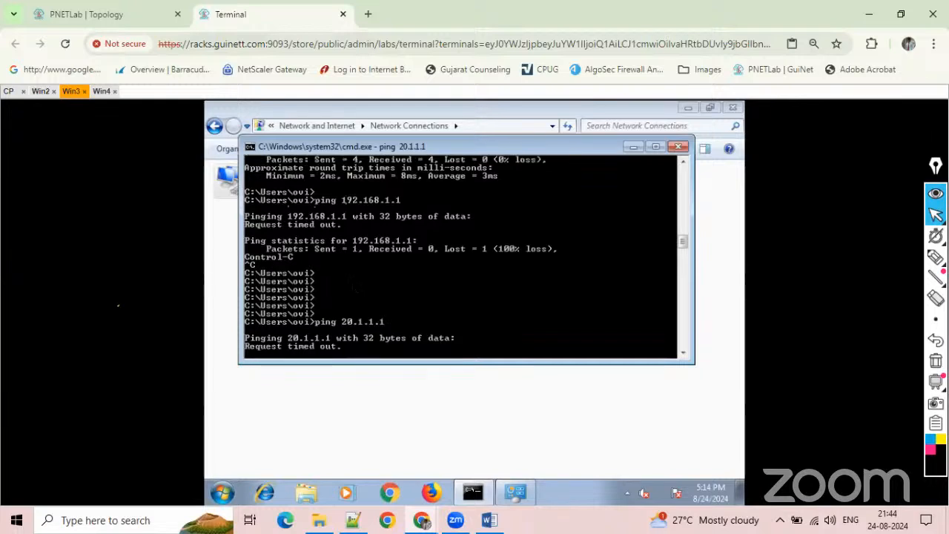
# On Win4, ping the inside host 10.1.1.1 to test the reverse direction.
pyautogui.click(94, 93)
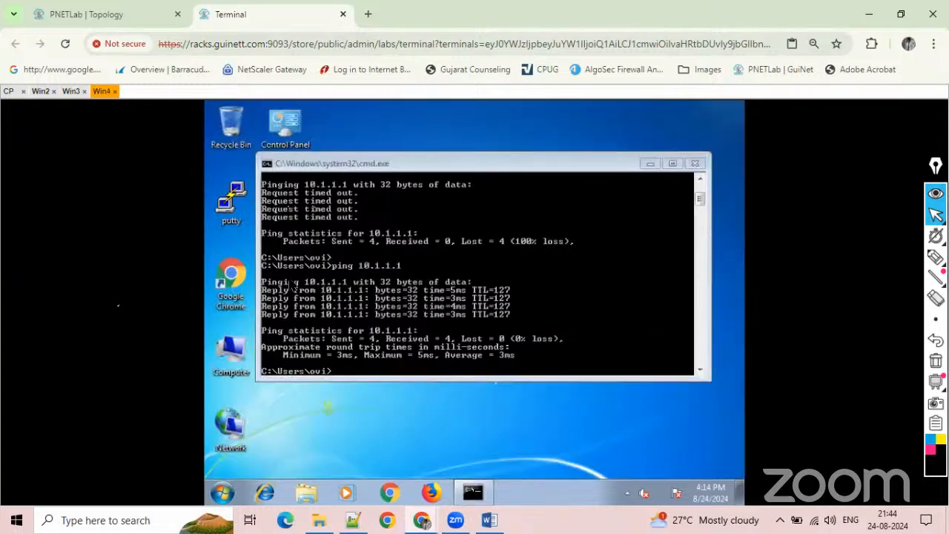
pyautogui.click(497, 377)
pyautogui.write('pin')
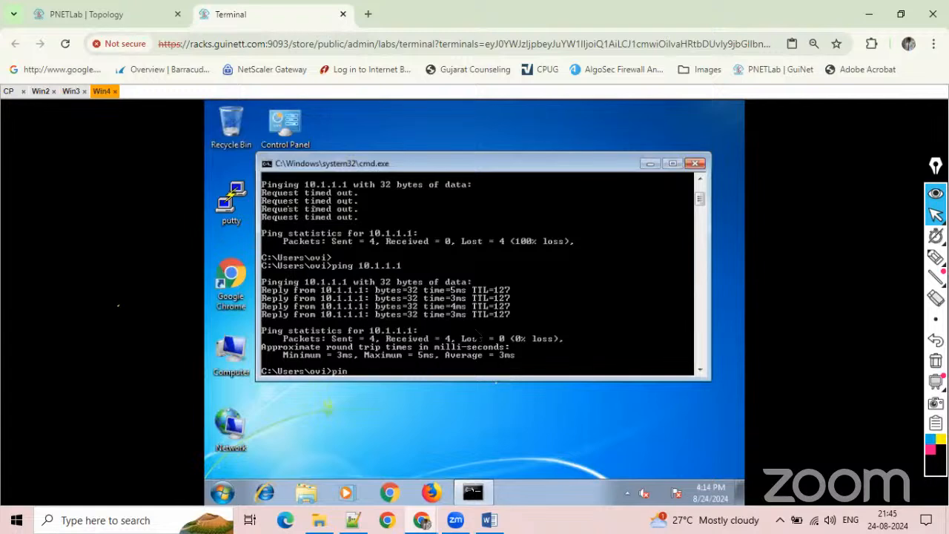
pyautogui.write('g 10.1.1.1')
pyautogui.press('Return')
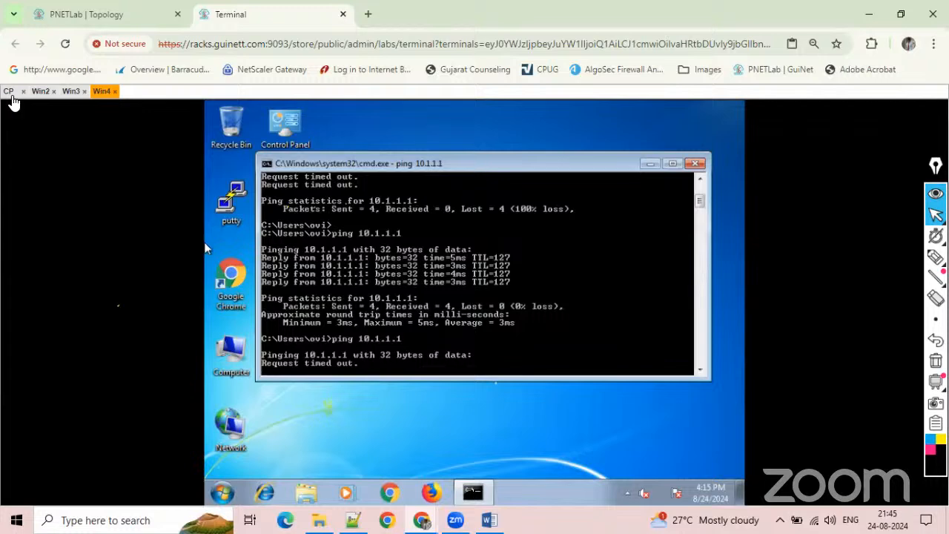
# In SmartConsole on Win2, delete the In 2 Out rule from the Standard access control policy.
pyautogui.click(11, 93)
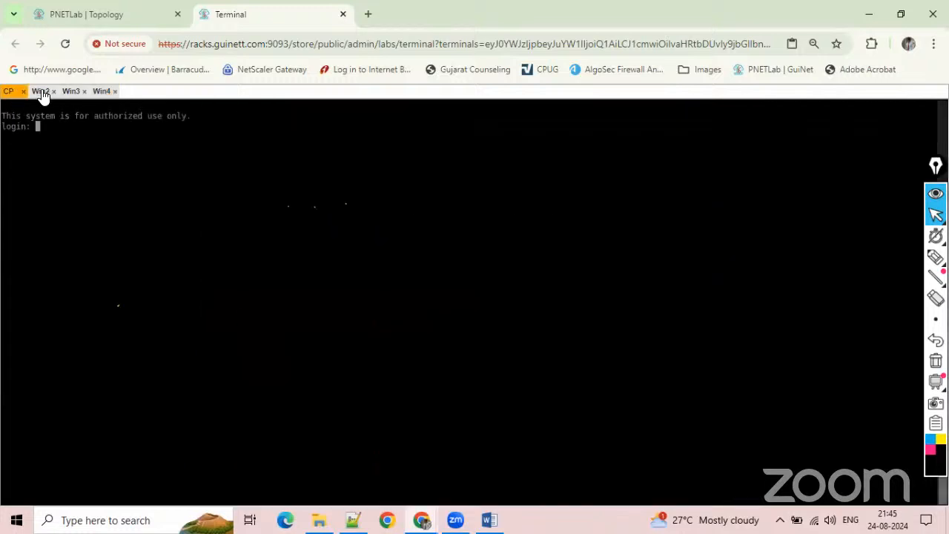
pyautogui.click(40, 92)
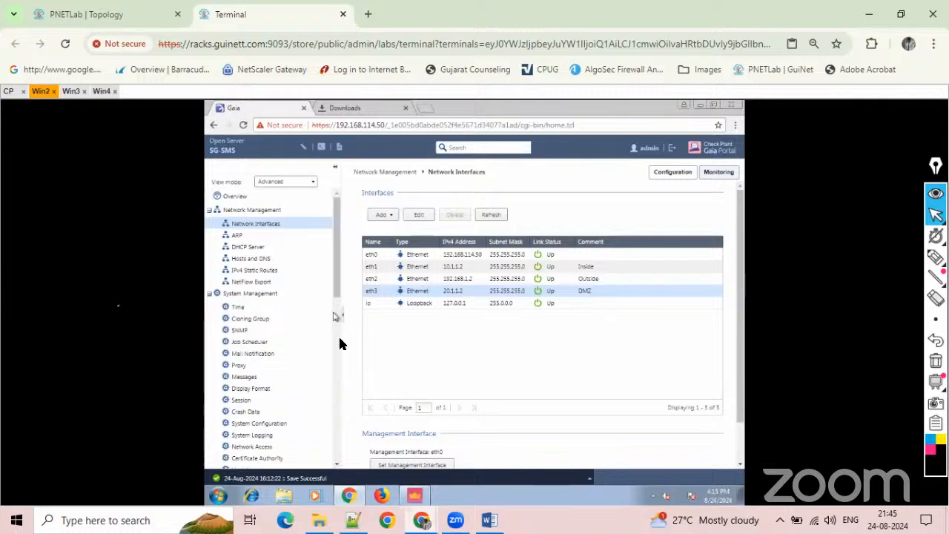
pyautogui.click(413, 495)
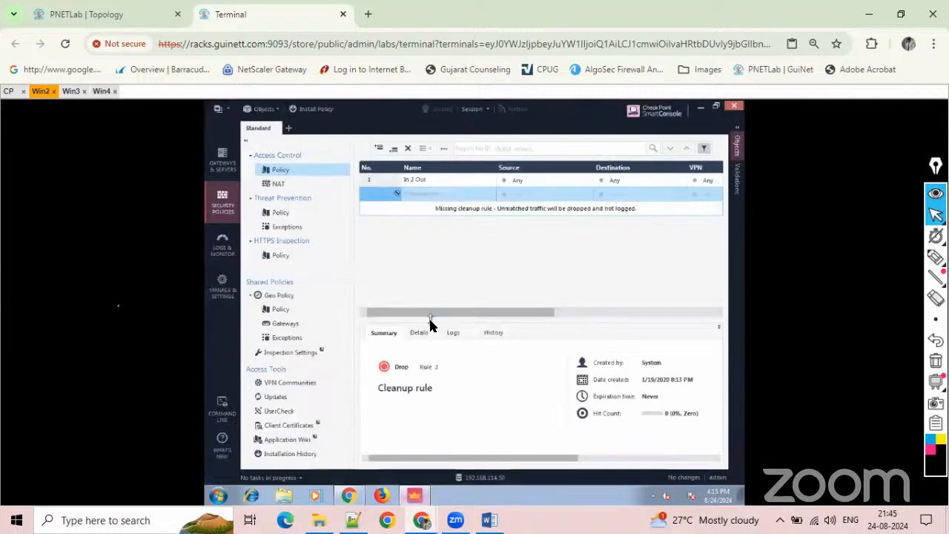
pyautogui.click(381, 181)
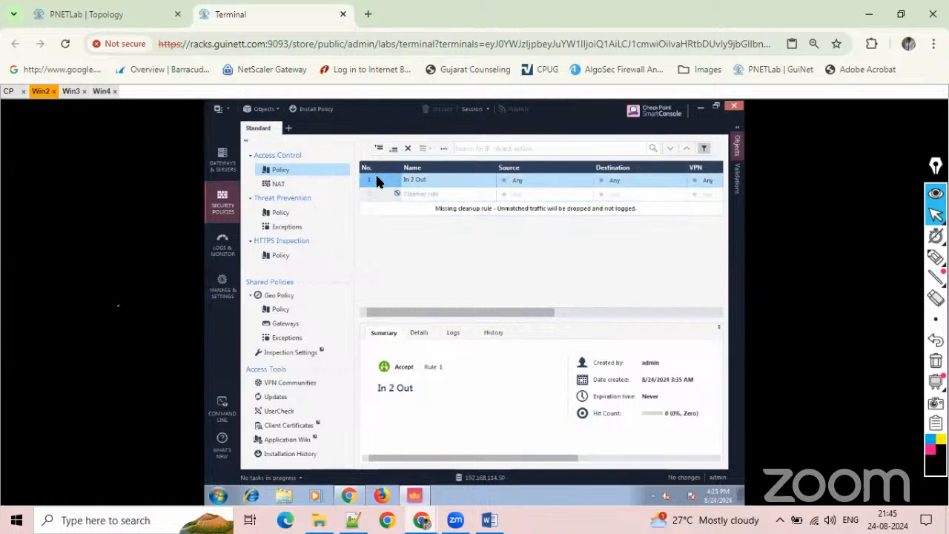
pyautogui.rightClick(376, 181)
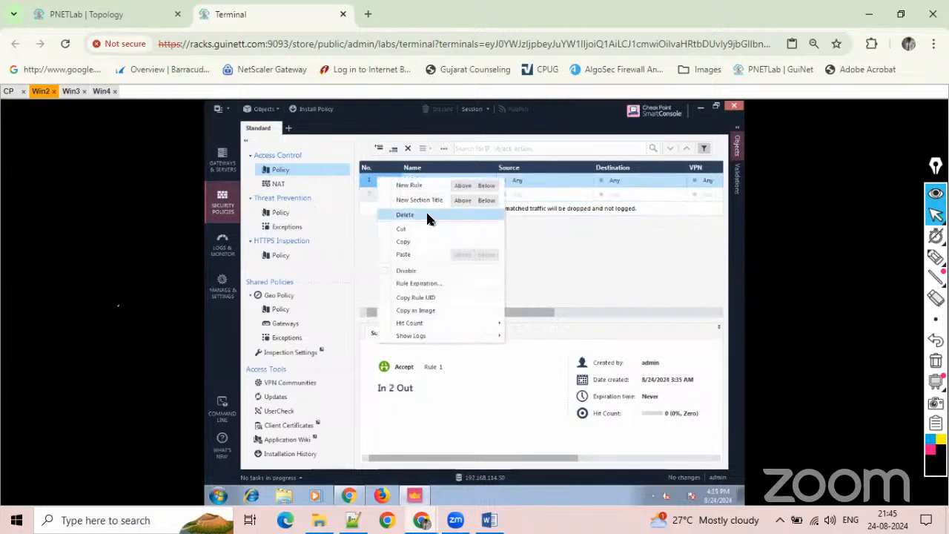
pyautogui.click(427, 215)
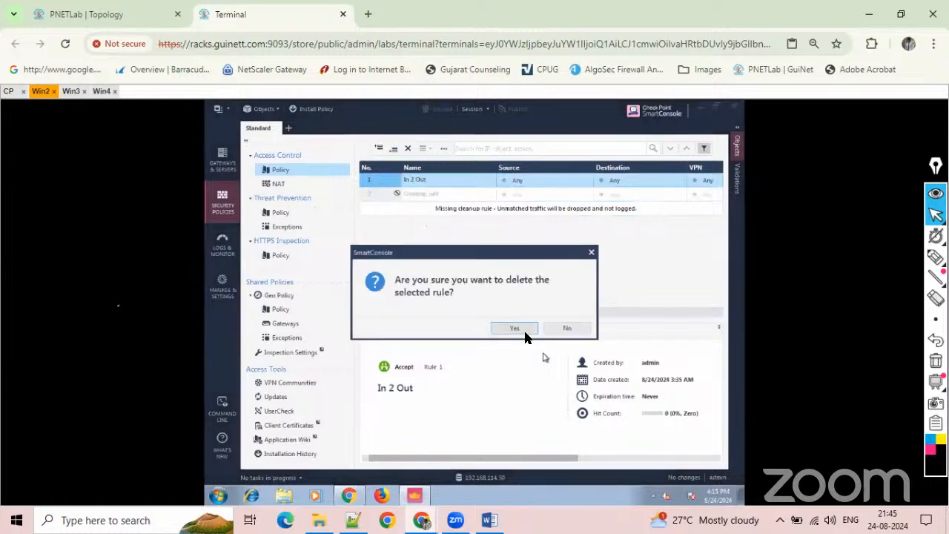
pyautogui.click(518, 330)
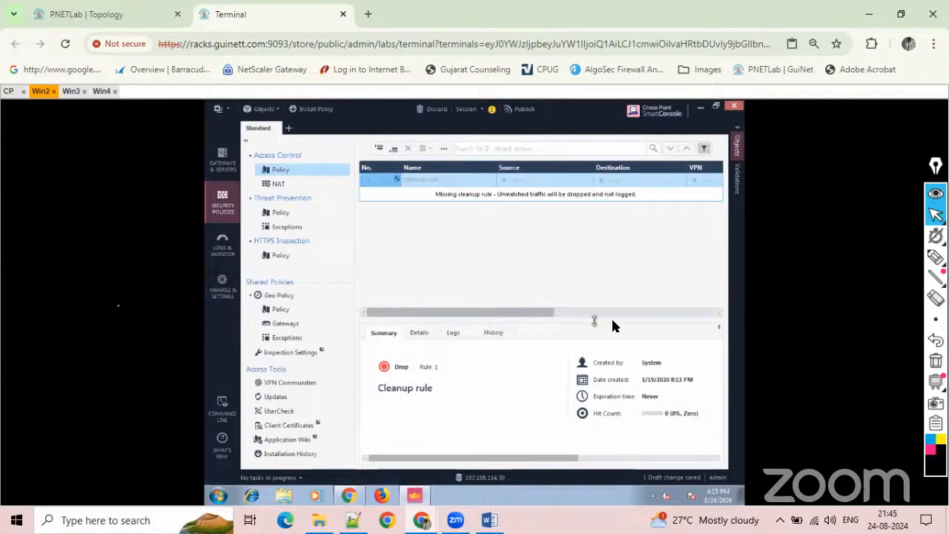
# Enable the disabled Cleanup rule in the access control policy, keeping its name.
pyautogui.click(467, 179)
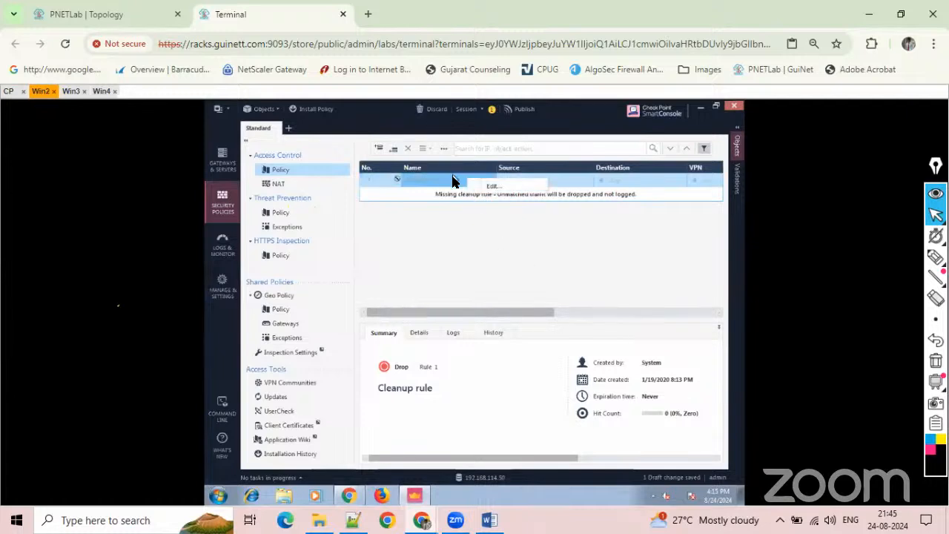
pyautogui.click(476, 191)
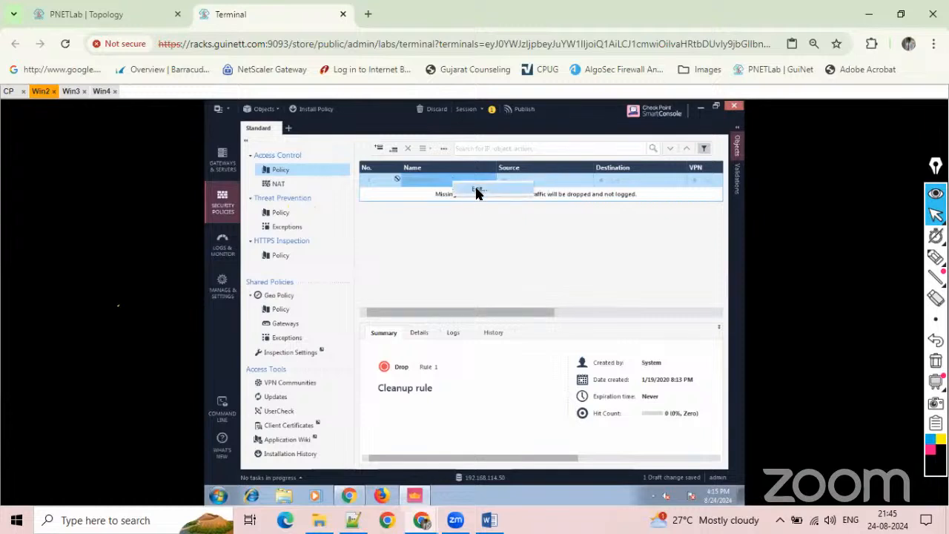
pyautogui.rightClick(378, 179)
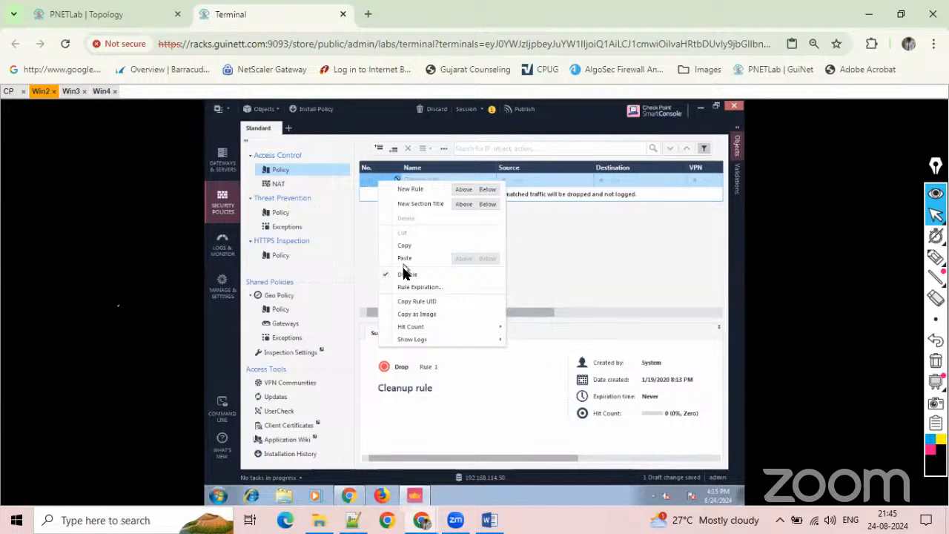
pyautogui.click(406, 274)
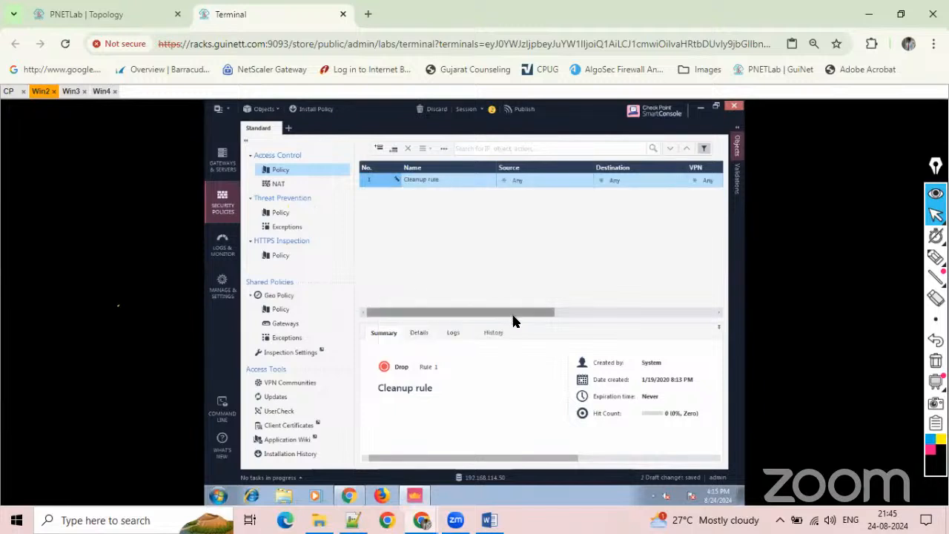
# Set the Cleanup rule's action to Accept and publish the session changes.
pyautogui.moveTo(513, 314); pyautogui.dragTo(665, 316)
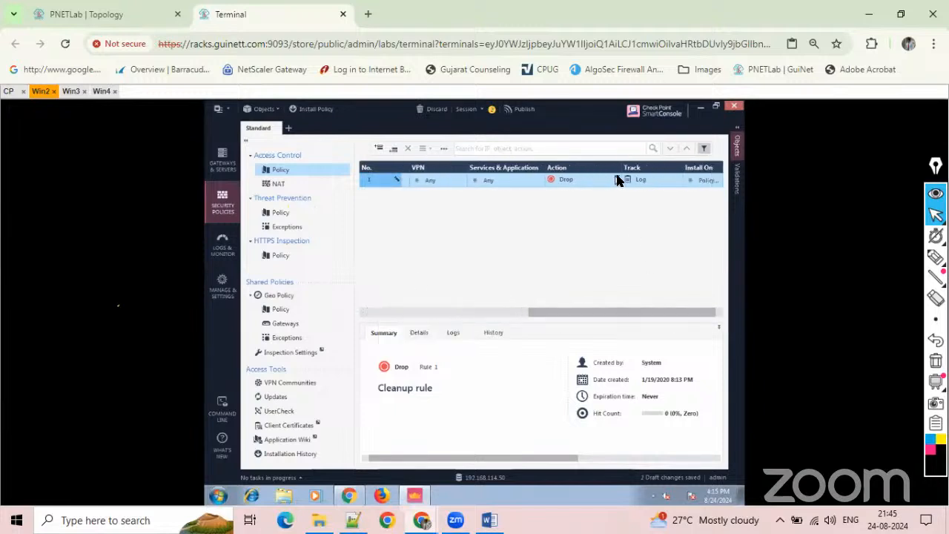
pyautogui.click(618, 181)
pyautogui.click(619, 179)
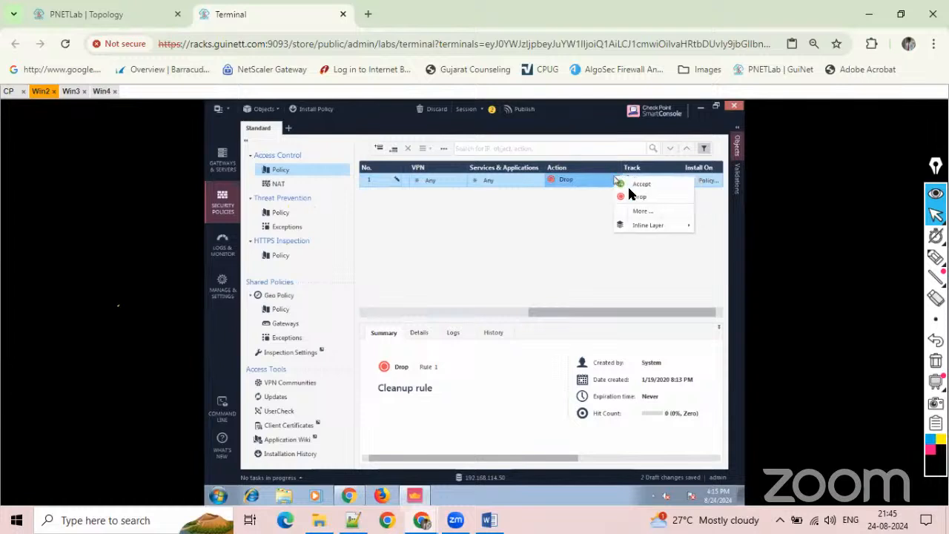
pyautogui.click(627, 184)
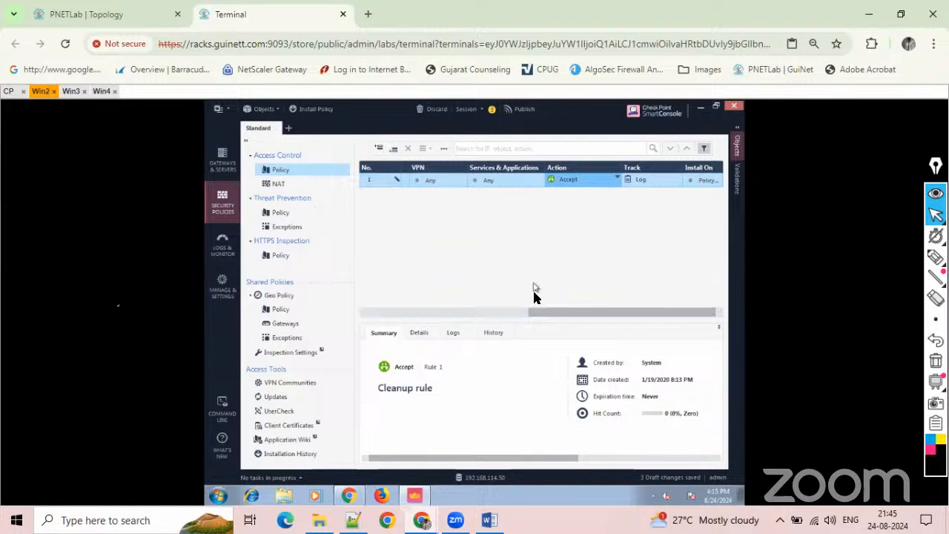
pyautogui.moveTo(539, 313); pyautogui.dragTo(498, 286)
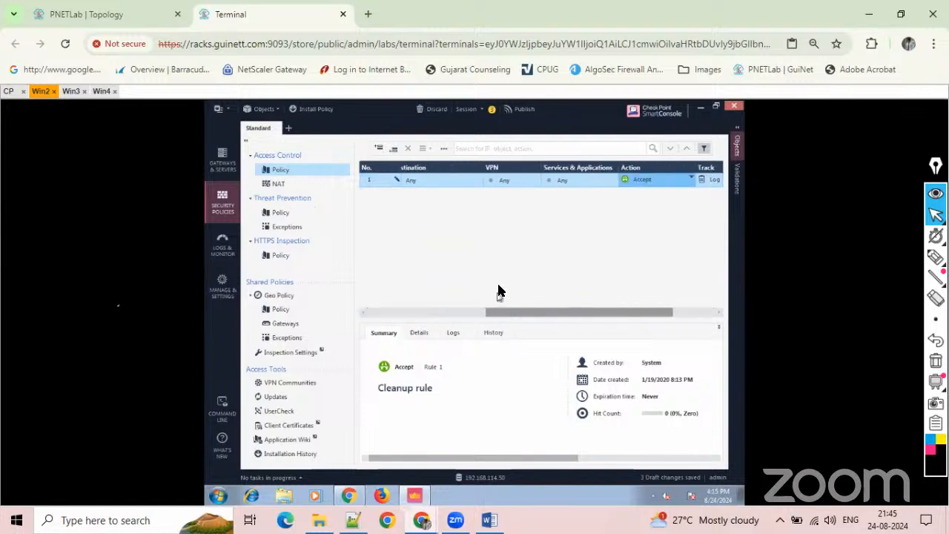
pyautogui.click(521, 110)
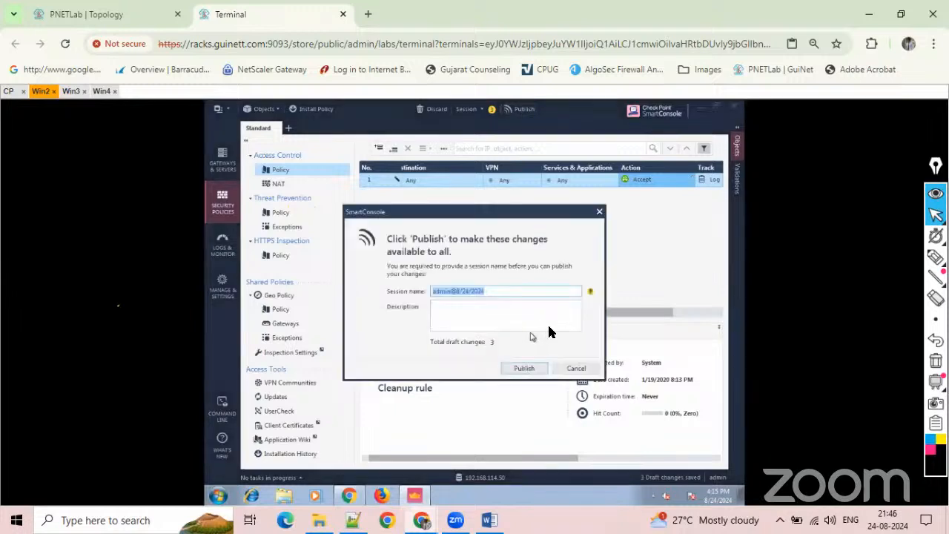
pyautogui.click(522, 370)
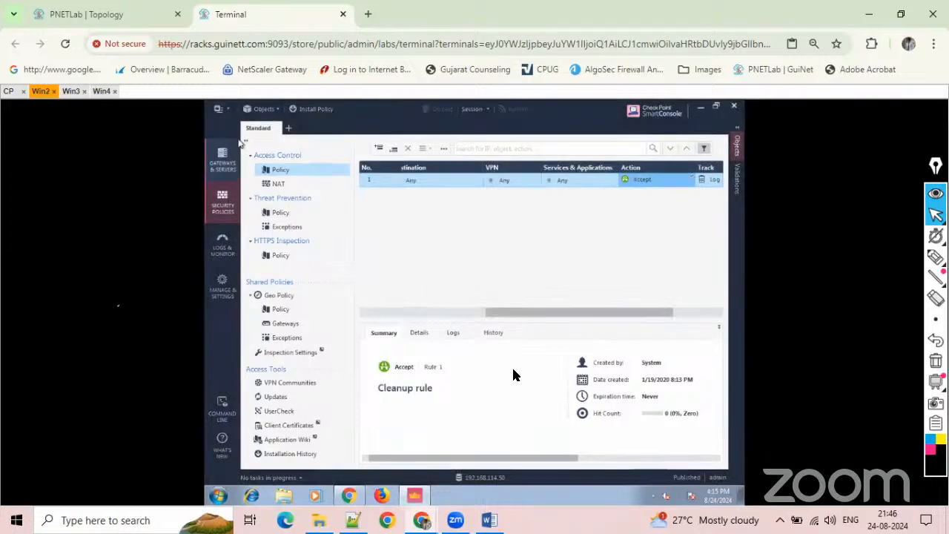
# Ping 20.1.1.1 again from Win3 after publishing the rule change, and interrupt the ping.
pyautogui.click(71, 92)
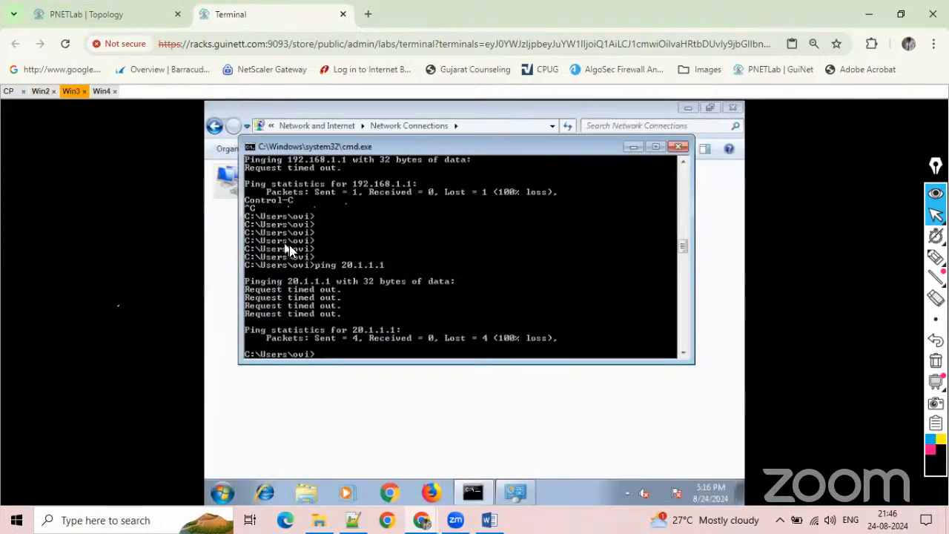
pyautogui.press('Up')
pyautogui.press('Return')
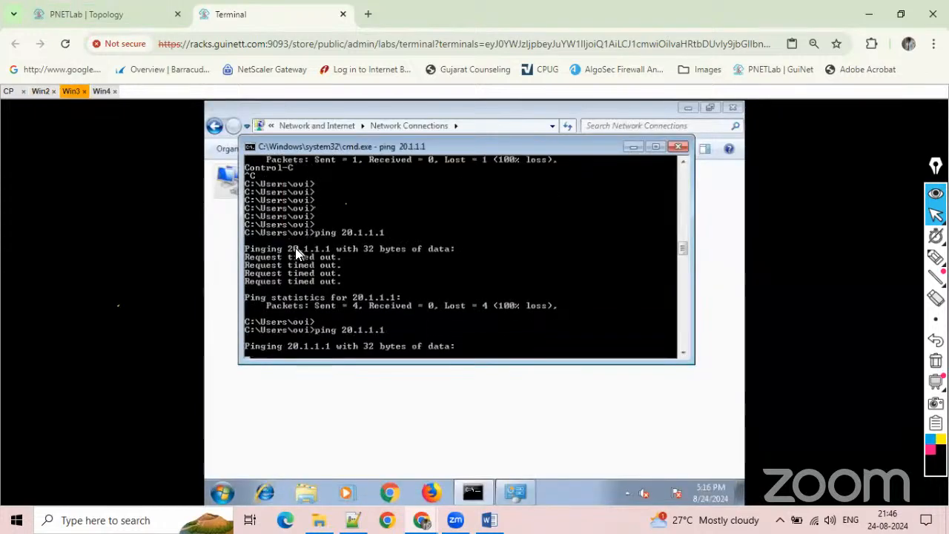
pyautogui.hotkey('ctrl', 'c')
pyautogui.press('Return')
pyautogui.press('Return')
pyautogui.press('Return')
pyautogui.press('Return')
pyautogui.press('Return')
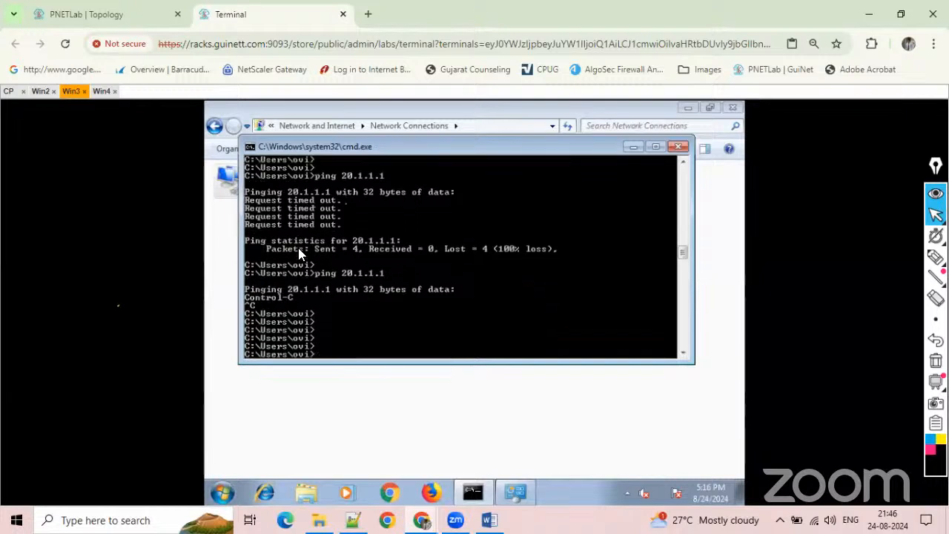
# Open google.com in Chrome on Win3 to test its internet access.
pyautogui.click(398, 496)
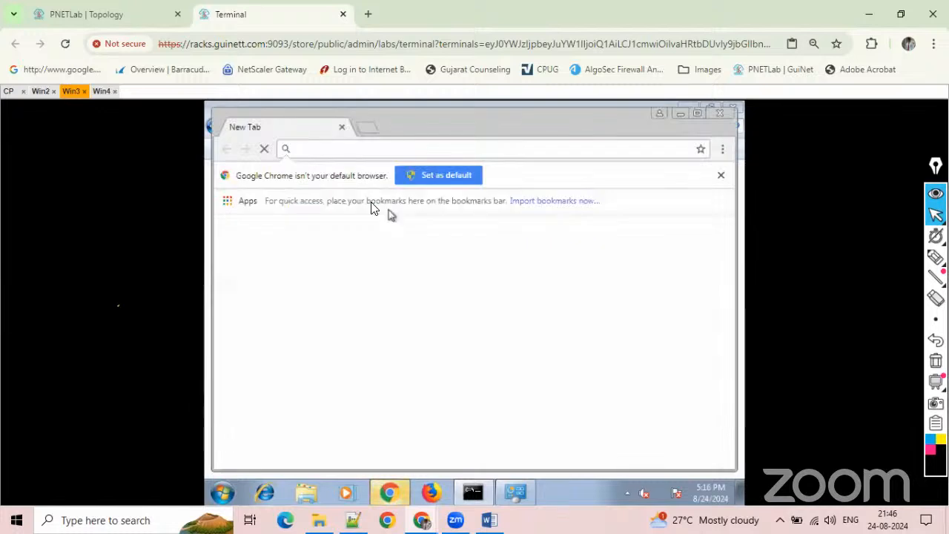
pyautogui.write('g')
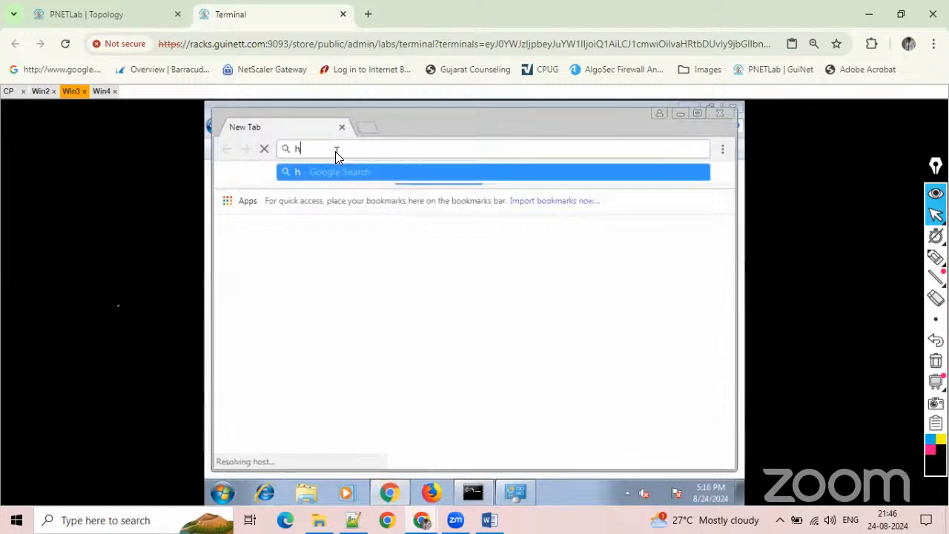
pyautogui.press('BackSpace')
pyautogui.write('google.com')
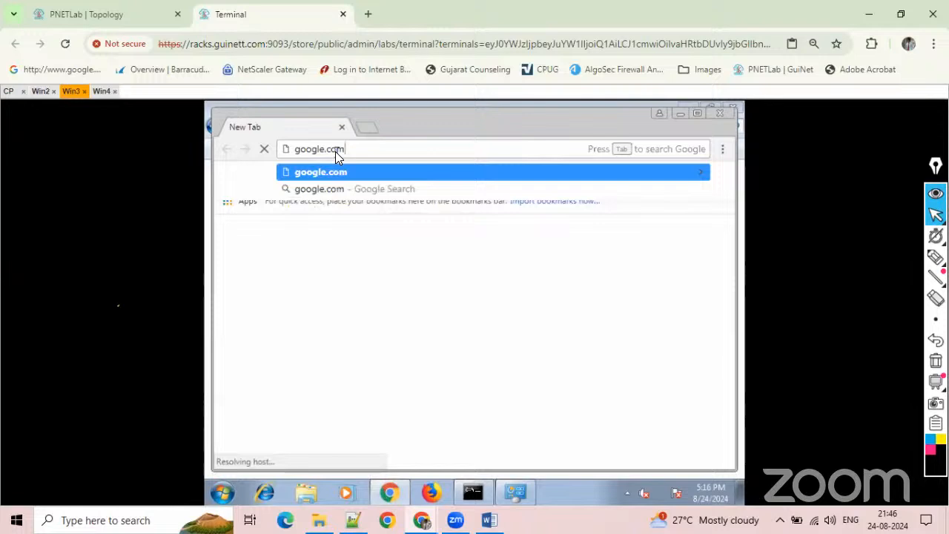
pyautogui.press('Return')
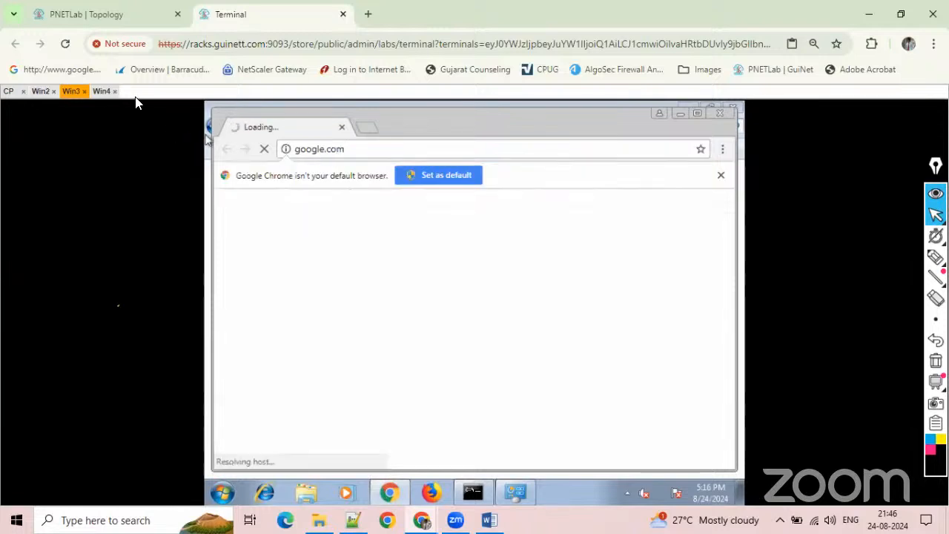
# Switch to Win4 and open google.com in Chrome to test its internet access.
pyautogui.click(101, 90)
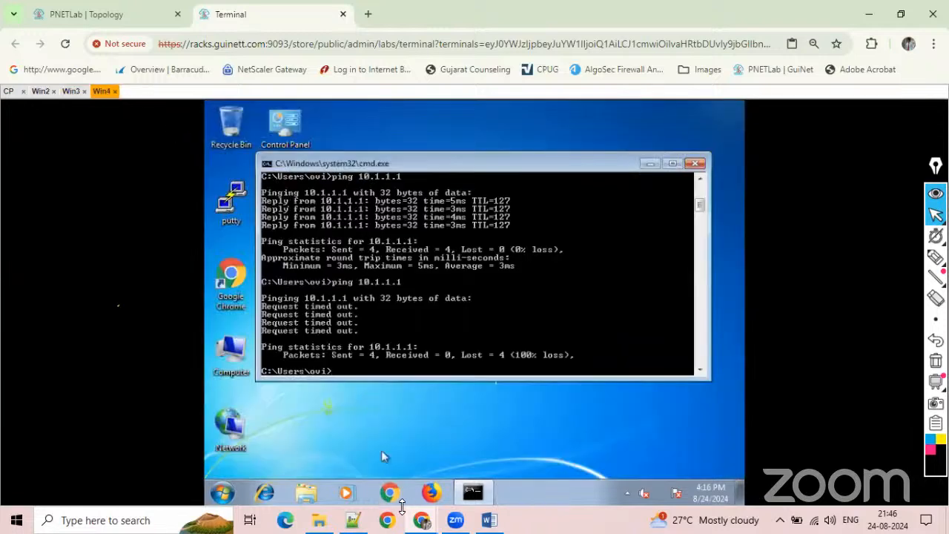
pyautogui.click(391, 496)
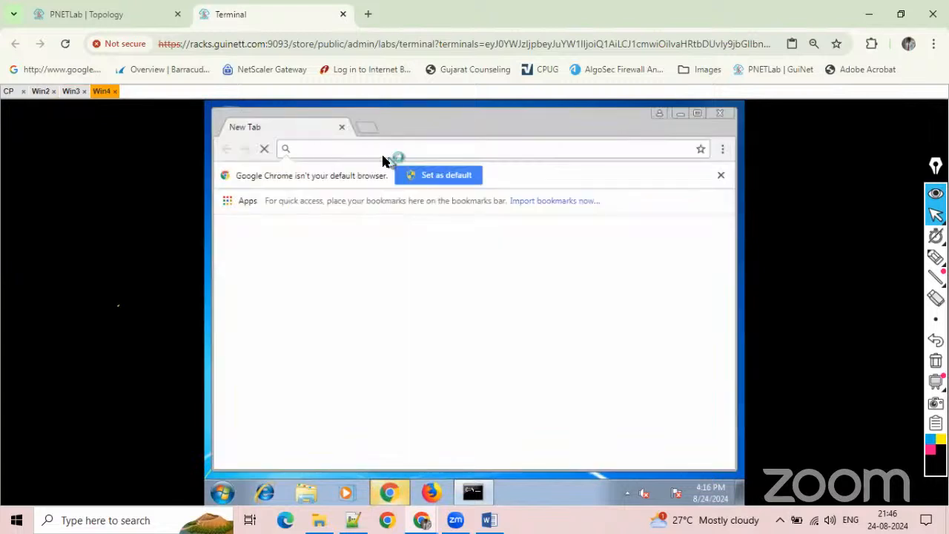
pyautogui.write('goog')
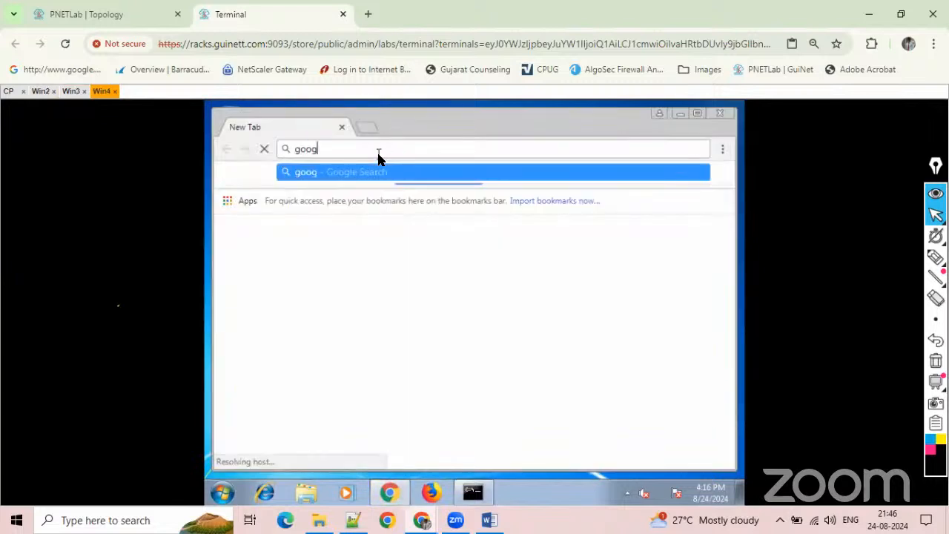
pyautogui.write('le.com')
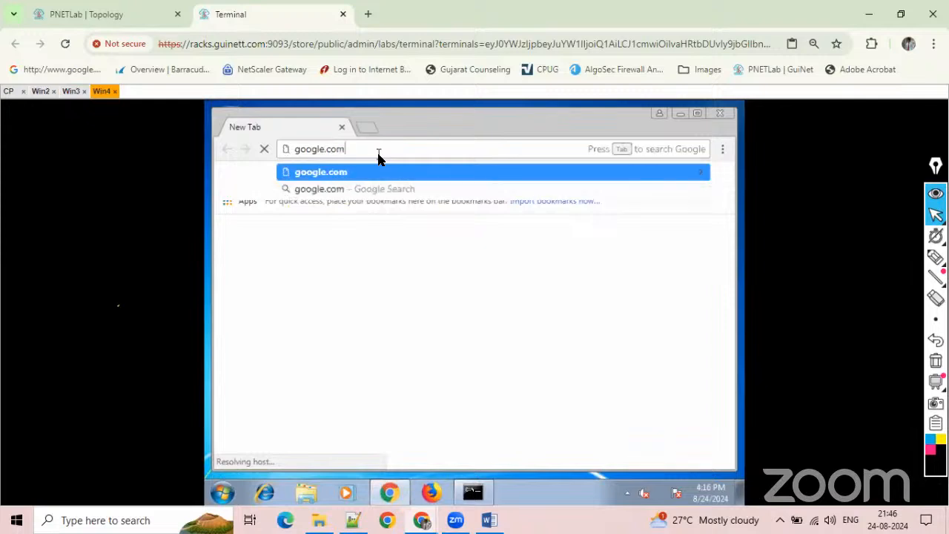
pyautogui.press('Return')
# Compare how the google.com page loads on Win3 and Win4, ending on Win3.
pyautogui.click(75, 92)
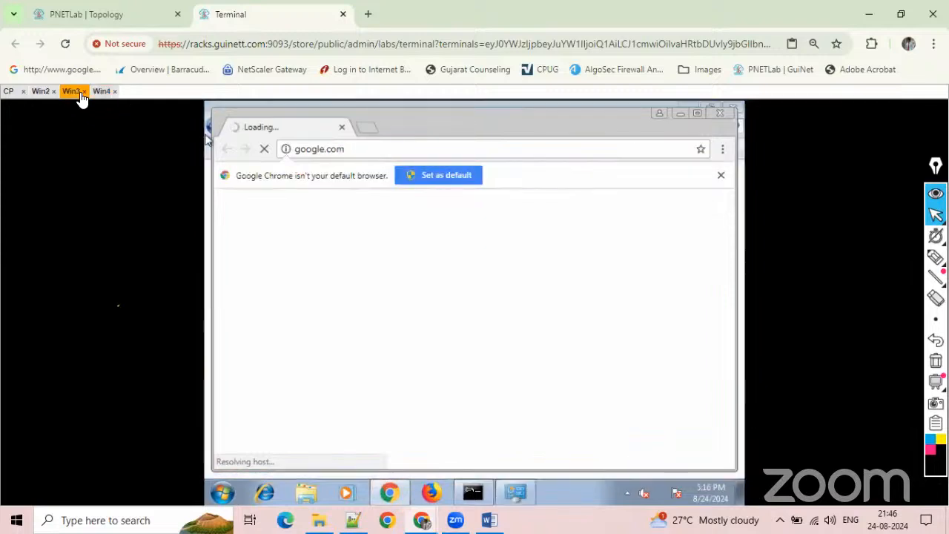
pyautogui.click(102, 91)
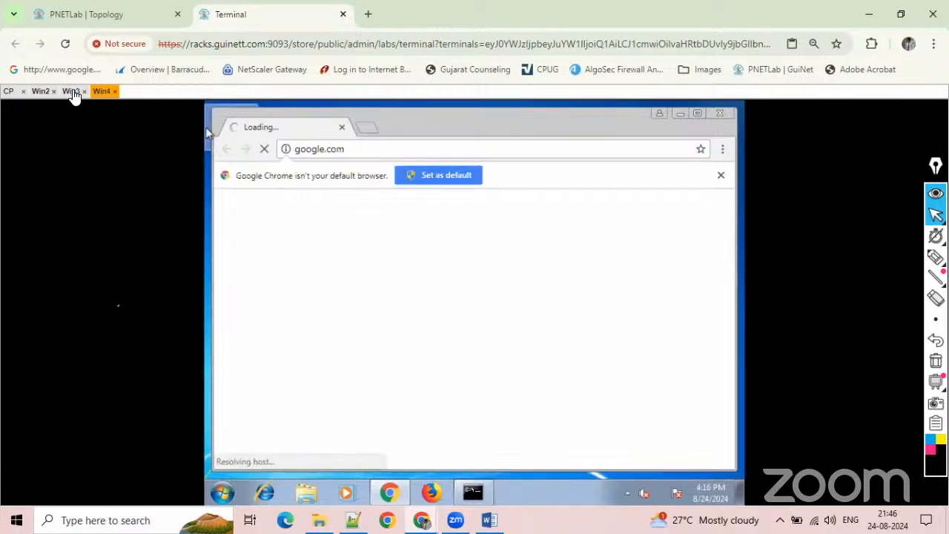
pyautogui.click(72, 92)
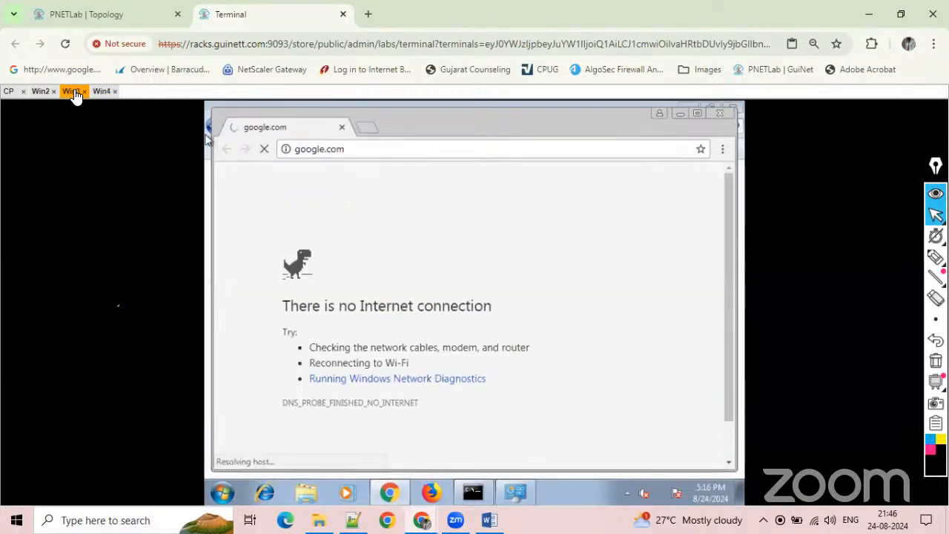
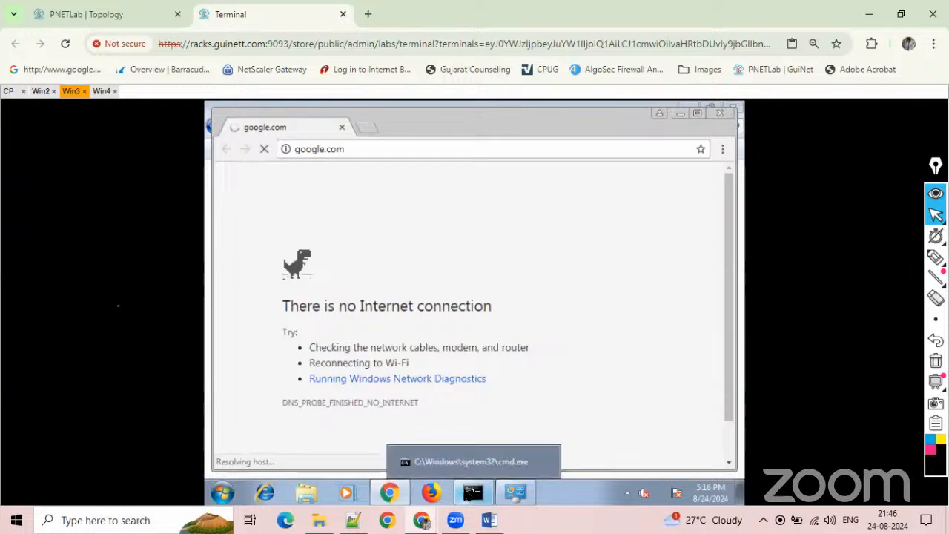
# List Win3's network configuration in the command prompt with ipconfig, including the full details with ipconfig /all.
pyautogui.click(468, 495)
pyautogui.write('ipc')
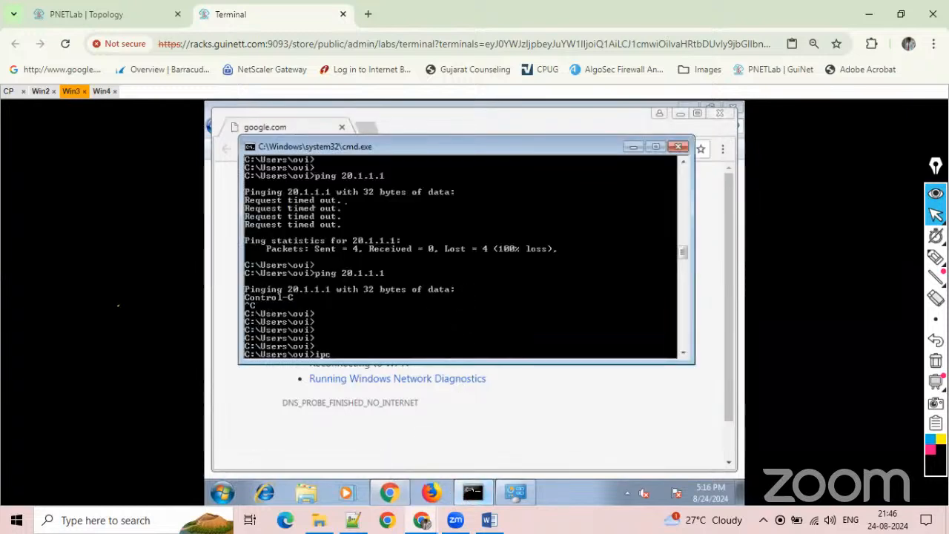
pyautogui.write('onfig')
pyautogui.press('Return')
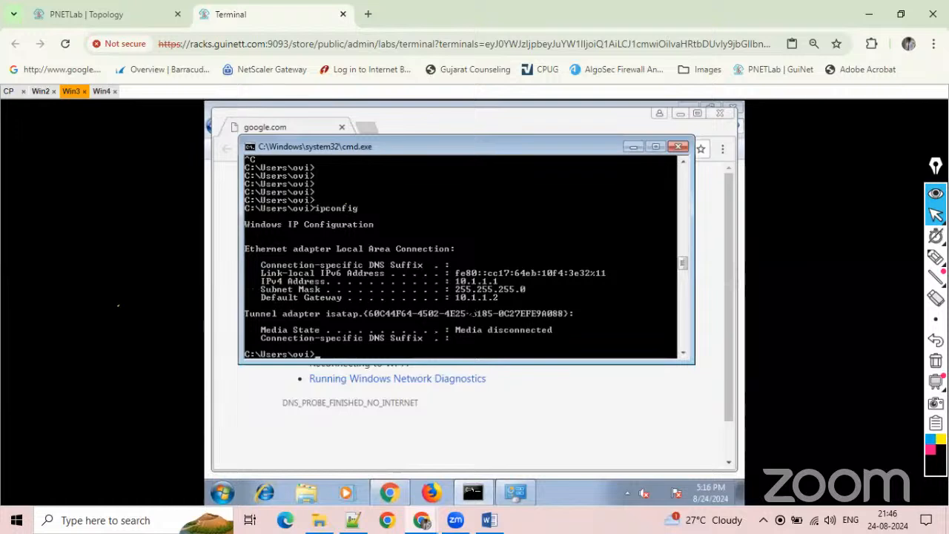
pyautogui.press('Return')
pyautogui.press('Up')
pyautogui.write('/all')
pyautogui.press('Return')
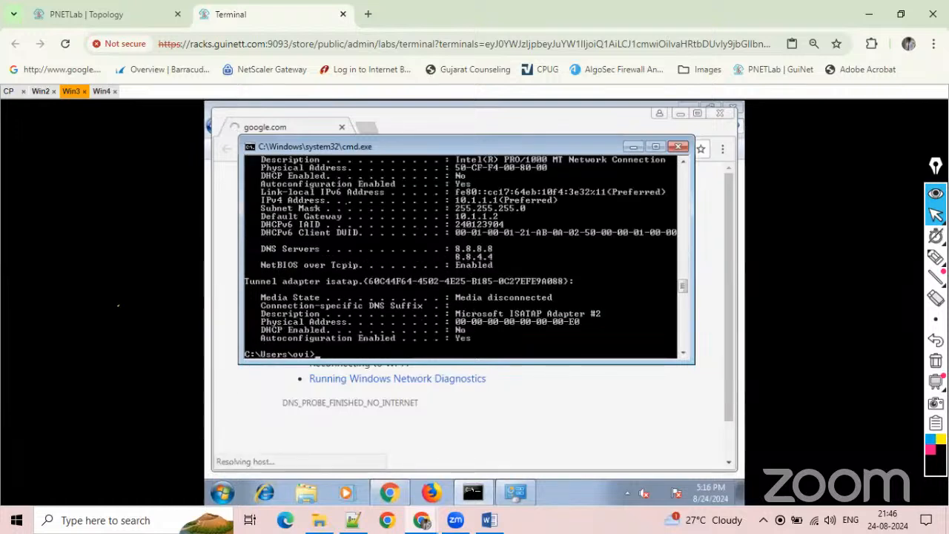
# Run Windows Network Diagnostics from Win3's failed google.com page, checking the page on Win4 while it runs.
pyautogui.click(329, 445)
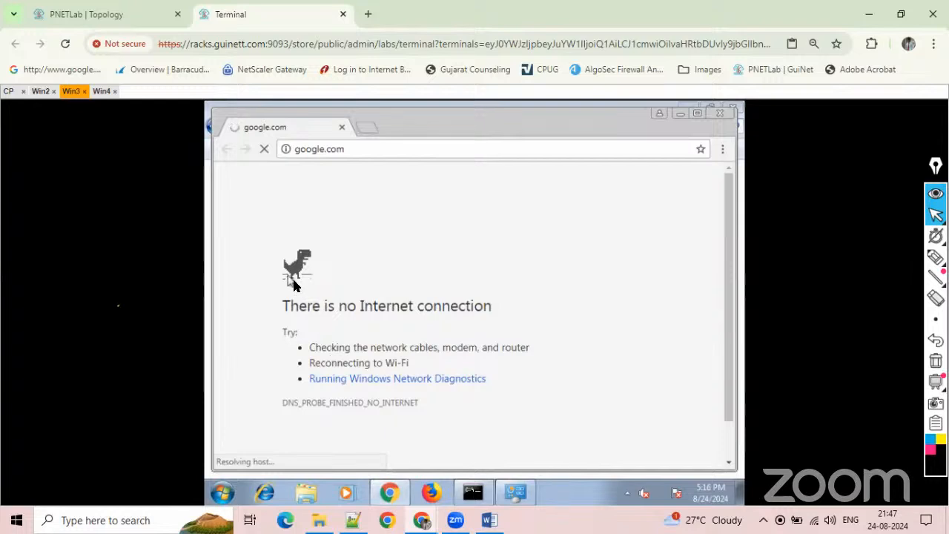
pyautogui.click(358, 379)
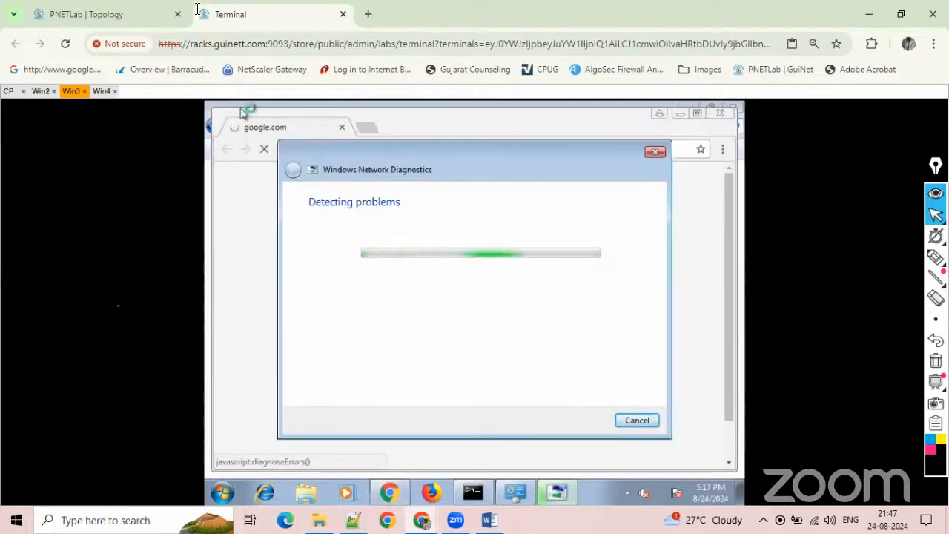
pyautogui.click(97, 93)
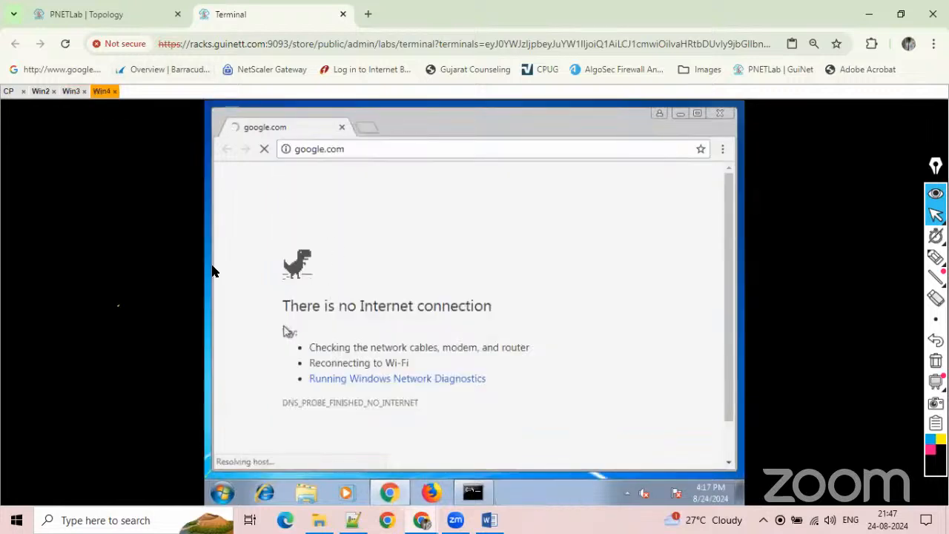
pyautogui.click(71, 93)
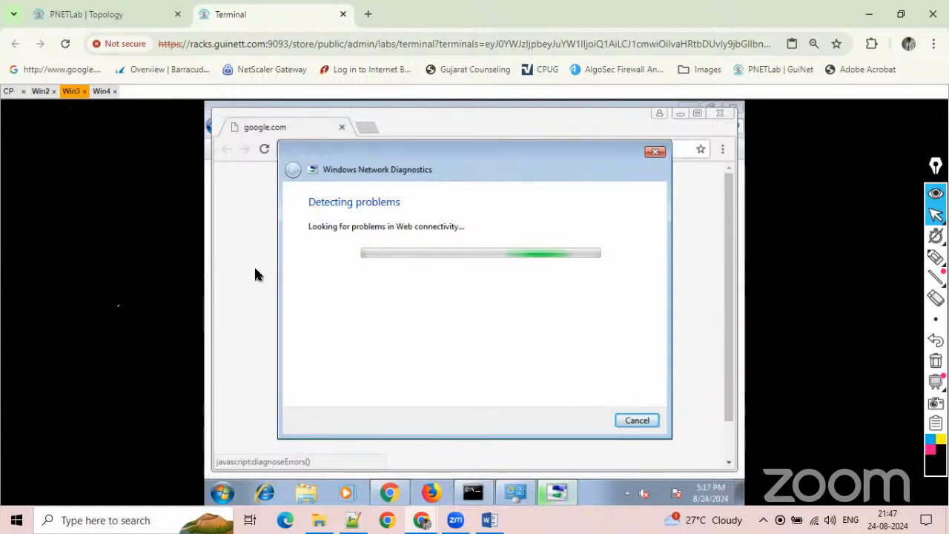
# Run Windows Network Diagnostics from Win4's failed google.com page and return to Win3 to check its diagnosis.
pyautogui.click(100, 91)
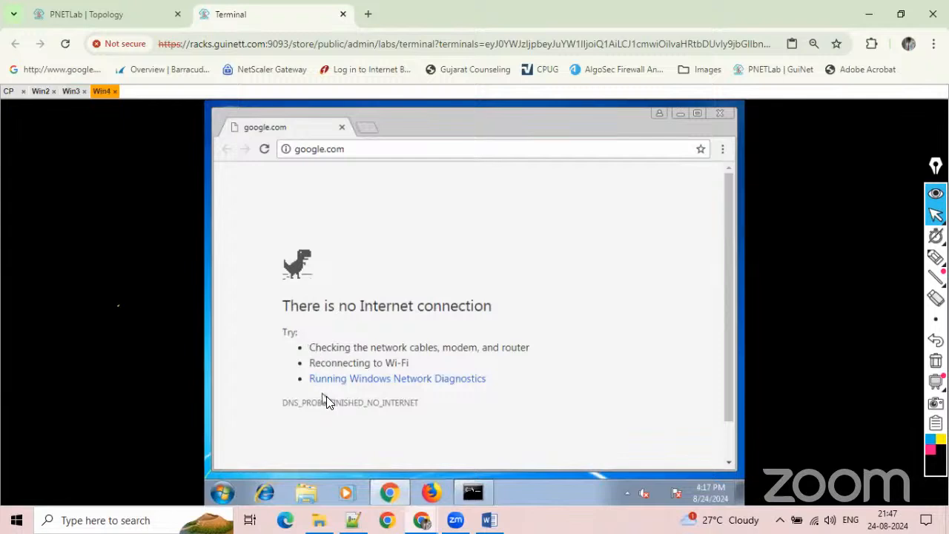
pyautogui.click(338, 380)
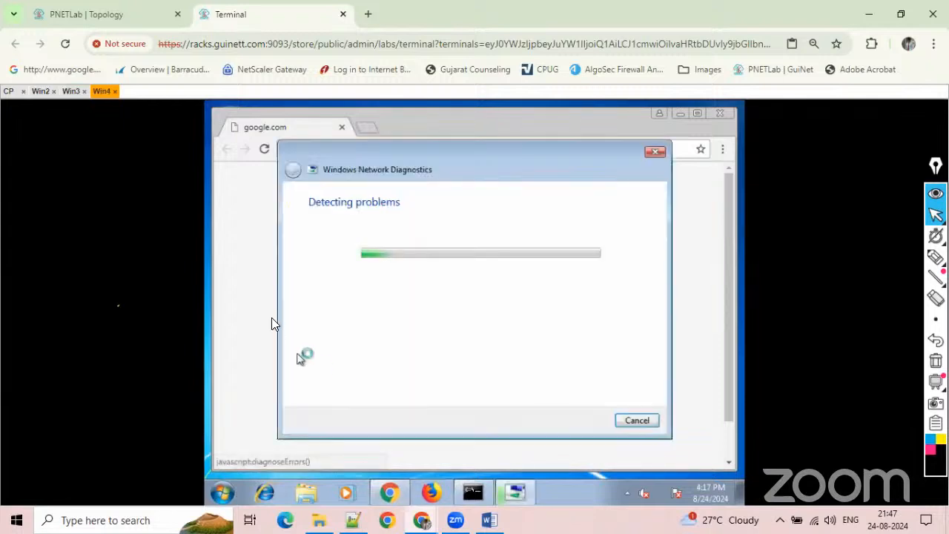
pyautogui.click(66, 89)
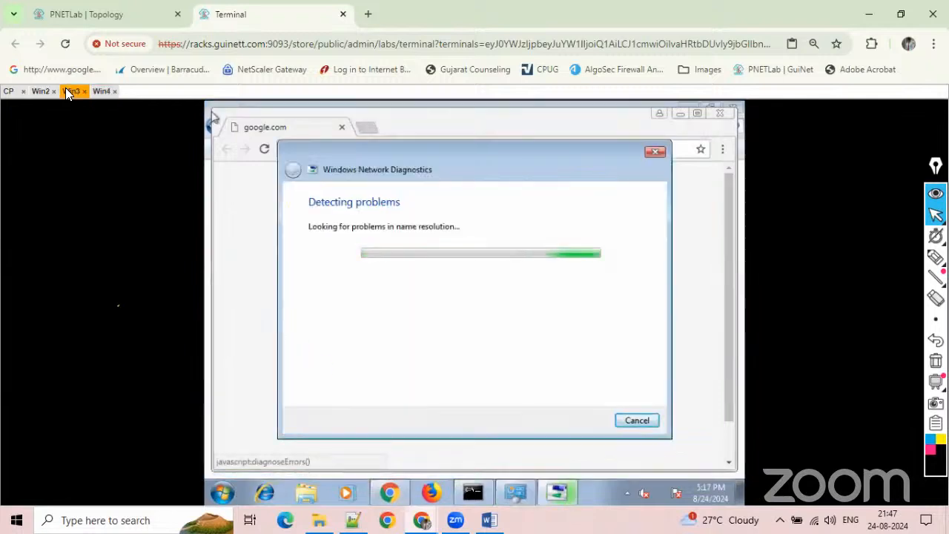
# In SmartConsole on Win2, add an access rule above the Cleanup rule and name it jgv.
pyautogui.click(41, 90)
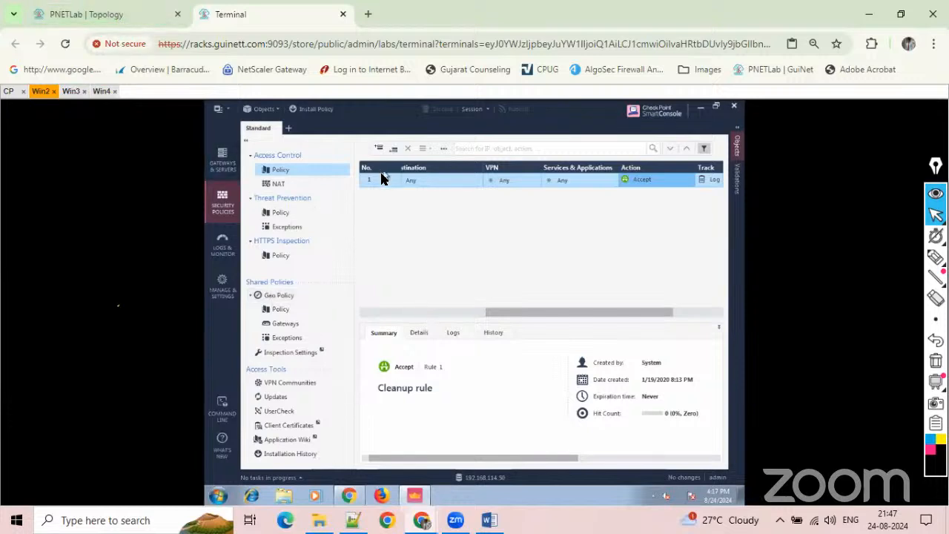
pyautogui.click(378, 148)
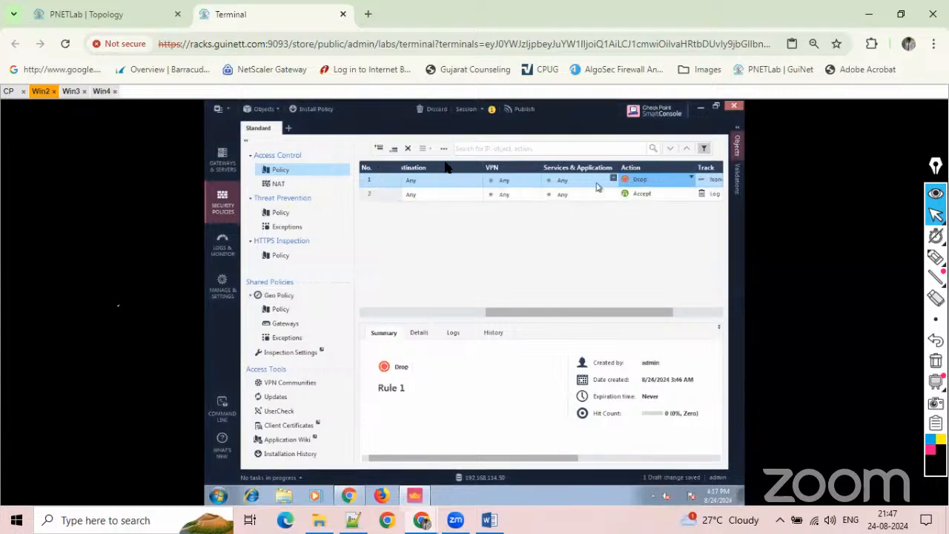
pyautogui.click(430, 312)
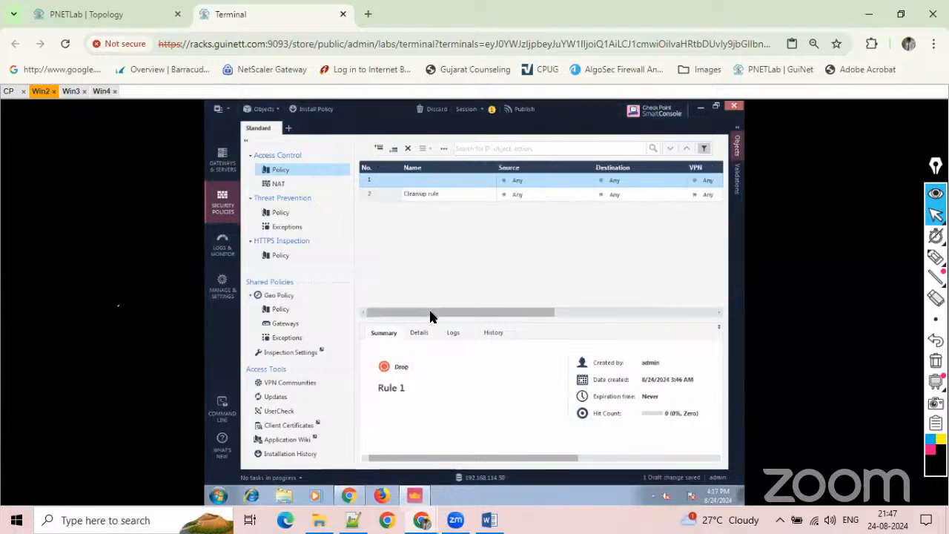
pyautogui.doubleClick(467, 183)
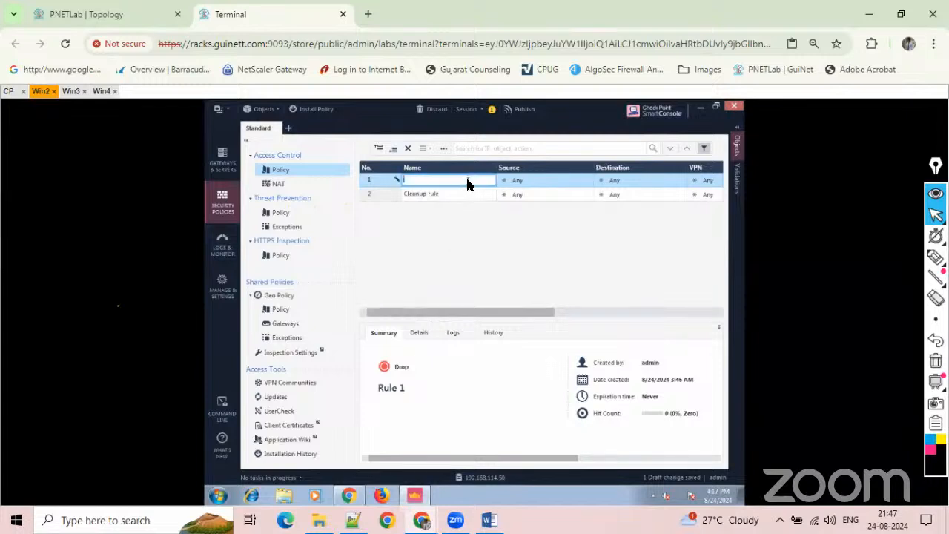
pyautogui.write('jgv')
pyautogui.click(544, 183)
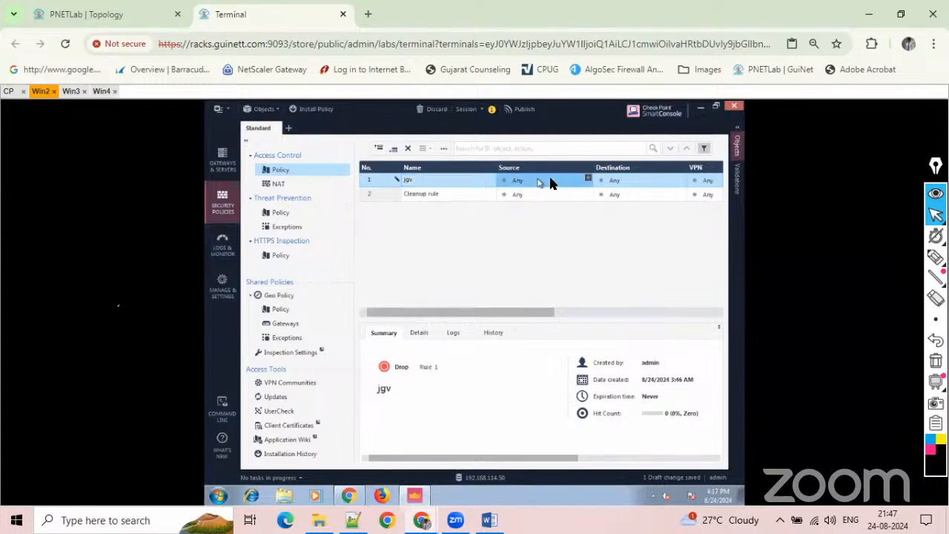
# Search the source objects of the jgv rule for 10.1.1.0/24.
pyautogui.click(588, 178)
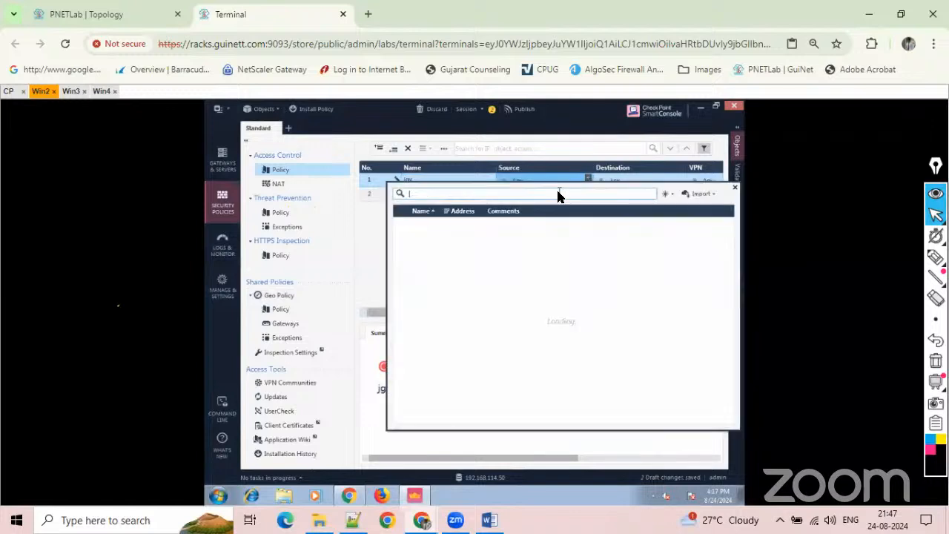
pyautogui.write('10')
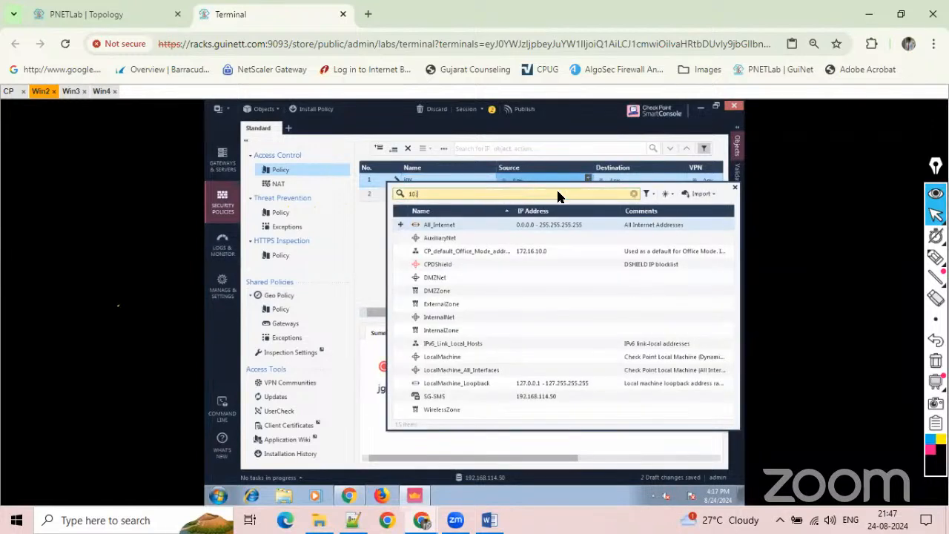
pyautogui.write('.1.1.1')
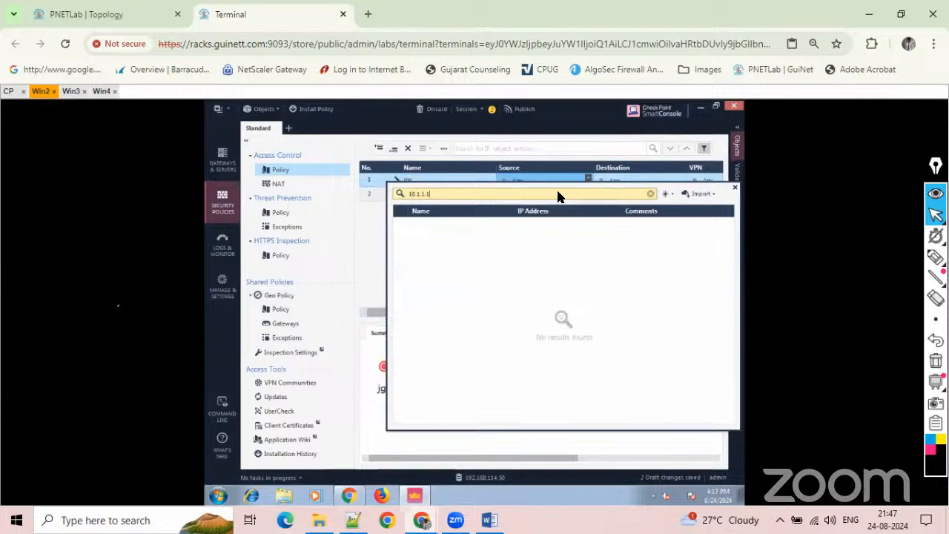
pyautogui.press('BackSpace')
pyautogui.write('0/24')
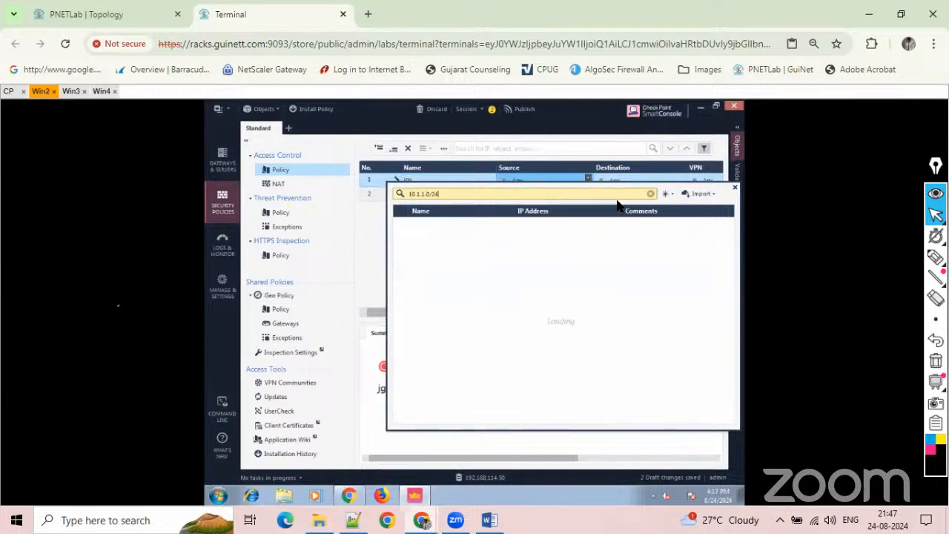
# Start a new network object for the jgv rule's source and name it Net-10.1.1.0/24.
pyautogui.click(670, 195)
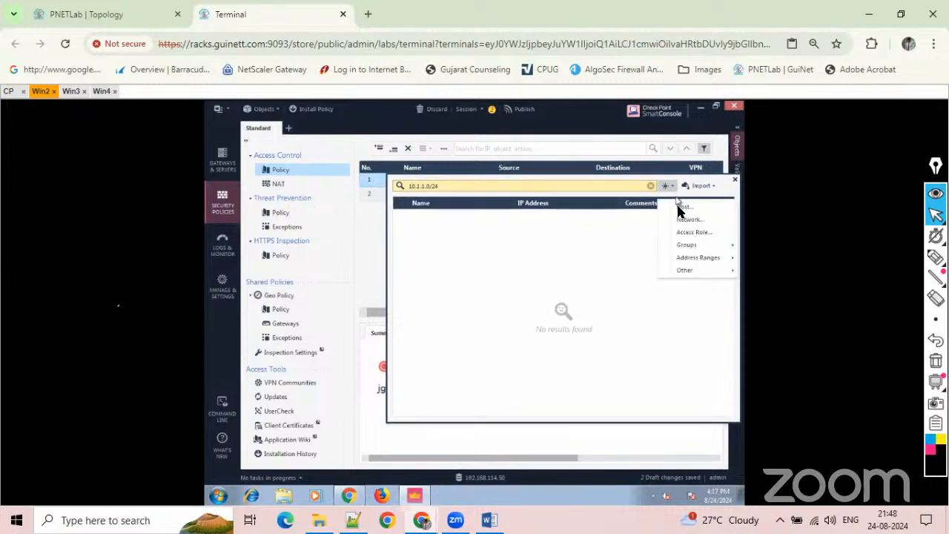
pyautogui.click(679, 220)
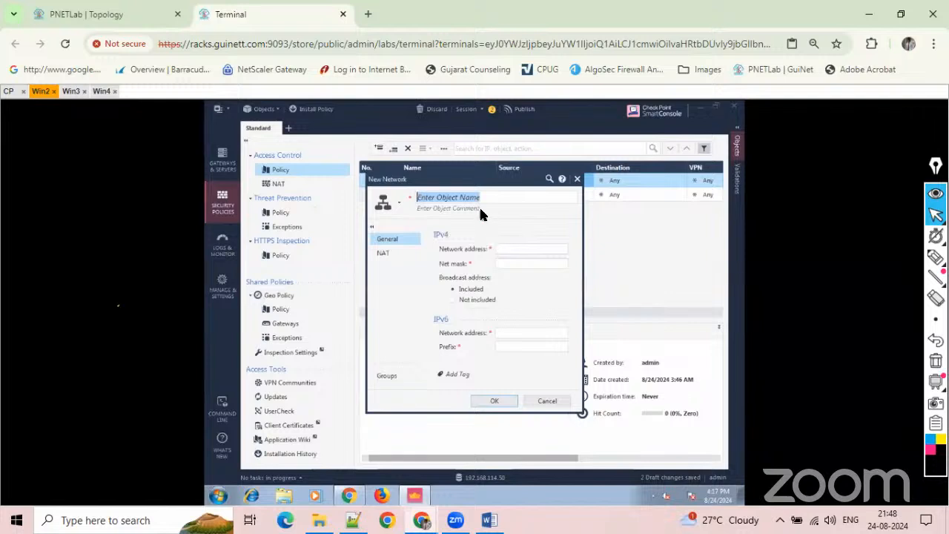
pyautogui.write('NEt')
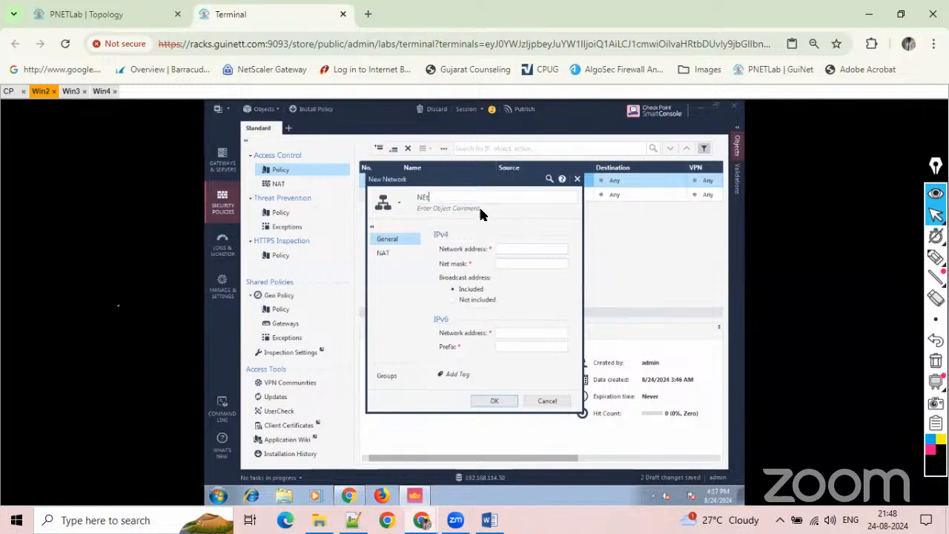
pyautogui.press('BackSpace')
pyautogui.press('BackSpace')
pyautogui.write('et-10.1.1.0/24')
# Set the network to 10.1.1.0 with mask 255.255.255.0, add automatic address translation rules hiding behind the gateway, and save it.
pyautogui.click(501, 249)
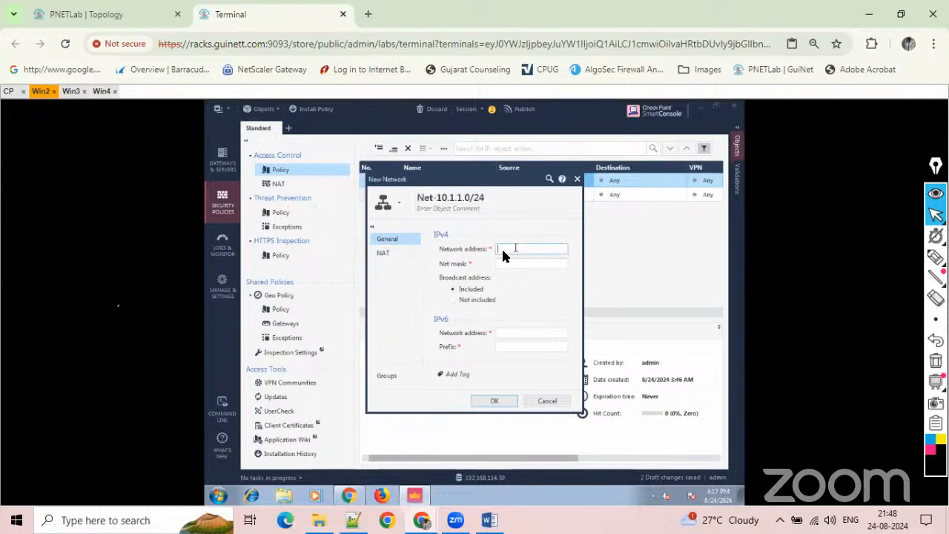
pyautogui.write('10.1.1.0')
pyautogui.press('Tab')
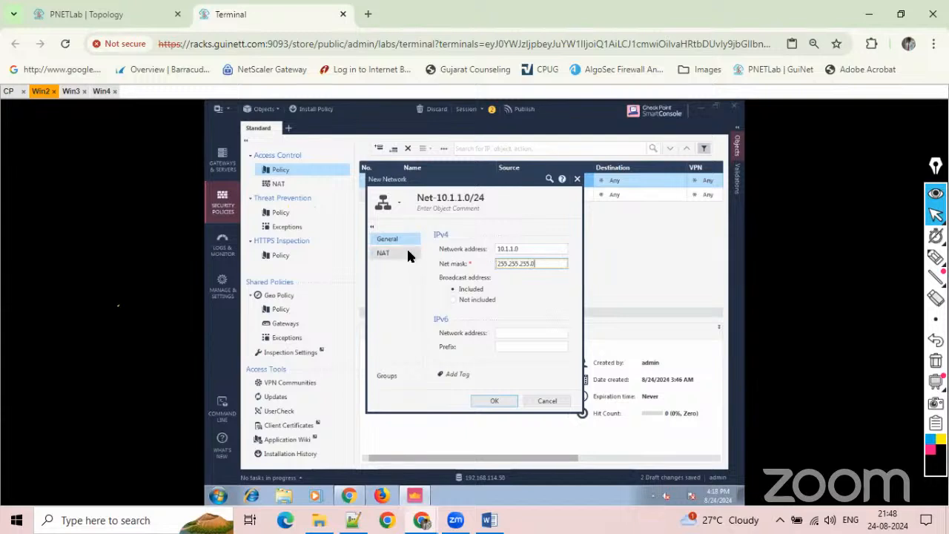
pyautogui.click(408, 253)
pyautogui.click(443, 248)
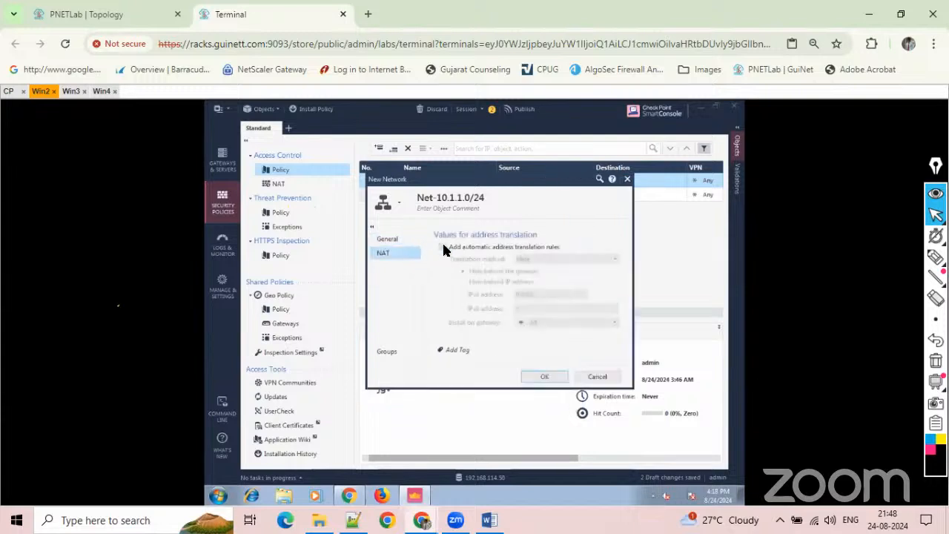
pyautogui.click(559, 378)
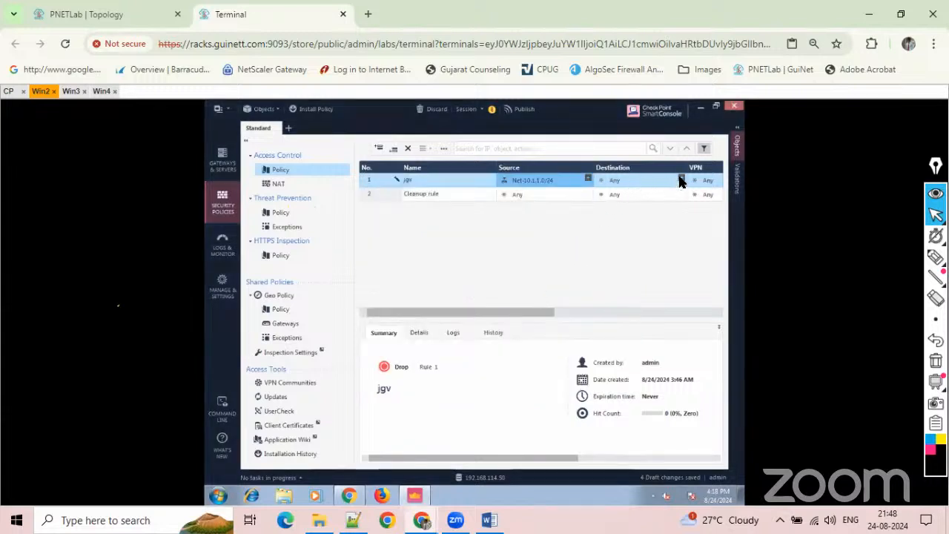
# Start a second network object for the jgv rule's source and name it Net_20.1.1.0/24.
pyautogui.moveTo(517, 312); pyautogui.dragTo(494, 311)
pyautogui.click(588, 180)
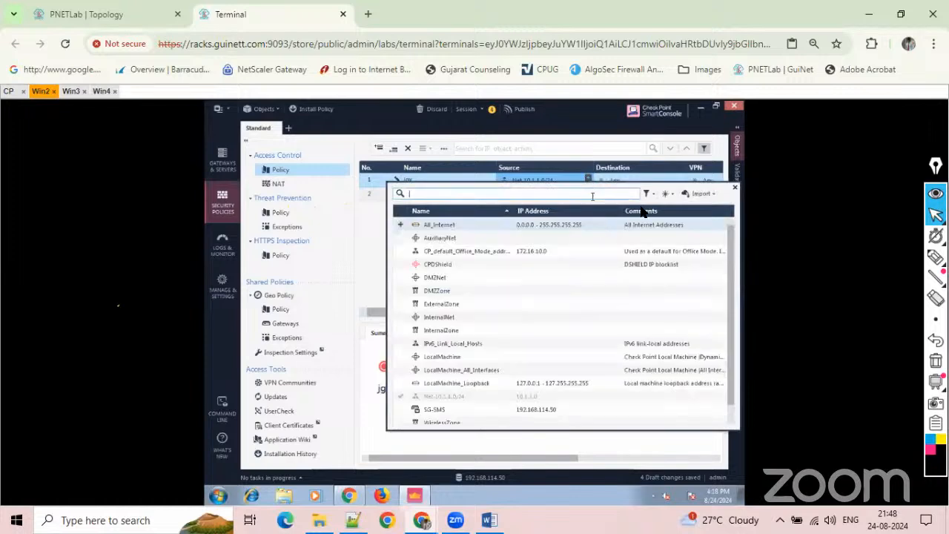
pyautogui.click(667, 194)
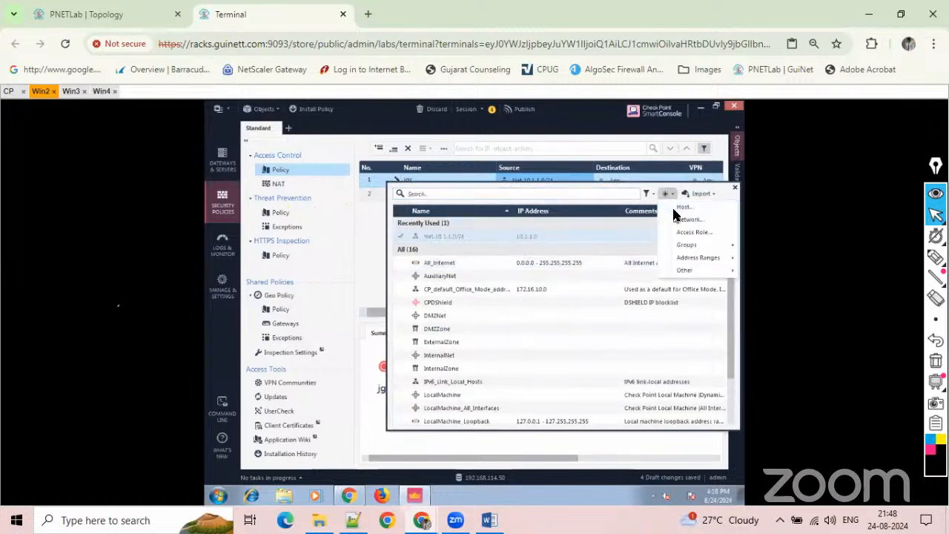
pyautogui.click(678, 220)
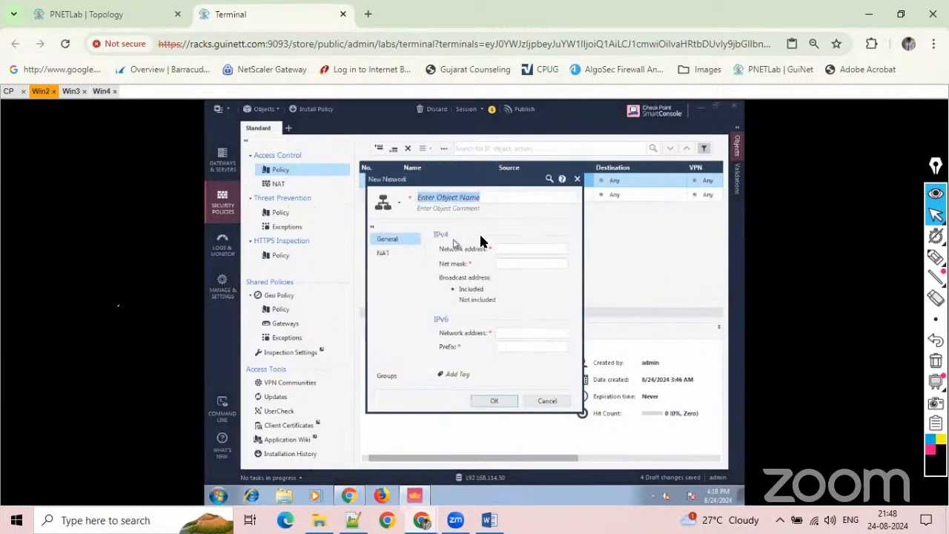
pyautogui.write('nET')
pyautogui.press('BackSpace')
pyautogui.press('BackSpace')
pyautogui.press('BackSpace')
pyautogui.write('Net')
pyautogui.write('0/24')
pyautogui.press('Tab')
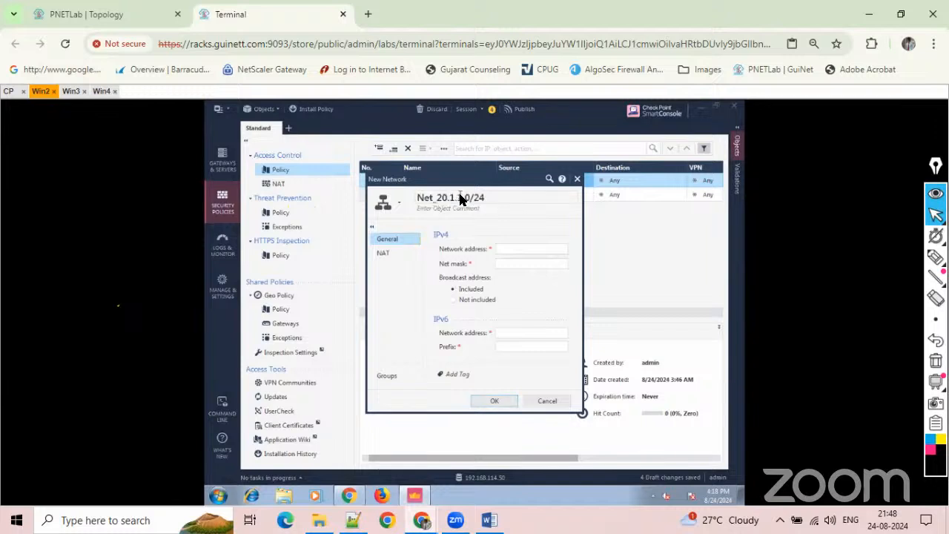
# Set the network to 20.1.1.0 with mask 255.255.255.0, enable automatic hide NAT behind the gateway, and save the object.
pyautogui.click(502, 254)
pyautogui.press('Tab')
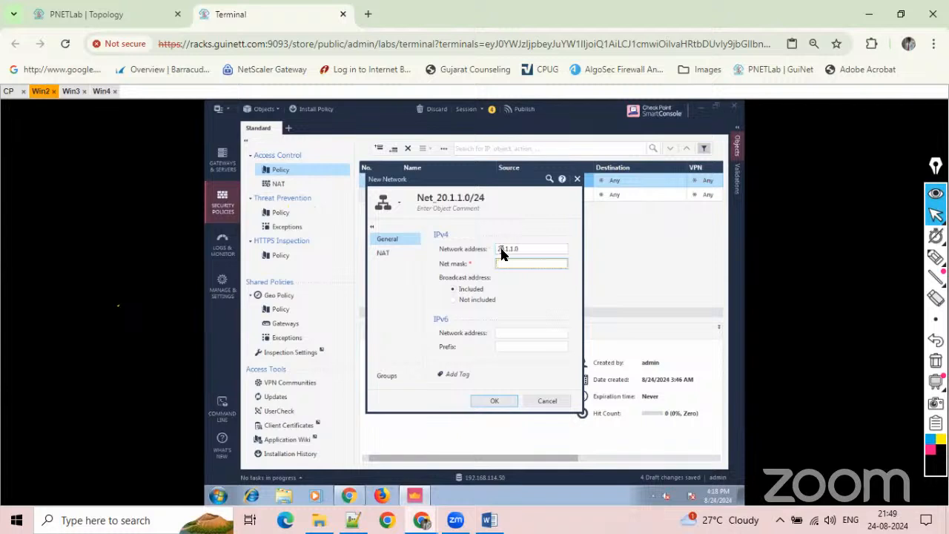
pyautogui.write('255.255.255.0')
pyautogui.click(383, 253)
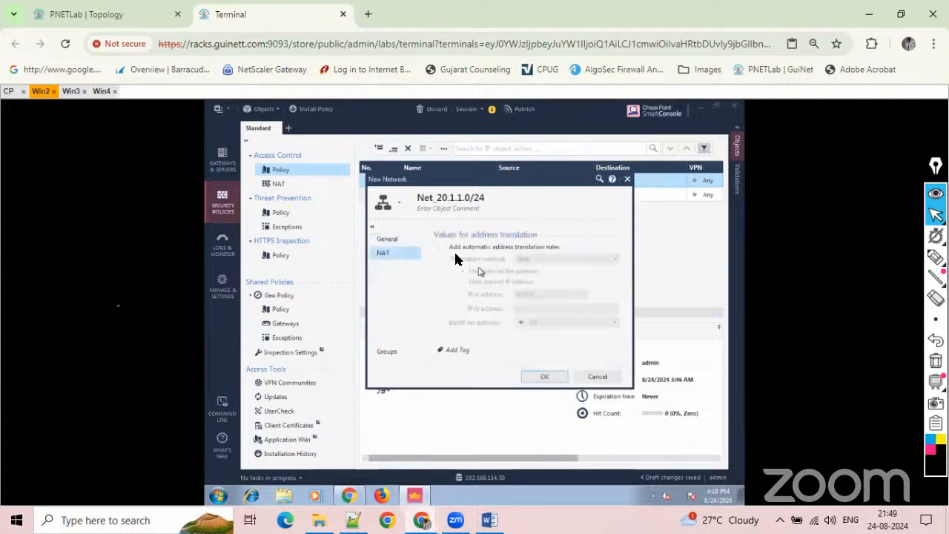
pyautogui.click(443, 247)
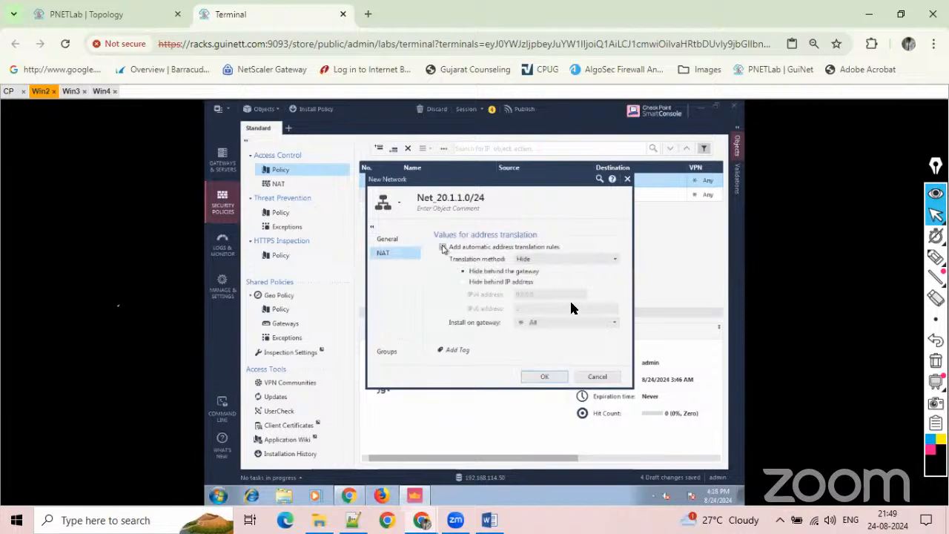
pyautogui.click(542, 377)
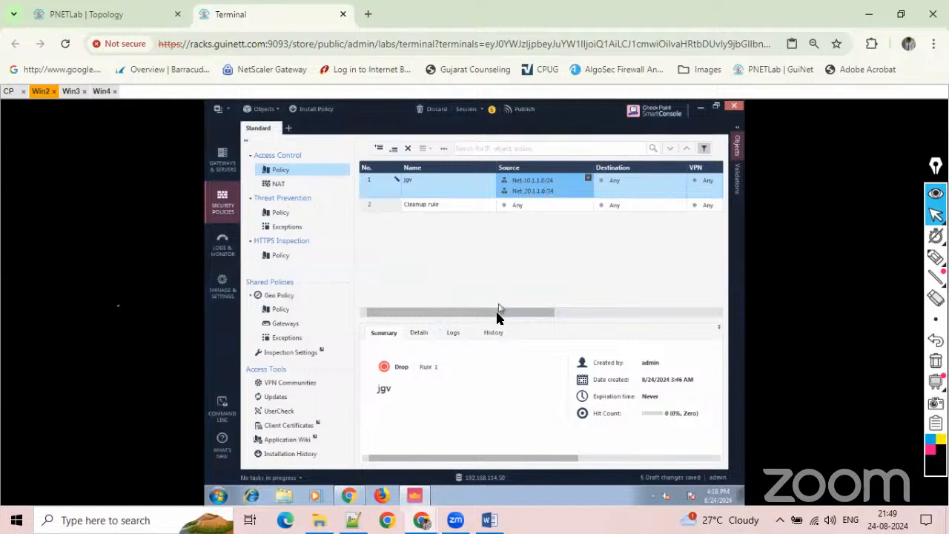
# Set the jgv rule's action to Accept and its tracking to Log.
pyautogui.moveTo(496, 312); pyautogui.dragTo(650, 252)
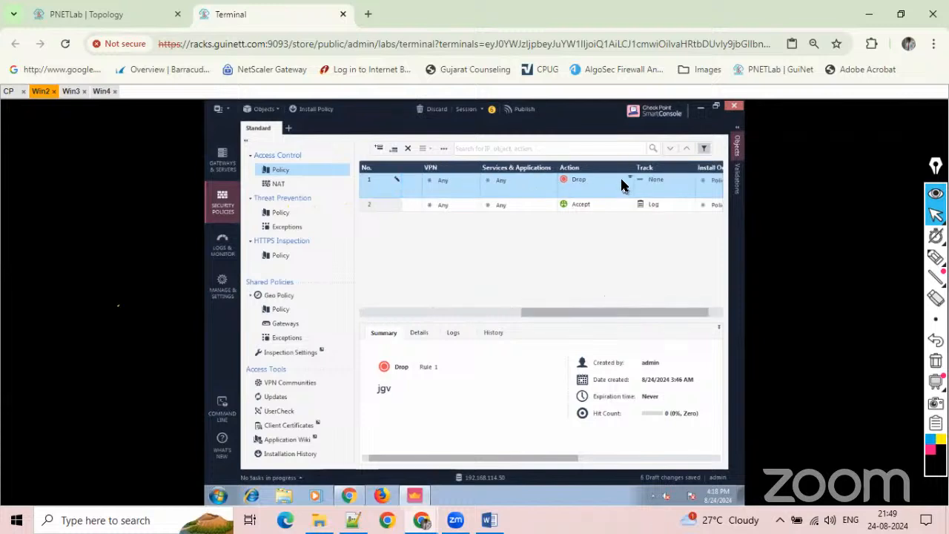
pyautogui.click(617, 187)
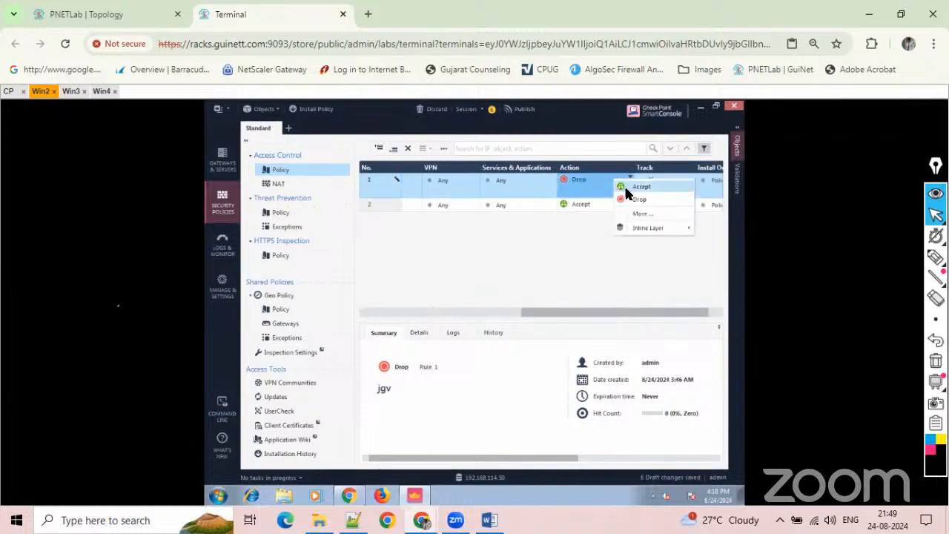
pyautogui.click(637, 187)
pyautogui.moveTo(585, 313); pyautogui.dragTo(618, 313)
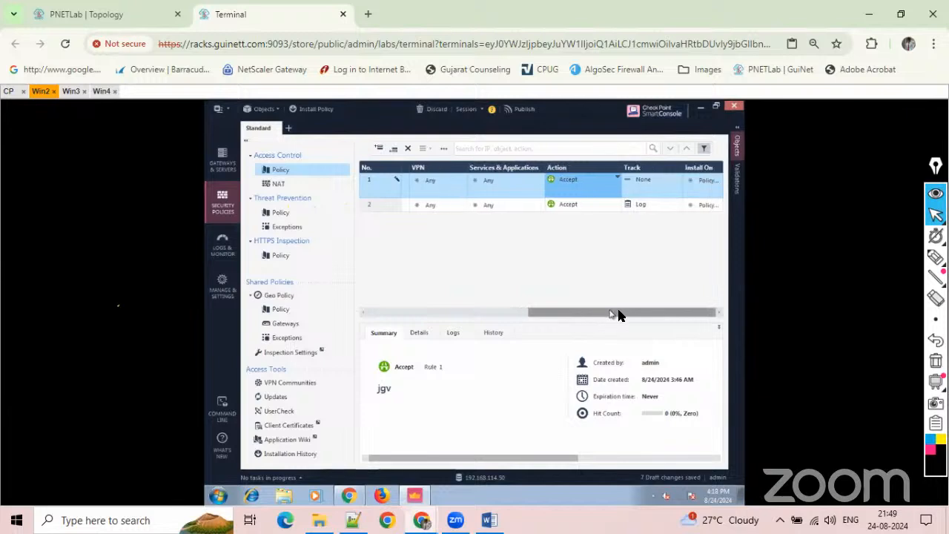
pyautogui.click(642, 183)
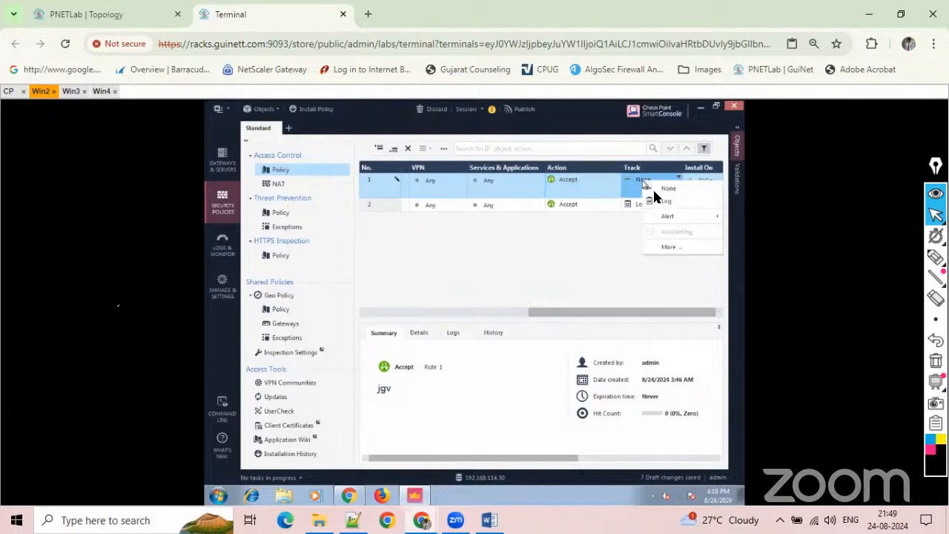
pyautogui.click(657, 202)
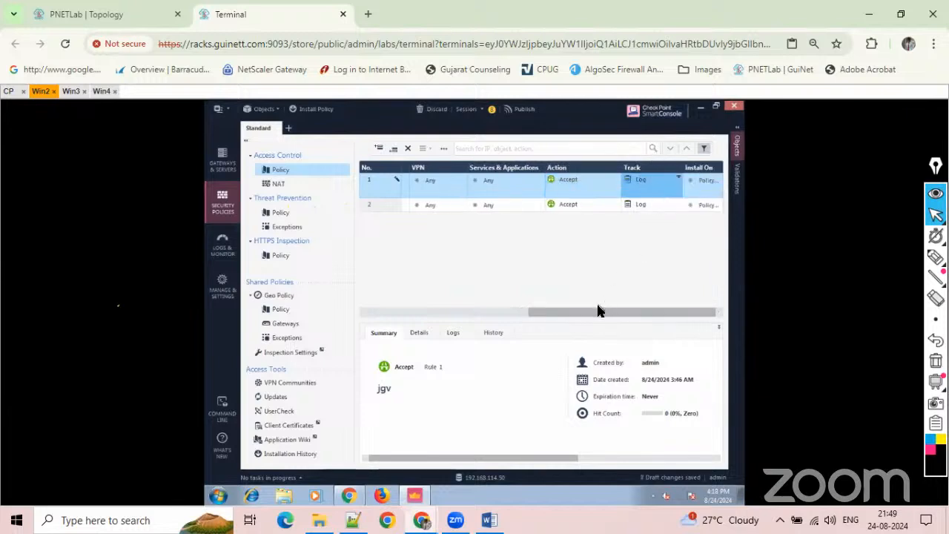
# Publish the draft changes and install the Standard policy on the SG-SMS gateway.
pyautogui.moveTo(599, 312); pyautogui.dragTo(373, 313)
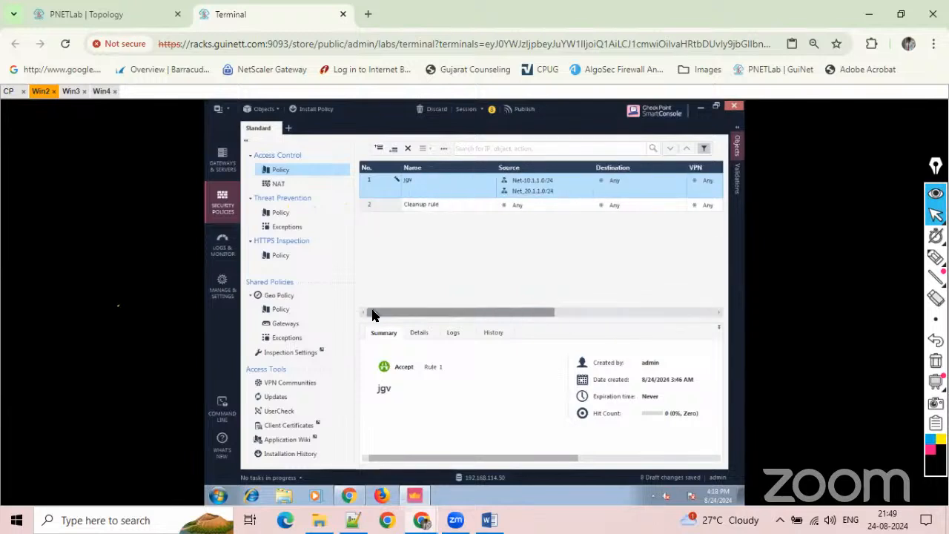
pyautogui.click(522, 109)
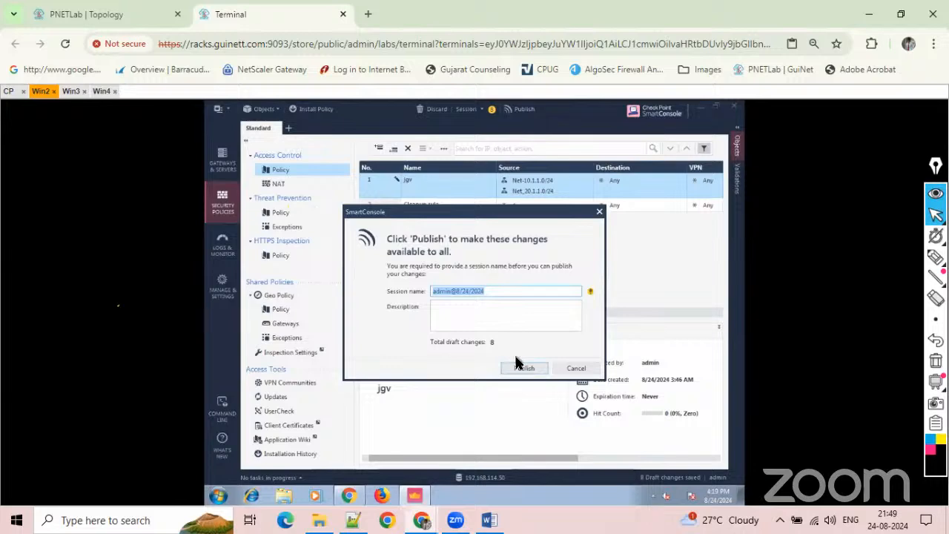
pyautogui.click(519, 369)
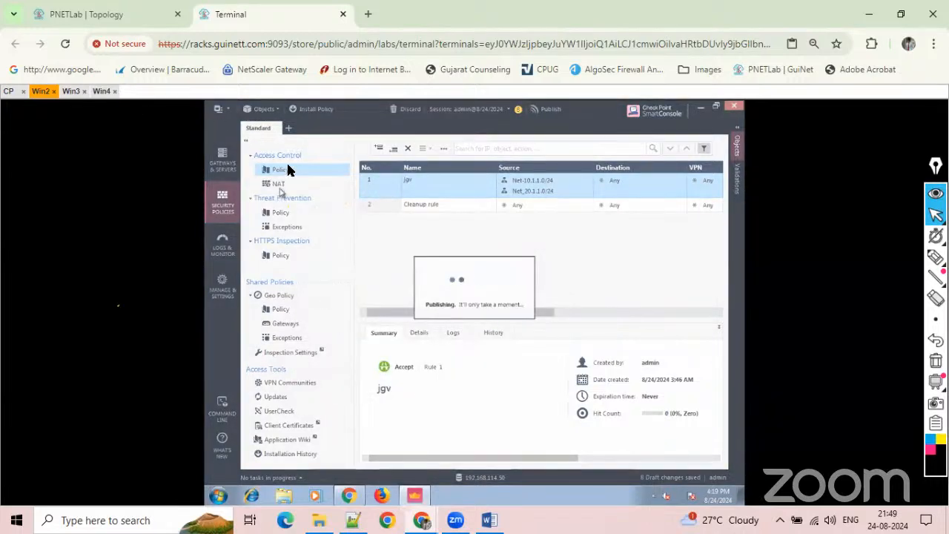
pyautogui.click(310, 112)
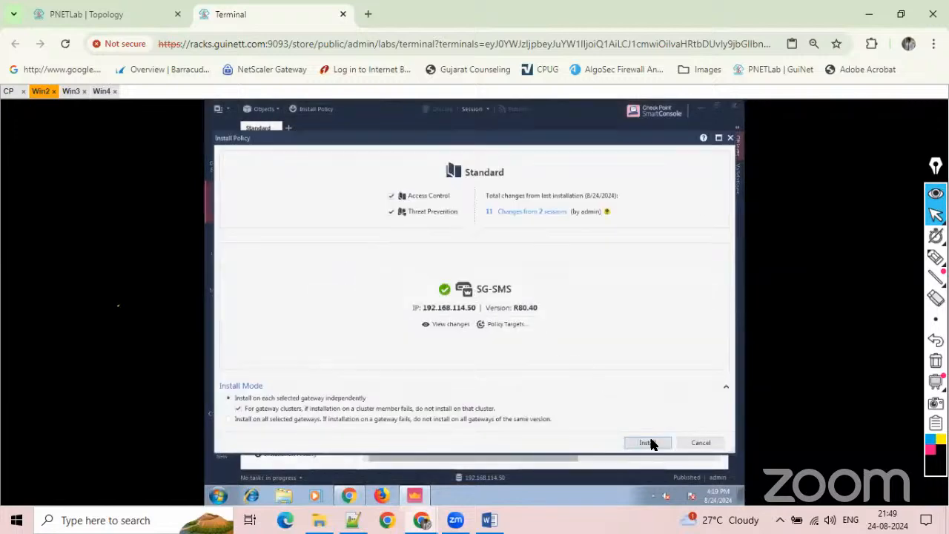
pyautogui.click(650, 443)
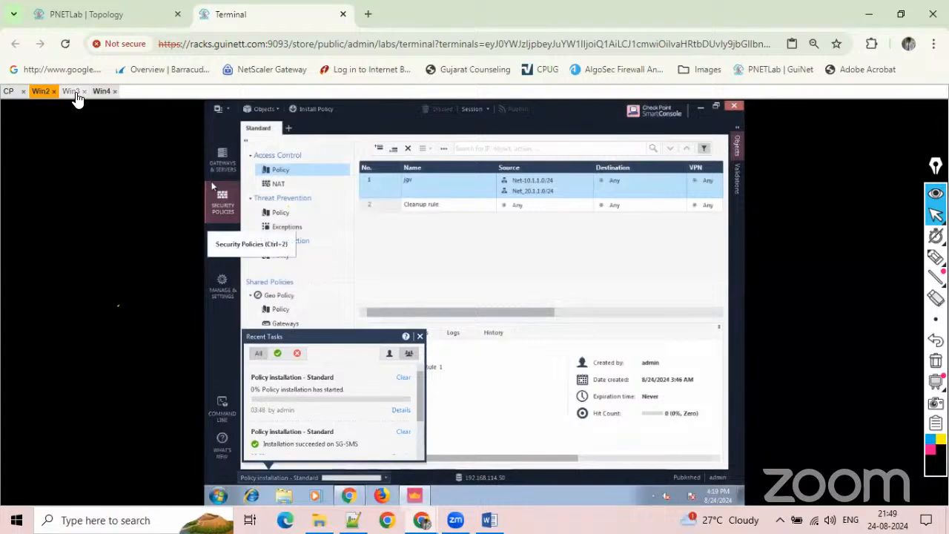
# On Win3, dismiss the network diagnostics, clear the alternate DNS server in the Local Area Connection's IPv4 settings, and save.
pyautogui.click(74, 92)
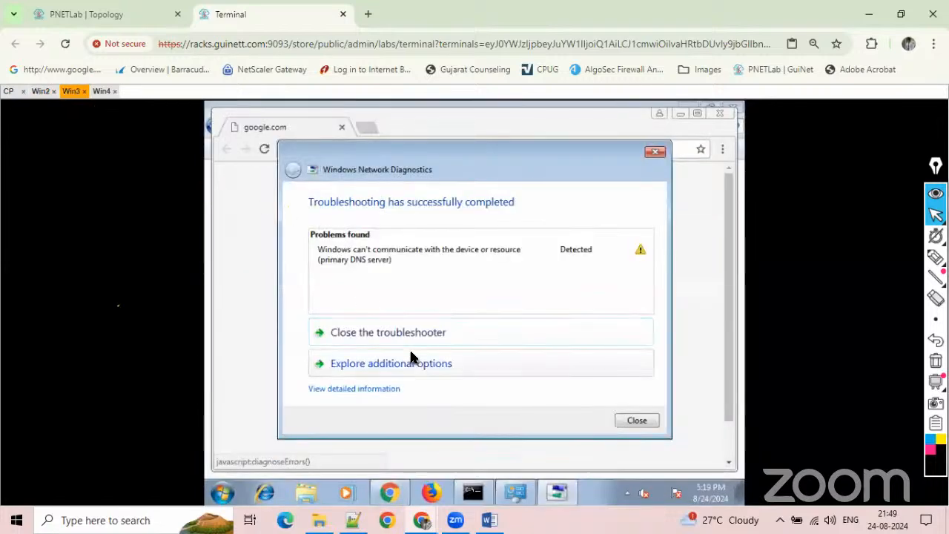
pyautogui.click(634, 420)
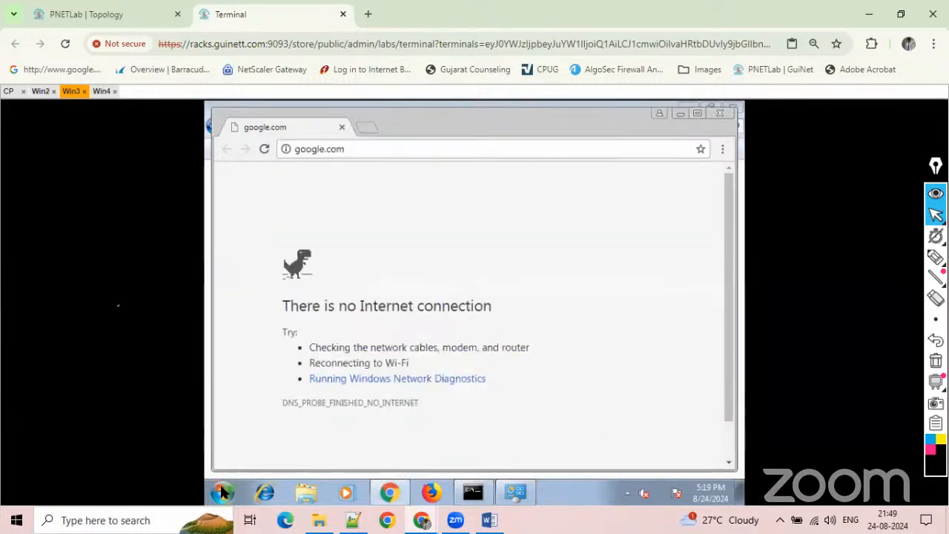
pyautogui.click(517, 491)
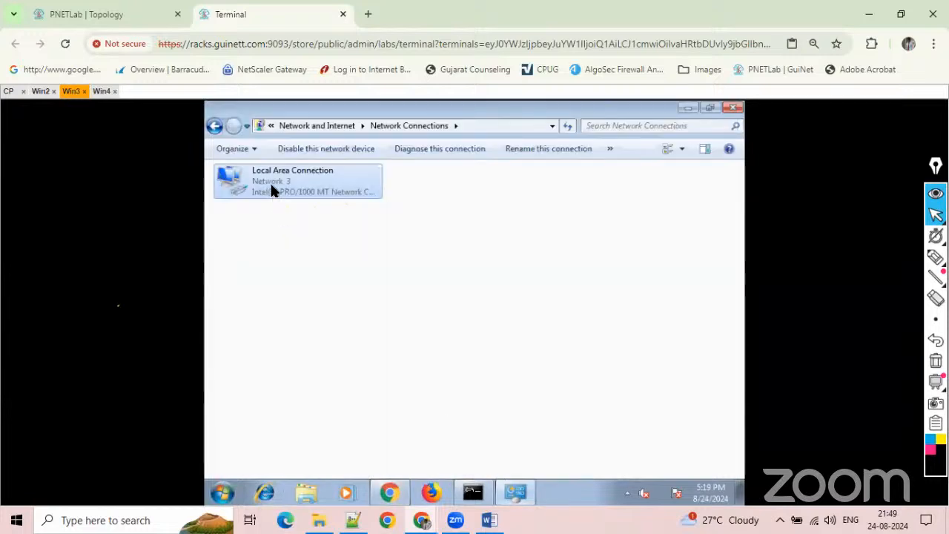
pyautogui.rightClick(271, 189)
pyautogui.click(319, 314)
pyautogui.click(349, 315)
pyautogui.doubleClick(348, 315)
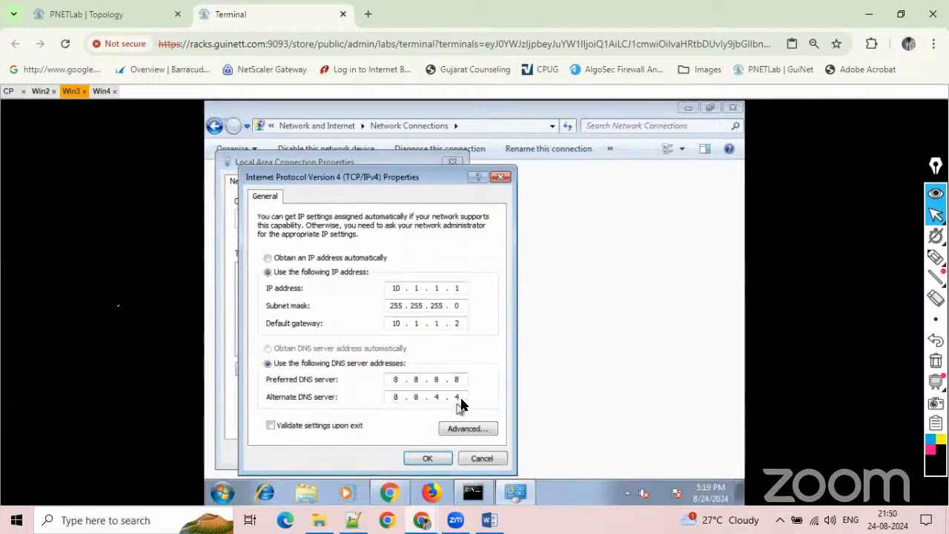
pyautogui.click(462, 395)
pyautogui.press('BackSpace')
pyautogui.press('BackSpace')
pyautogui.press('BackSpace')
pyautogui.press('BackSpace')
pyautogui.click(430, 458)
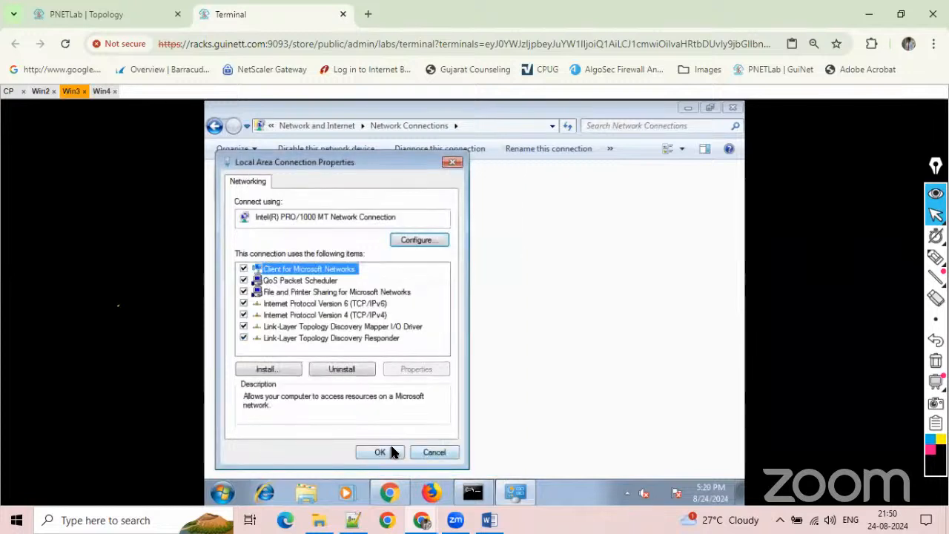
pyautogui.click(390, 450)
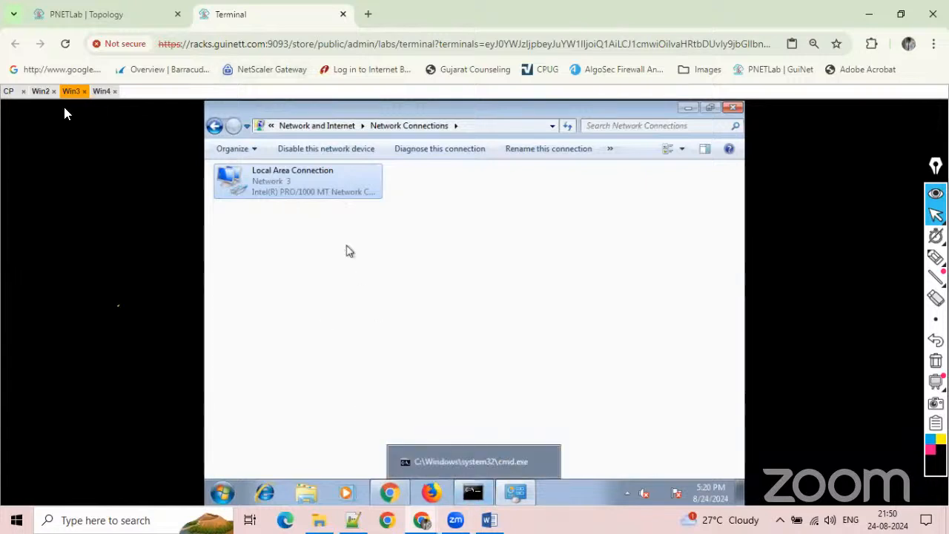
# On Win2, review the details of the latest Standard policy installation and close them.
pyautogui.click(41, 91)
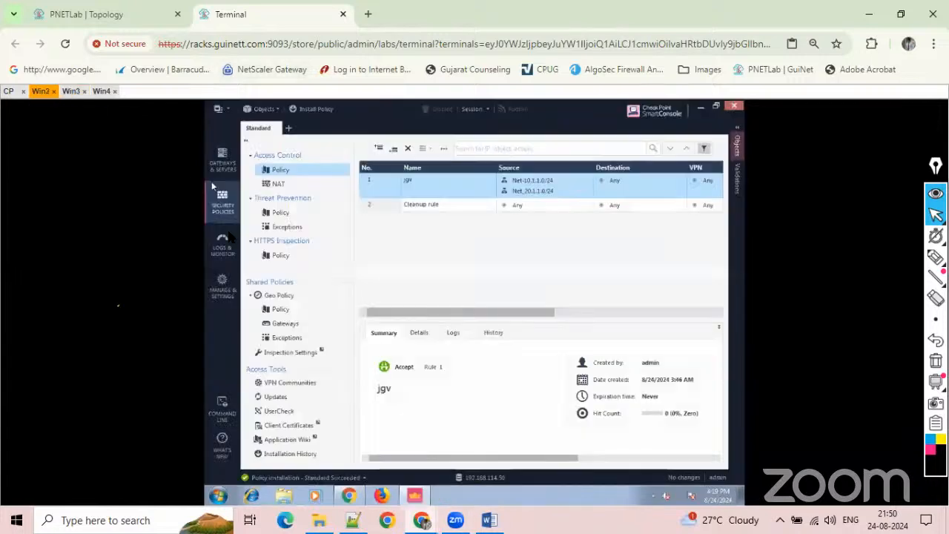
pyautogui.click(361, 479)
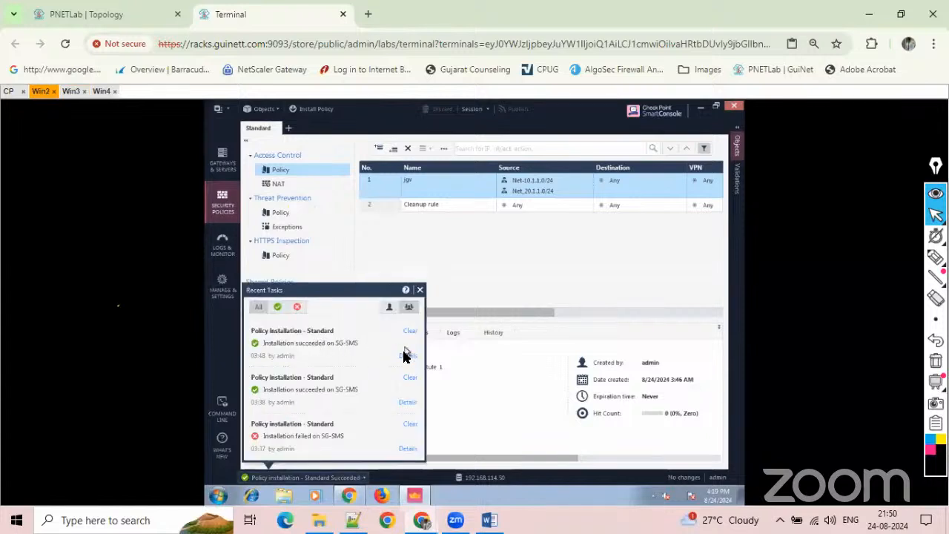
pyautogui.click(407, 357)
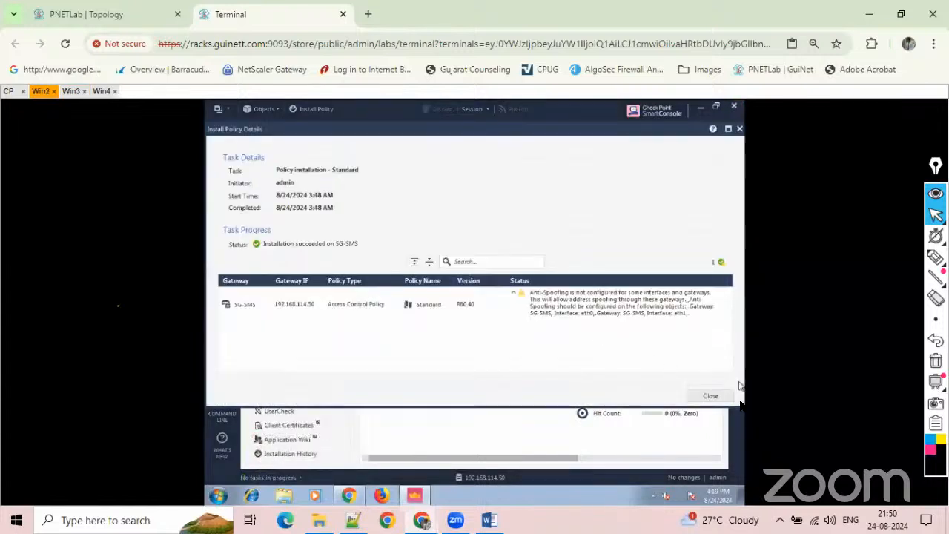
pyautogui.click(714, 398)
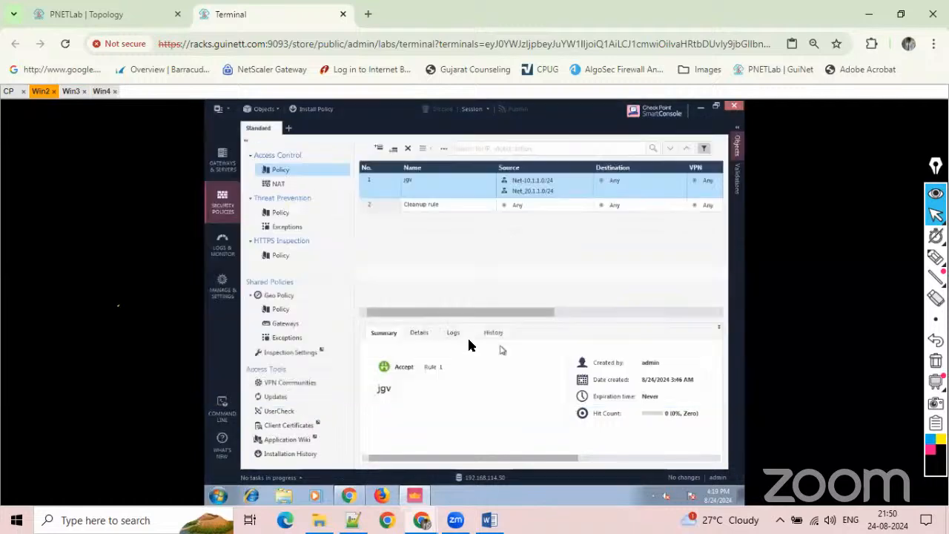
# On Win3, ping 192.168.1.1 from the command prompt and stop the ping.
pyautogui.click(70, 92)
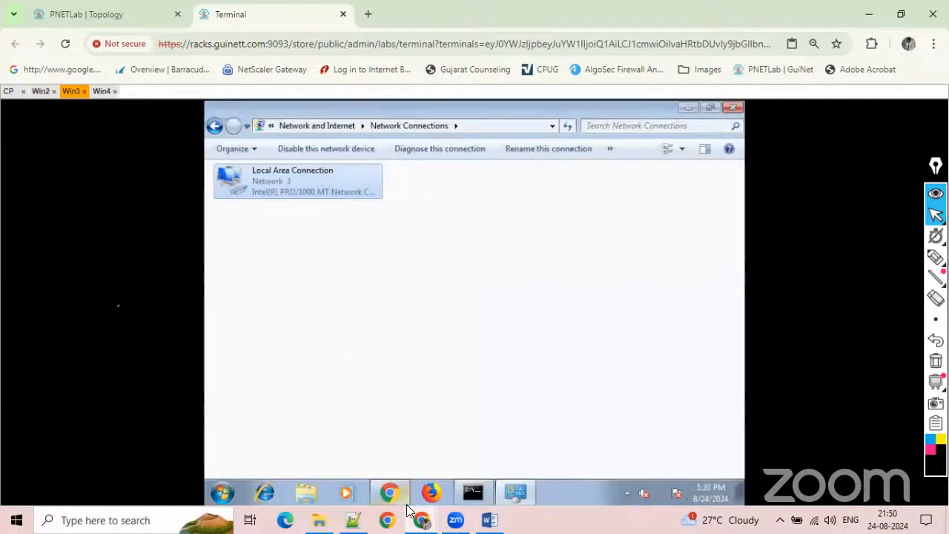
pyautogui.click(466, 497)
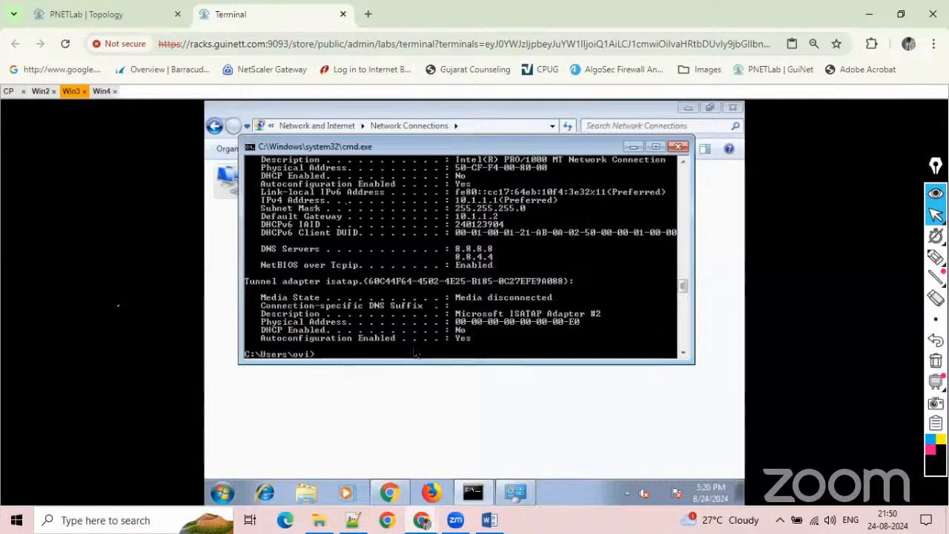
pyautogui.press('Return')
pyautogui.press('Return')
pyautogui.press('Up')
pyautogui.press('Up')
pyautogui.press('Up')
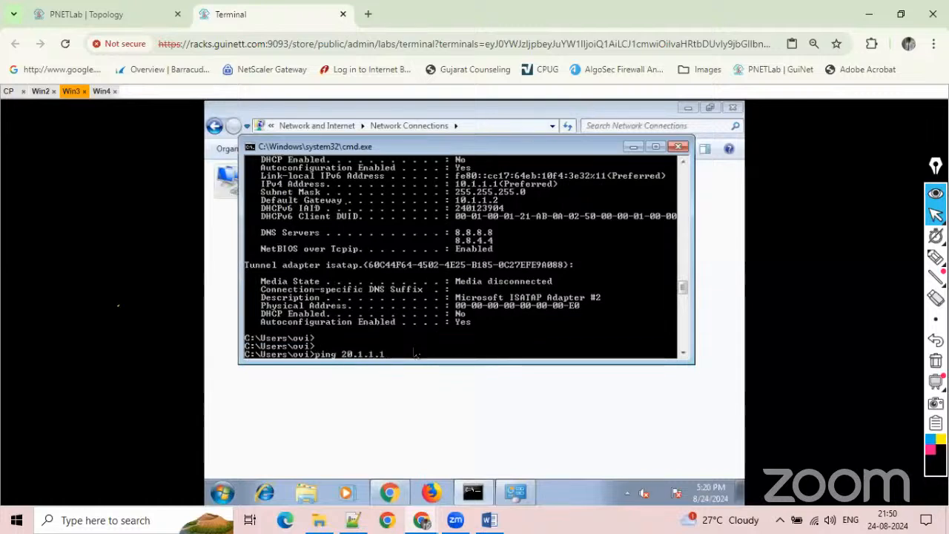
pyautogui.press('Up')
pyautogui.press('BackSpace')
pyautogui.write('2.168')
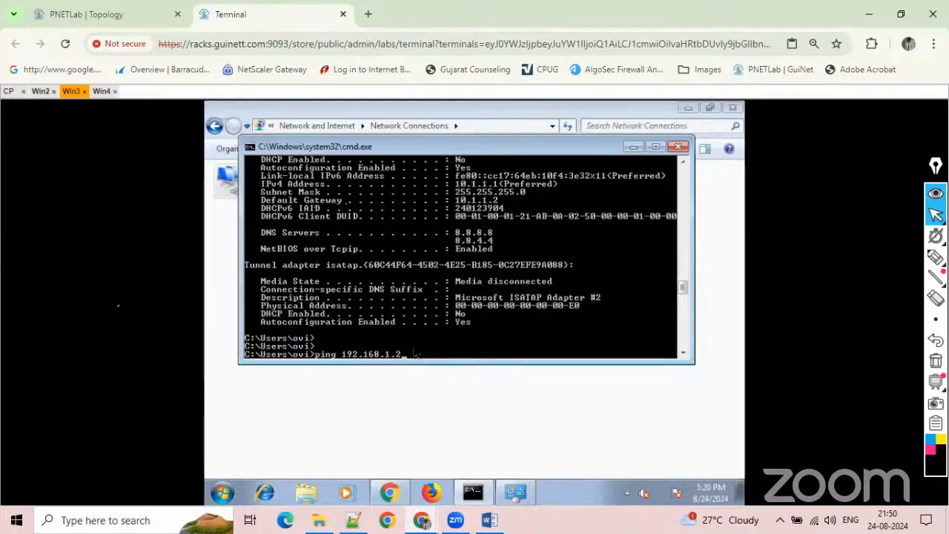
pyautogui.press('BackSpace')
pyautogui.write('1')
pyautogui.press('Return')
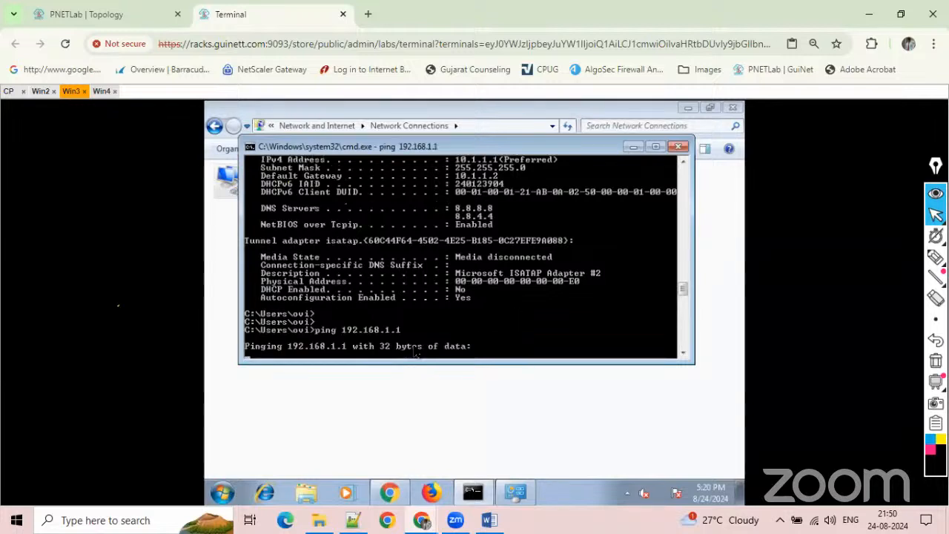
pyautogui.hotkey('ctrl', 'c')
# Ping 8.8.8.8 from Win3's command prompt to test internet reachability, and stop the ping.
pyautogui.press('Return')
pyautogui.press('Return')
pyautogui.press('Return')
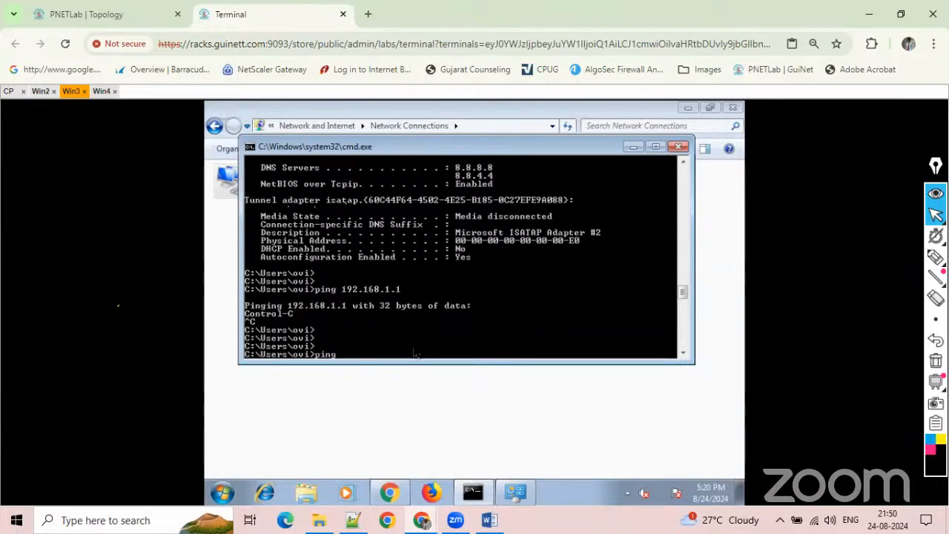
pyautogui.write('ping 8.8.8.8')
pyautogui.press('Return')
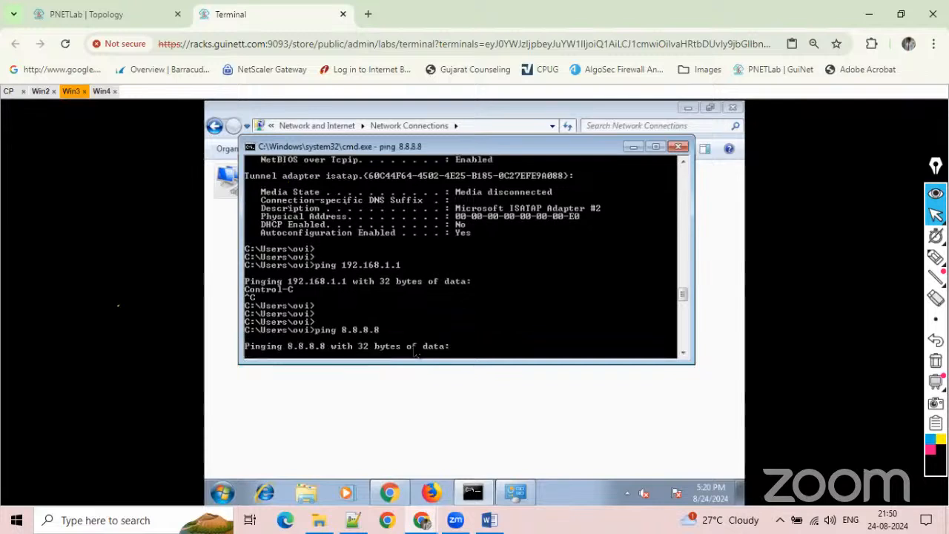
pyautogui.hotkey('ctrl', 'c')
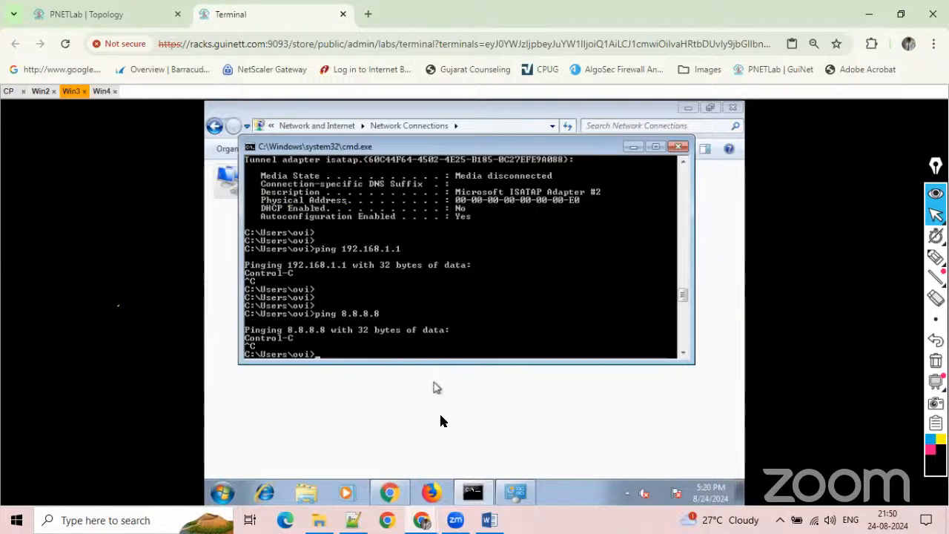
# Review Win3's Local Area Connection properties and dismiss them.
pyautogui.click(517, 493)
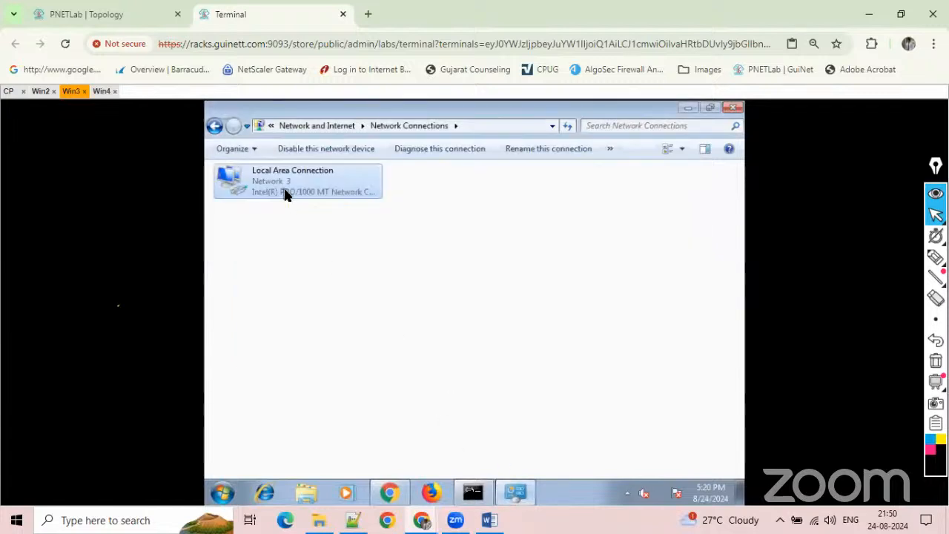
pyautogui.rightClick(286, 194)
pyautogui.click(338, 317)
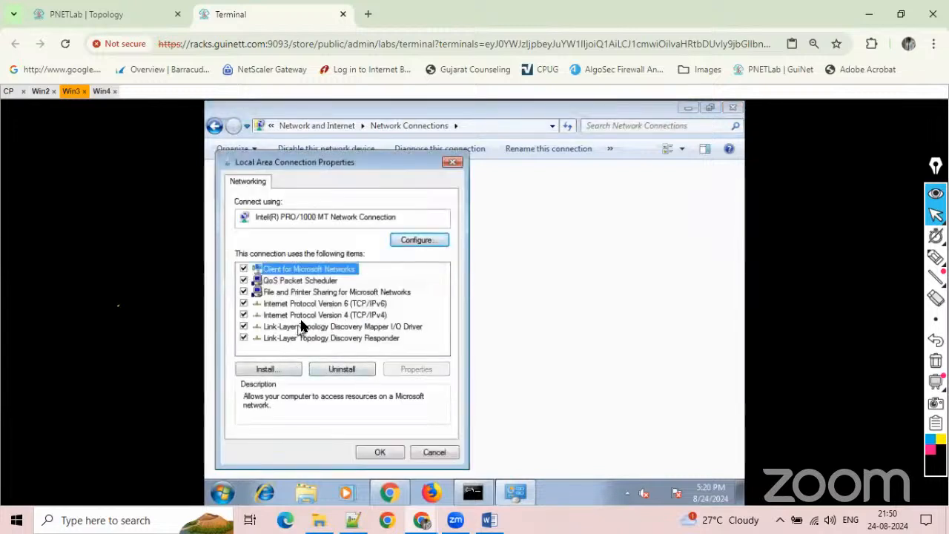
pyautogui.click(417, 455)
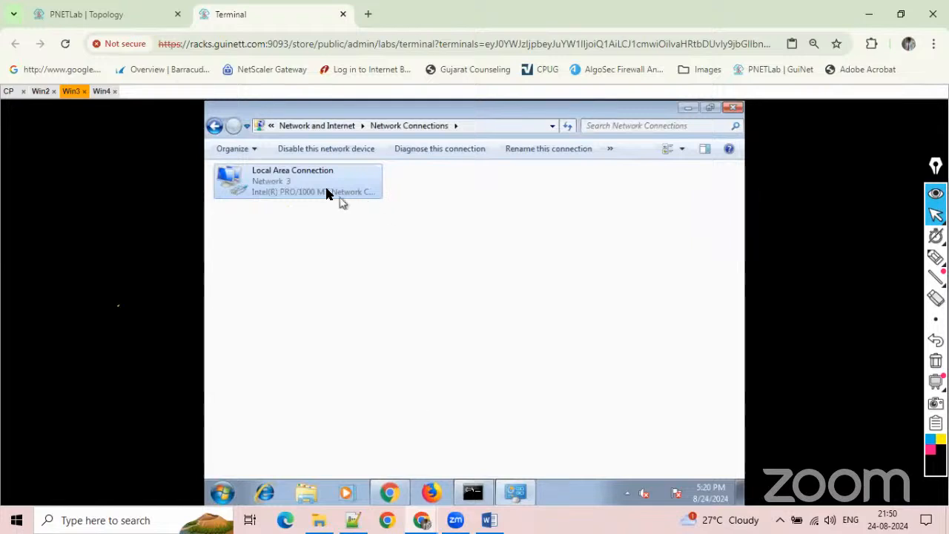
# Reload google.com in the browsers on Win3 and Win4, closing the network diagnostics on Win4.
pyautogui.click(384, 497)
pyautogui.click(264, 149)
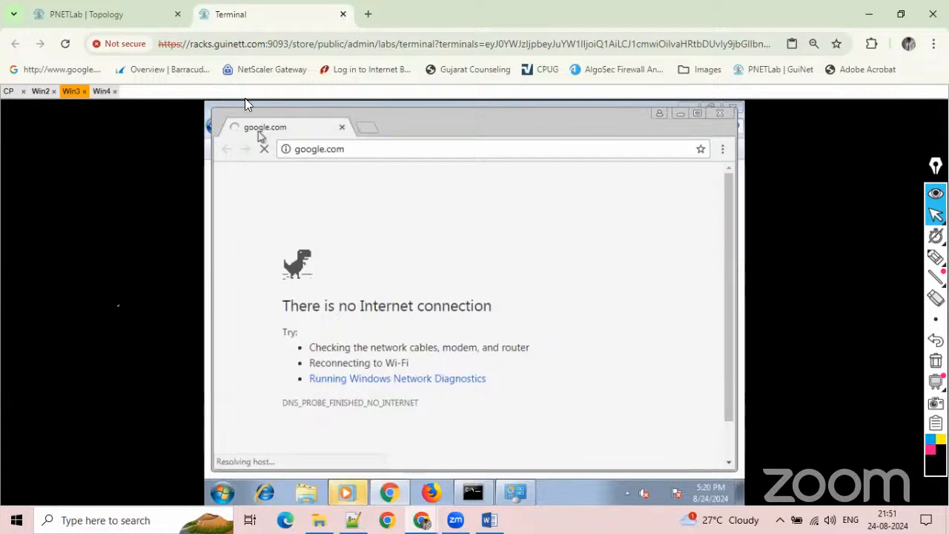
pyautogui.click(101, 91)
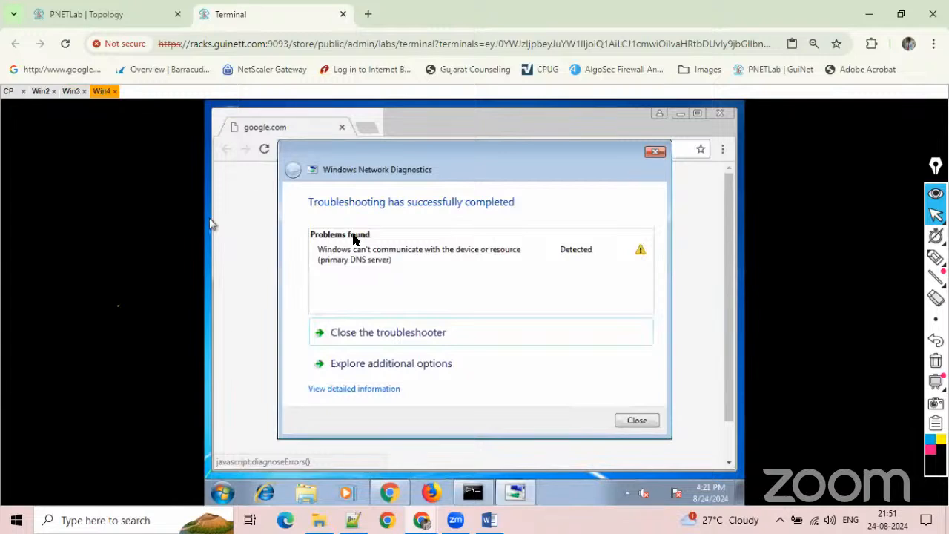
pyautogui.click(383, 342)
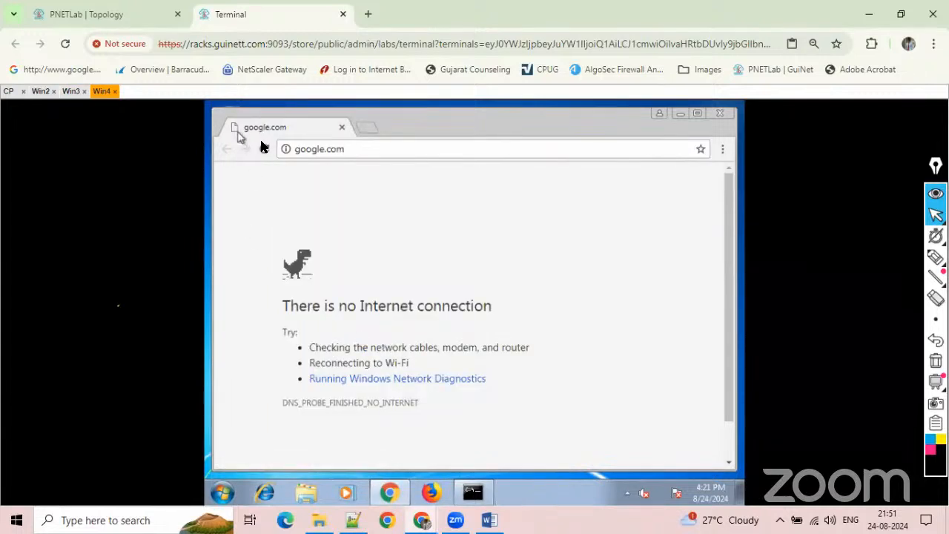
pyautogui.click(263, 148)
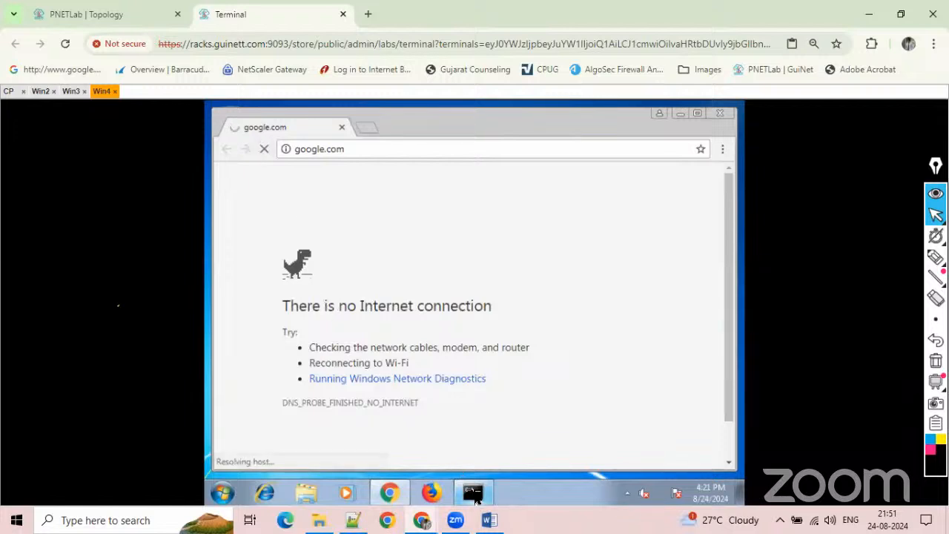
# Ping 8.8.8.8 from Win4's command prompt to test internet reachability.
pyautogui.click(473, 493)
pyautogui.press('Return')
pyautogui.press('Return')
pyautogui.write('ping 8.8.8.8')
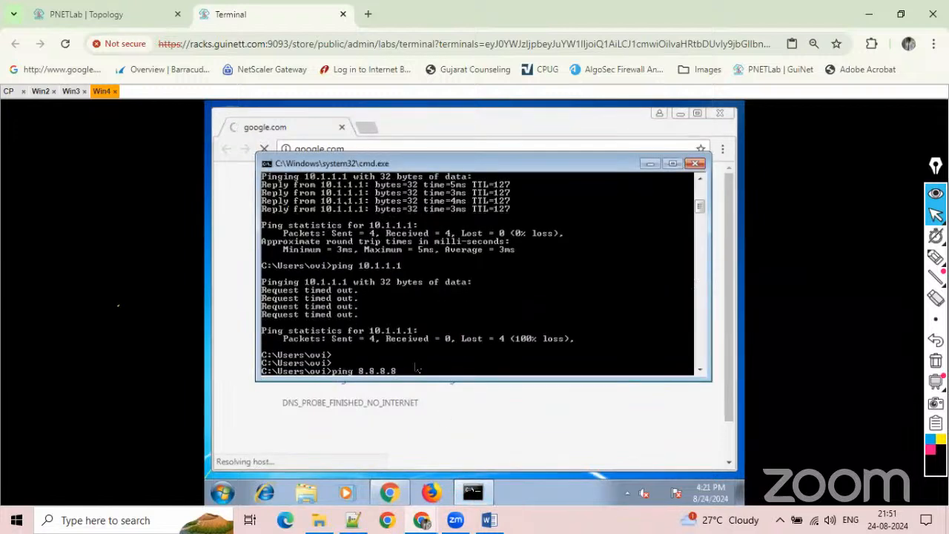
pyautogui.press('Return')
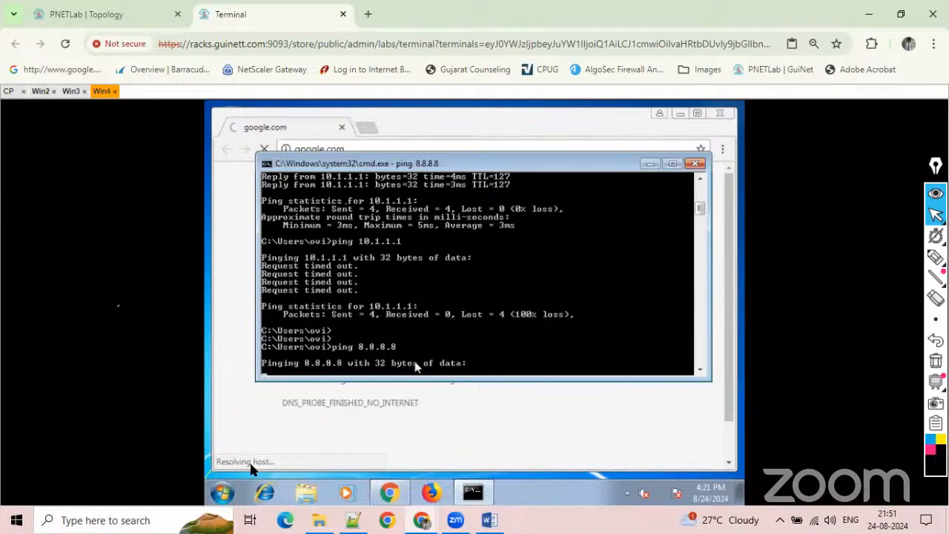
# Turn off Windows Firewall on Win4 for both the home or work (private) and public network locations.
pyautogui.click(223, 491)
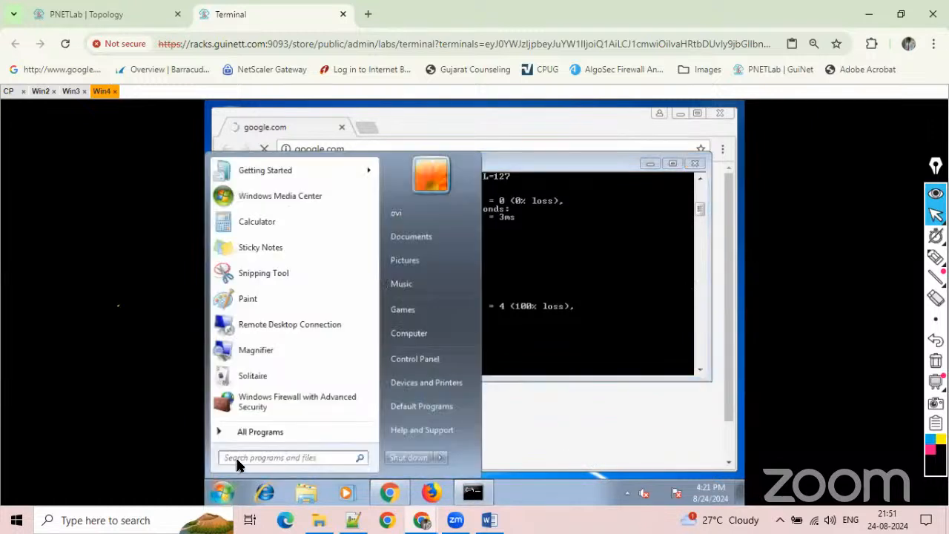
pyautogui.write('firew')
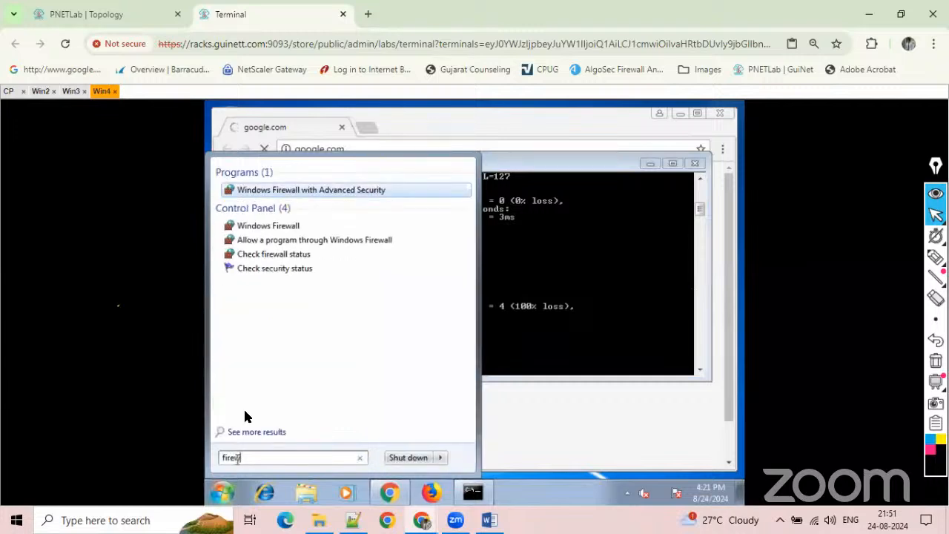
pyautogui.click(281, 227)
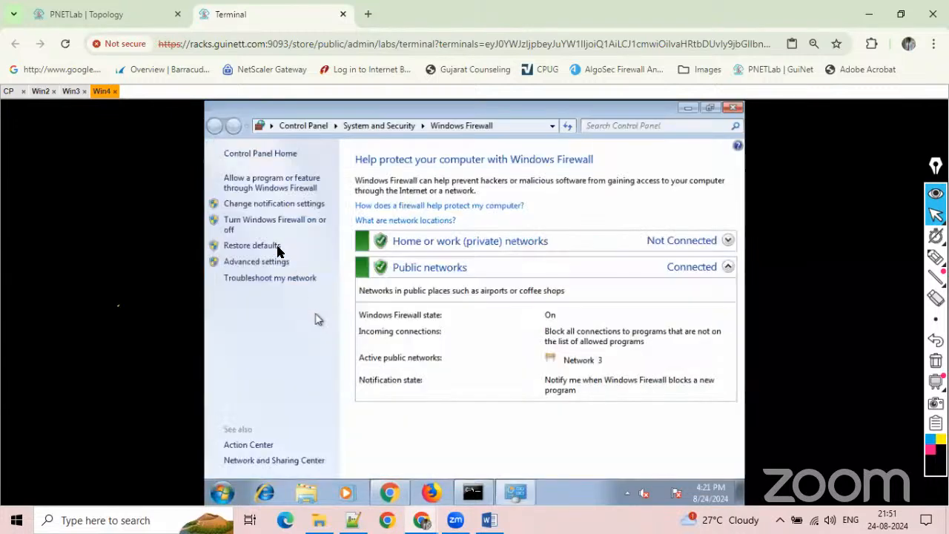
pyautogui.click(272, 220)
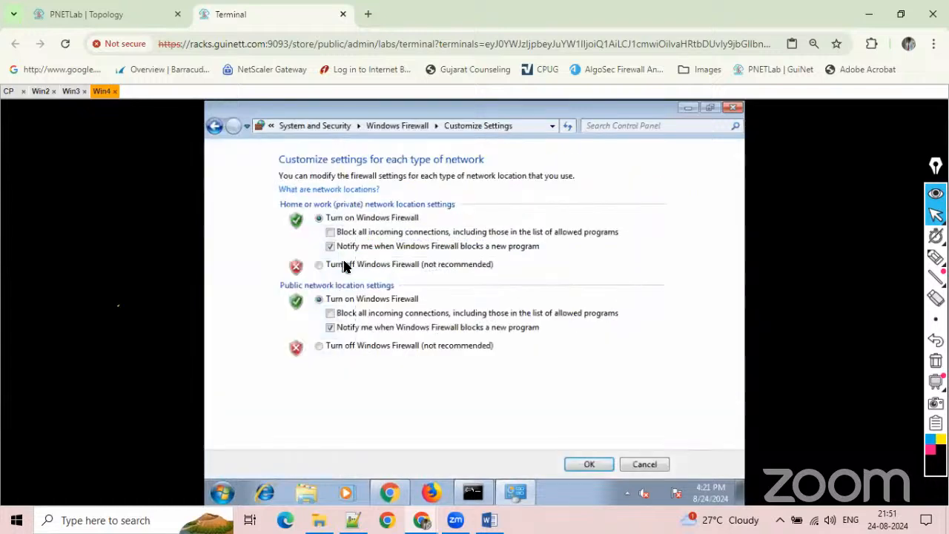
pyautogui.click(345, 267)
pyautogui.click(318, 347)
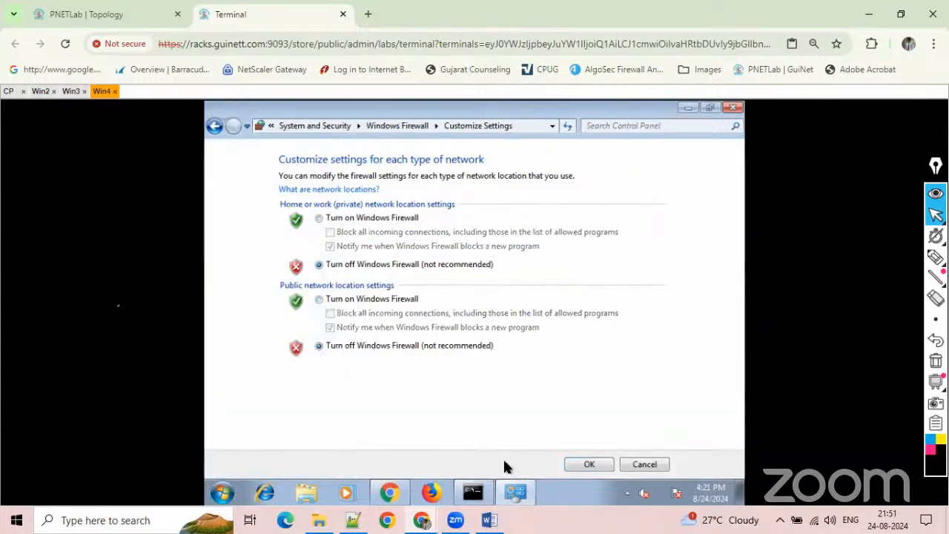
pyautogui.click(572, 465)
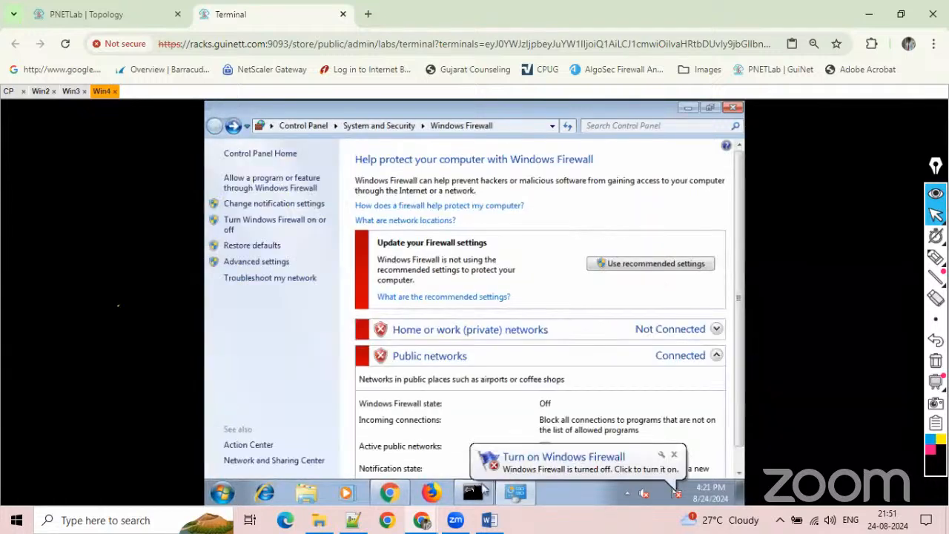
# Repeat the ping to 8.8.8.8 from Win4 with its Windows Firewall off.
pyautogui.click(474, 489)
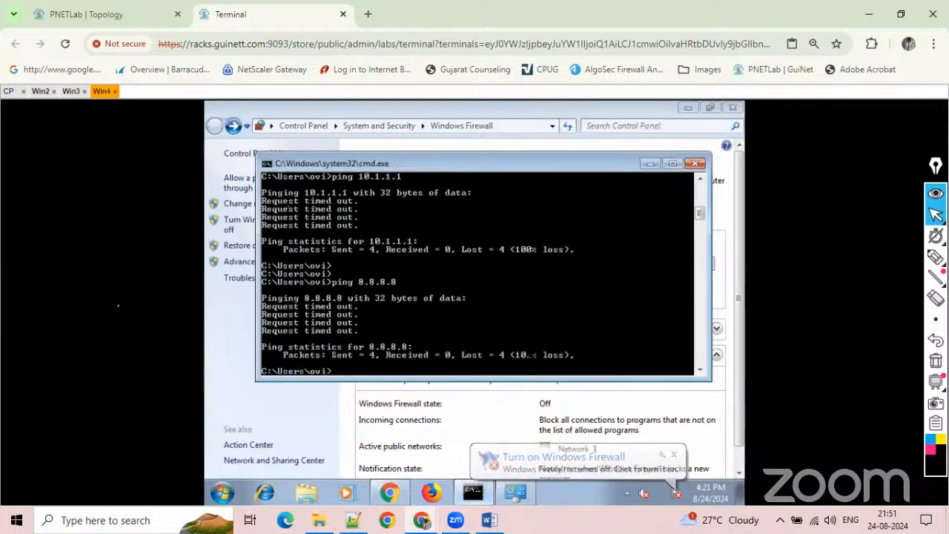
pyautogui.press('Return')
pyautogui.press('Up')
pyautogui.press('Return')
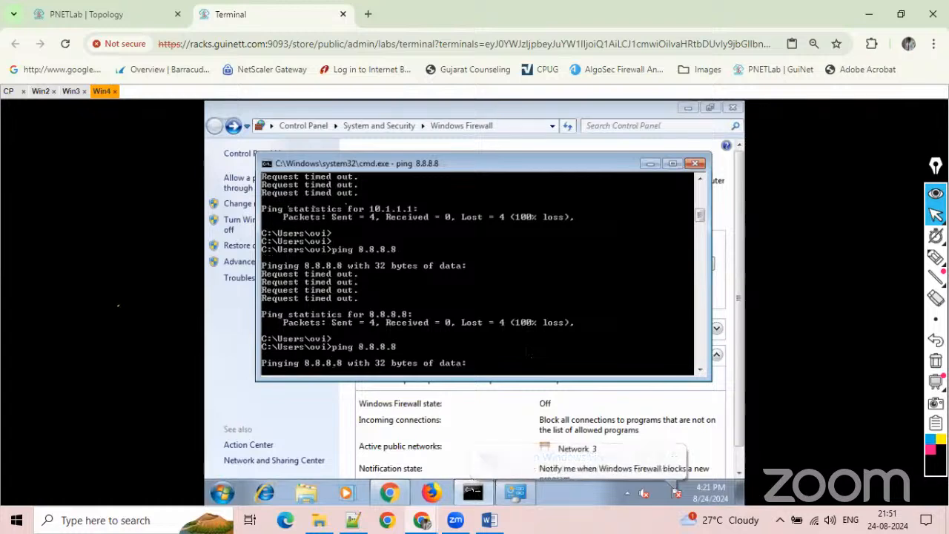
# On Win3, reload google.com in the browser and trace the route to 8.8.8.8 from the command prompt.
pyautogui.click(69, 90)
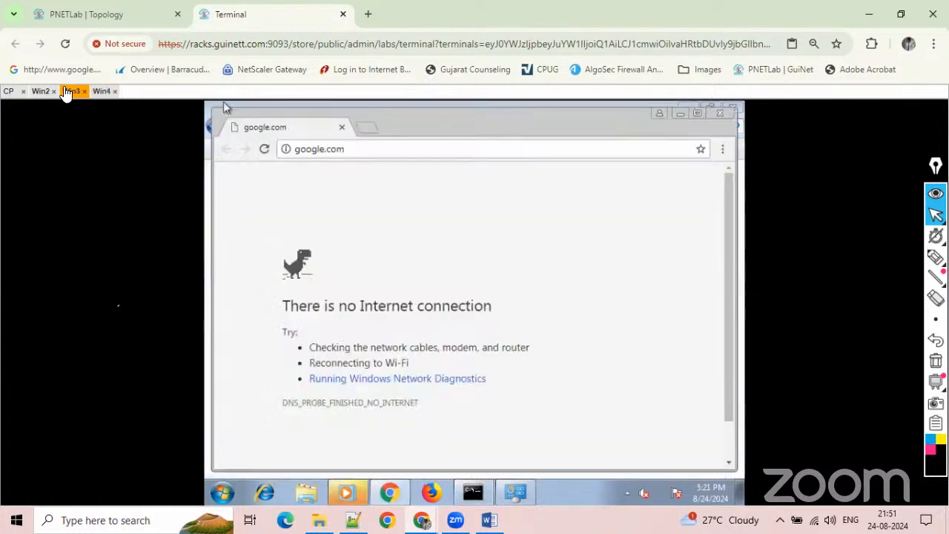
pyautogui.click(263, 149)
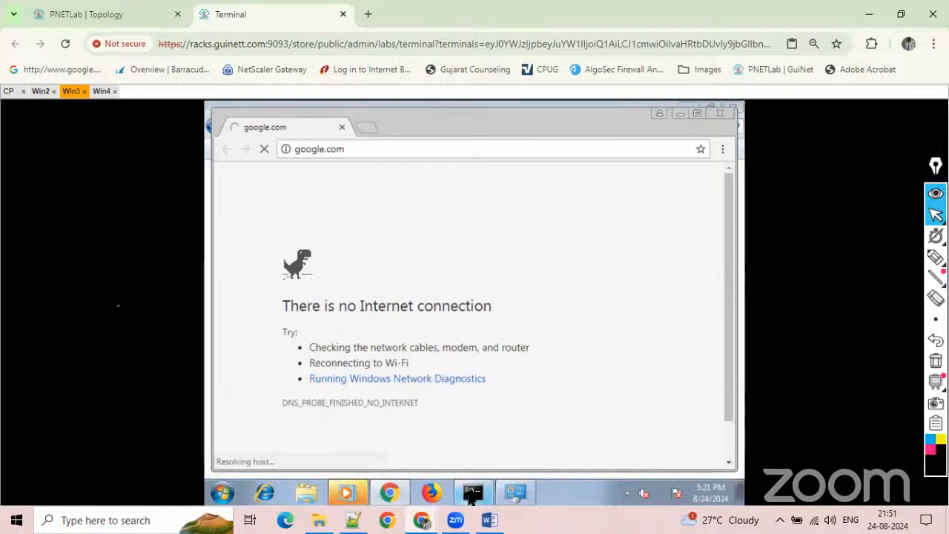
pyautogui.click(465, 497)
pyautogui.press('Return')
pyautogui.press('Return')
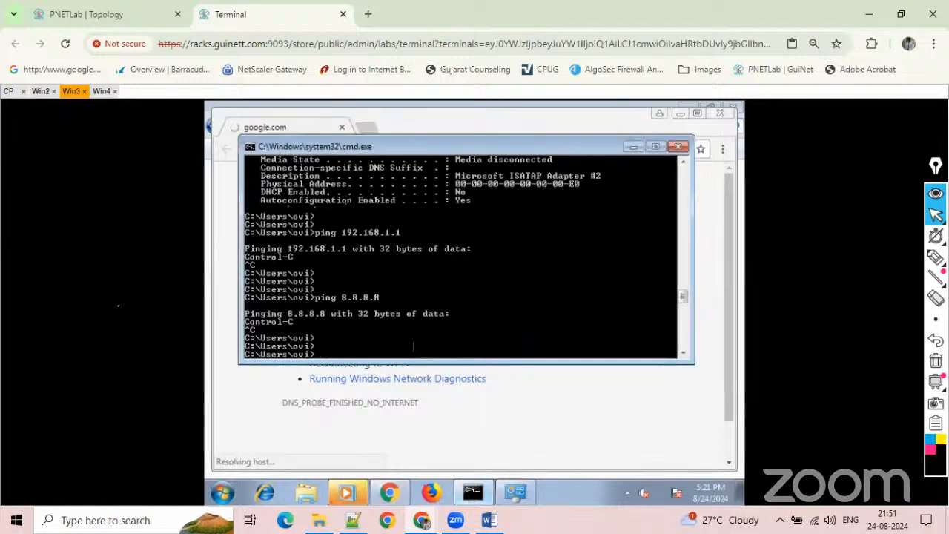
pyautogui.write('trace')
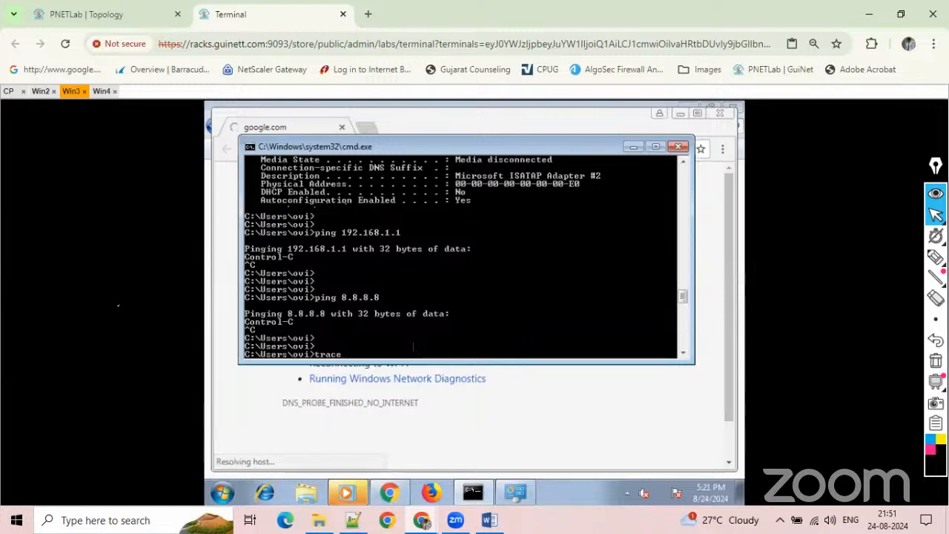
pyautogui.write('rt 8')
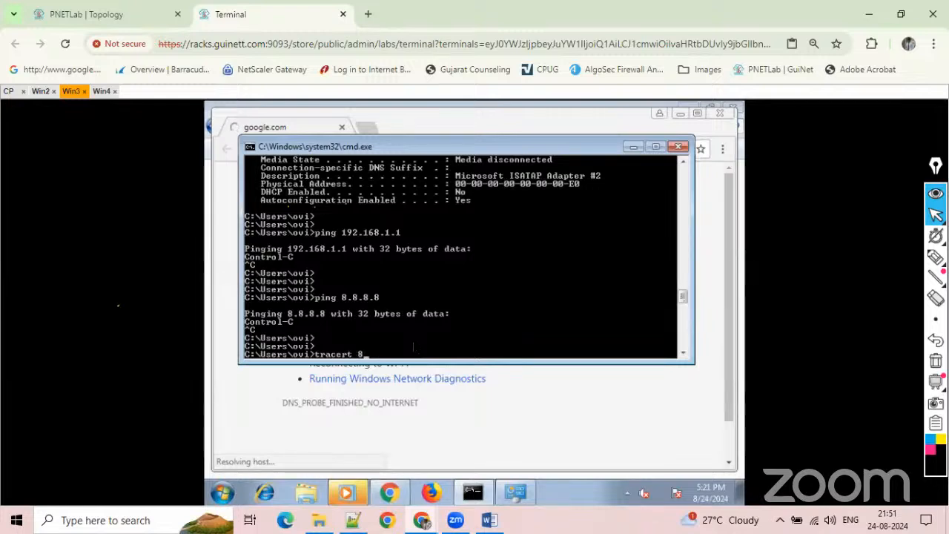
pyautogui.write('.8.8.8')
pyautogui.press('Return')
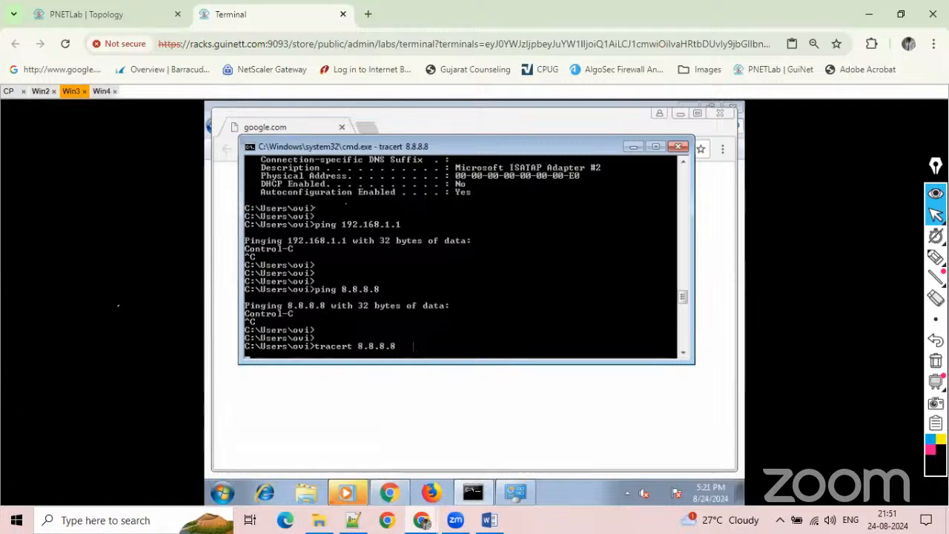
# Check the ping output on Win4 and reload google.com in its browser.
pyautogui.click(102, 91)
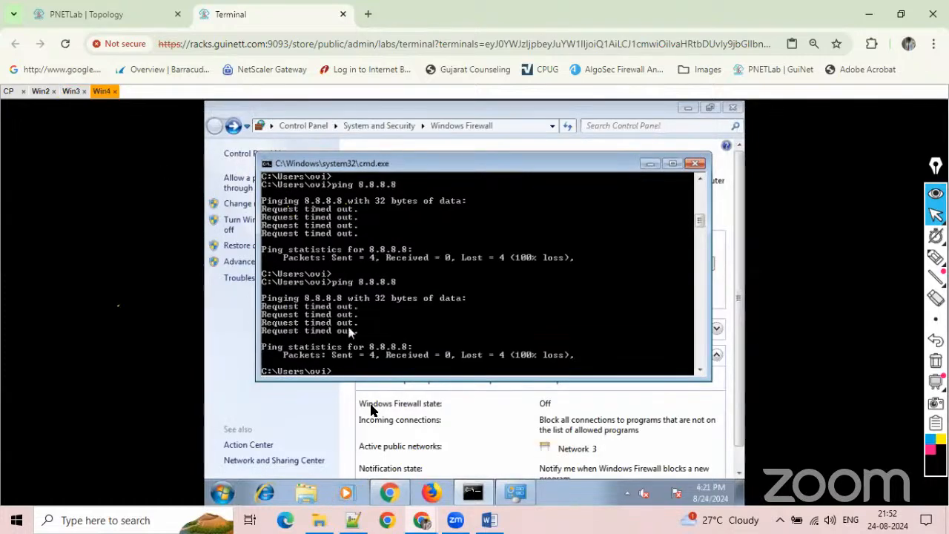
pyautogui.click(390, 493)
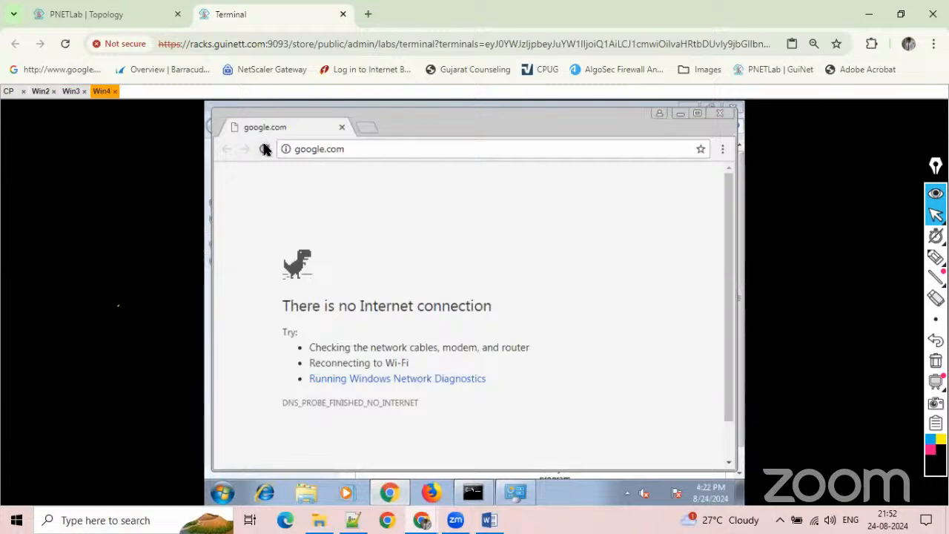
pyautogui.click(265, 149)
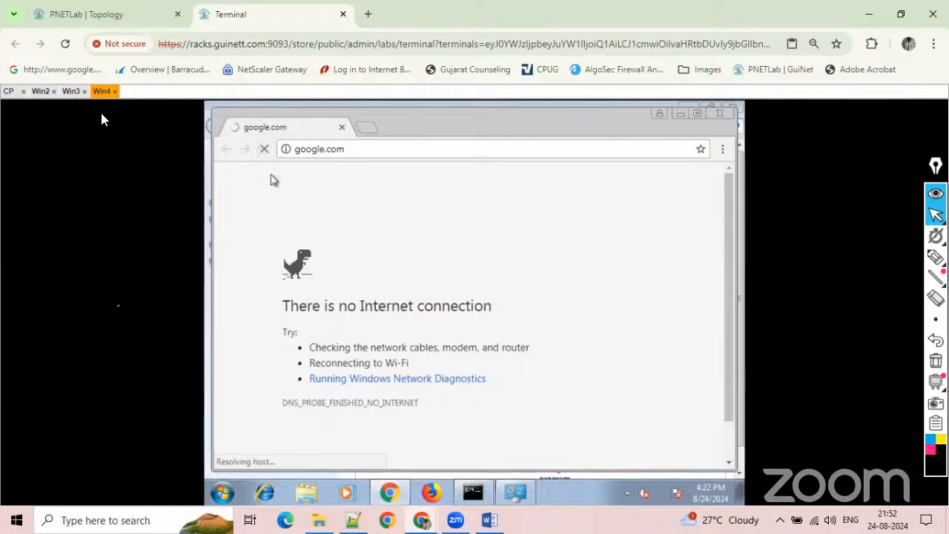
# Check the route trace on Win3 and review the firewall's links in the PNETLab topology.
pyautogui.click(40, 90)
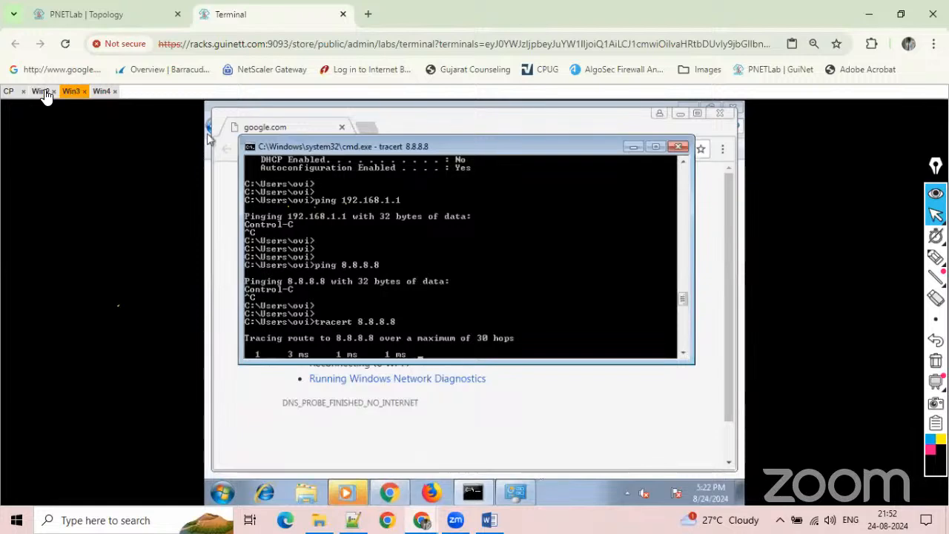
pyautogui.click(97, 14)
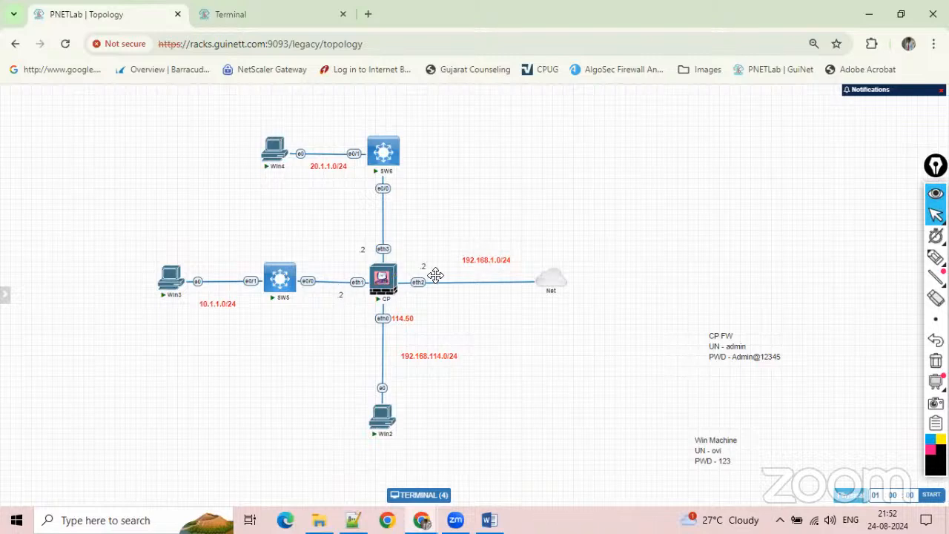
pyautogui.moveTo(389, 282)
pyautogui.moveTo(421, 520)
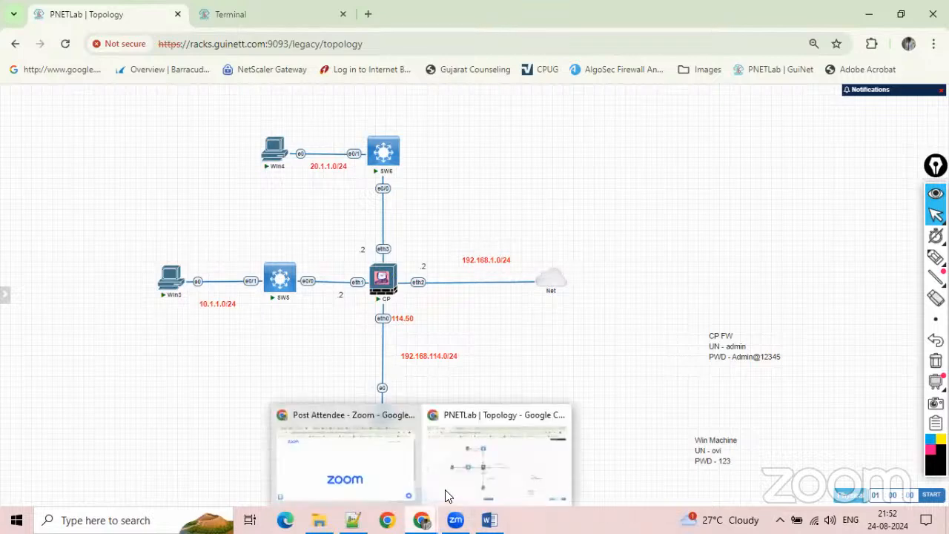
# On Win2, open the SmartConsole traffic logs for the last 24 hours and widen the Destination column.
pyautogui.click(221, 22)
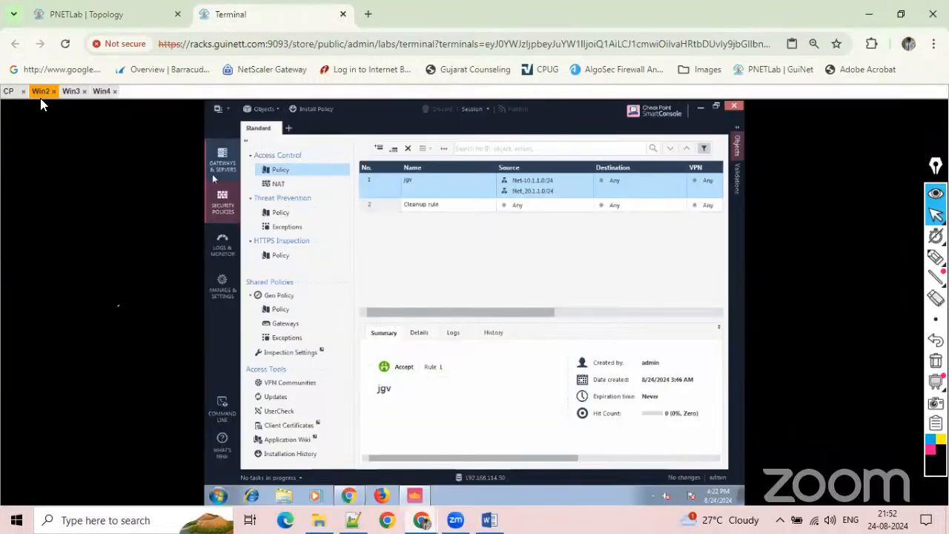
pyautogui.click(224, 255)
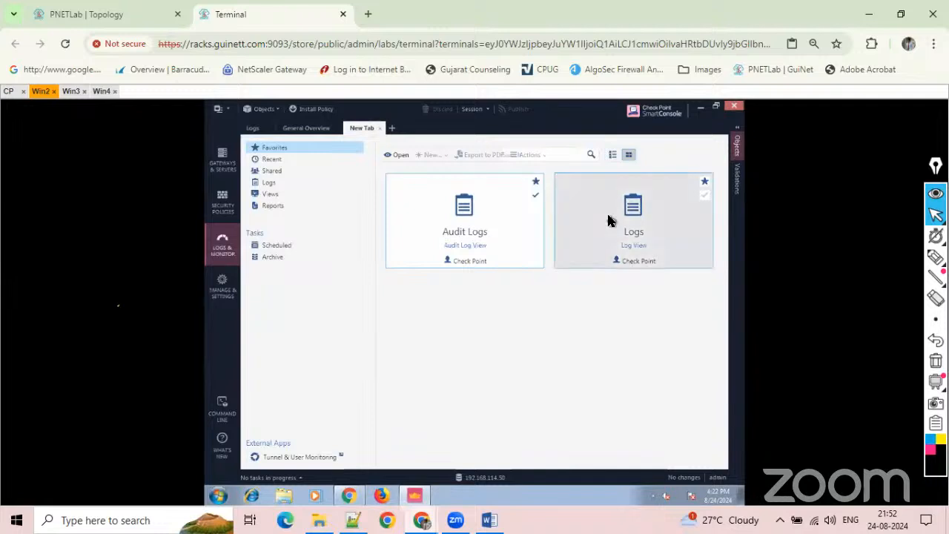
pyautogui.doubleClick(639, 219)
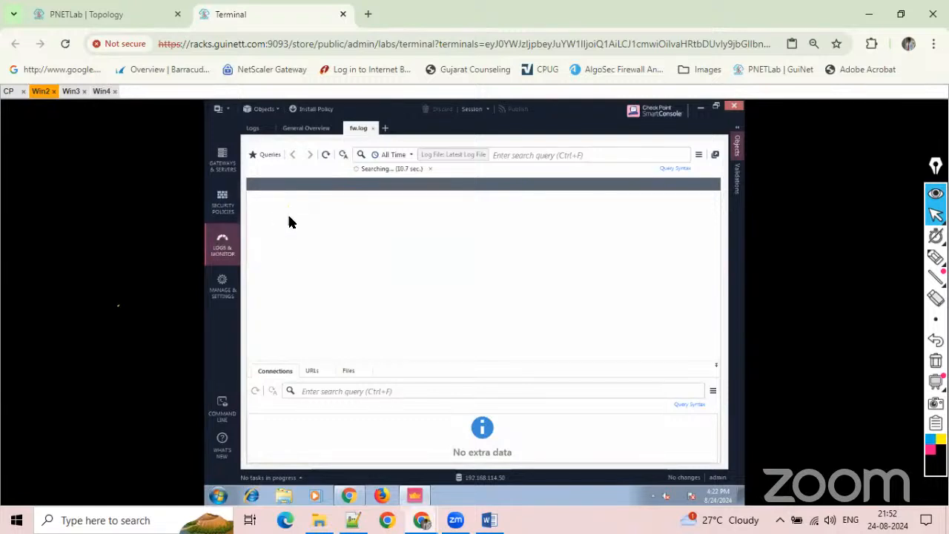
pyautogui.click(411, 155)
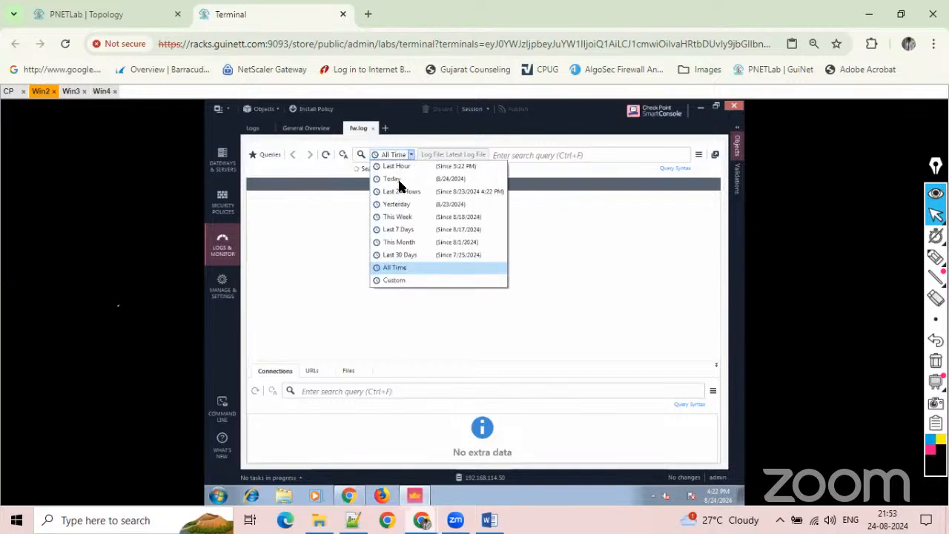
pyautogui.click(395, 193)
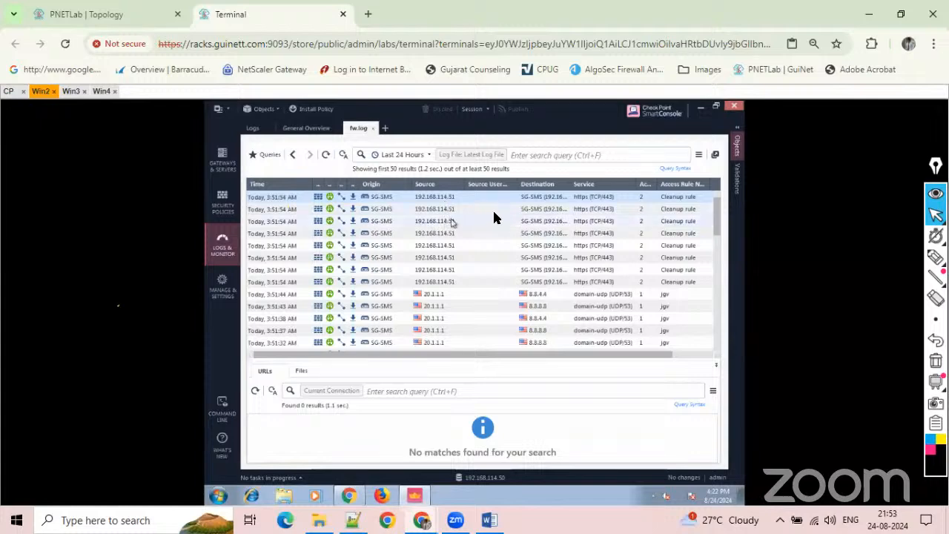
pyautogui.moveTo(571, 184); pyautogui.dragTo(609, 190)
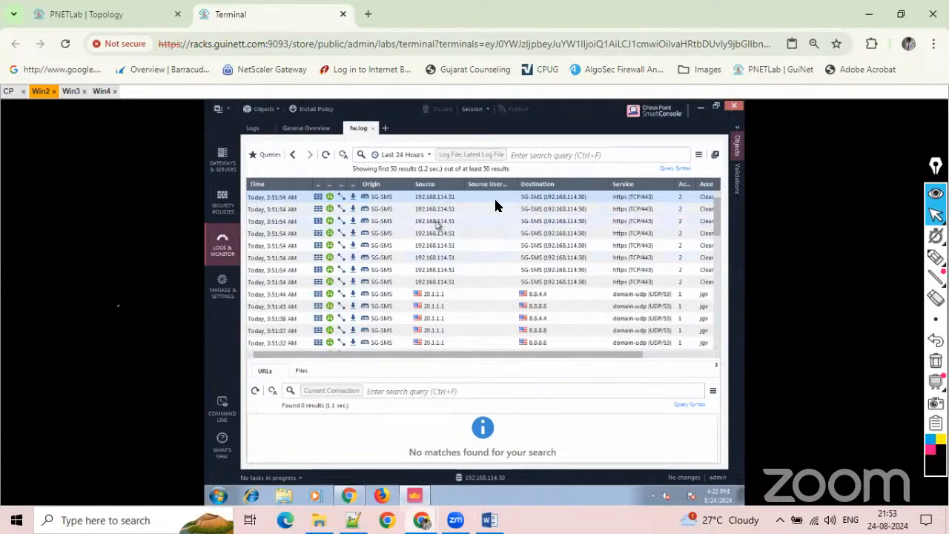
# Filter the logs by source 10.1.1.1 and examine the destination, service and access rule of the matching entries.
pyautogui.click(525, 155)
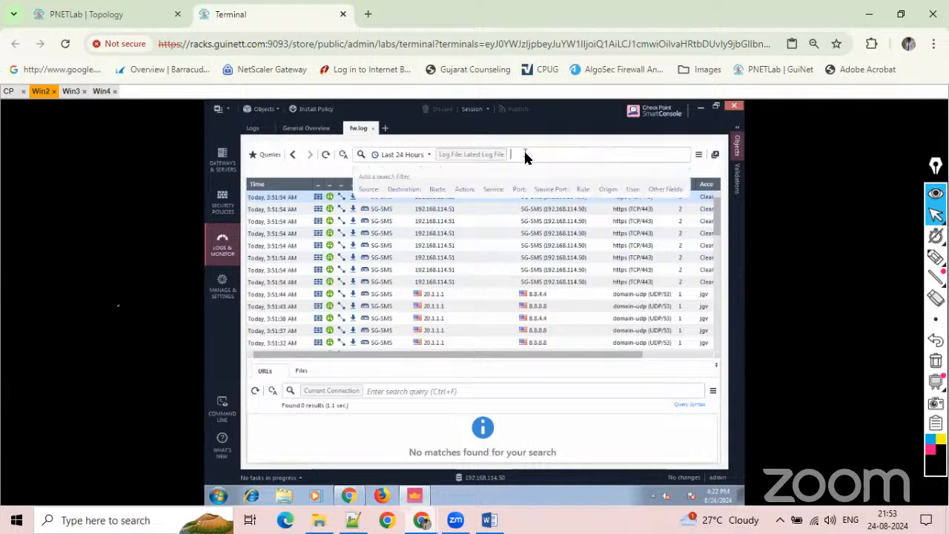
pyautogui.click(368, 189)
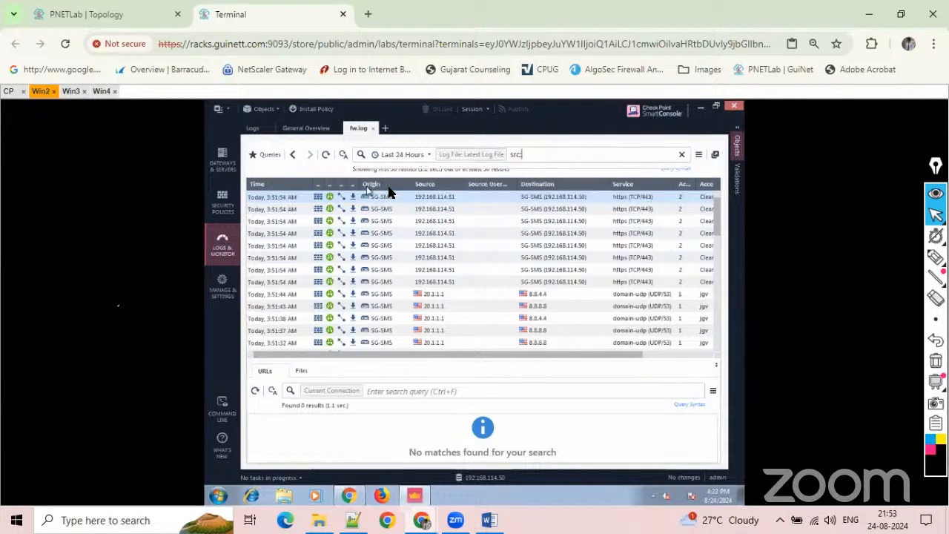
pyautogui.write('10')
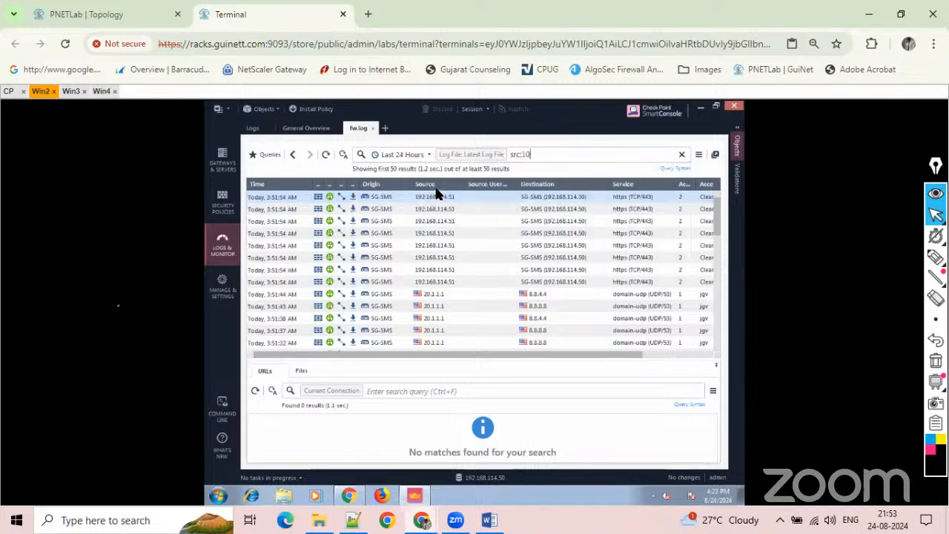
pyautogui.write('.1.1.1')
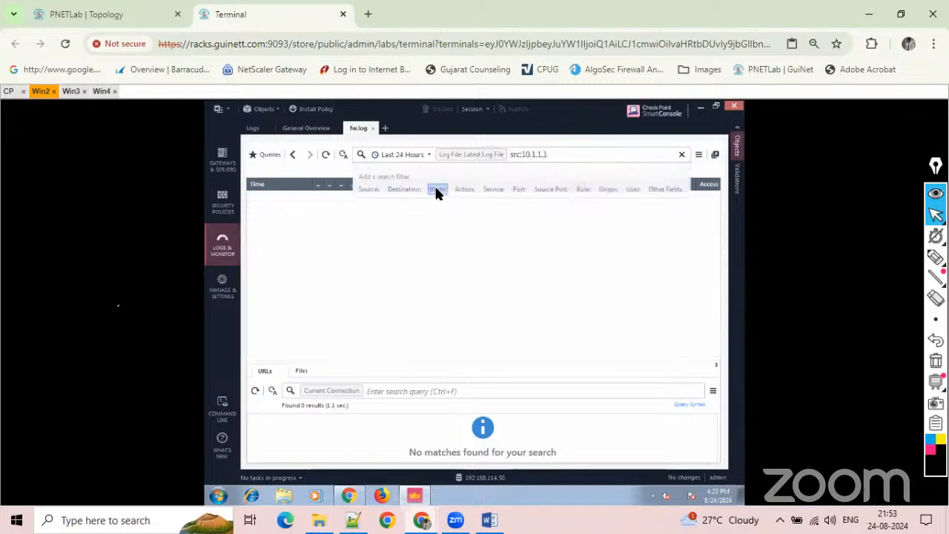
pyautogui.press('Return')
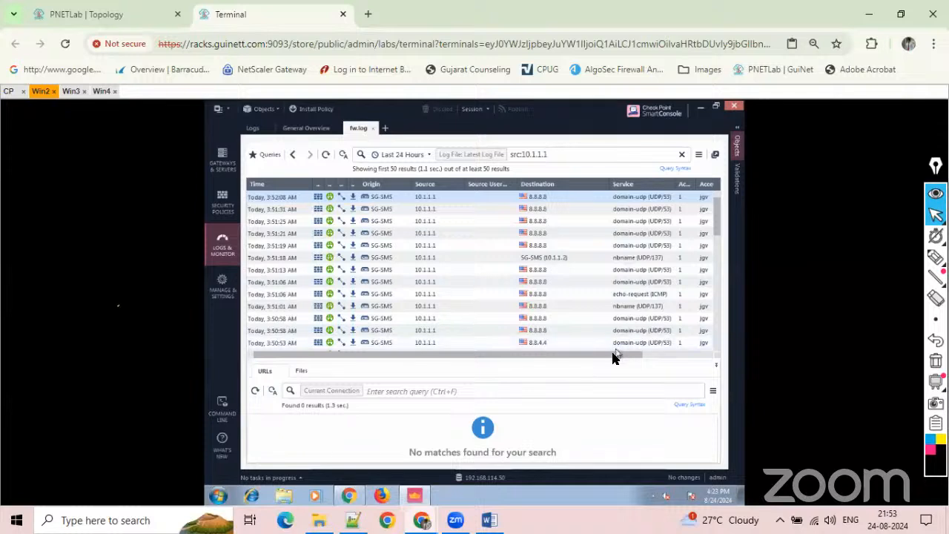
pyautogui.moveTo(651, 359); pyautogui.dragTo(674, 356)
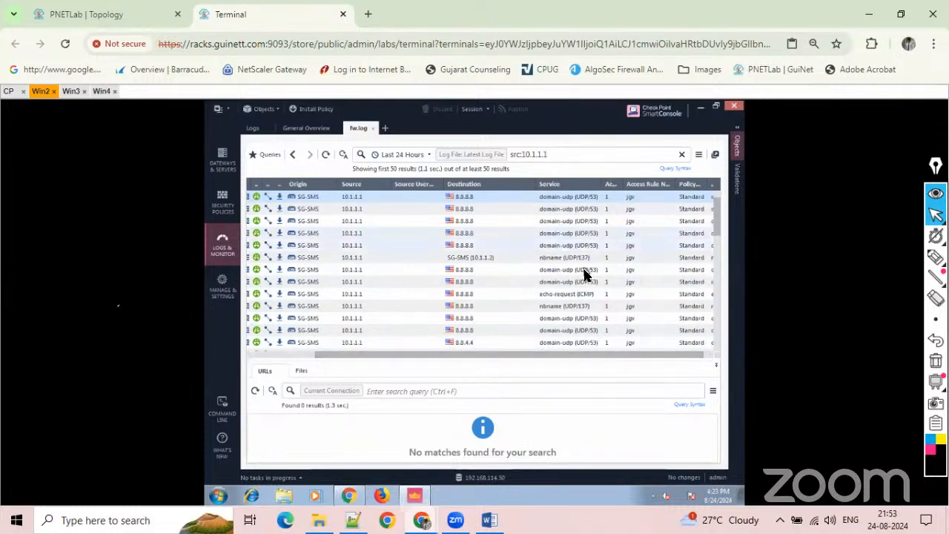
pyautogui.moveTo(597, 359); pyautogui.dragTo(524, 353)
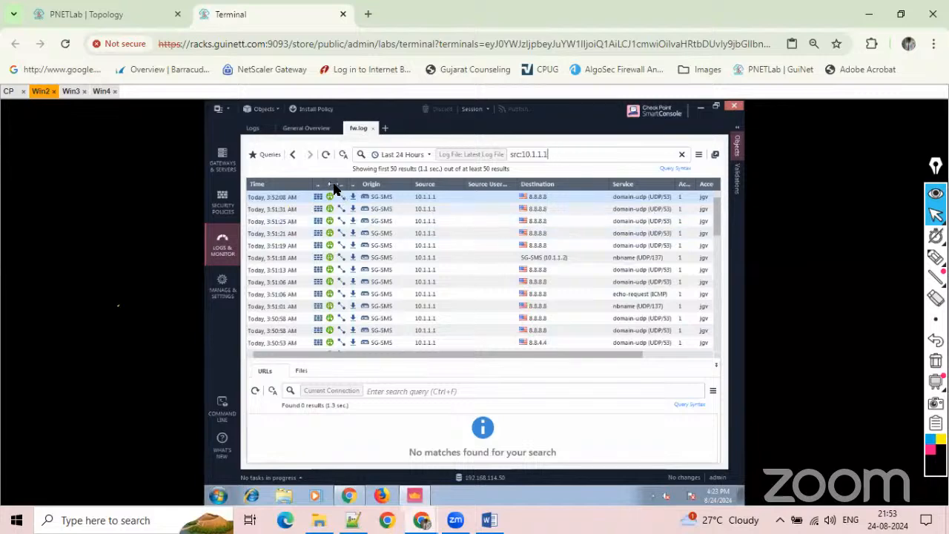
# Widen the Action column of the filtered log list and review the firewall's place in the PNETLab topology.
pyautogui.moveTo(339, 184); pyautogui.dragTo(368, 185)
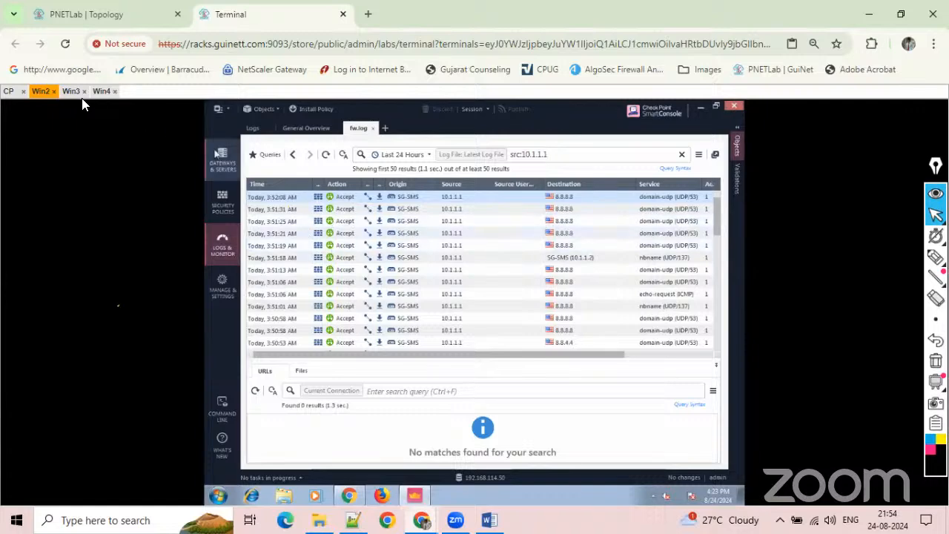
pyautogui.click(123, 13)
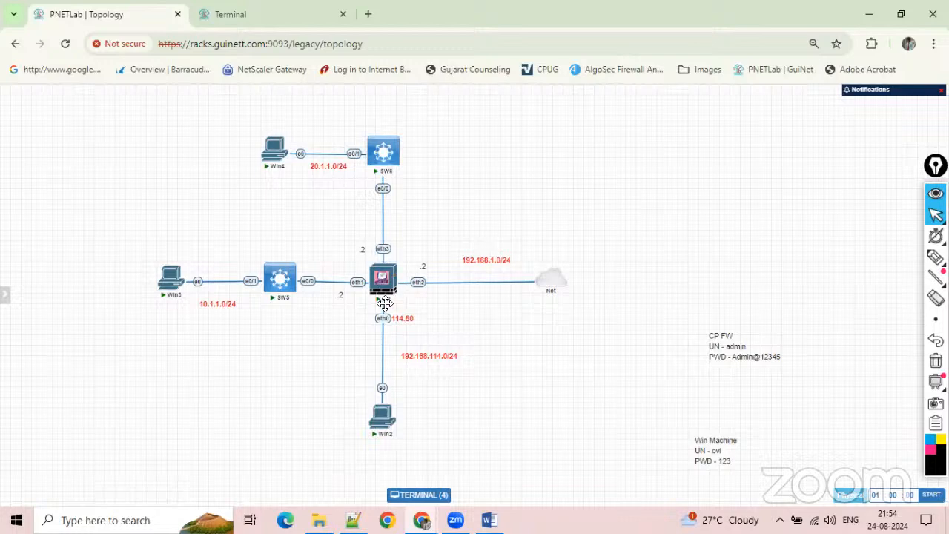
pyautogui.click(245, 14)
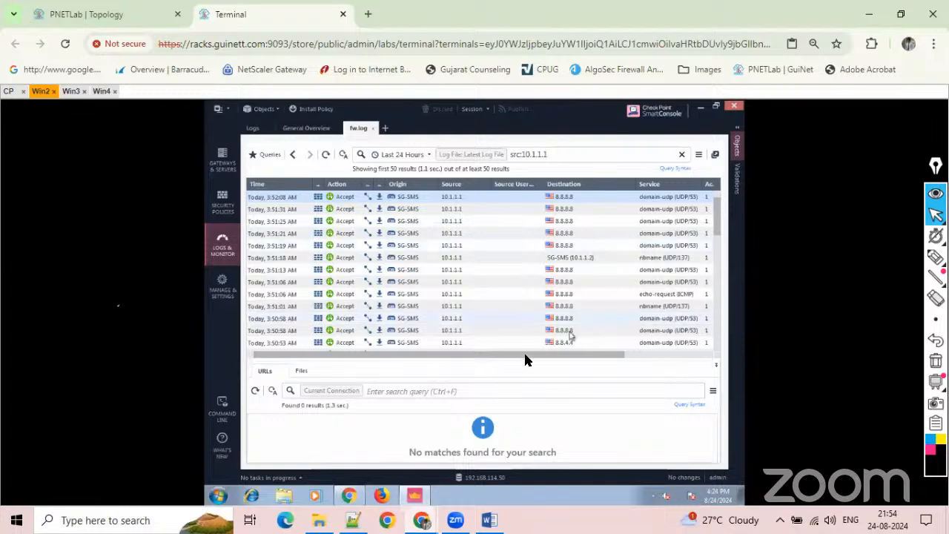
# Examine the access rule, policy, action and destination of the recent and older log entries from source 10.1.1.1.
pyautogui.click(630, 355)
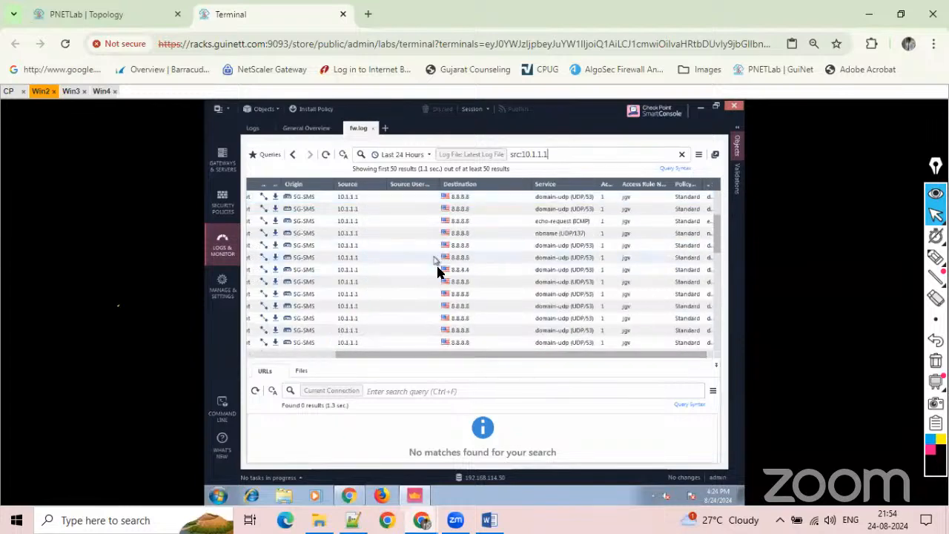
pyautogui.moveTo(481, 361); pyautogui.dragTo(419, 347)
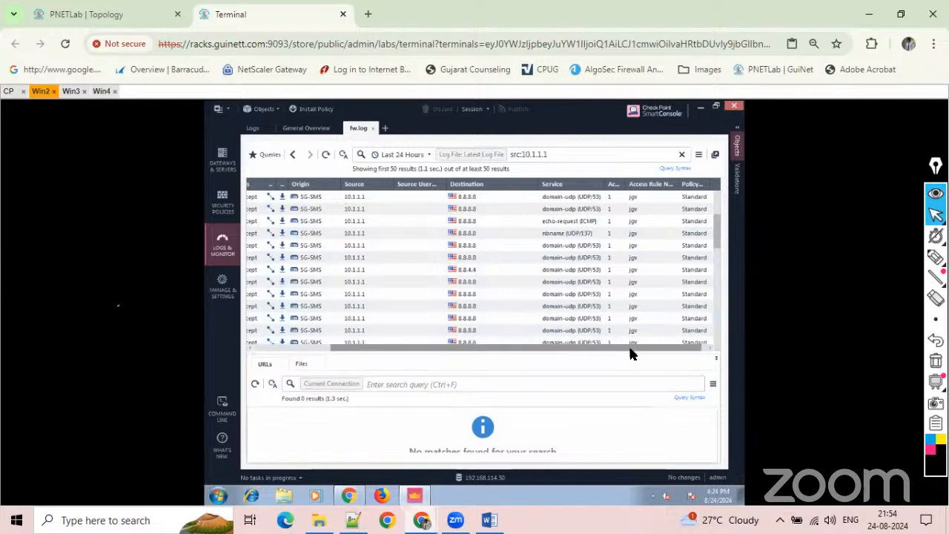
pyautogui.moveTo(628, 347); pyautogui.dragTo(401, 336)
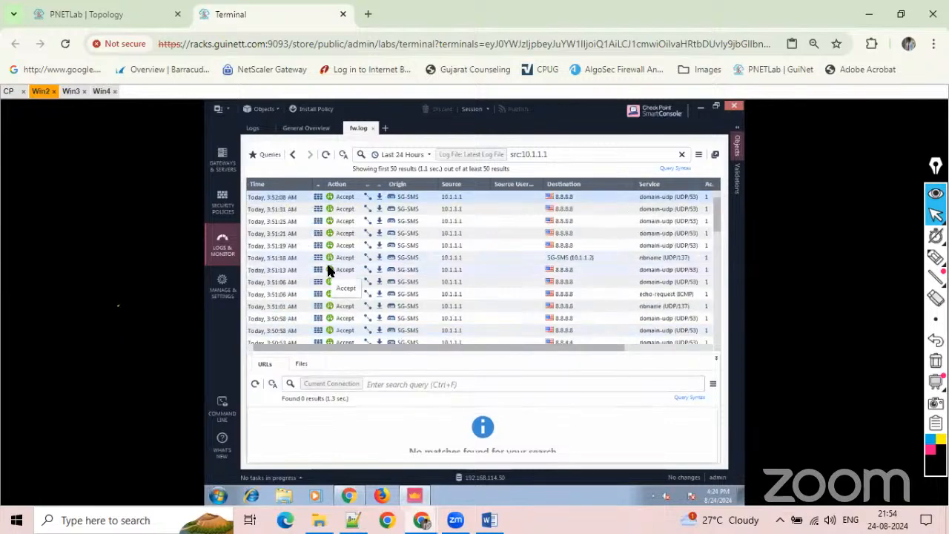
pyautogui.scroll(-4, 329, 271)
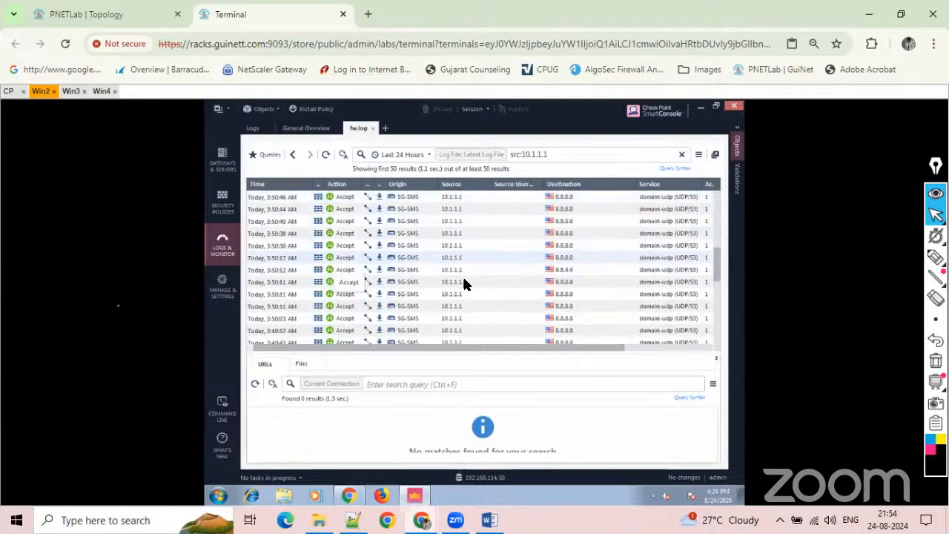
pyautogui.scroll(-10, 464, 284)
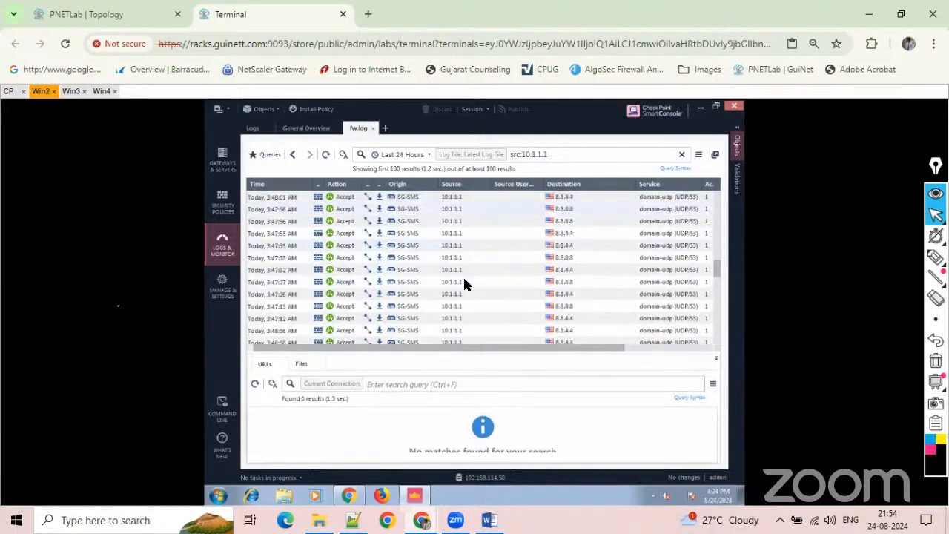
pyautogui.scroll(3, 464, 282)
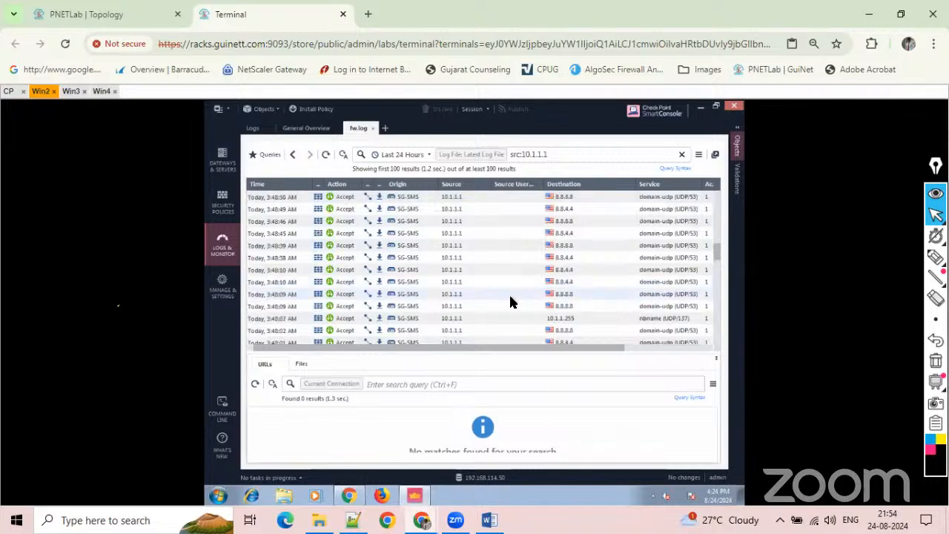
pyautogui.scroll(3, 510, 301)
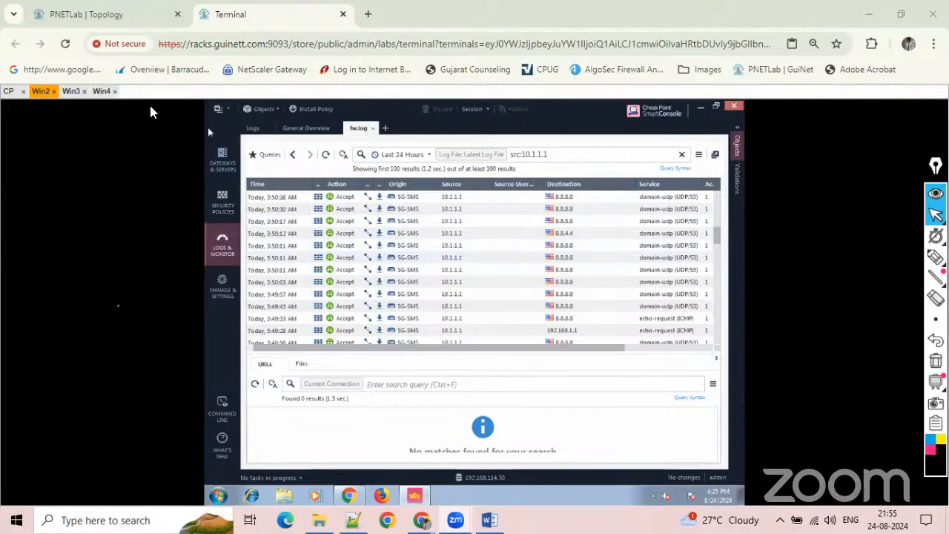
# On the PNETLab topology, sketch a switch box on the Win2 link and connect it to a box marked CP and SMS.
pyautogui.click(46, 13)
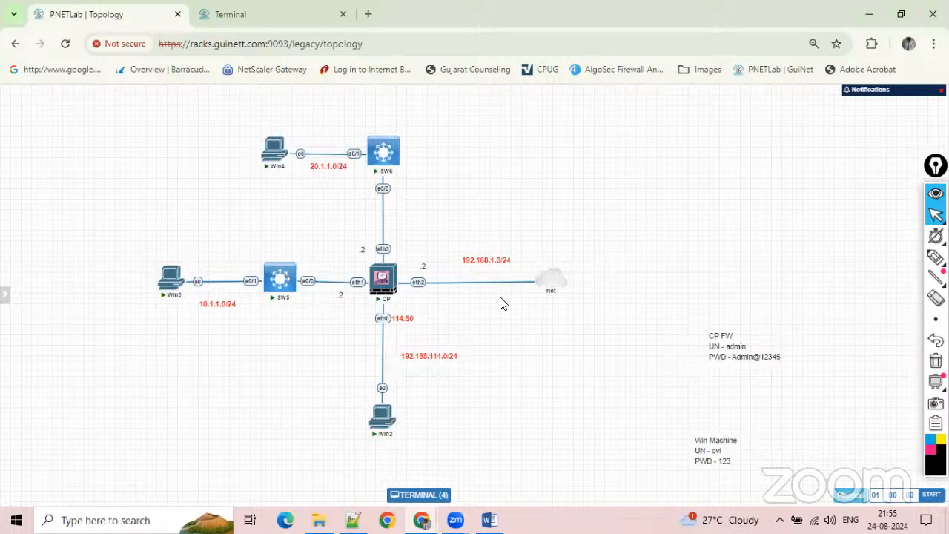
pyautogui.moveTo(550, 285)
pyautogui.moveTo(389, 286)
pyautogui.moveTo(381, 408)
pyautogui.click(935, 257)
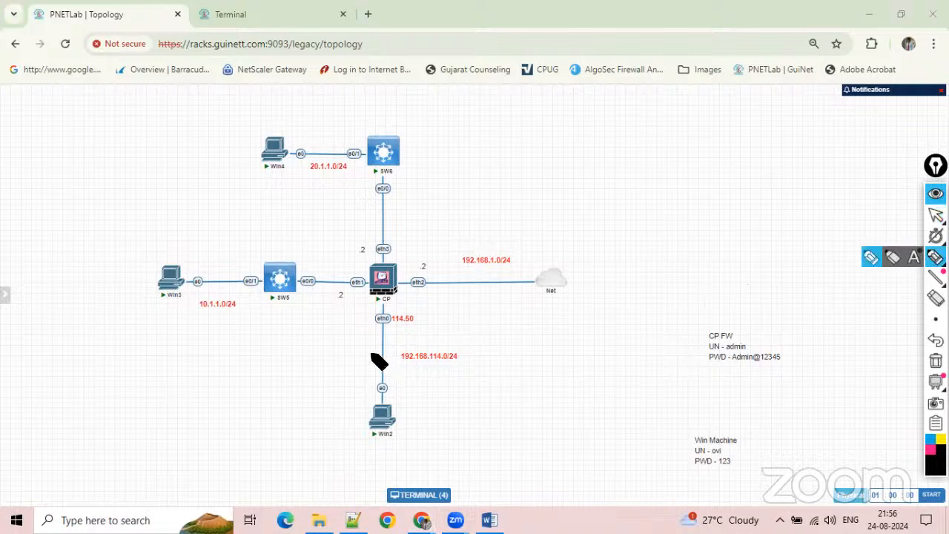
pyautogui.moveTo(365, 355)
pyautogui.mouseDown()
pyautogui.moveTo(398, 341)
pyautogui.moveTo(369, 361)
pyautogui.moveTo(397, 342)
pyautogui.moveTo(495, 365)
pyautogui.moveTo(542, 397)
pyautogui.moveTo(495, 396)
pyautogui.moveTo(521, 375)
pyautogui.mouseUp()
pyautogui.moveTo(507, 406)
pyautogui.mouseDown()
pyautogui.moveTo(507, 419)
pyautogui.moveTo(540, 417)
pyautogui.mouseUp()
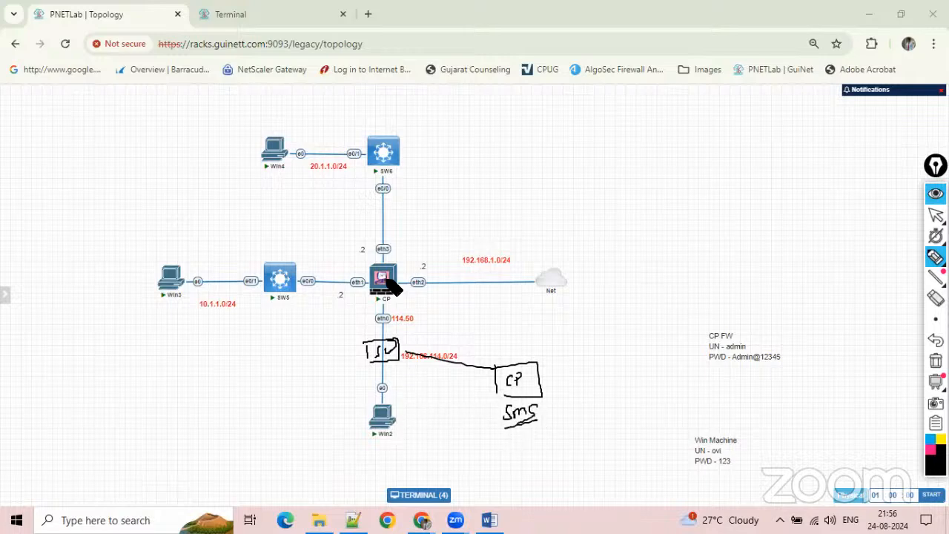
# Draw a two-way arrow labelled SIC between the CP firewall and the SMS box, tick both, circle Win2 and point an arrow from it to the SMS.
pyautogui.moveTo(410, 298); pyautogui.dragTo(501, 350)
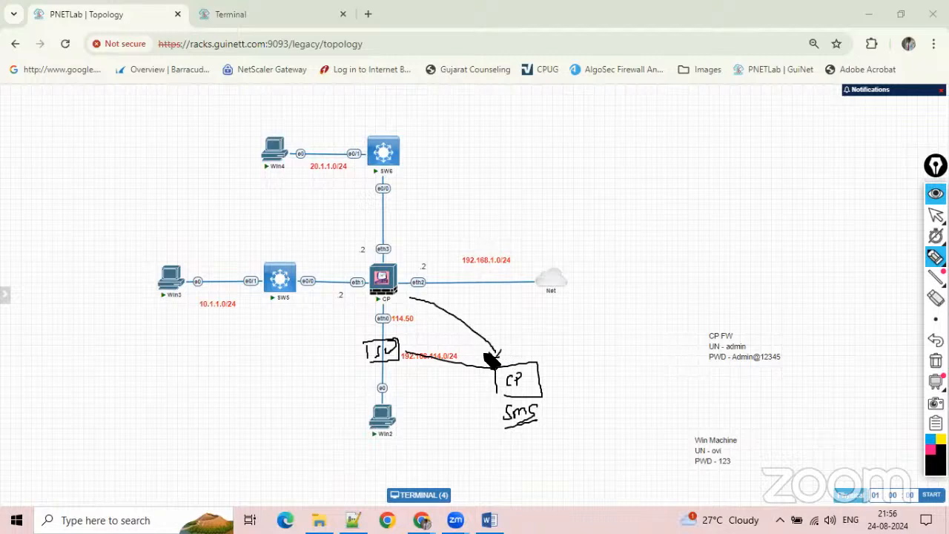
pyautogui.moveTo(405, 301); pyautogui.dragTo(486, 315)
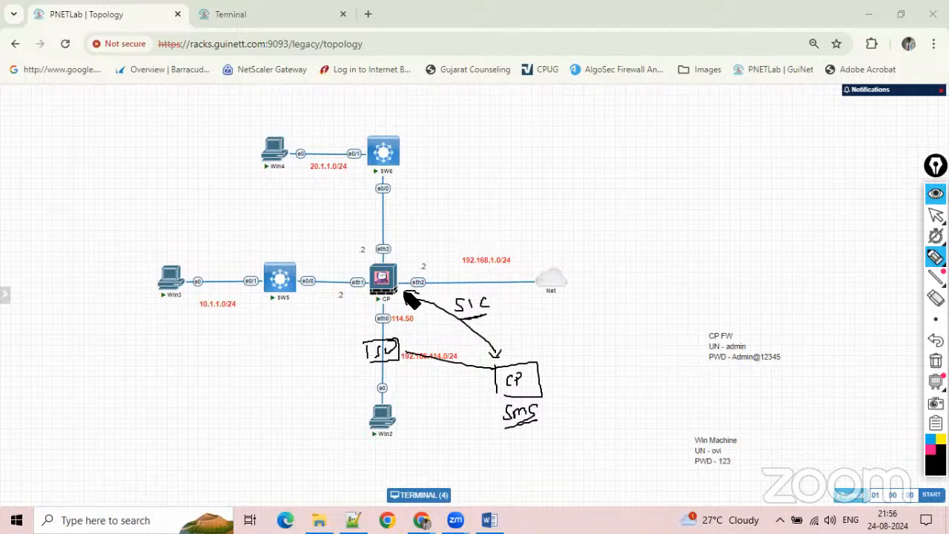
pyautogui.moveTo(414, 294)
pyautogui.mouseDown()
pyautogui.moveTo(407, 304)
pyautogui.moveTo(350, 300)
pyautogui.mouseUp()
pyautogui.moveTo(488, 400); pyautogui.dragTo(502, 397)
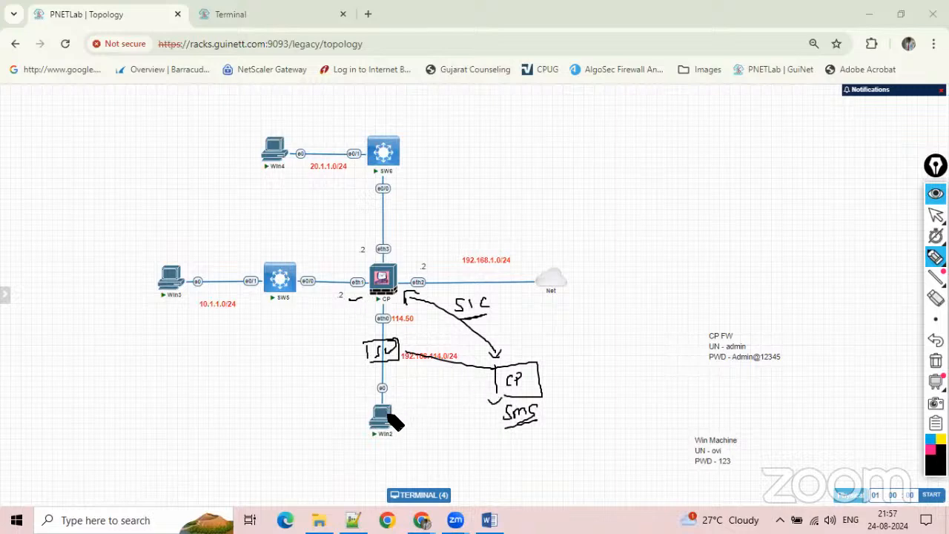
pyautogui.moveTo(390, 406)
pyautogui.mouseDown()
pyautogui.moveTo(397, 434)
pyautogui.moveTo(378, 424)
pyautogui.mouseUp()
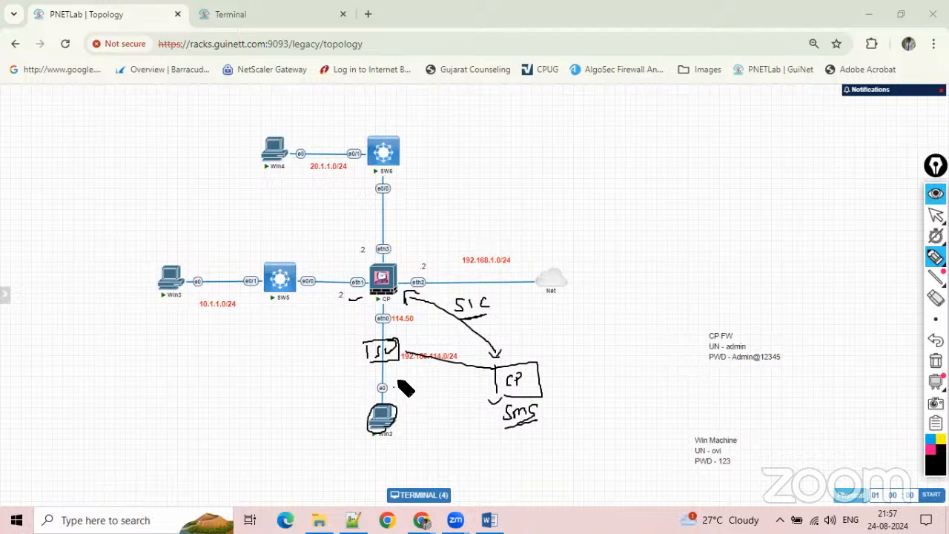
pyautogui.moveTo(394, 384)
pyautogui.mouseDown()
pyautogui.moveTo(479, 380)
pyautogui.moveTo(471, 391)
pyautogui.mouseUp()
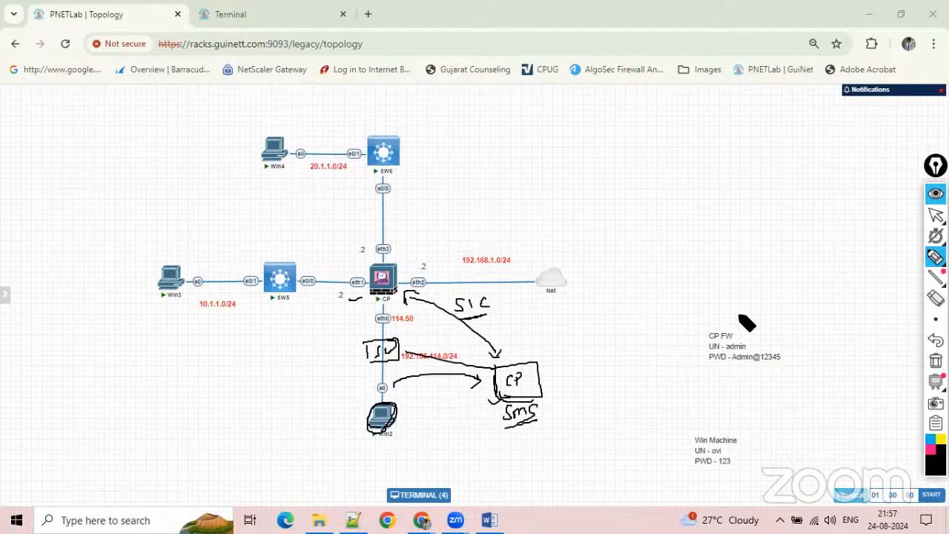
# Clear the annotations from the topology and show the gateways and servers list in SmartConsole on Win2.
pyautogui.click(936, 360)
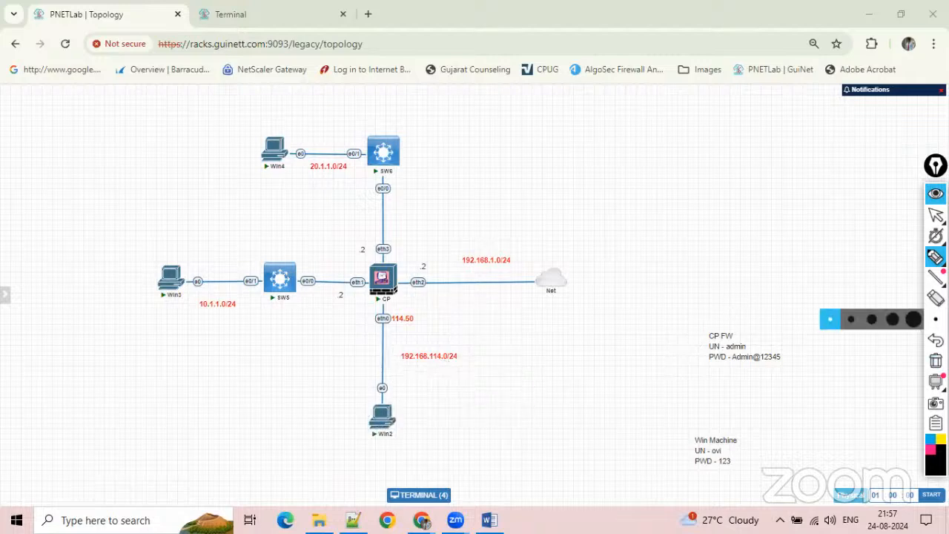
pyautogui.click(936, 214)
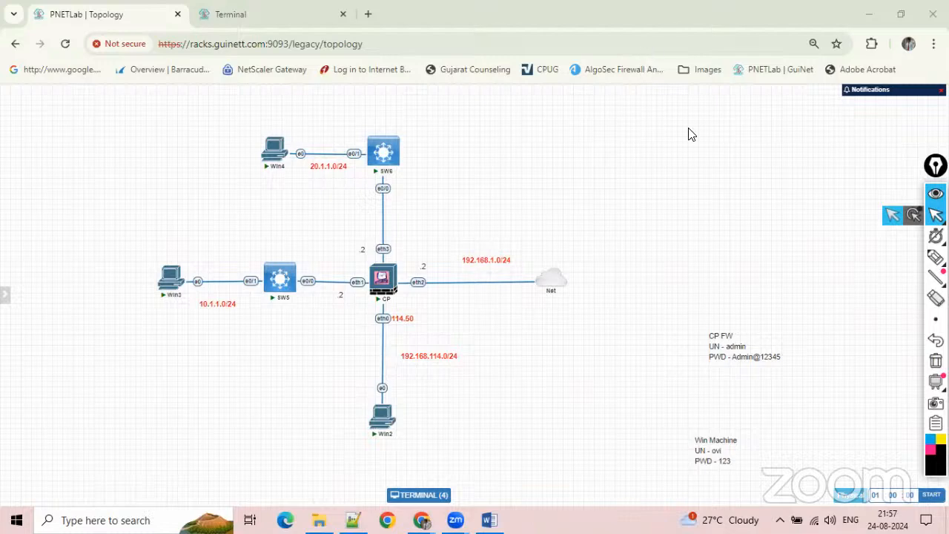
pyautogui.click(265, 17)
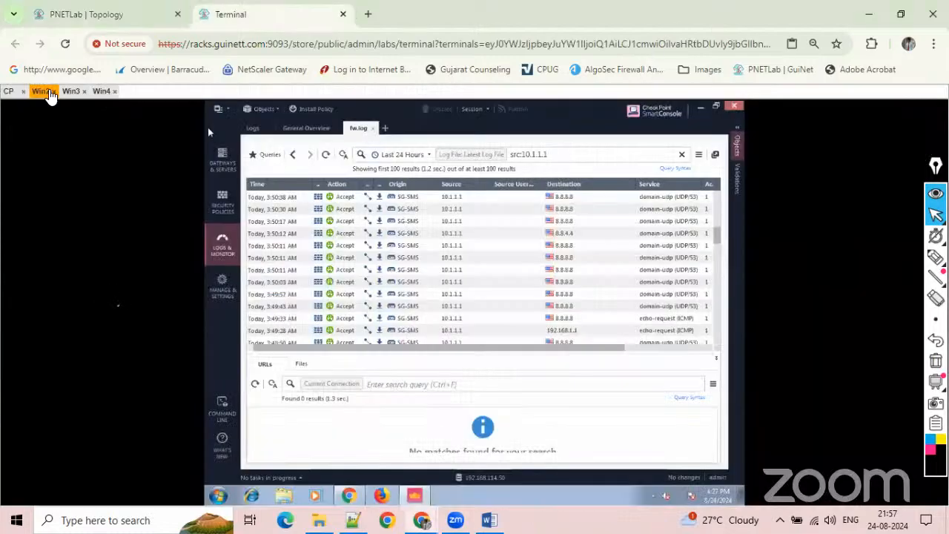
pyautogui.click(222, 160)
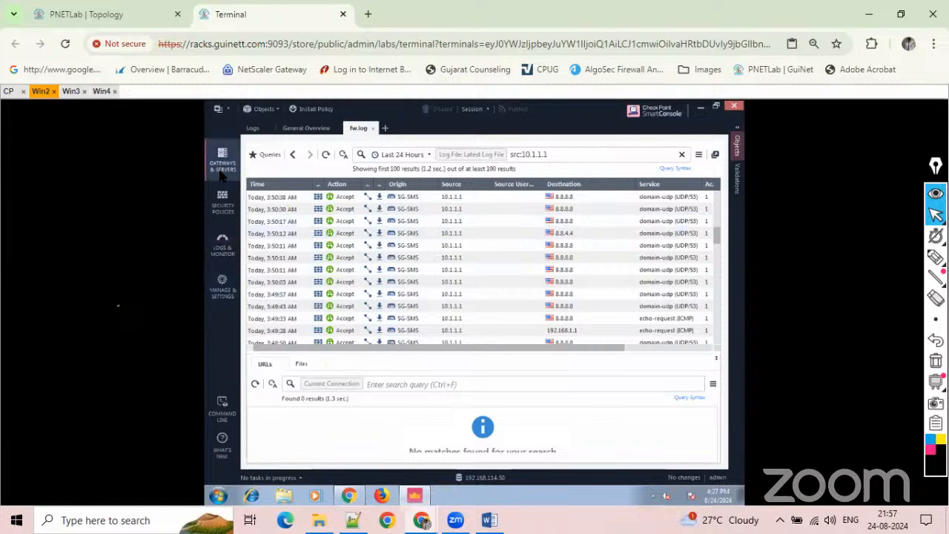
# Restore the cleared drawing on the topology, circle the CP firewall in pink and add a pink arrow pointing at the CP SMS box.
pyautogui.click(127, 15)
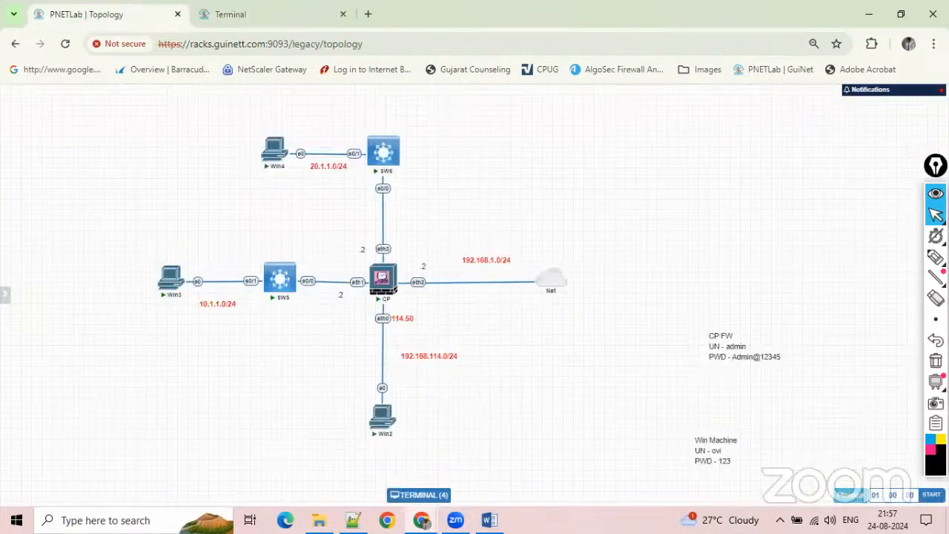
pyautogui.click(936, 340)
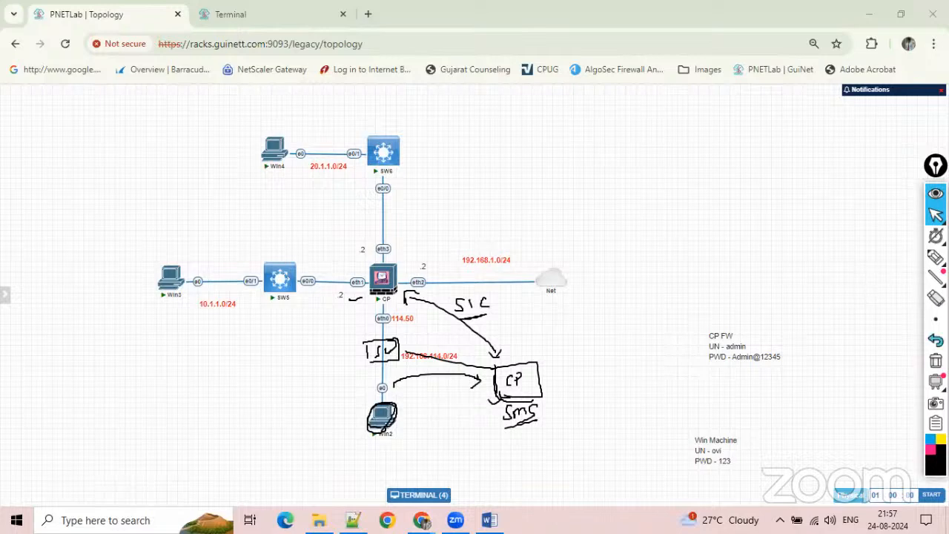
pyautogui.click(929, 452)
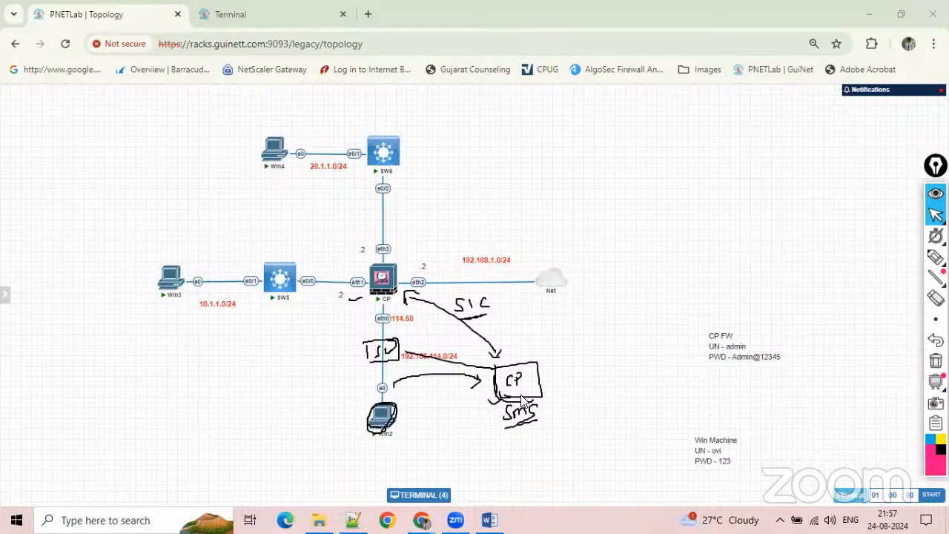
pyautogui.click(936, 256)
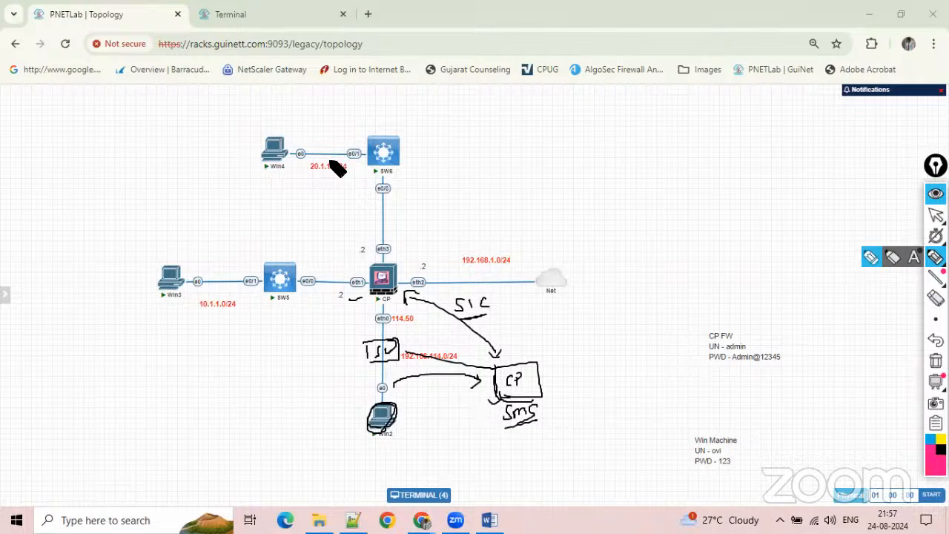
pyautogui.moveTo(387, 294)
pyautogui.mouseDown()
pyautogui.moveTo(364, 277)
pyautogui.moveTo(355, 300)
pyautogui.mouseUp()
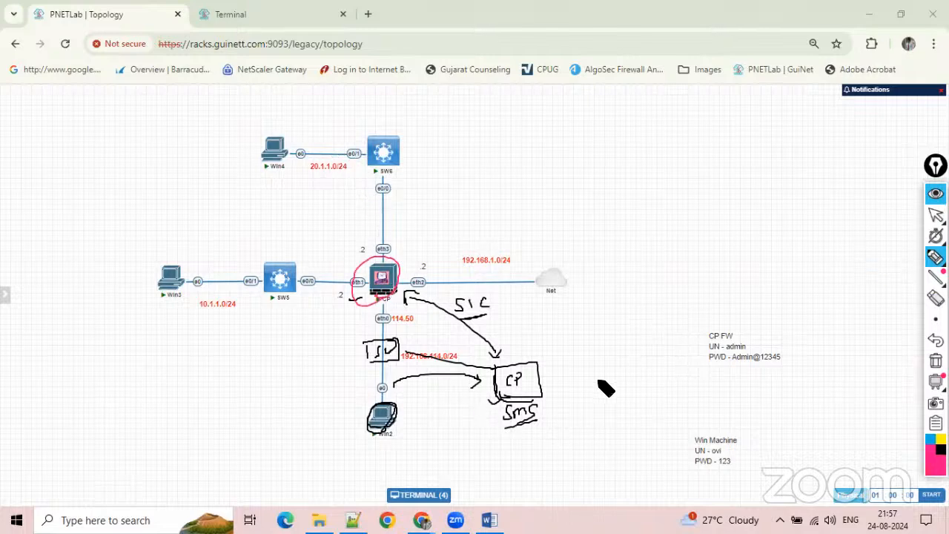
pyautogui.moveTo(573, 376); pyautogui.dragTo(554, 386)
pyautogui.click(935, 214)
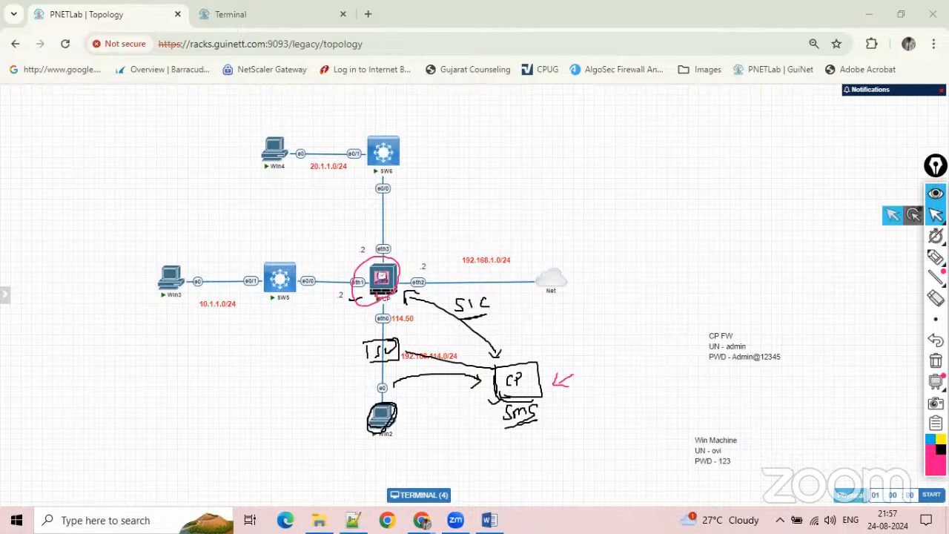
# Check the SG-SMS entry in SmartConsole's gateway list on Win2 and return to the annotated PNETLab topology.
pyautogui.click(269, 20)
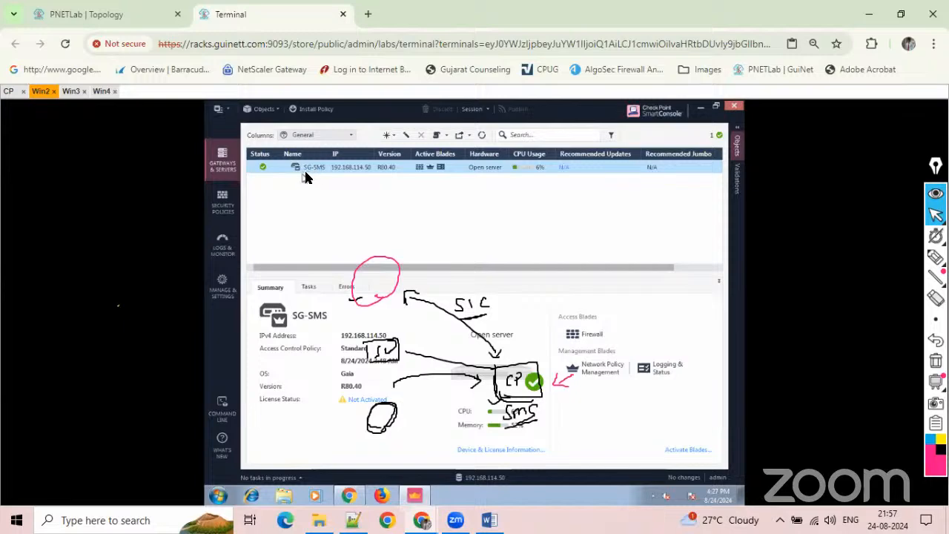
pyautogui.click(128, 15)
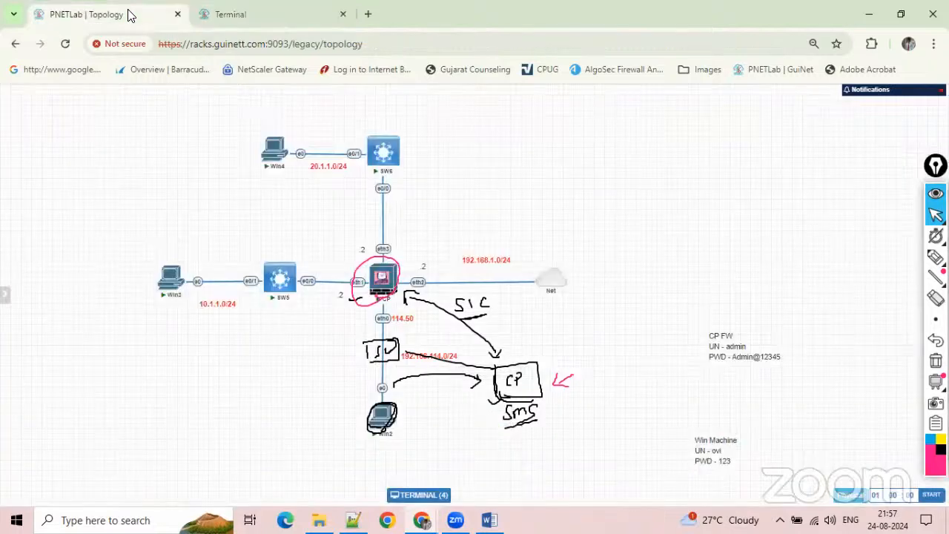